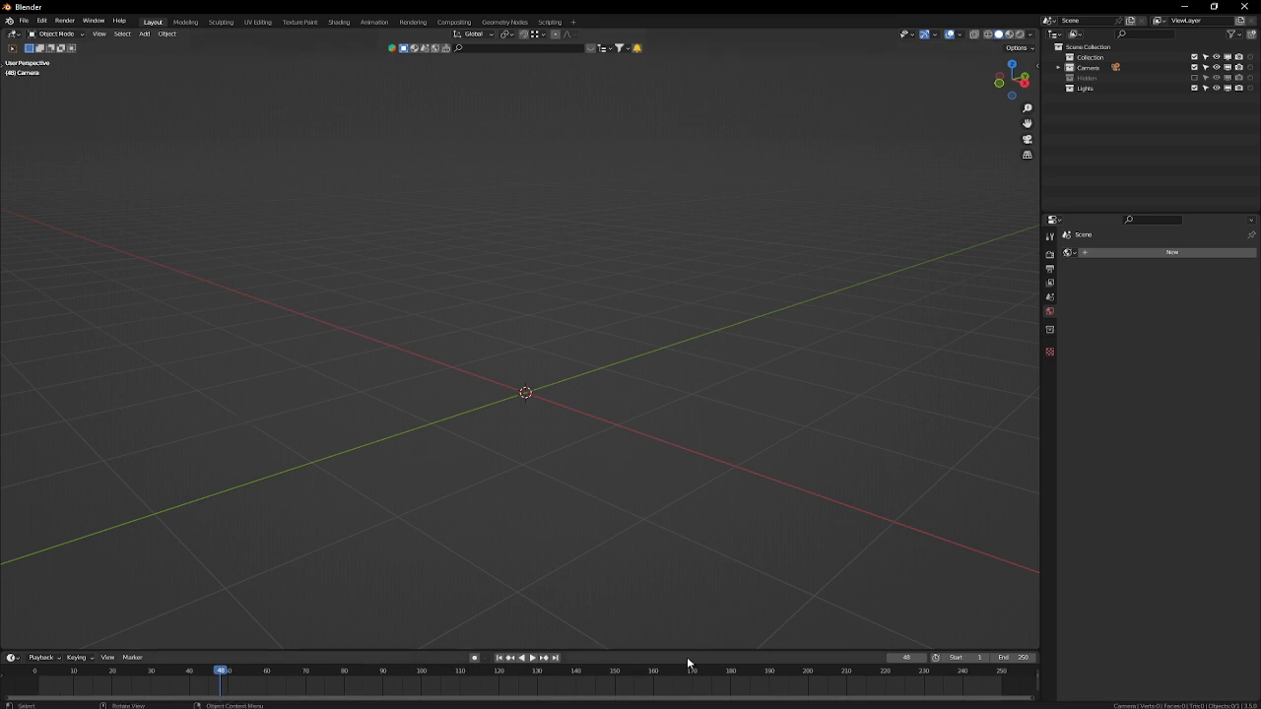
Step: Show the scene's render properties and collapse their settings sections
{"action": "left_click", "coordinate": [1051, 255]}
{"action": "left_click_drag", "start_coordinate": [1071, 312], "coordinate": [1072, 440]}
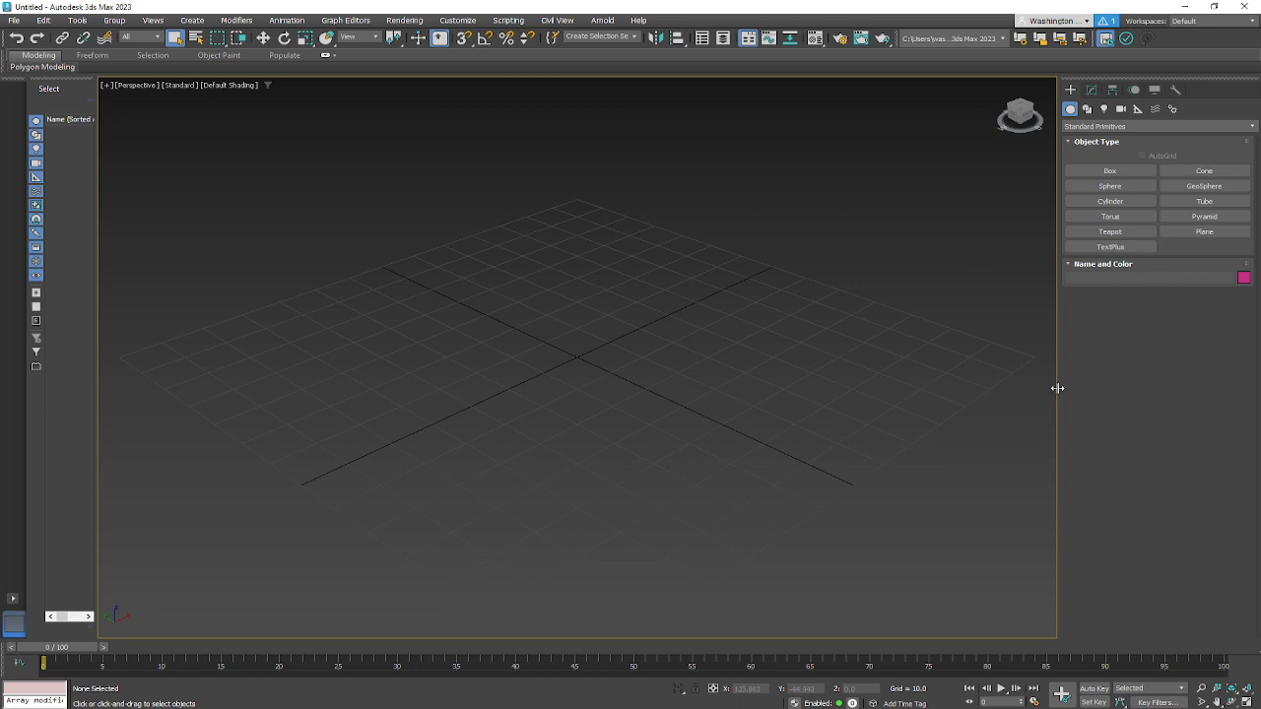
Step: Switch to 3ds Max, widen the command panel slightly, and undock and close the Scene Explorer
{"action": "mouse_move", "coordinate": [1055, 385]}
{"action": "left_mouse_down"}
{"action": "mouse_move", "coordinate": [667, 385]}
{"action": "mouse_move", "coordinate": [758, 369]}
{"action": "mouse_move", "coordinate": [1065, 368]}
{"action": "mouse_move", "coordinate": [780, 354]}
{"action": "mouse_move", "coordinate": [1084, 378]}
{"action": "mouse_move", "coordinate": [870, 376]}
{"action": "mouse_move", "coordinate": [749, 357]}
{"action": "mouse_move", "coordinate": [1106, 368]}
{"action": "mouse_move", "coordinate": [653, 344]}
{"action": "mouse_move", "coordinate": [1094, 381]}
{"action": "mouse_move", "coordinate": [978, 376]}
{"action": "mouse_move", "coordinate": [470, 341]}
{"action": "mouse_move", "coordinate": [1081, 385]}
{"action": "mouse_move", "coordinate": [1050, 384]}
{"action": "left_mouse_up"}
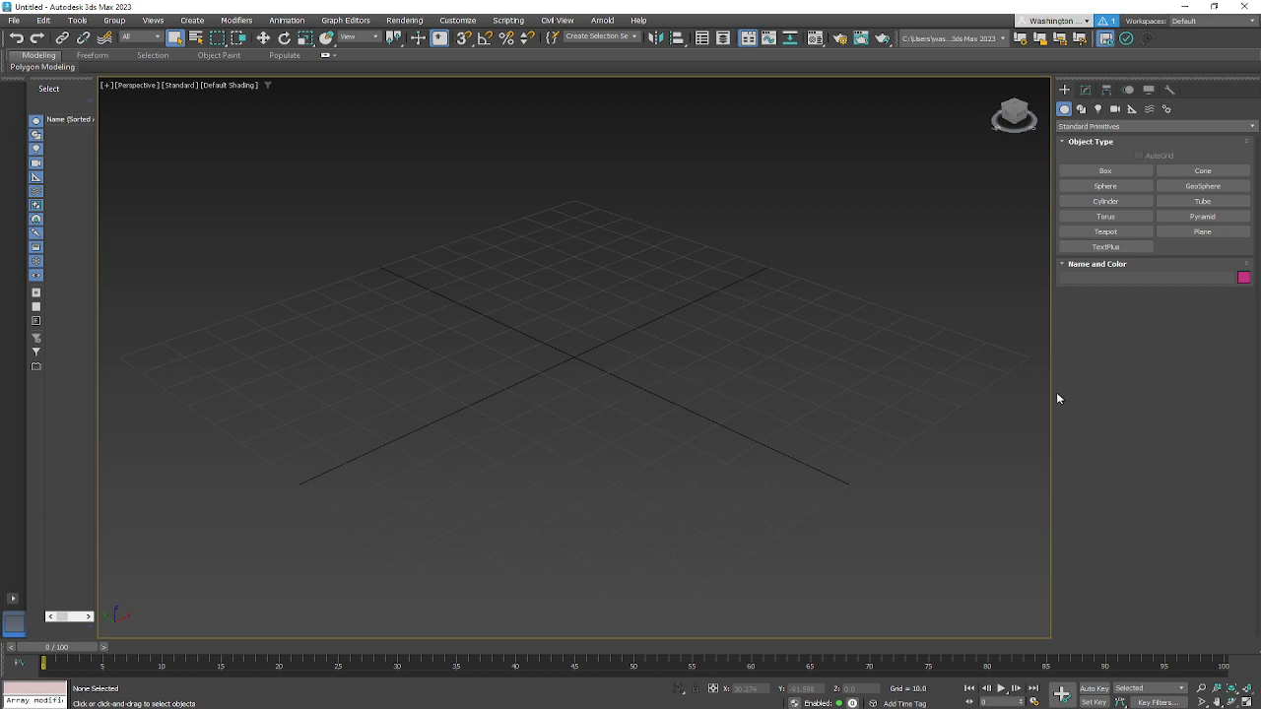
{"action": "mouse_move", "coordinate": [1052, 402]}
{"action": "left_mouse_down"}
{"action": "mouse_move", "coordinate": [903, 402]}
{"action": "mouse_move", "coordinate": [1052, 402]}
{"action": "left_mouse_up"}
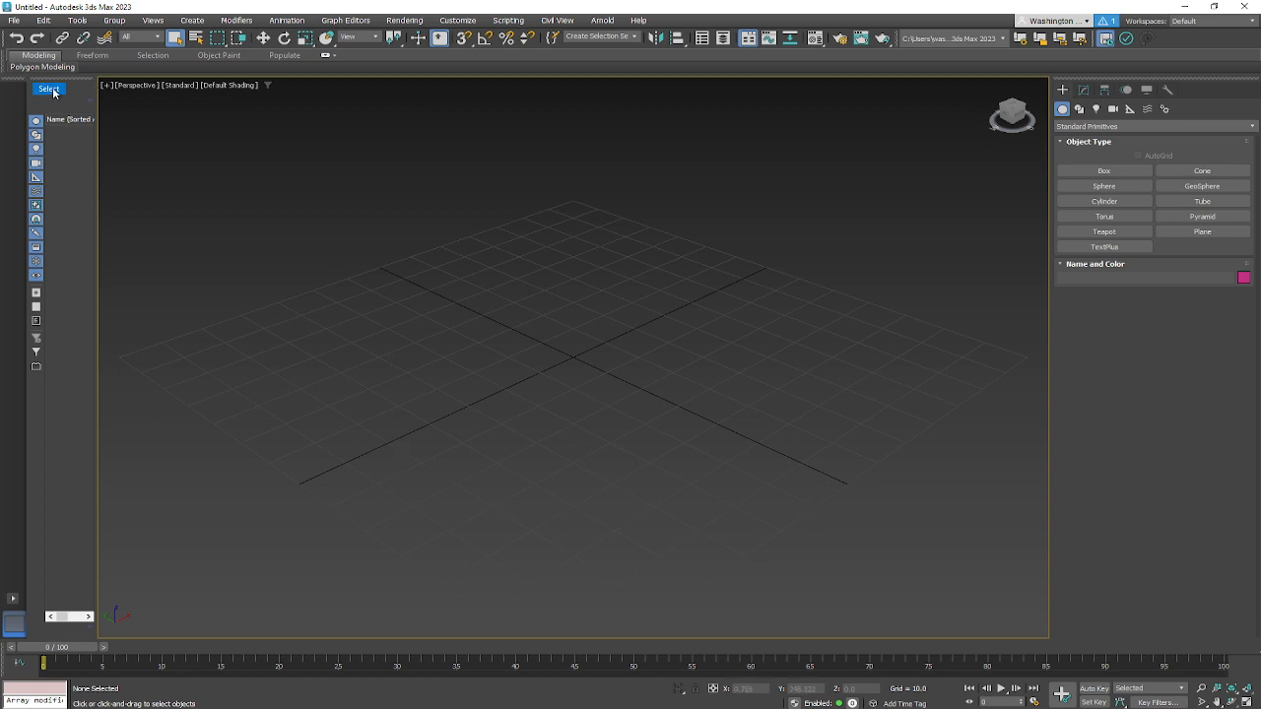
{"action": "left_click_drag", "start_coordinate": [58, 85], "coordinate": [420, 174]}
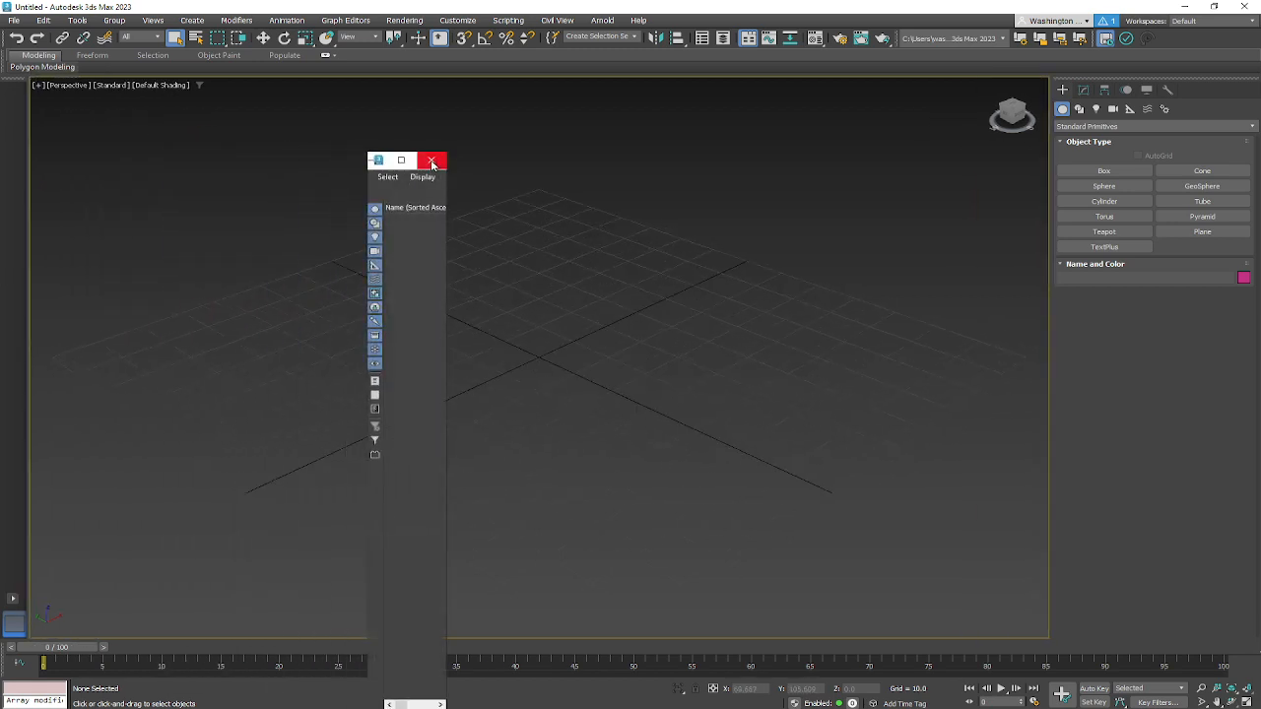
{"action": "left_click", "coordinate": [435, 161]}
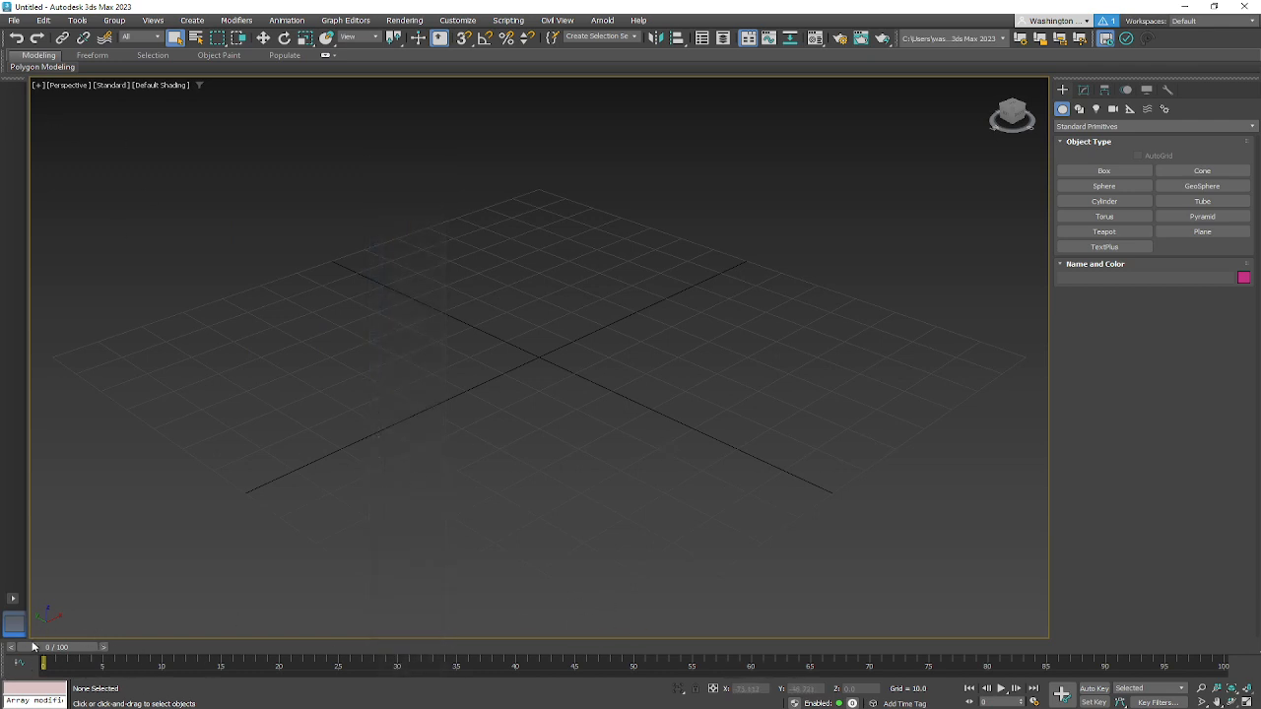
Step: Apply the standard layout with four viewports in a grid and resize the viewports by their shared dividers
{"action": "left_click", "coordinate": [12, 599]}
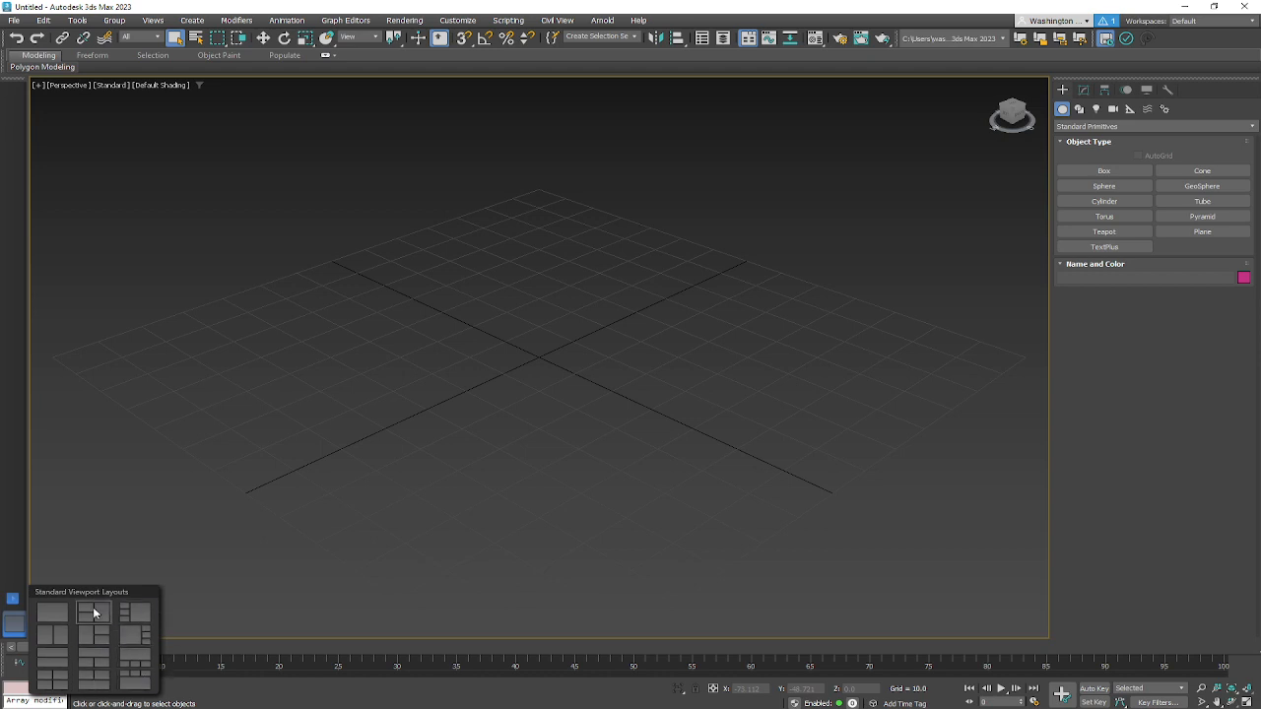
{"action": "left_click", "coordinate": [65, 682]}
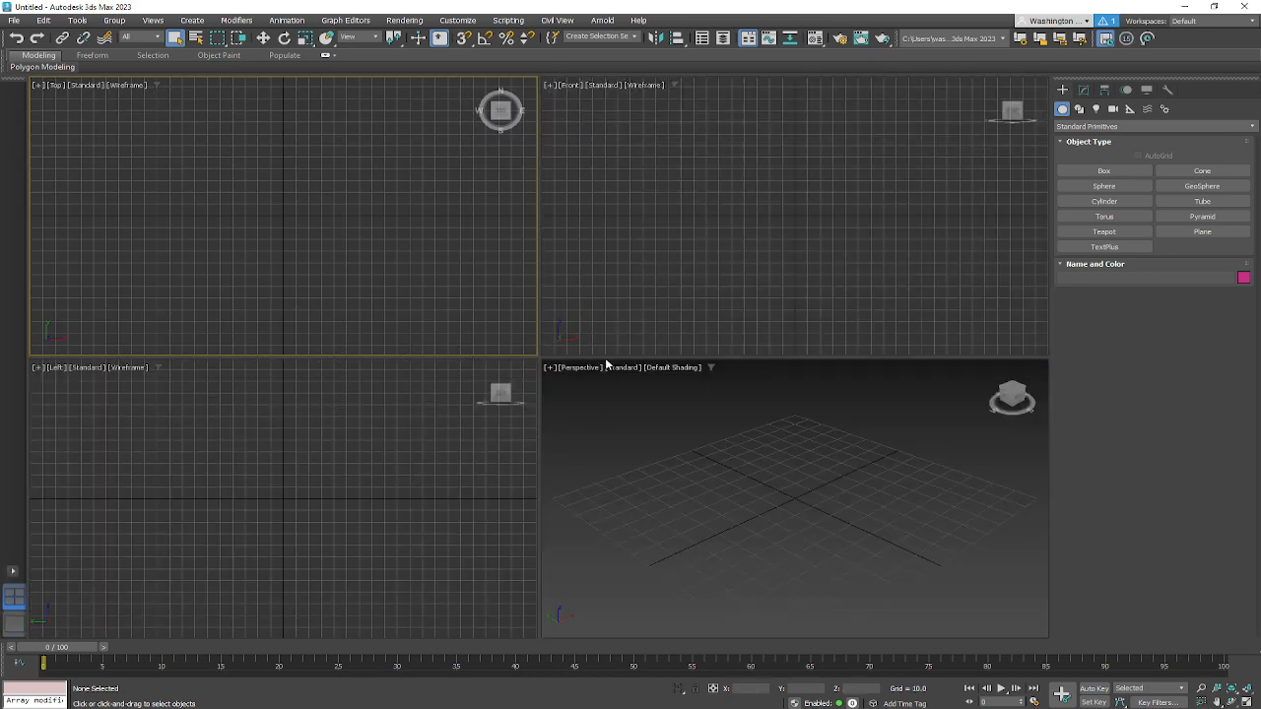
{"action": "left_click_drag", "start_coordinate": [606, 357], "coordinate": [530, 458]}
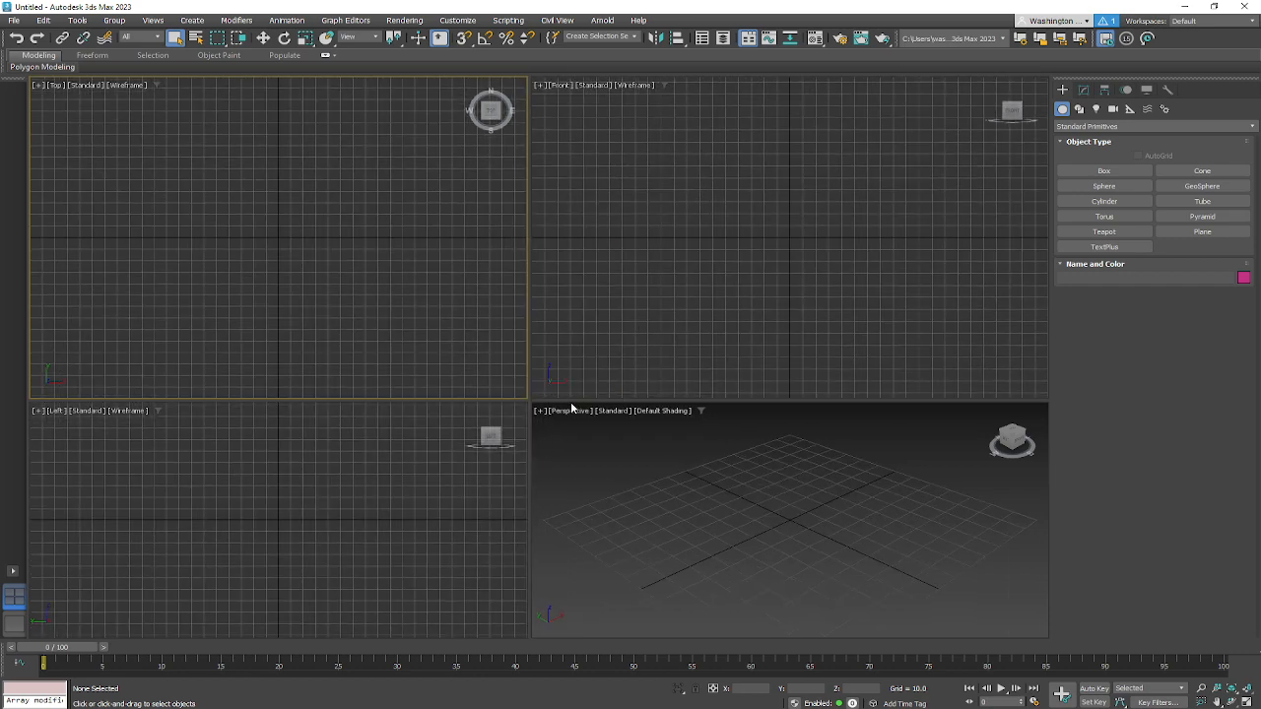
{"action": "left_click_drag", "start_coordinate": [571, 402], "coordinate": [571, 373]}
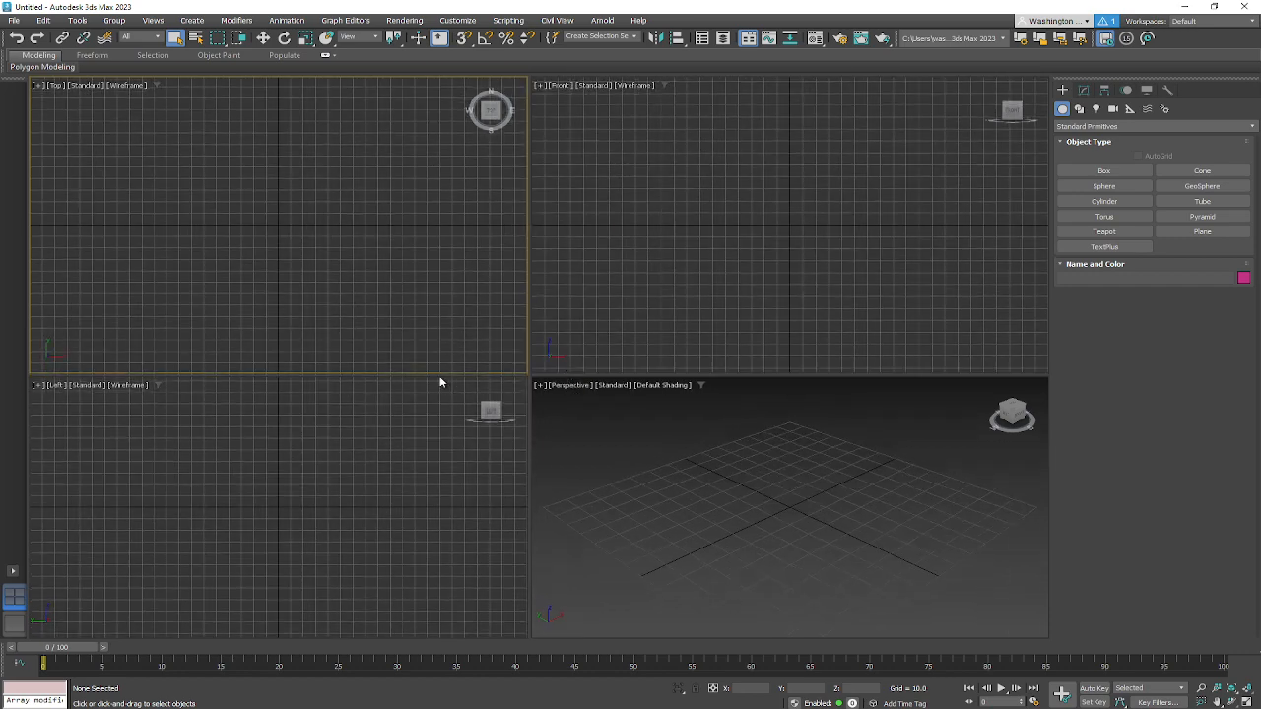
{"action": "left_click_drag", "start_coordinate": [437, 373], "coordinate": [436, 431]}
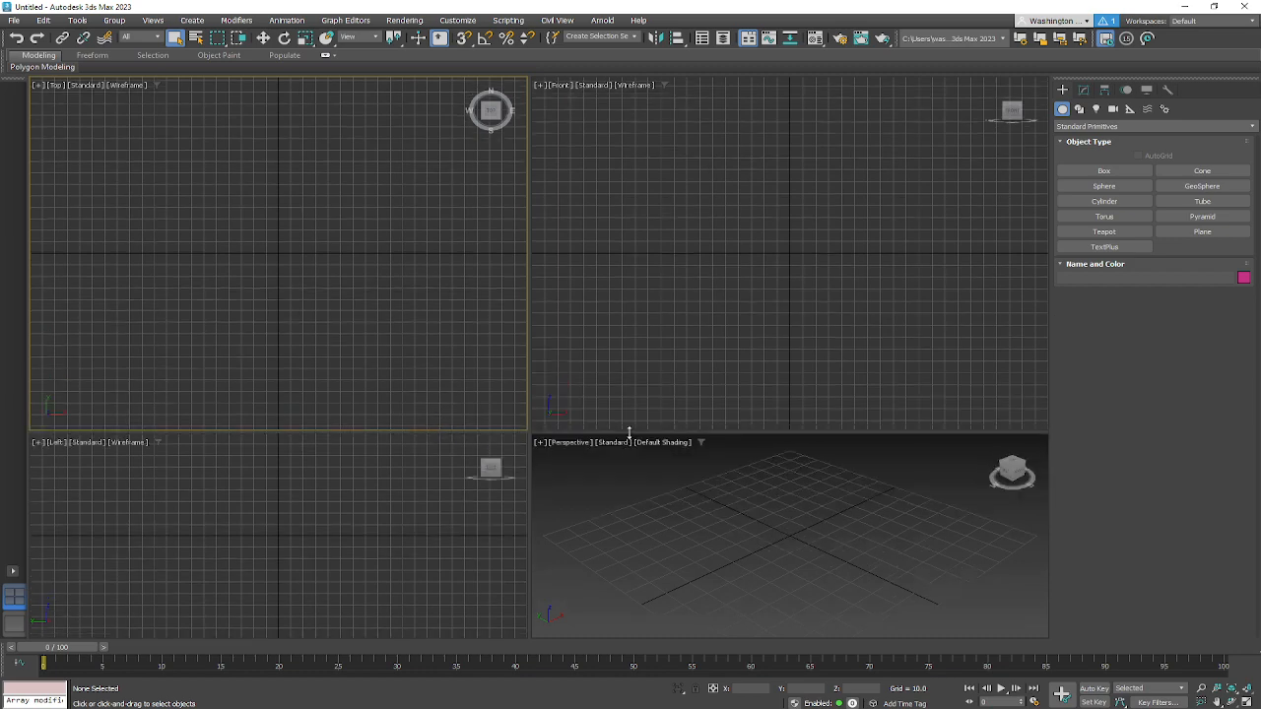
{"action": "left_click_drag", "start_coordinate": [628, 432], "coordinate": [625, 365]}
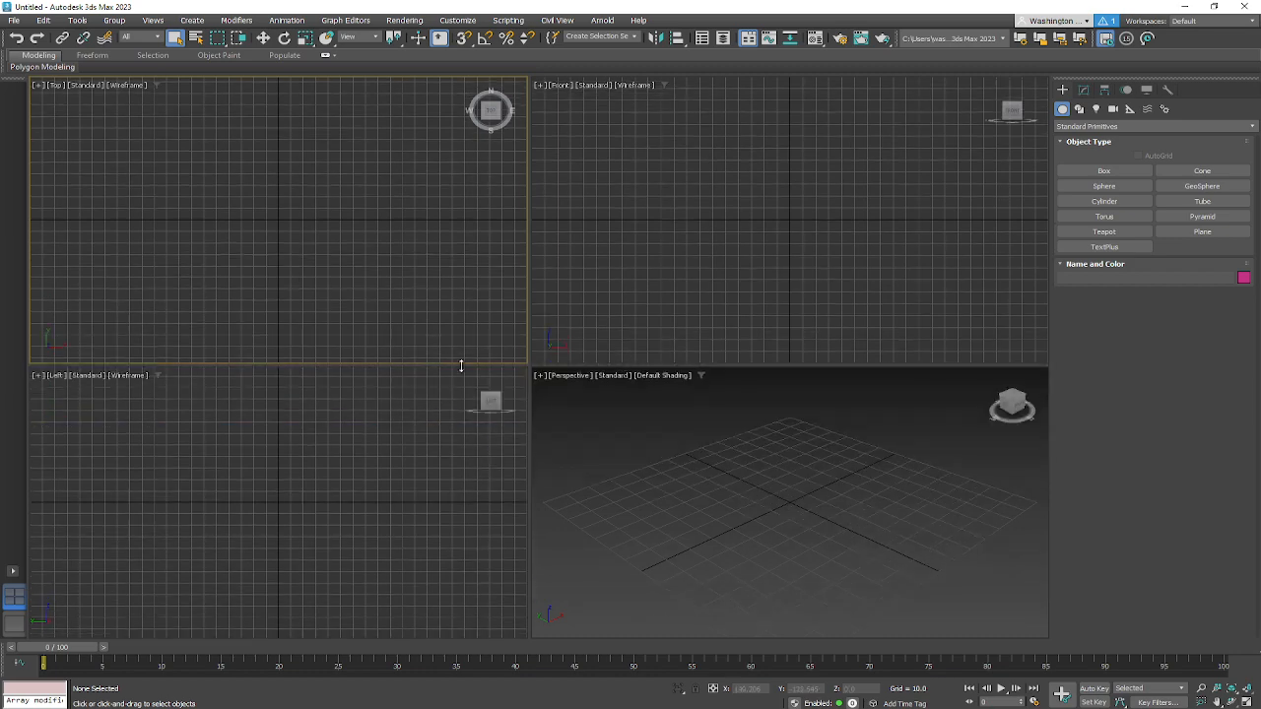
{"action": "left_click_drag", "start_coordinate": [454, 404], "coordinate": [532, 414]}
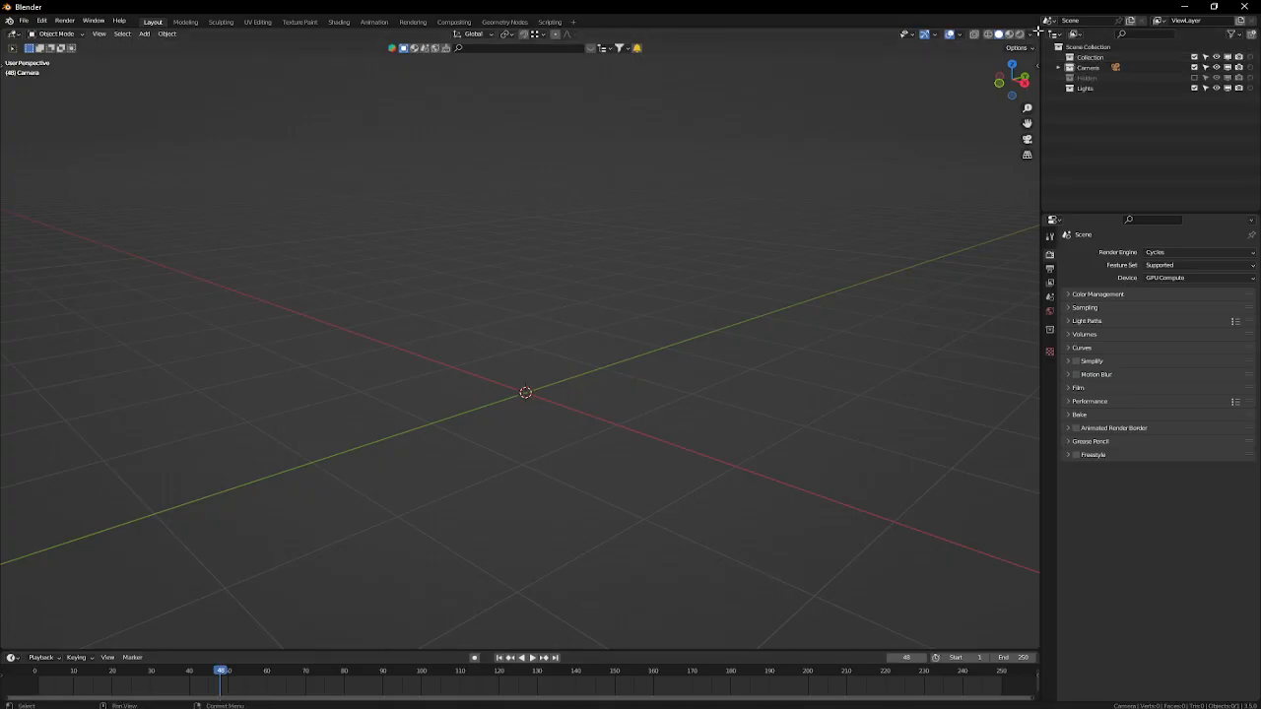
Step: Switch to Blender, duplicate the Layout workspace, and split its 3D viewport into a two-by-two grid of four viewports
{"action": "left_click", "coordinate": [572, 24]}
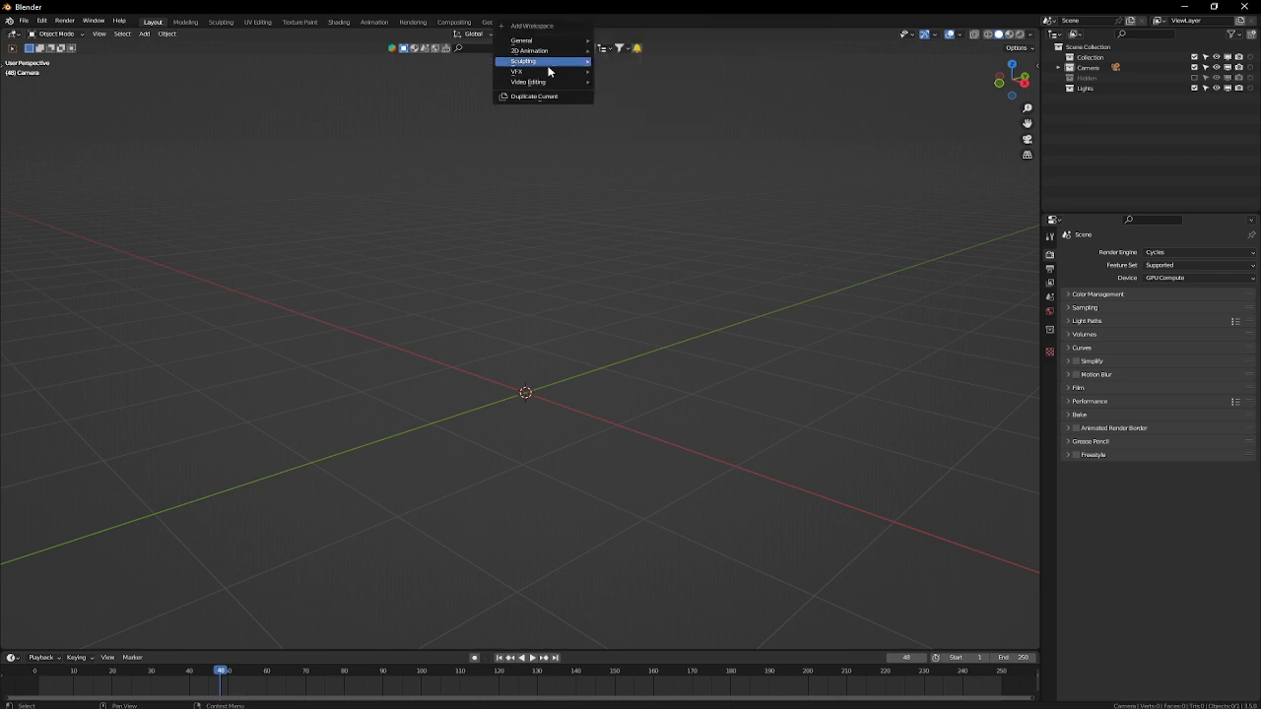
{"action": "left_click", "coordinate": [543, 97]}
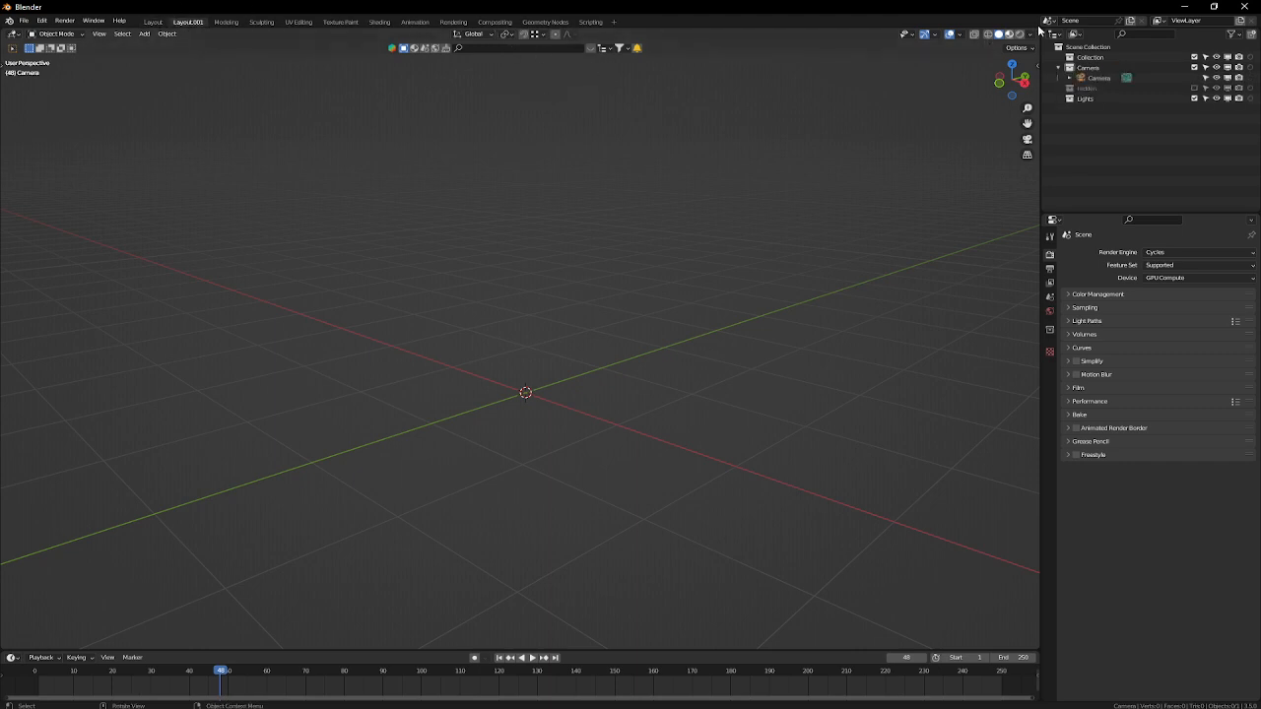
{"action": "left_click_drag", "start_coordinate": [1040, 30], "coordinate": [1028, 356]}
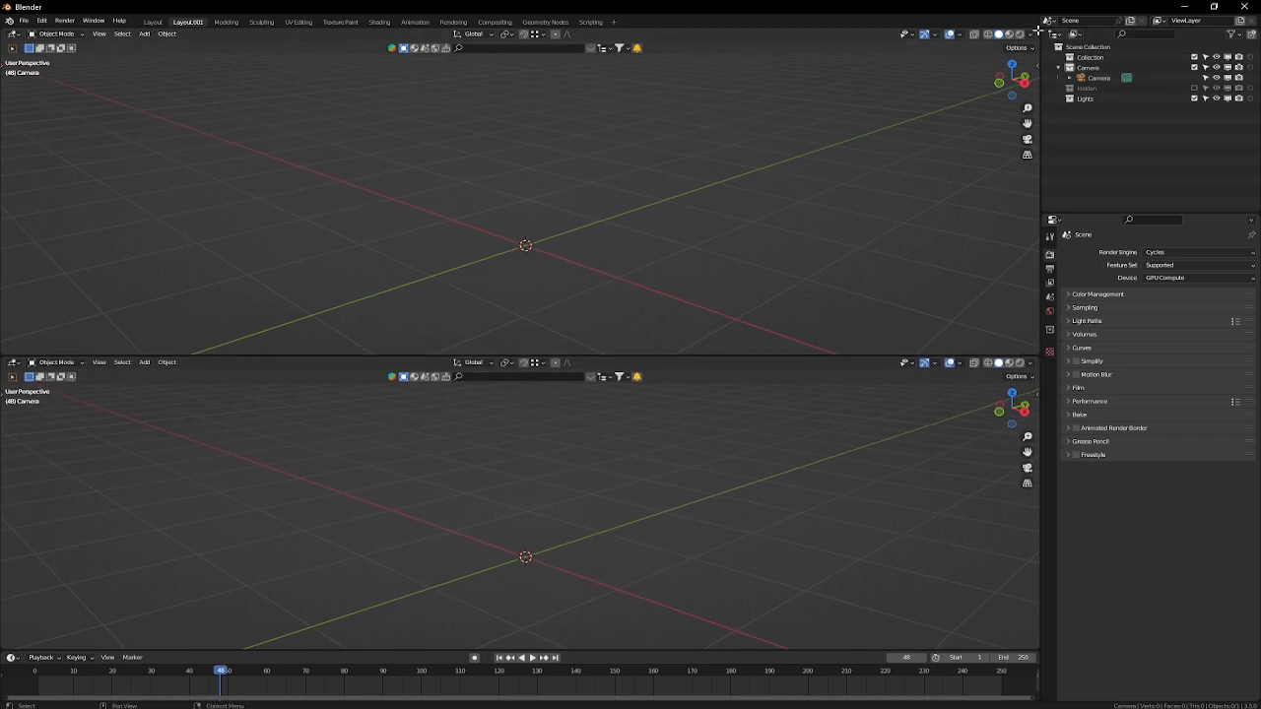
{"action": "left_click_drag", "start_coordinate": [1040, 31], "coordinate": [549, 147]}
{"action": "left_click_drag", "start_coordinate": [1037, 363], "coordinate": [548, 367]}
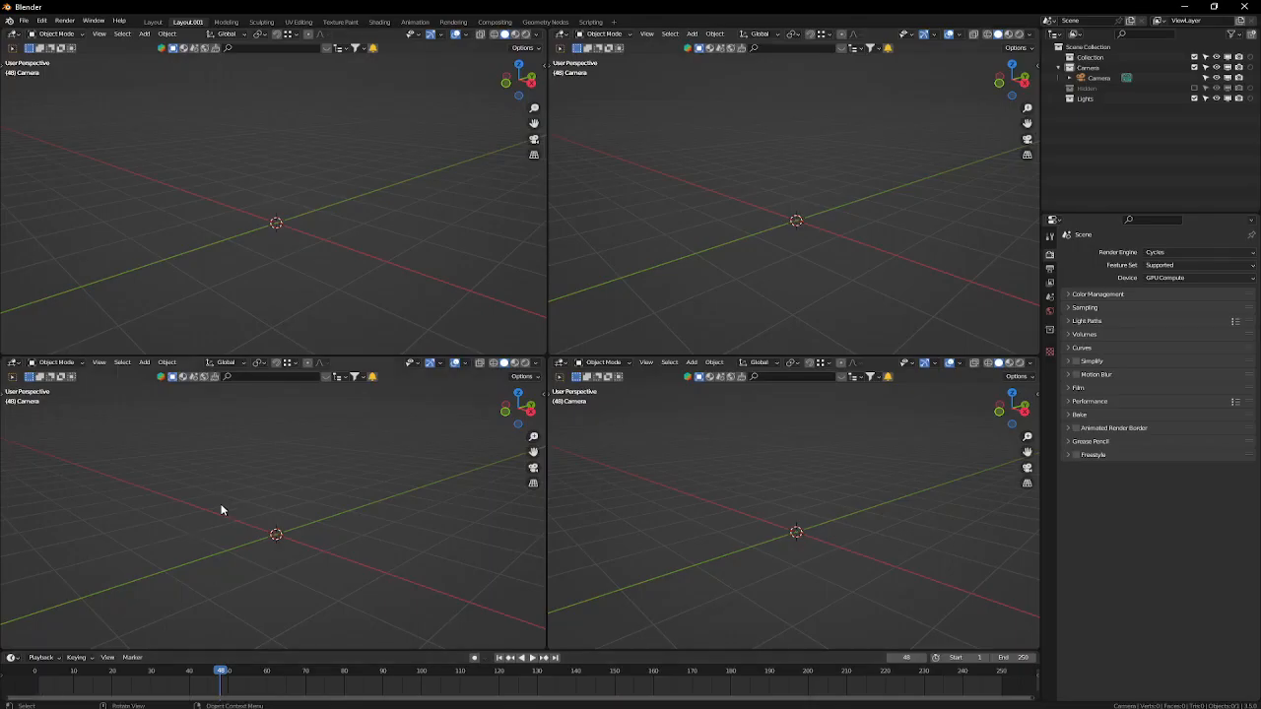
Step: Set the lower-left viewport to the top orthographic view and the upper-left viewport to the front orthographic view
{"action": "key", "text": "KP_7"}
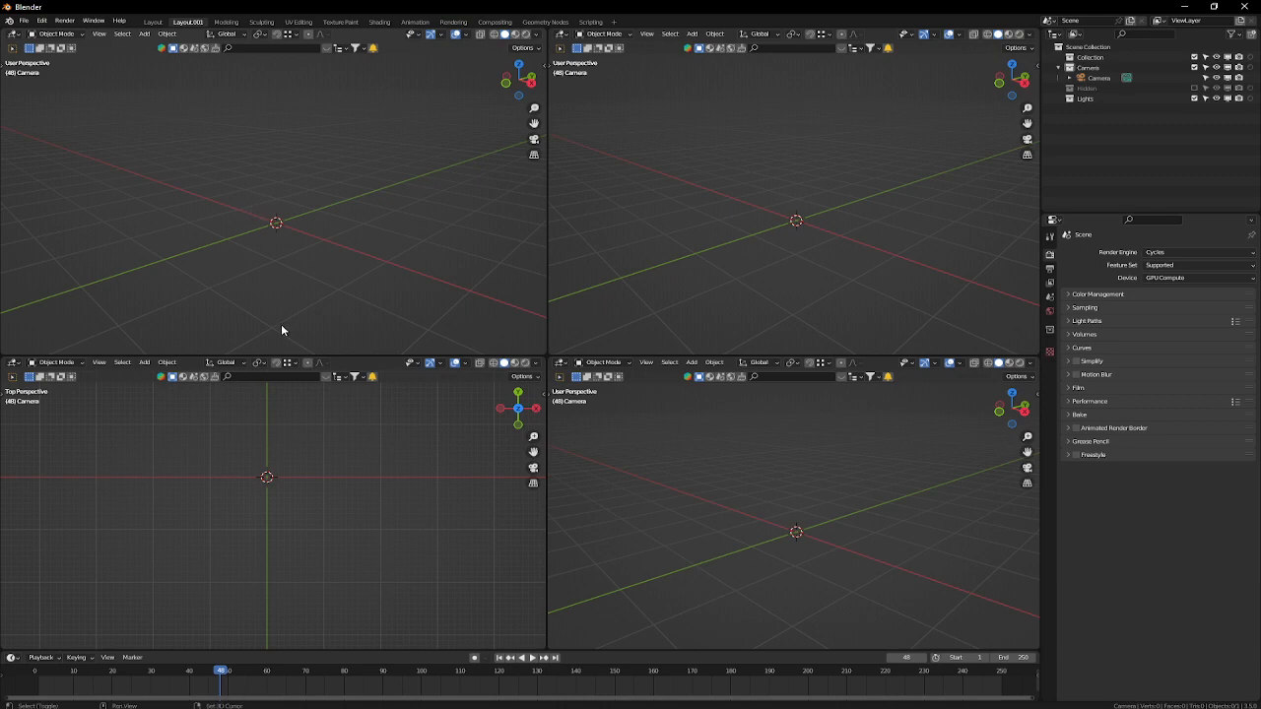
{"action": "key", "text": "KP_5"}
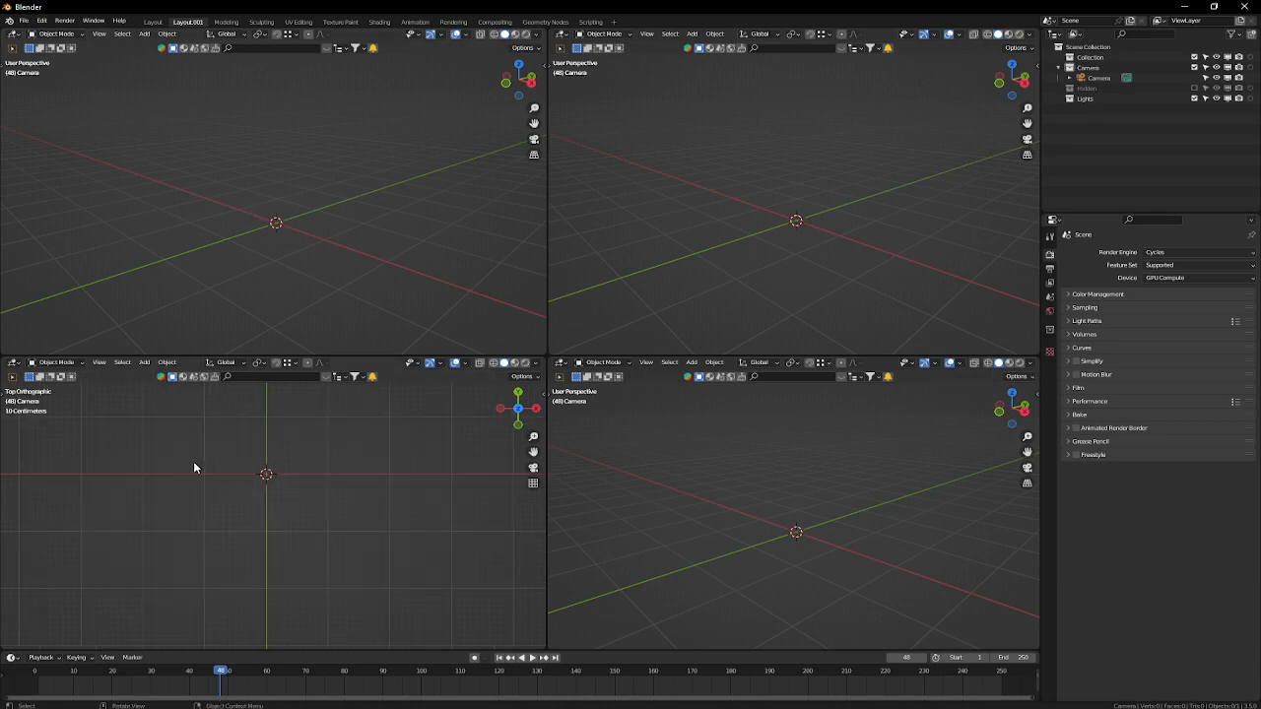
{"action": "middle_click_drag", "start_coordinate": [273, 471], "coordinate": [279, 487]}
{"action": "key", "text": "KP_7"}
{"action": "middle_click_drag", "start_coordinate": [293, 258], "coordinate": [307, 196]}
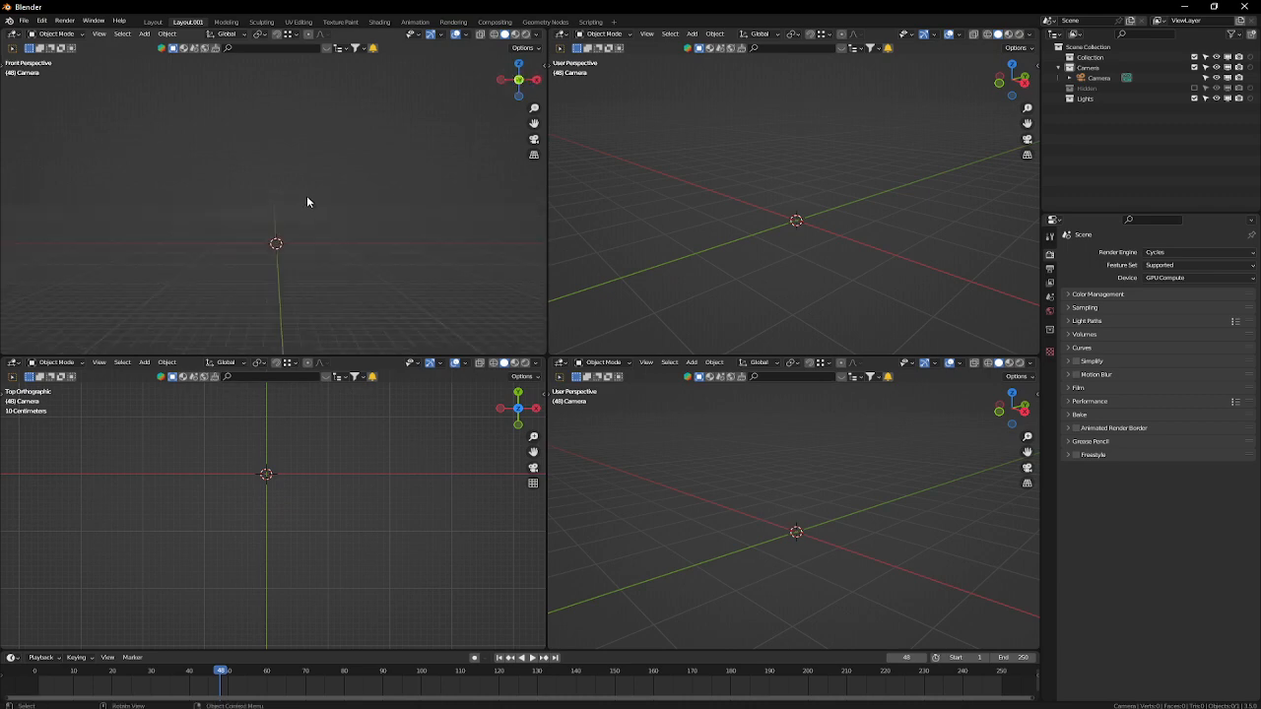
{"action": "key", "text": "KP_1"}
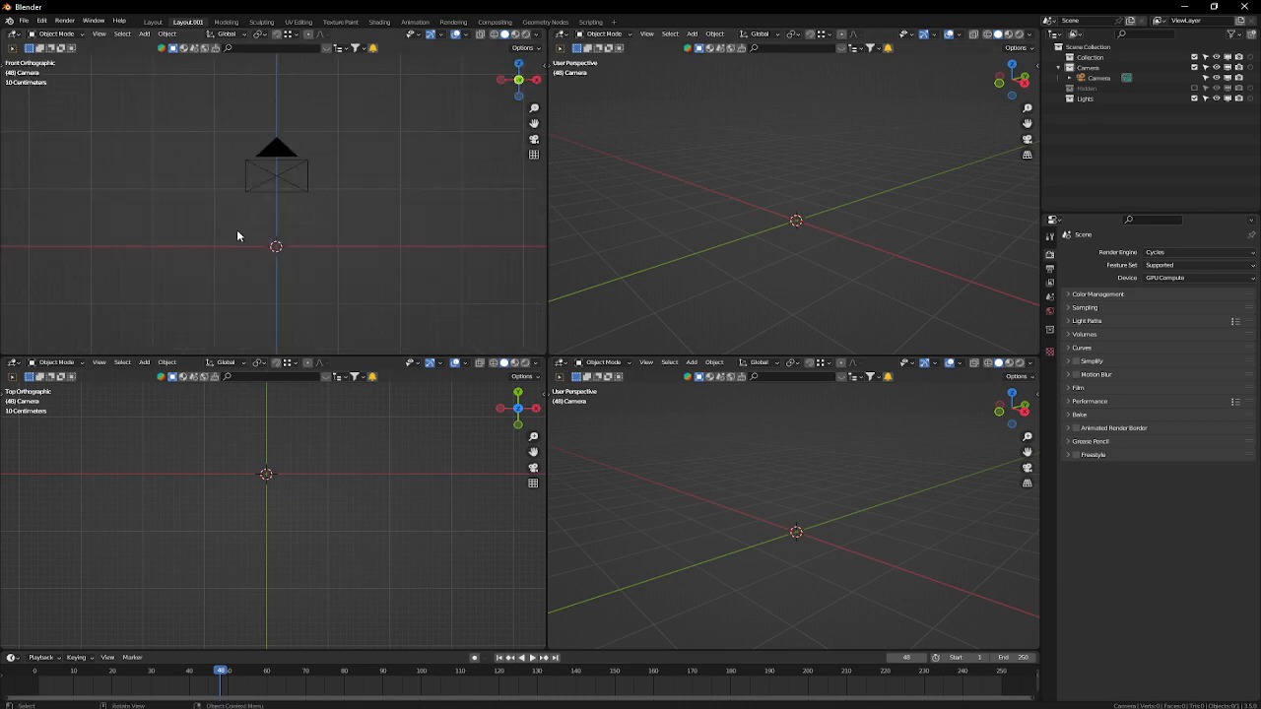
Step: Set the upper-right viewport to the right orthographic view and centre the origin in both upper viewports
{"action": "middle_click_drag", "start_coordinate": [776, 173], "coordinate": [722, 155]}
{"action": "key", "text": "KP_3"}
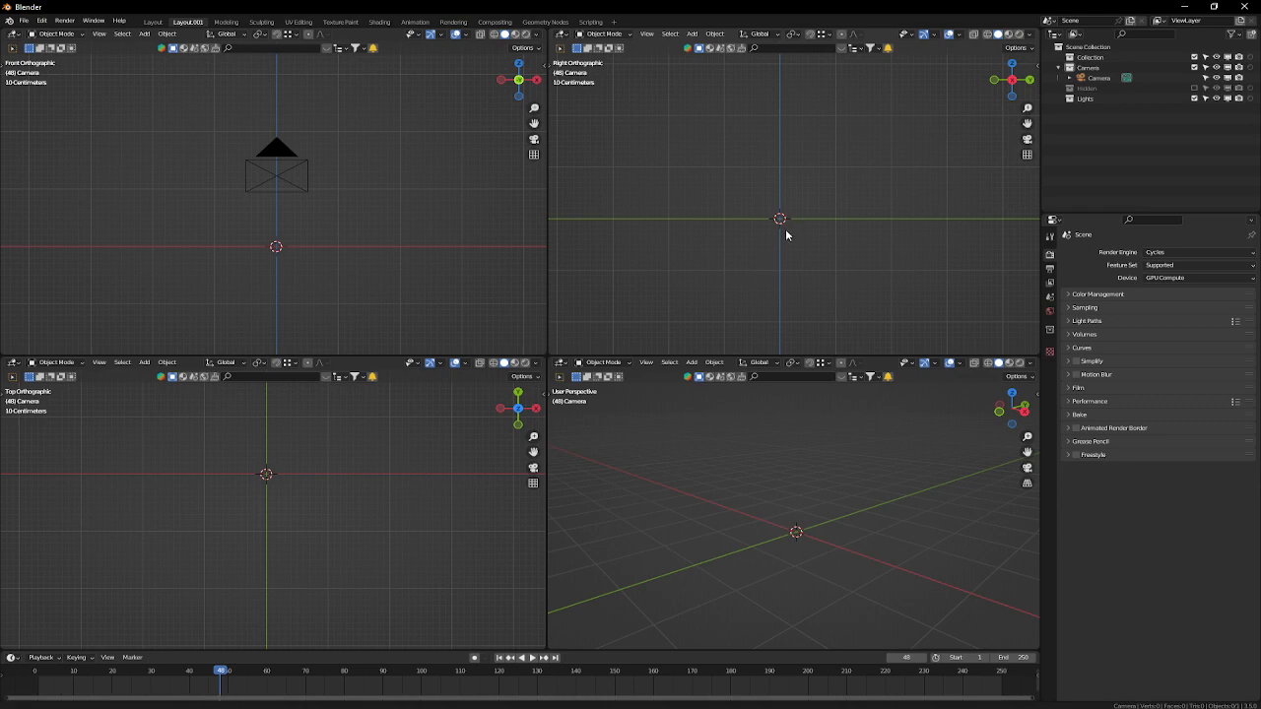
{"action": "middle_click_drag", "start_coordinate": [785, 234], "coordinate": [794, 247], "text": "shift"}
{"action": "middle_click_drag", "start_coordinate": [335, 259], "coordinate": [332, 242], "text": "shift"}
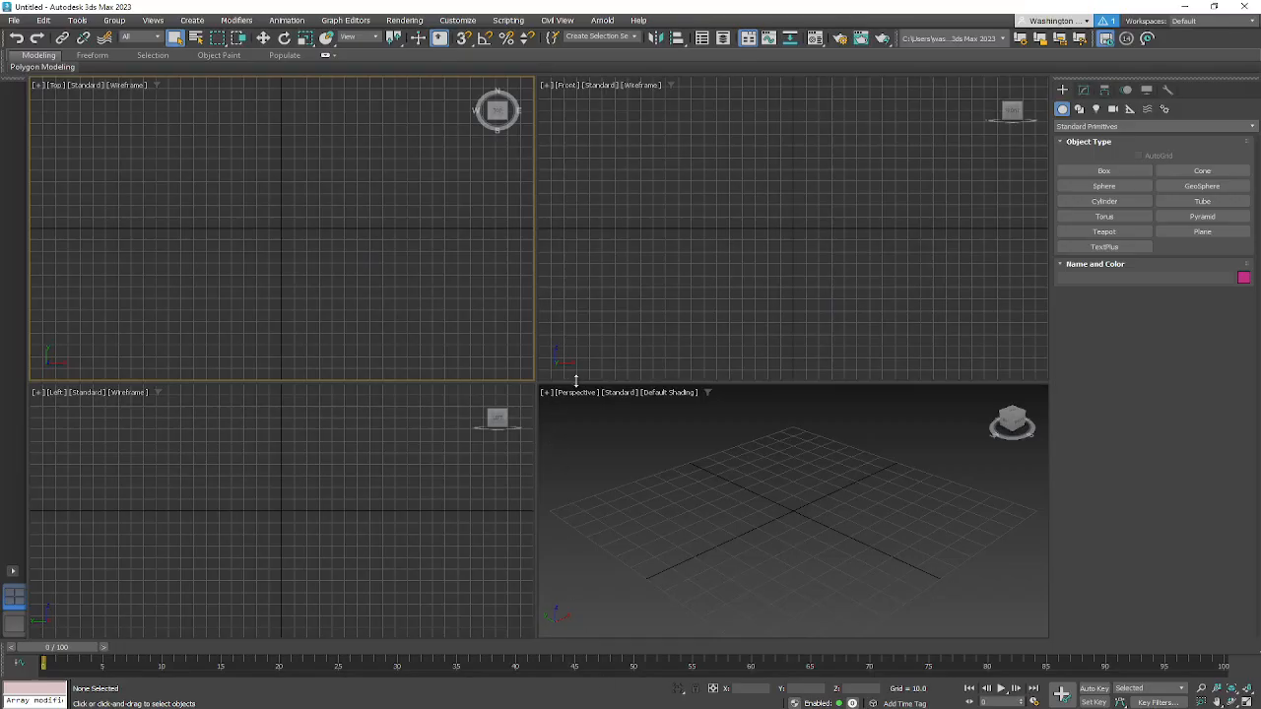
Step: Raise the horizontal viewport divider in 3ds Max, then switch to Blender and lower the divider between its two viewport rows
{"action": "mouse_move", "coordinate": [576, 380]}
{"action": "left_mouse_down"}
{"action": "mouse_move", "coordinate": [586, 251]}
{"action": "mouse_move", "coordinate": [594, 367]}
{"action": "left_mouse_up"}
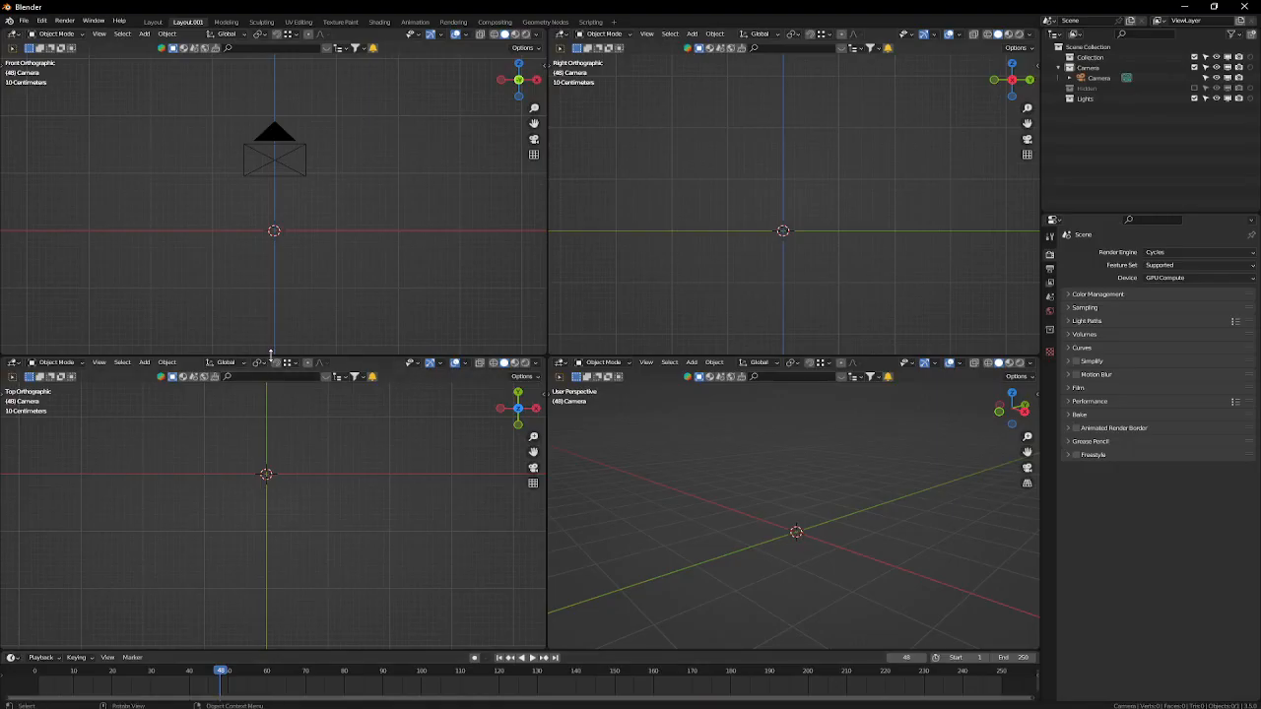
{"action": "left_click_drag", "start_coordinate": [271, 357], "coordinate": [277, 426]}
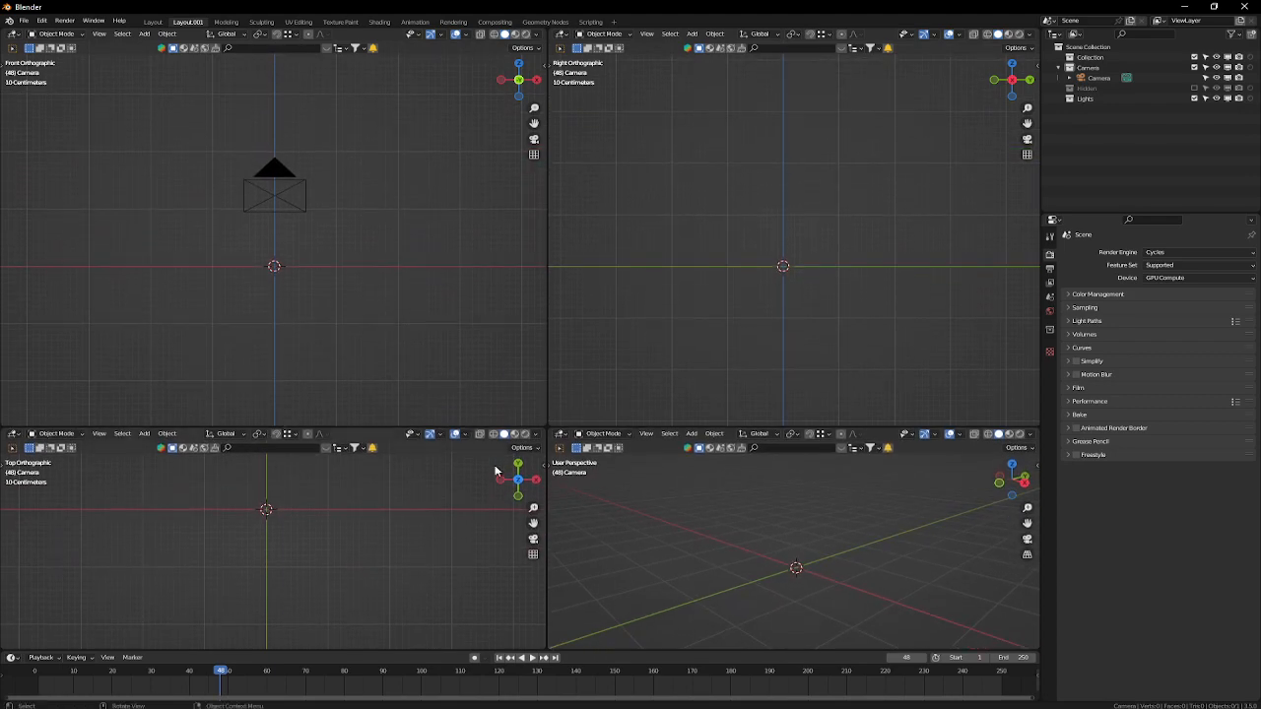
{"action": "left_click_drag", "start_coordinate": [545, 487], "coordinate": [545, 488]}
{"action": "mouse_move", "coordinate": [524, 426]}
{"action": "left_mouse_down"}
{"action": "mouse_move", "coordinate": [528, 333]}
{"action": "mouse_move", "coordinate": [527, 402]}
{"action": "left_mouse_up"}
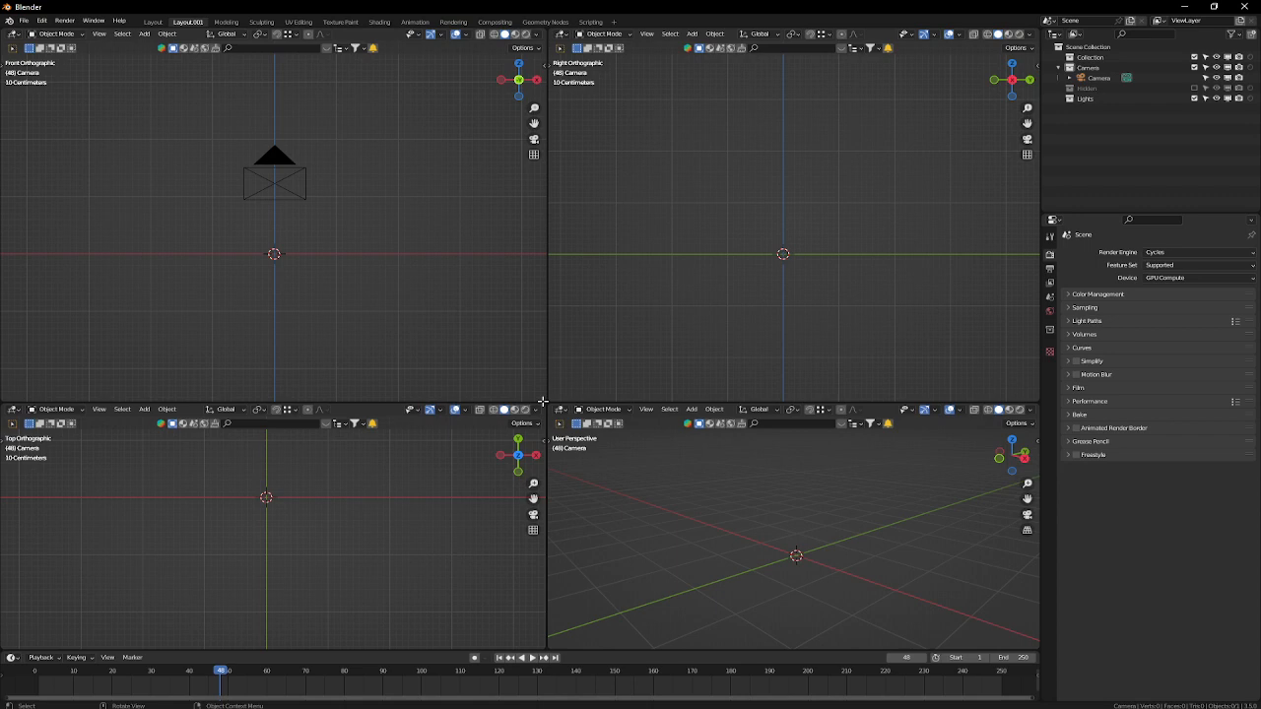
Step: Replace the top view with a pane split off the front viewport, and resize the rows of each column independently
{"action": "left_click_drag", "start_coordinate": [542, 402], "coordinate": [535, 309]}
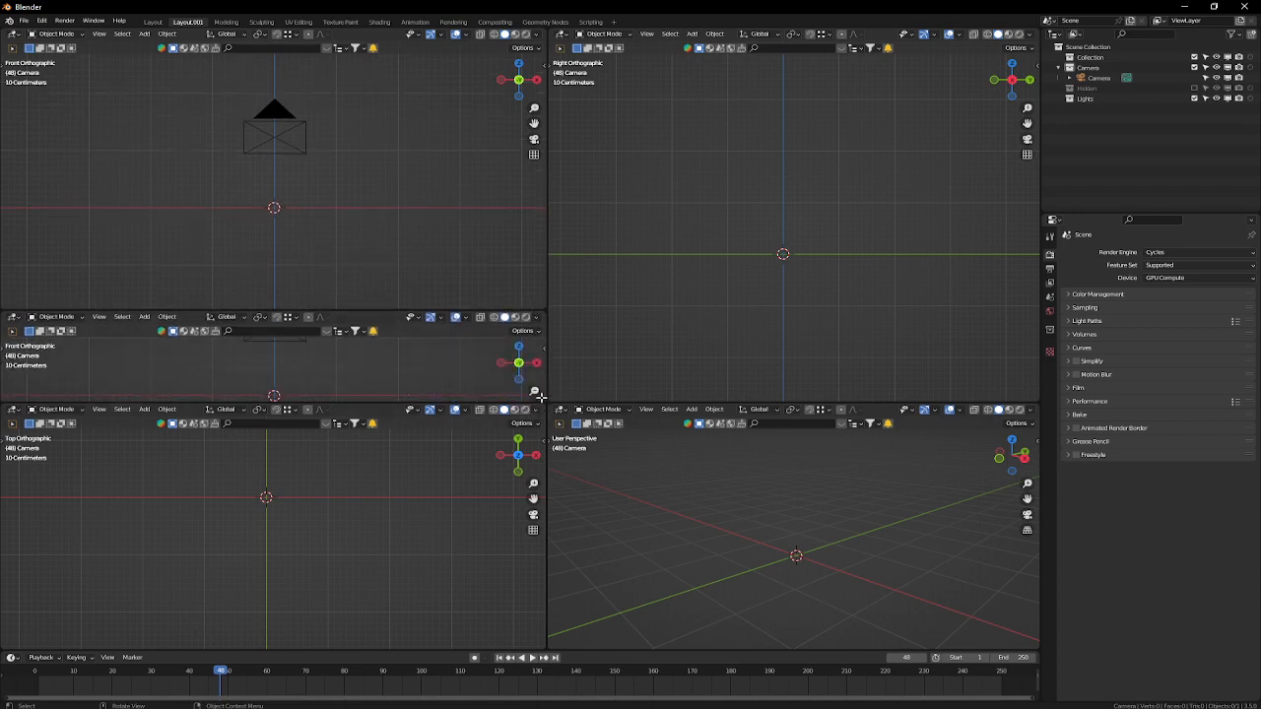
{"action": "left_click_drag", "start_coordinate": [540, 397], "coordinate": [517, 440]}
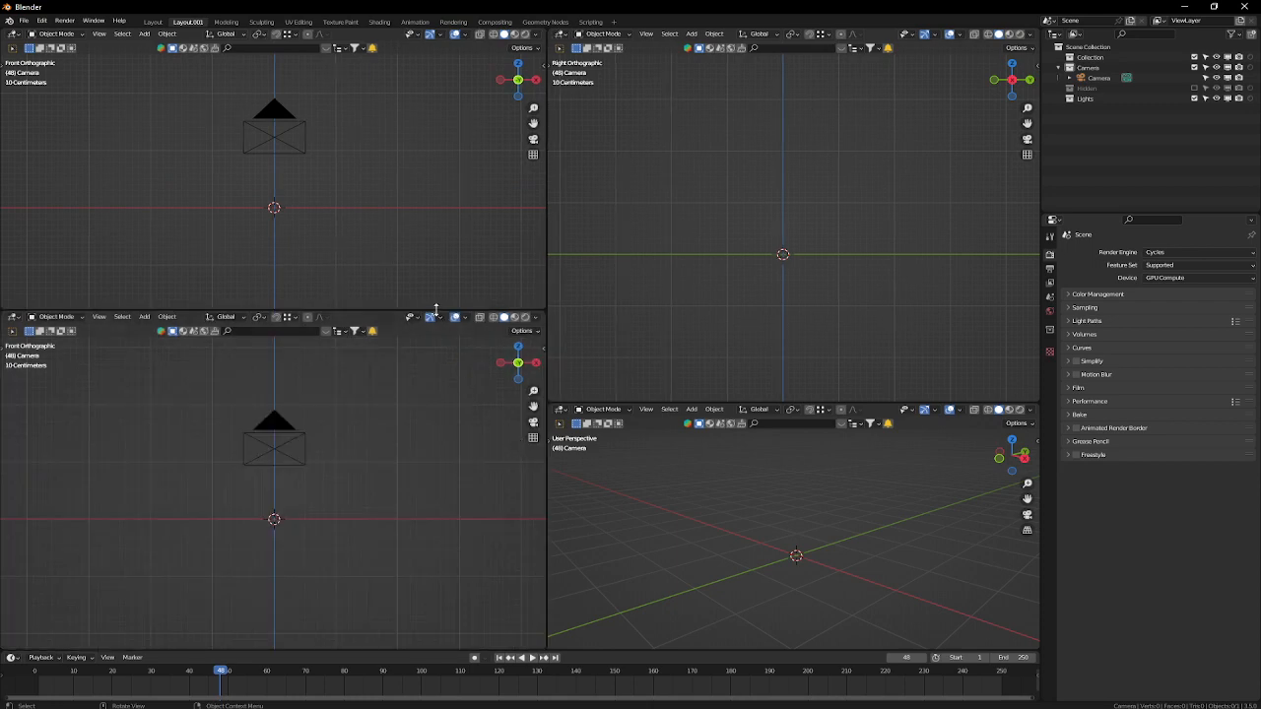
{"action": "left_click_drag", "start_coordinate": [436, 310], "coordinate": [421, 441]}
{"action": "left_click_drag", "start_coordinate": [669, 402], "coordinate": [656, 442]}
Step: Merge the two front-view panes, split the result into two rows again, and resize the rows of each column separately
{"action": "mouse_move", "coordinate": [474, 441]}
{"action": "left_mouse_down"}
{"action": "mouse_move", "coordinate": [487, 305]}
{"action": "mouse_move", "coordinate": [488, 409]}
{"action": "mouse_move", "coordinate": [557, 412]}
{"action": "mouse_move", "coordinate": [556, 369]}
{"action": "mouse_move", "coordinate": [557, 427]}
{"action": "mouse_move", "coordinate": [555, 394]}
{"action": "mouse_move", "coordinate": [527, 416]}
{"action": "mouse_move", "coordinate": [540, 421]}
{"action": "mouse_move", "coordinate": [549, 335]}
{"action": "mouse_move", "coordinate": [552, 418]}
{"action": "mouse_move", "coordinate": [530, 393]}
{"action": "left_mouse_up"}
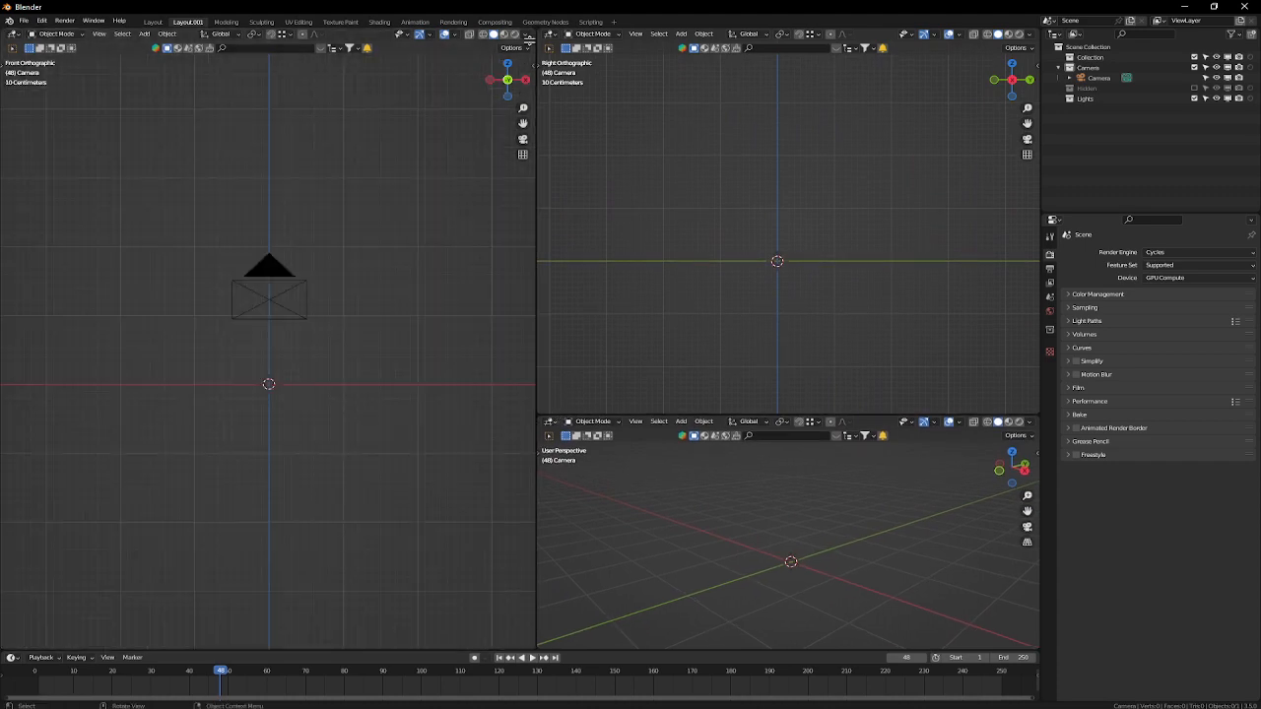
{"action": "left_click_drag", "start_coordinate": [530, 33], "coordinate": [492, 387]}
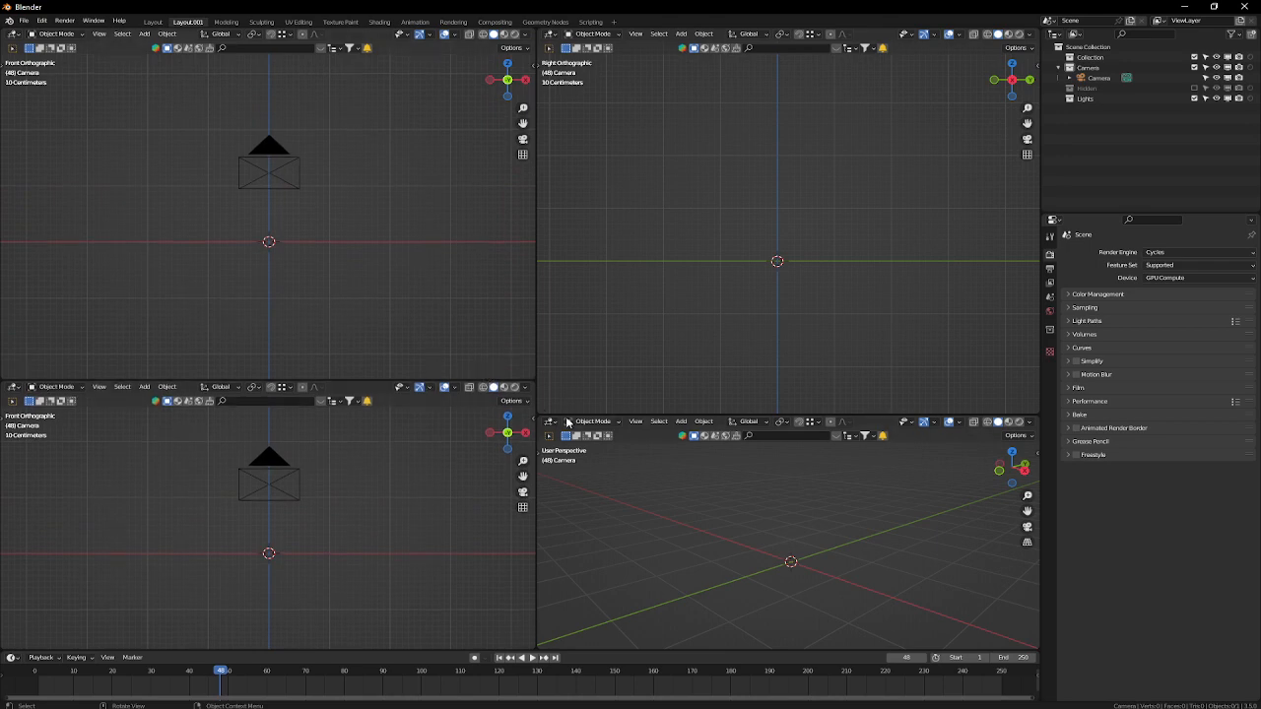
{"action": "mouse_move", "coordinate": [559, 415]}
{"action": "left_mouse_down"}
{"action": "mouse_move", "coordinate": [563, 382]}
{"action": "mouse_move", "coordinate": [563, 417]}
{"action": "left_mouse_up"}
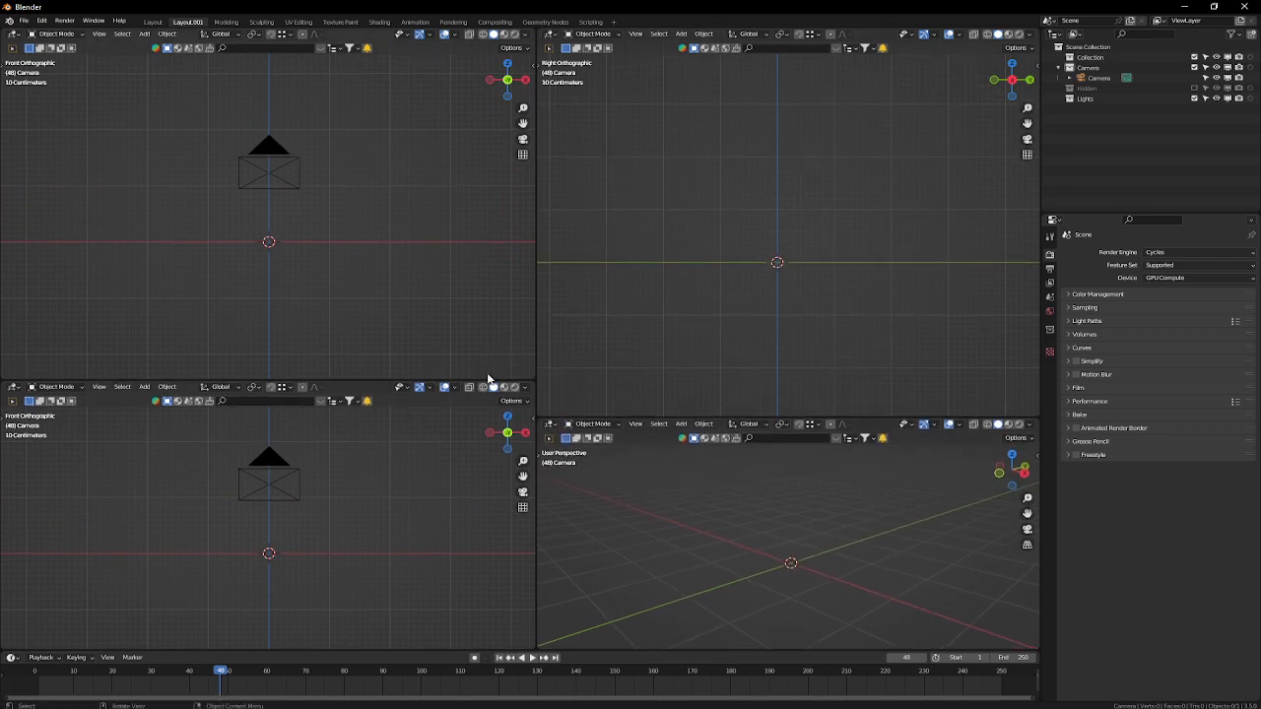
{"action": "left_click_drag", "start_coordinate": [486, 380], "coordinate": [439, 483]}
{"action": "left_click_drag", "start_coordinate": [638, 418], "coordinate": [646, 350]}
Step: Change the upper front-view pane to the Shader Editor and hide its sidebar
{"action": "left_click", "coordinate": [15, 34]}
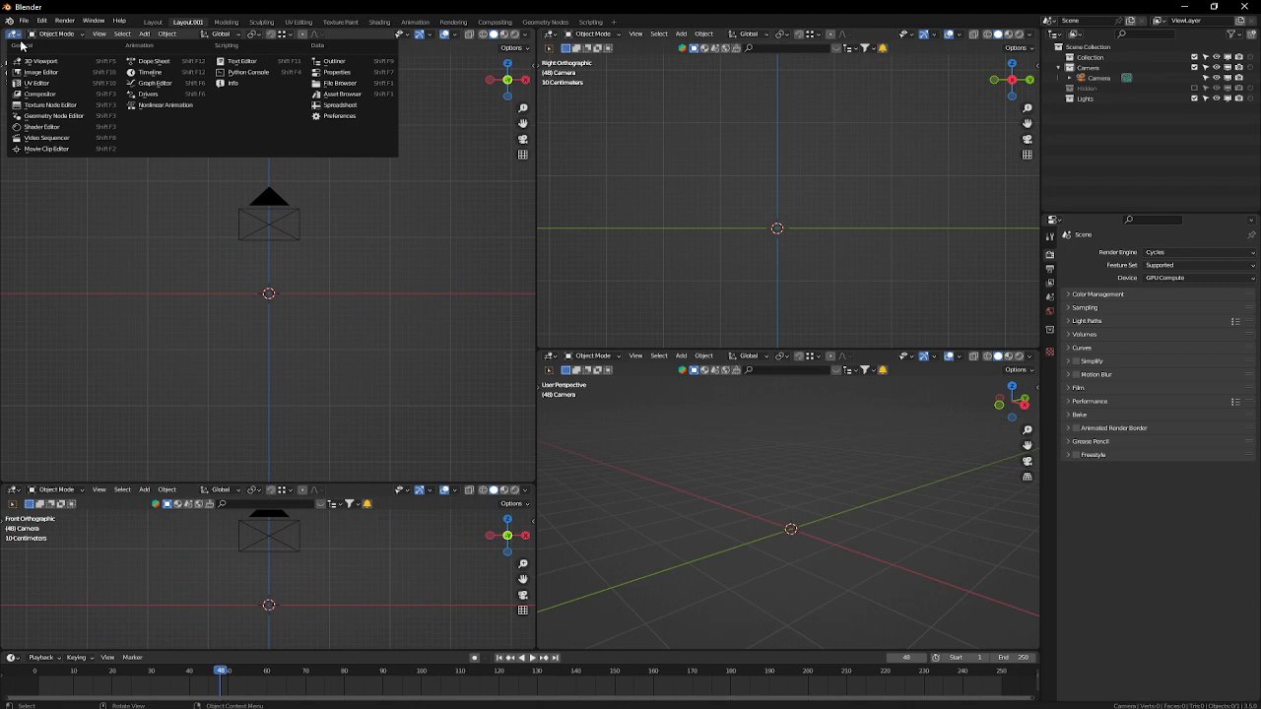
{"action": "left_click", "coordinate": [61, 136]}
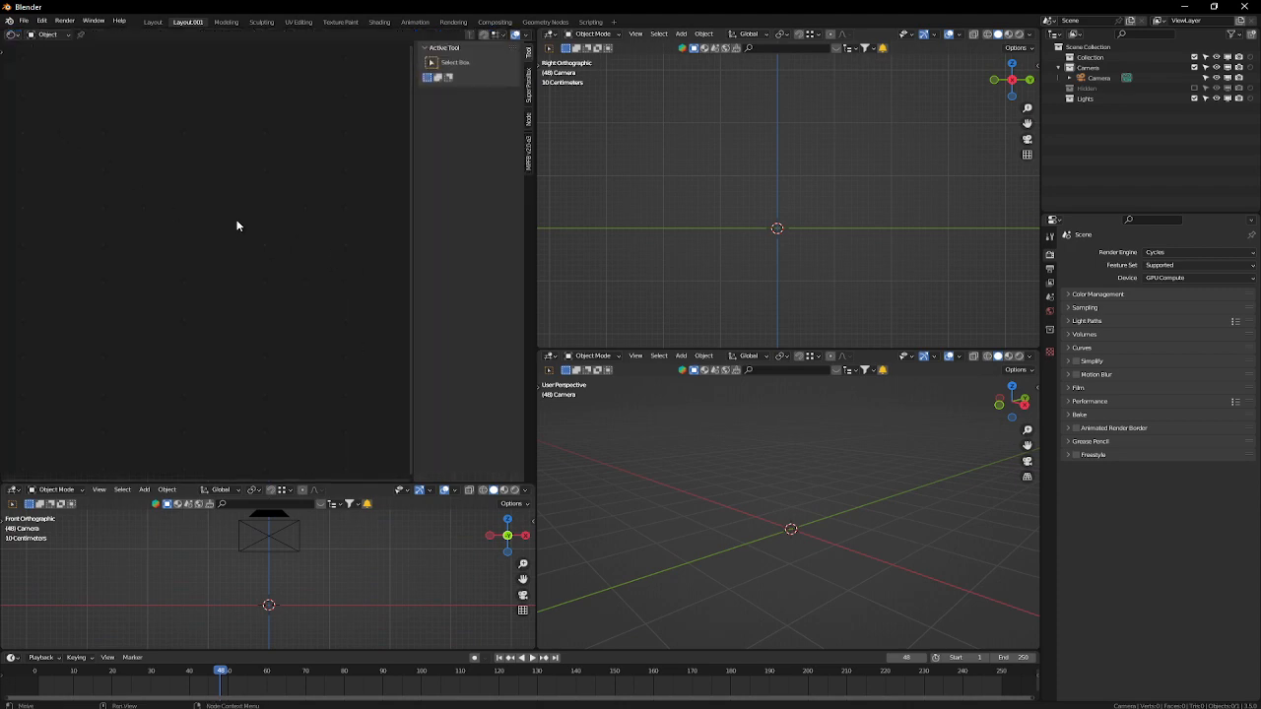
{"action": "key", "text": "n"}
Step: Resize the rows of both columns independently in Blender, then switch to 3ds Max and lower its shared horizontal viewport divider
{"action": "mouse_move", "coordinate": [422, 482]}
{"action": "left_mouse_down"}
{"action": "mouse_move", "coordinate": [438, 389]}
{"action": "mouse_move", "coordinate": [453, 437]}
{"action": "mouse_move", "coordinate": [451, 349]}
{"action": "mouse_move", "coordinate": [445, 505]}
{"action": "mouse_move", "coordinate": [445, 486]}
{"action": "left_mouse_up"}
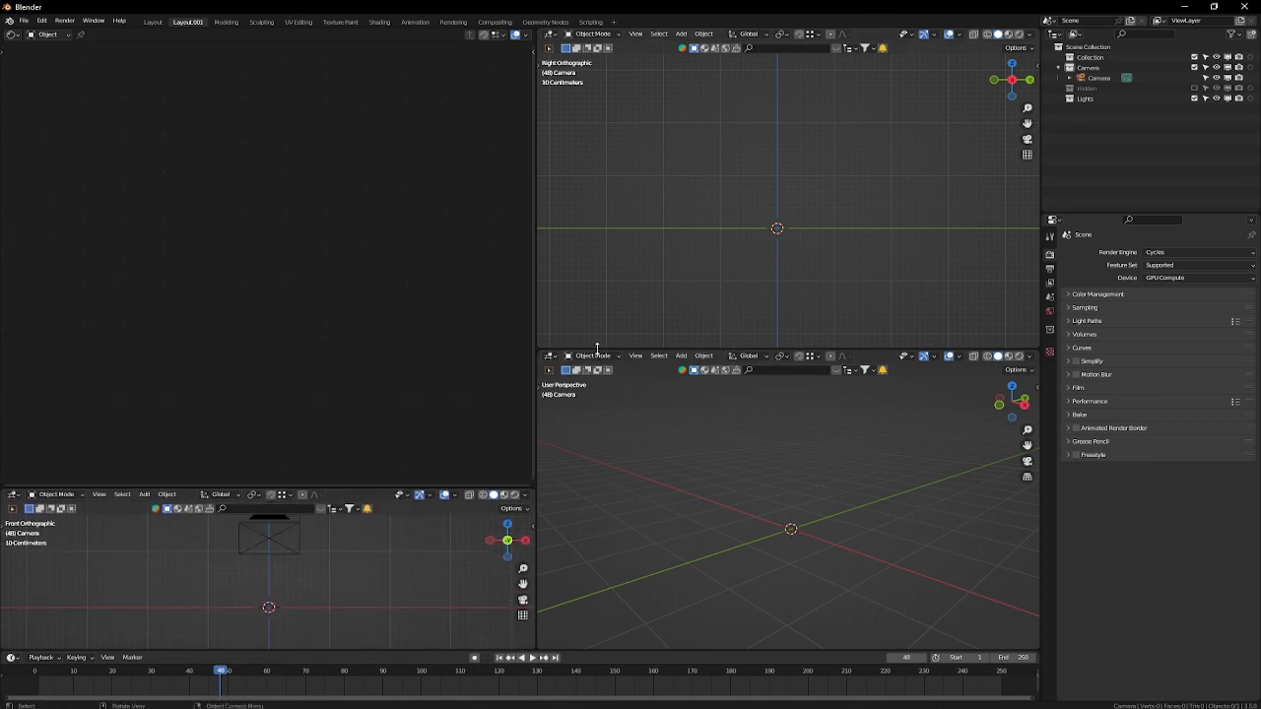
{"action": "left_click_drag", "start_coordinate": [596, 348], "coordinate": [596, 532]}
{"action": "left_click_drag", "start_coordinate": [478, 490], "coordinate": [479, 295]}
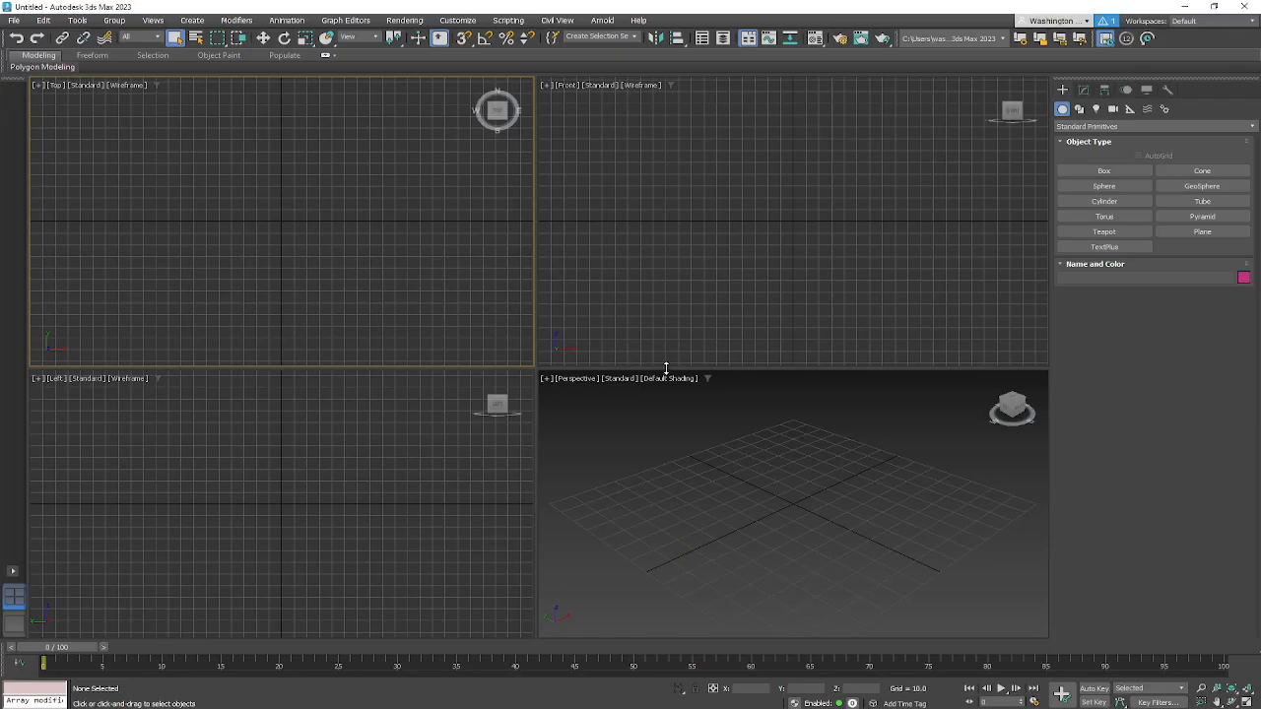
{"action": "left_click_drag", "start_coordinate": [666, 368], "coordinate": [431, 374]}
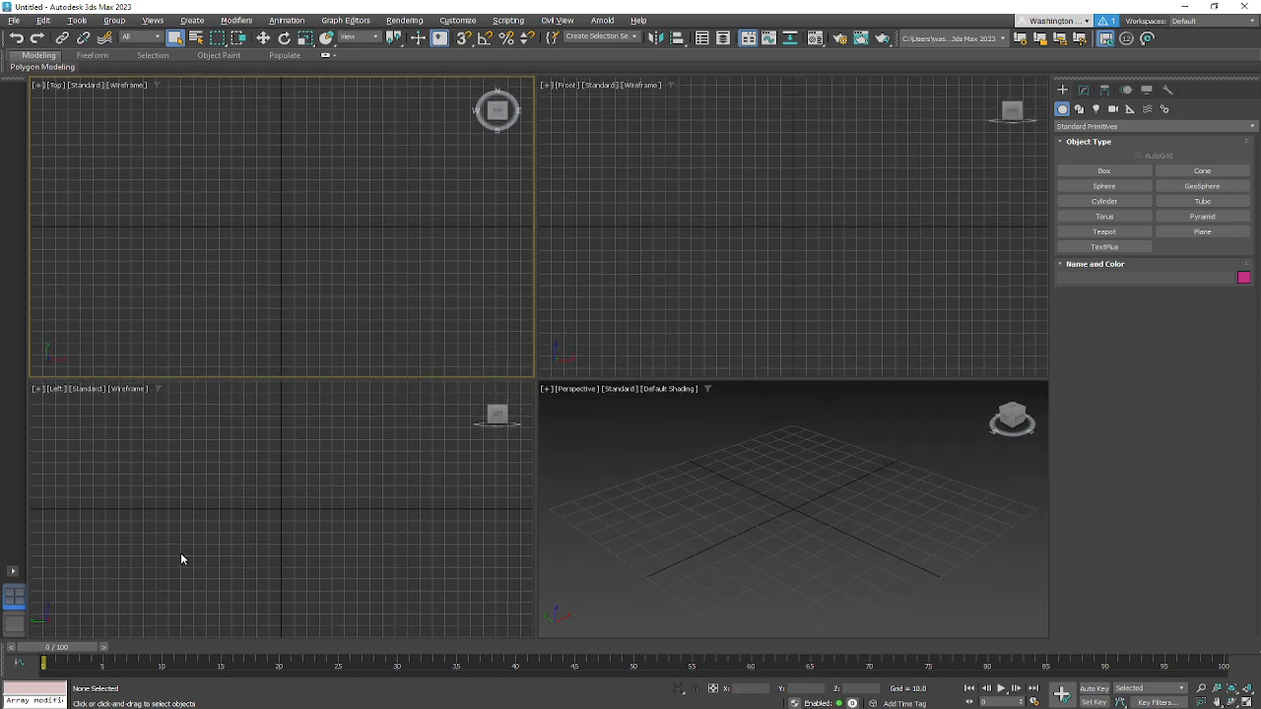
Step: Show only the Perspective viewport in 3ds Max, then switch to Blender and return to the Layout workspace
{"action": "left_click", "coordinate": [19, 625]}
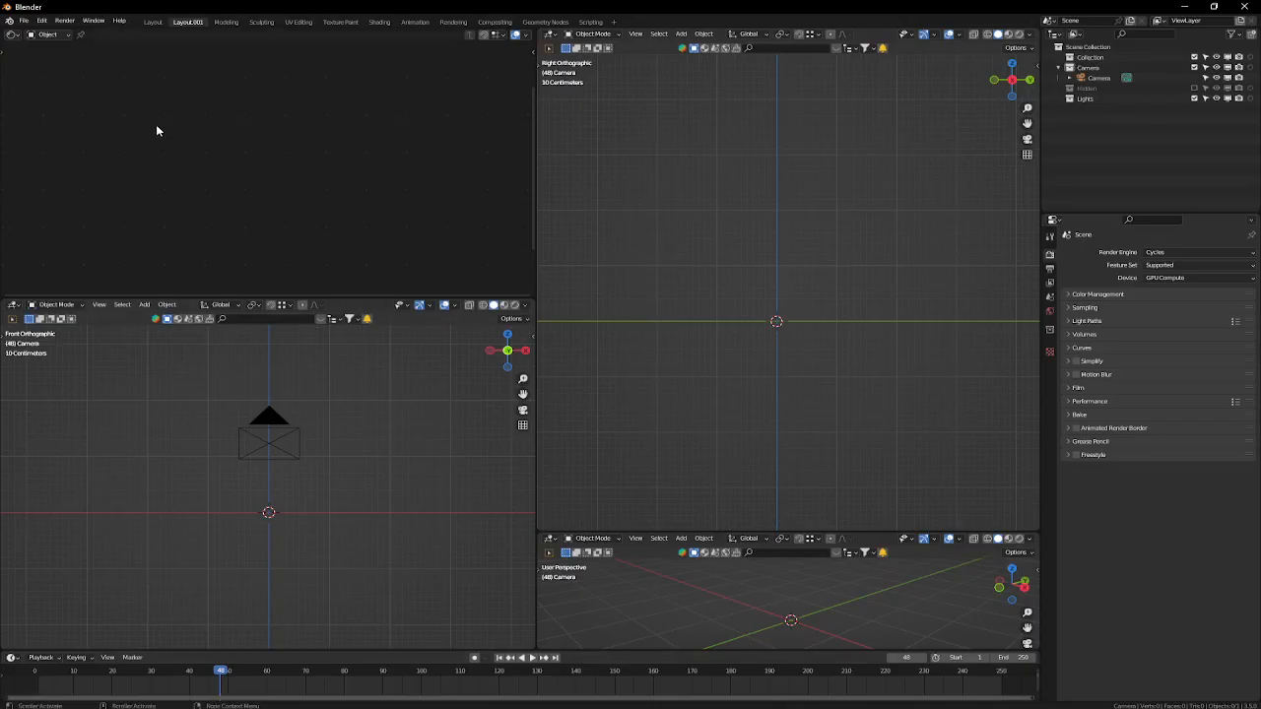
{"action": "left_click", "coordinate": [155, 22]}
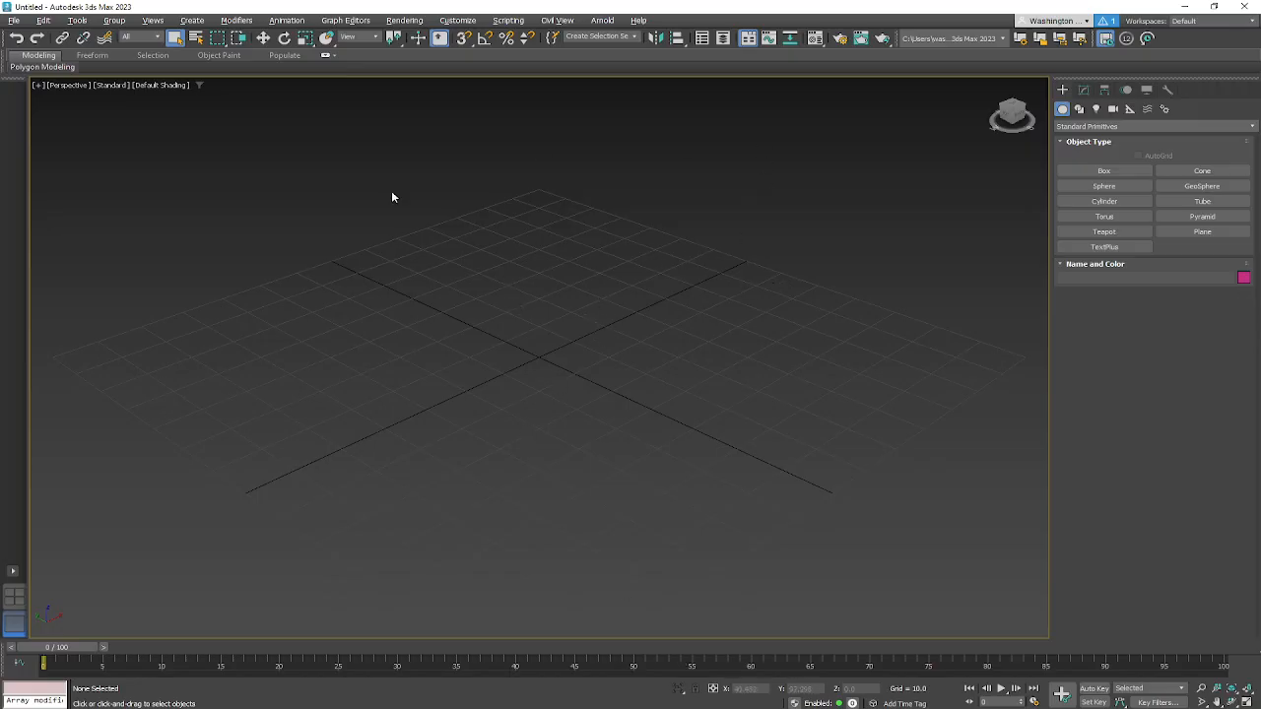
Step: Switch to 3ds Max and choose cAMBIE.obj from the Downloads folder as the file to import
{"action": "left_click", "coordinate": [14, 21]}
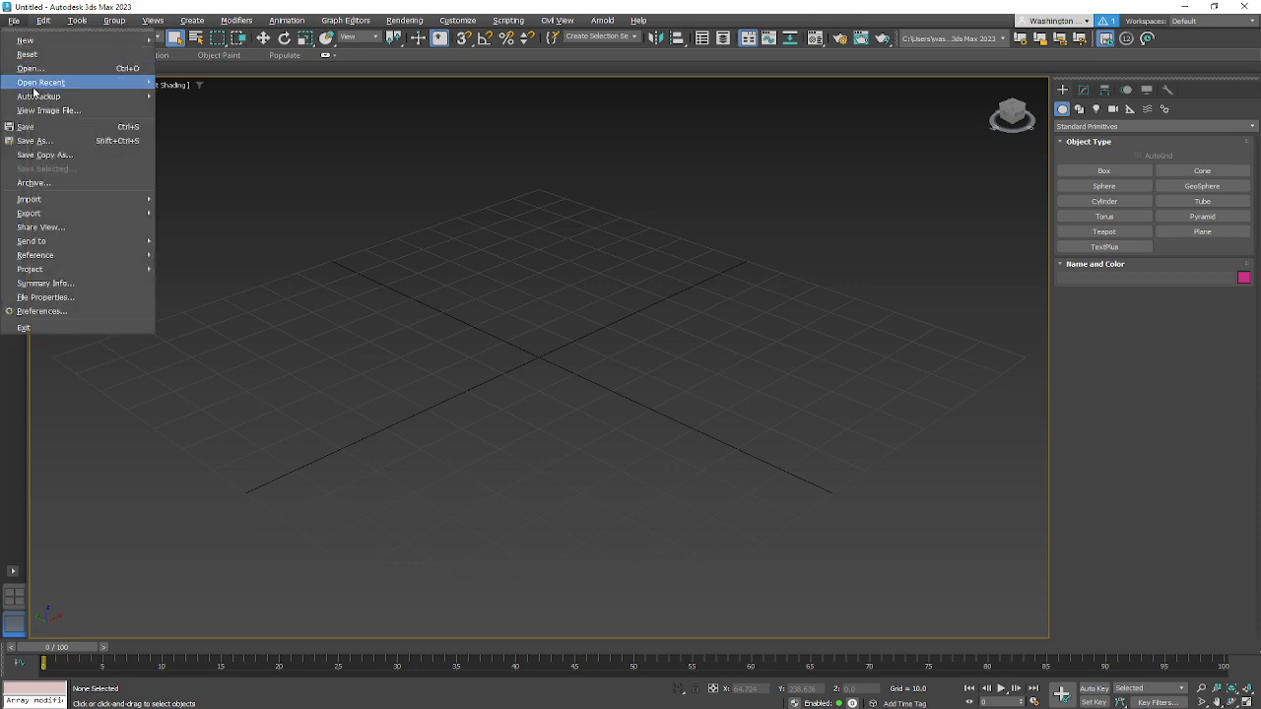
{"action": "mouse_move", "coordinate": [54, 201]}
{"action": "left_click", "coordinate": [178, 200]}
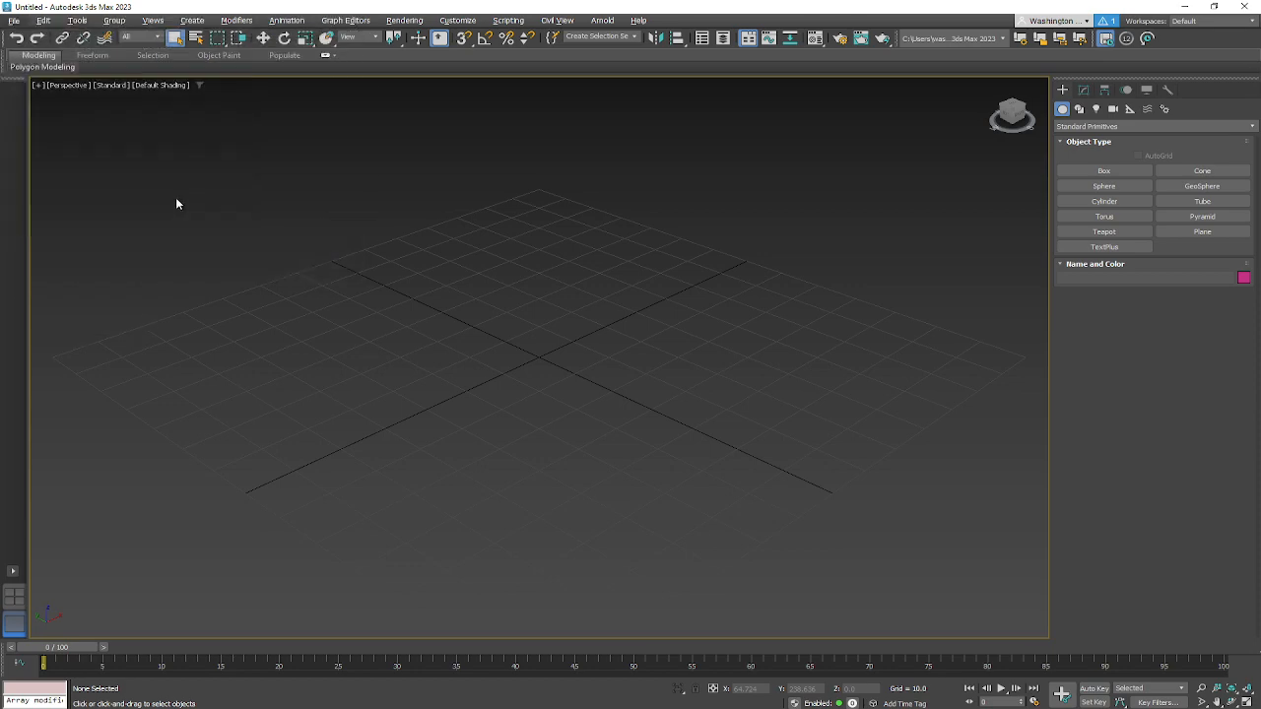
{"action": "left_click", "coordinate": [128, 108]}
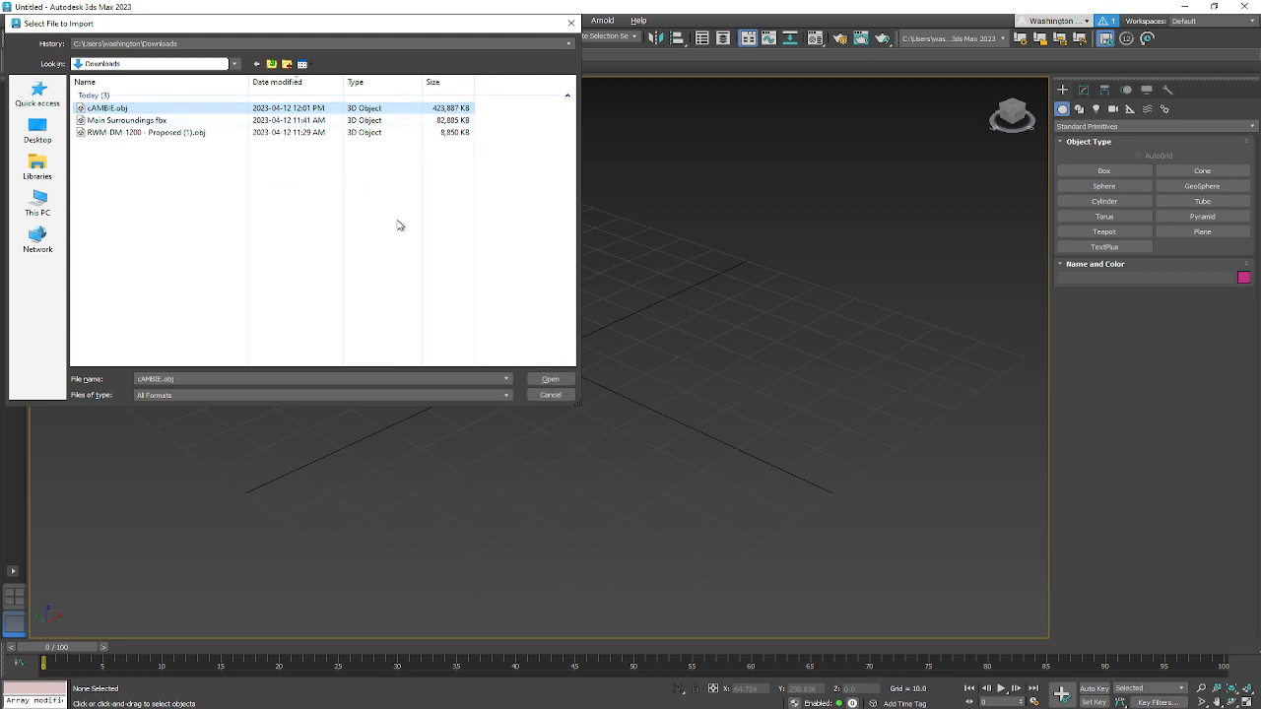
{"action": "left_click", "coordinate": [552, 381]}
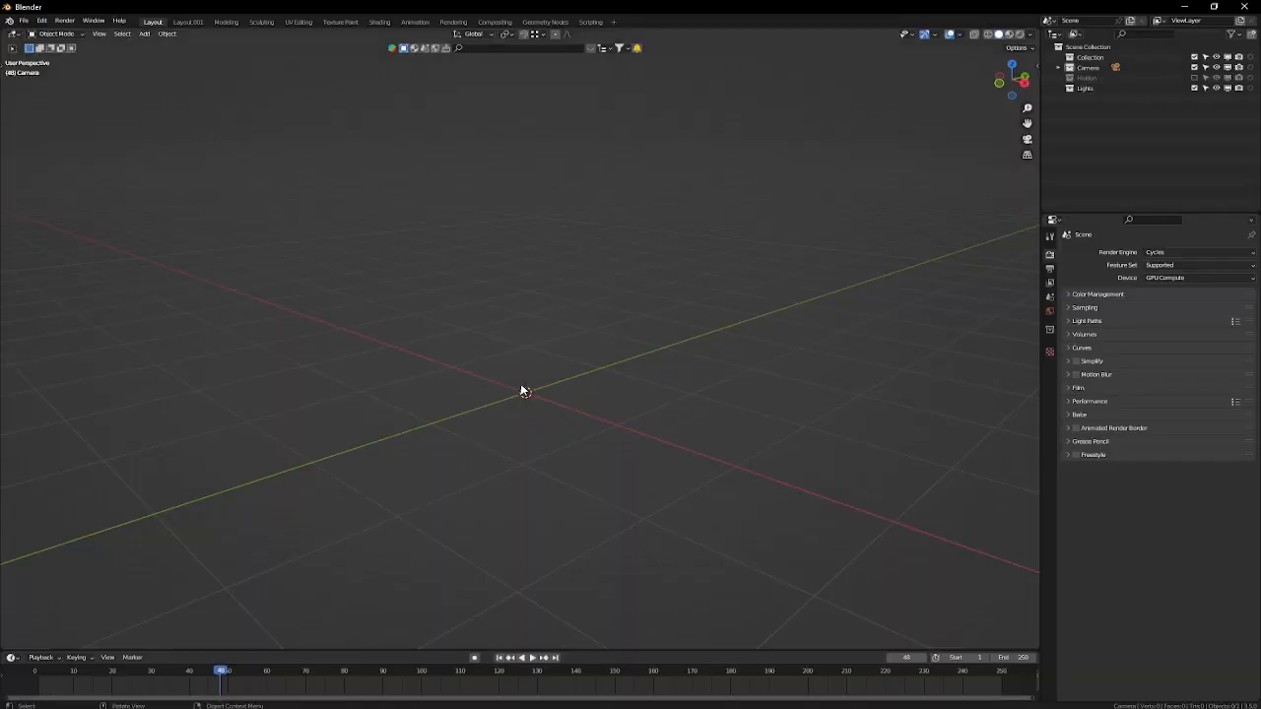
Step: Switch to Blender and import cAMBIE.obj from the Downloads folder as a Wavefront OBJ, keeping the default import options
{"action": "key", "text": "ctrl+s"}
{"action": "left_click", "coordinate": [532, 436]}
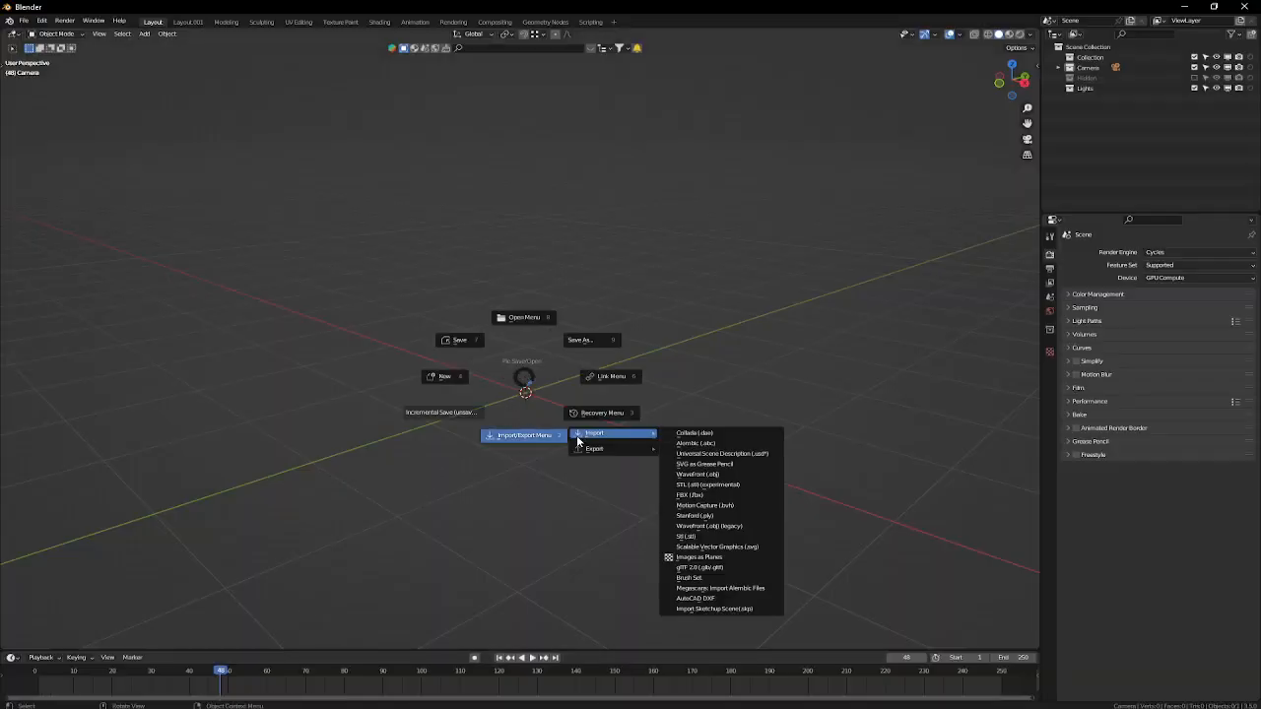
{"action": "left_click", "coordinate": [701, 475]}
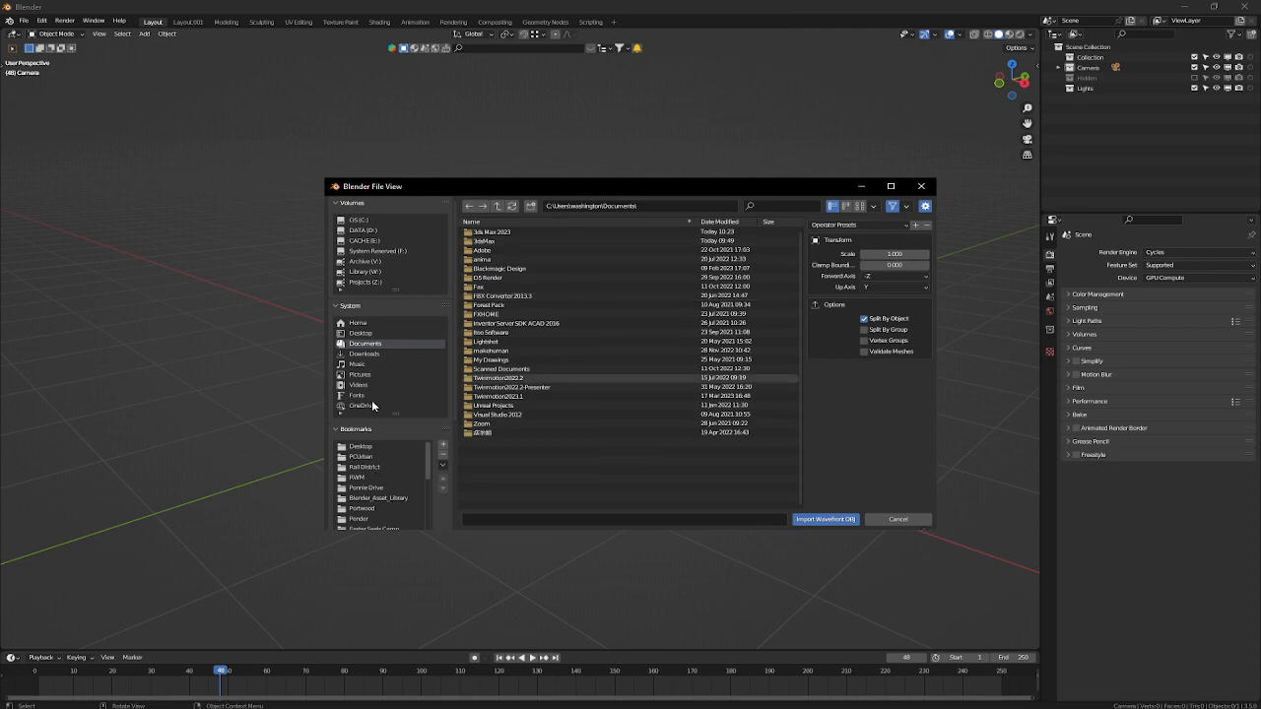
{"action": "left_click", "coordinate": [371, 355]}
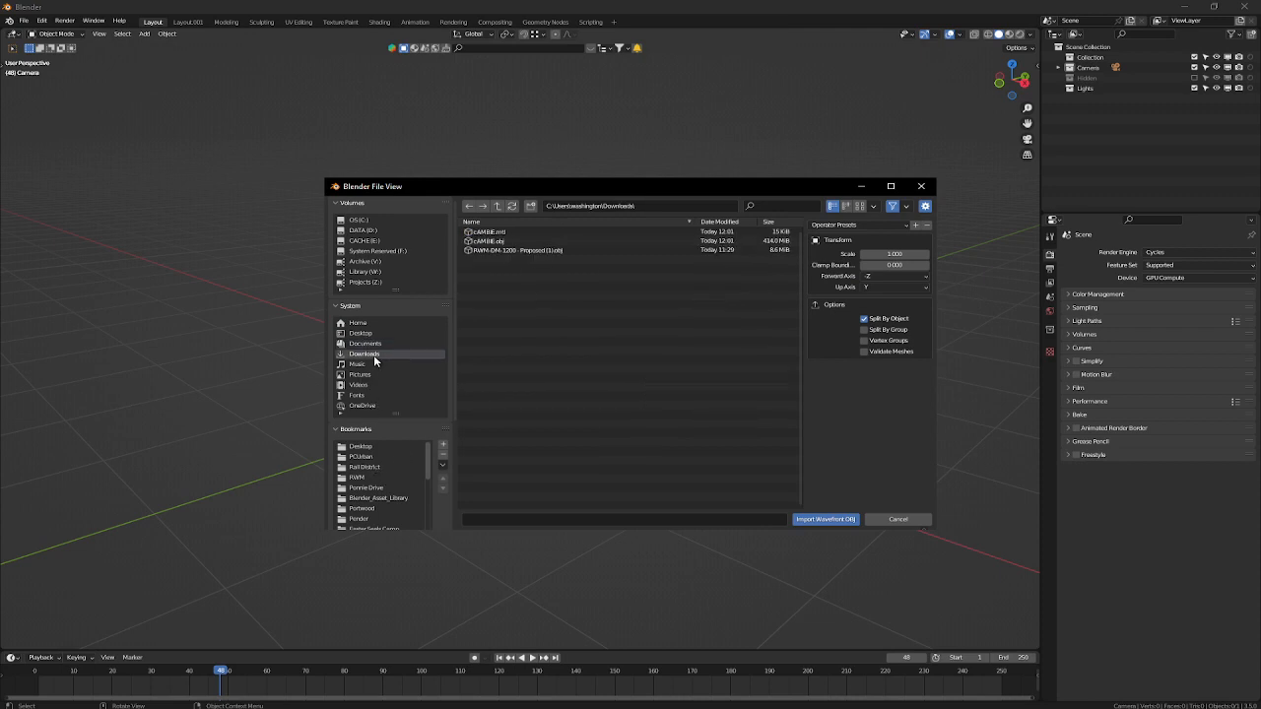
{"action": "left_click", "coordinate": [512, 241]}
{"action": "left_click", "coordinate": [834, 520]}
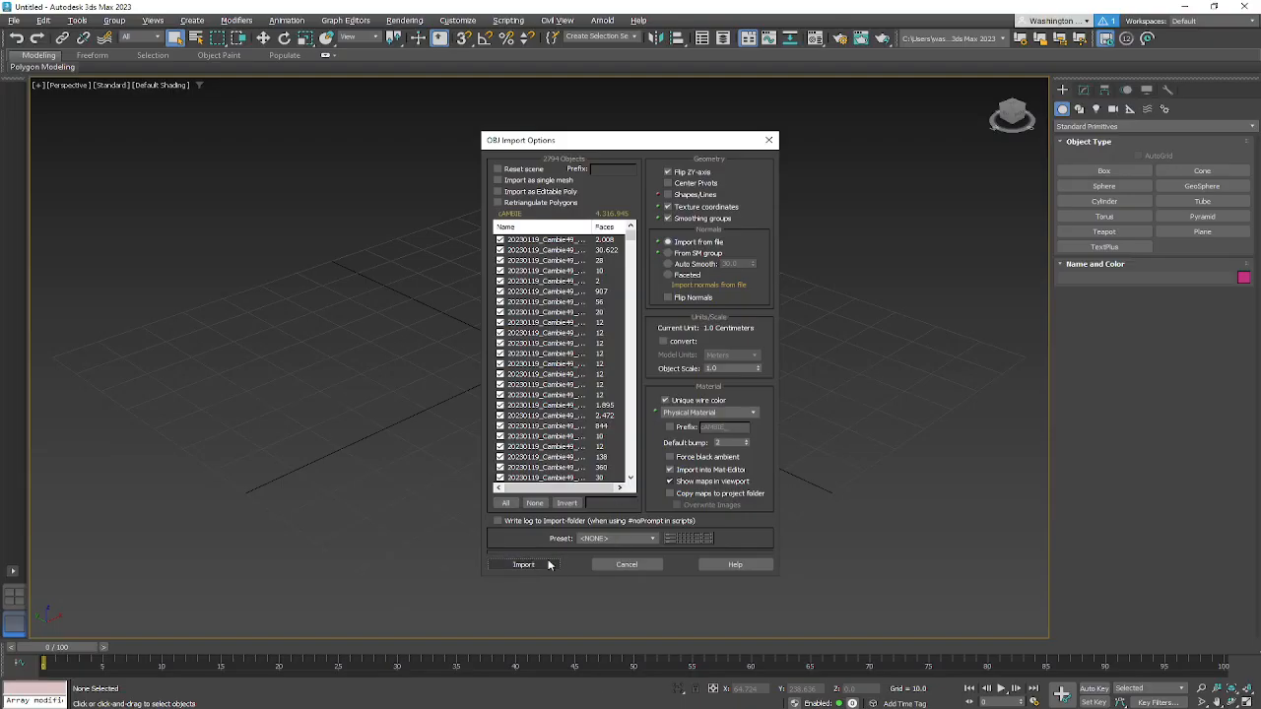
Step: Switch to 3ds Max, import all the OBJ objects with the default options, and skip missing maps without further prompts
{"action": "left_click", "coordinate": [541, 562]}
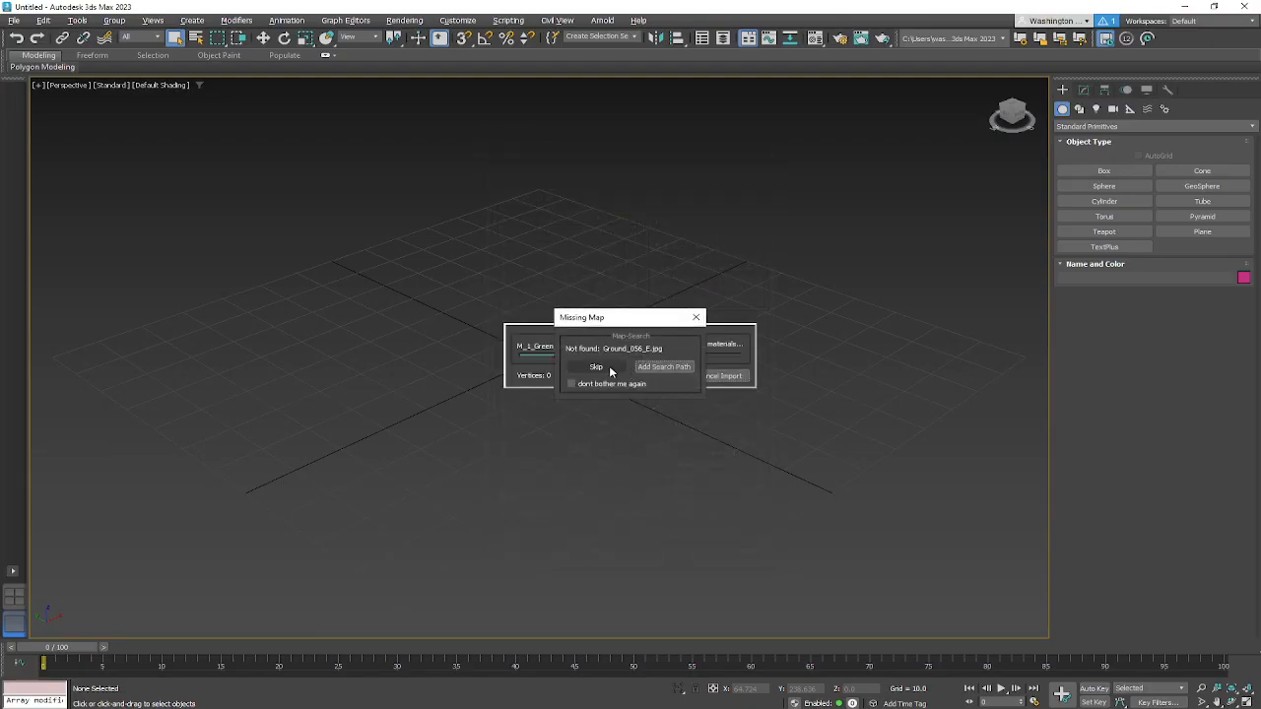
{"action": "left_click", "coordinate": [571, 383]}
{"action": "left_click", "coordinate": [596, 367]}
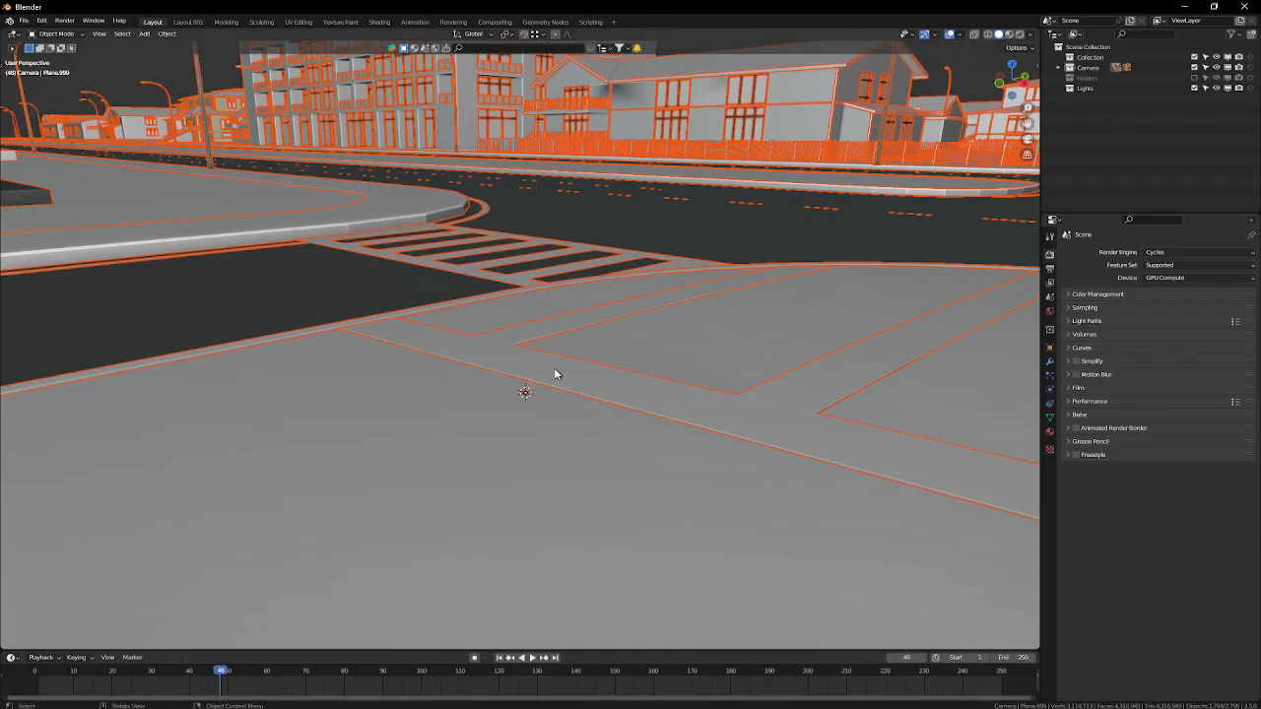
Step: Switch to Blender, view the imported city model from above and deselect all of its objects
{"action": "middle_click_drag", "start_coordinate": [555, 369], "coordinate": [482, 114]}
{"action": "scroll", "coordinate": [567, 349], "scroll_direction": "down", "scroll_amount": 10}
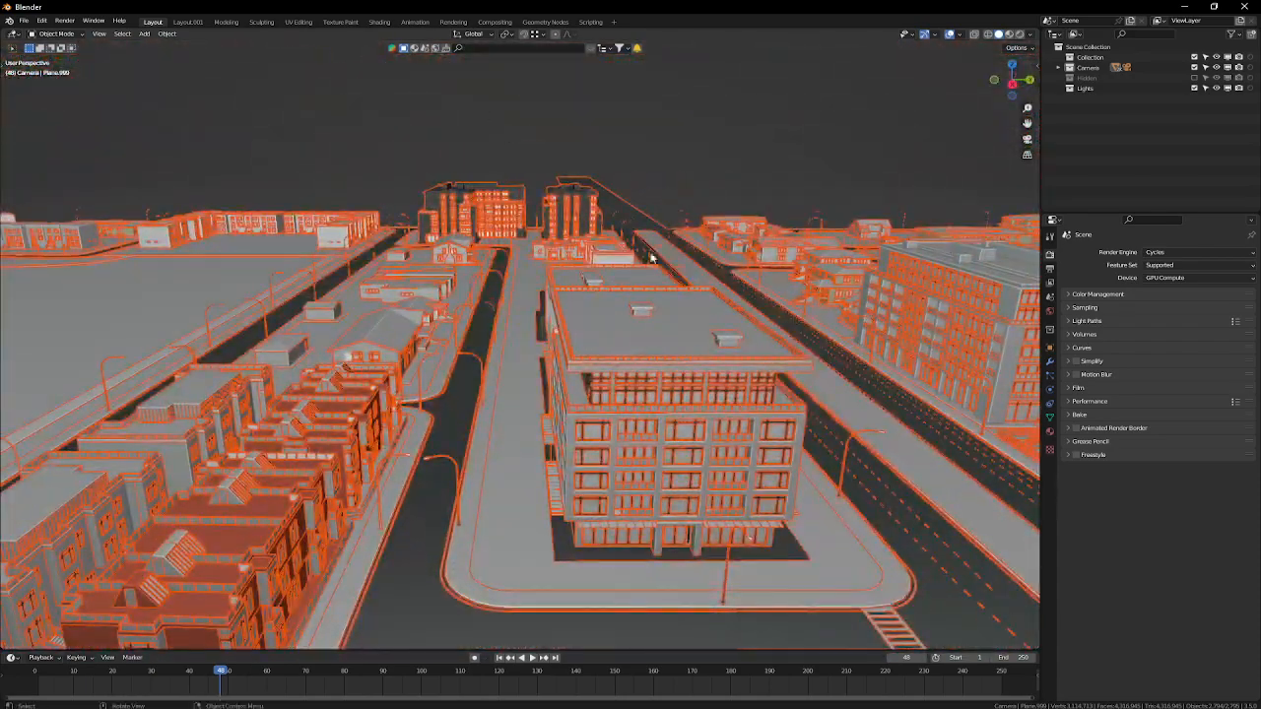
{"action": "key", "text": "alt+a"}
{"action": "middle_click_drag", "start_coordinate": [850, 374], "coordinate": [707, 326]}
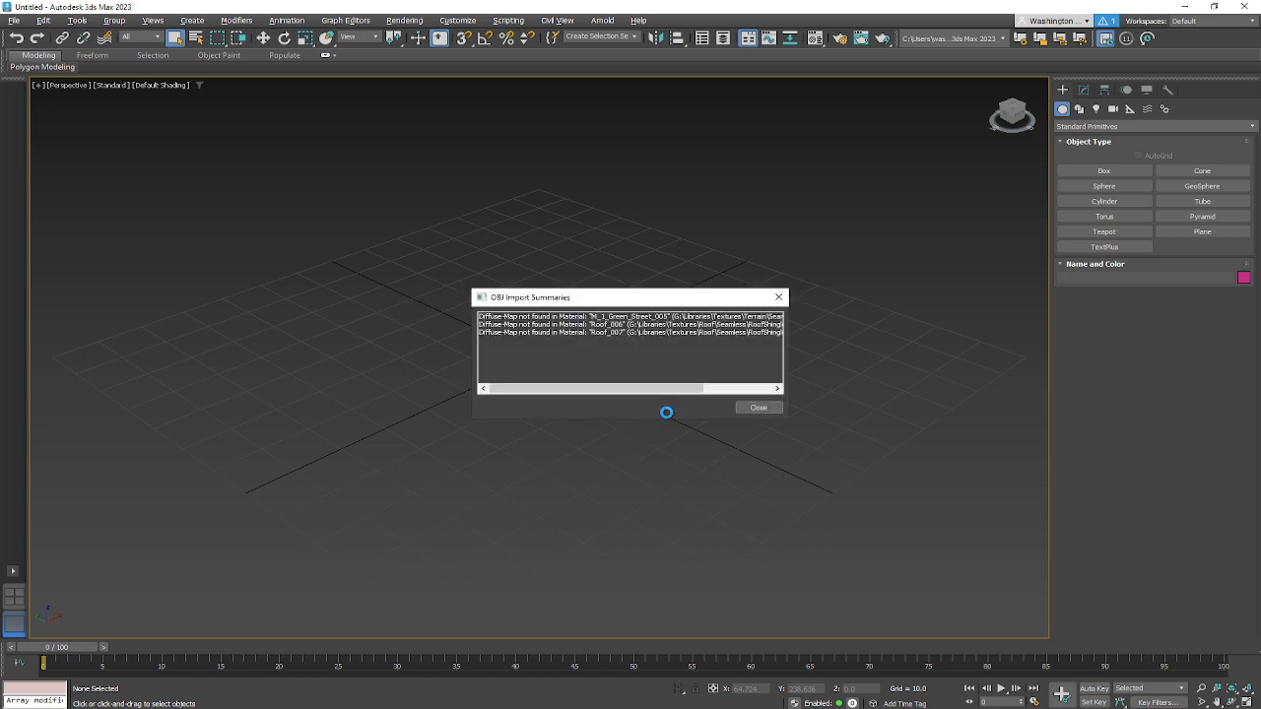
Step: Switch to 3ds Max, close the OBJ import summary and deselect the imported objects
{"action": "left_click", "coordinate": [757, 408]}
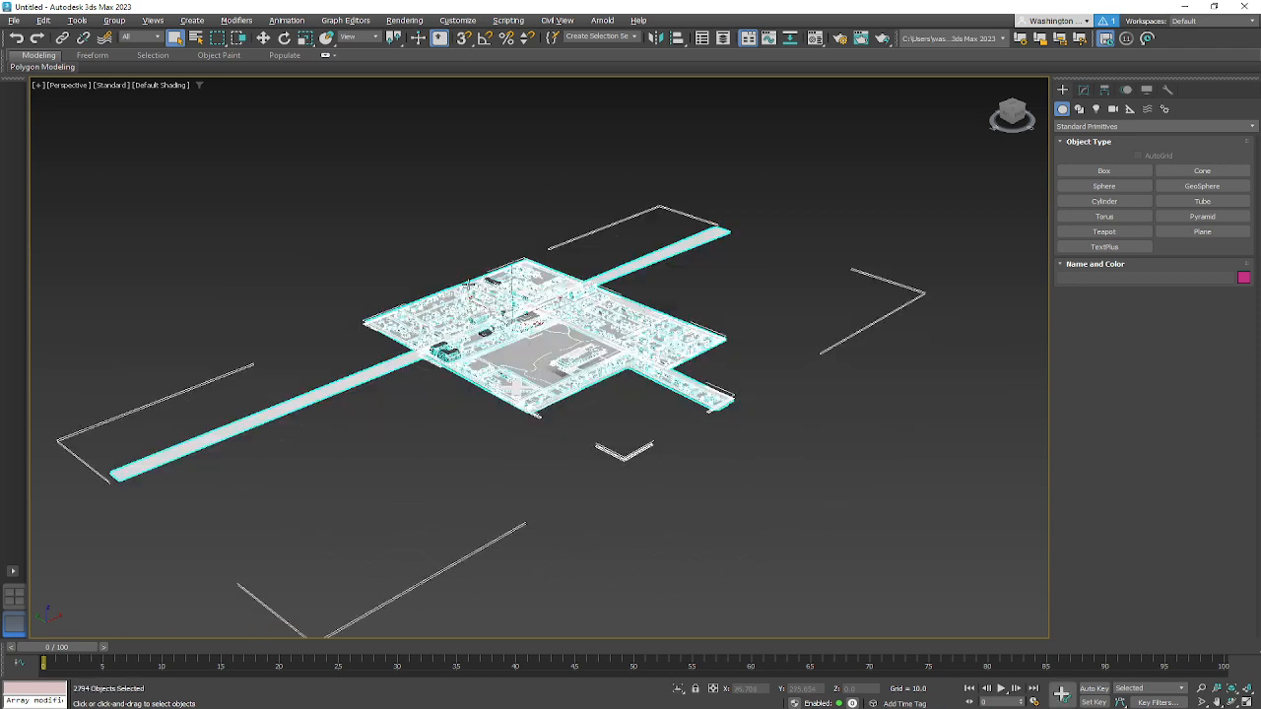
{"action": "left_click", "coordinate": [749, 541]}
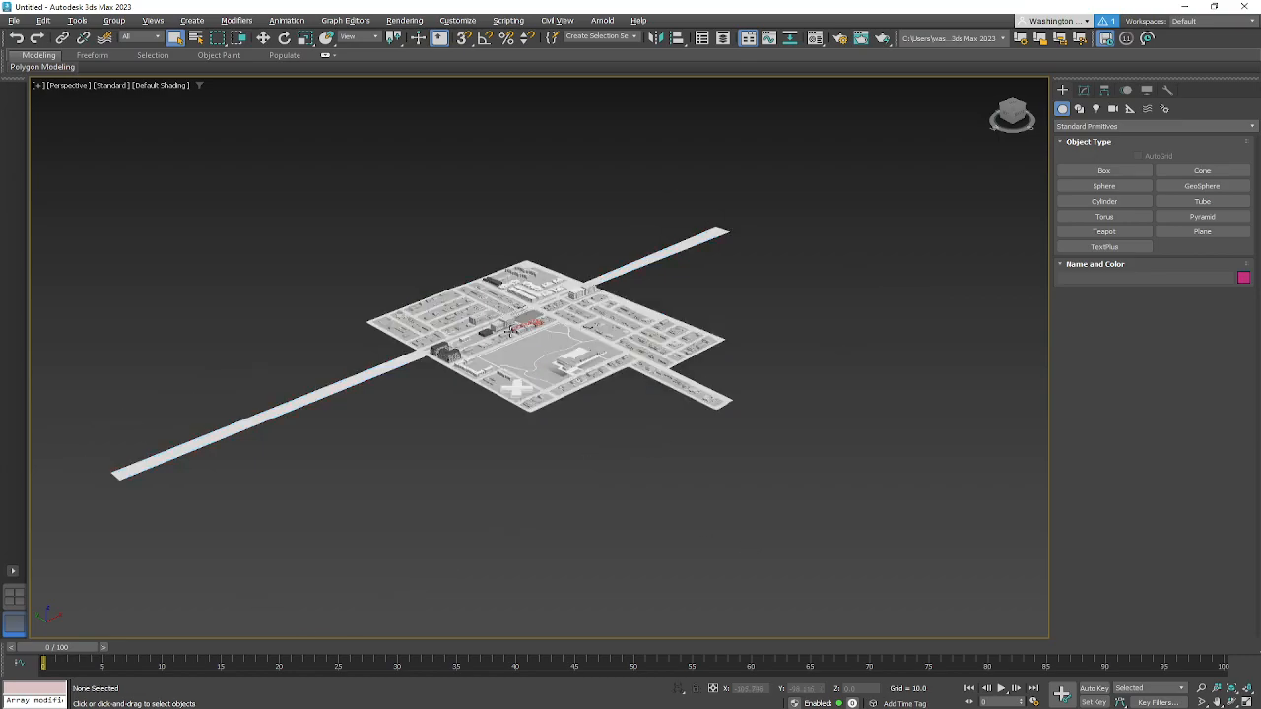
Step: Examine the imported city model from several sides, then look closely at the wall shading of the house beside the apartment block
{"action": "scroll", "coordinate": [511, 335], "scroll_direction": "up", "scroll_amount": 6}
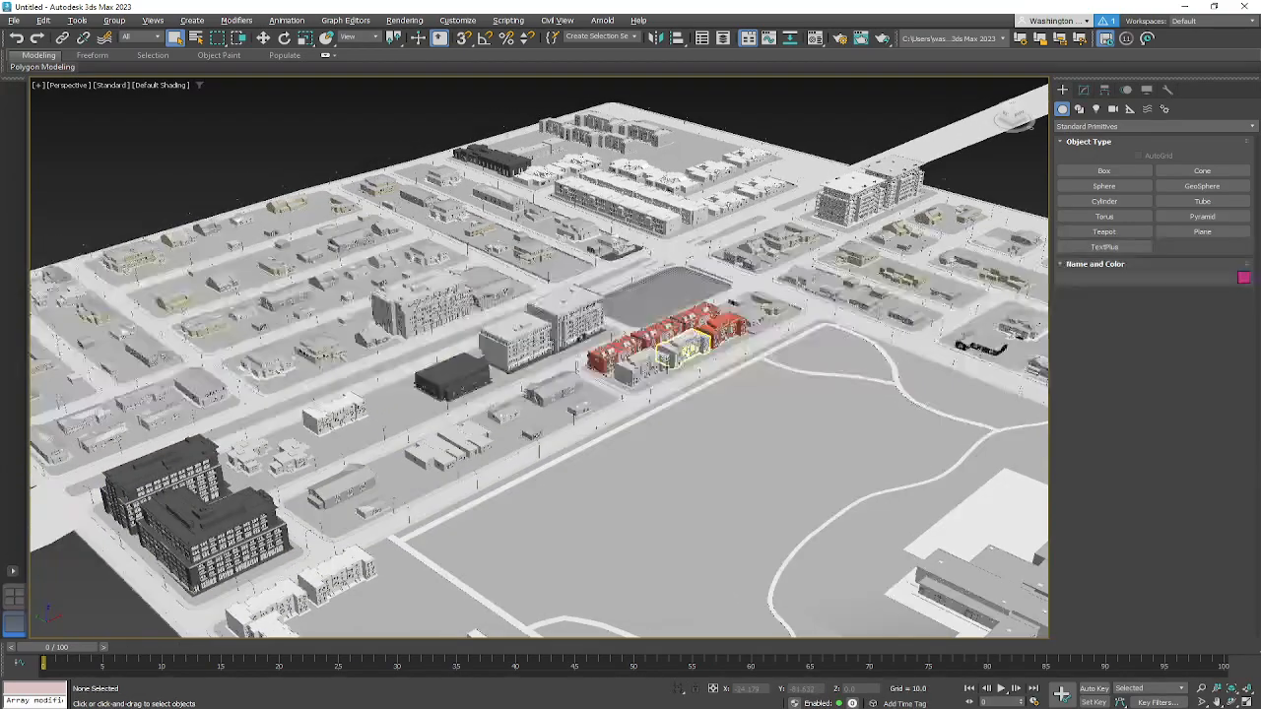
{"action": "middle_click_drag", "start_coordinate": [688, 349], "coordinate": [419, 366], "text": "alt"}
{"action": "middle_click_drag", "start_coordinate": [758, 467], "coordinate": [747, 465]}
{"action": "left_click_drag", "start_coordinate": [0, 0], "coordinate": [0, 0]}
{"action": "middle_click_drag", "start_coordinate": [747, 465], "coordinate": [369, 256]}
{"action": "scroll", "coordinate": [370, 257], "scroll_direction": "down", "scroll_amount": 2}
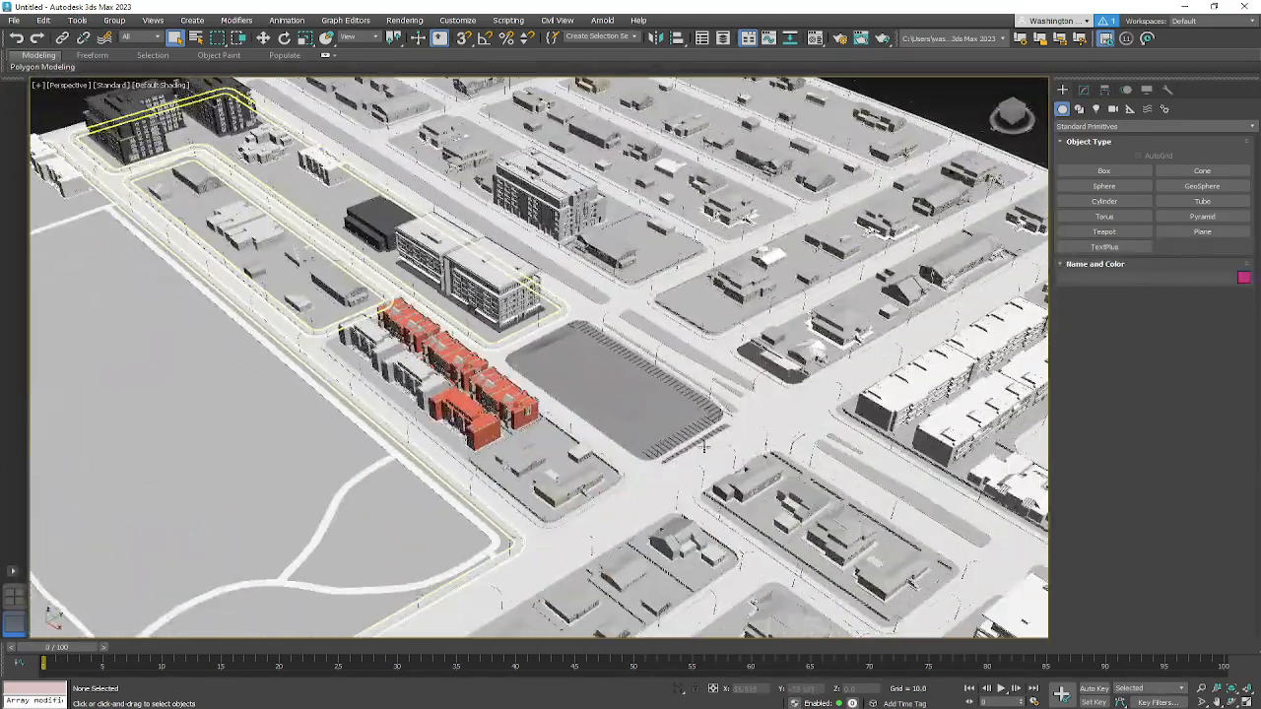
{"action": "middle_click_drag", "start_coordinate": [748, 394], "coordinate": [512, 321], "text": "alt"}
{"action": "middle_click_drag", "start_coordinate": [570, 441], "coordinate": [774, 324]}
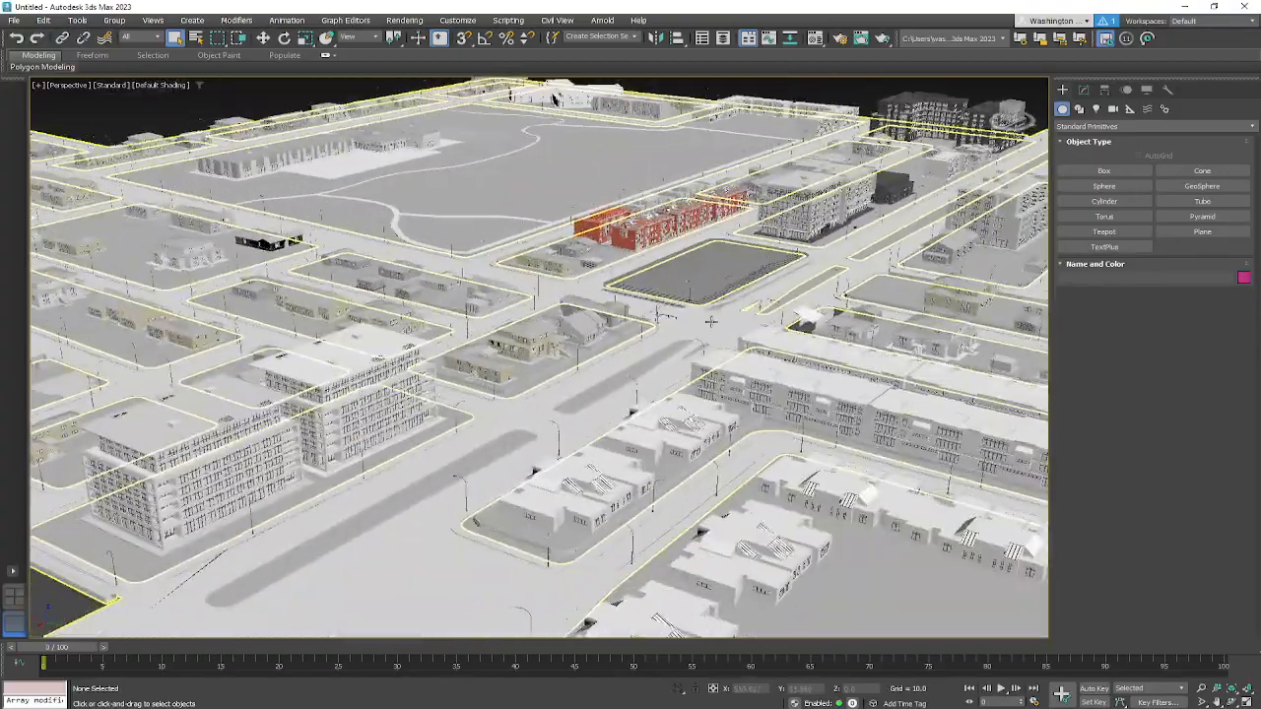
{"action": "scroll", "coordinate": [778, 324], "scroll_direction": "up", "scroll_amount": 8}
{"action": "middle_click_drag", "start_coordinate": [696, 351], "coordinate": [328, 602], "text": "alt"}
{"action": "middle_click_drag", "start_coordinate": [832, 288], "coordinate": [617, 414]}
{"action": "scroll", "coordinate": [720, 300], "scroll_direction": "up", "scroll_amount": 3}
{"action": "scroll", "coordinate": [757, 314], "scroll_direction": "down", "scroll_amount": 2}
{"action": "middle_click_drag", "start_coordinate": [758, 312], "coordinate": [710, 334]}
{"action": "scroll", "coordinate": [581, 371], "scroll_direction": "up", "scroll_amount": 3}
{"action": "scroll", "coordinate": [581, 371], "scroll_direction": "up", "scroll_amount": 3}
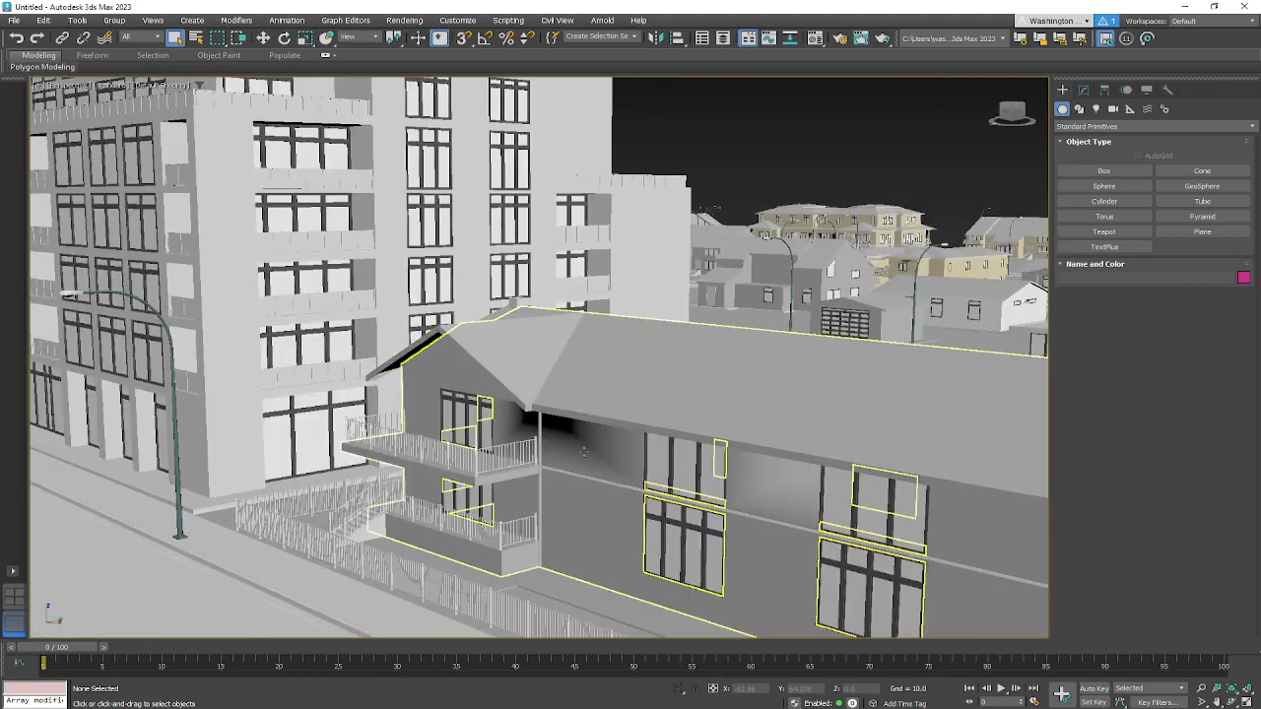
{"action": "middle_click_drag", "start_coordinate": [552, 483], "coordinate": [613, 529], "text": "alt"}
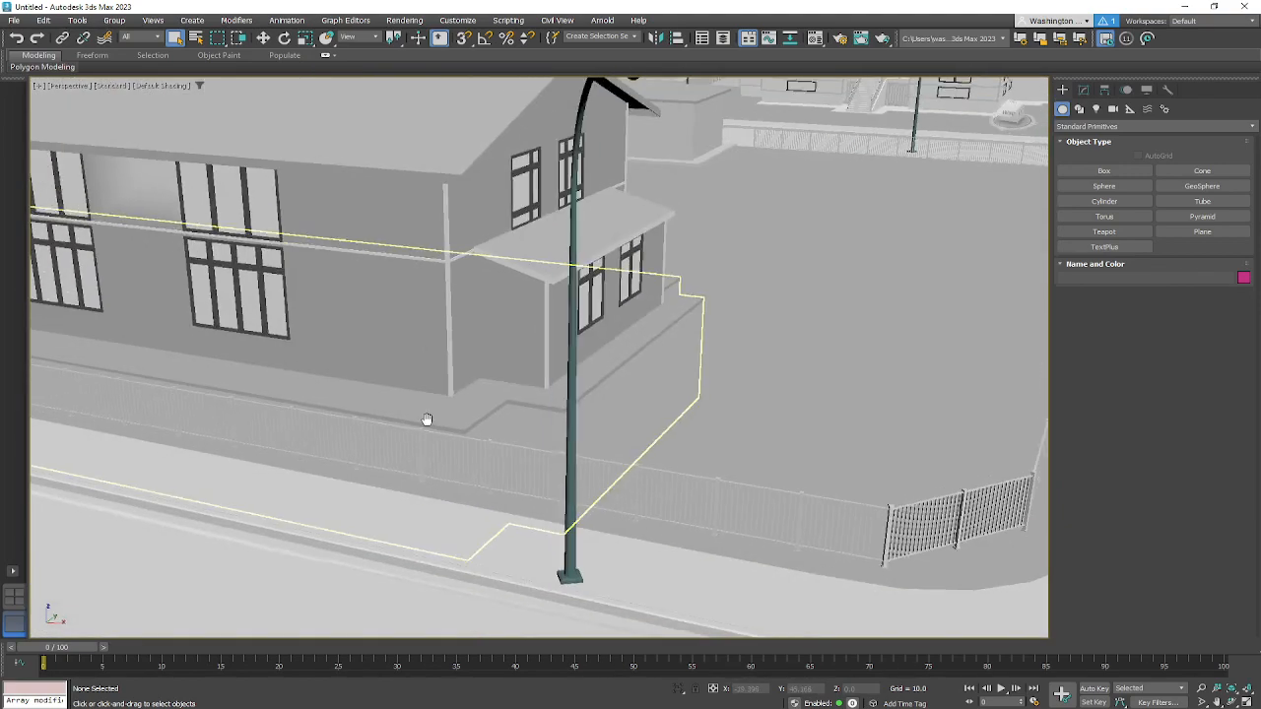
{"action": "middle_click_drag", "start_coordinate": [424, 420], "coordinate": [973, 466]}
Step: Select the house's wall mesh and check the shading under its roof from another angle
{"action": "left_click", "coordinate": [471, 258]}
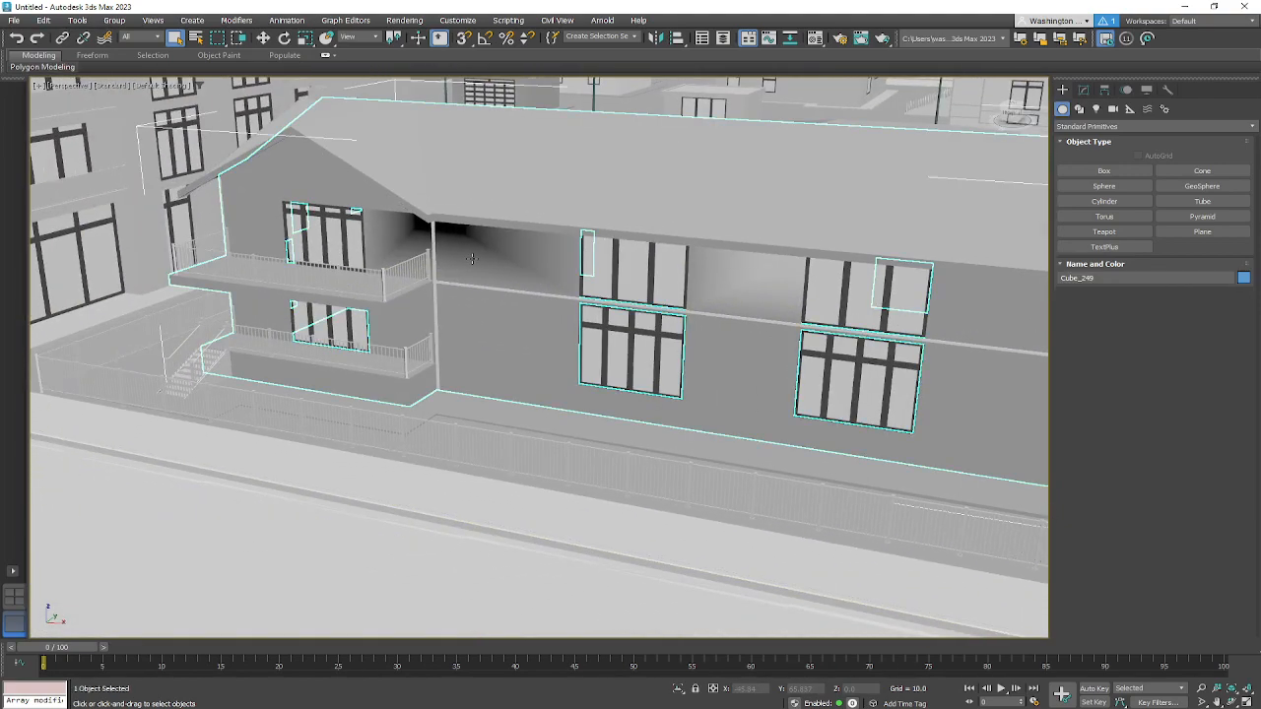
{"action": "right_click", "coordinate": [540, 256]}
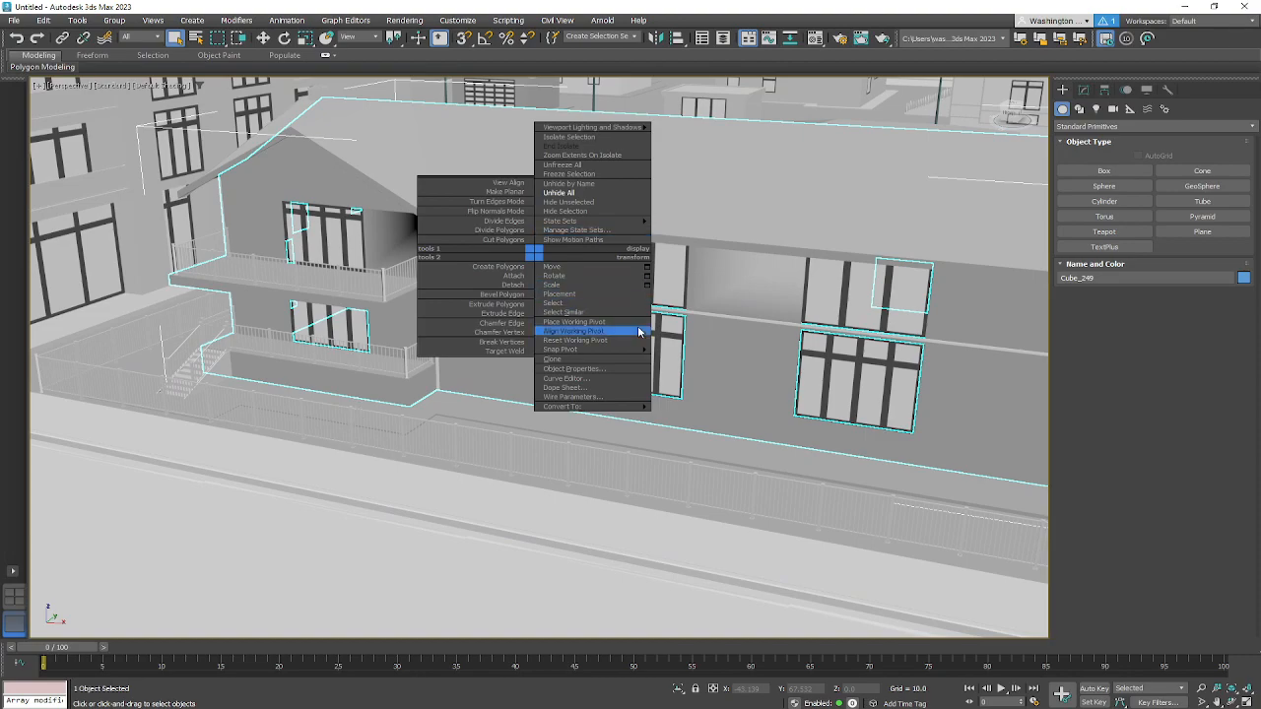
{"action": "middle_click_drag", "start_coordinate": [794, 301], "coordinate": [864, 318]}
{"action": "left_click_drag", "start_coordinate": [790, 310], "coordinate": [636, 316], "text": "alt"}
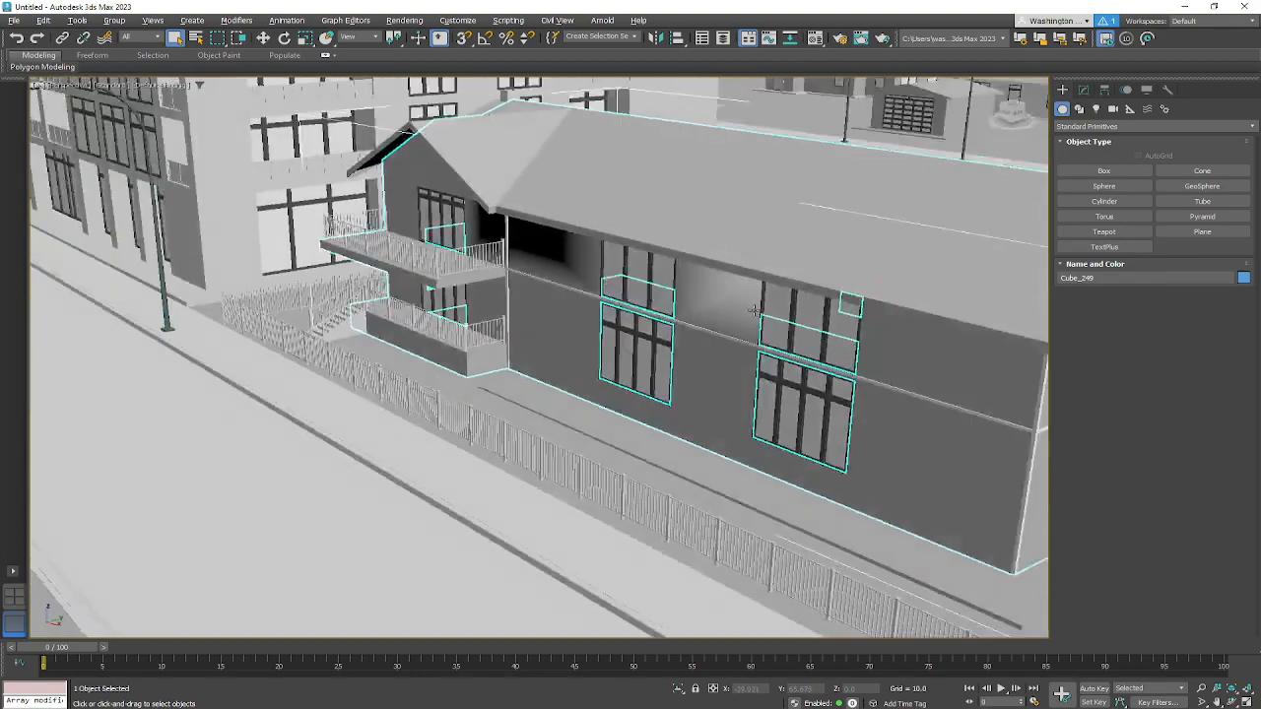
{"action": "middle_click_drag", "start_coordinate": [679, 328], "coordinate": [550, 339], "text": "alt"}
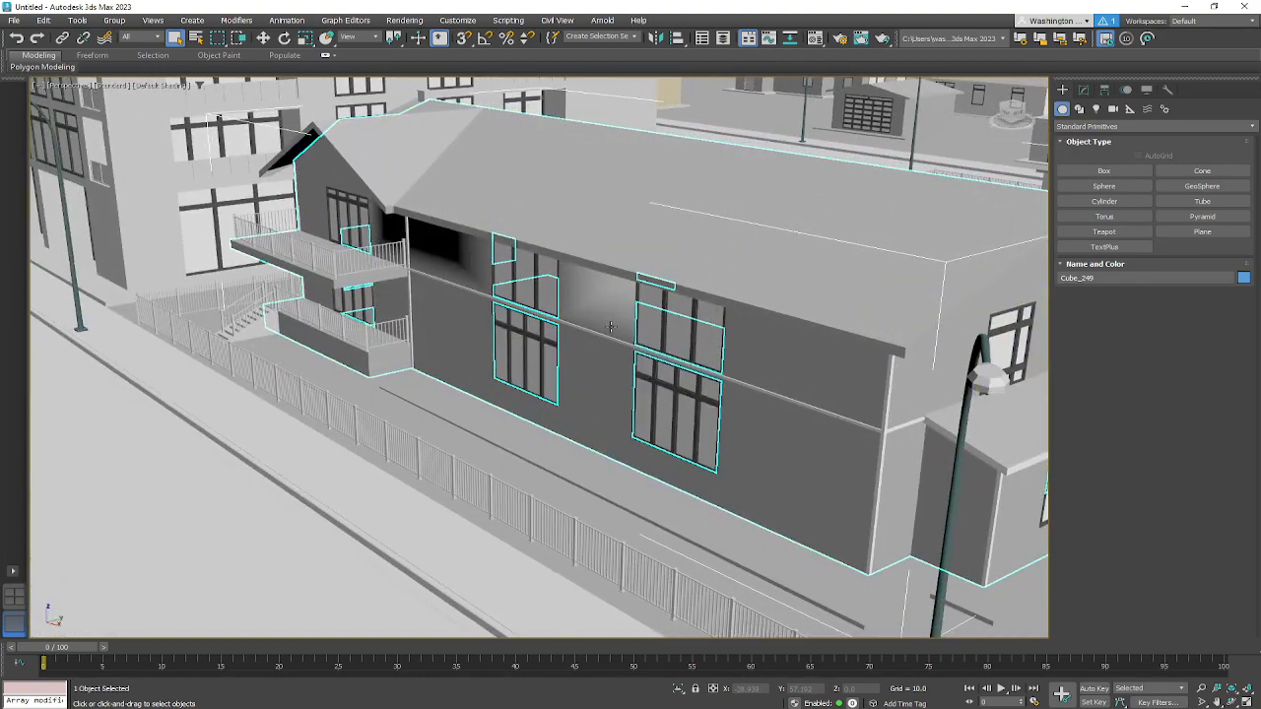
Step: Show the wall mesh's modifier stack and convert the mesh to an Editable Poly
{"action": "left_click", "coordinate": [1083, 90]}
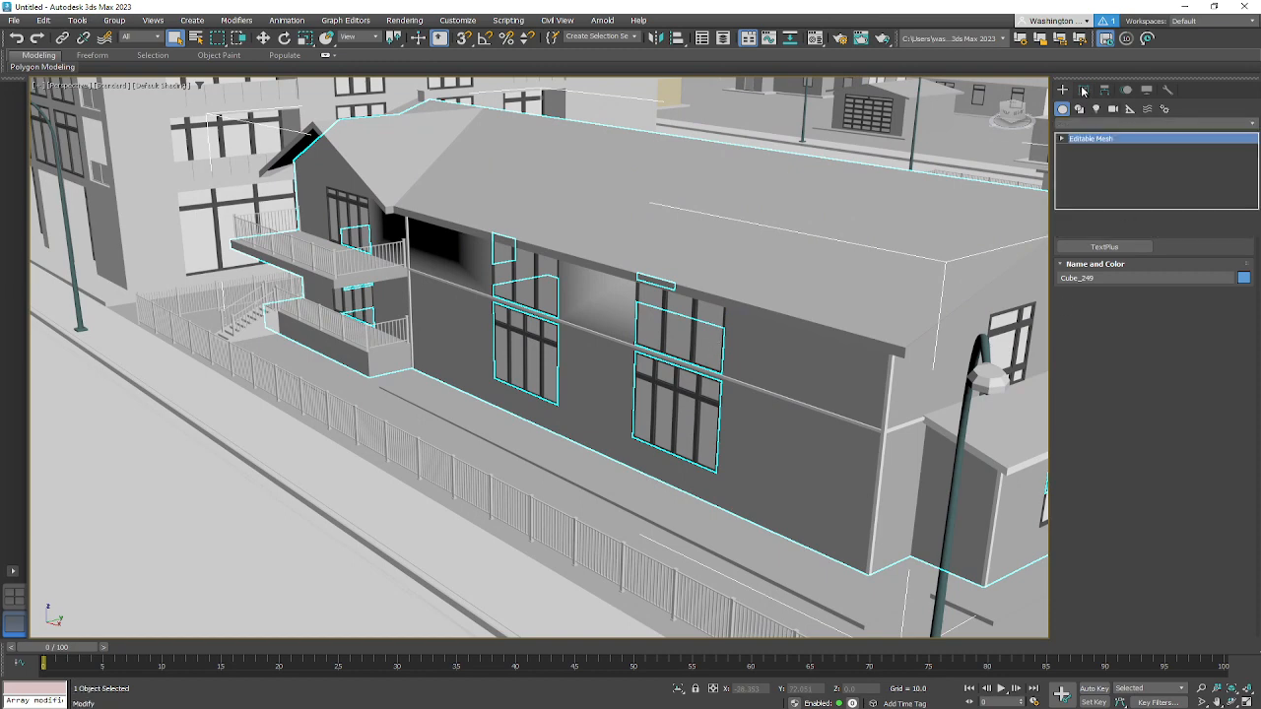
{"action": "right_click", "coordinate": [343, 269]}
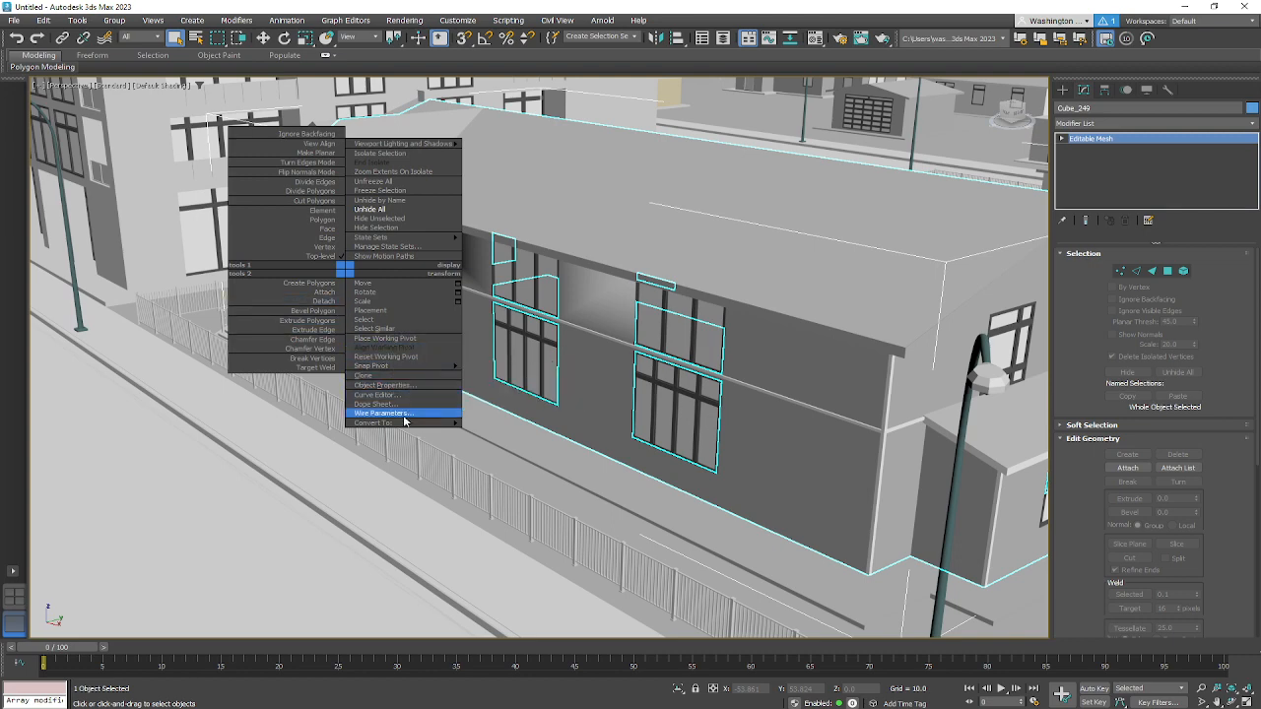
{"action": "mouse_move", "coordinate": [394, 422]}
{"action": "left_click", "coordinate": [540, 430]}
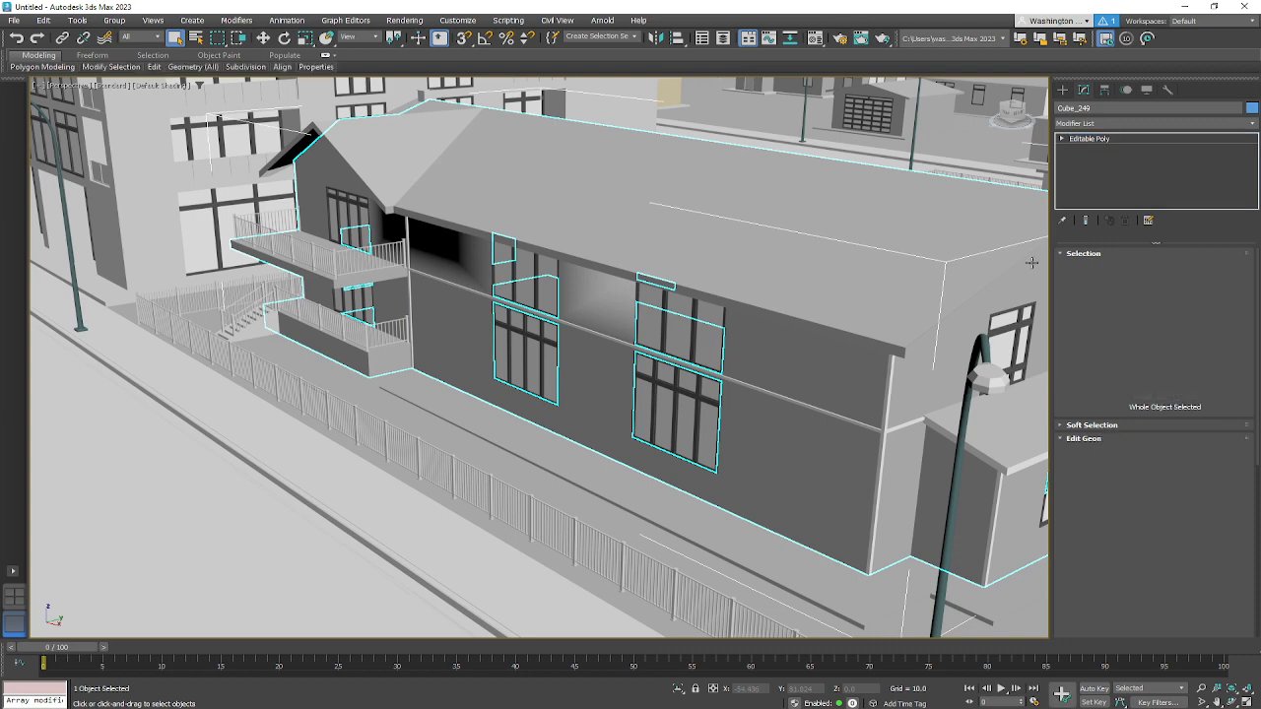
Step: Select the wall geometry at Element level and apply Auto Smooth to its polygons with a threshold of 45
{"action": "left_click", "coordinate": [1184, 269]}
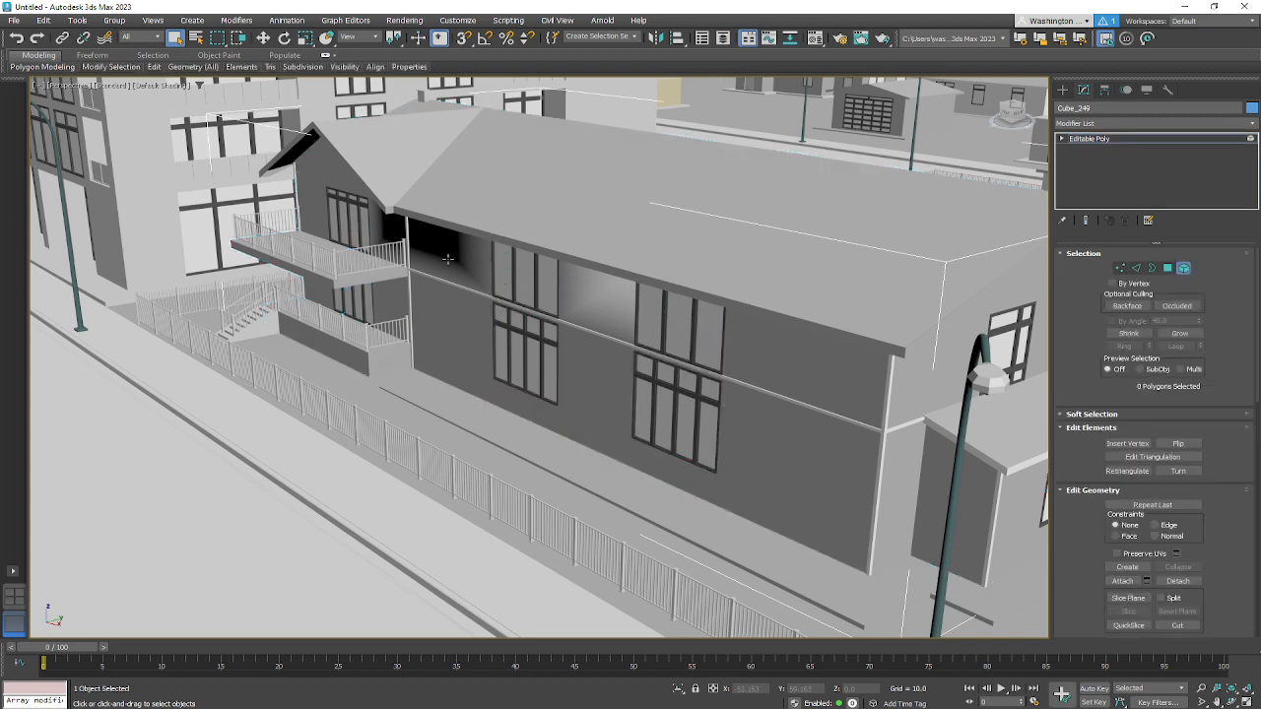
{"action": "left_click", "coordinate": [449, 258]}
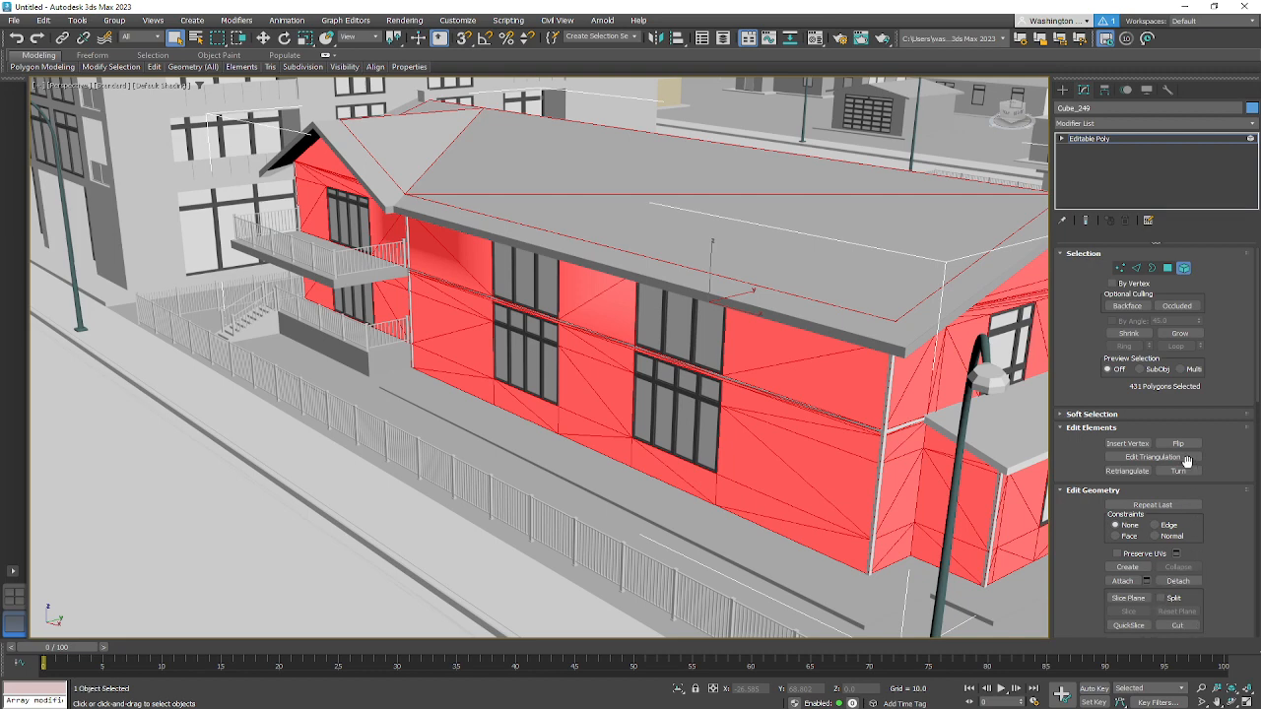
{"action": "scroll", "coordinate": [1192, 411], "scroll_direction": "down", "scroll_amount": 5}
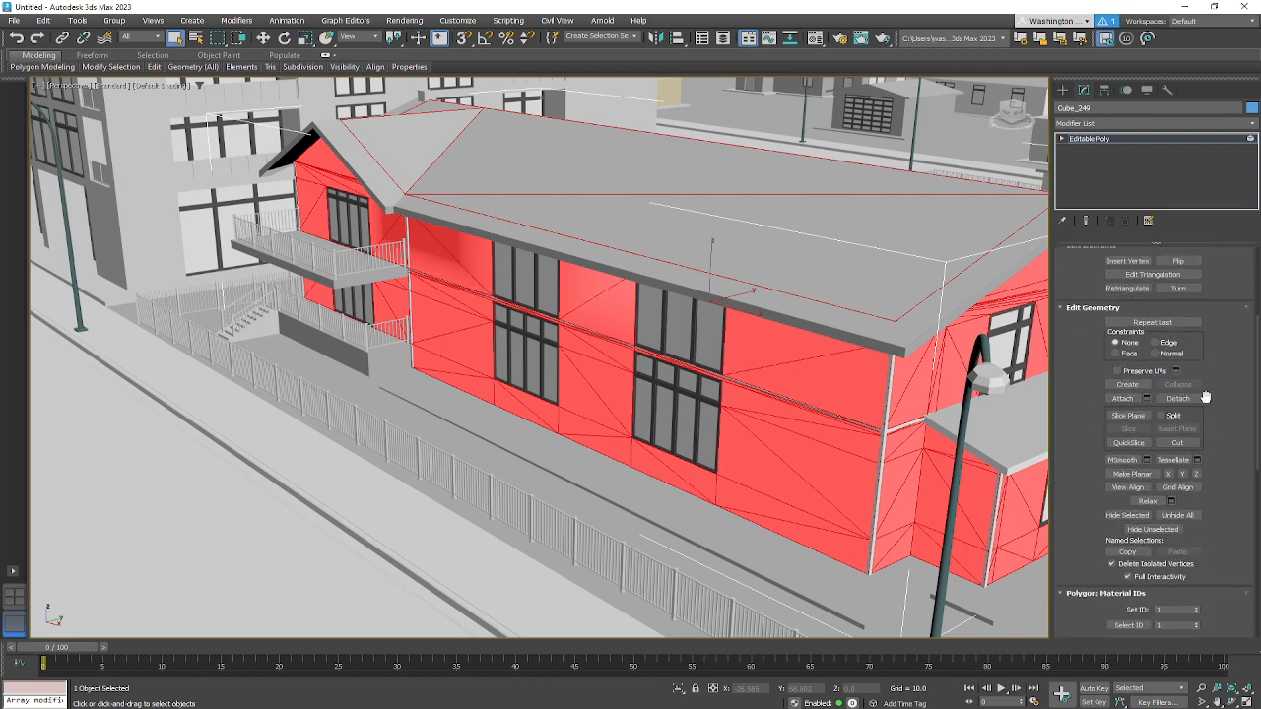
{"action": "scroll", "coordinate": [1202, 568], "scroll_direction": "down", "scroll_amount": 6}
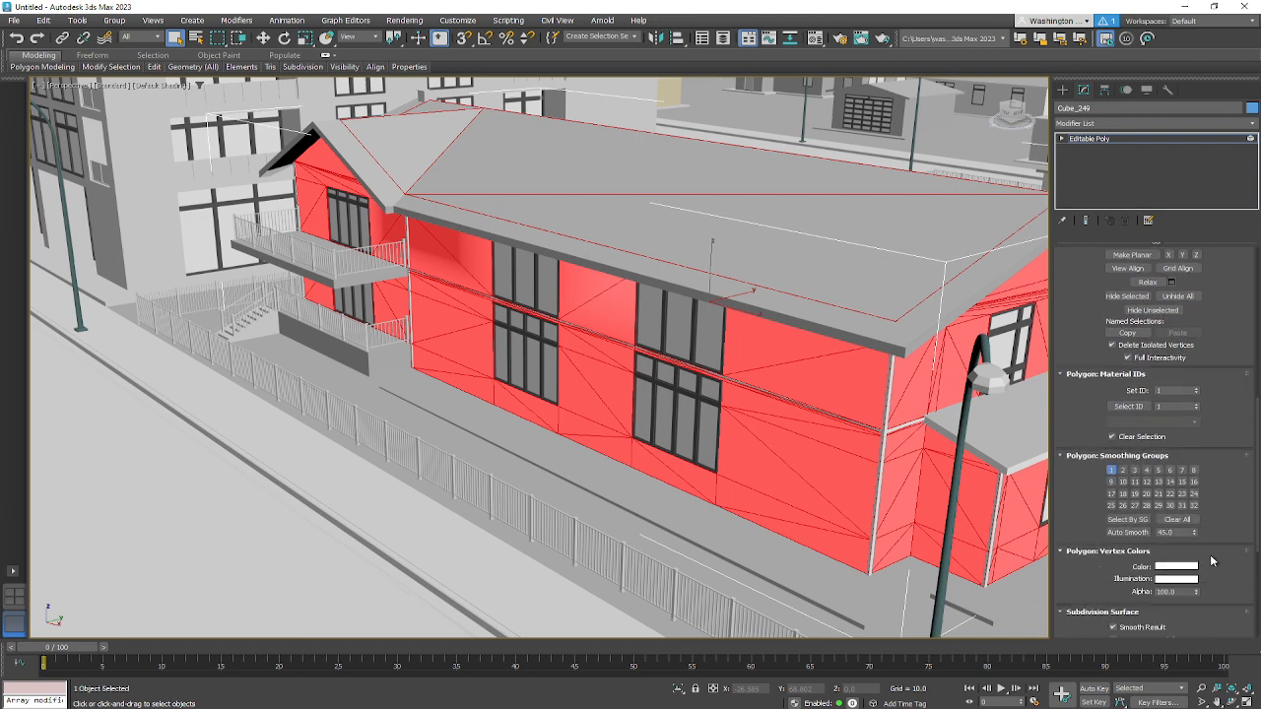
{"action": "left_click", "coordinate": [1128, 532]}
{"action": "scroll", "coordinate": [1117, 561], "scroll_direction": "down", "scroll_amount": 3}
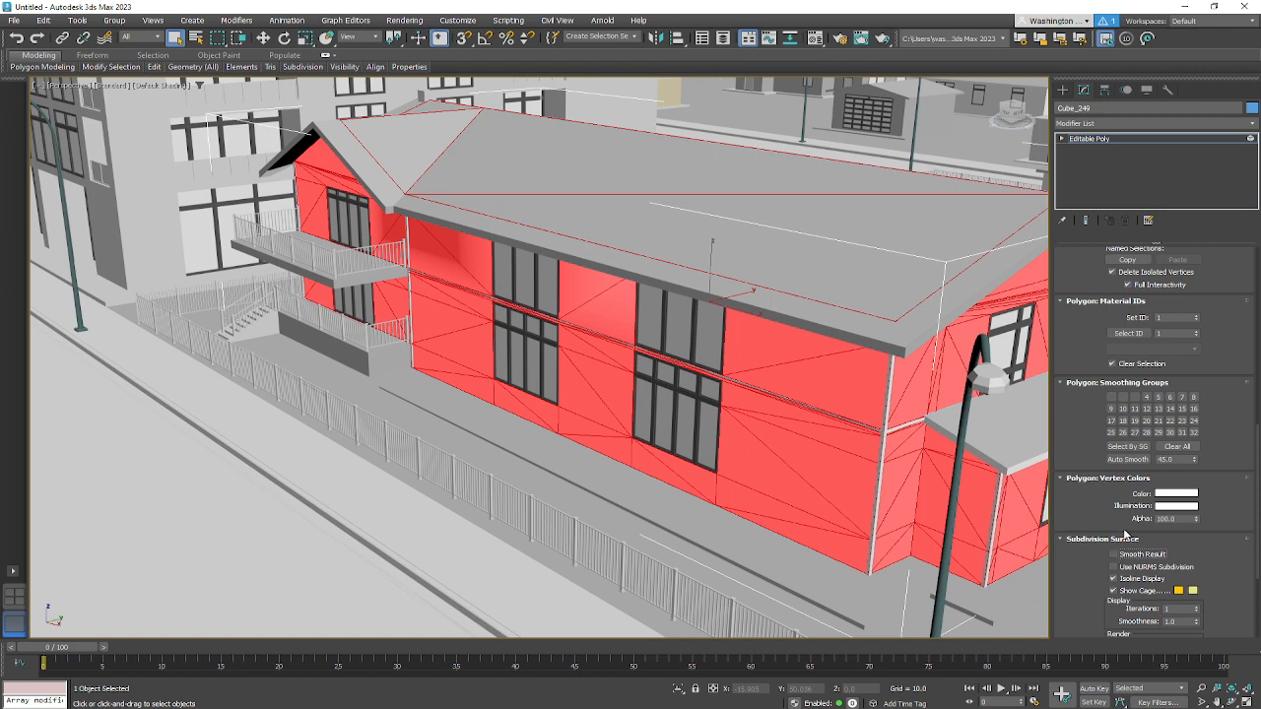
{"action": "scroll", "coordinate": [1126, 533], "scroll_direction": "up", "scroll_amount": 10}
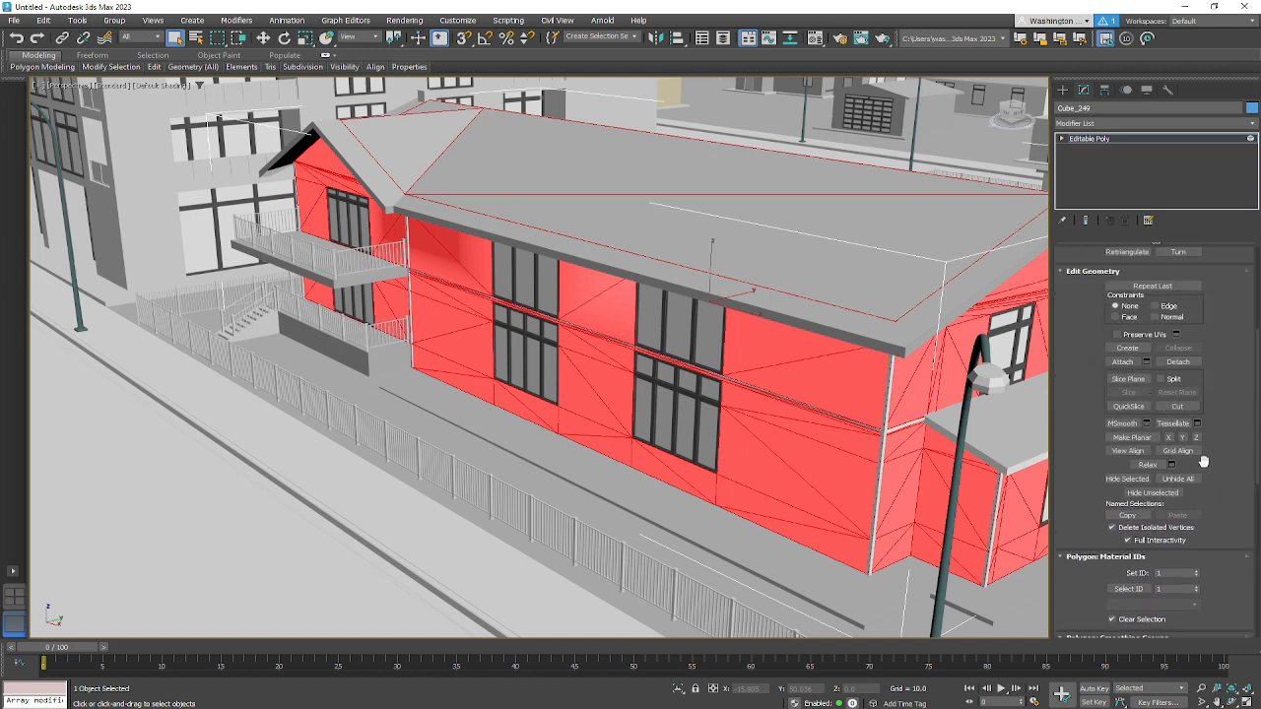
{"action": "scroll", "coordinate": [1206, 322], "scroll_direction": "up", "scroll_amount": 8}
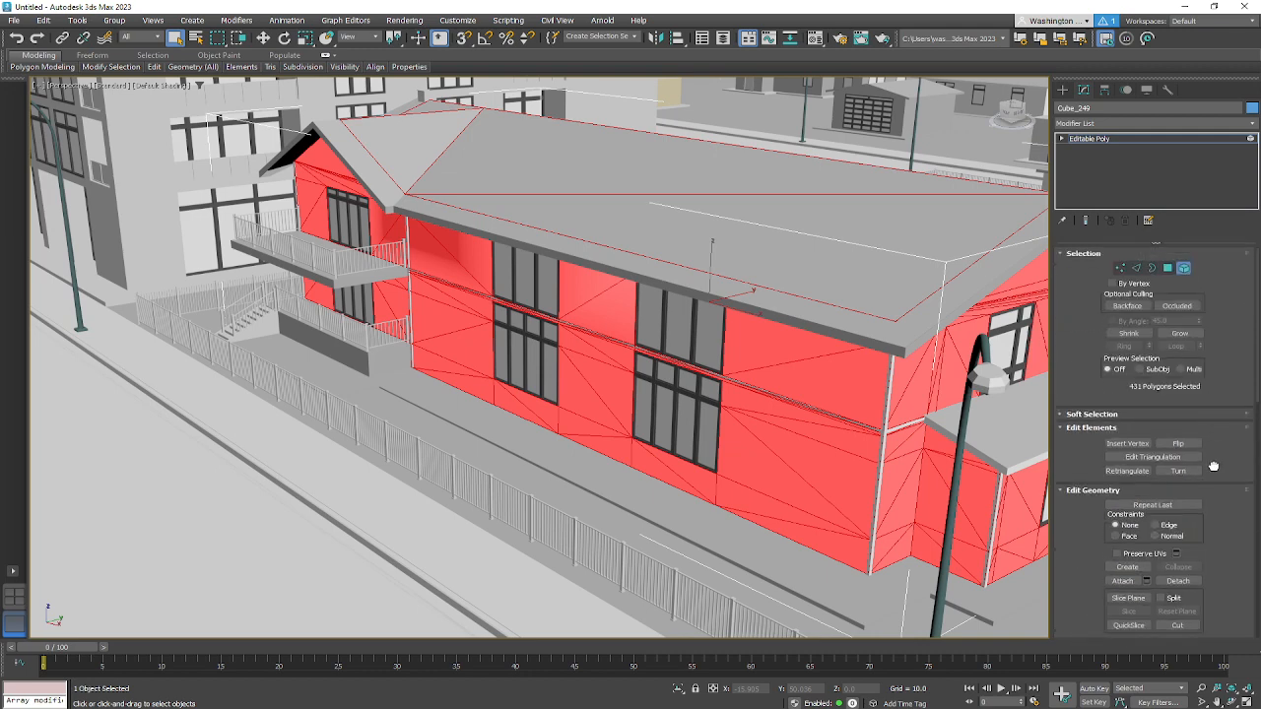
Step: Clear all smoothing groups from the selected wall element and convert the mesh to an Editable Poly again
{"action": "scroll", "coordinate": [1214, 466], "scroll_direction": "down", "scroll_amount": 20}
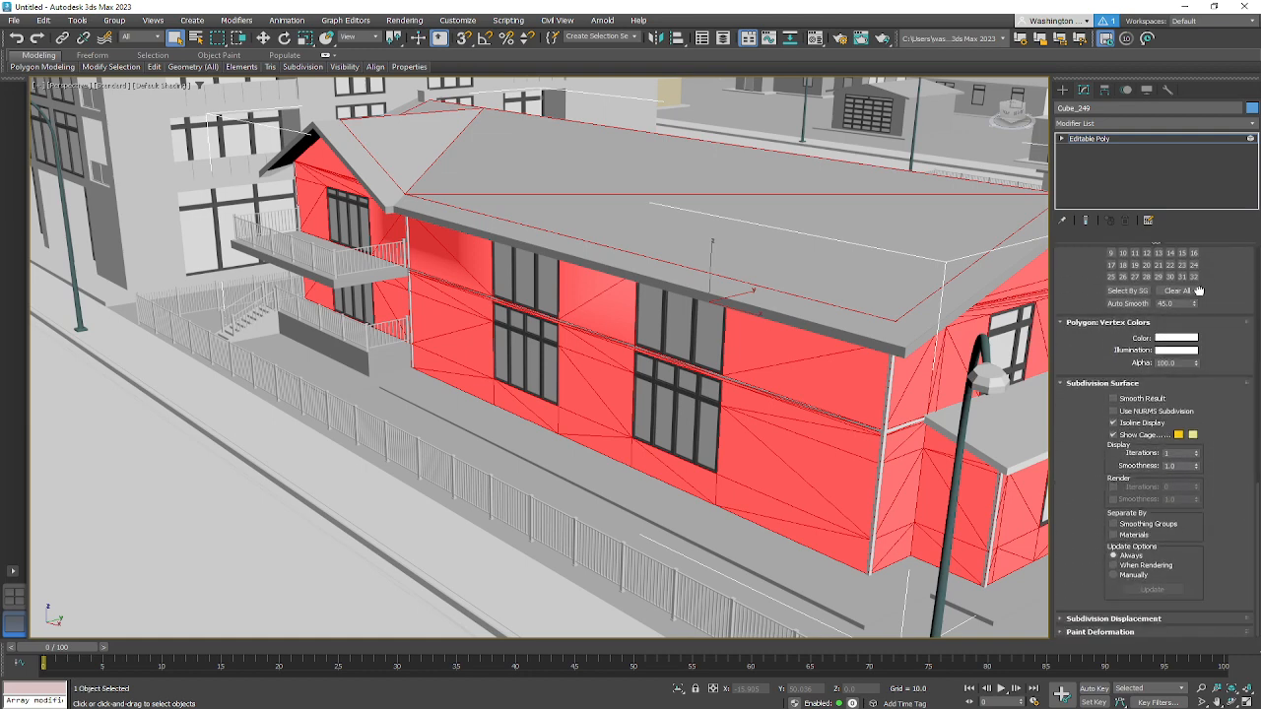
{"action": "left_click", "coordinate": [1194, 290]}
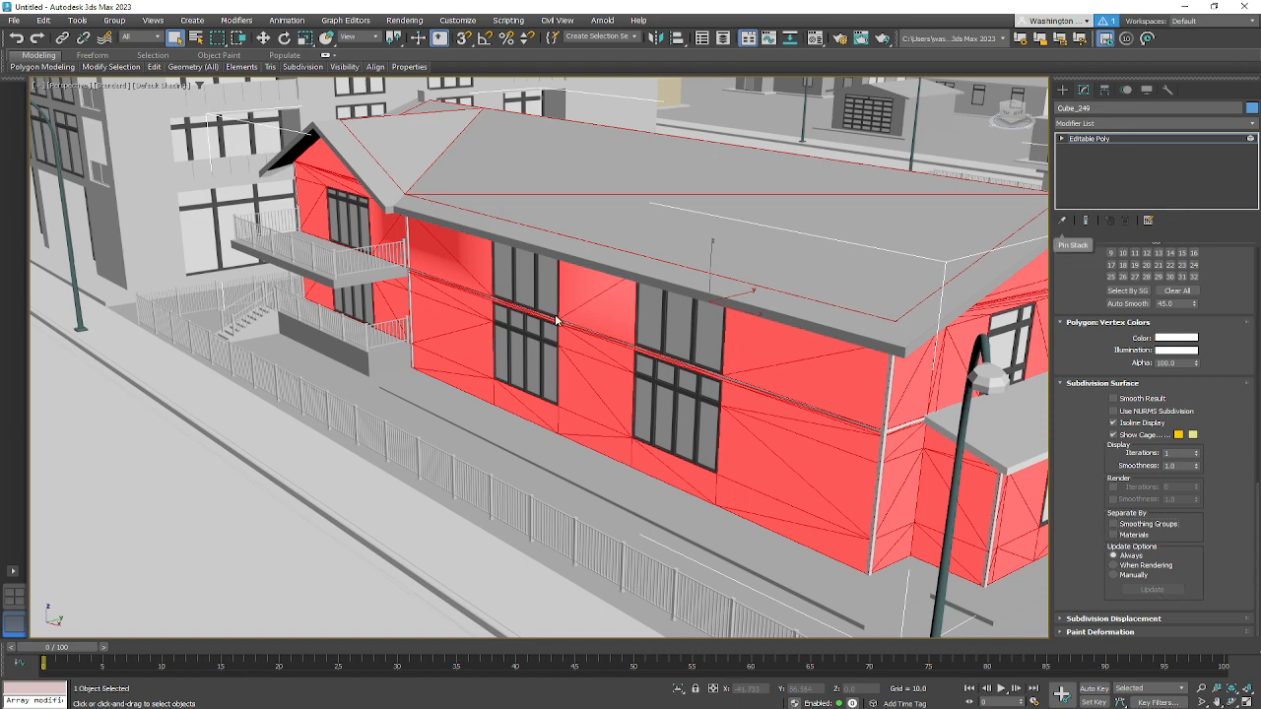
{"action": "right_click", "coordinate": [503, 275]}
{"action": "mouse_move", "coordinate": [555, 428]}
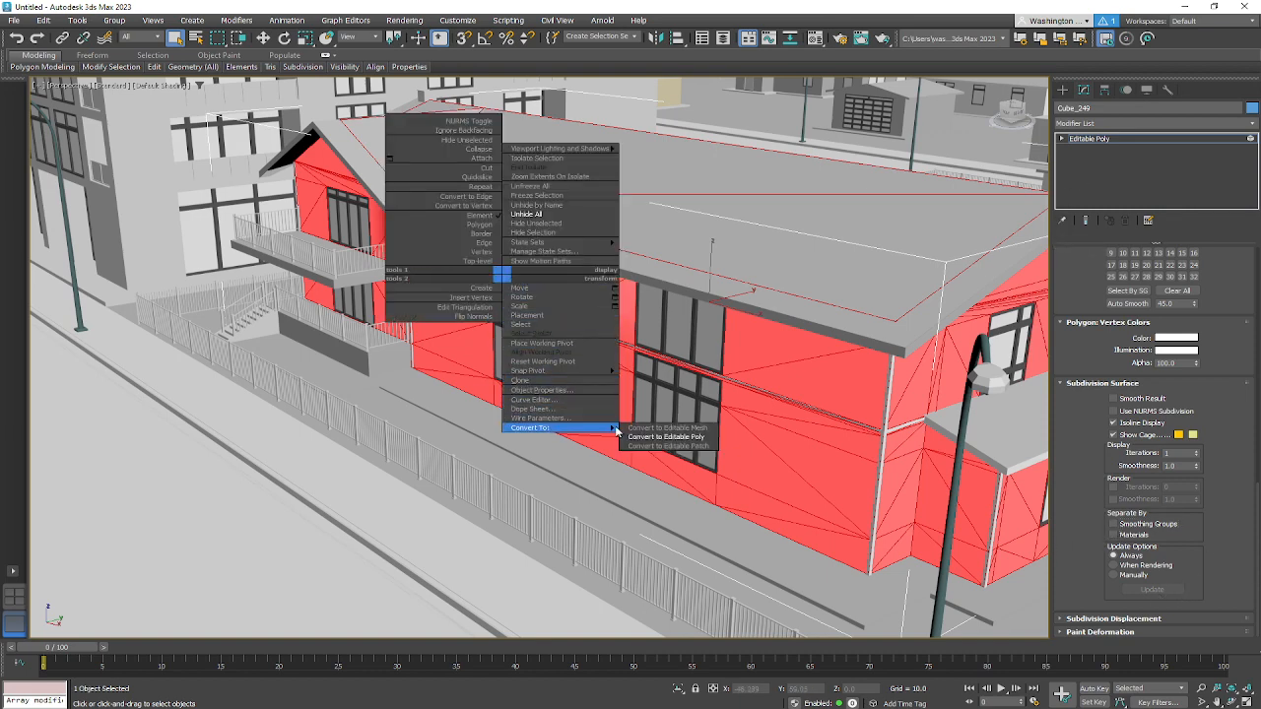
{"action": "left_click", "coordinate": [666, 445]}
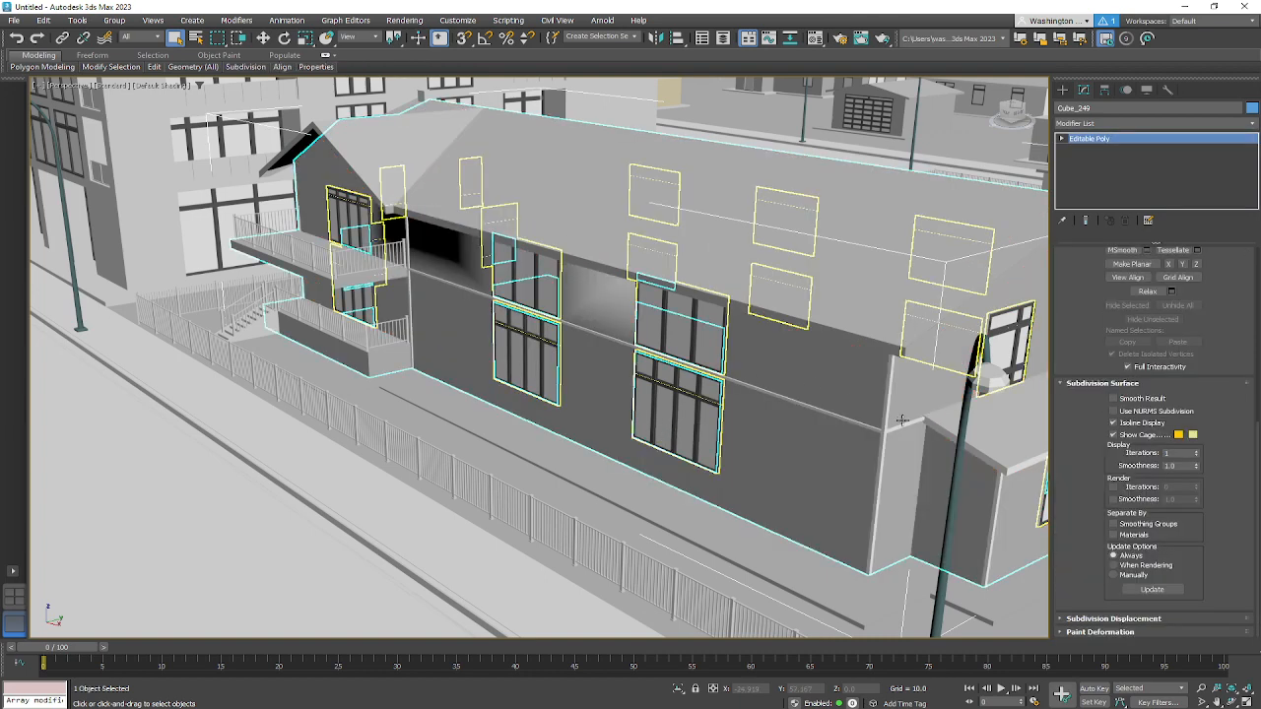
Step: Add a Smooth modifier to the house's wall mesh and check the shading under the roof from another angle
{"action": "left_click", "coordinate": [1254, 124]}
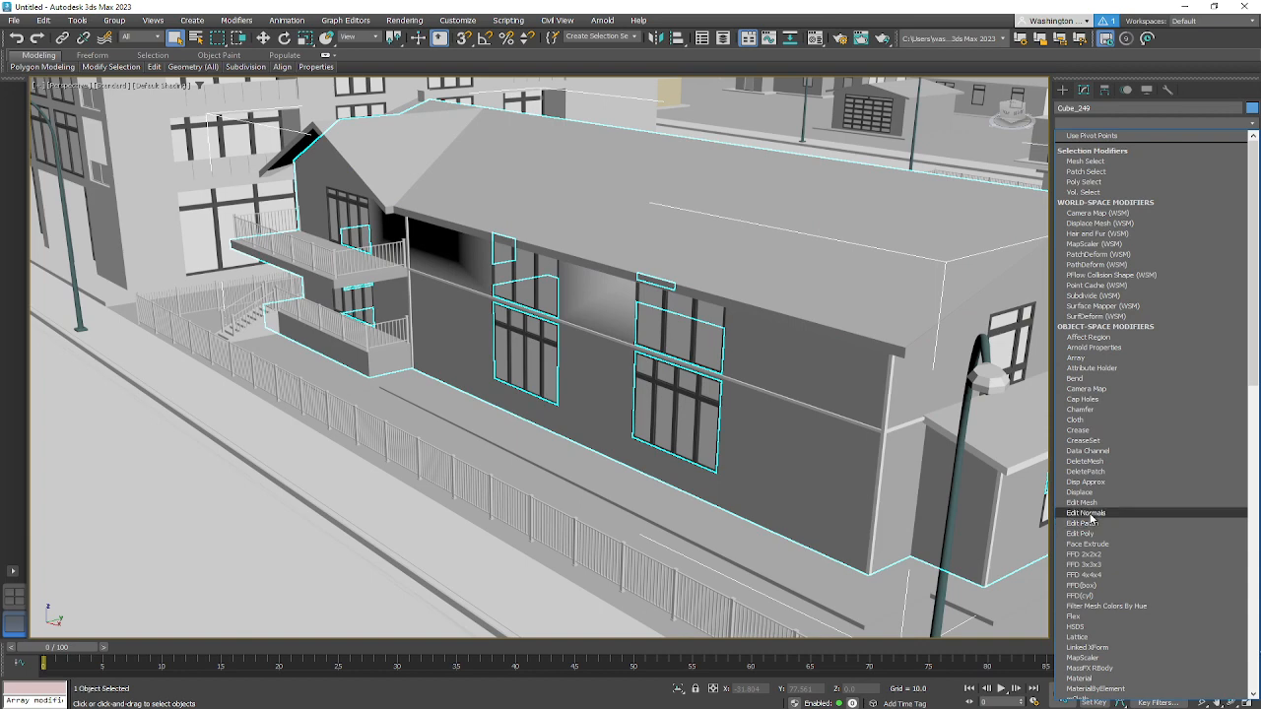
{"action": "scroll", "coordinate": [1090, 516], "scroll_direction": "down", "scroll_amount": 20}
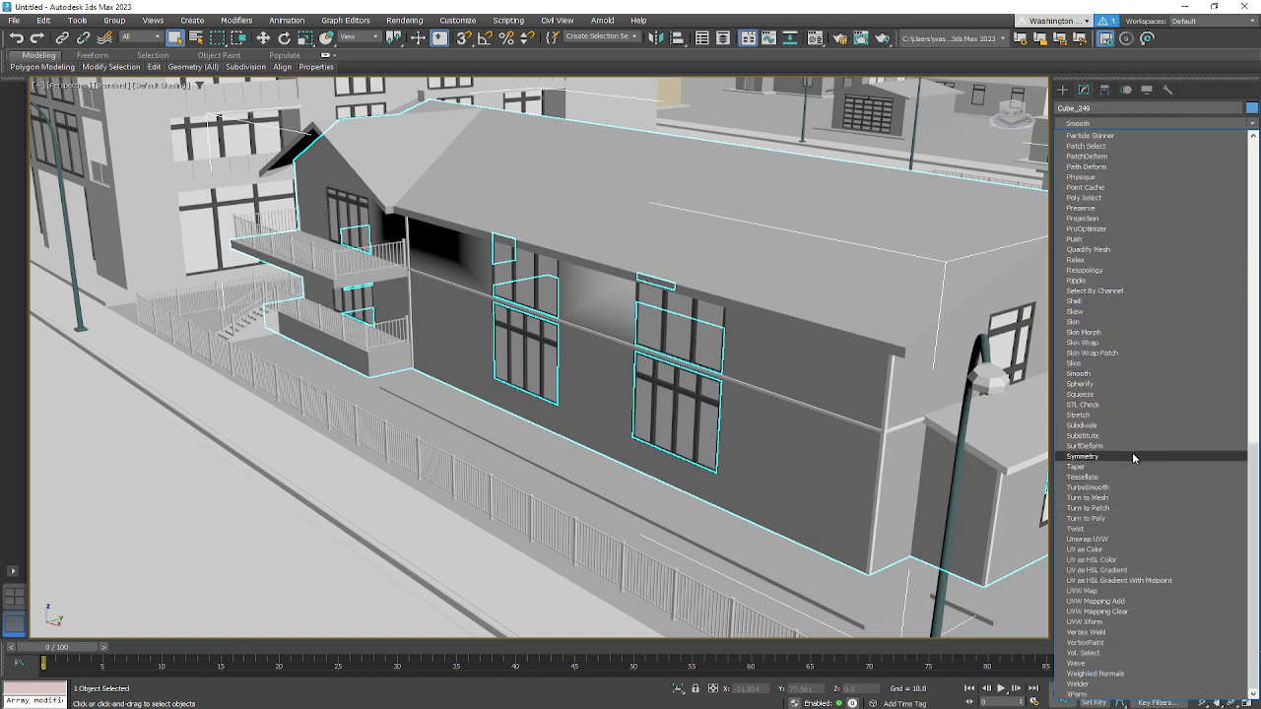
{"action": "left_click", "coordinate": [1101, 374]}
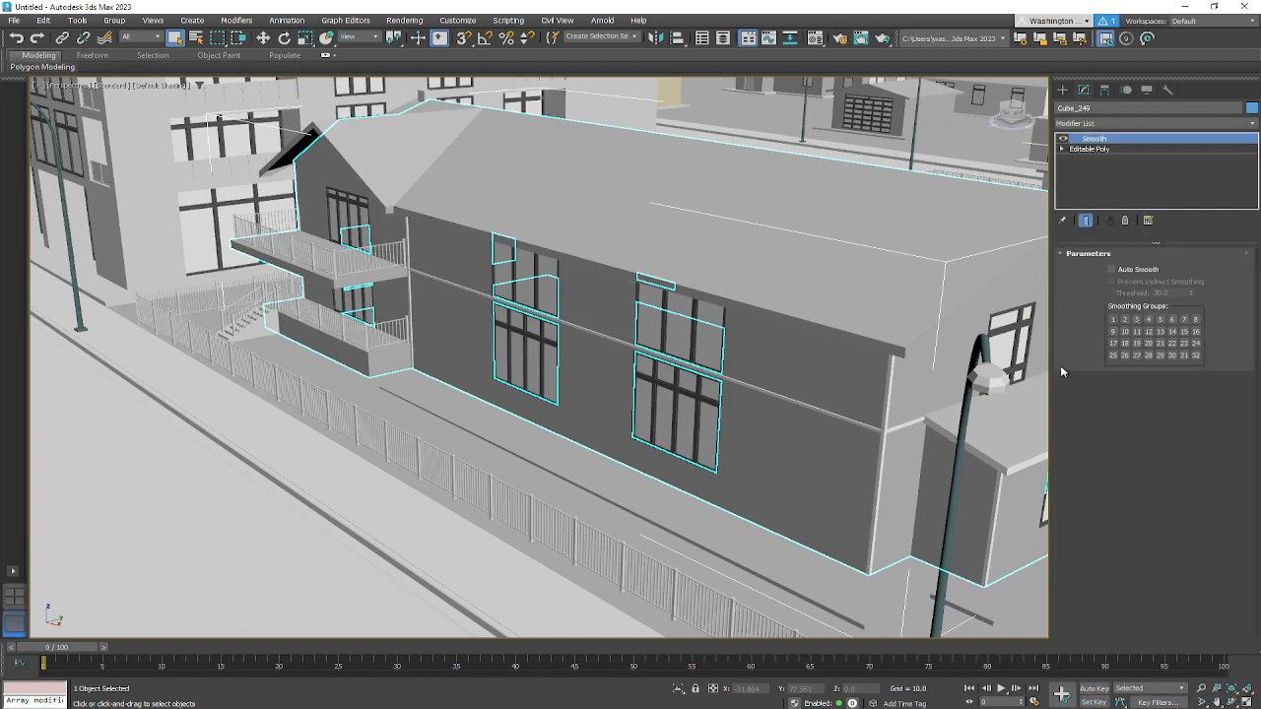
{"action": "middle_click_drag", "start_coordinate": [396, 328], "coordinate": [402, 444]}
{"action": "middle_click_drag", "start_coordinate": [840, 632], "coordinate": [867, 552], "text": "alt"}
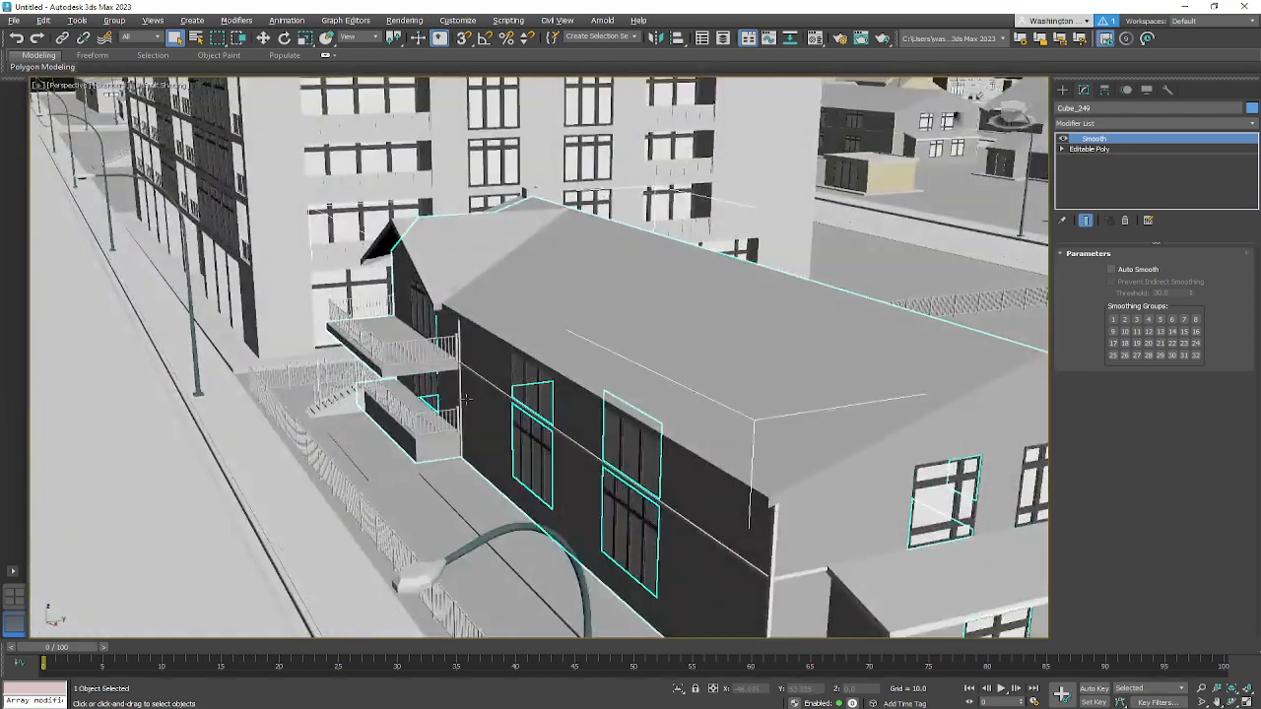
Step: Switch the Smooth modifier's Auto Smooth option on and off again to compare the wall shading, viewing the whole house
{"action": "left_click", "coordinate": [1111, 269]}
{"action": "left_click", "coordinate": [1112, 270]}
{"action": "middle_click_drag", "start_coordinate": [507, 386], "coordinate": [428, 400], "text": "alt"}
{"action": "scroll", "coordinate": [581, 345], "scroll_direction": "down", "scroll_amount": 5}
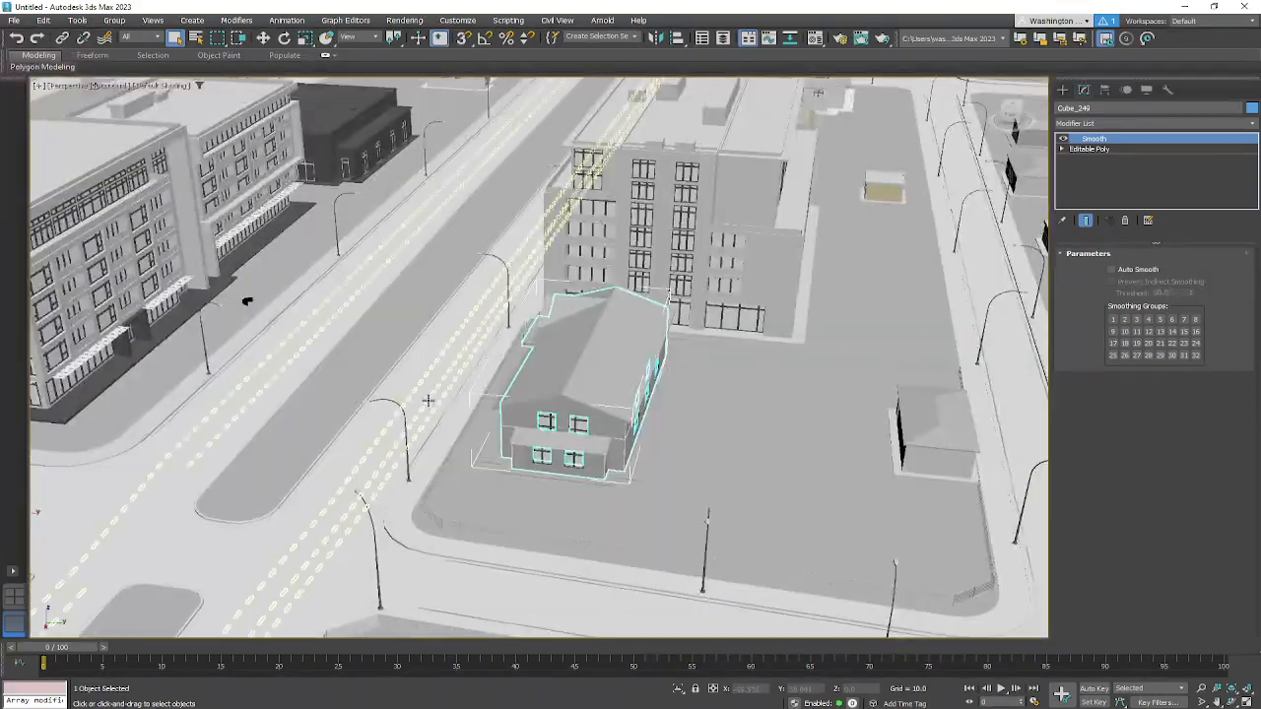
Step: Clear the selection and examine the surrounding streets and buildings, ending at the large apartment block on the street corner
{"action": "scroll", "coordinate": [428, 400], "scroll_direction": "down", "scroll_amount": 6}
{"action": "left_click", "coordinate": [700, 146]}
{"action": "middle_click_drag", "start_coordinate": [202, 482], "coordinate": [197, 456], "text": "alt"}
{"action": "middle_click_drag", "start_coordinate": [313, 422], "coordinate": [504, 451]}
{"action": "scroll", "coordinate": [483, 355], "scroll_direction": "up", "scroll_amount": 5}
{"action": "middle_click_drag", "start_coordinate": [710, 389], "coordinate": [629, 341], "text": "alt"}
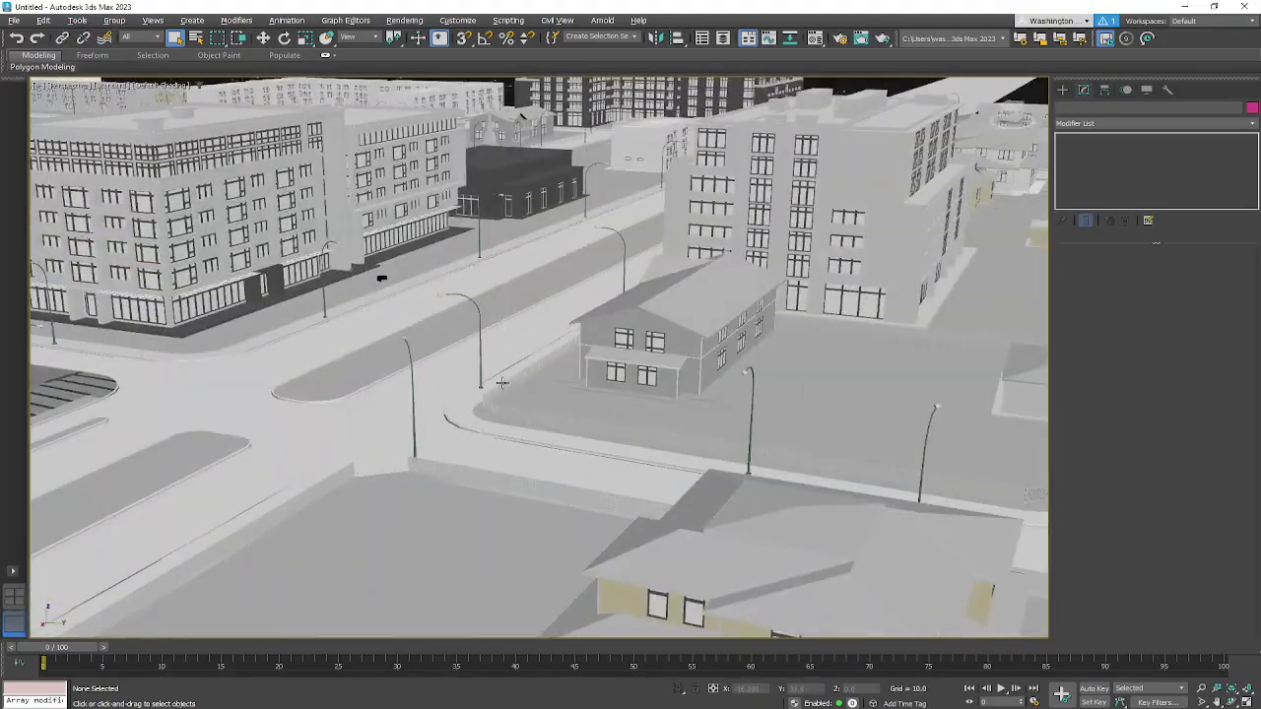
{"action": "middle_click_drag", "start_coordinate": [372, 355], "coordinate": [619, 408]}
{"action": "scroll", "coordinate": [332, 348], "scroll_direction": "up", "scroll_amount": 3}
{"action": "middle_click_drag", "start_coordinate": [332, 348], "coordinate": [559, 276]}
Step: Select the window mesh of the corner apartment block, inspect the facade near and far, and clear the selection
{"action": "left_click", "coordinate": [564, 266]}
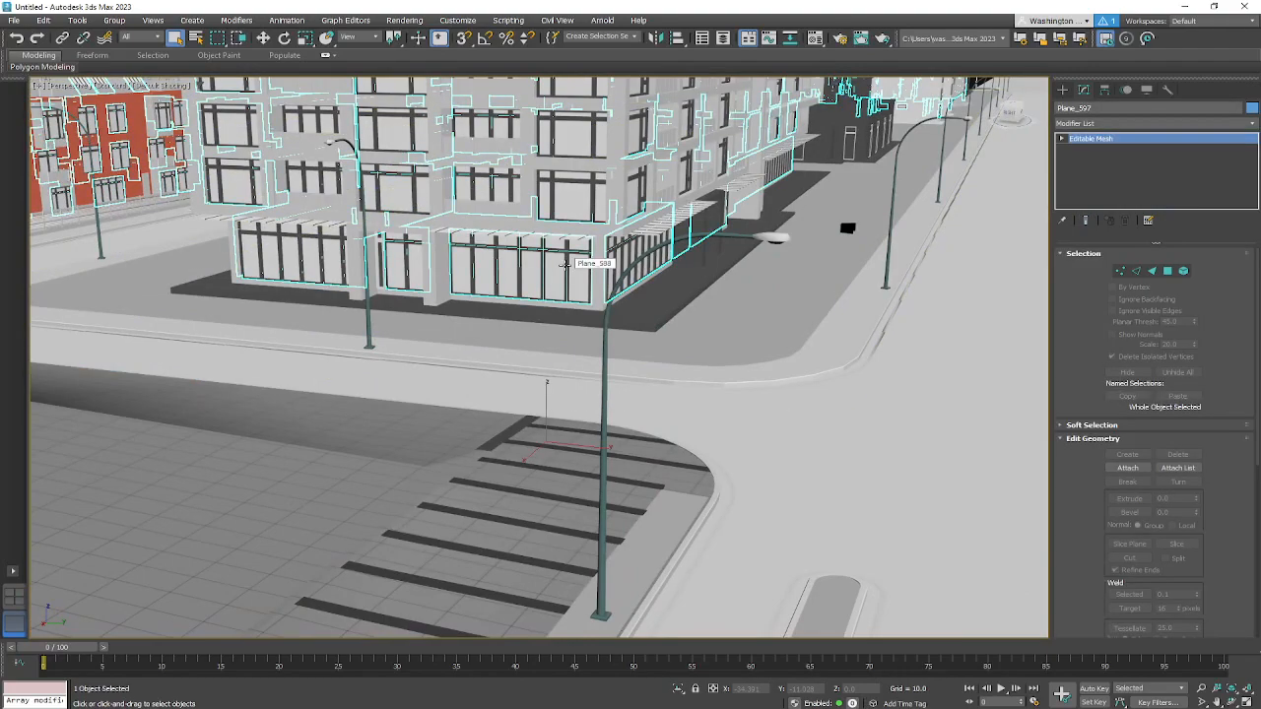
{"action": "key", "text": "z"}
{"action": "scroll", "coordinate": [556, 468], "scroll_direction": "up", "scroll_amount": 7}
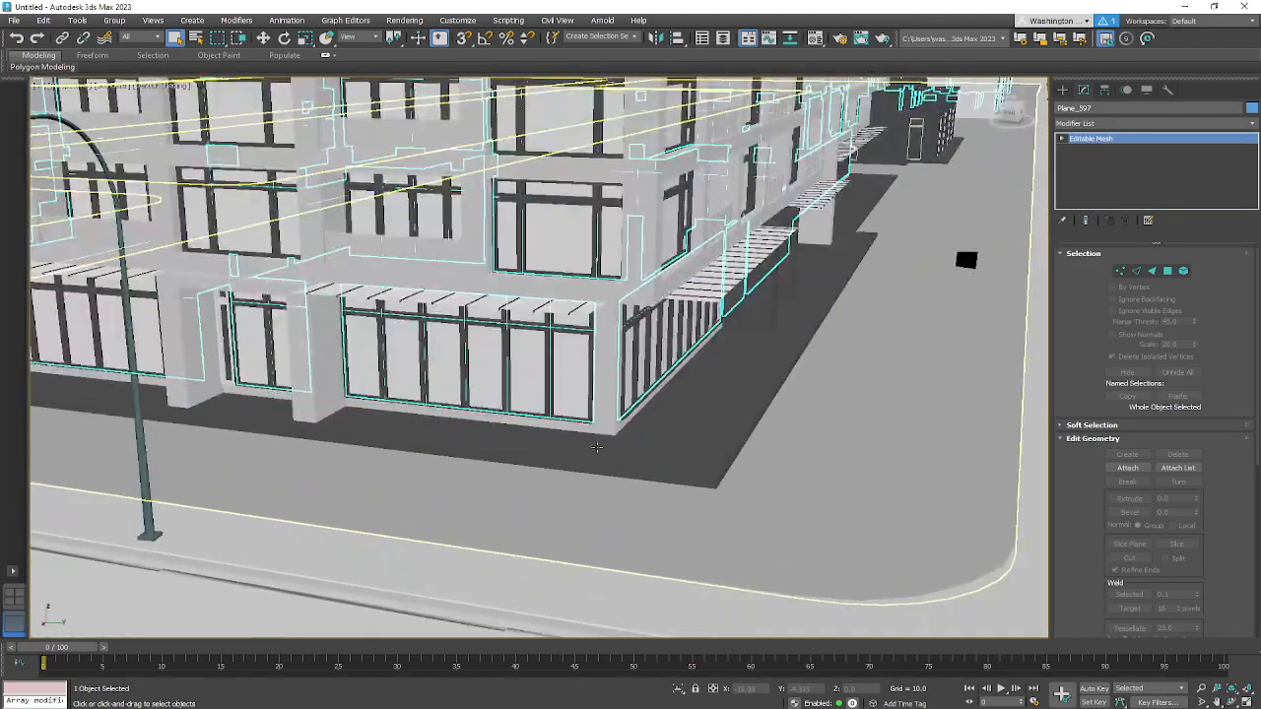
{"action": "scroll", "coordinate": [596, 447], "scroll_direction": "down", "scroll_amount": 5}
{"action": "middle_click_drag", "start_coordinate": [609, 435], "coordinate": [628, 500]}
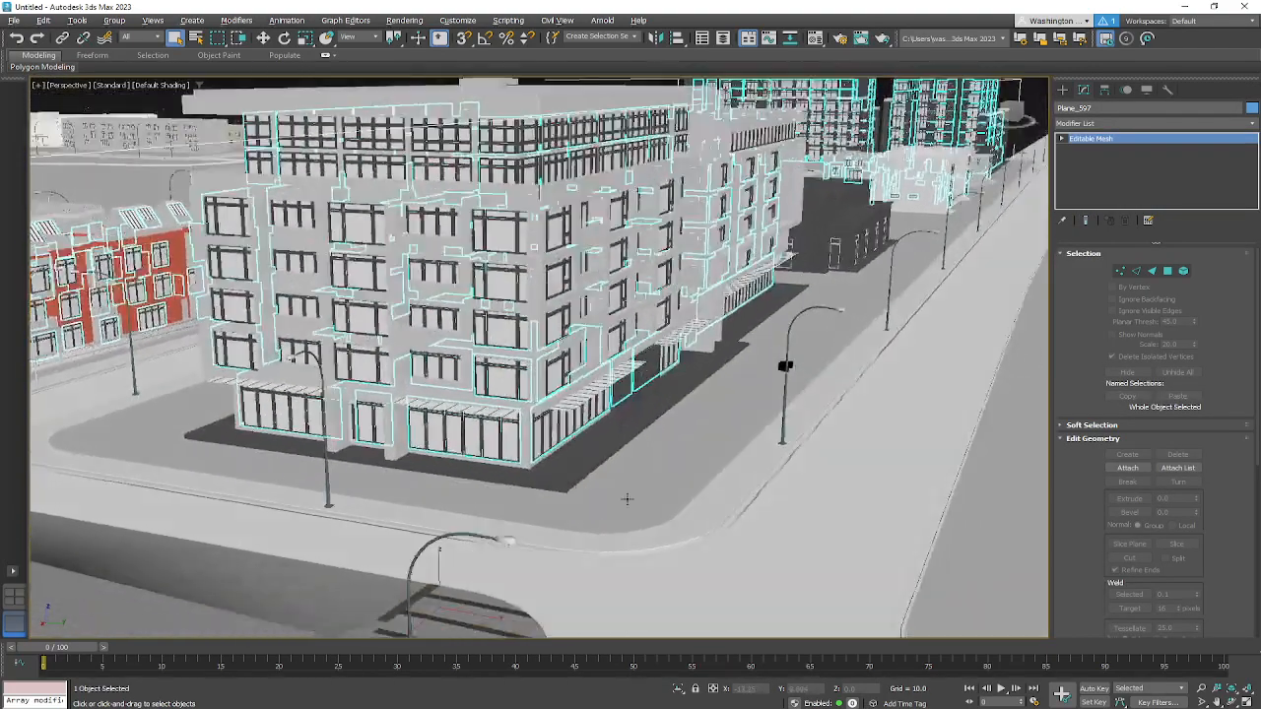
{"action": "middle_click_drag", "start_coordinate": [571, 328], "coordinate": [613, 384]}
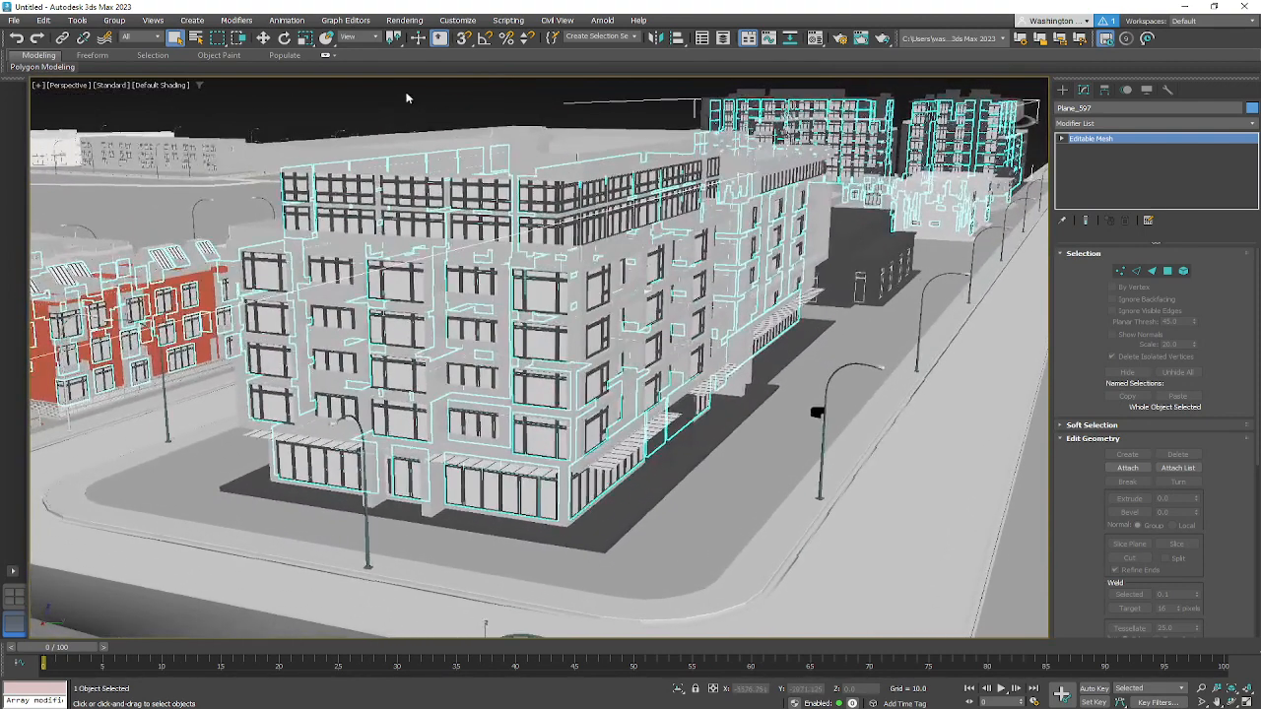
{"action": "left_click", "coordinate": [407, 98]}
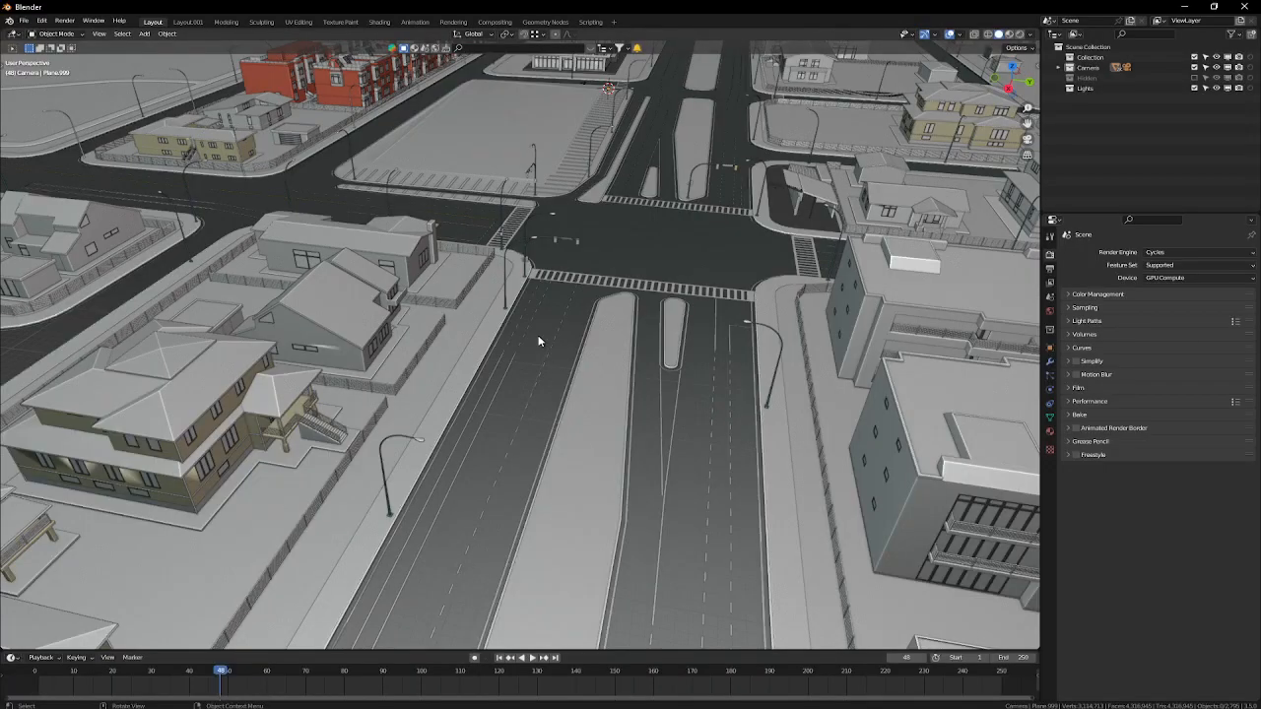
Step: Switch to Blender and bring the same corner apartment block into close view for comparison
{"action": "scroll", "coordinate": [539, 350], "scroll_direction": "up", "scroll_amount": 3}
{"action": "middle_click_drag", "start_coordinate": [543, 361], "coordinate": [575, 436]}
{"action": "scroll", "coordinate": [577, 382], "scroll_direction": "up", "scroll_amount": 6}
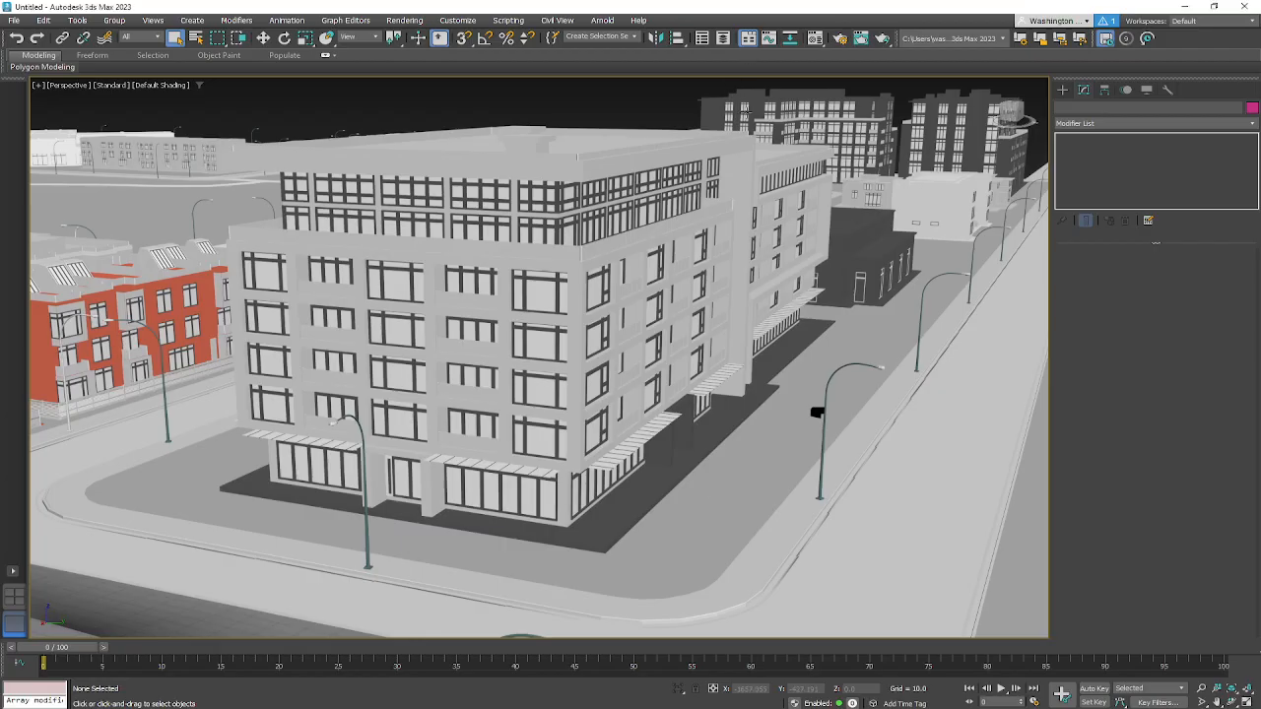
Step: Switch to 3ds Max, view the apartment block's facade from a lower angle, and display edged faces in the viewport
{"action": "middle_click_drag", "start_coordinate": [627, 313], "coordinate": [601, 448], "text": "alt"}
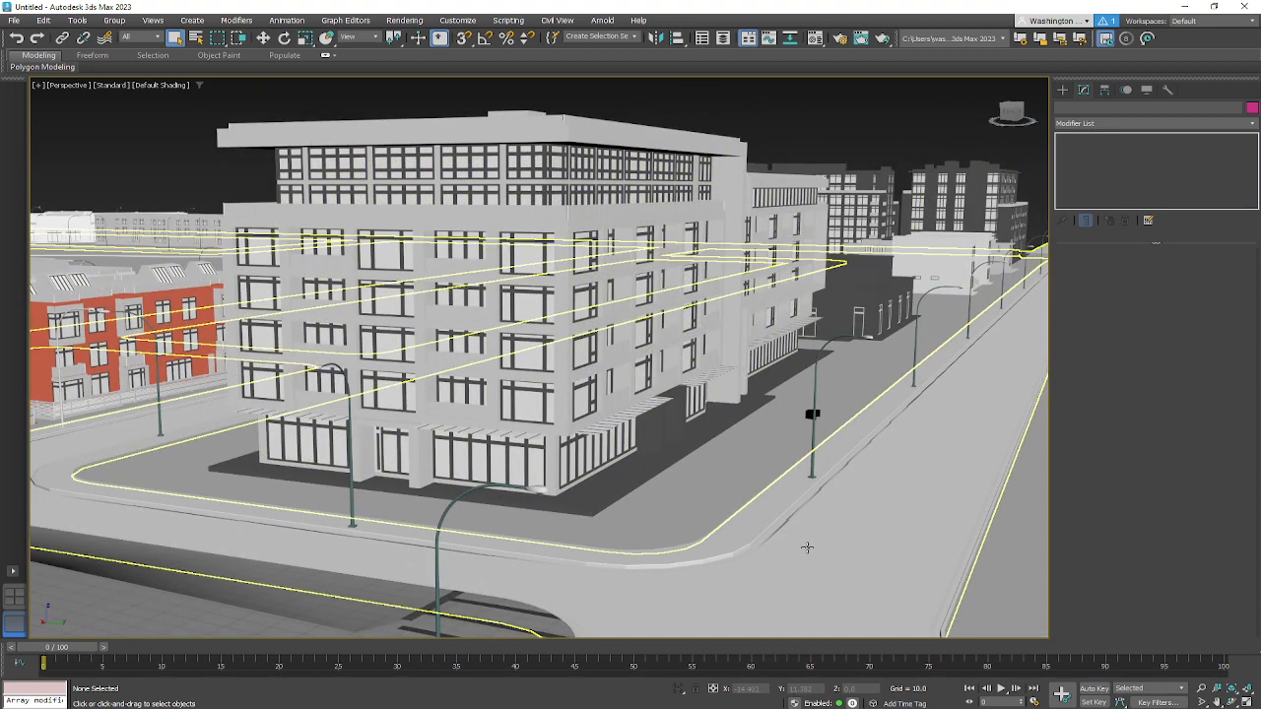
{"action": "scroll", "coordinate": [563, 348], "scroll_direction": "up", "scroll_amount": 3}
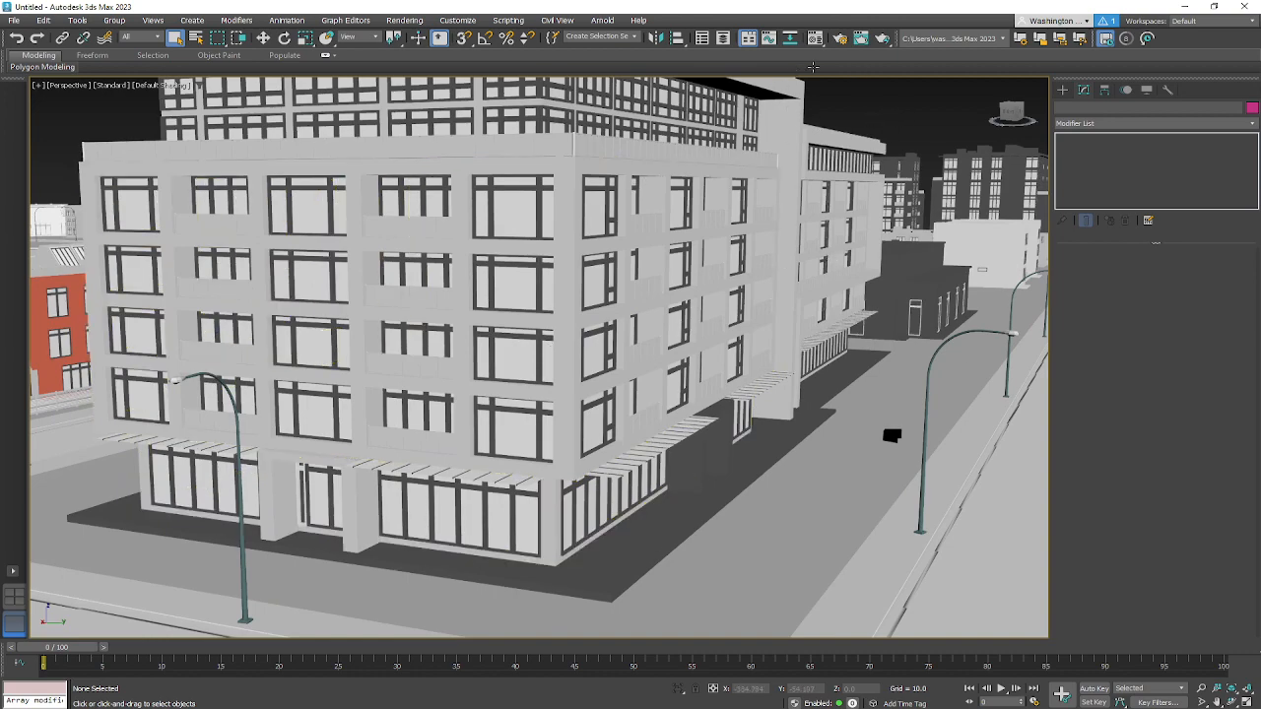
{"action": "key", "text": "F4"}
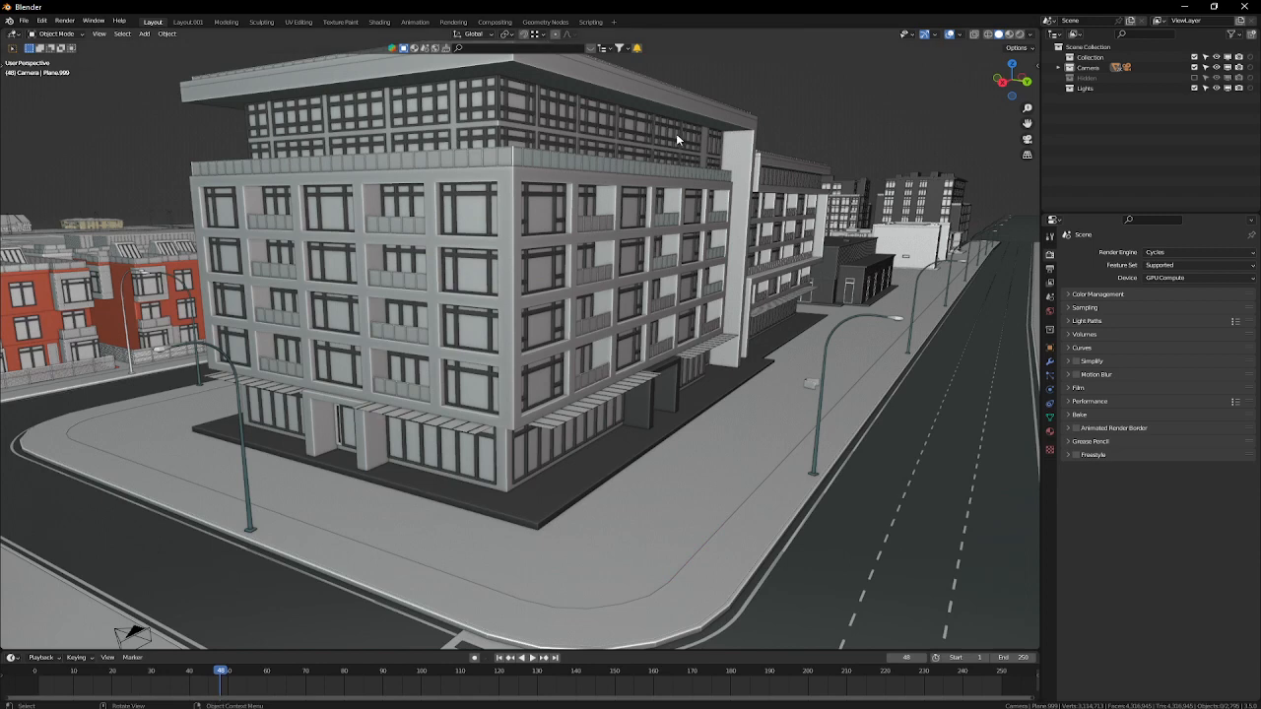
Step: Switch to Blender and display the wireframe overlay on the city model
{"action": "key", "text": "q"}
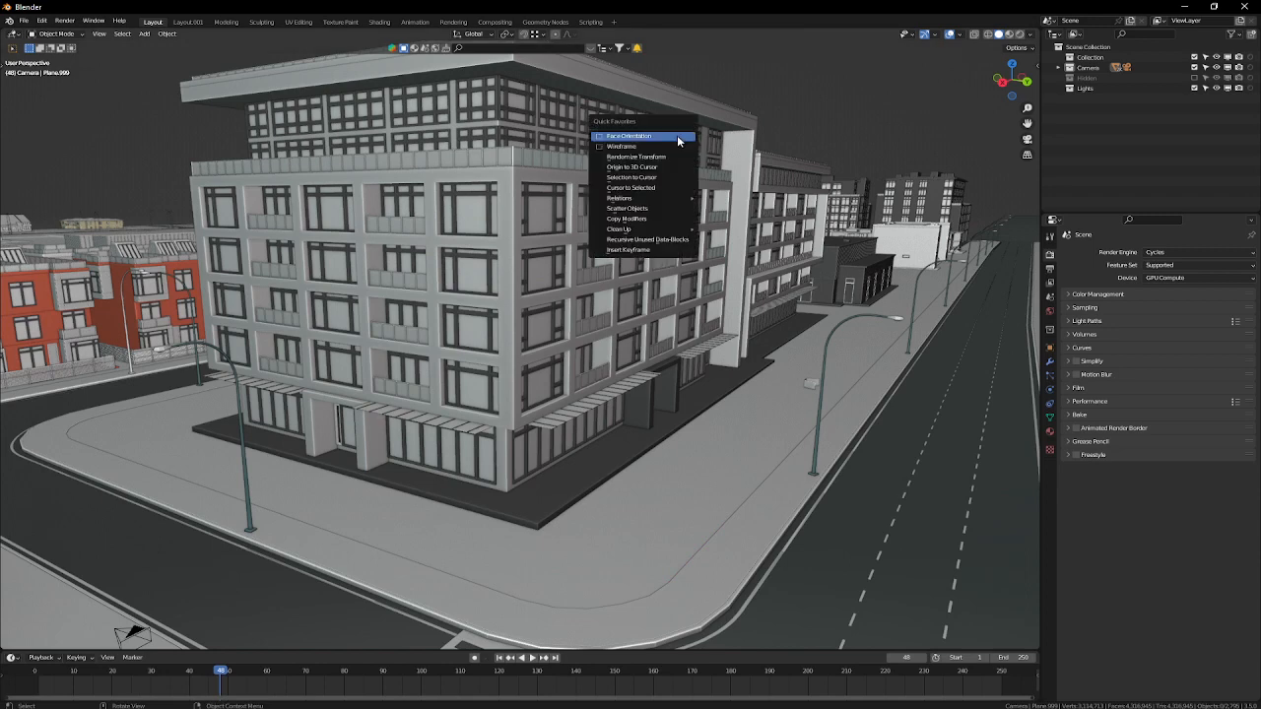
{"action": "left_click", "coordinate": [631, 150]}
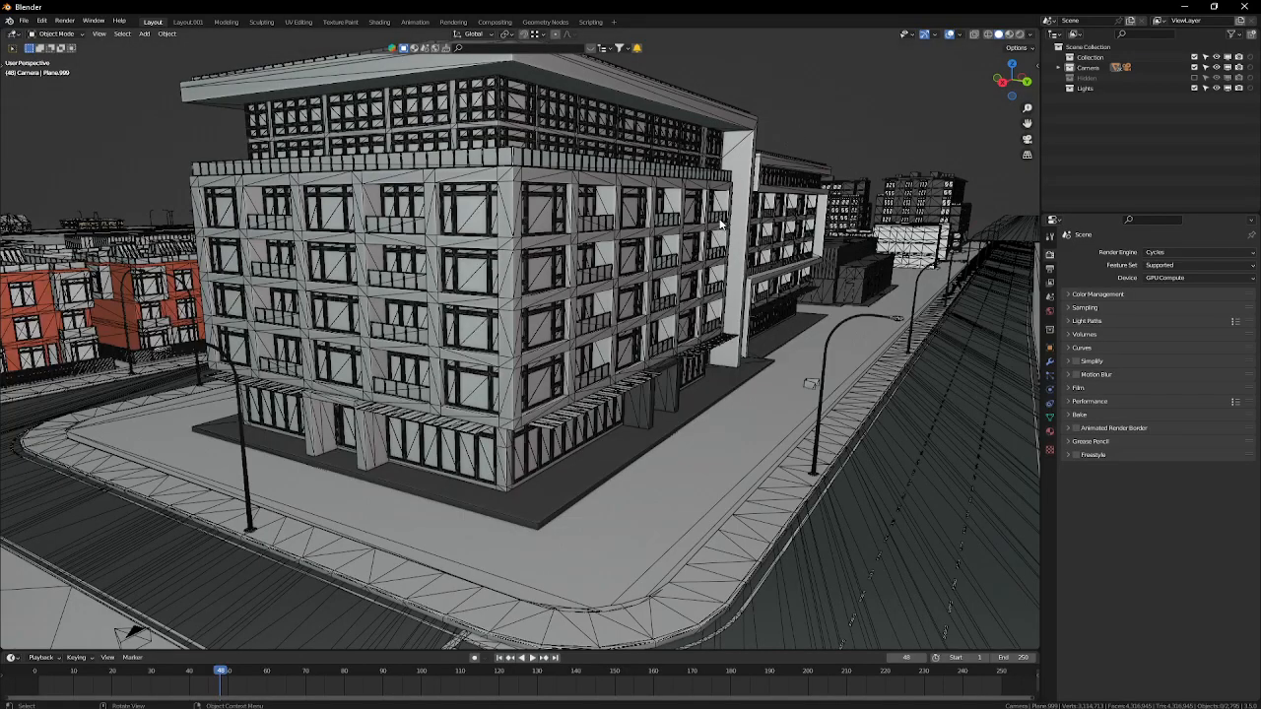
{"action": "key", "text": "q"}
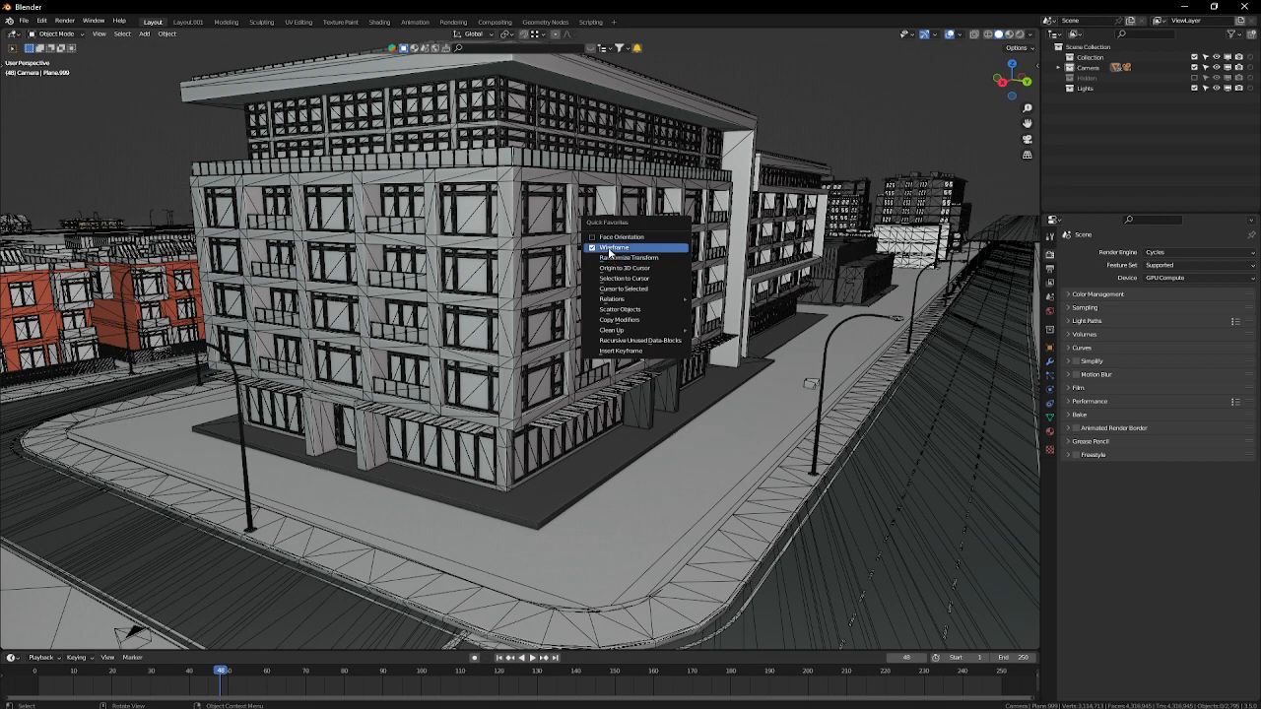
Step: Examine the wireframe options in the viewport overlay settings and turn the wireframe overlay off
{"action": "left_click", "coordinate": [1031, 36]}
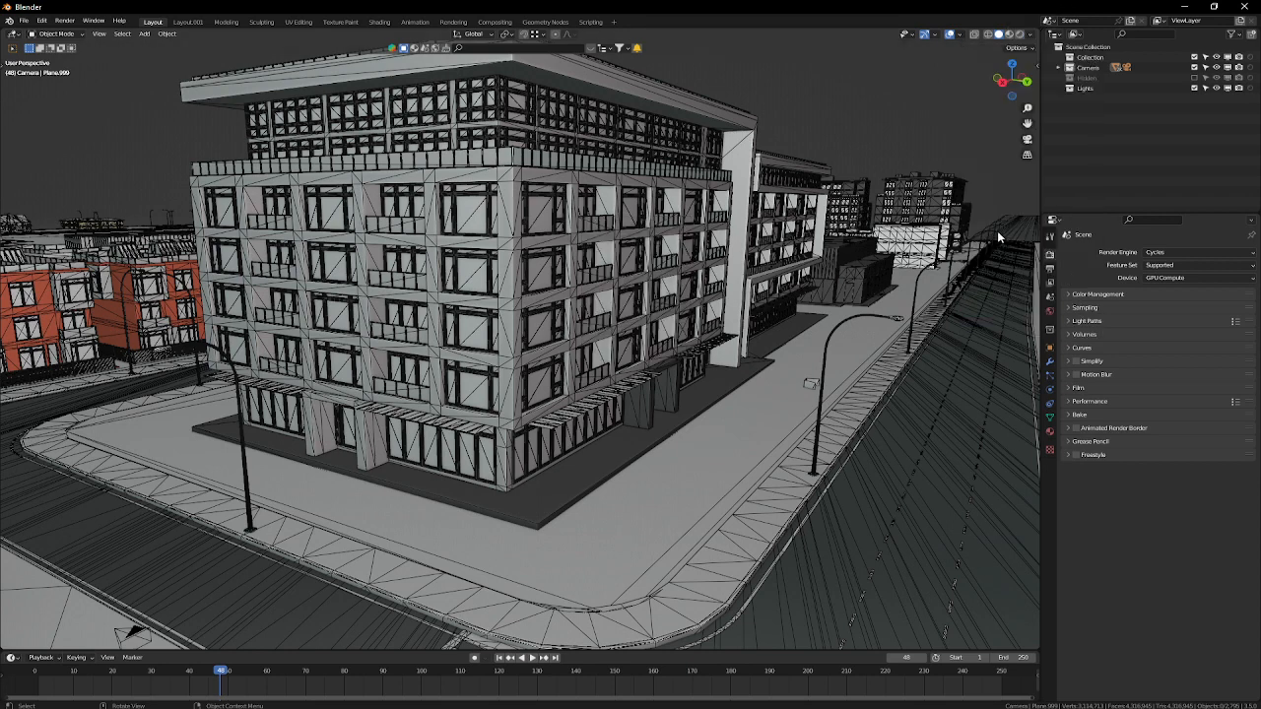
{"action": "left_click", "coordinate": [962, 36]}
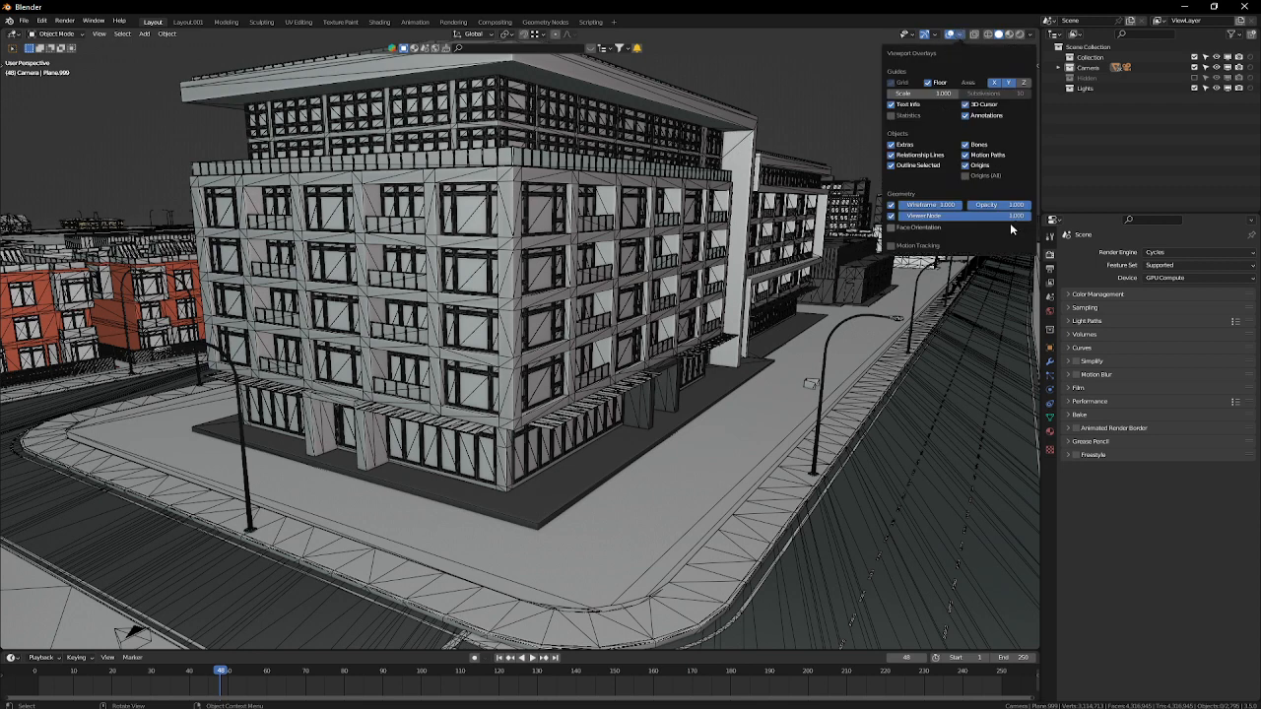
{"action": "mouse_move", "coordinate": [1015, 216]}
{"action": "left_mouse_down"}
{"action": "mouse_move", "coordinate": [909, 216]}
{"action": "mouse_move", "coordinate": [1019, 216]}
{"action": "mouse_move", "coordinate": [916, 204]}
{"action": "mouse_move", "coordinate": [1031, 205]}
{"action": "left_mouse_up"}
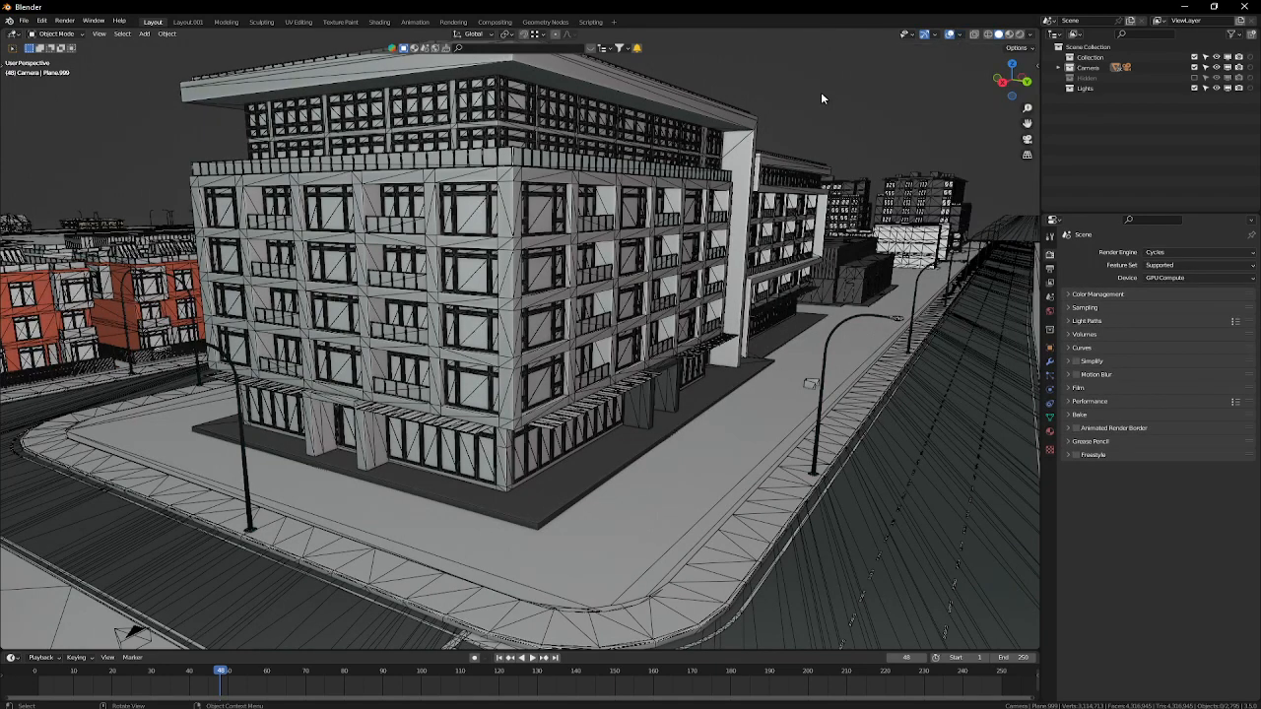
{"action": "right_click", "coordinate": [775, 140]}
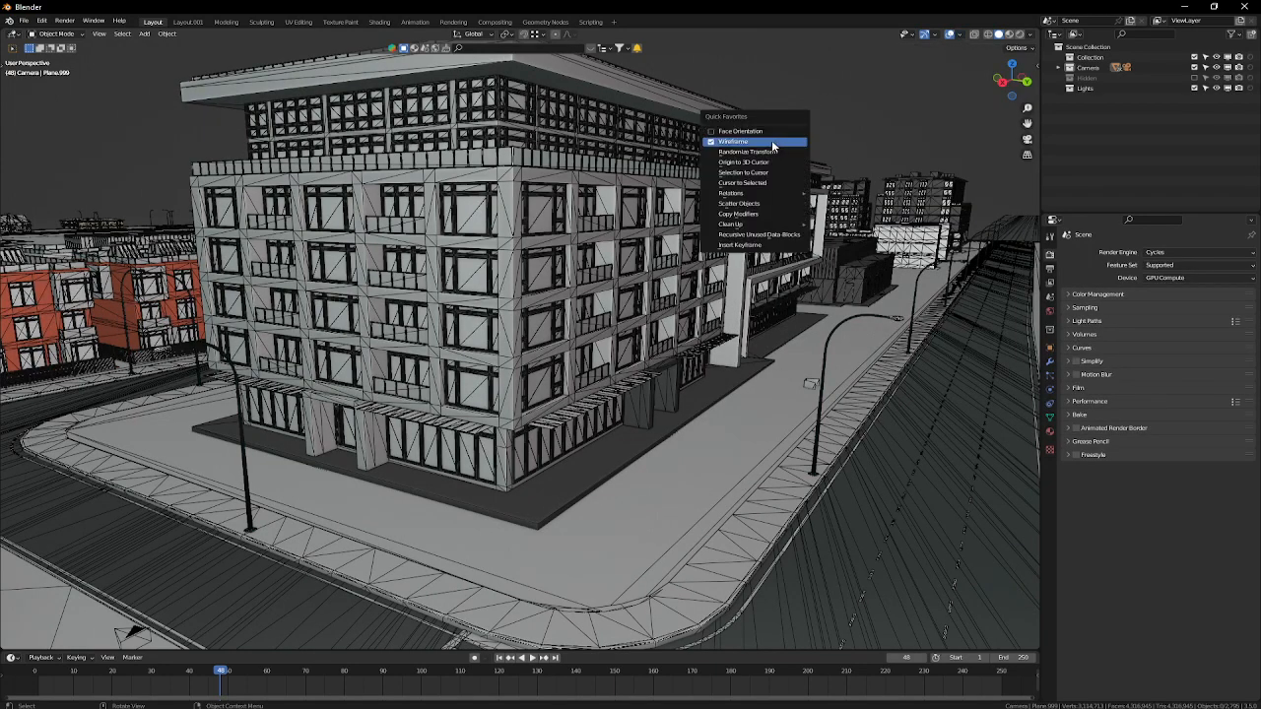
{"action": "left_click", "coordinate": [773, 140]}
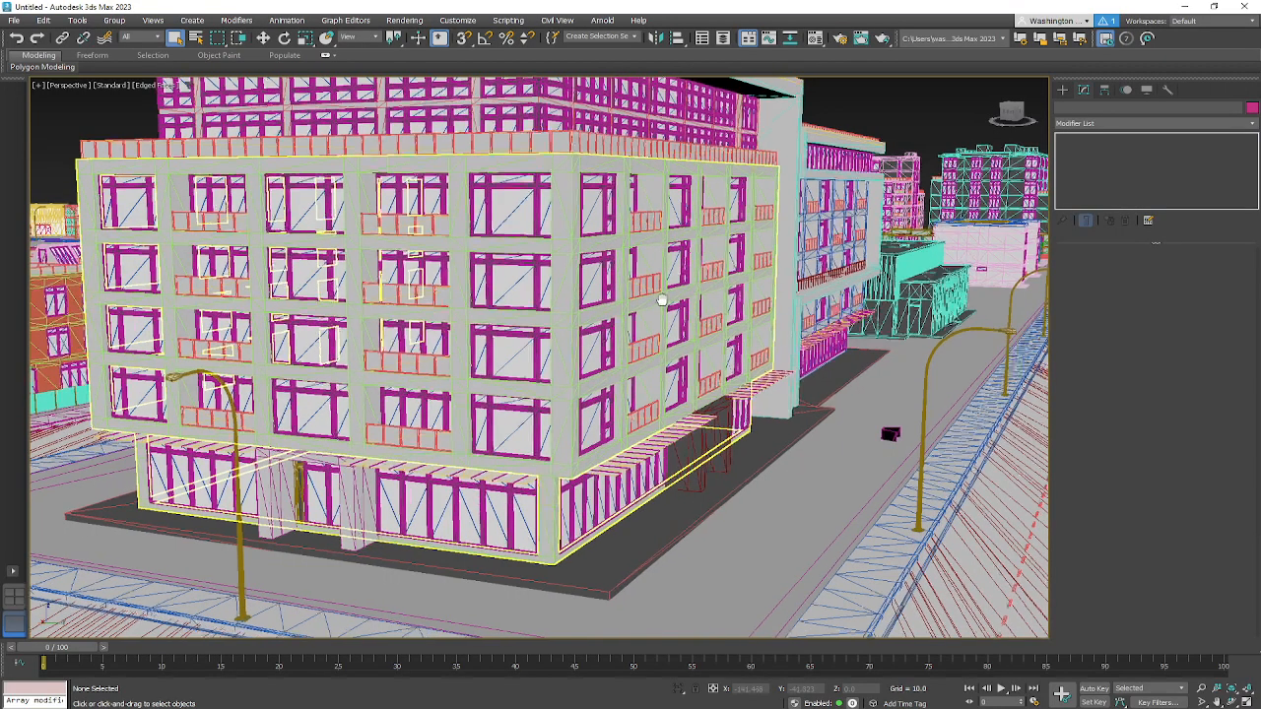
Step: Switch to 3ds Max, examine the apartment block's coloured mesh edges, and turn the edged faces display off
{"action": "scroll", "coordinate": [664, 320], "scroll_direction": "down", "scroll_amount": 3}
{"action": "middle_click_drag", "start_coordinate": [652, 317], "coordinate": [603, 350]}
{"action": "scroll", "coordinate": [645, 349], "scroll_direction": "up", "scroll_amount": 3}
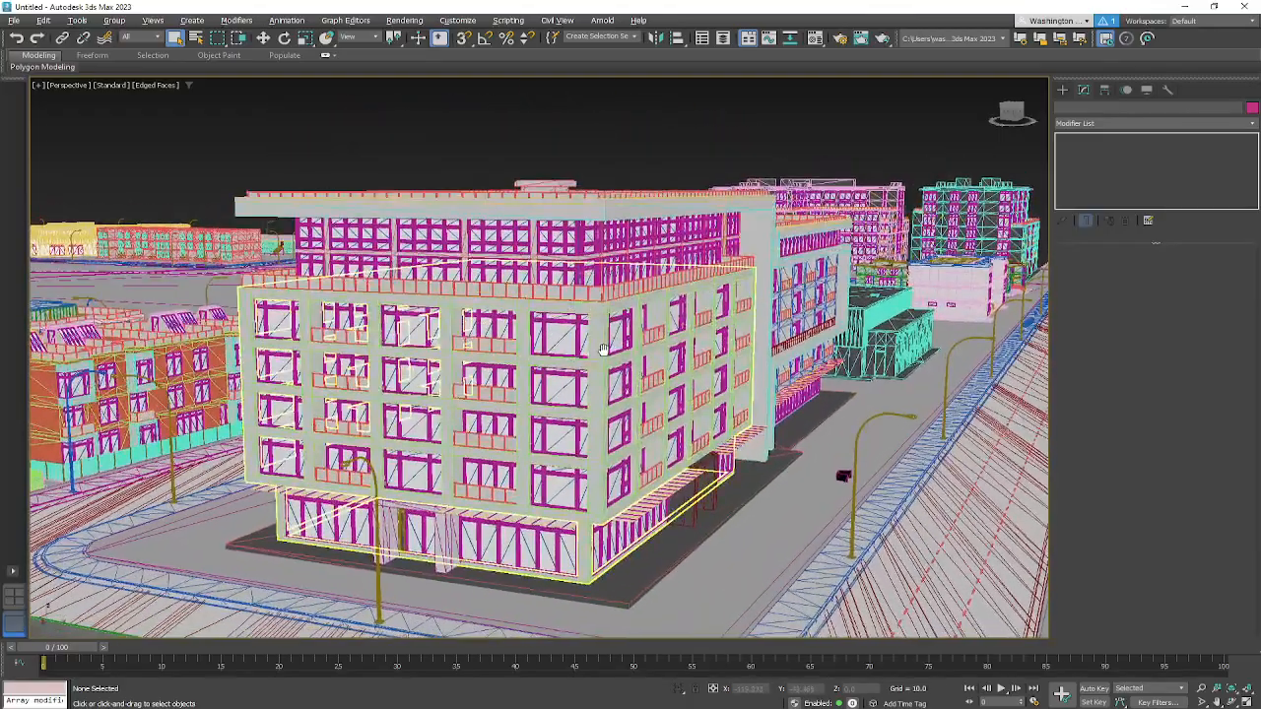
{"action": "scroll", "coordinate": [602, 350], "scroll_direction": "up", "scroll_amount": 3}
{"action": "middle_click_drag", "start_coordinate": [574, 284], "coordinate": [599, 308]}
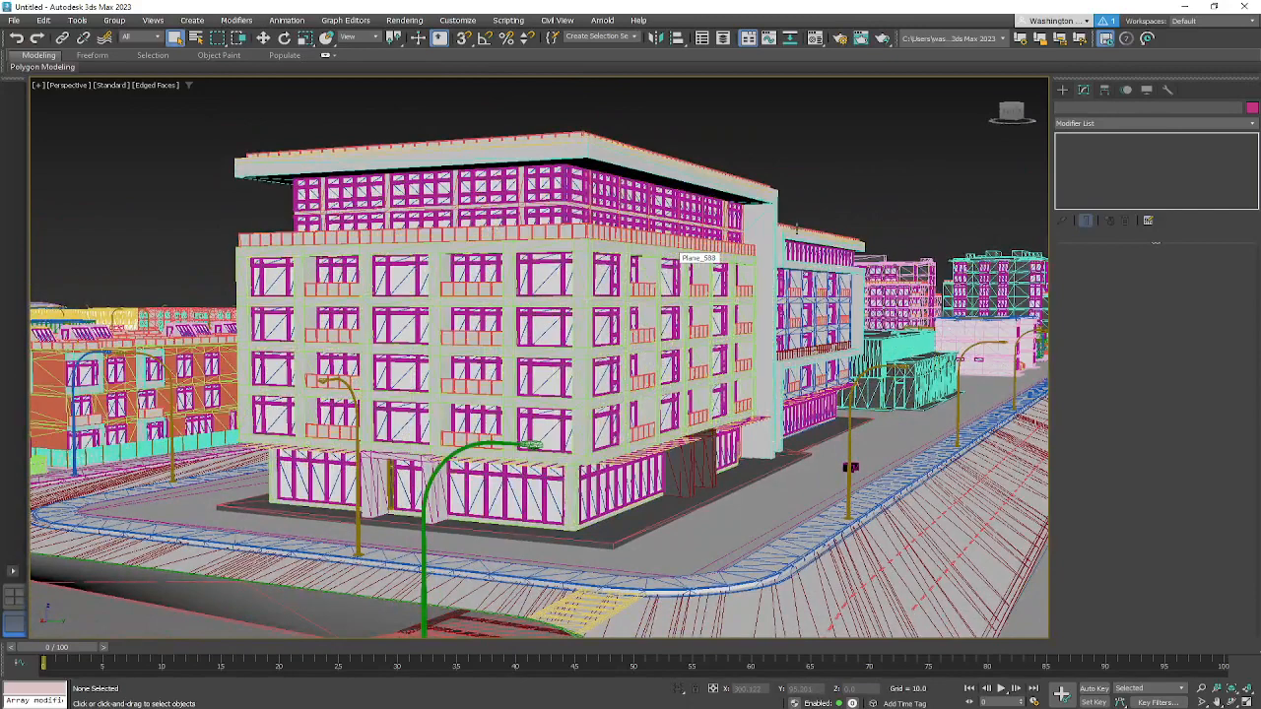
{"action": "key", "text": "F4"}
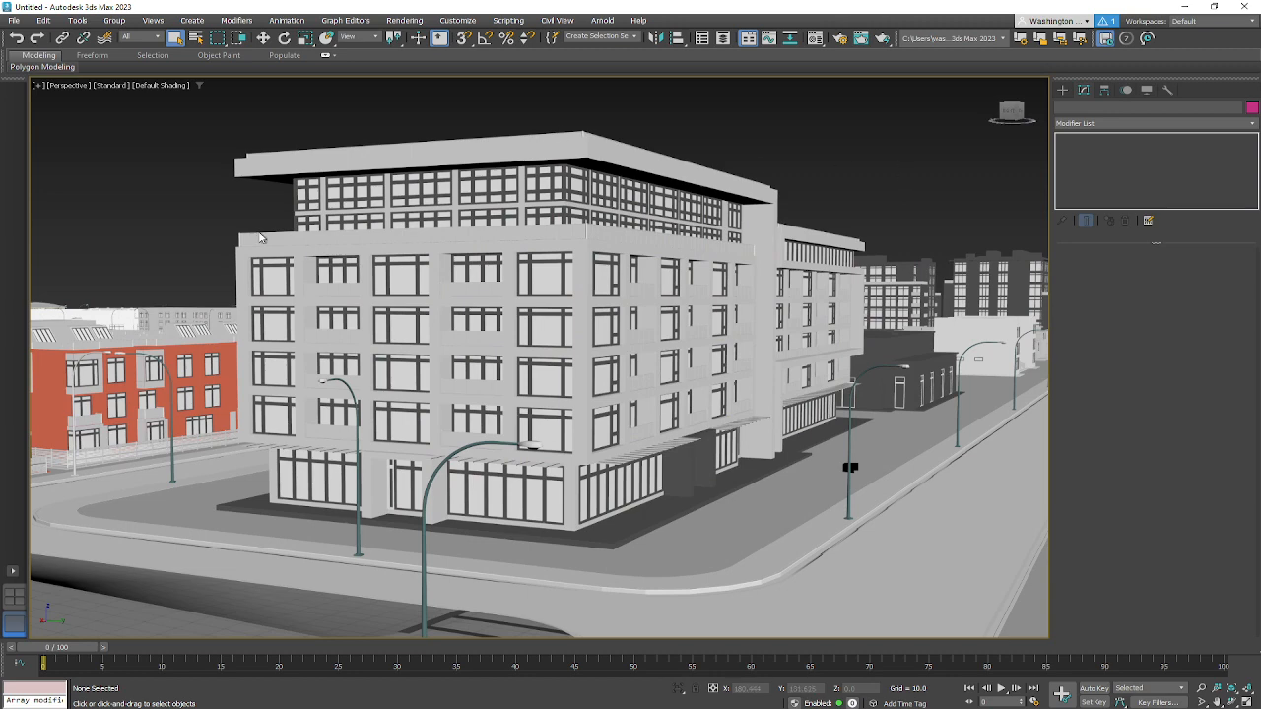
Step: Look closely at the apartment facade and toggle Ambient Occlusion in the Perspective viewport's lighting and shadows options
{"action": "scroll", "coordinate": [389, 382], "scroll_direction": "up", "scroll_amount": 3}
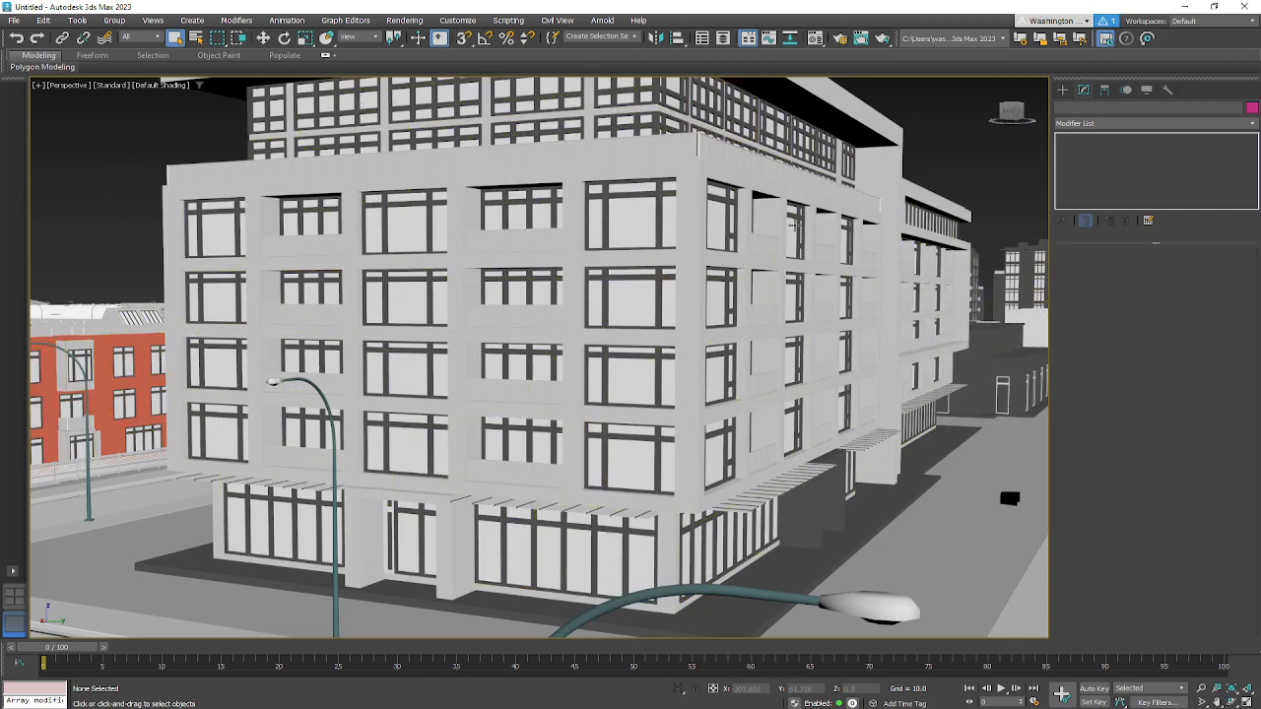
{"action": "left_click", "coordinate": [110, 85]}
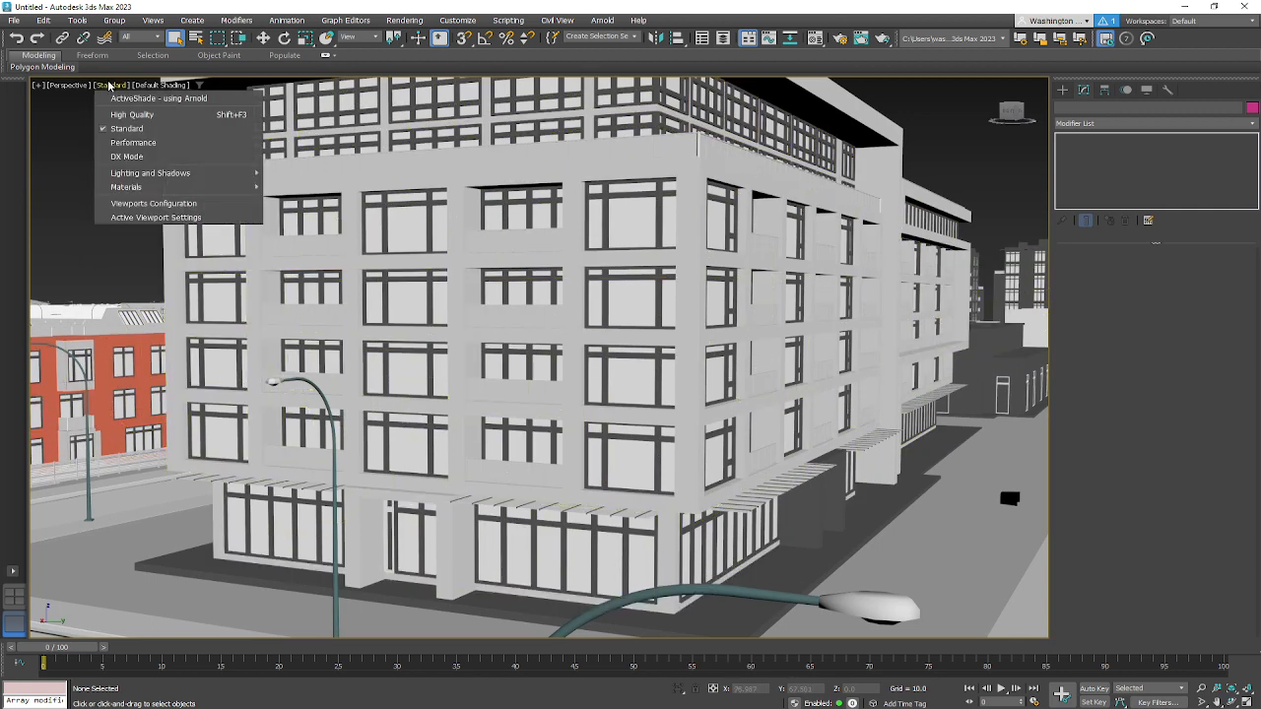
{"action": "mouse_move", "coordinate": [172, 174]}
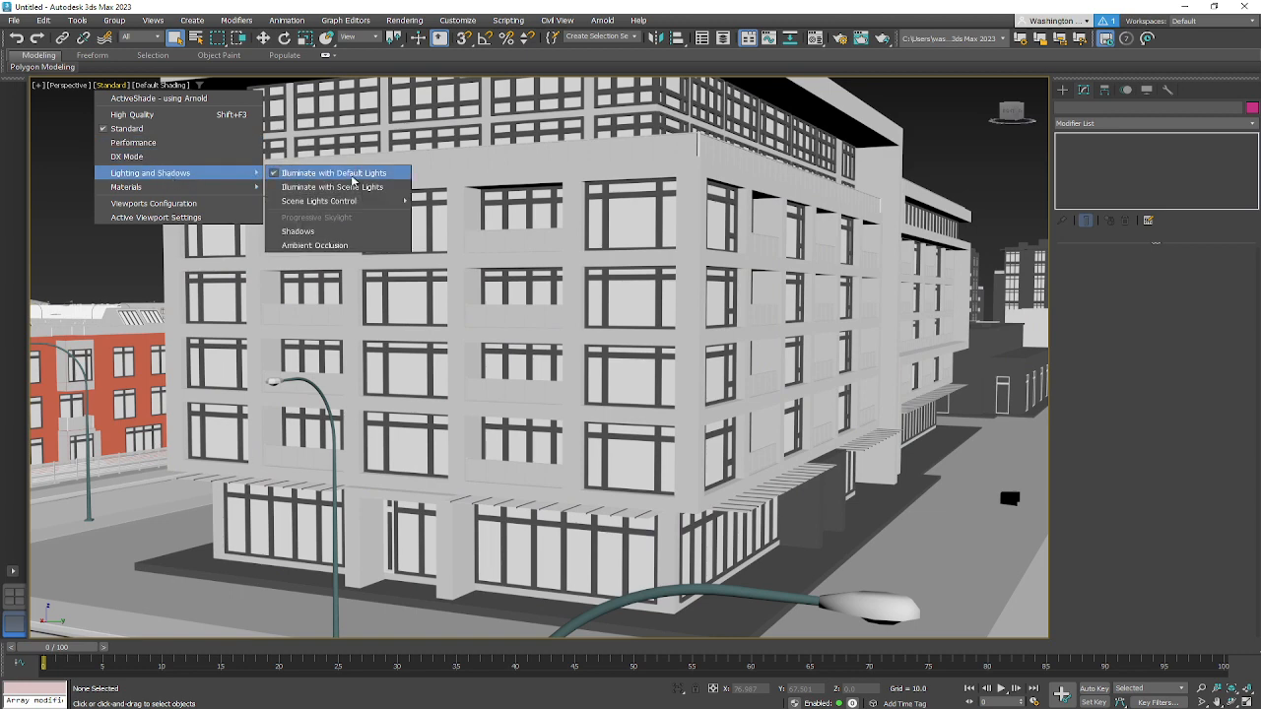
{"action": "left_click", "coordinate": [346, 245]}
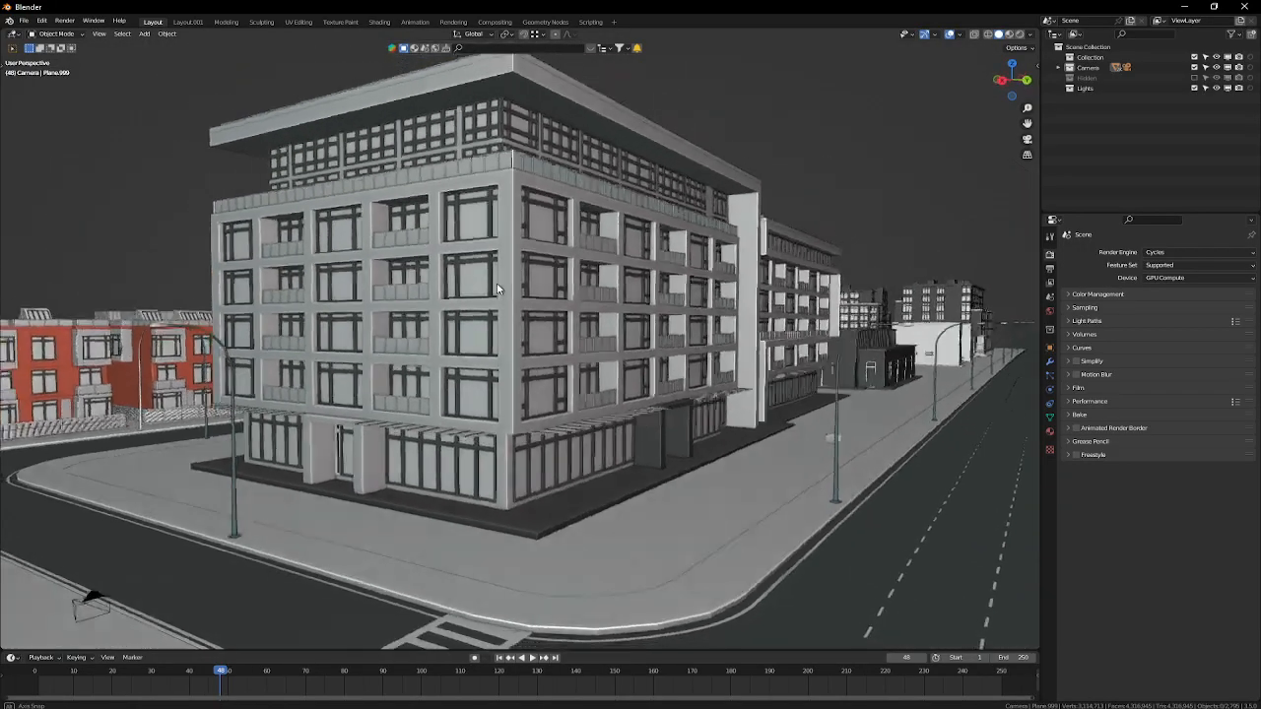
Step: Switch to Blender and examine the shading of the apartment block's balconies and windows from a similar angle
{"action": "mouse_move", "coordinate": [497, 289]}
{"action": "middle_mouse_down"}
{"action": "mouse_move", "coordinate": [476, 282]}
{"action": "mouse_move", "coordinate": [480, 301]}
{"action": "mouse_move", "coordinate": [521, 295]}
{"action": "middle_mouse_up"}
{"action": "scroll", "coordinate": [475, 282], "scroll_direction": "up", "scroll_amount": 1}
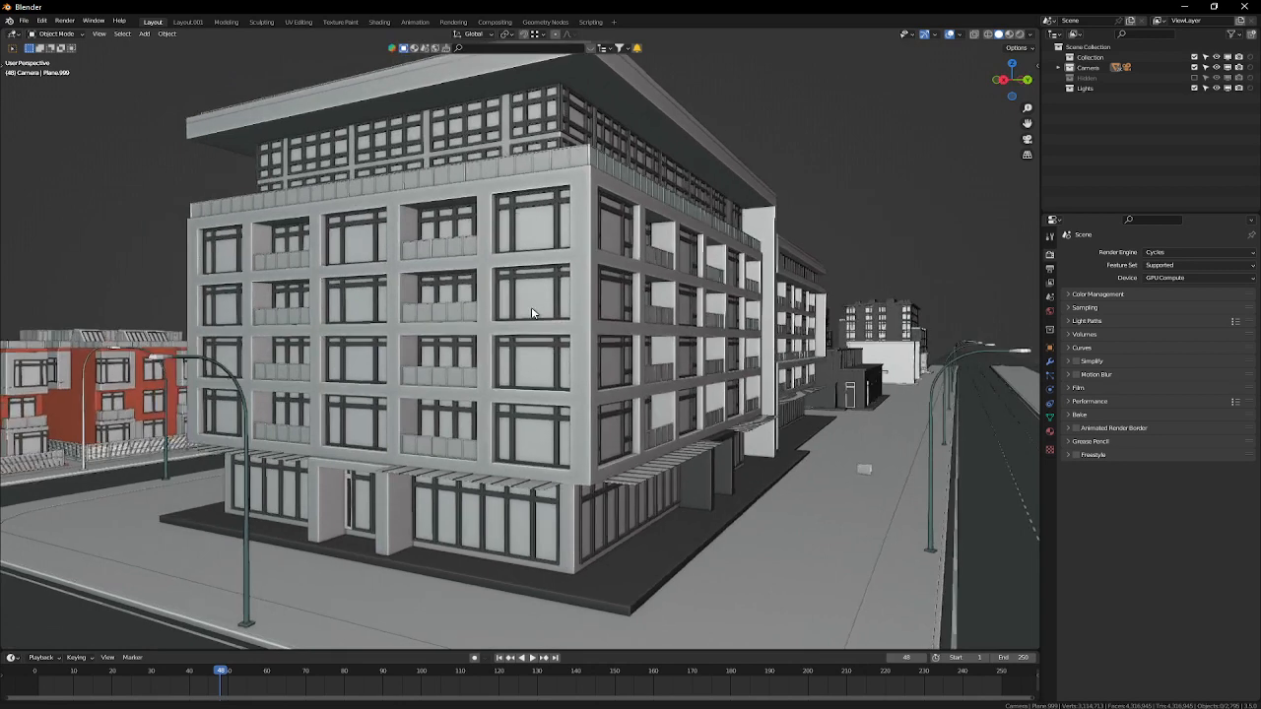
Step: Turn off the Cavity and Outline options in the viewport shading settings
{"action": "left_click", "coordinate": [1031, 37]}
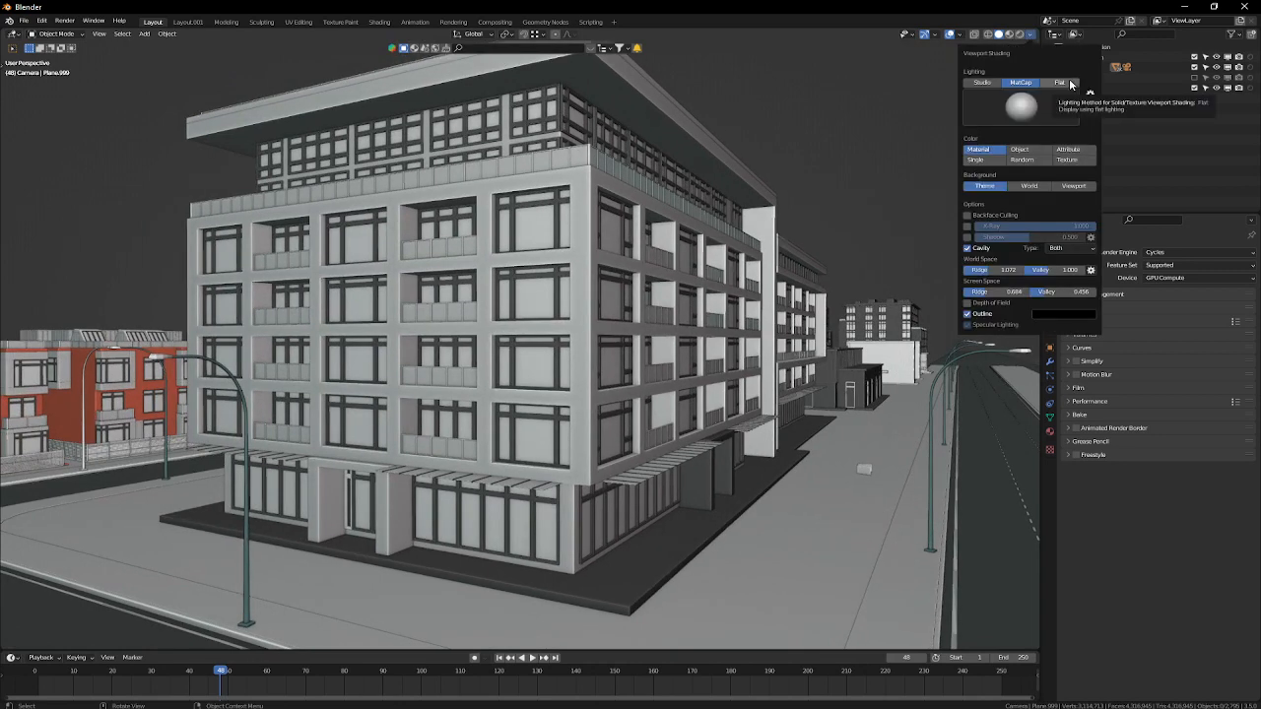
{"action": "left_click", "coordinate": [966, 250]}
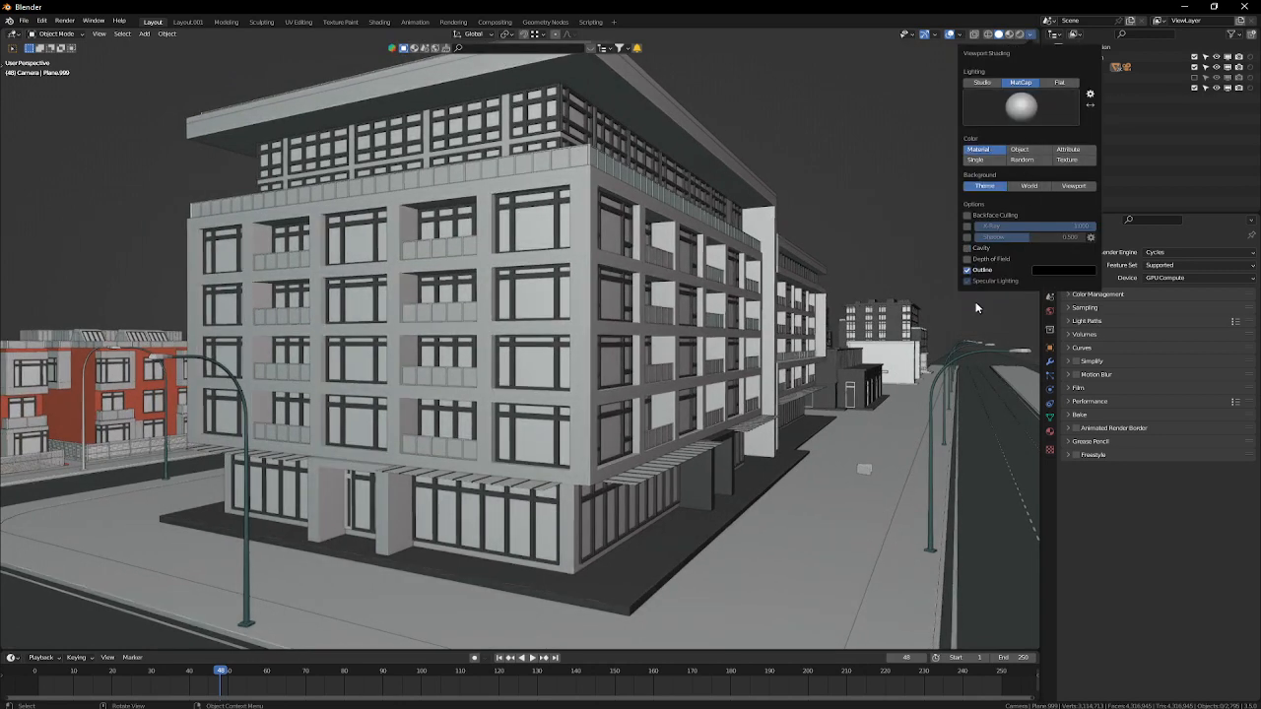
{"action": "left_click", "coordinate": [967, 271]}
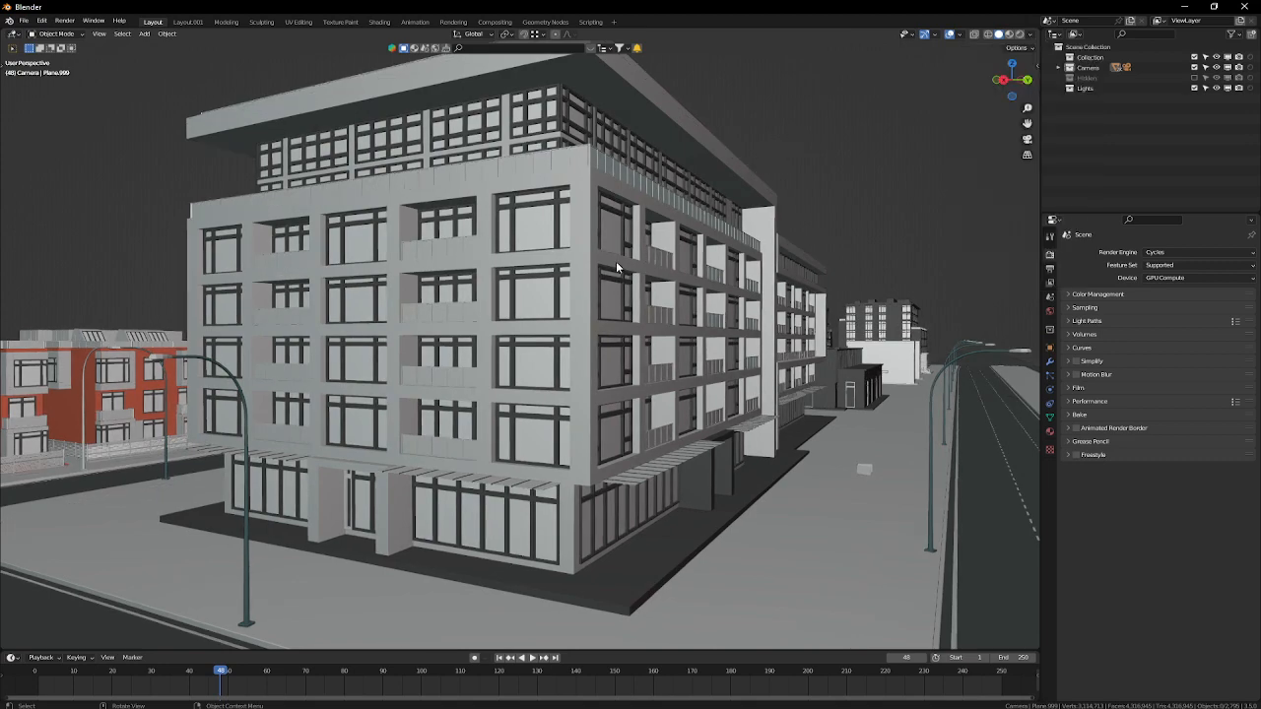
{"action": "middle_click_drag", "start_coordinate": [403, 267], "coordinate": [401, 269]}
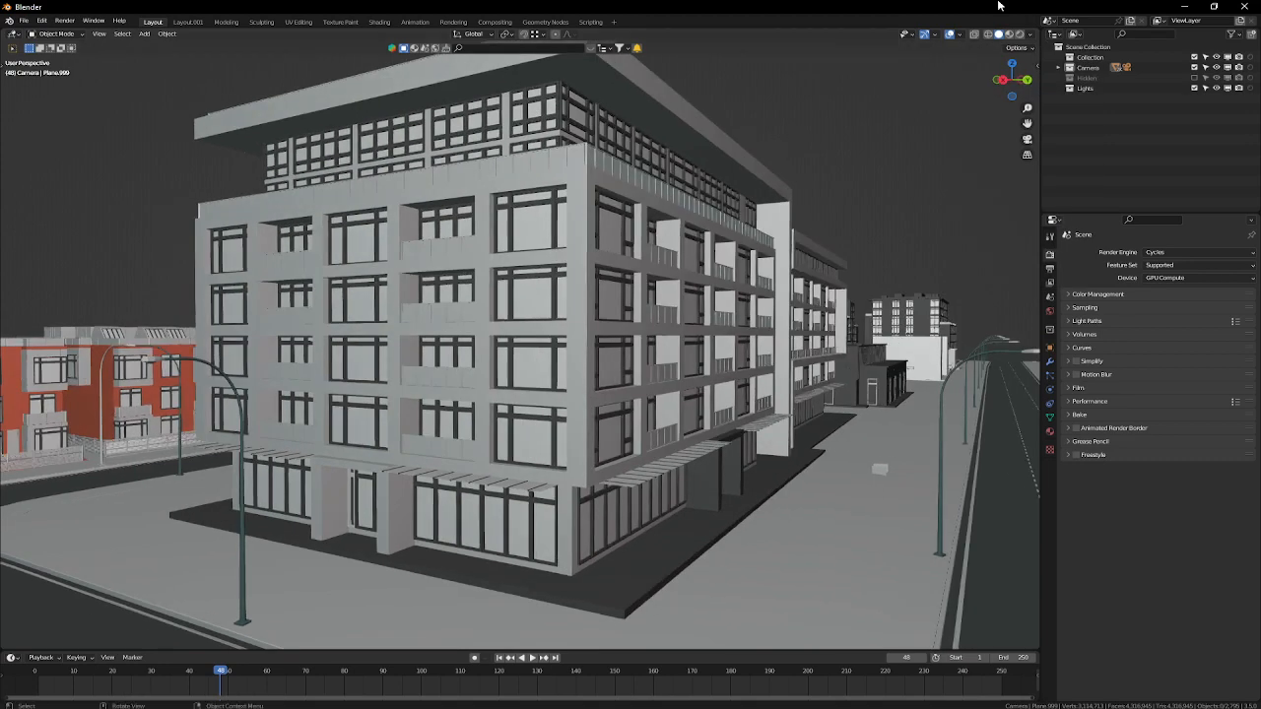
Step: Compare the Studio, Flat and MatCap lighting modes in the viewport shading settings, finishing on MatCap
{"action": "left_click", "coordinate": [1031, 36]}
{"action": "left_click", "coordinate": [983, 83]}
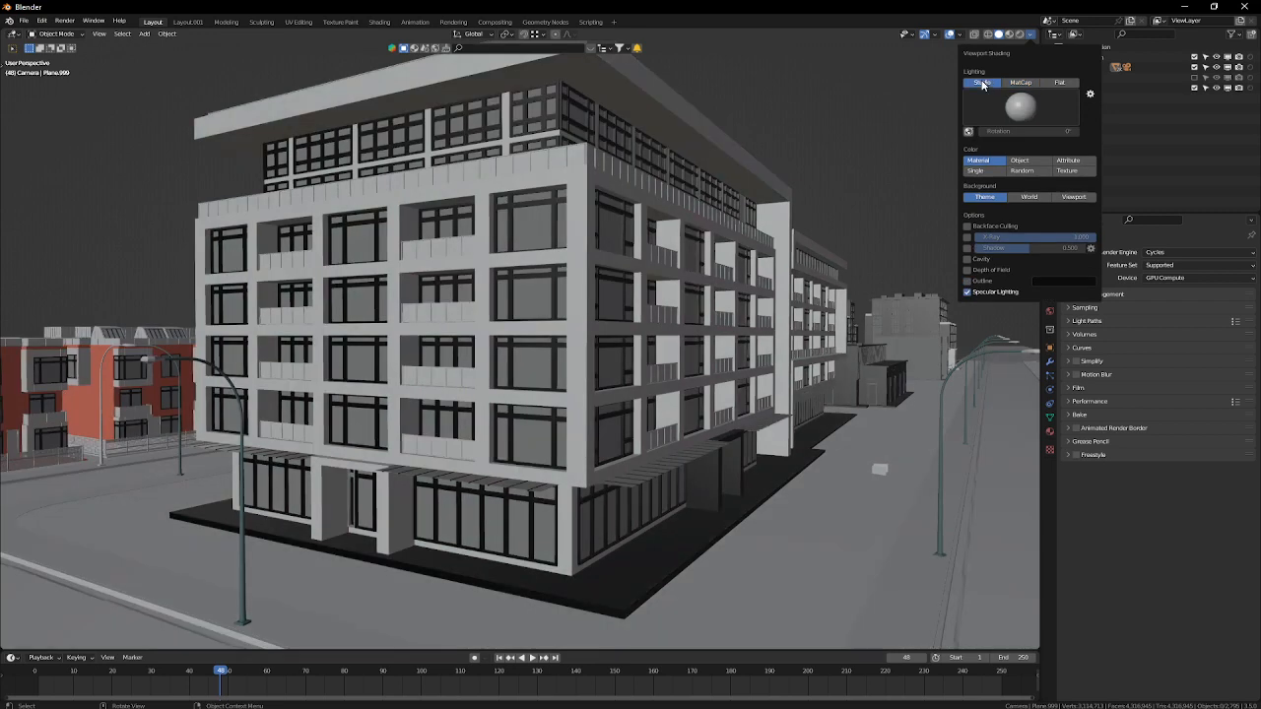
{"action": "left_click", "coordinate": [1021, 83]}
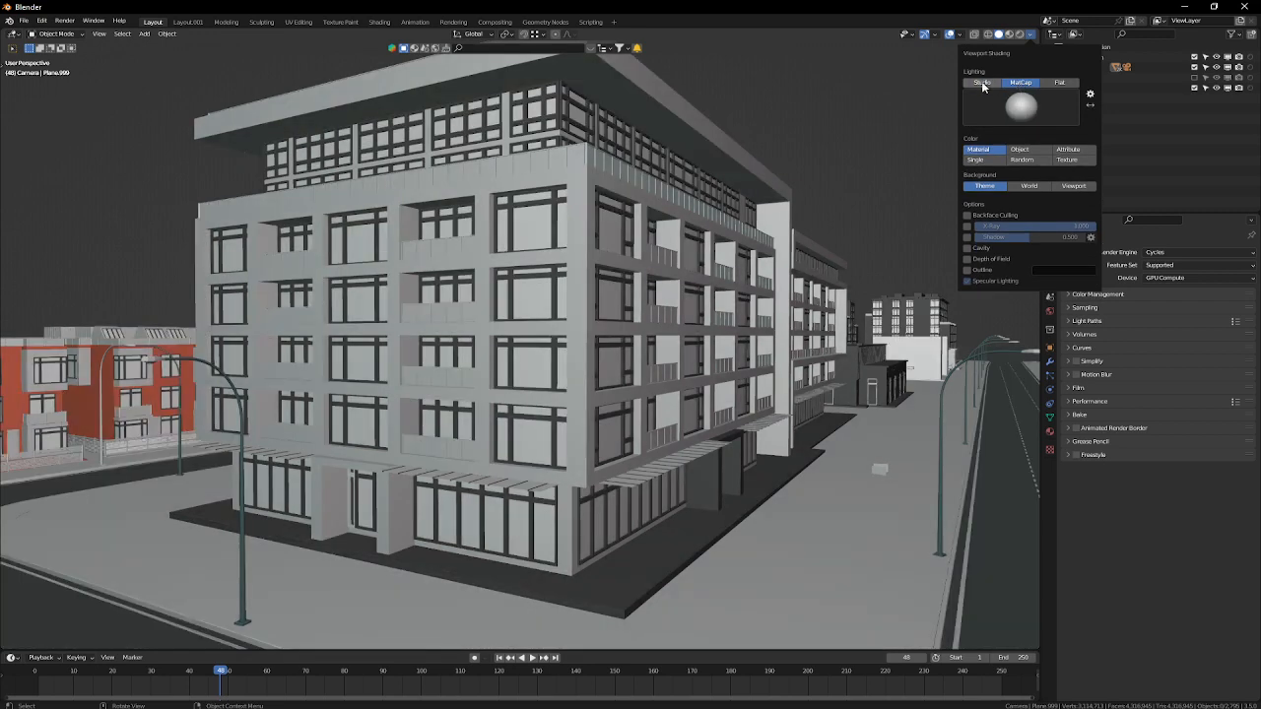
{"action": "left_click", "coordinate": [1060, 82]}
{"action": "left_click", "coordinate": [1021, 83]}
{"action": "left_click", "coordinate": [985, 84]}
{"action": "left_click", "coordinate": [1023, 84]}
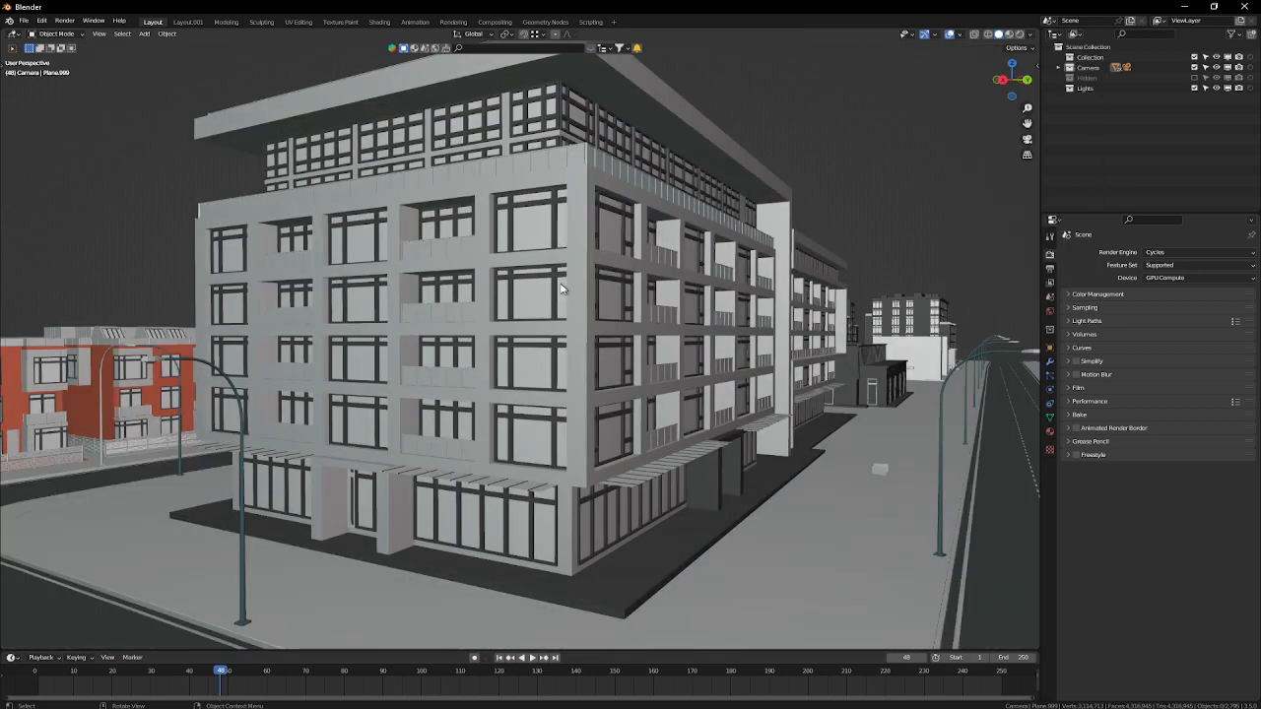
Step: Examine the apartment block's facade up close, switch to 3ds Max and view the same corner from a similar angle
{"action": "middle_click_drag", "start_coordinate": [561, 285], "coordinate": [329, 392]}
{"action": "scroll", "coordinate": [382, 392], "scroll_direction": "up", "scroll_amount": 2}
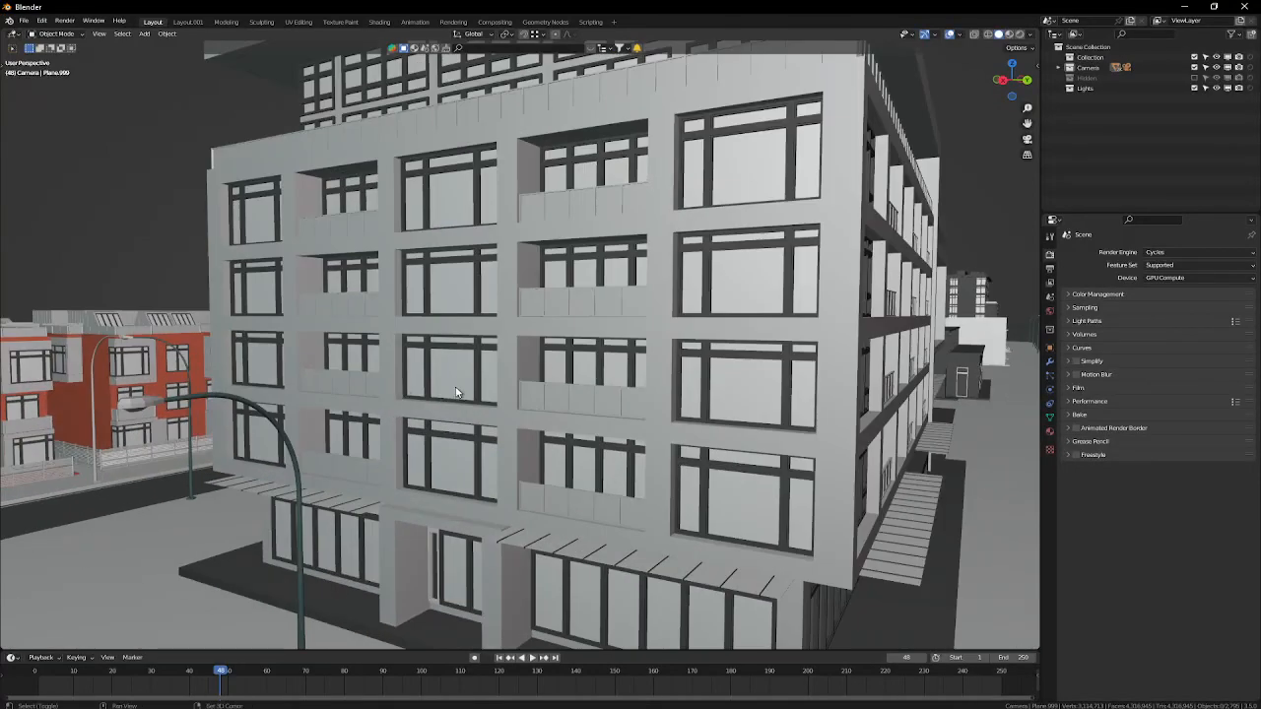
{"action": "middle_click_drag", "start_coordinate": [457, 386], "coordinate": [408, 370], "text": "shift"}
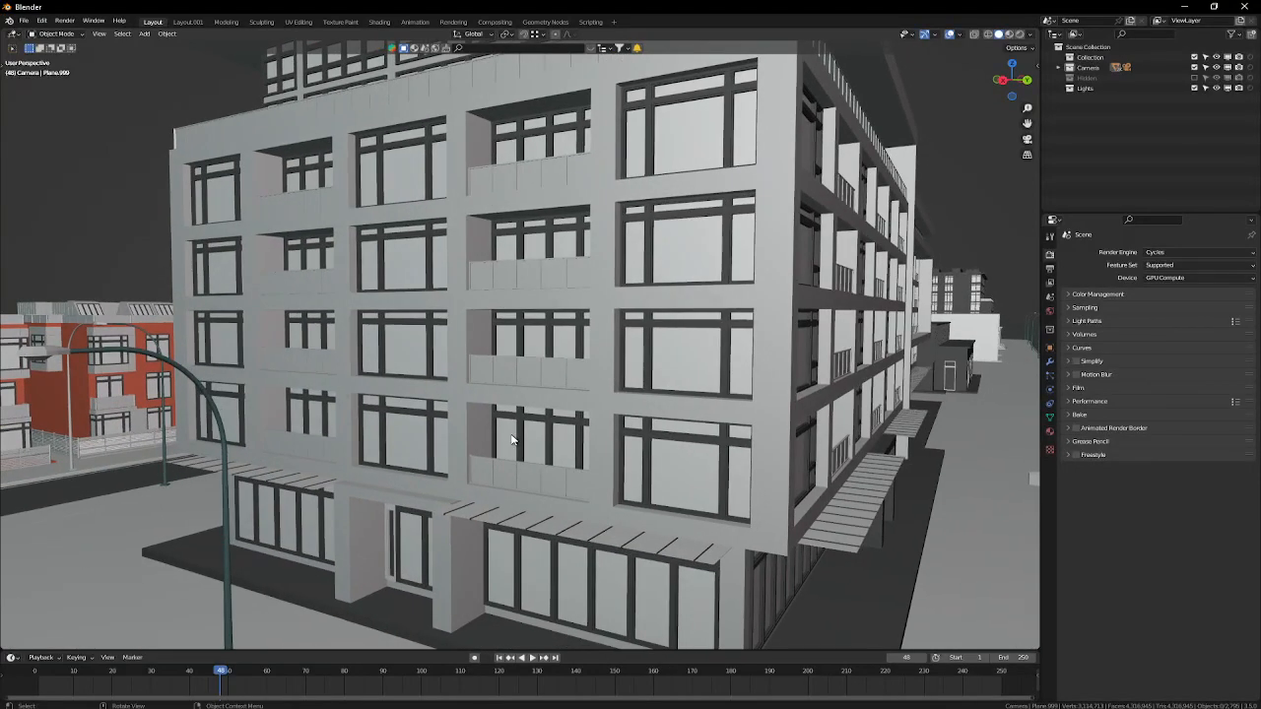
{"action": "middle_click_drag", "start_coordinate": [581, 407], "coordinate": [563, 503]}
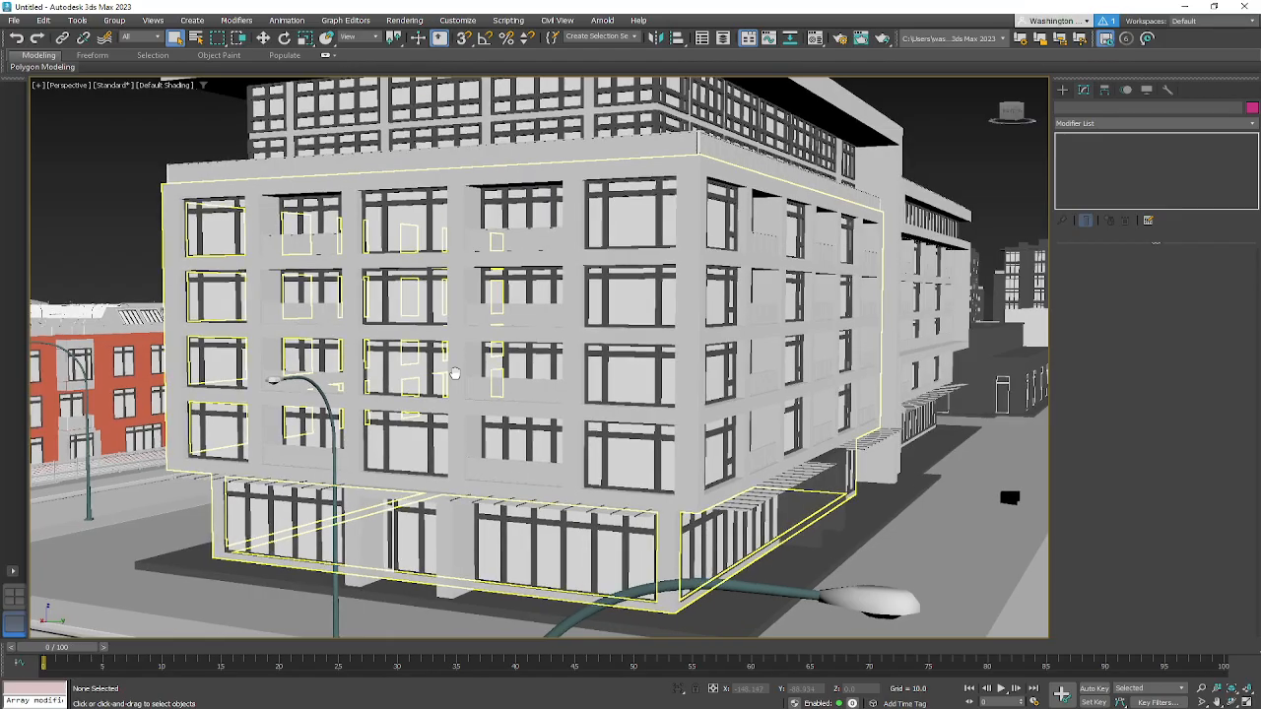
{"action": "middle_click_drag", "start_coordinate": [455, 374], "coordinate": [500, 414]}
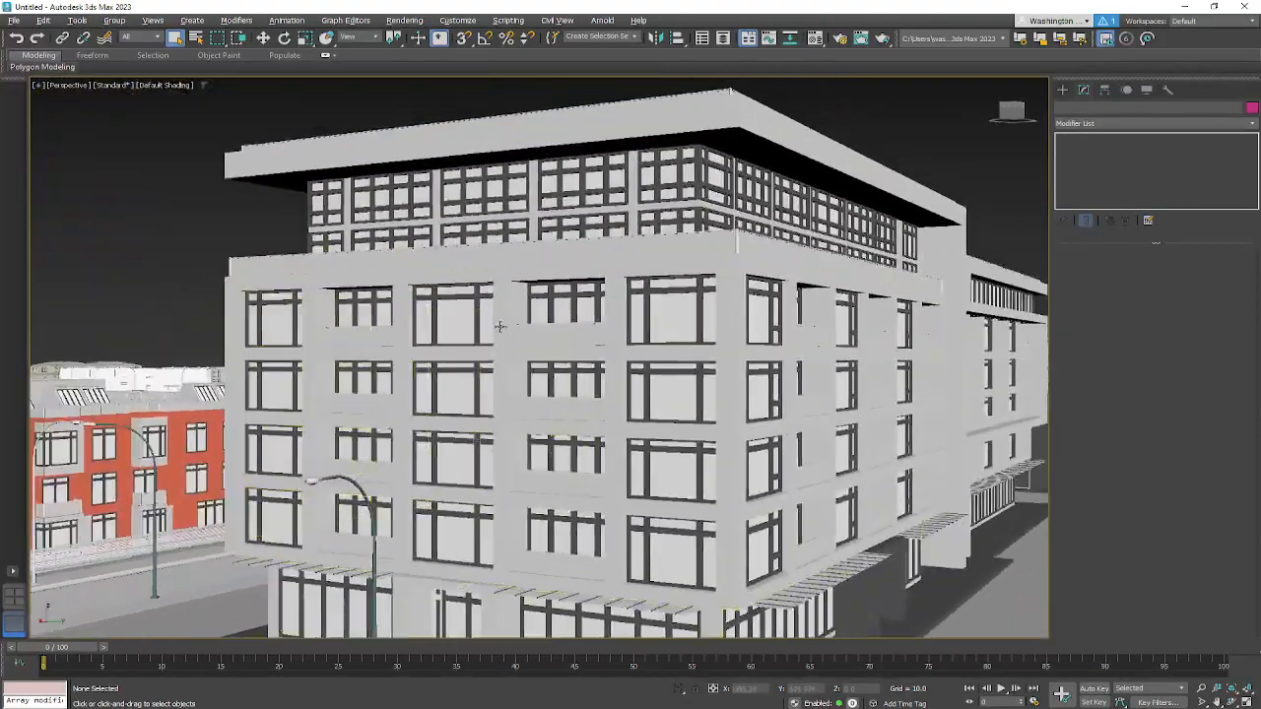
{"action": "middle_click_drag", "start_coordinate": [501, 326], "coordinate": [537, 401], "text": "alt"}
Step: Look through all pages of the Viewports Configuration settings, from Display Performance to SteeringWheels, and leave without applying changes
{"action": "left_click", "coordinate": [69, 85]}
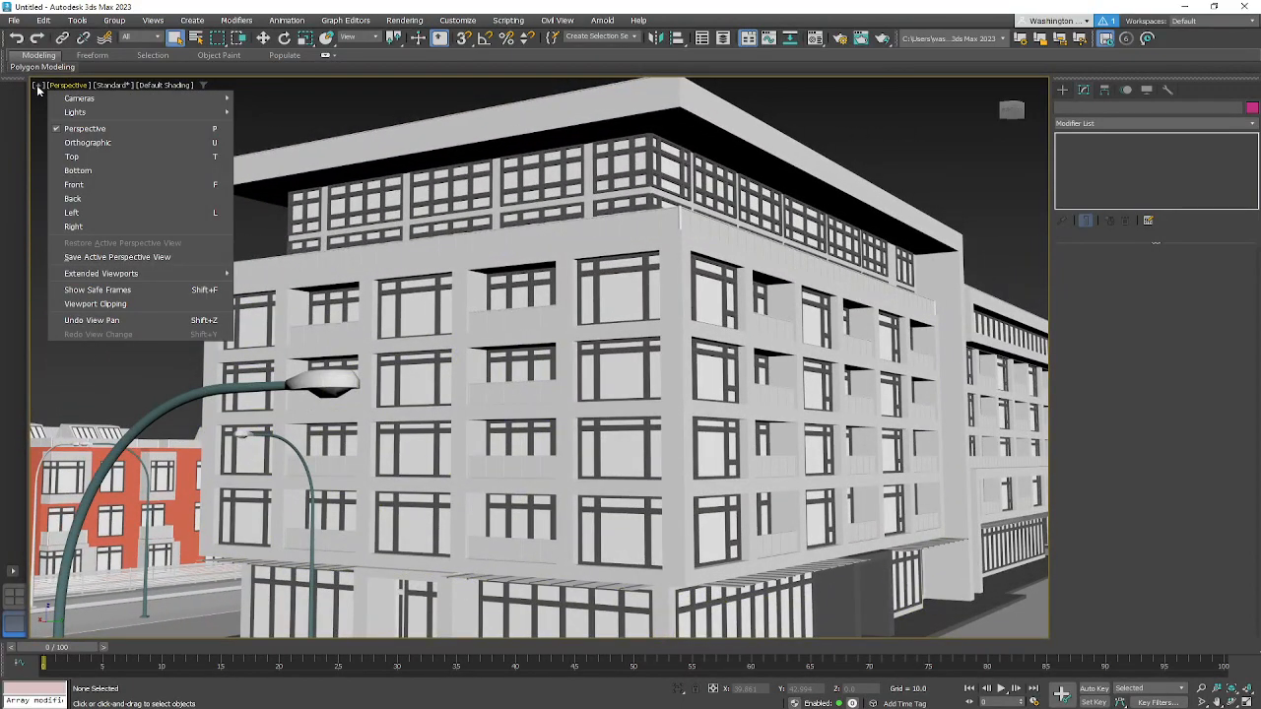
{"action": "left_click", "coordinate": [37, 87]}
{"action": "left_click", "coordinate": [39, 87]}
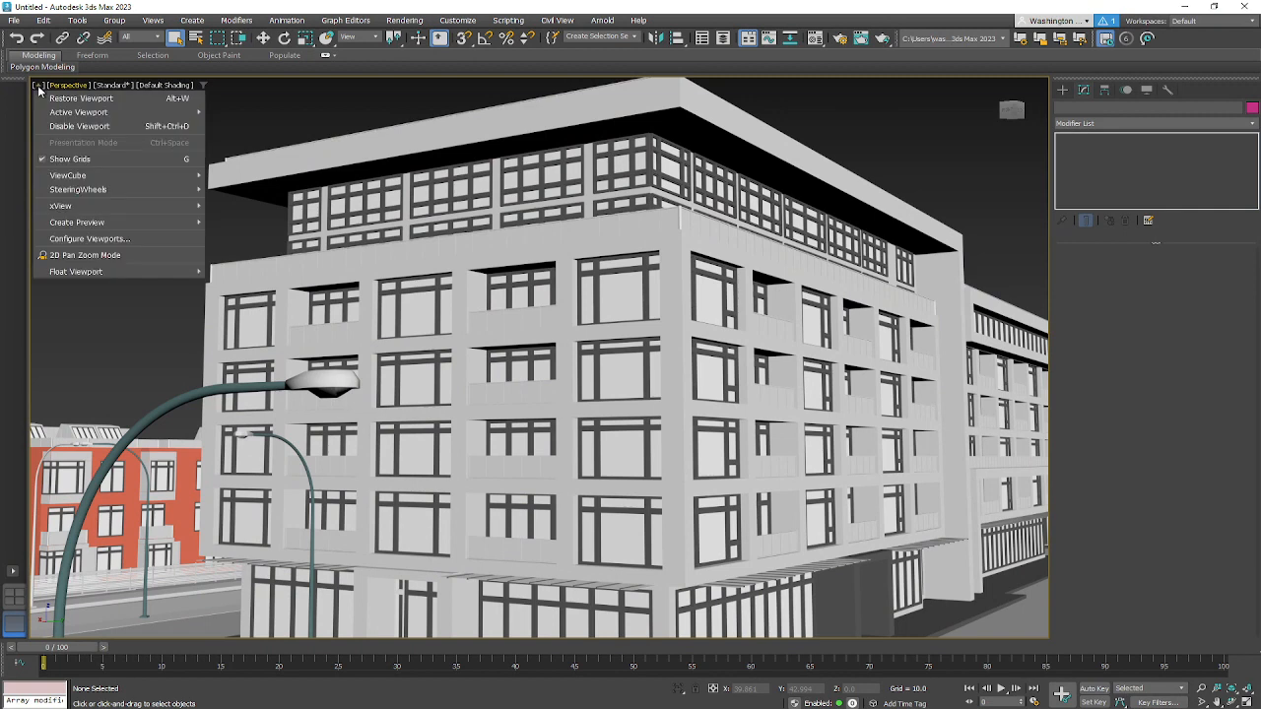
{"action": "left_click", "coordinate": [90, 238]}
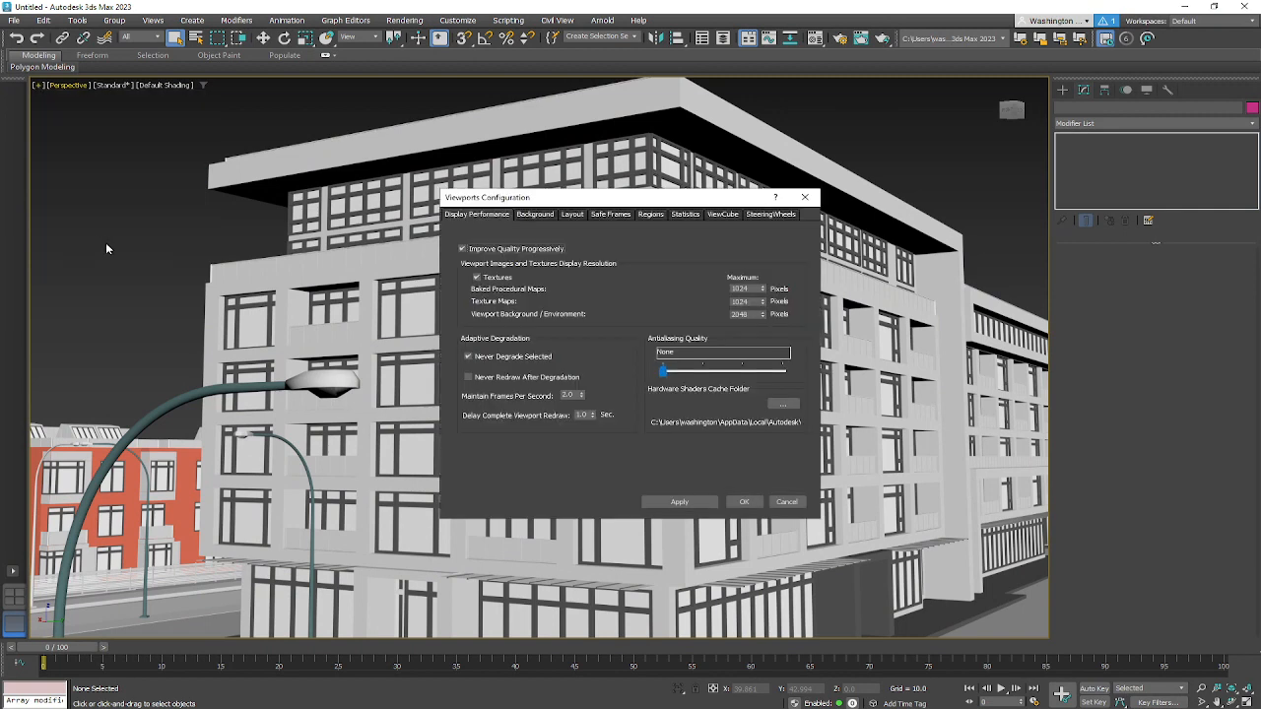
{"action": "left_click", "coordinate": [534, 215]}
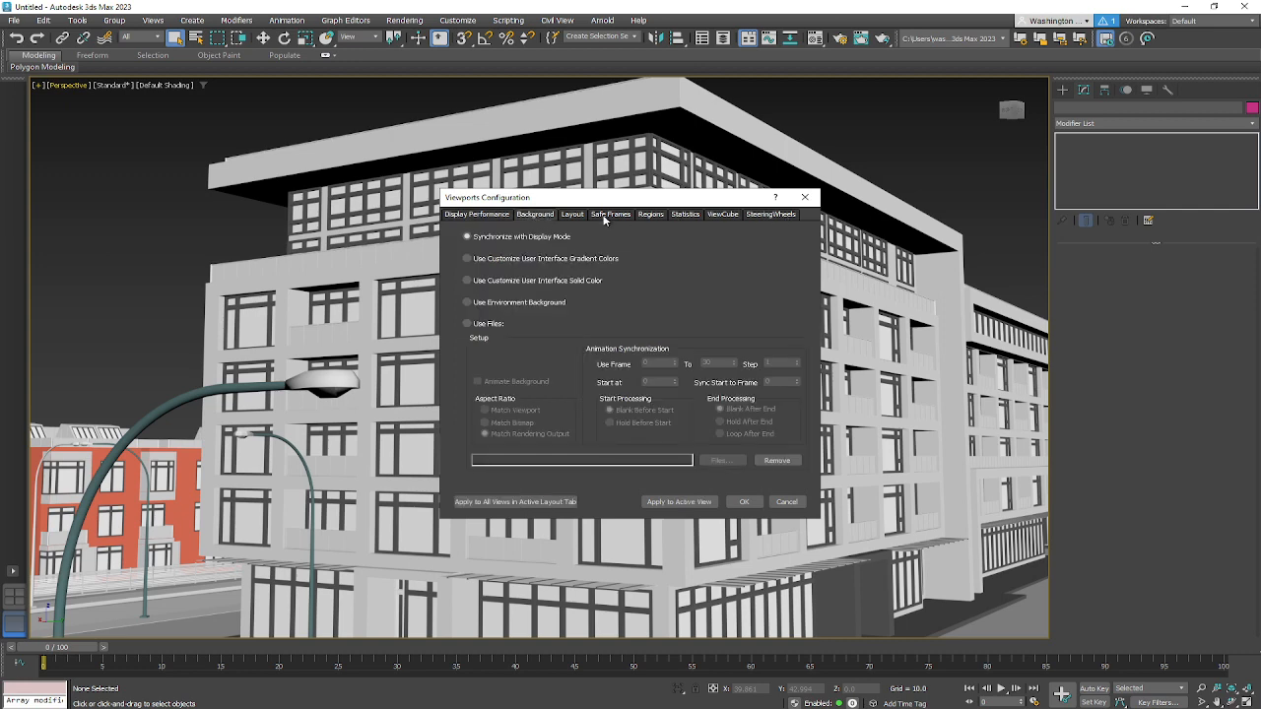
{"action": "left_click", "coordinate": [573, 215]}
{"action": "left_click", "coordinate": [610, 215]}
{"action": "left_click", "coordinate": [651, 215]}
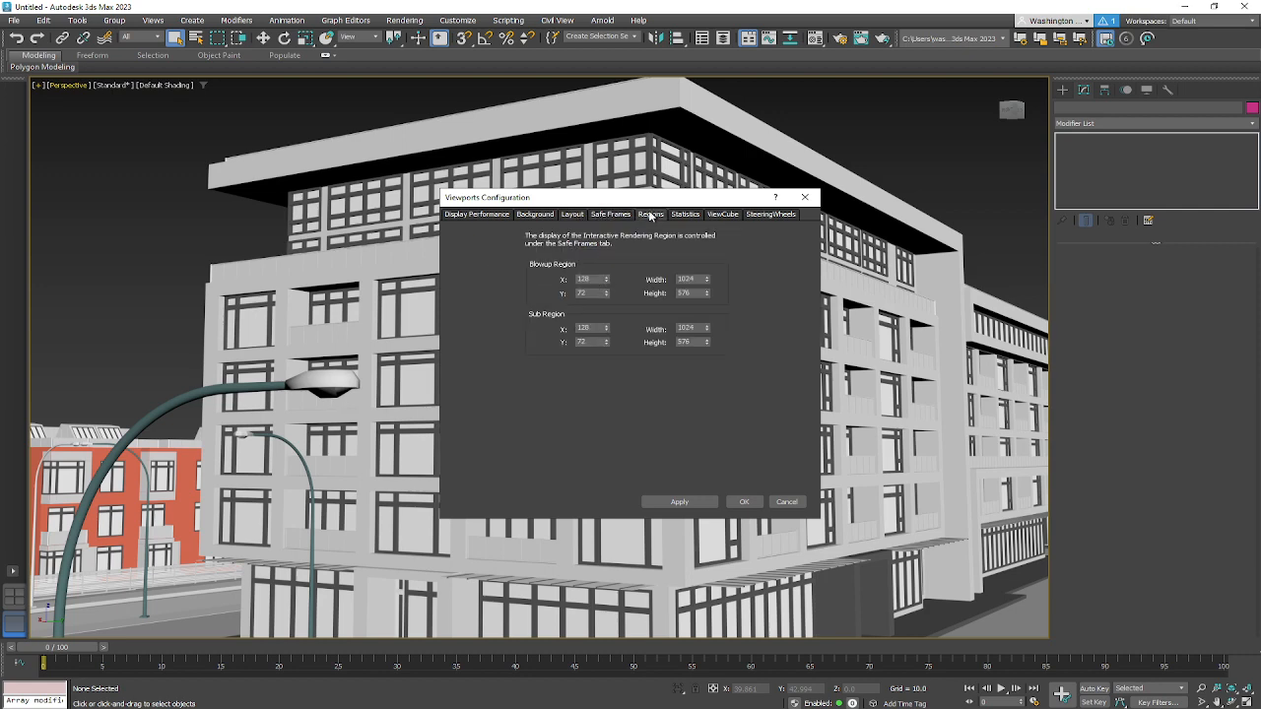
{"action": "left_click", "coordinate": [685, 214]}
{"action": "left_click", "coordinate": [722, 215]}
{"action": "left_click", "coordinate": [771, 214]}
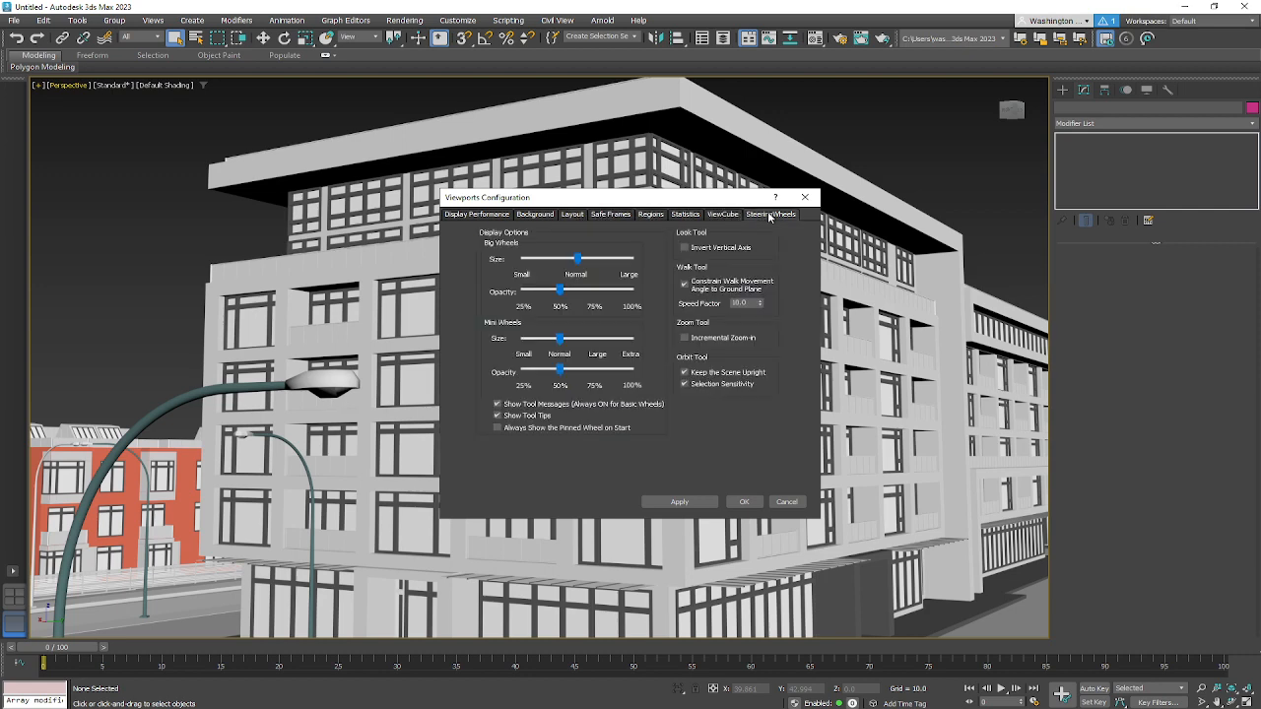
{"action": "left_click", "coordinate": [471, 215]}
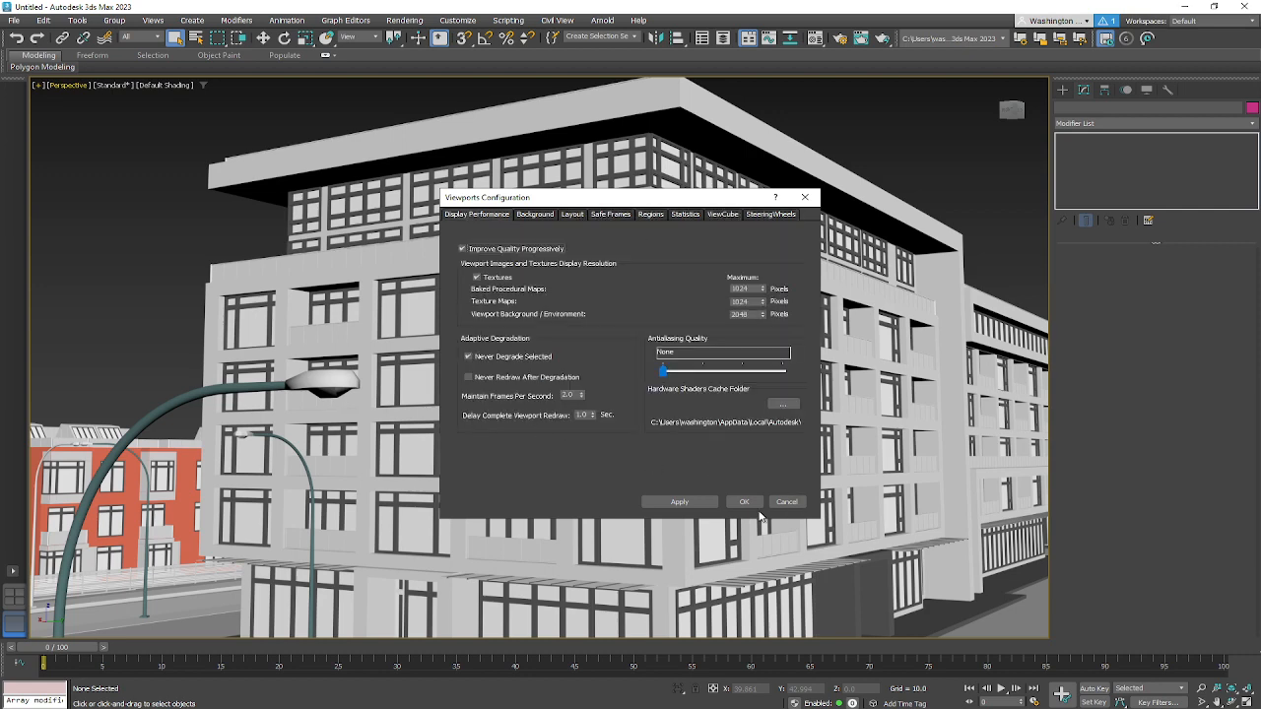
{"action": "left_click", "coordinate": [788, 502]}
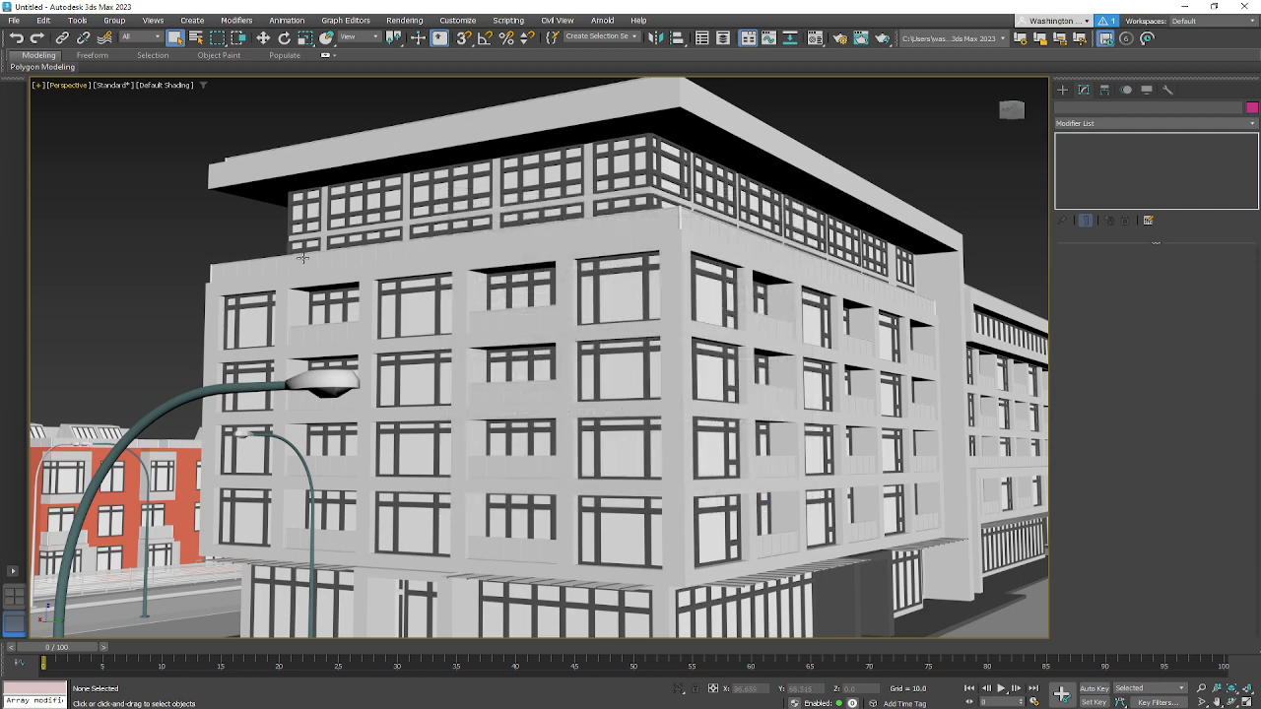
Step: Set the Perspective viewport's default lighting to 2 Default Lights in the active viewport settings
{"action": "left_click", "coordinate": [154, 86]}
{"action": "left_click", "coordinate": [192, 276]}
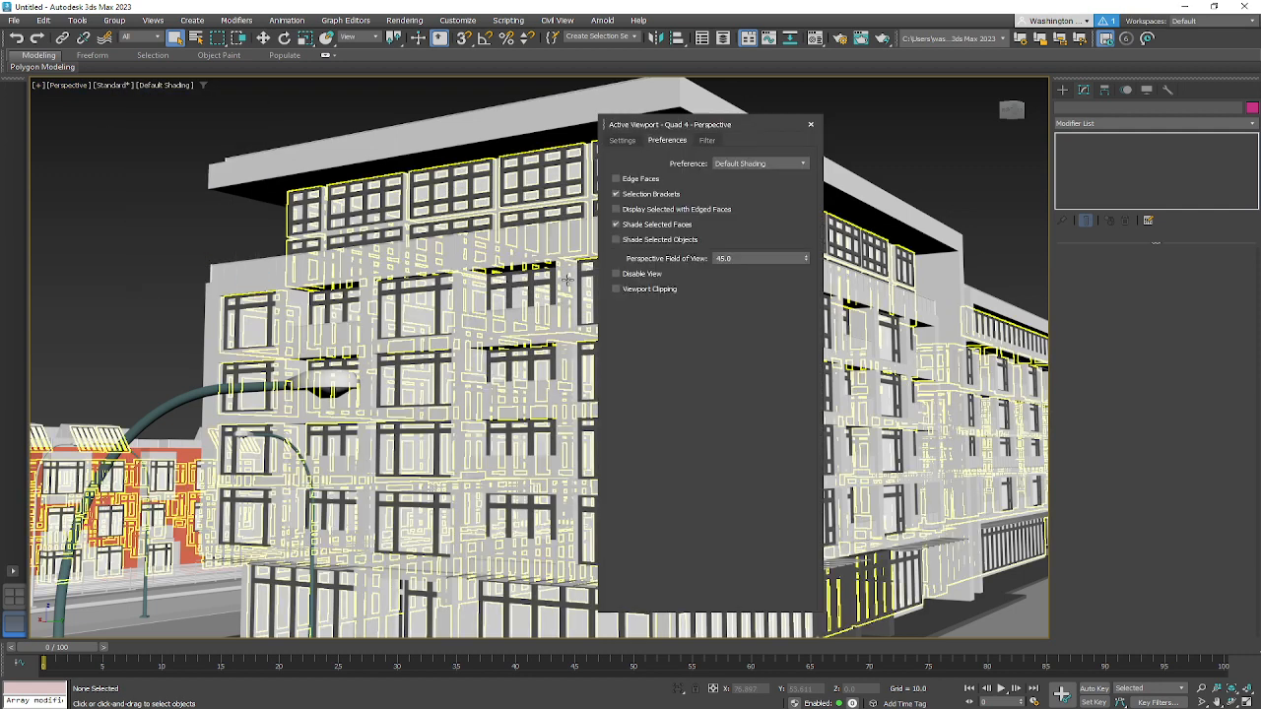
{"action": "left_click", "coordinate": [625, 141]}
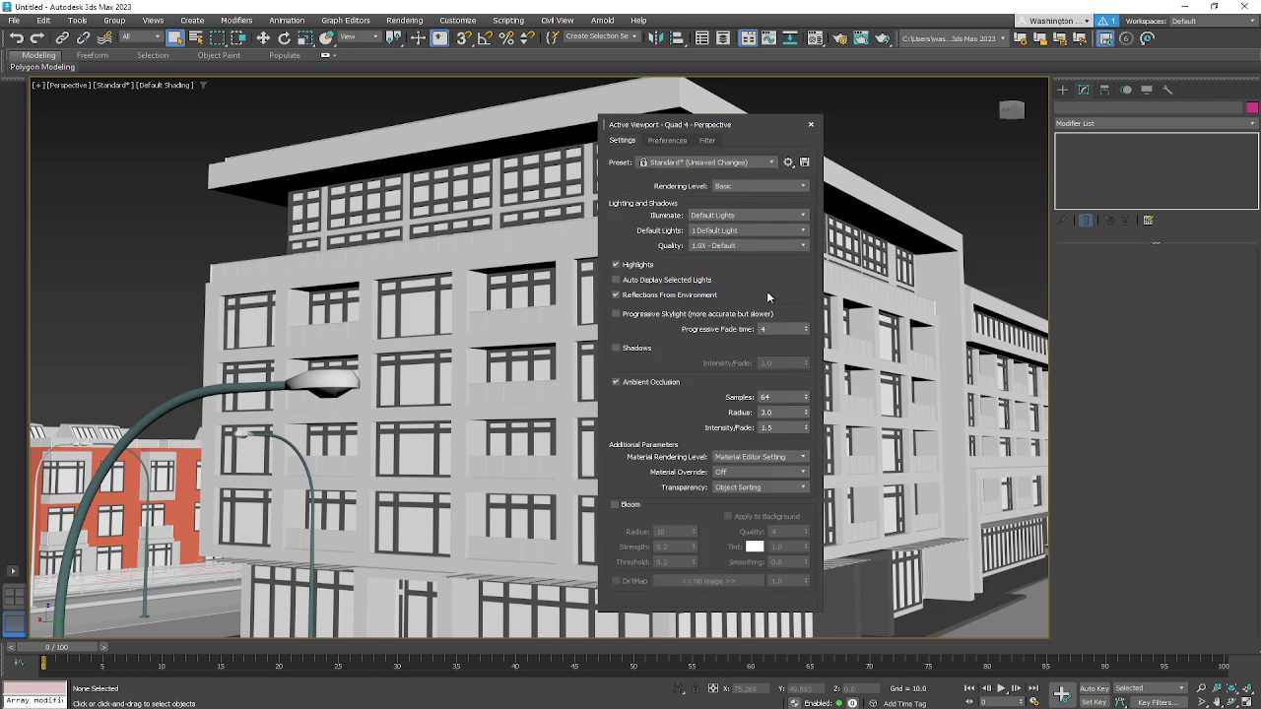
{"action": "left_click", "coordinate": [753, 230]}
{"action": "left_click", "coordinate": [738, 253]}
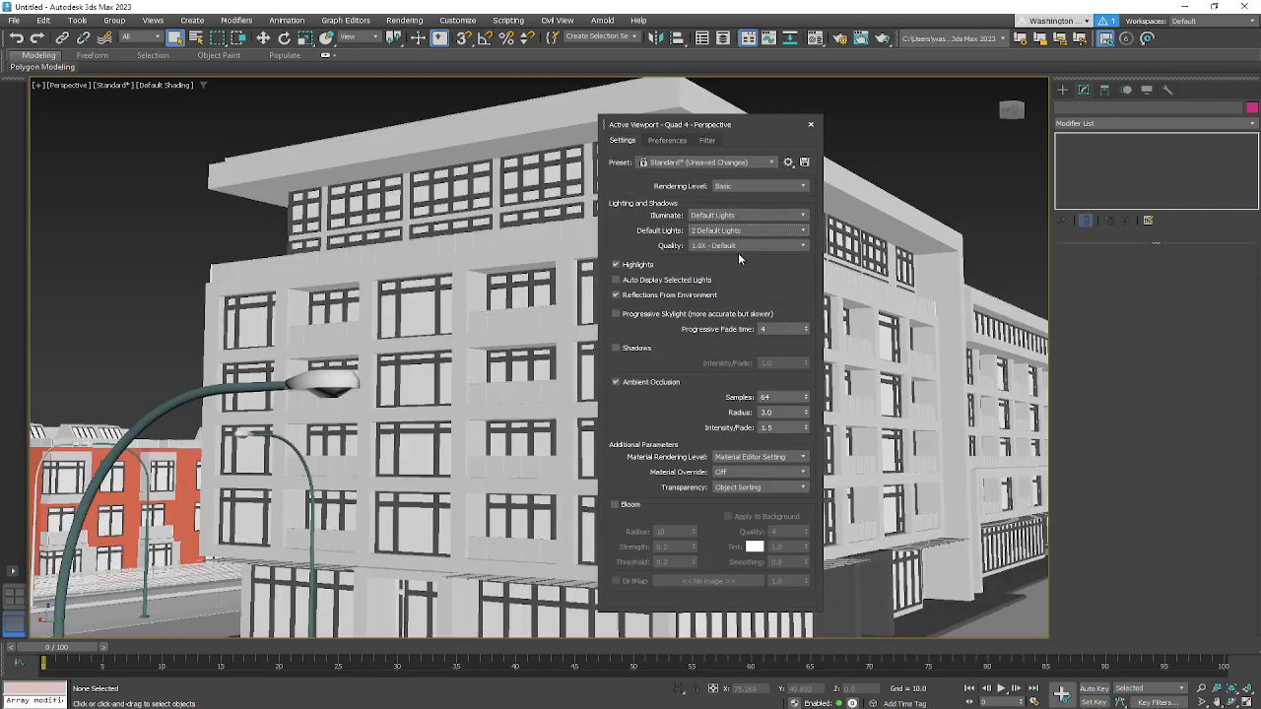
{"action": "left_click", "coordinate": [811, 124]}
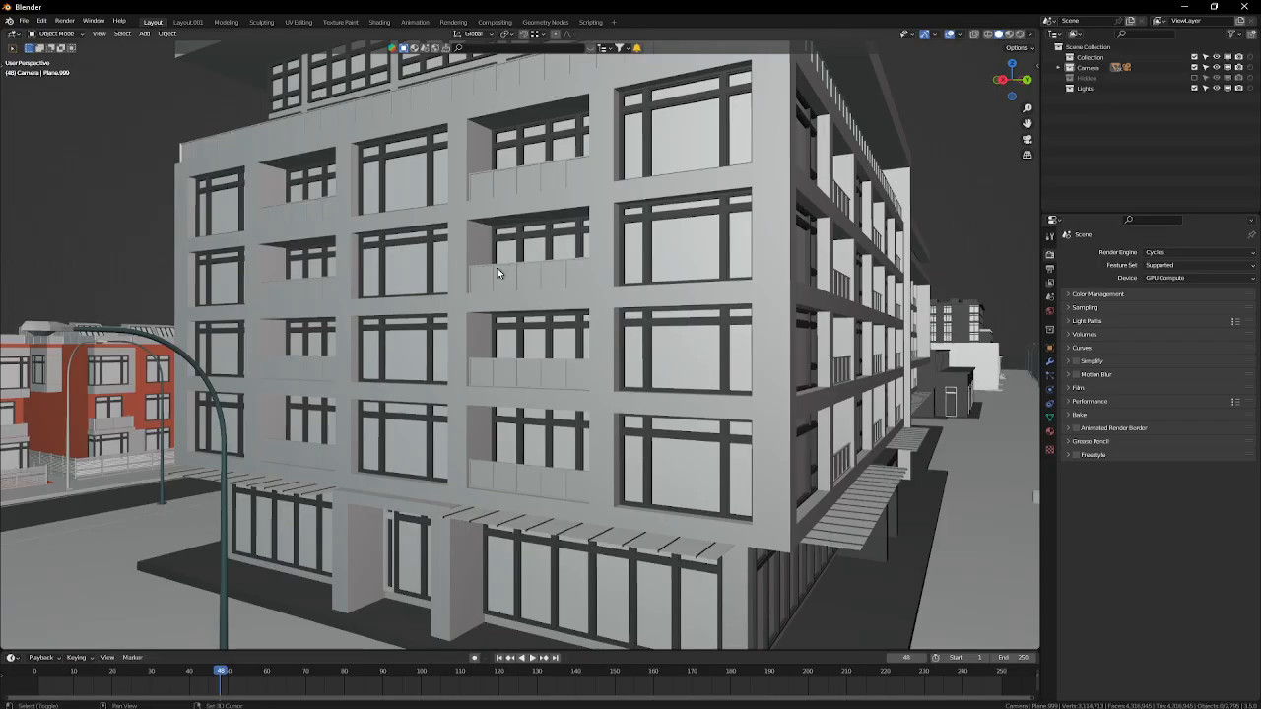
Step: Review the apartment block in Blender, switch back to 3ds Max and set the Perspective viewport to DX Mode
{"action": "middle_click_drag", "start_coordinate": [498, 273], "coordinate": [477, 359]}
{"action": "scroll", "coordinate": [469, 353], "scroll_direction": "down", "scroll_amount": 2}
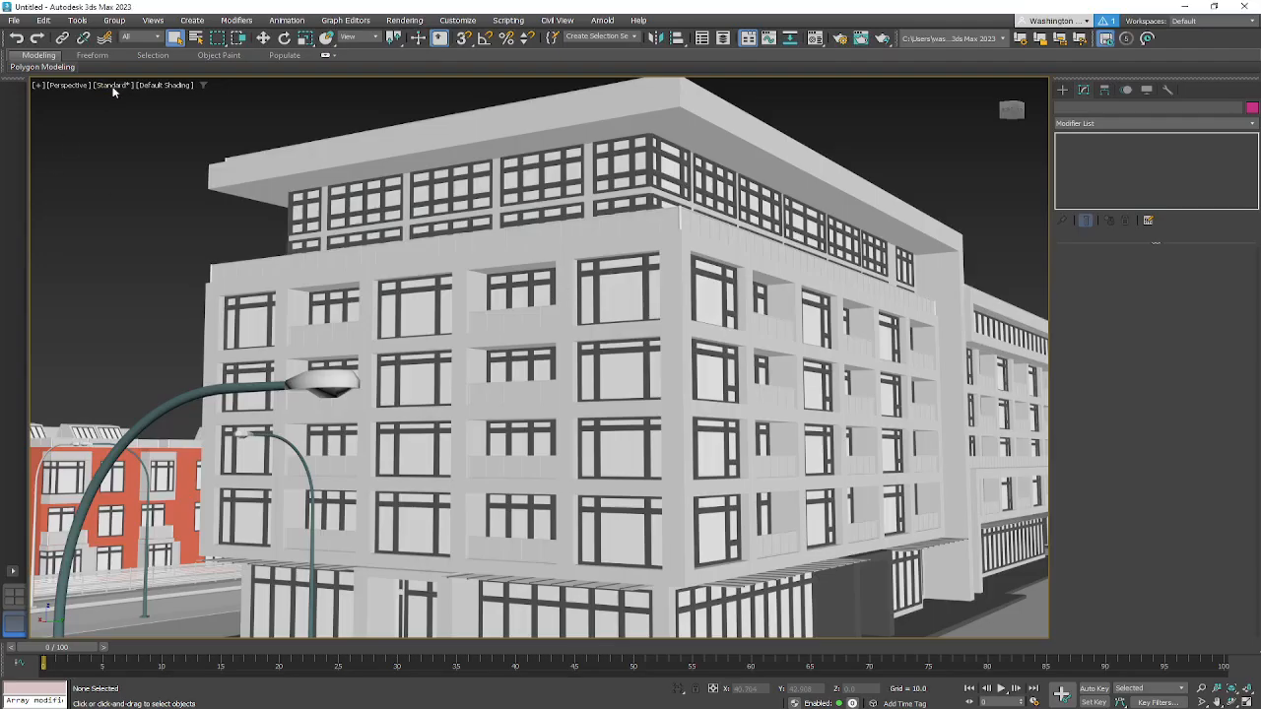
{"action": "left_click", "coordinate": [116, 86]}
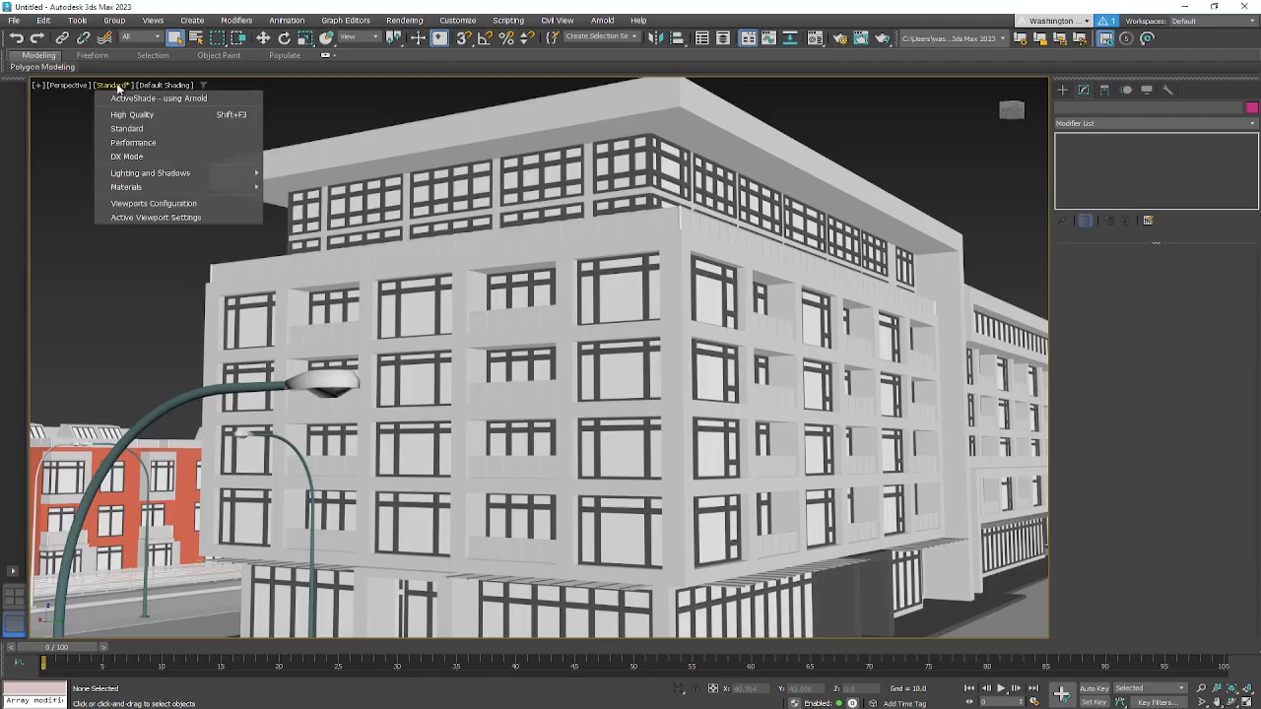
{"action": "left_click", "coordinate": [133, 158]}
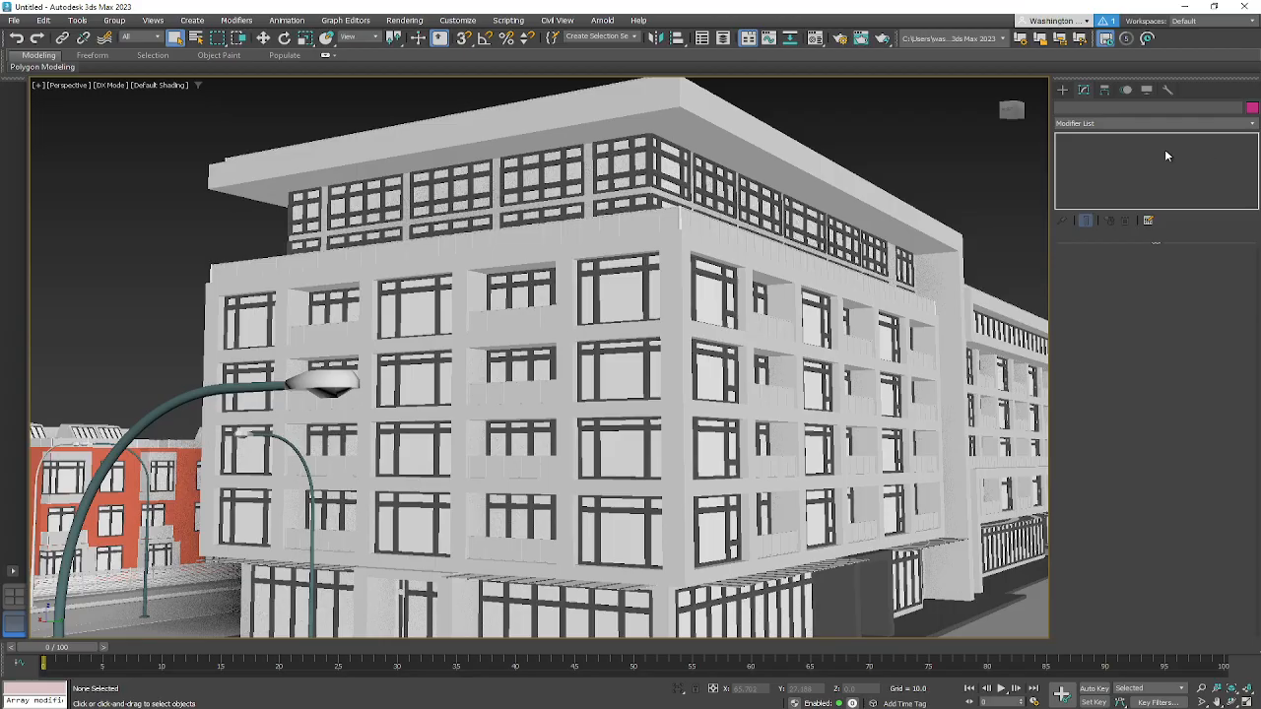
{"action": "middle_click_drag", "start_coordinate": [687, 522], "coordinate": [569, 88]}
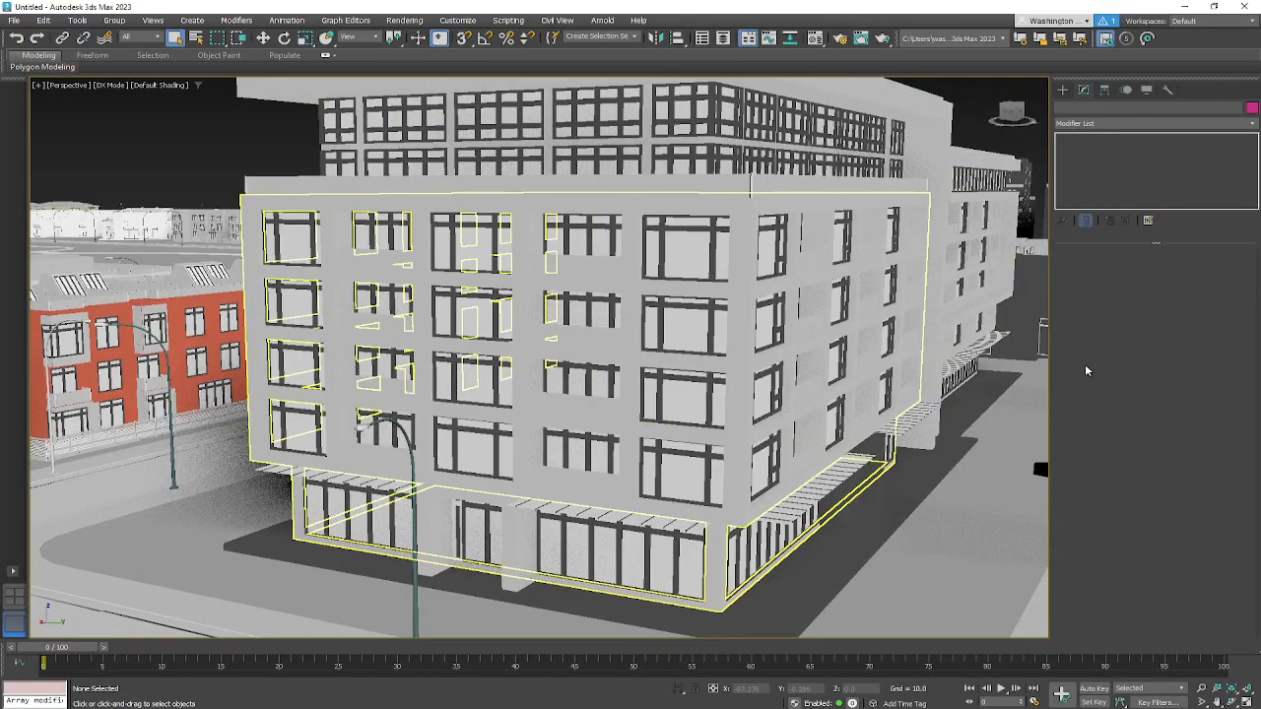
Step: With the viewport in DX Mode, review the Viewports Configuration pages again, including Statistics and ViewCube, and close the settings
{"action": "left_click", "coordinate": [112, 87]}
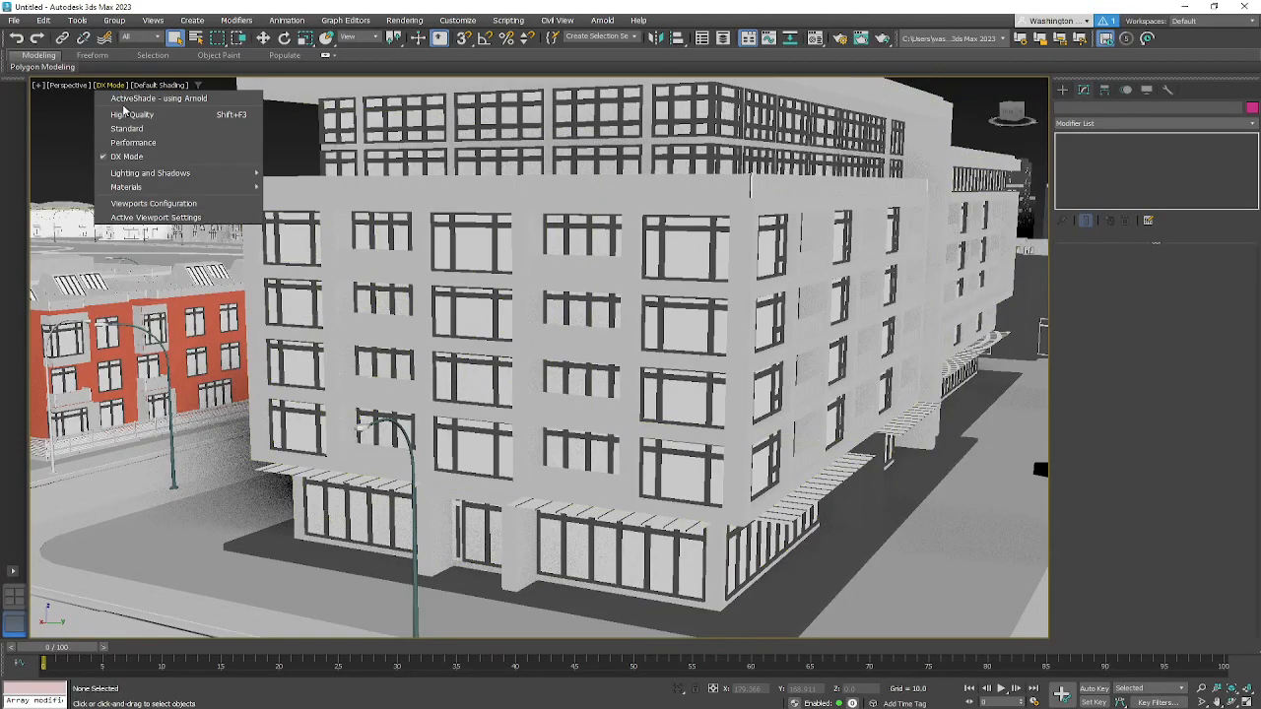
{"action": "left_click", "coordinate": [154, 204]}
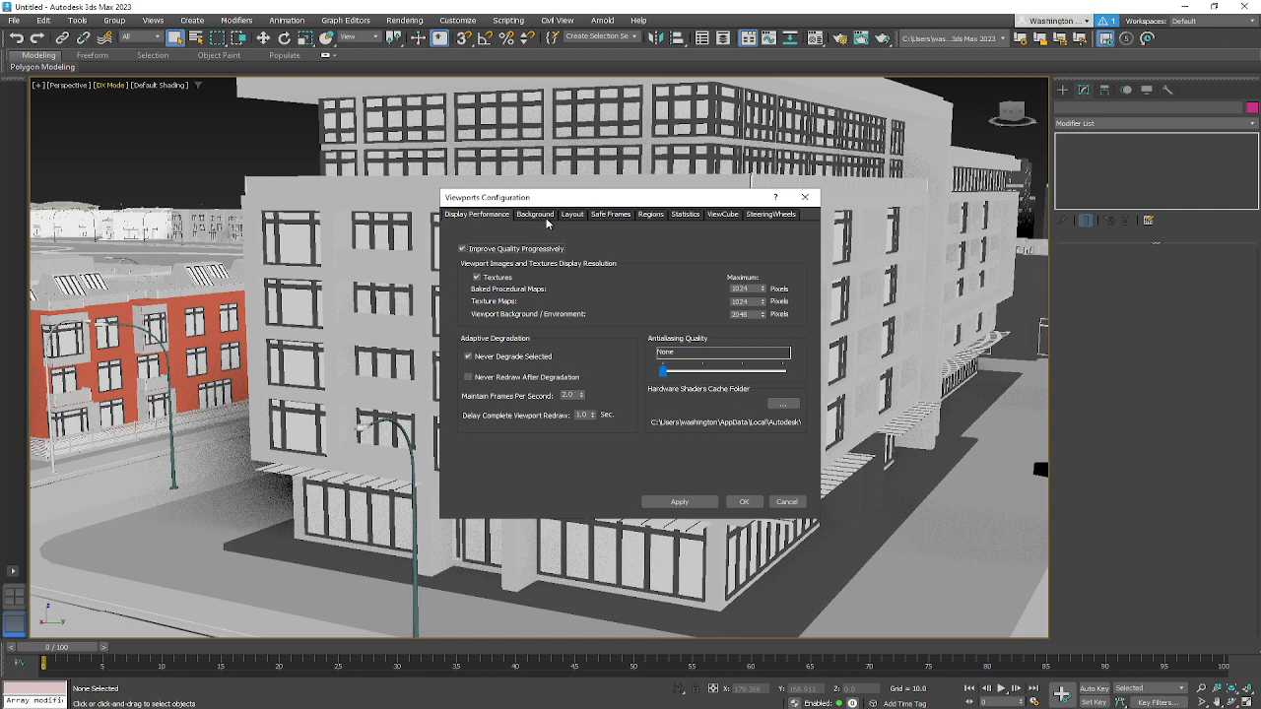
{"action": "left_click", "coordinate": [536, 215]}
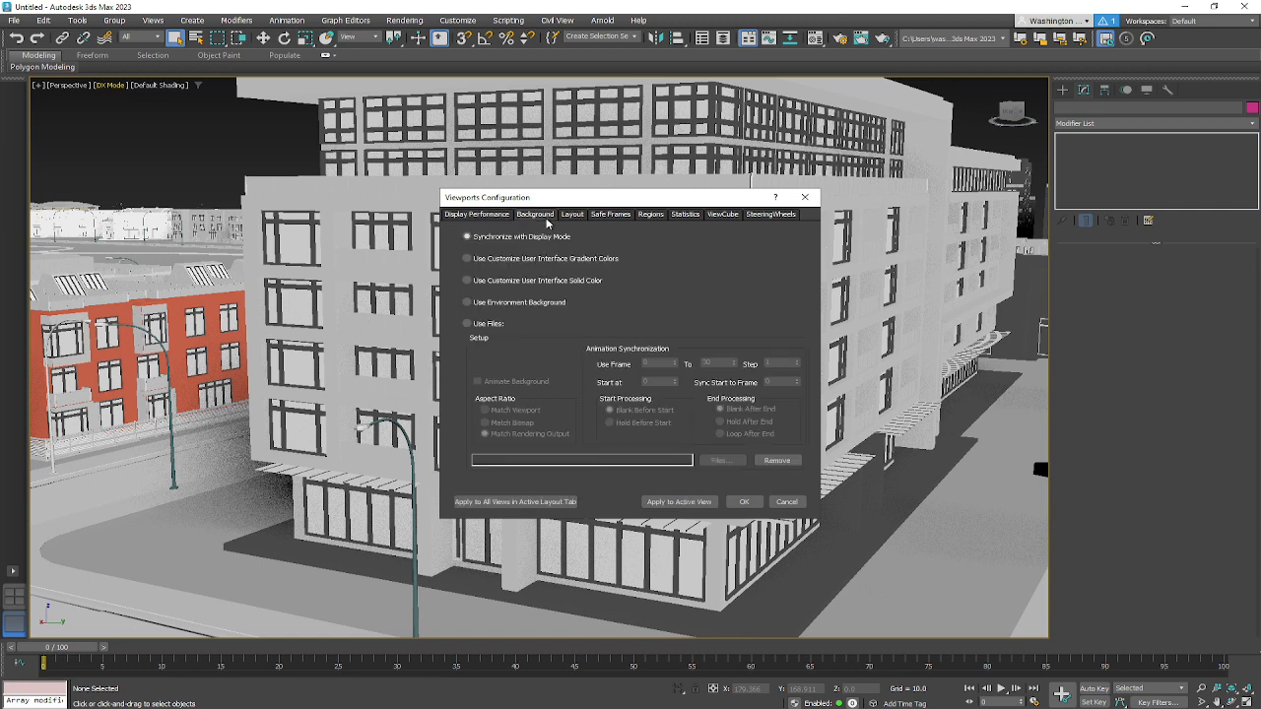
{"action": "left_click", "coordinate": [573, 215]}
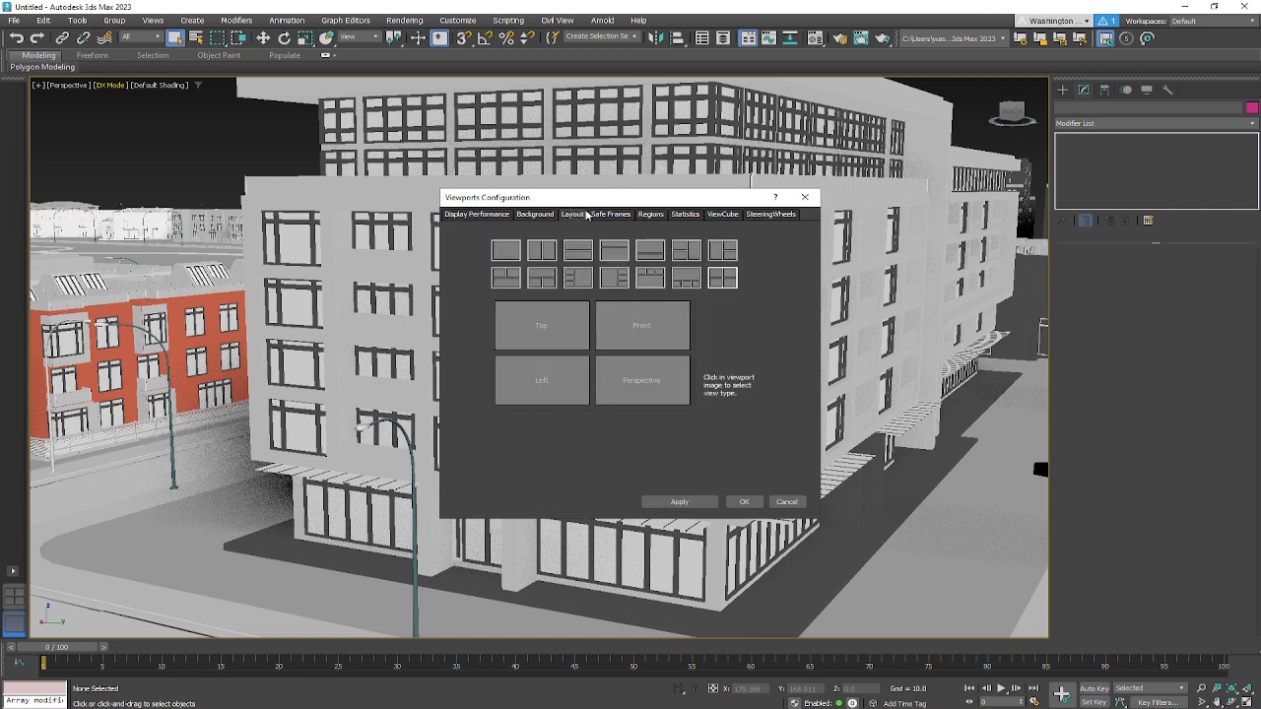
{"action": "left_click", "coordinate": [607, 217]}
{"action": "left_click", "coordinate": [650, 217]}
{"action": "left_click", "coordinate": [687, 215]}
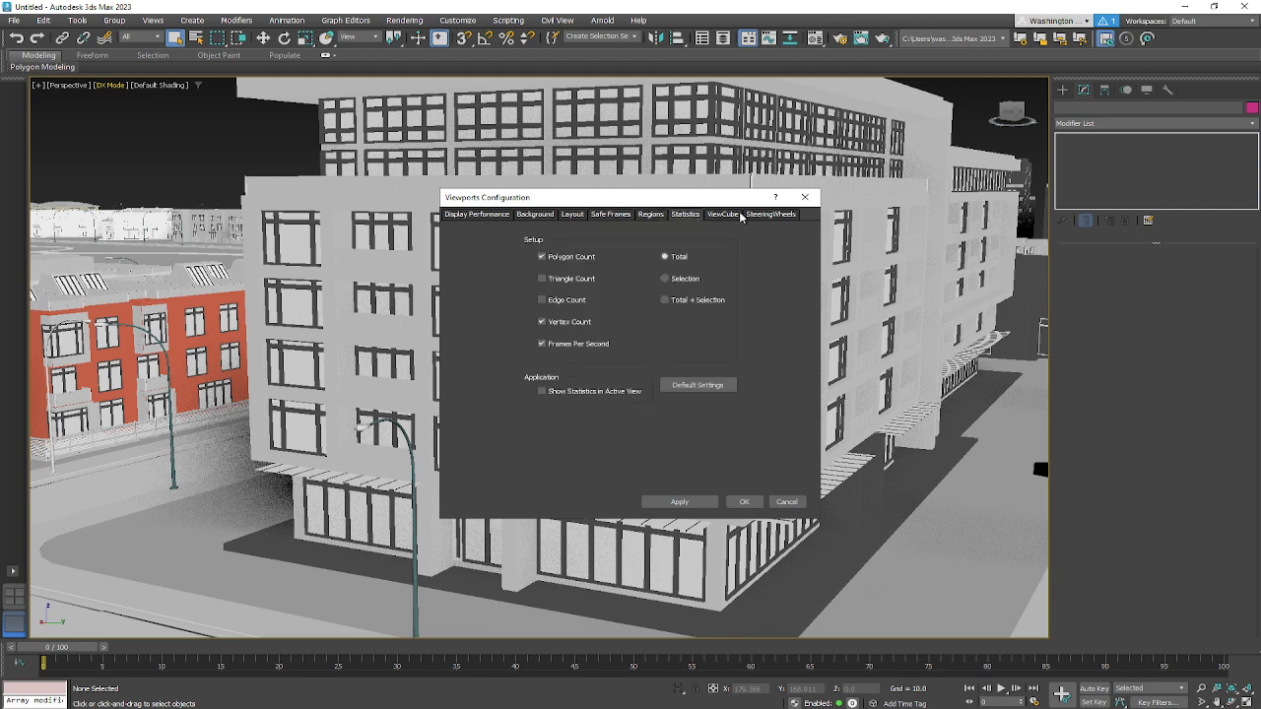
{"action": "left_click", "coordinate": [749, 215]}
{"action": "left_click", "coordinate": [726, 216]}
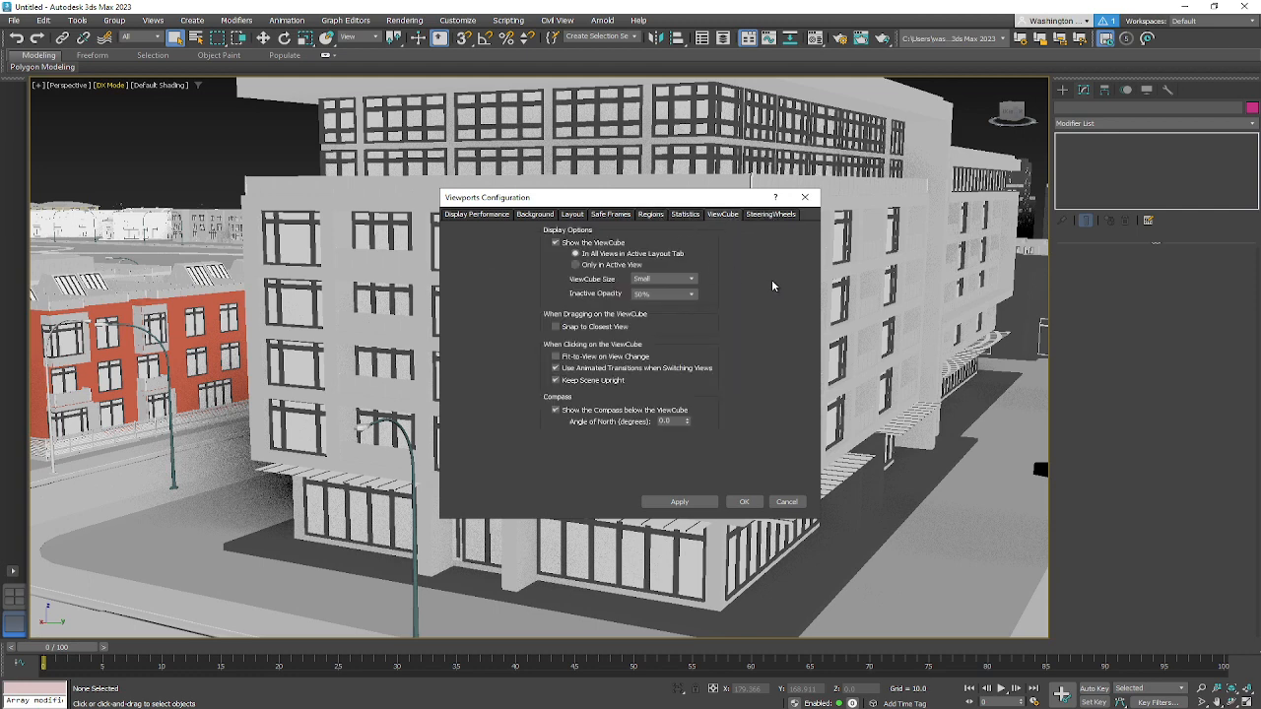
{"action": "left_click", "coordinate": [458, 216]}
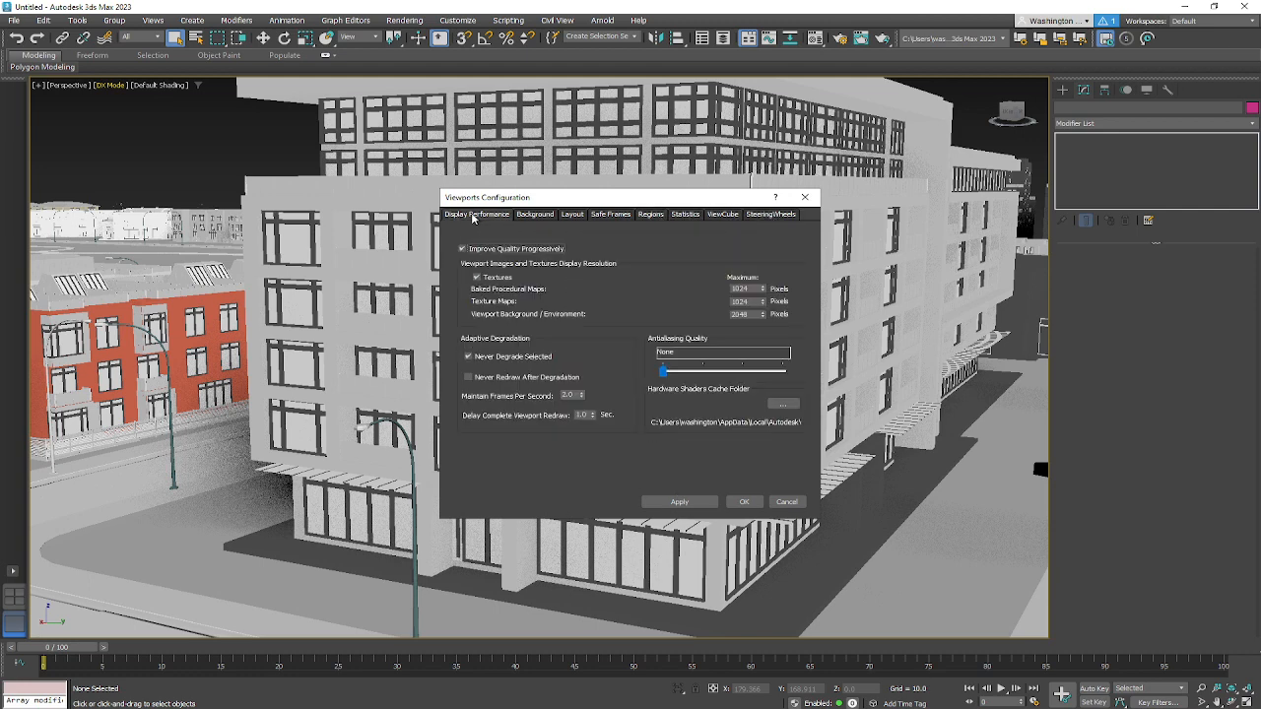
{"action": "left_click", "coordinate": [805, 198]}
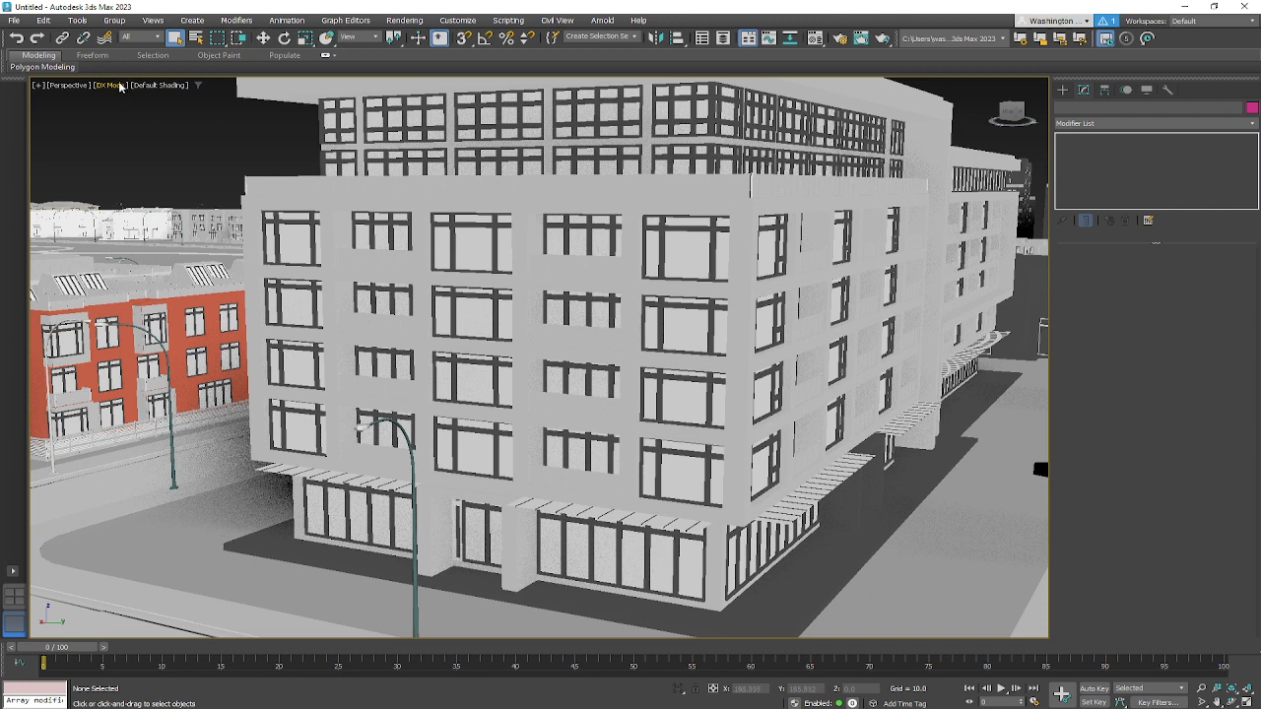
Step: Review the shading and rendering mode options for the Perspective viewport, then its Preferences and DX Mode settings
{"action": "left_click", "coordinate": [154, 87]}
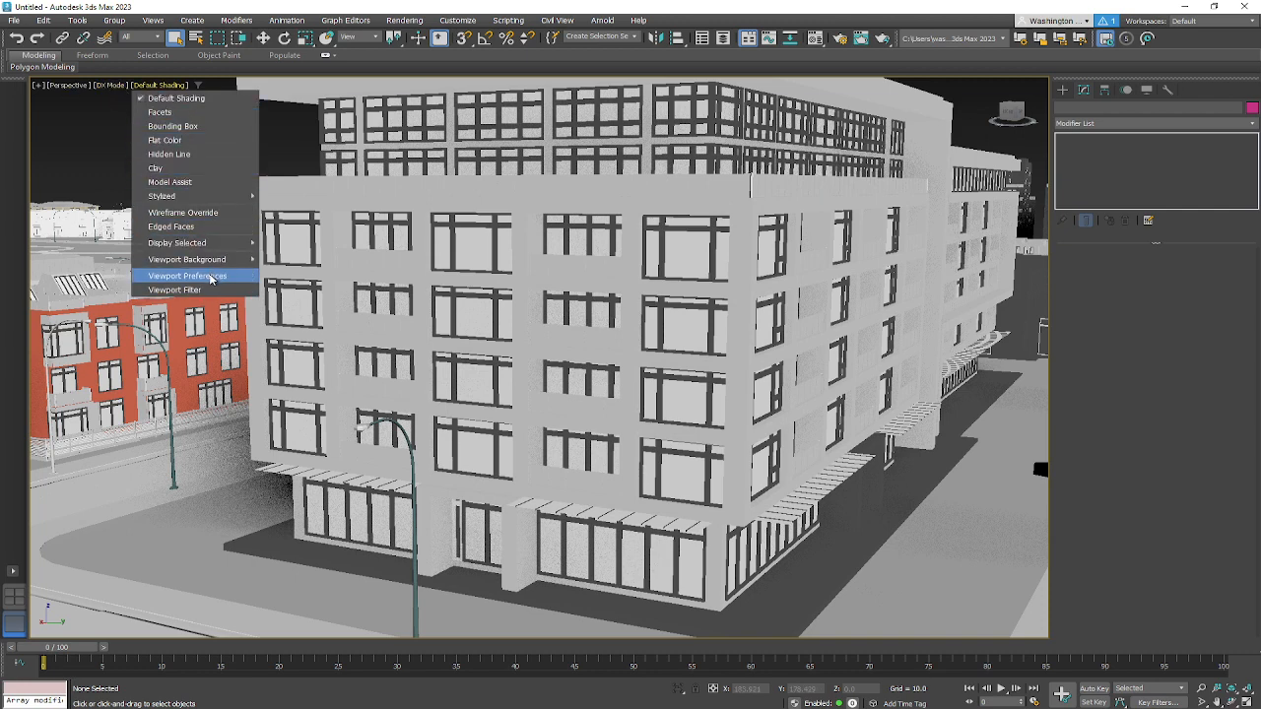
{"action": "left_click", "coordinate": [115, 85]}
{"action": "left_click", "coordinate": [115, 86]}
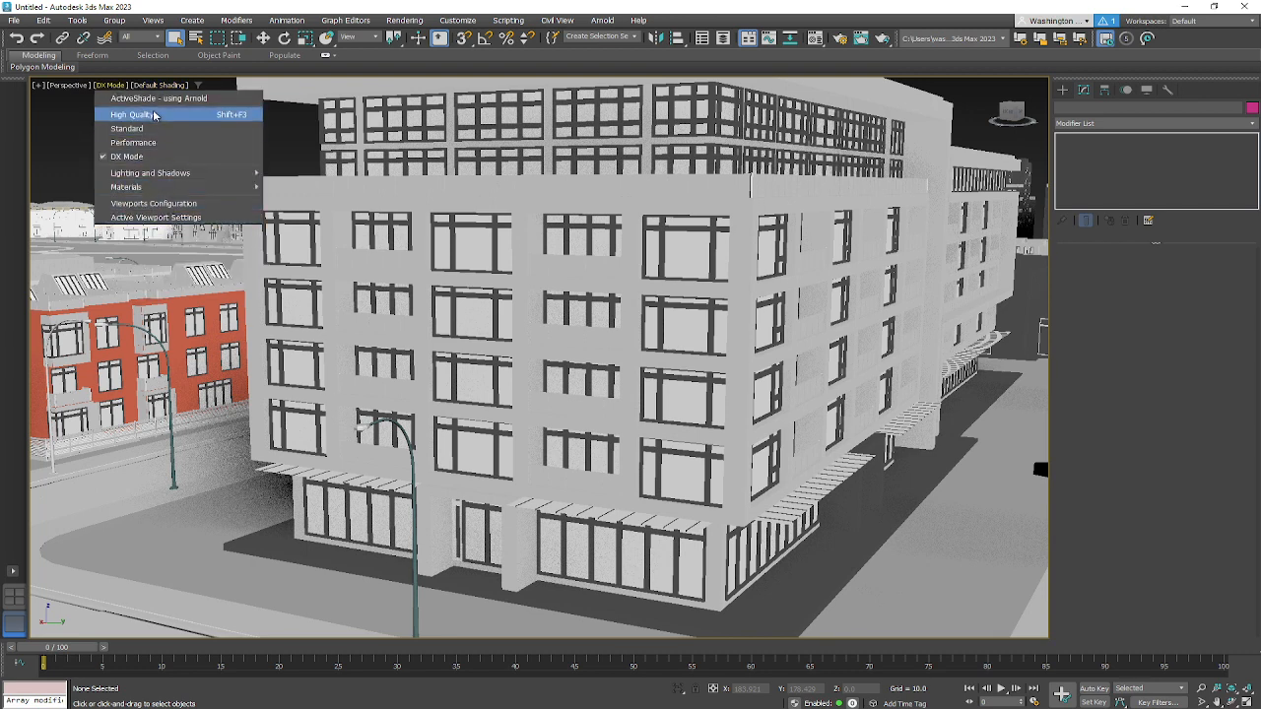
{"action": "left_click", "coordinate": [160, 87]}
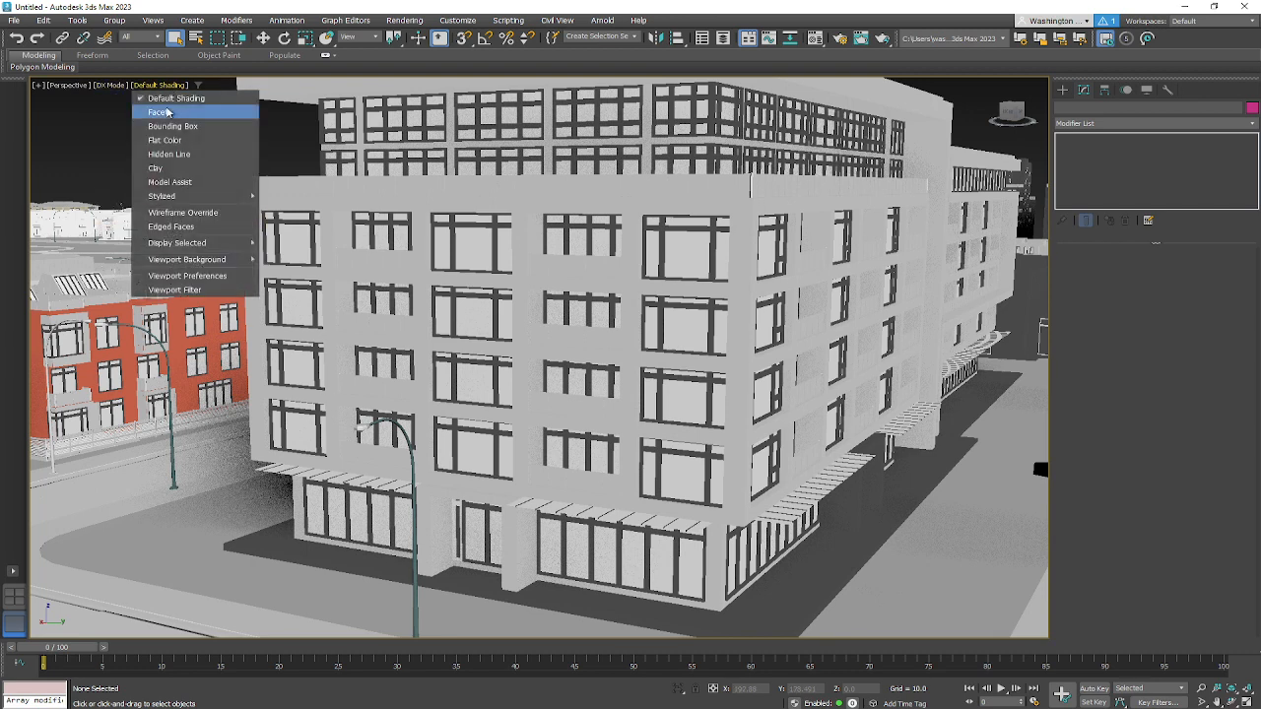
{"action": "left_click", "coordinate": [170, 87]}
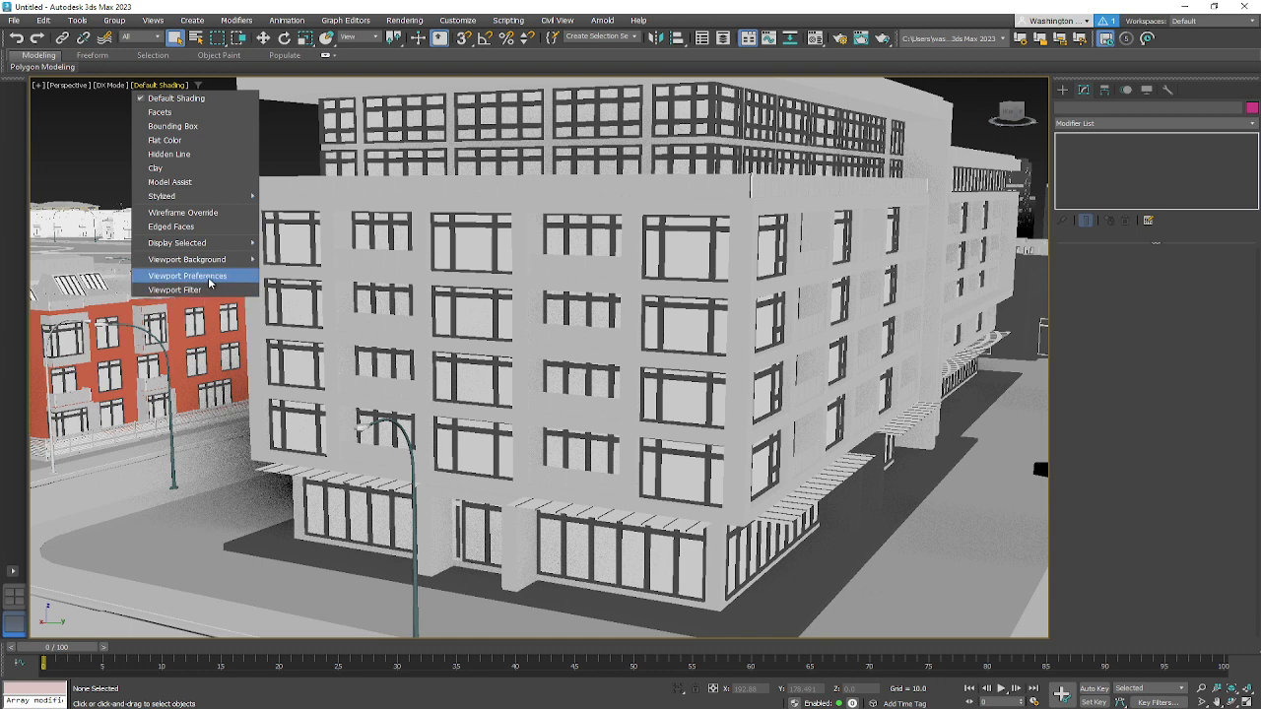
{"action": "left_click", "coordinate": [209, 283]}
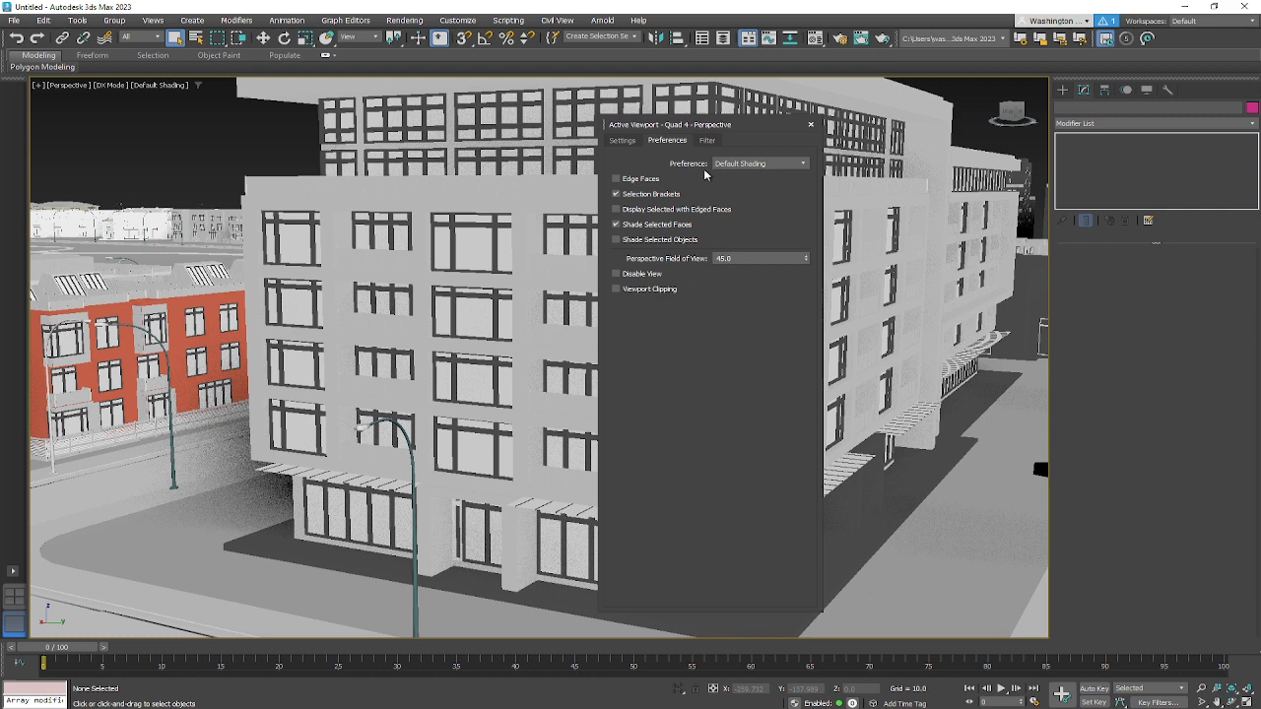
{"action": "left_click", "coordinate": [621, 141]}
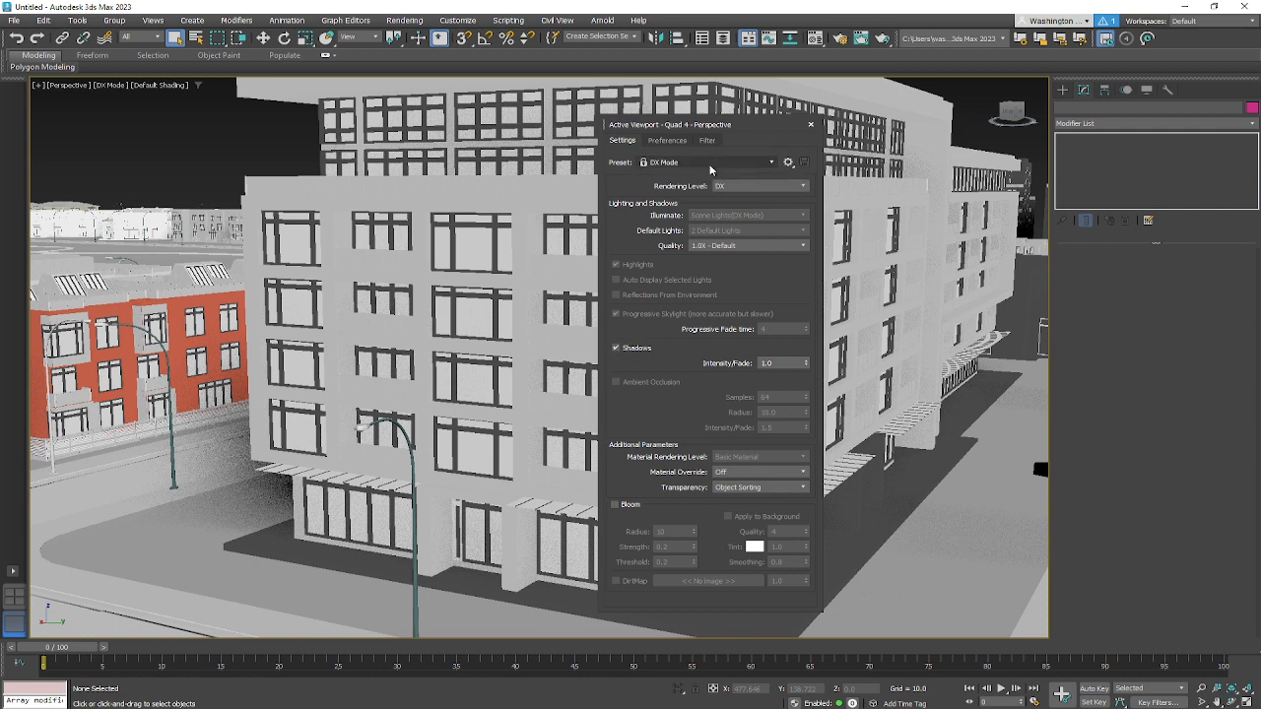
Step: Set the Perspective viewport to the Standard preset with Ambient Occlusion enabled and the rendering level at Advanced
{"action": "left_click", "coordinate": [113, 85]}
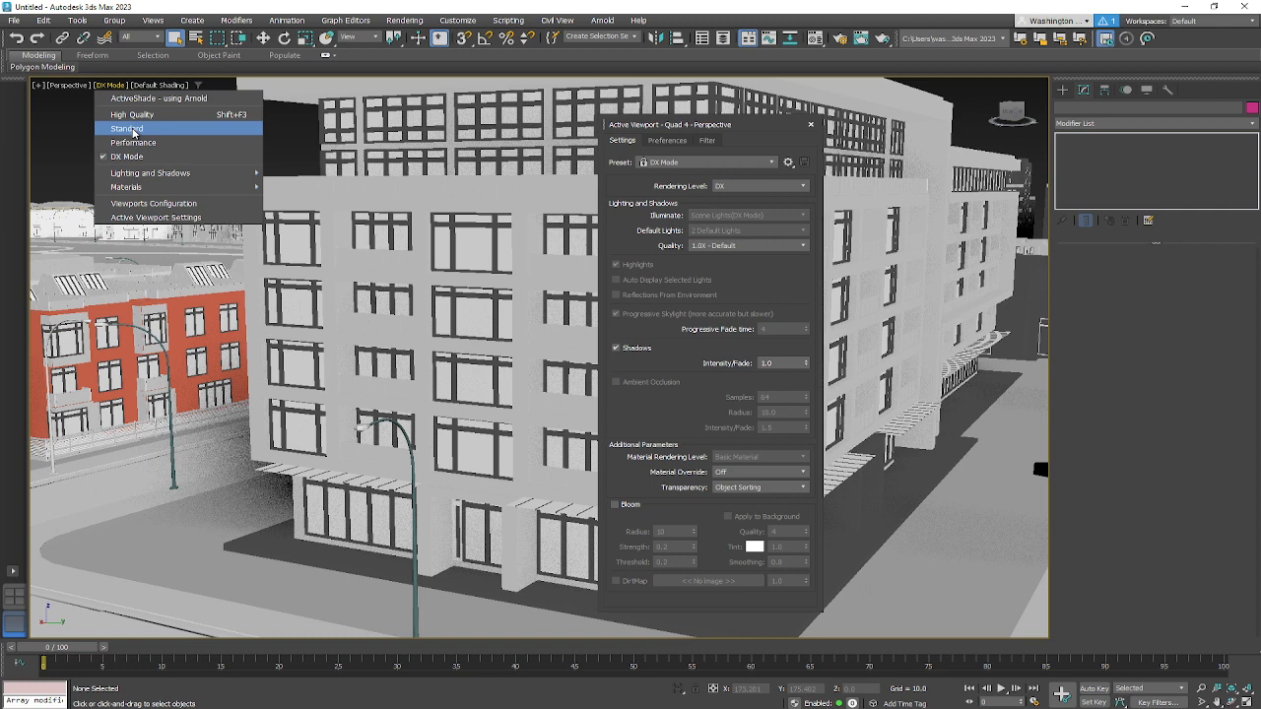
{"action": "left_click", "coordinate": [127, 129]}
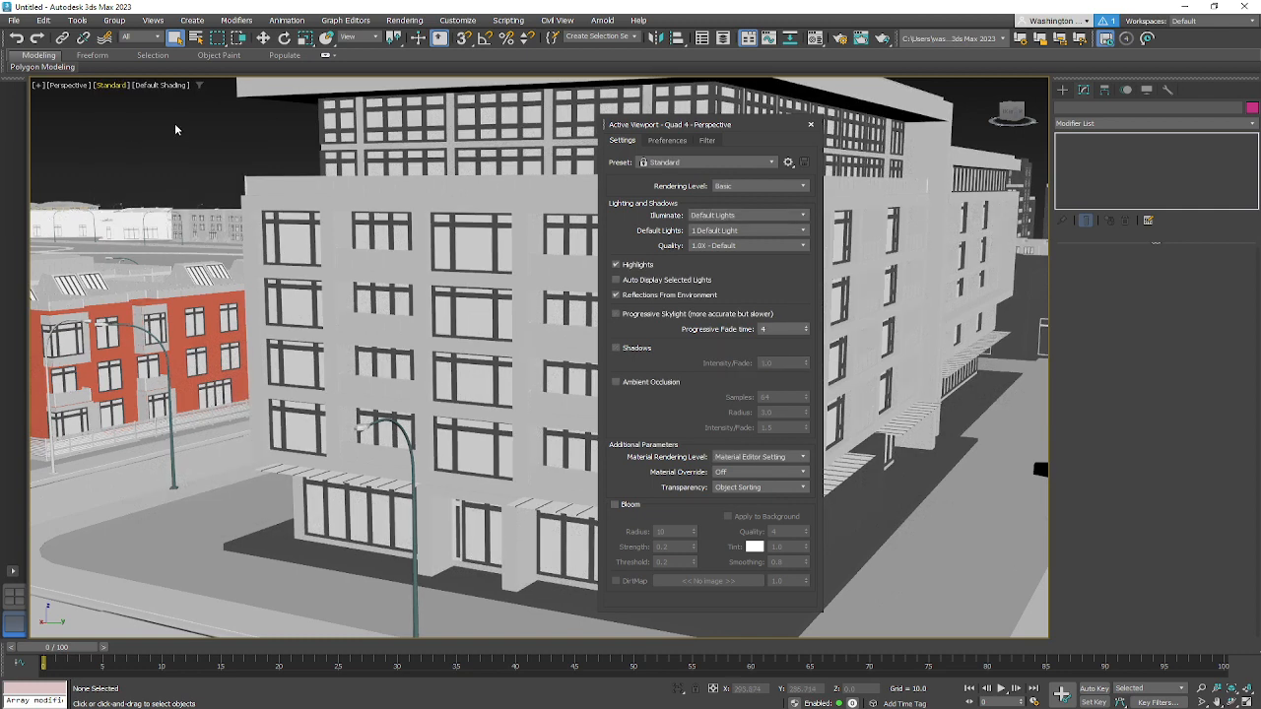
{"action": "left_click", "coordinate": [616, 384]}
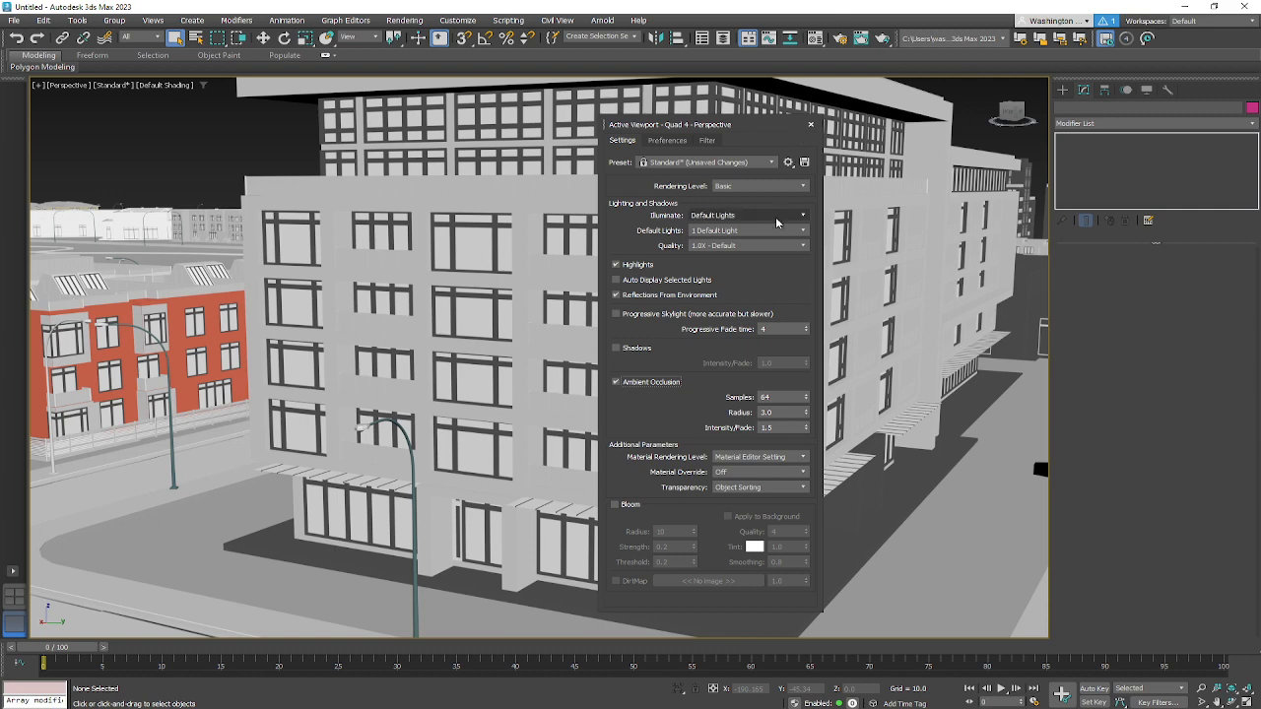
{"action": "left_click", "coordinate": [733, 186]}
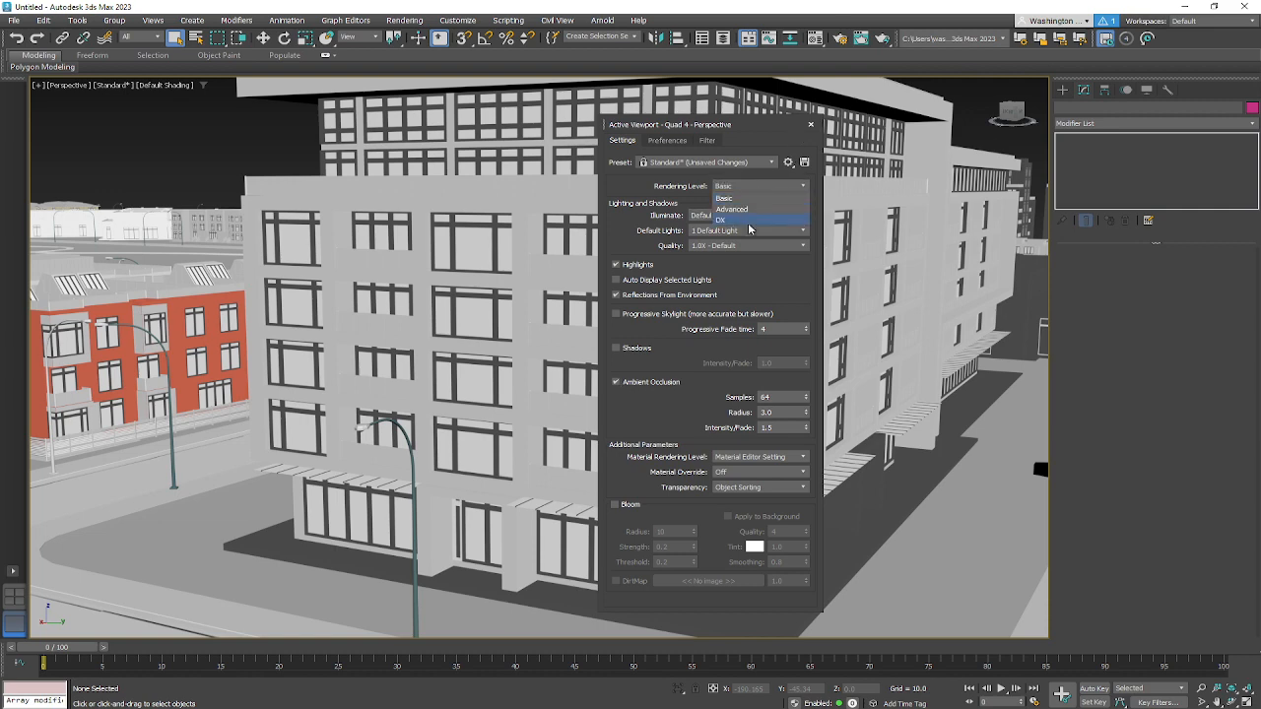
{"action": "left_click", "coordinate": [749, 210]}
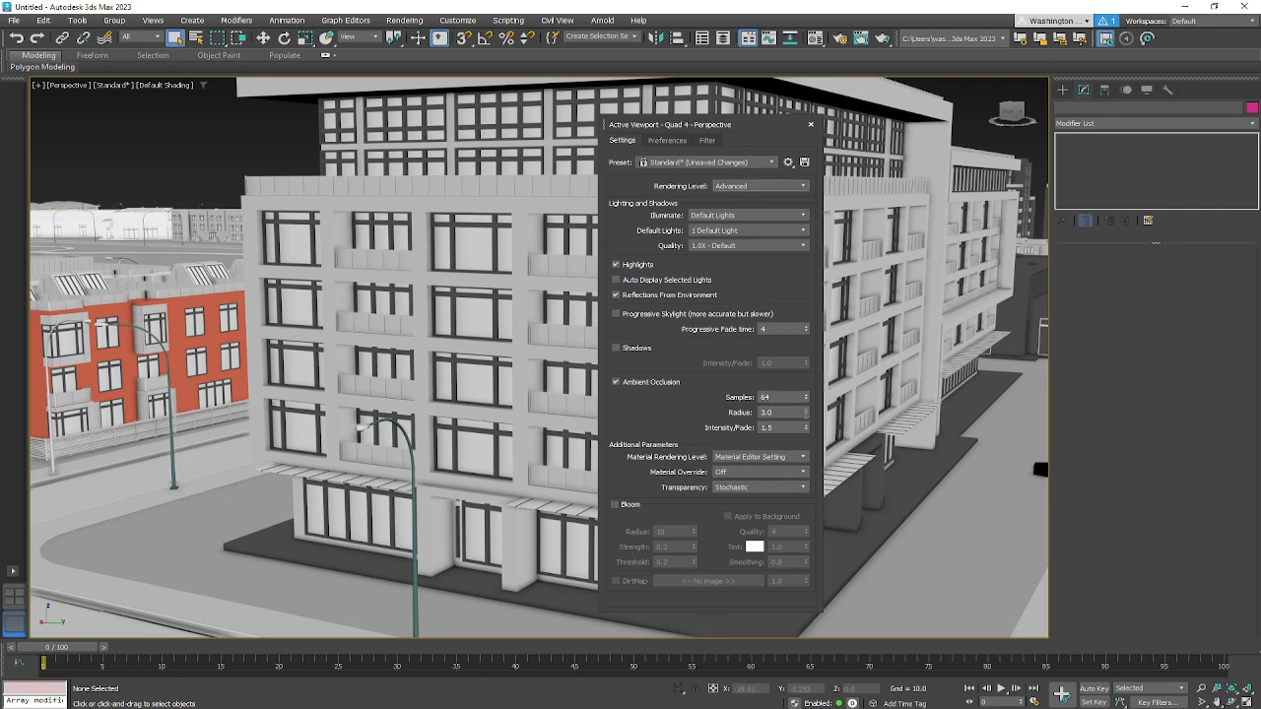
{"action": "left_click_drag", "start_coordinate": [806, 418], "coordinate": [807, 437]}
{"action": "left_click", "coordinate": [811, 124]}
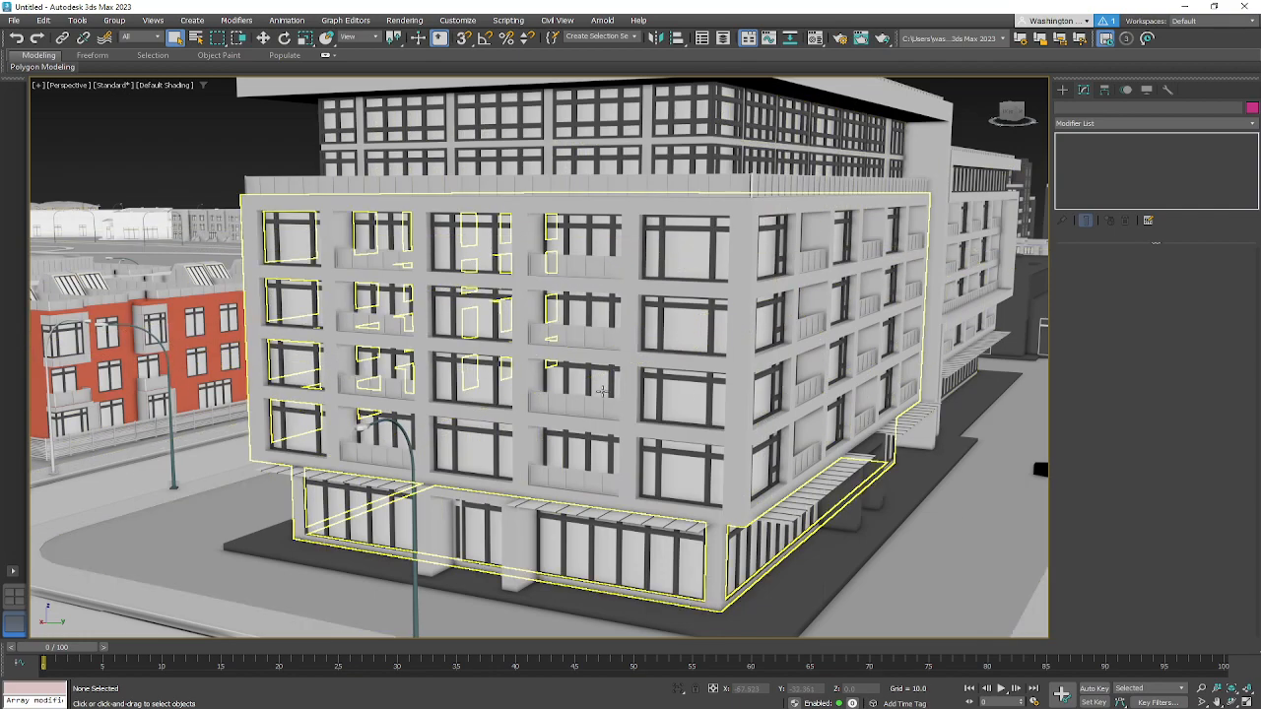
Step: Examine the apartment block's facades, balconies and street level for the ambient occlusion shading
{"action": "middle_click_drag", "start_coordinate": [590, 394], "coordinate": [562, 385]}
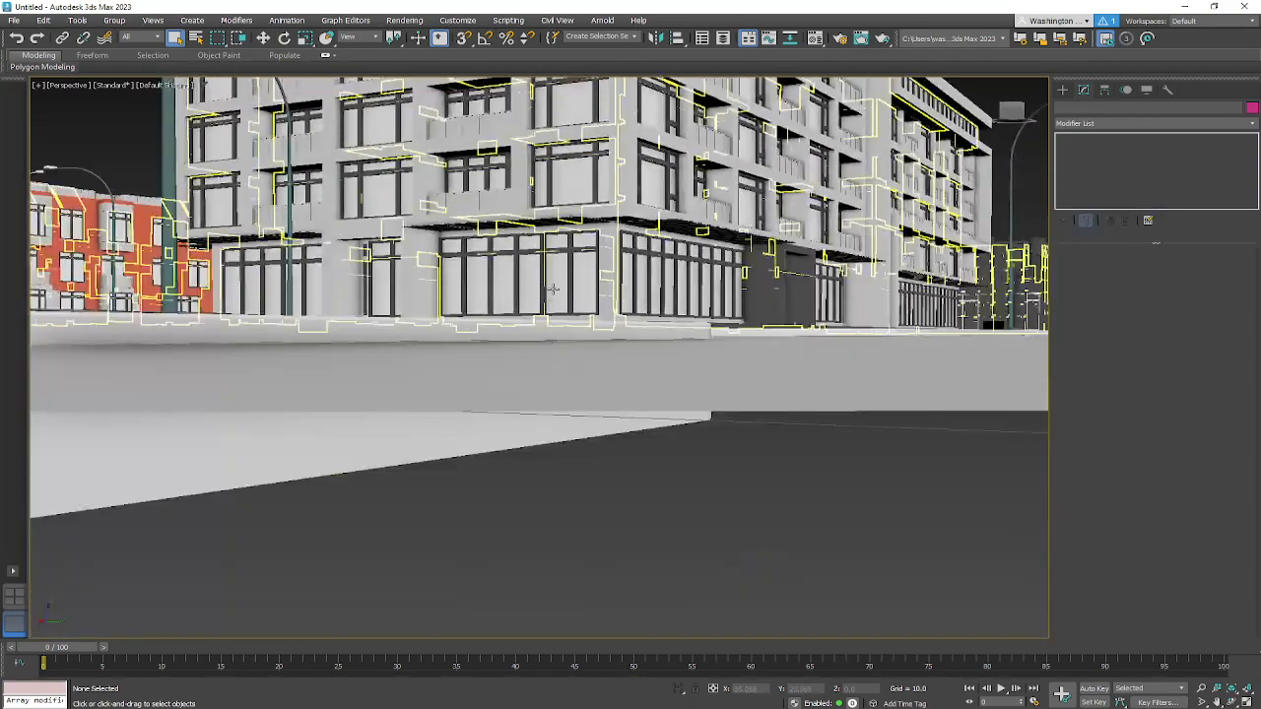
{"action": "middle_click_drag", "start_coordinate": [554, 290], "coordinate": [643, 554]}
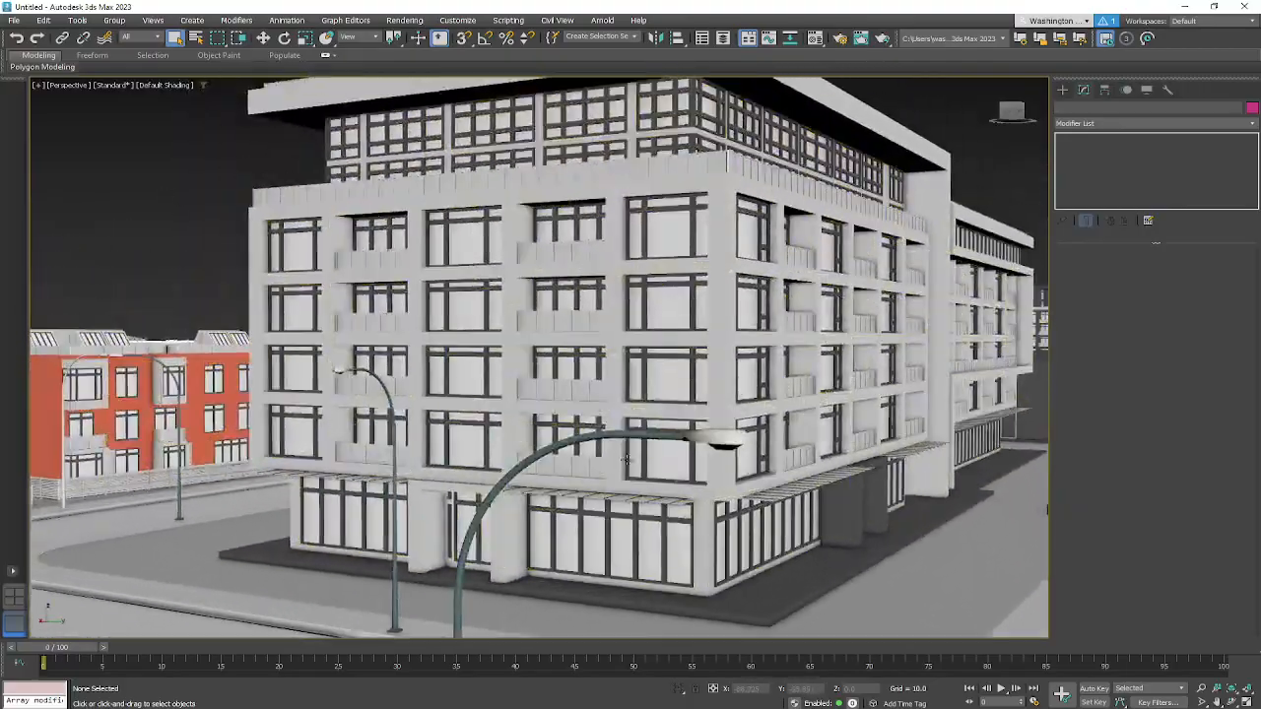
{"action": "middle_click_drag", "start_coordinate": [677, 480], "coordinate": [657, 345]}
{"action": "middle_click_drag", "start_coordinate": [673, 450], "coordinate": [670, 434], "text": "alt"}
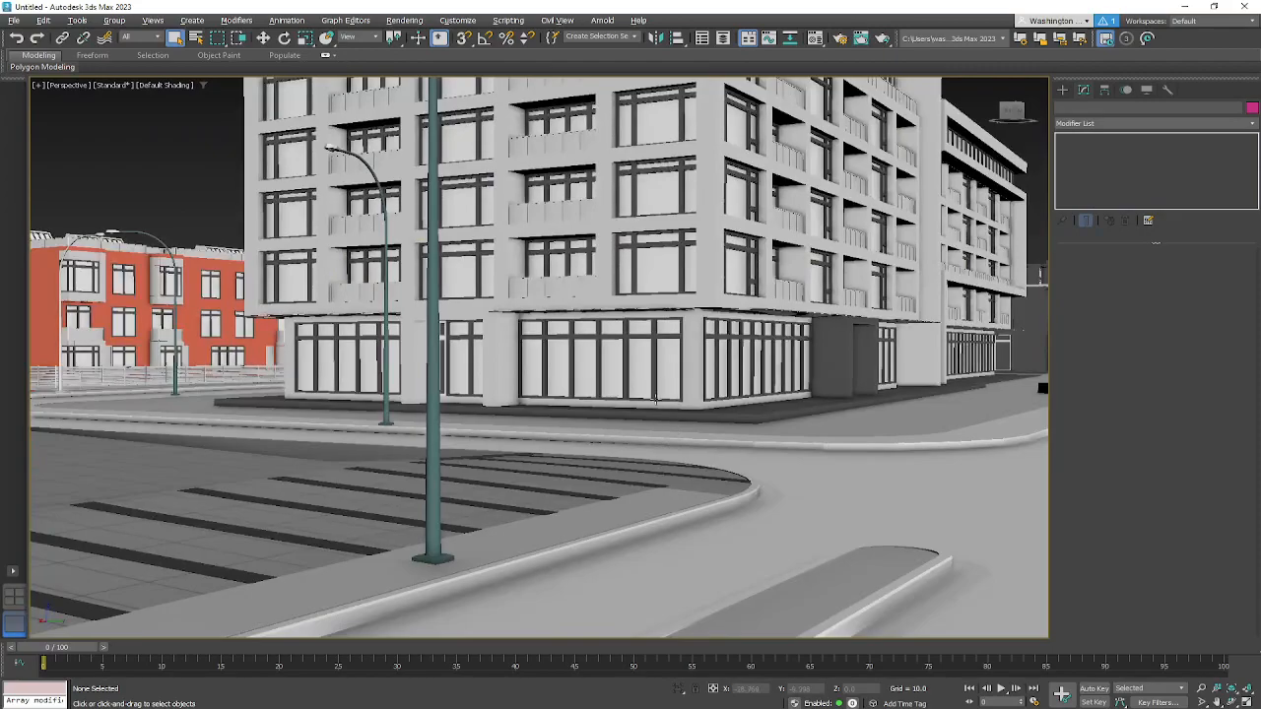
{"action": "middle_click_drag", "start_coordinate": [616, 339], "coordinate": [611, 457]}
{"action": "scroll", "coordinate": [490, 228], "scroll_direction": "up", "scroll_amount": 3}
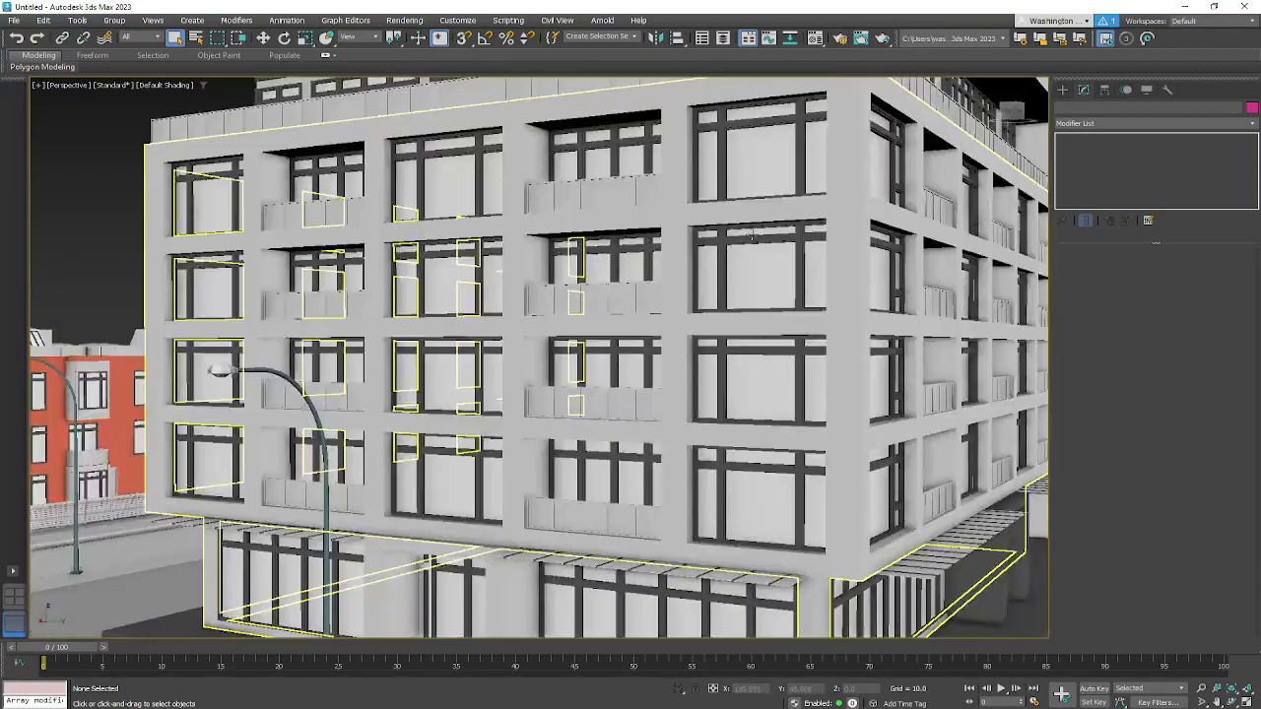
{"action": "scroll", "coordinate": [753, 228], "scroll_direction": "up", "scroll_amount": 5}
{"action": "scroll", "coordinate": [752, 214], "scroll_direction": "down", "scroll_amount": 5}
{"action": "middle_click_drag", "start_coordinate": [751, 219], "coordinate": [754, 338]}
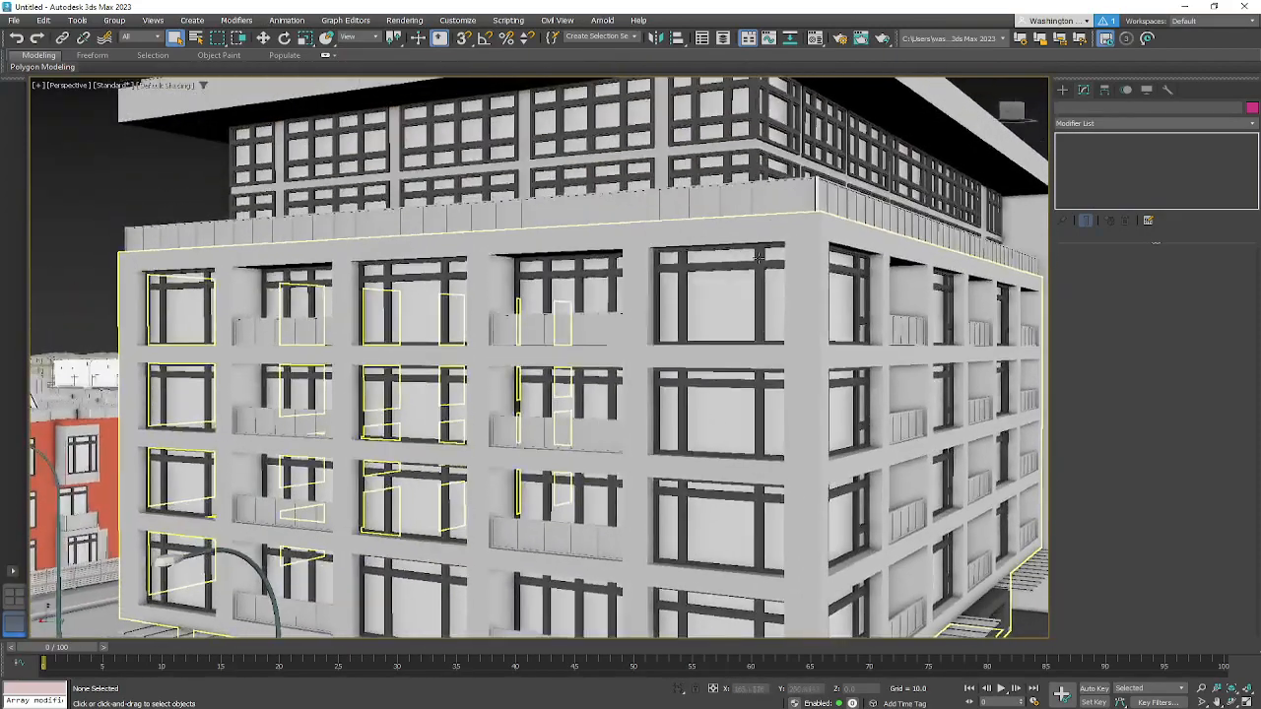
Step: Check the Display Performance page of the Viewports Configuration and the Perspective viewport's view options without changing anything
{"action": "left_click", "coordinate": [114, 86]}
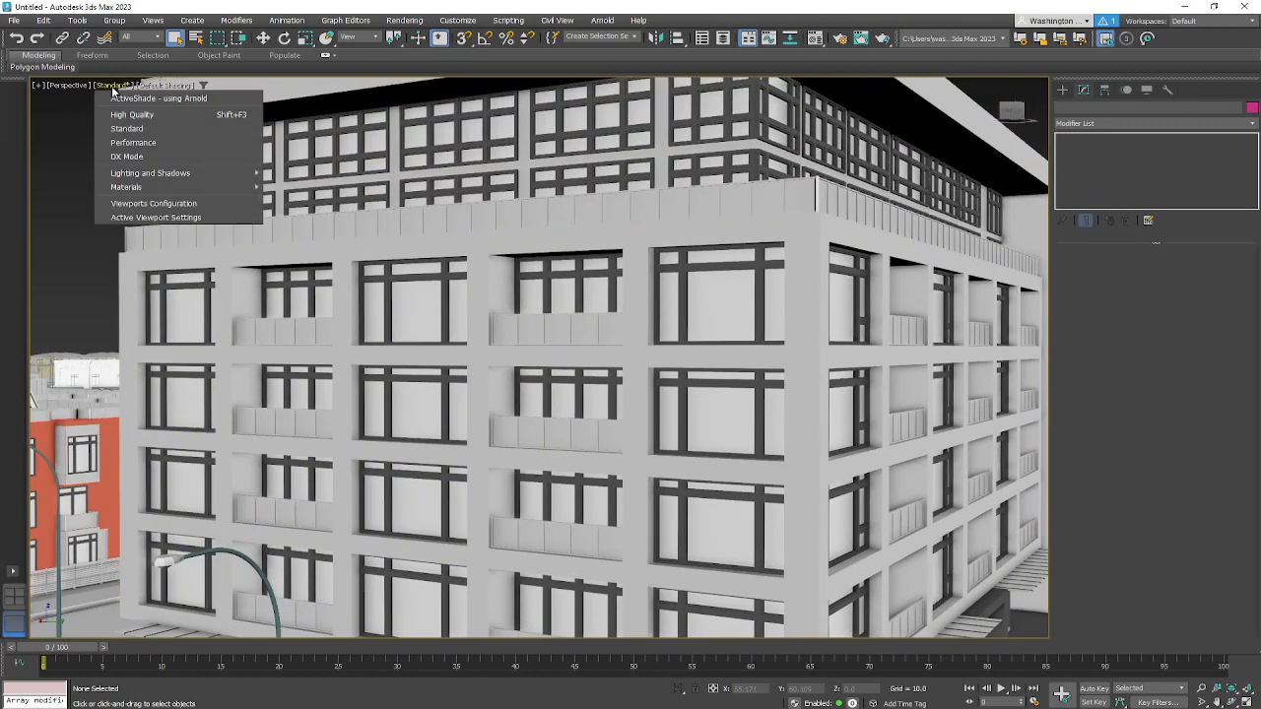
{"action": "left_click", "coordinate": [146, 203]}
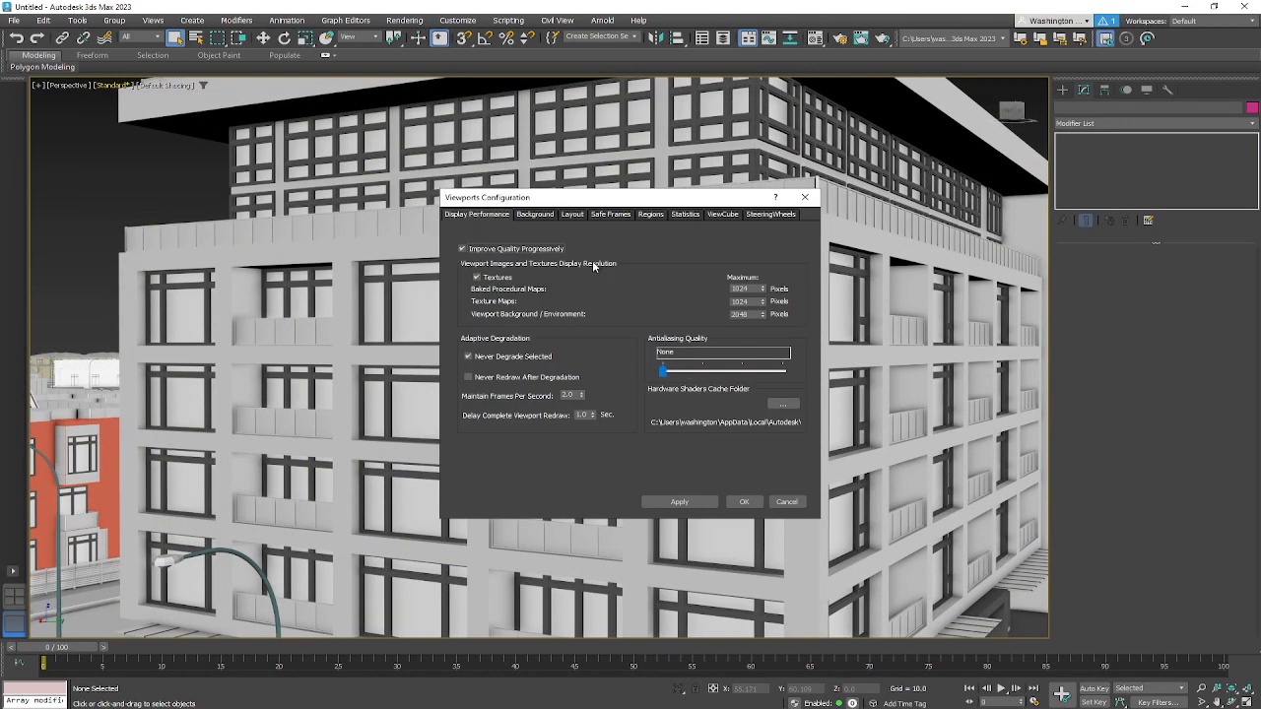
{"action": "left_click", "coordinate": [804, 197]}
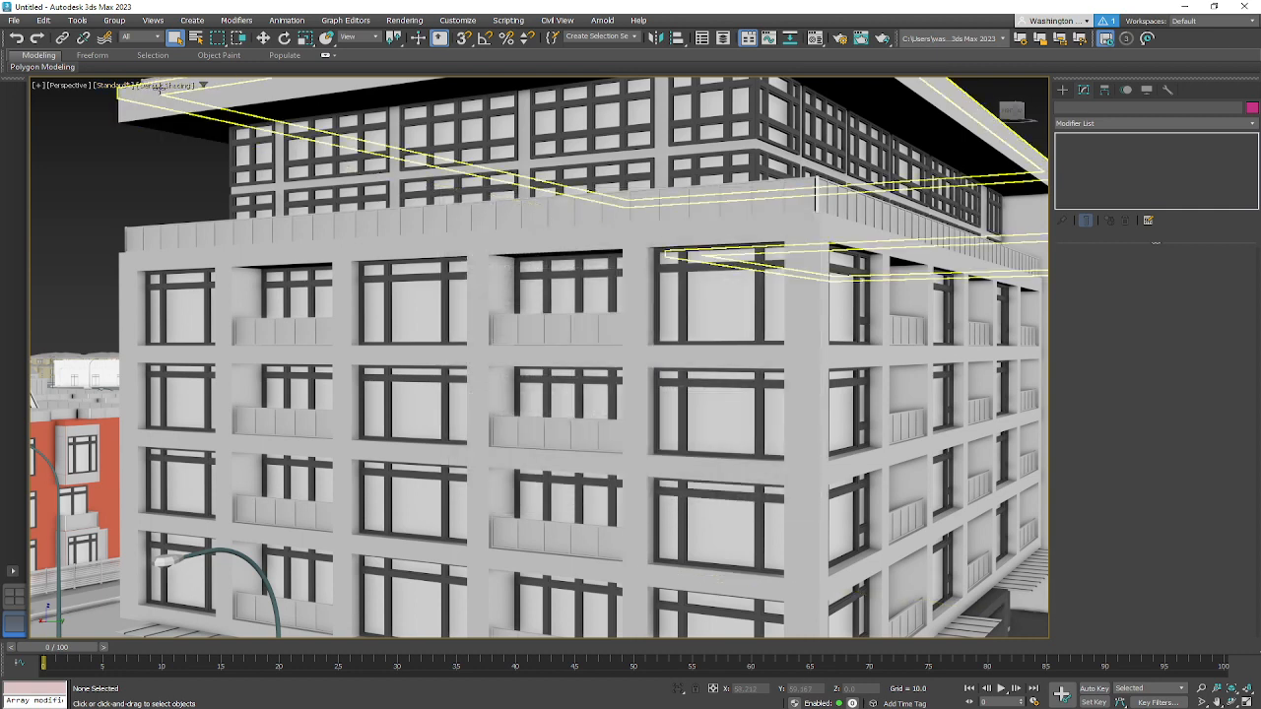
{"action": "left_click", "coordinate": [69, 86]}
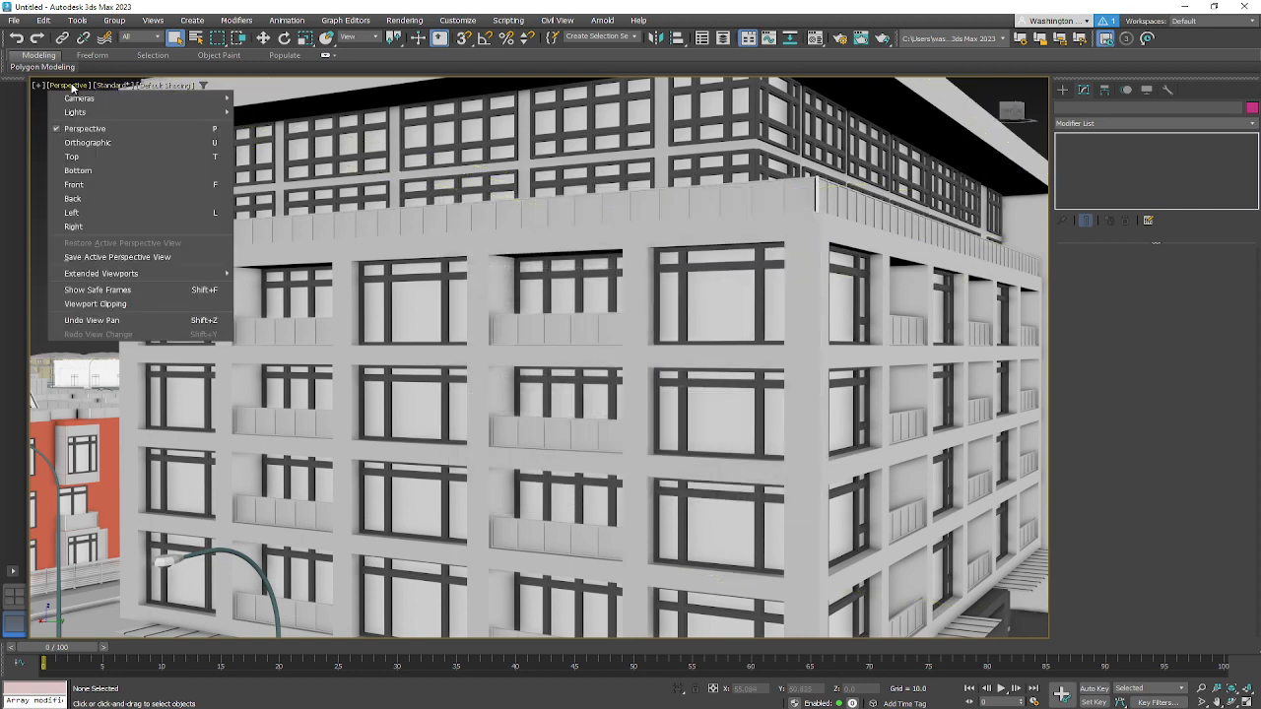
Step: Set the Perspective viewport's default lighting to 2 Default Lights in the active viewport settings
{"action": "left_click", "coordinate": [165, 86]}
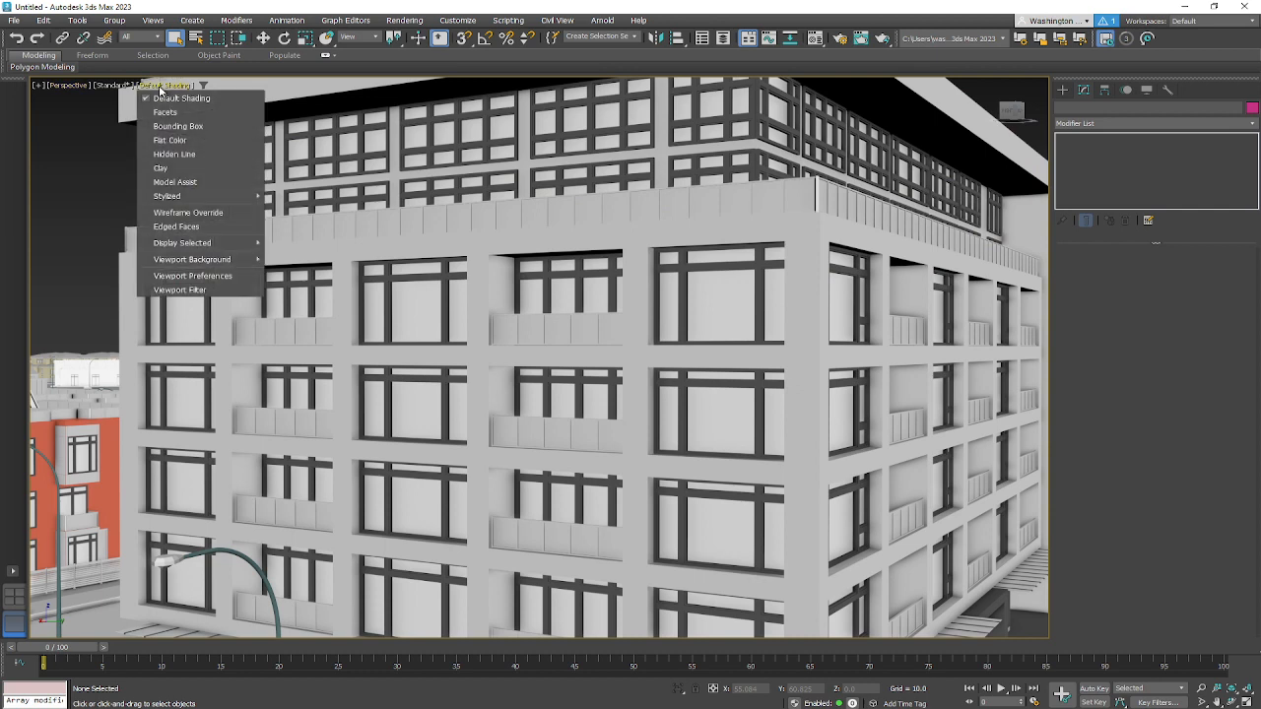
{"action": "left_click", "coordinate": [198, 278]}
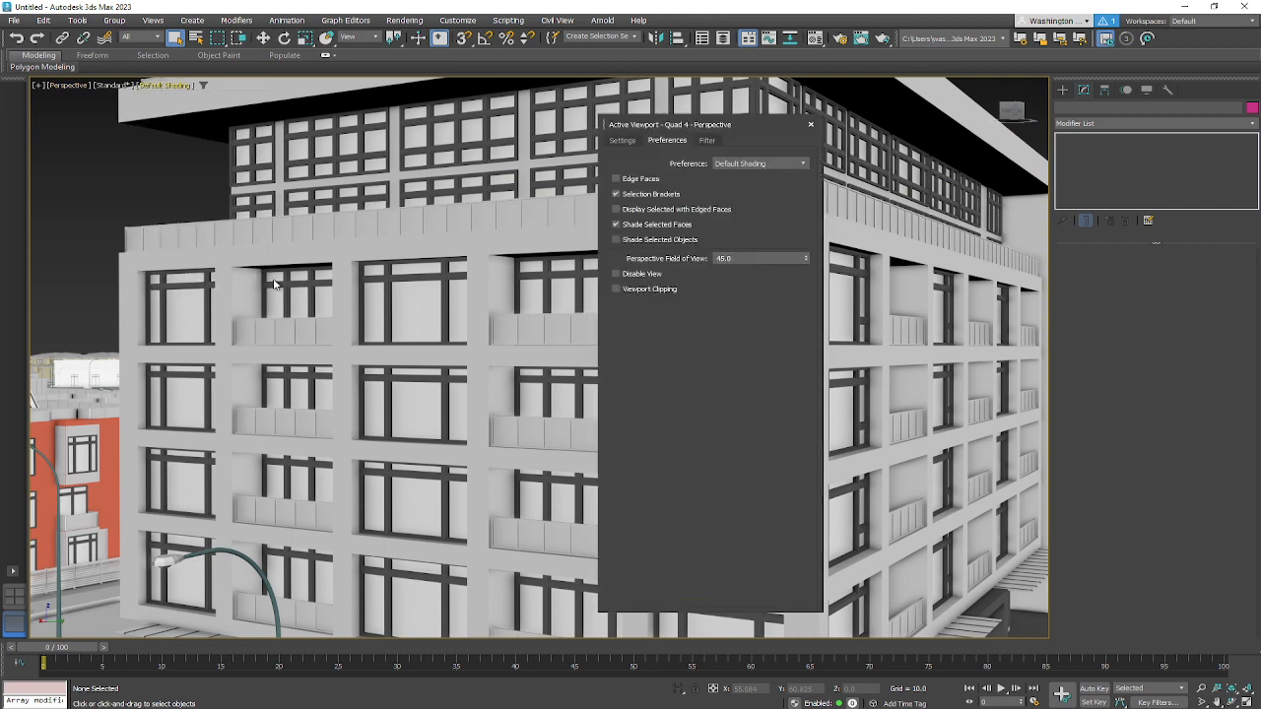
{"action": "left_click", "coordinate": [704, 140]}
{"action": "left_click", "coordinate": [625, 141]}
{"action": "left_click", "coordinate": [749, 230]}
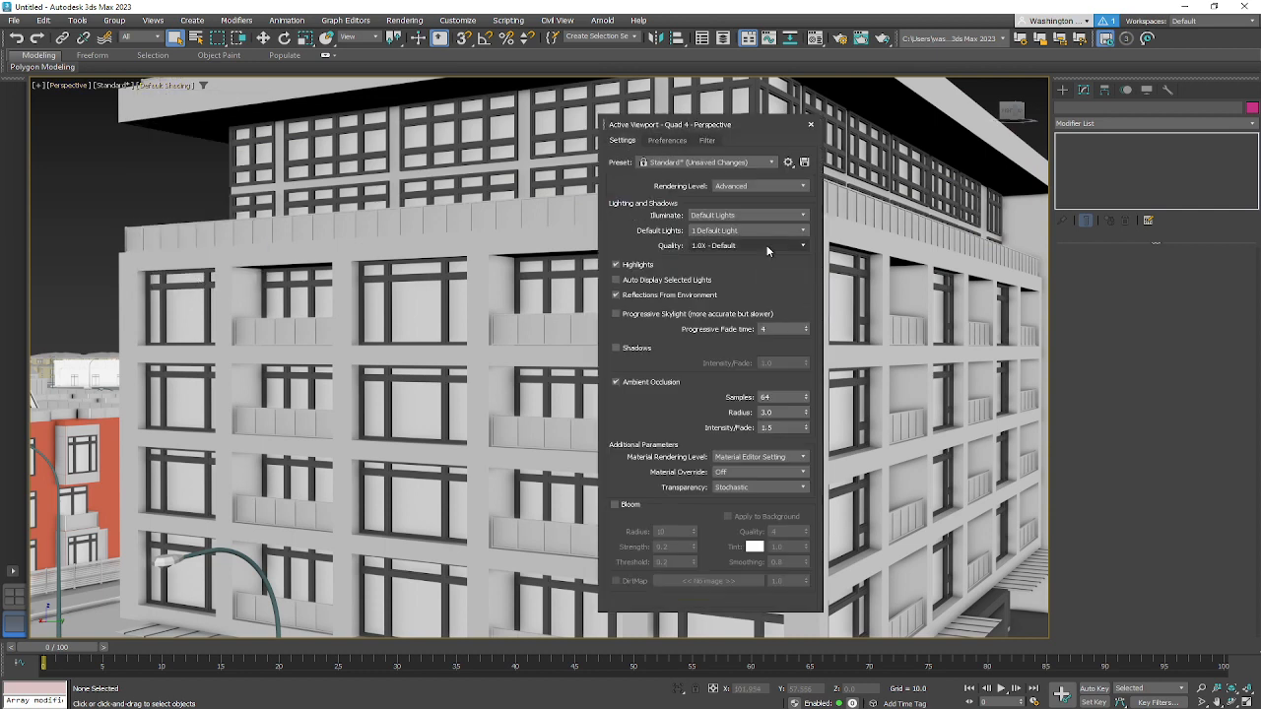
{"action": "left_click", "coordinate": [757, 253]}
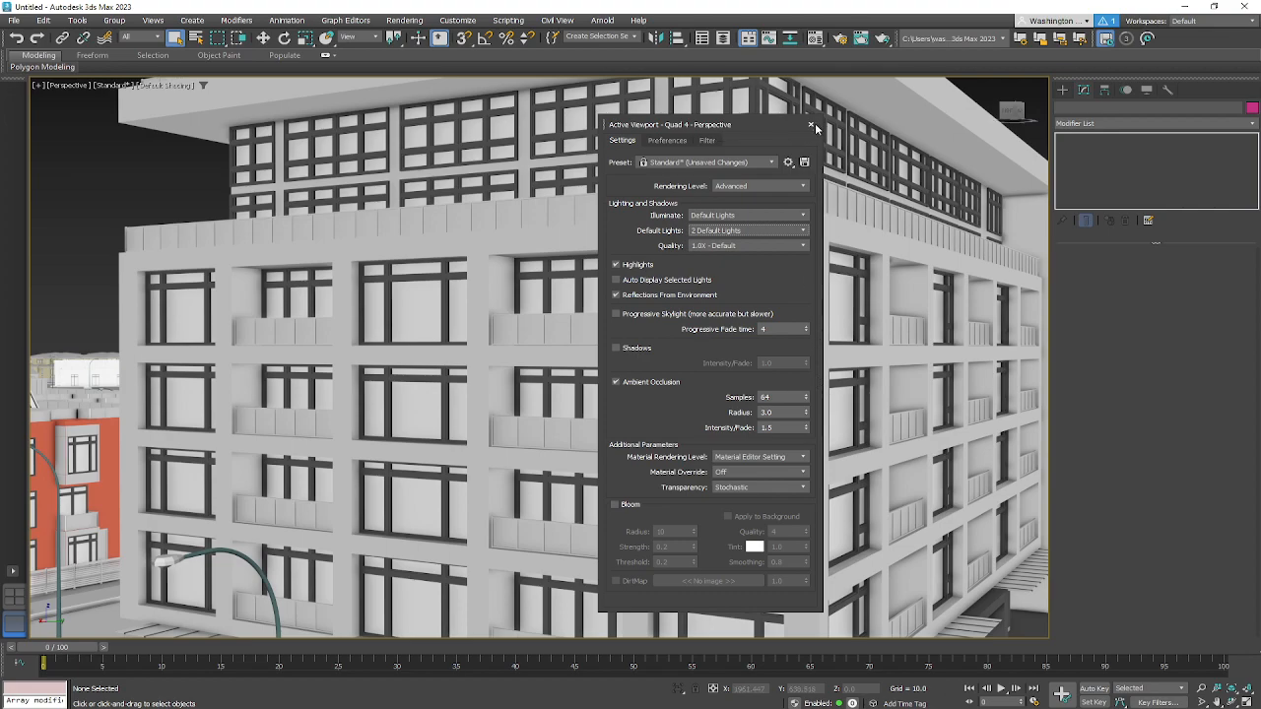
{"action": "left_click", "coordinate": [811, 126]}
{"action": "mouse_move", "coordinate": [844, 464]}
{"action": "middle_mouse_down", "text": "alt"}
{"action": "mouse_move", "coordinate": [835, 445]}
{"action": "mouse_move", "coordinate": [835, 459]}
{"action": "middle_mouse_up", "text": "alt"}
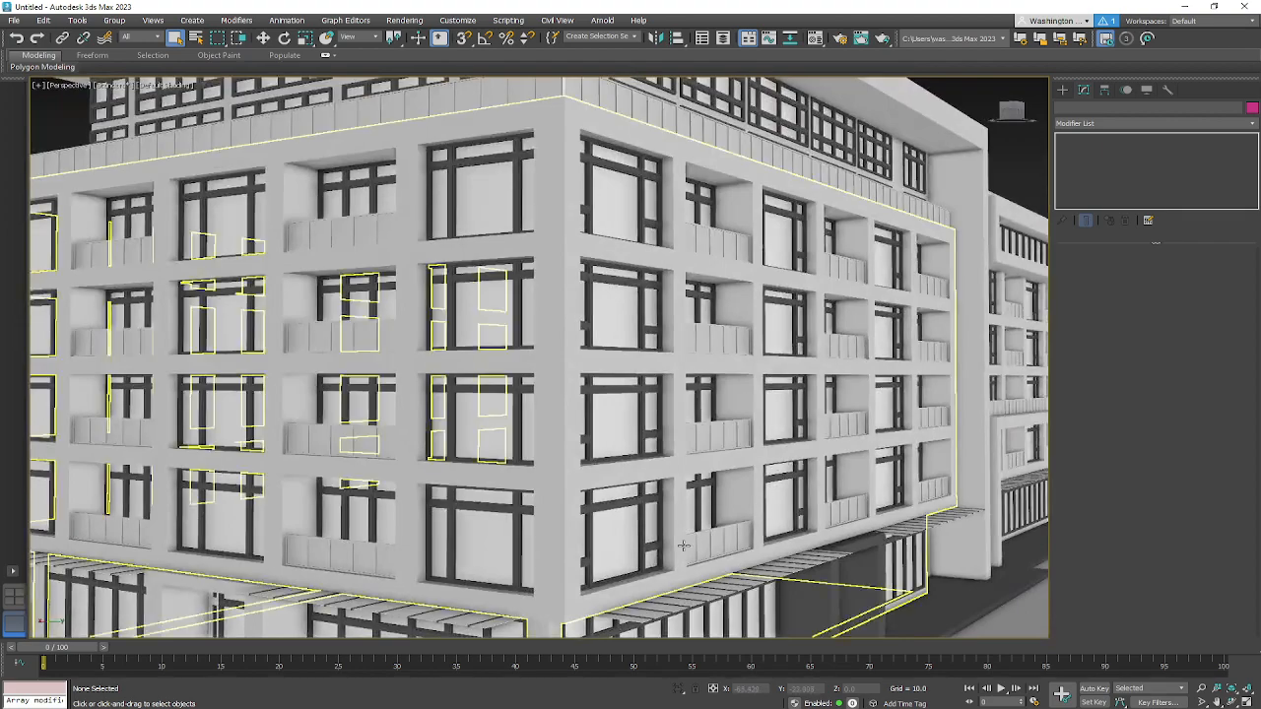
{"action": "mouse_move", "coordinate": [680, 544]}
{"action": "middle_mouse_down"}
{"action": "mouse_move", "coordinate": [835, 400]}
{"action": "mouse_move", "coordinate": [762, 402]}
{"action": "mouse_move", "coordinate": [667, 526]}
{"action": "middle_mouse_up"}
{"action": "scroll", "coordinate": [773, 417], "scroll_direction": "down", "scroll_amount": 4}
{"action": "middle_click_drag", "start_coordinate": [694, 428], "coordinate": [704, 417], "text": "alt"}
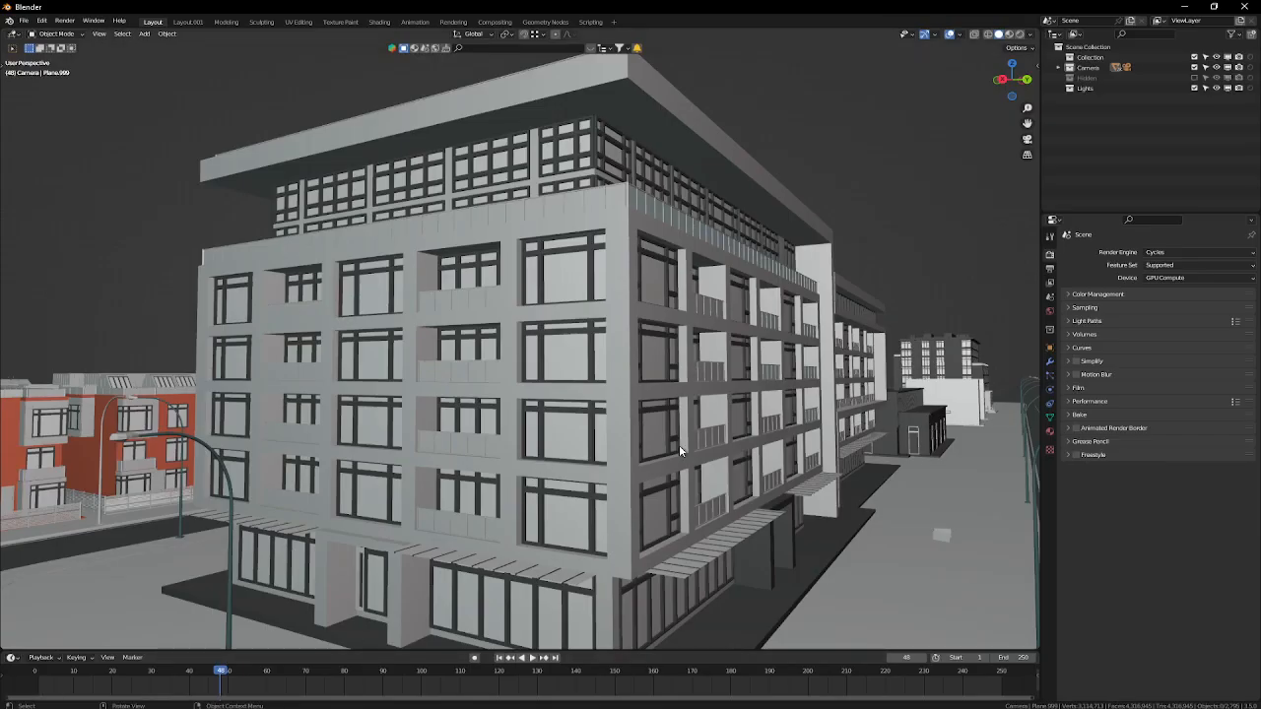
Step: Switch to Blender, turn on Cavity in the viewport shading and change the lighting from MatCap to Studio
{"action": "left_click", "coordinate": [1032, 34]}
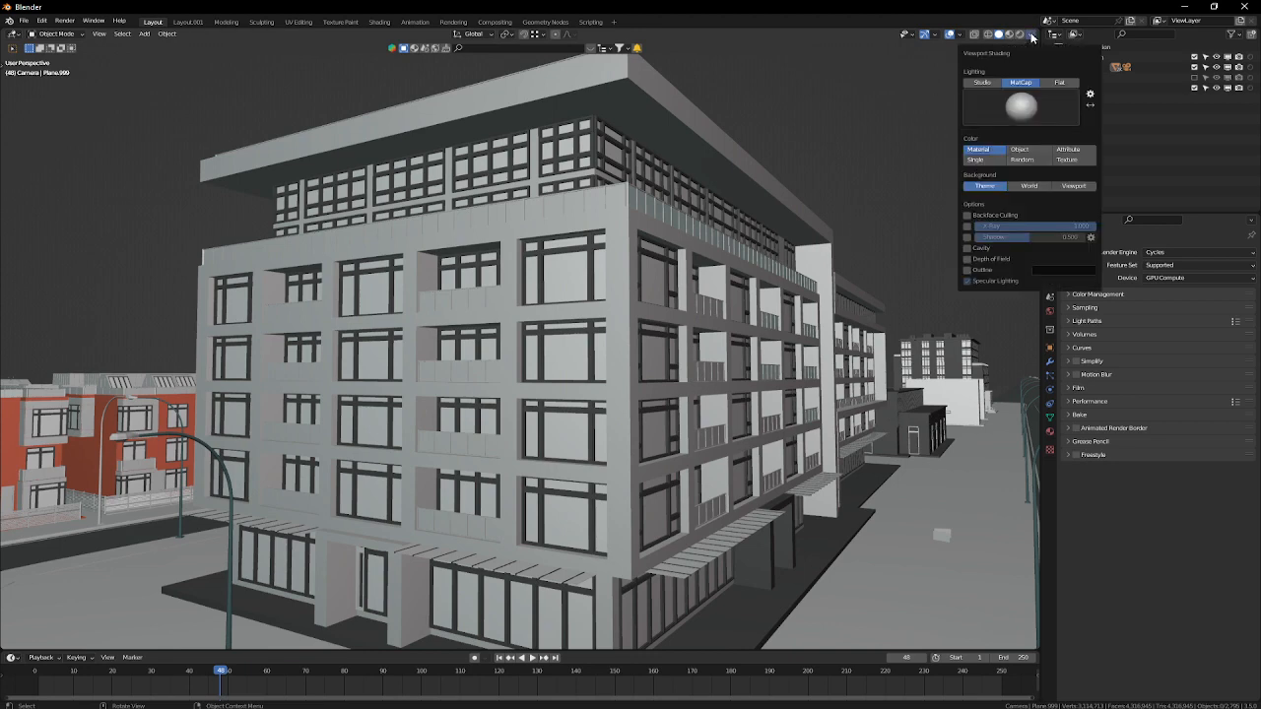
{"action": "left_click", "coordinate": [968, 249]}
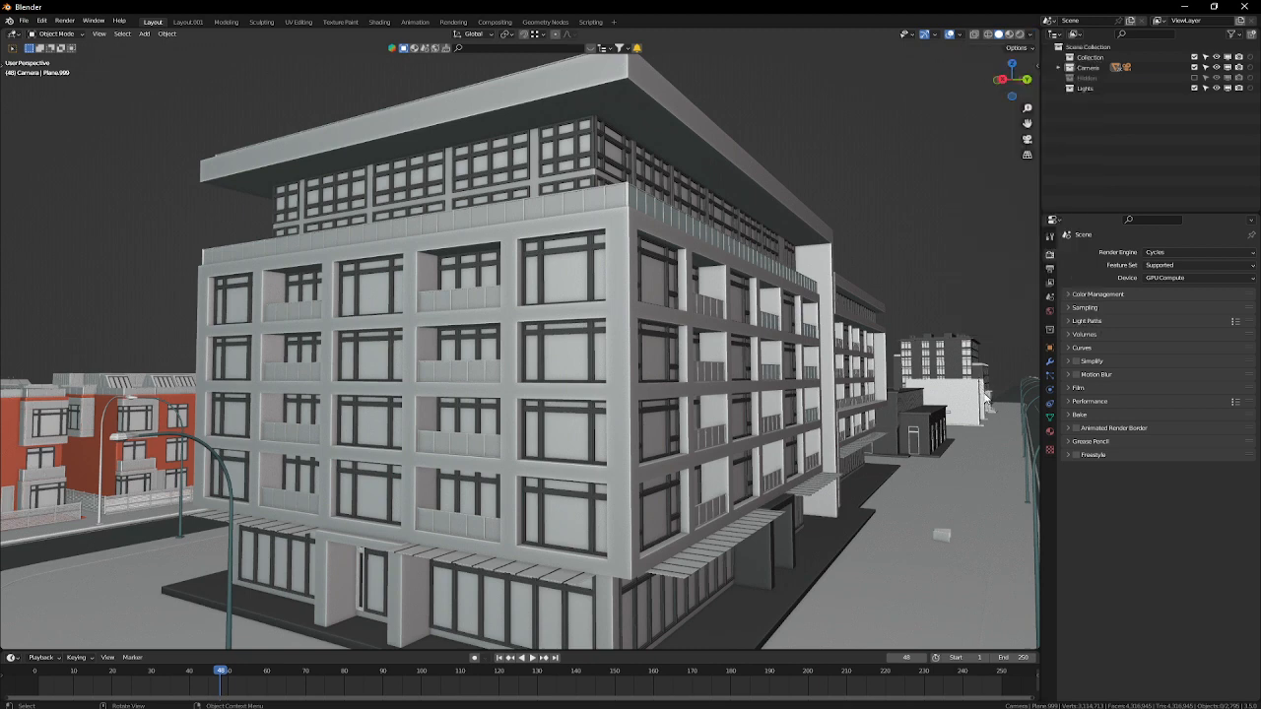
{"action": "left_click", "coordinate": [1031, 35]}
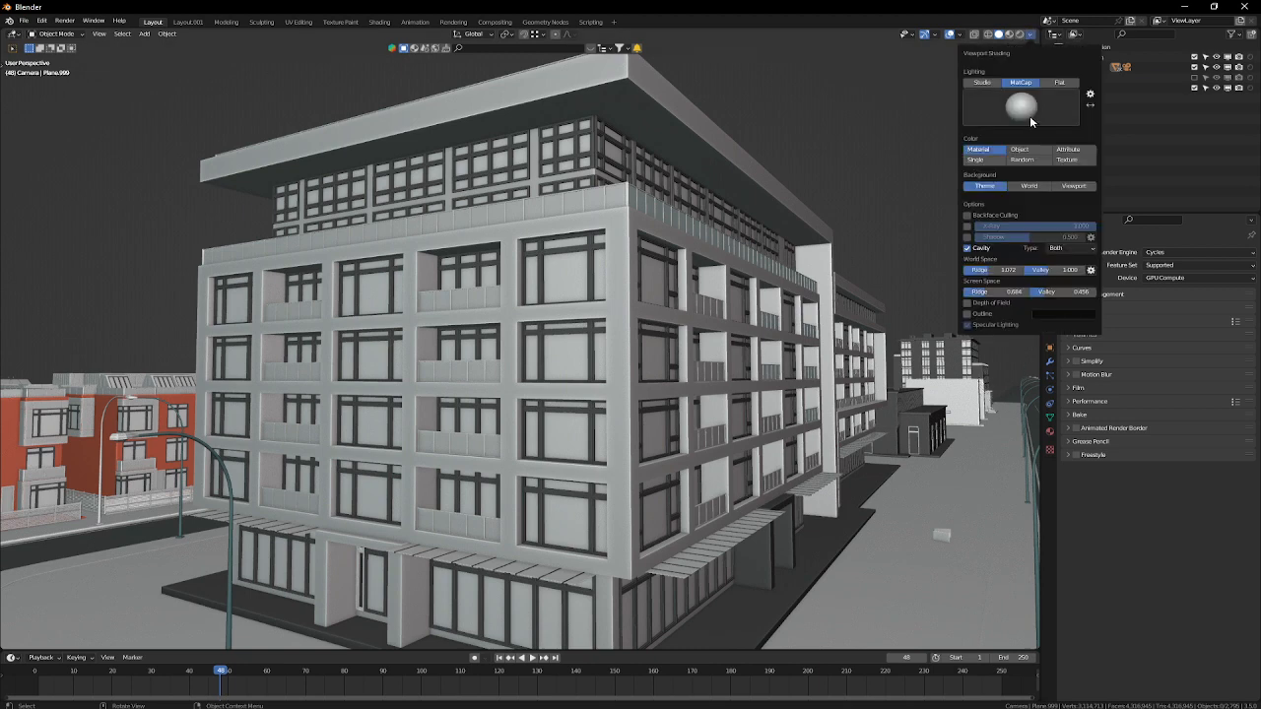
{"action": "left_click", "coordinate": [977, 81]}
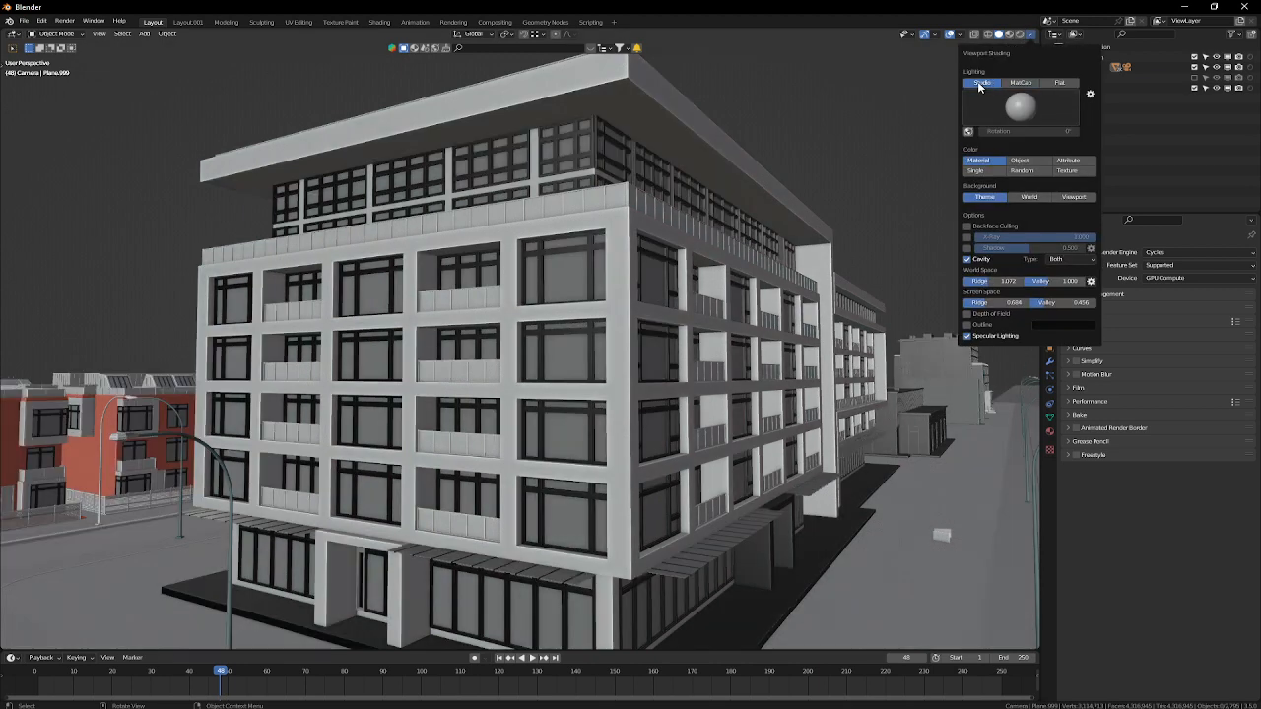
Step: Try several different studio lights for the solid viewport shading and return to the initial one
{"action": "left_click", "coordinate": [1021, 108]}
{"action": "left_click", "coordinate": [993, 143]}
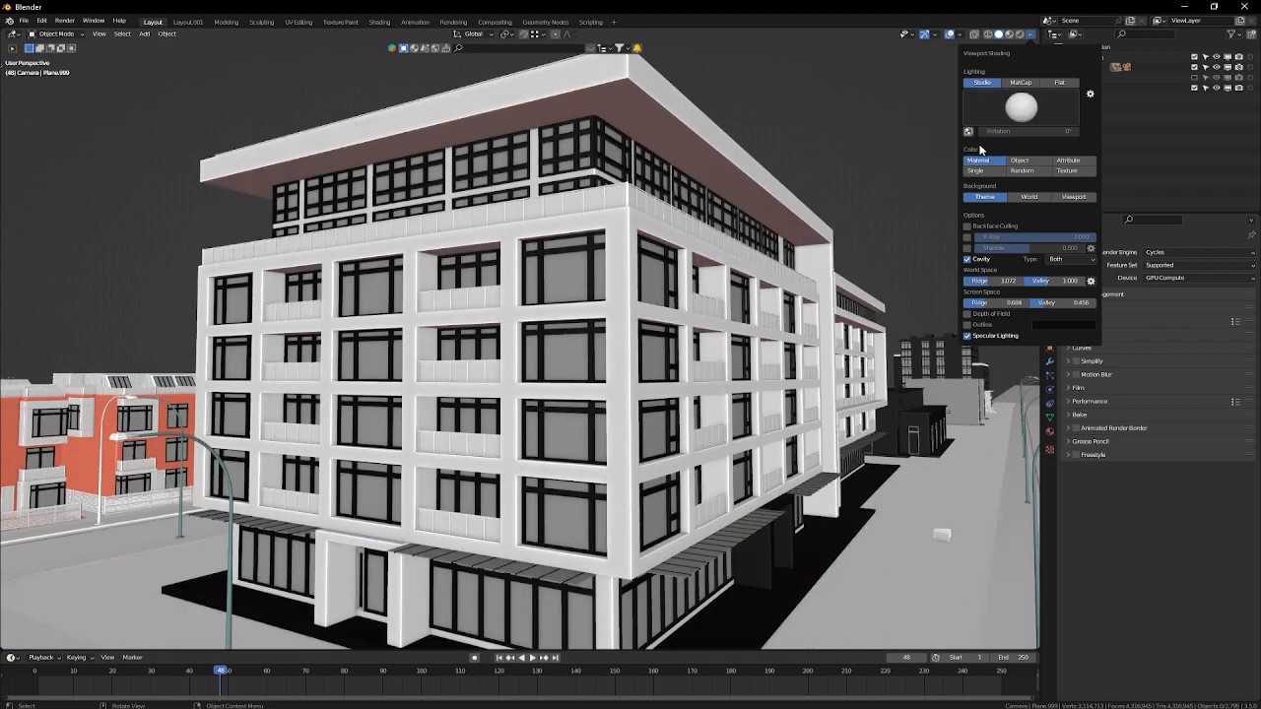
{"action": "left_click", "coordinate": [1021, 109]}
{"action": "left_click", "coordinate": [1020, 109]}
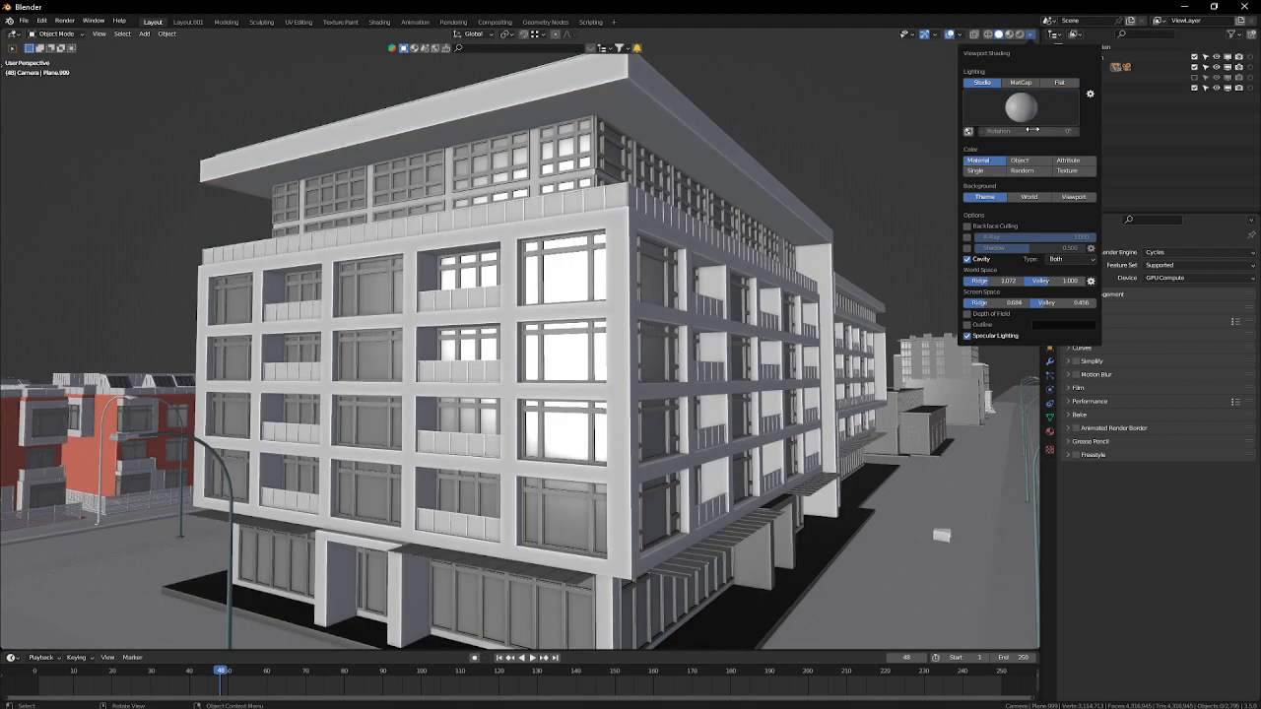
{"action": "left_click", "coordinate": [1020, 108]}
{"action": "left_click", "coordinate": [926, 143]}
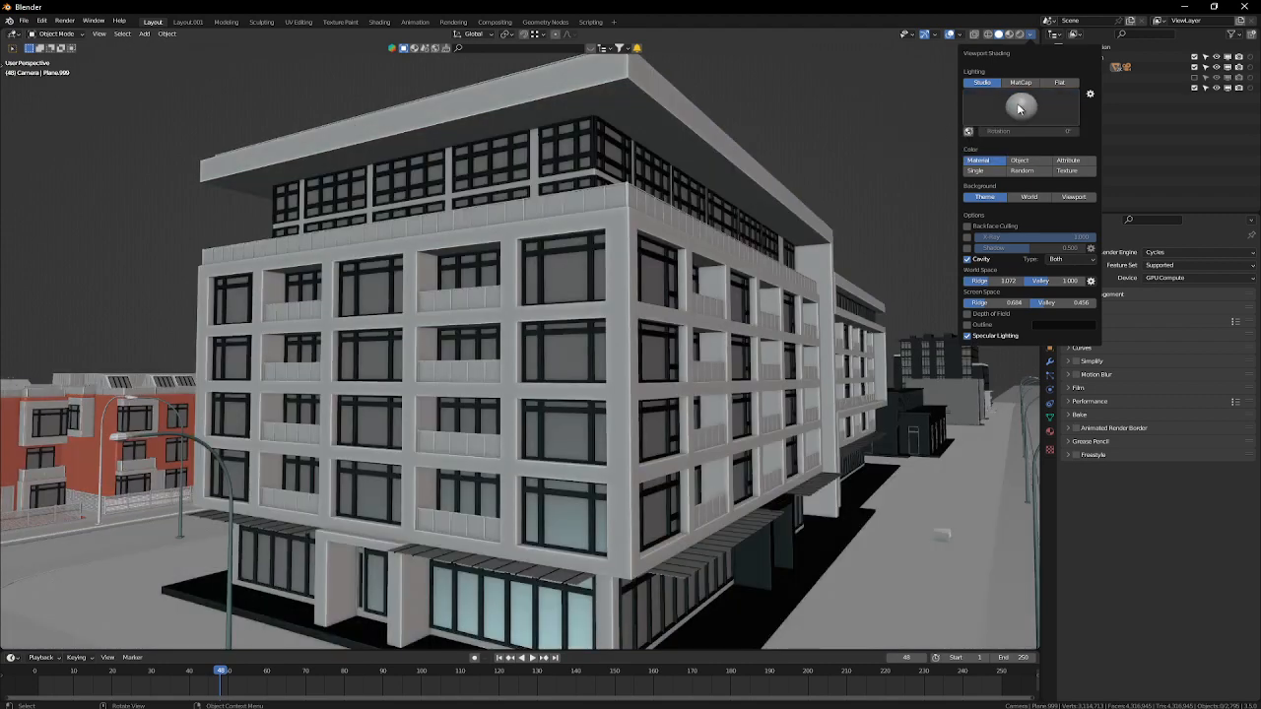
{"action": "left_click", "coordinate": [986, 120]}
{"action": "left_click", "coordinate": [893, 145]}
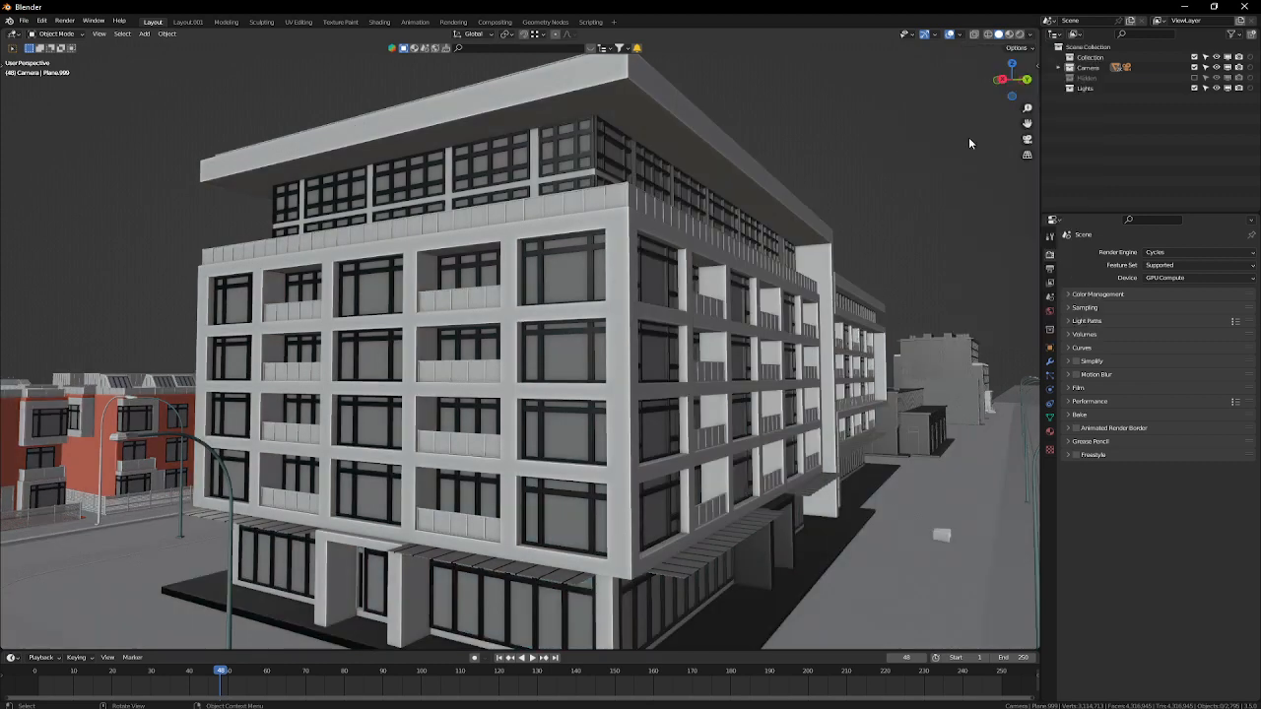
Step: Switch the solid viewport lighting to MatCap with a grey matcap and inspect the corner building
{"action": "left_click", "coordinate": [1030, 36]}
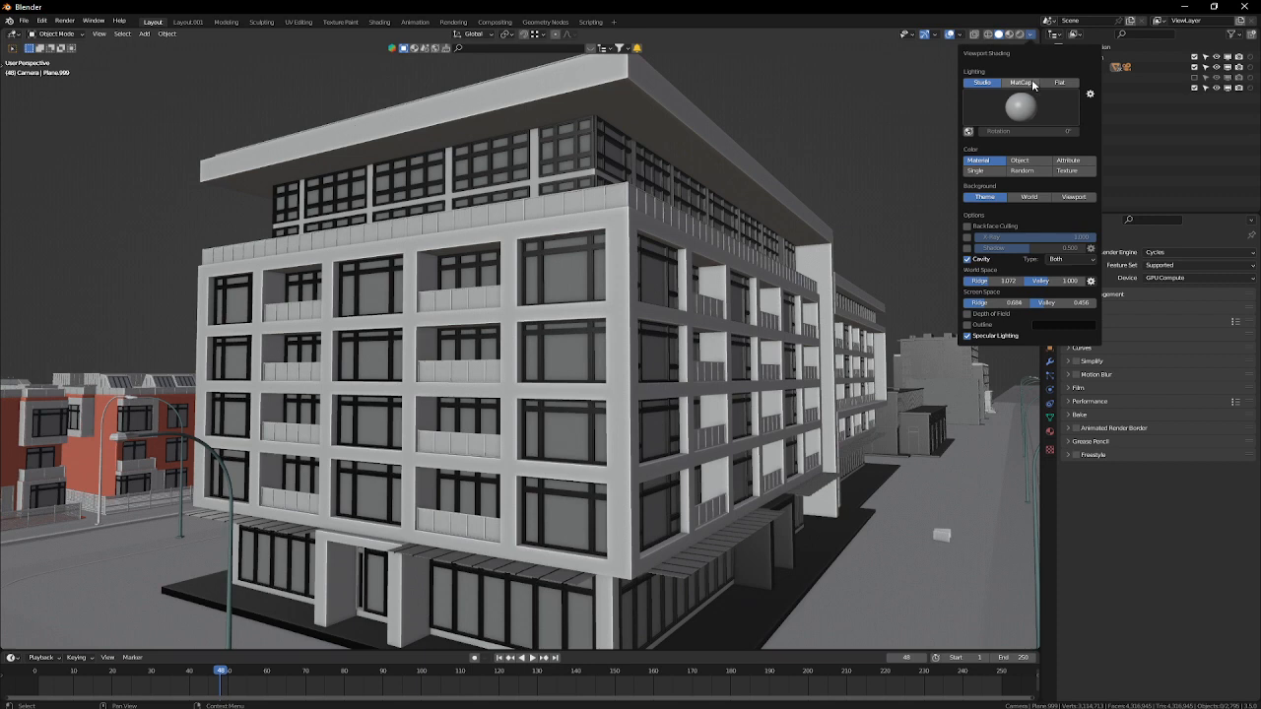
{"action": "left_click", "coordinate": [1031, 83]}
{"action": "left_click", "coordinate": [1033, 114]}
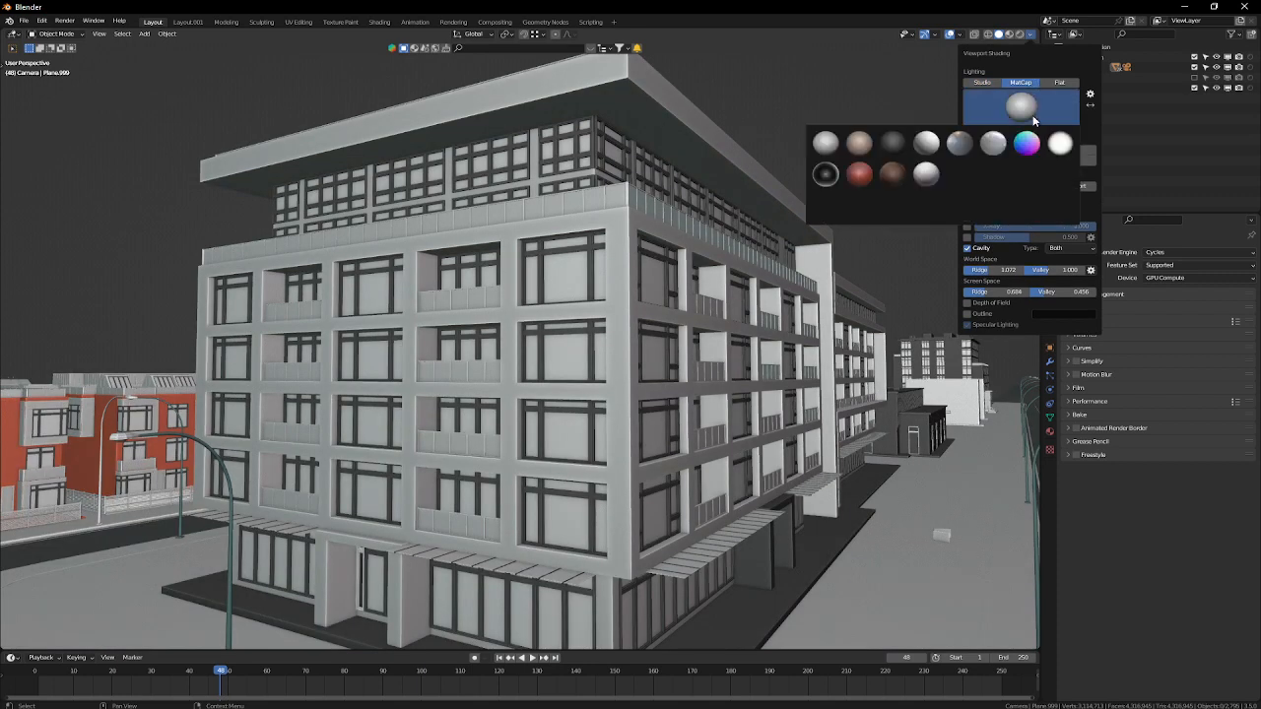
{"action": "left_click", "coordinate": [959, 144]}
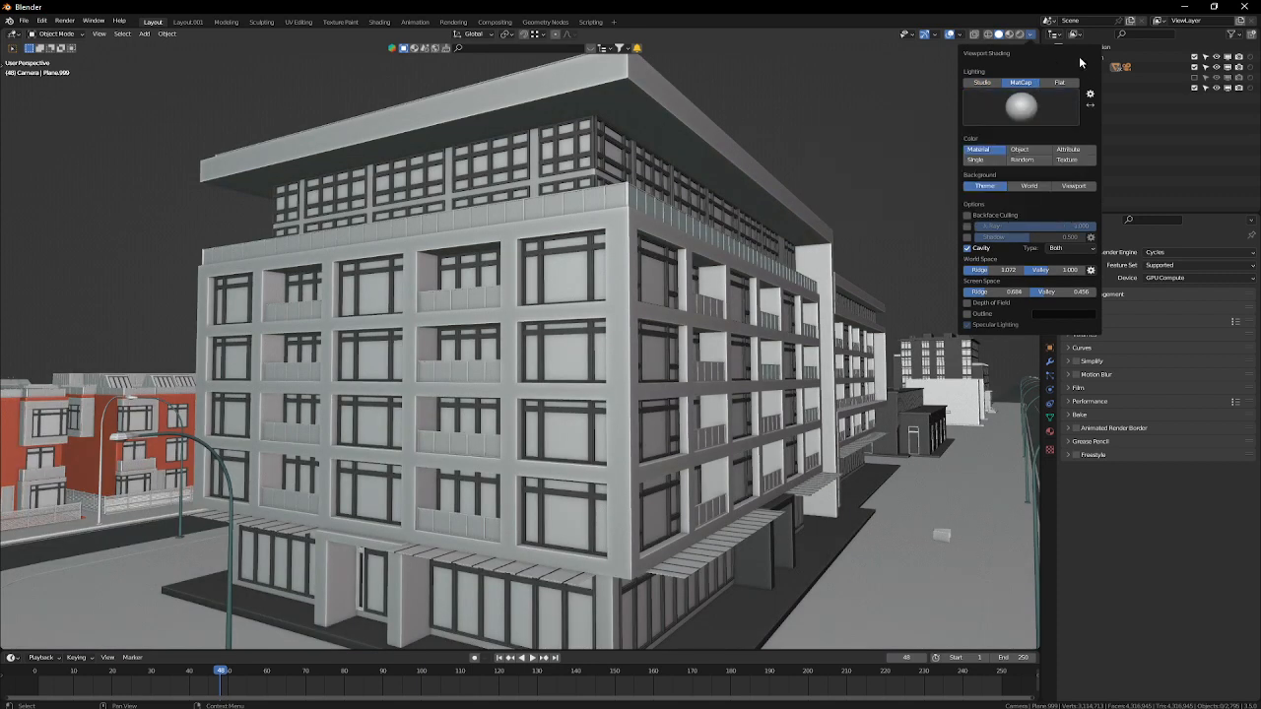
{"action": "middle_click_drag", "start_coordinate": [523, 542], "coordinate": [520, 419]}
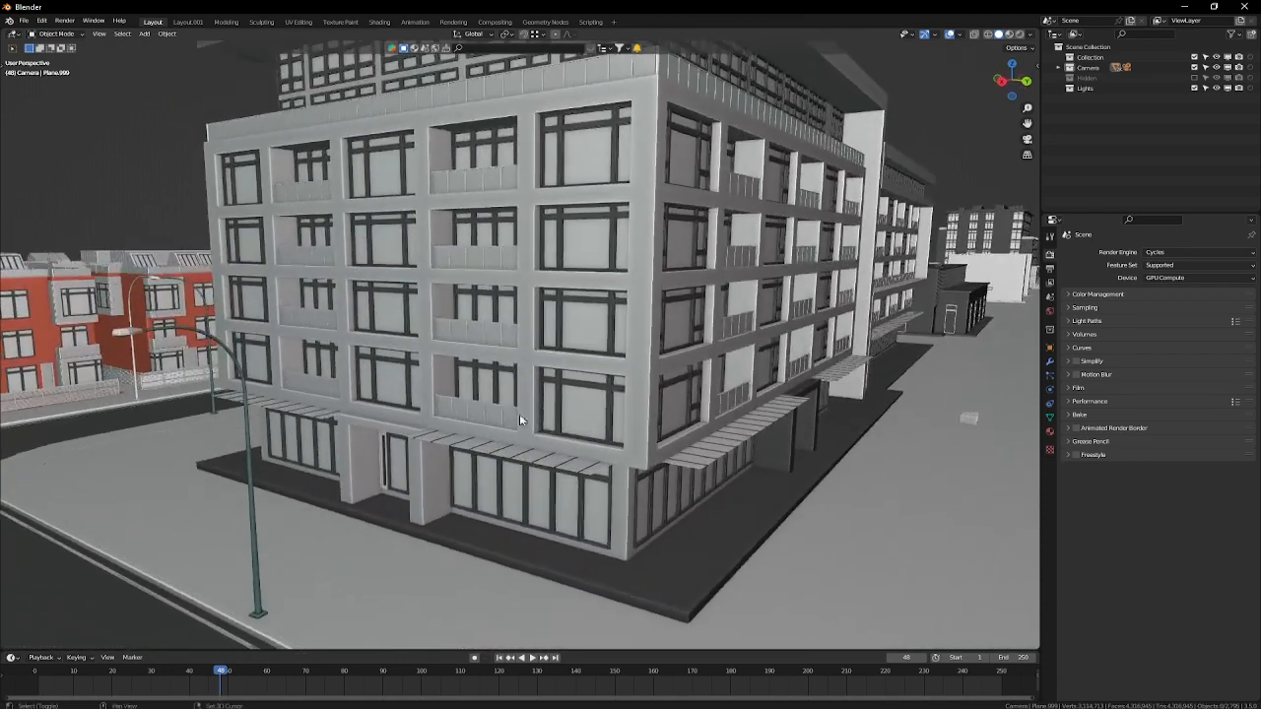
{"action": "scroll", "coordinate": [423, 405], "scroll_direction": "up", "scroll_amount": 1}
{"action": "middle_click_drag", "start_coordinate": [638, 455], "coordinate": [583, 391], "text": "shift"}
{"action": "middle_click_drag", "start_coordinate": [669, 338], "coordinate": [700, 456], "text": "shift"}
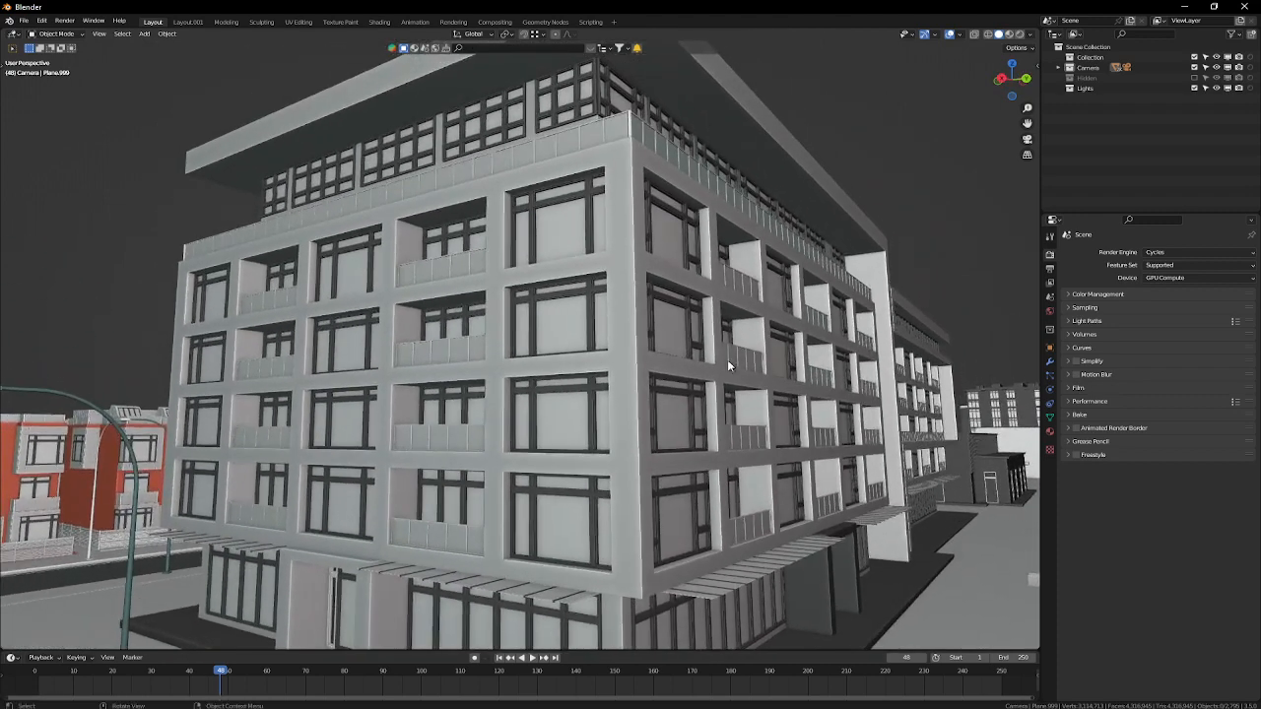
Step: Try the Single color mode, return to Material color and change the viewport lighting to Flat
{"action": "left_click", "coordinate": [1032, 34]}
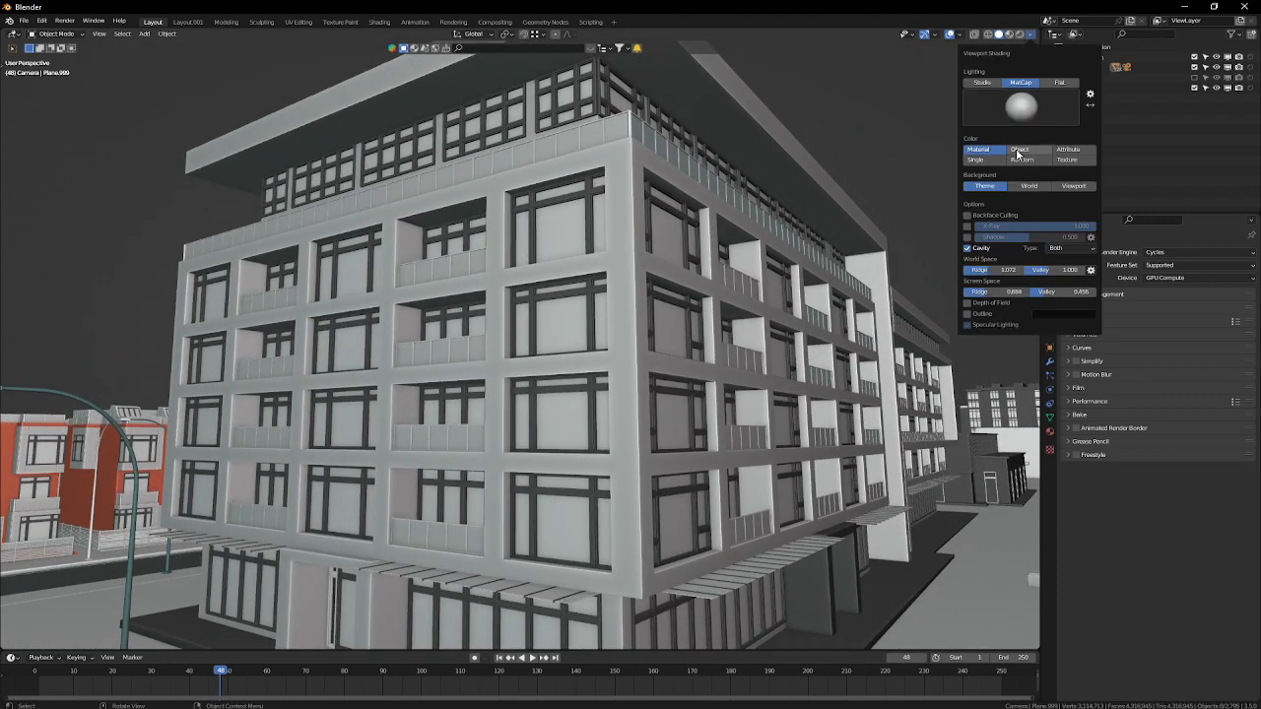
{"action": "left_click", "coordinate": [977, 160]}
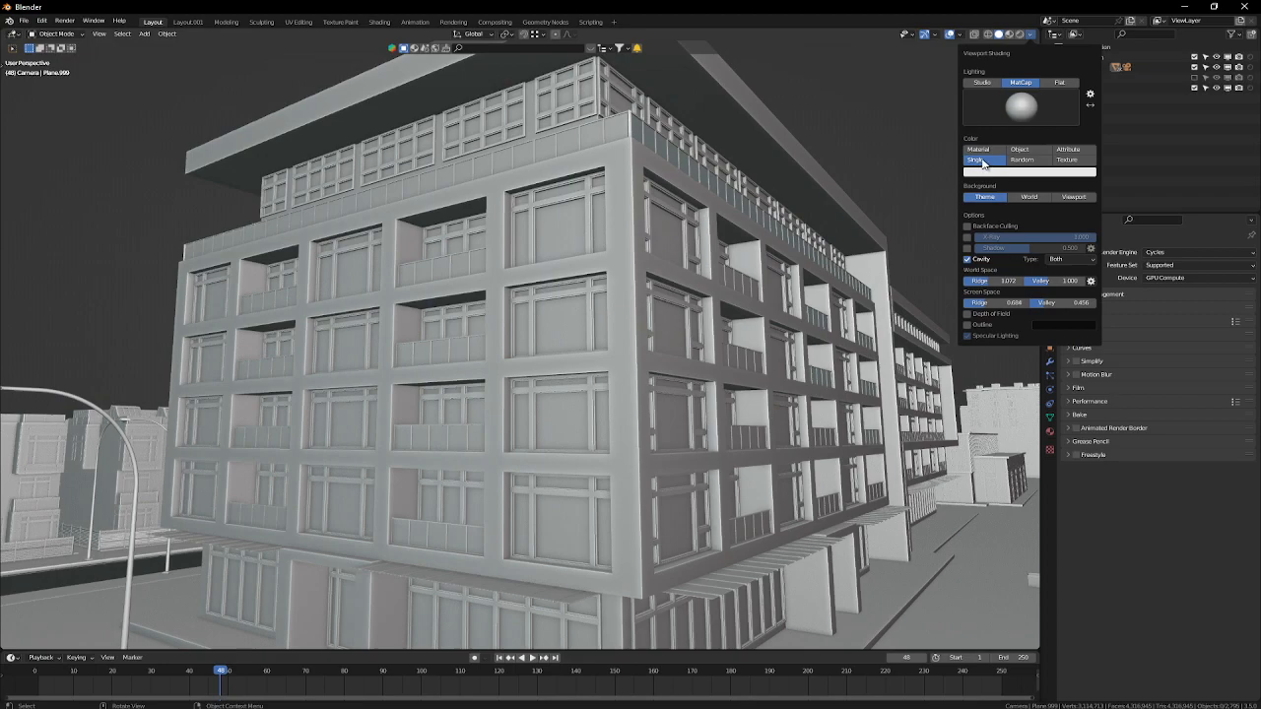
{"action": "left_click", "coordinate": [979, 149]}
{"action": "left_click", "coordinate": [1068, 86]}
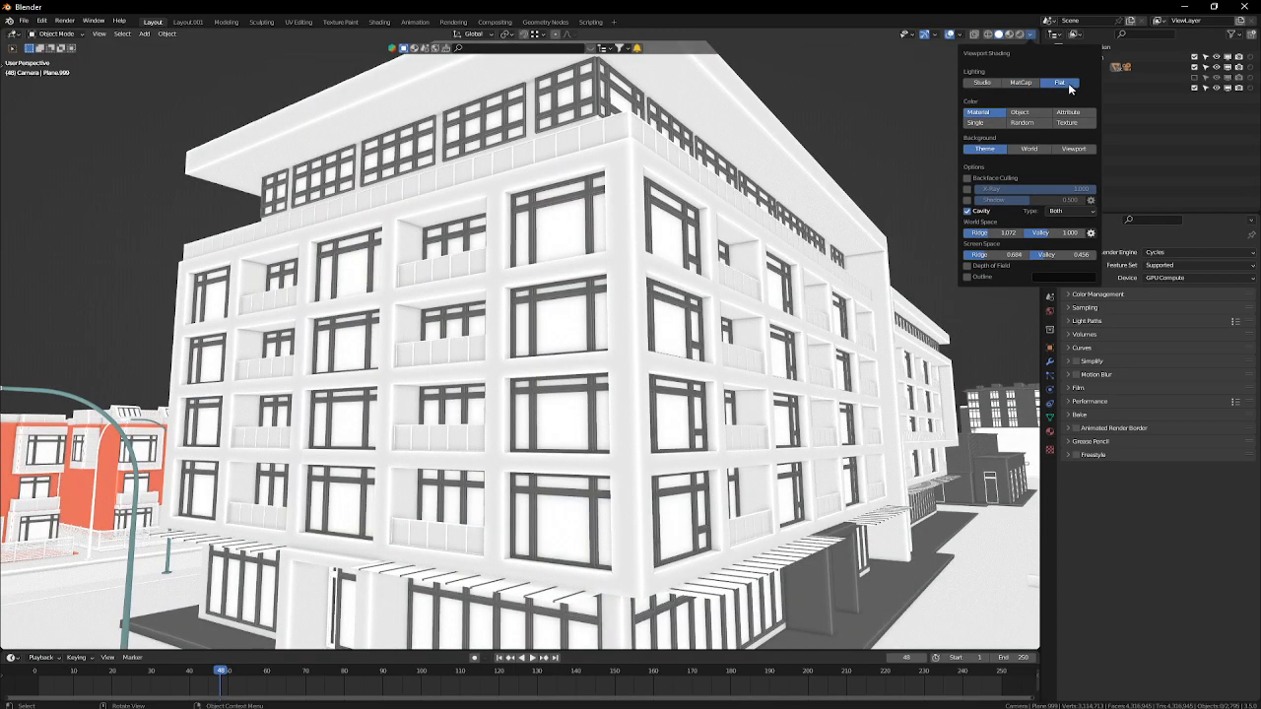
{"action": "mouse_move", "coordinate": [546, 427]}
{"action": "middle_mouse_down"}
{"action": "mouse_move", "coordinate": [530, 441]}
{"action": "mouse_move", "coordinate": [548, 402]}
{"action": "middle_mouse_up"}
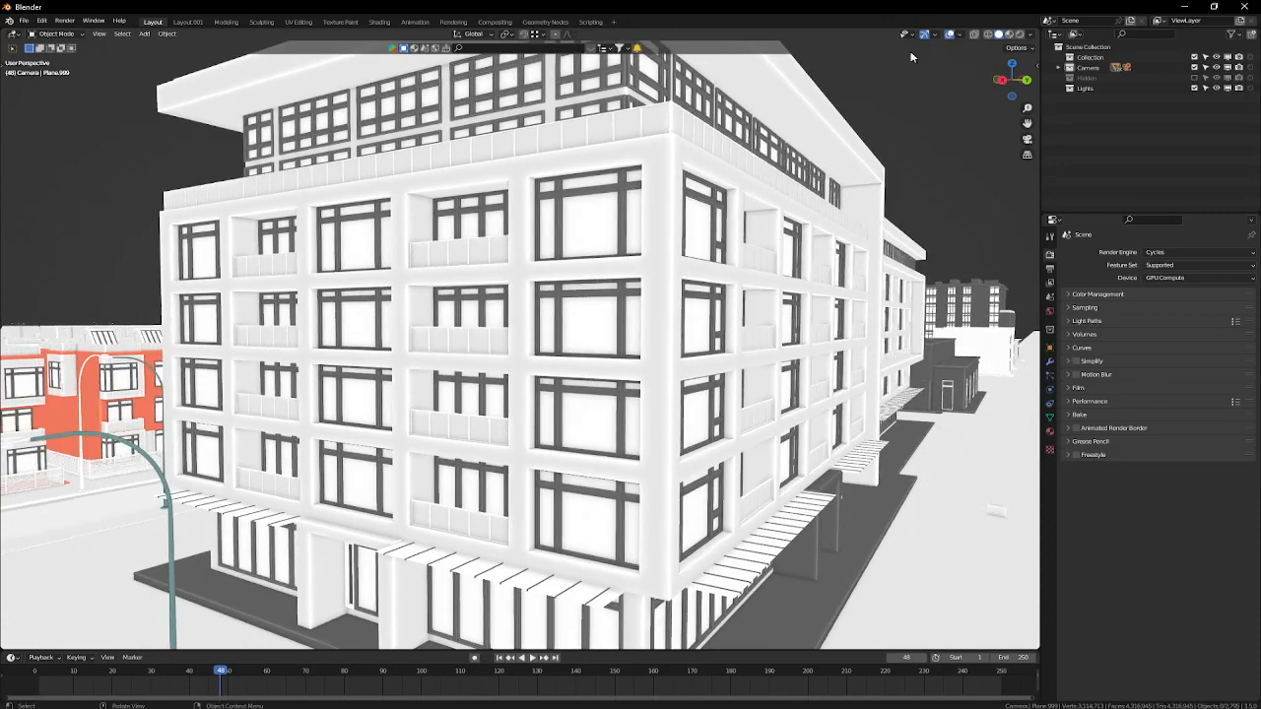
Step: Set the world space cavity's Ridge to 1.233 and Valley to 1.452, and adjust its sampling distance
{"action": "left_click", "coordinate": [1029, 35]}
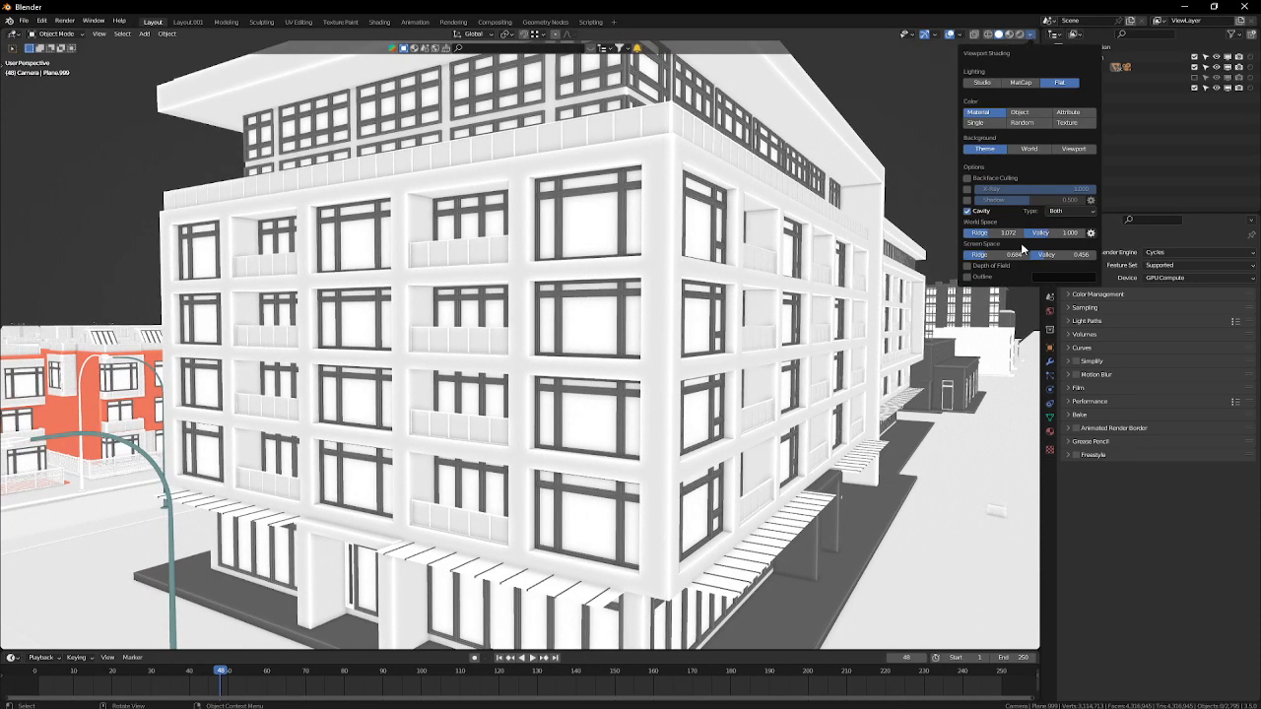
{"action": "mouse_move", "coordinate": [1046, 230]}
{"action": "left_mouse_down"}
{"action": "mouse_move", "coordinate": [1070, 231]}
{"action": "mouse_move", "coordinate": [994, 235]}
{"action": "left_mouse_up"}
{"action": "left_click", "coordinate": [1091, 233]}
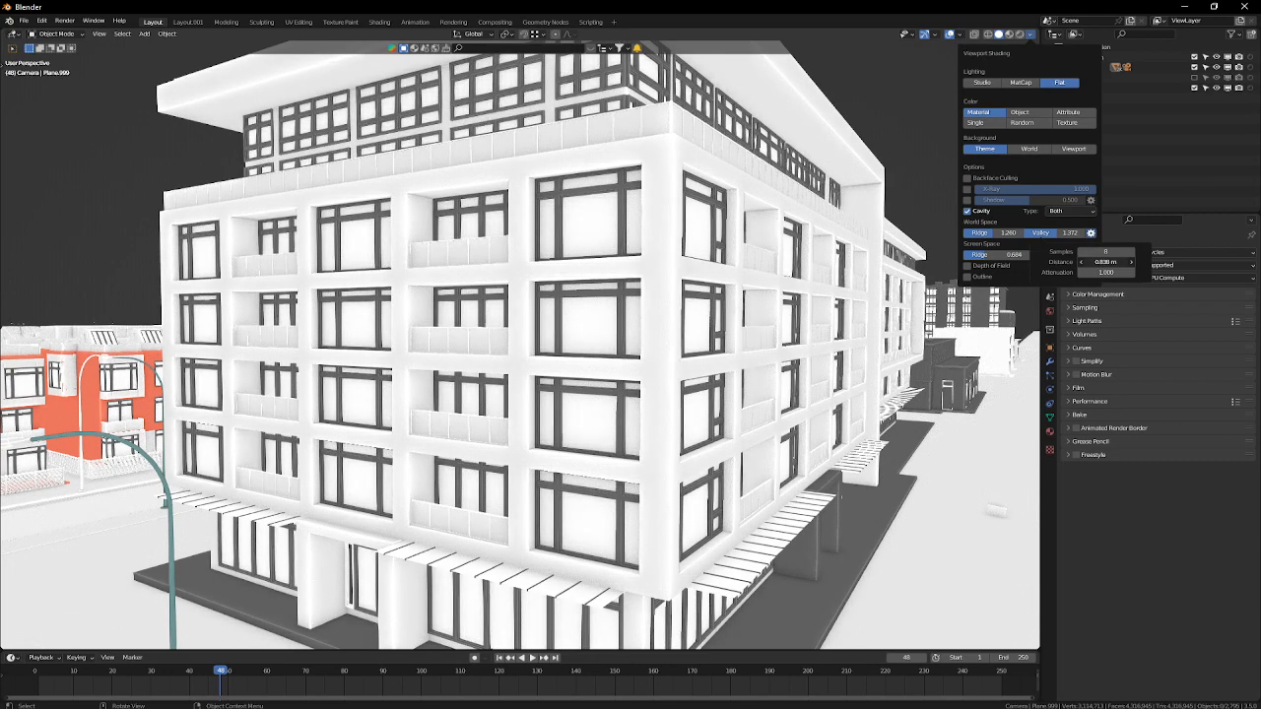
{"action": "left_click_drag", "start_coordinate": [1105, 262], "coordinate": [1113, 262]}
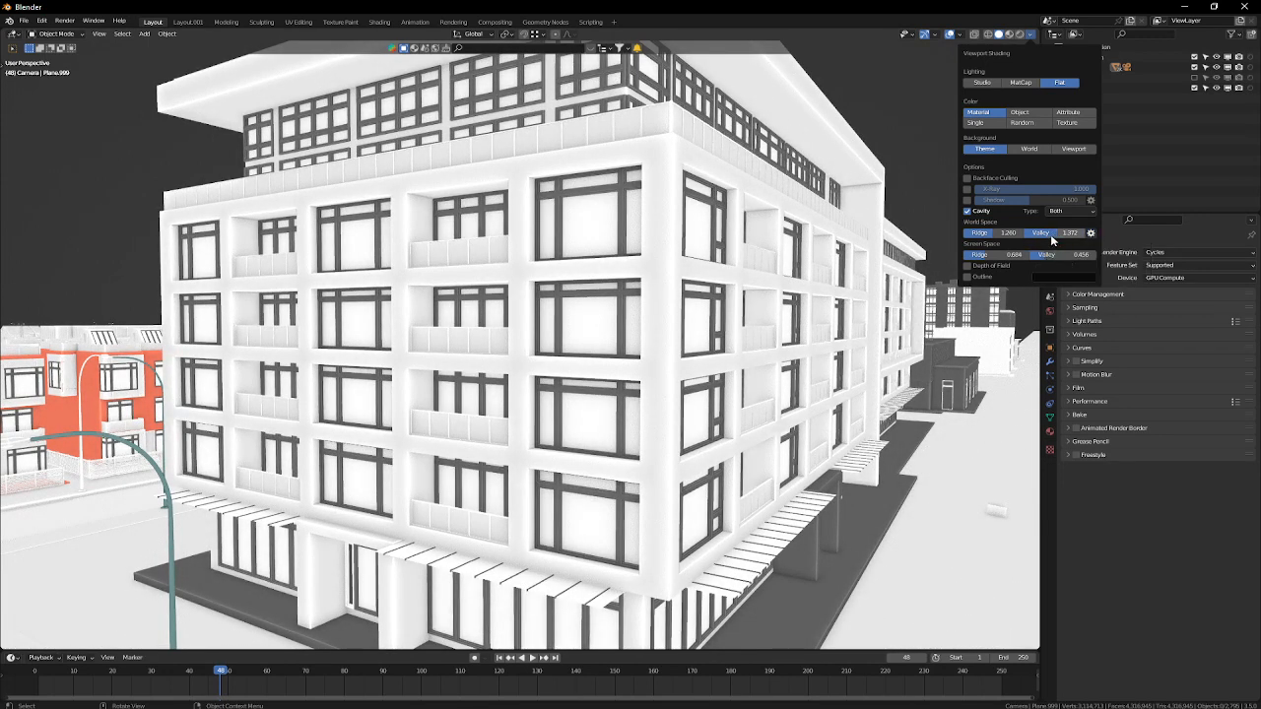
{"action": "mouse_move", "coordinate": [1058, 234]}
{"action": "left_mouse_down"}
{"action": "mouse_move", "coordinate": [1085, 234]}
{"action": "mouse_move", "coordinate": [1024, 234]}
{"action": "mouse_move", "coordinate": [1076, 234]}
{"action": "mouse_move", "coordinate": [1052, 234]}
{"action": "left_mouse_up"}
{"action": "mouse_move", "coordinate": [1010, 232]}
{"action": "left_mouse_down"}
{"action": "mouse_move", "coordinate": [975, 233]}
{"action": "mouse_move", "coordinate": [1019, 233]}
{"action": "left_mouse_up"}
{"action": "mouse_move", "coordinate": [592, 448]}
{"action": "middle_mouse_down"}
{"action": "mouse_move", "coordinate": [551, 378]}
{"action": "mouse_move", "coordinate": [538, 385]}
{"action": "mouse_move", "coordinate": [544, 461]}
{"action": "mouse_move", "coordinate": [550, 426]}
{"action": "mouse_move", "coordinate": [638, 410]}
{"action": "mouse_move", "coordinate": [526, 394]}
{"action": "mouse_move", "coordinate": [576, 381]}
{"action": "mouse_move", "coordinate": [580, 363]}
{"action": "mouse_move", "coordinate": [569, 364]}
{"action": "middle_mouse_up"}
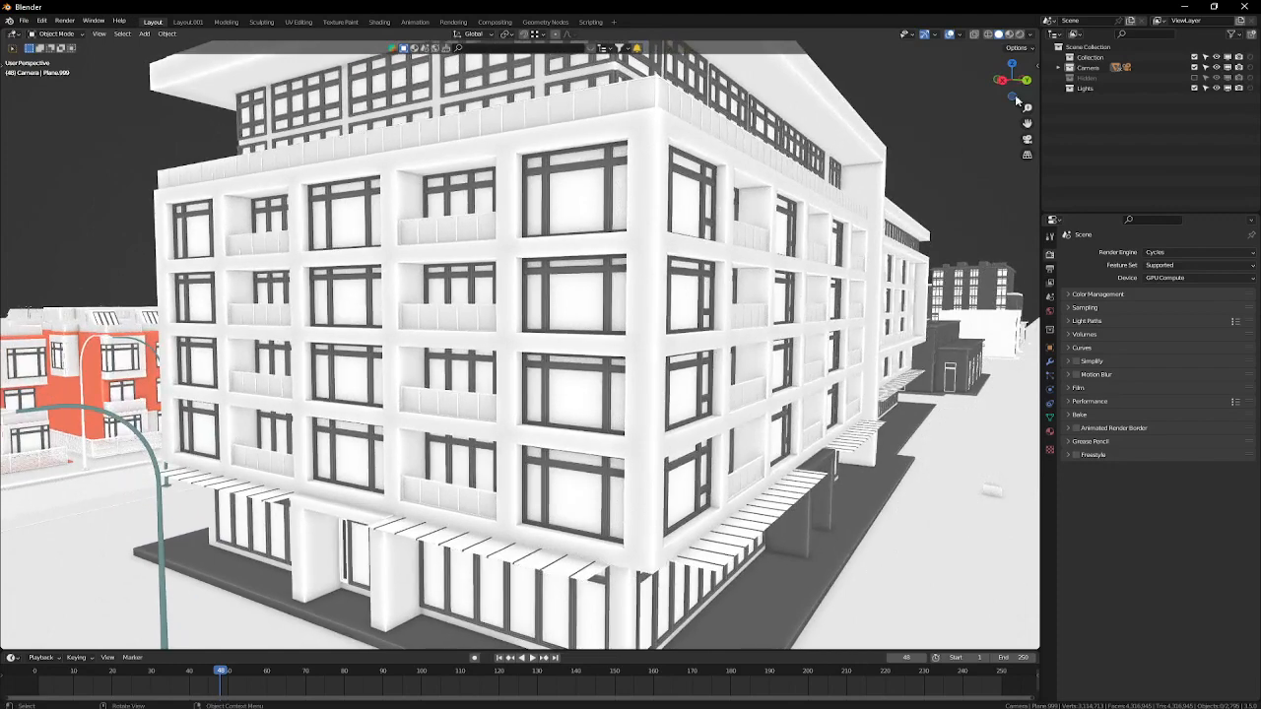
Step: Change the viewport lighting to Studio and compare the building with Cavity off and on again
{"action": "left_click", "coordinate": [1032, 35]}
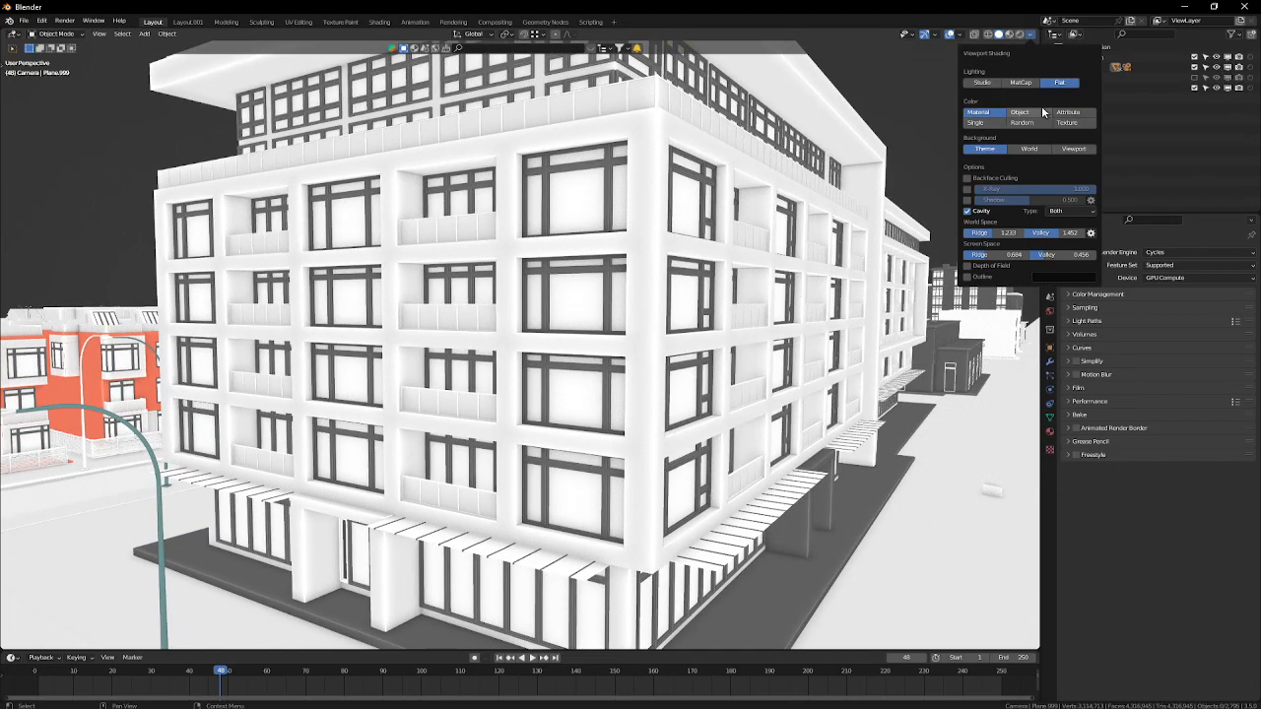
{"action": "left_click", "coordinate": [982, 82]}
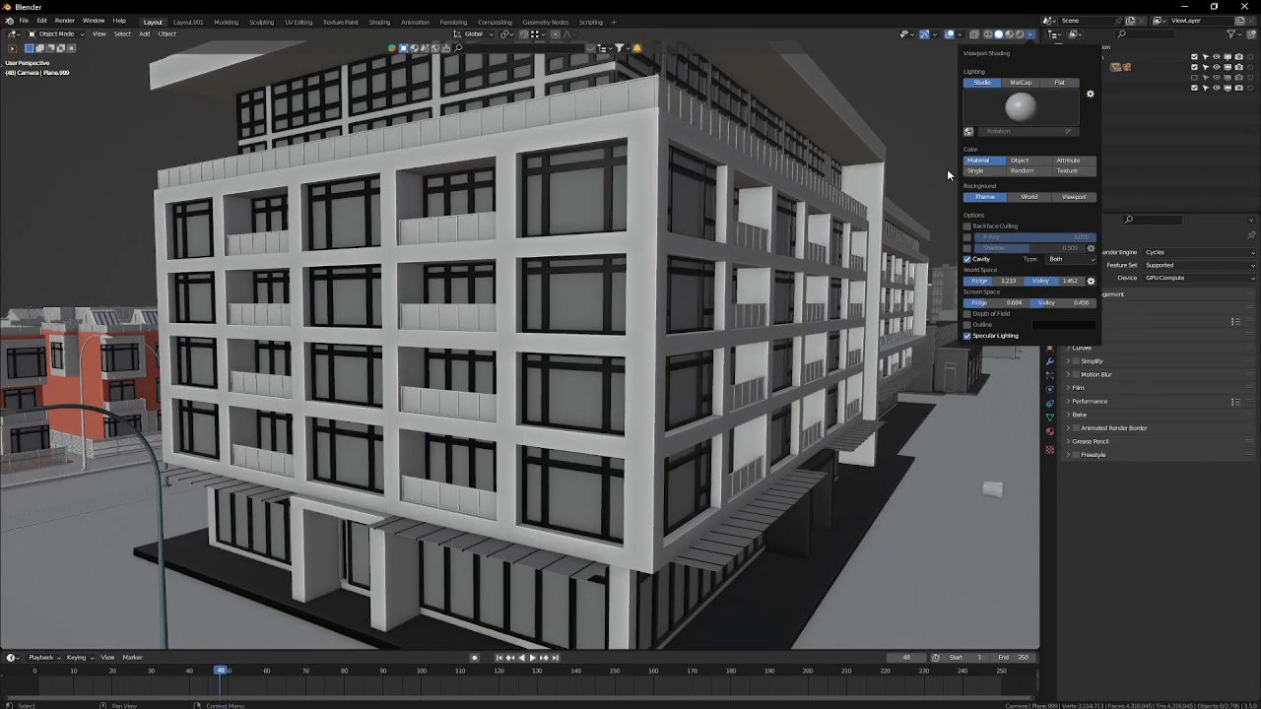
{"action": "middle_click_drag", "start_coordinate": [548, 544], "coordinate": [493, 401]}
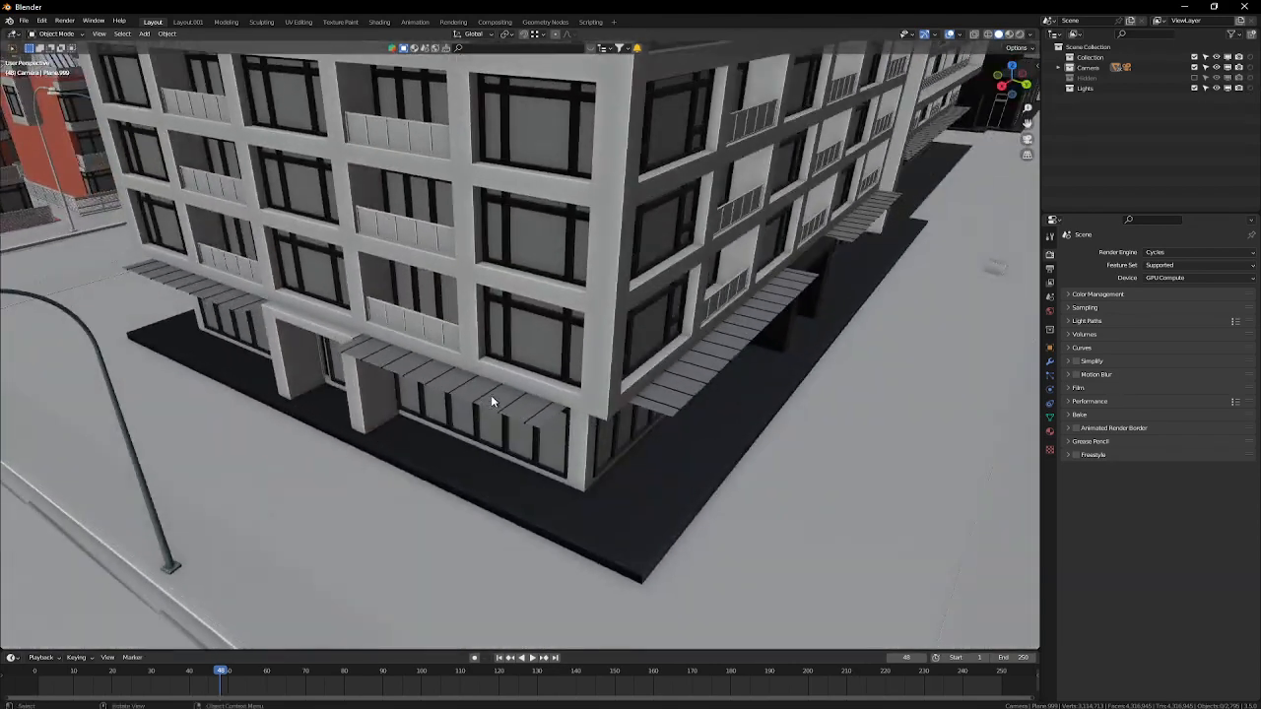
{"action": "left_click", "coordinate": [1032, 34]}
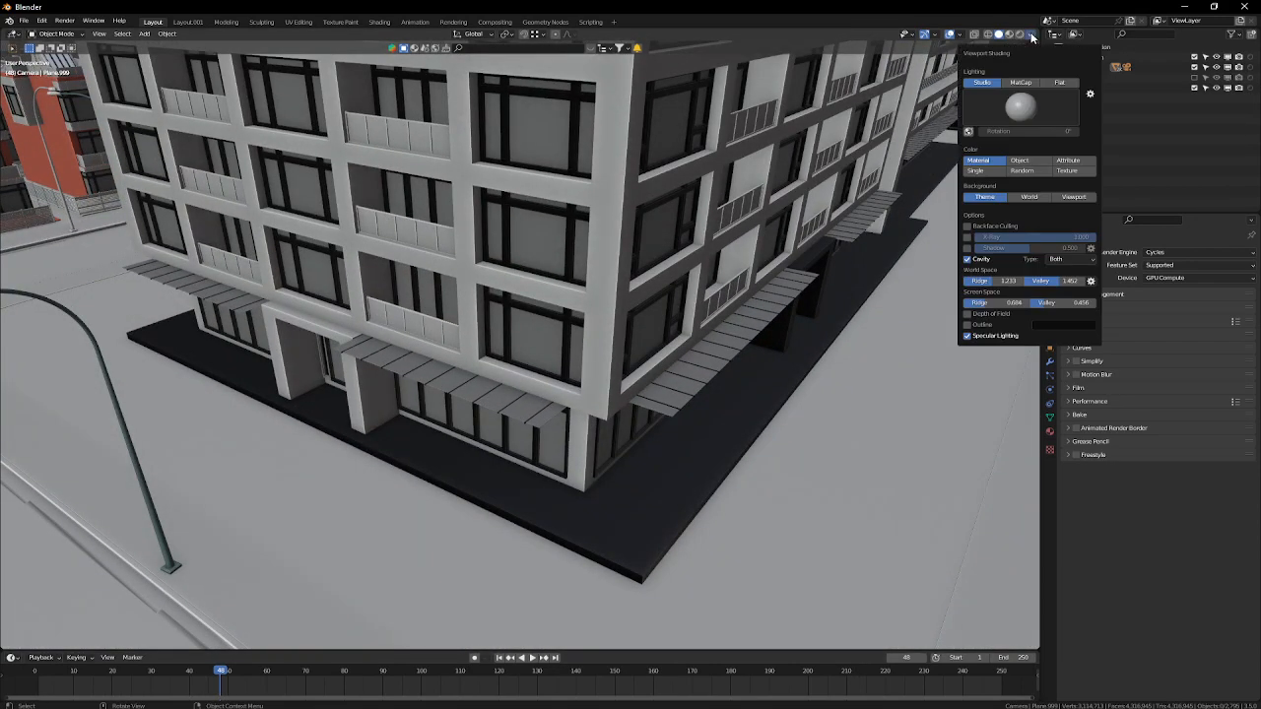
{"action": "left_click", "coordinate": [967, 262]}
{"action": "left_click", "coordinate": [968, 262]}
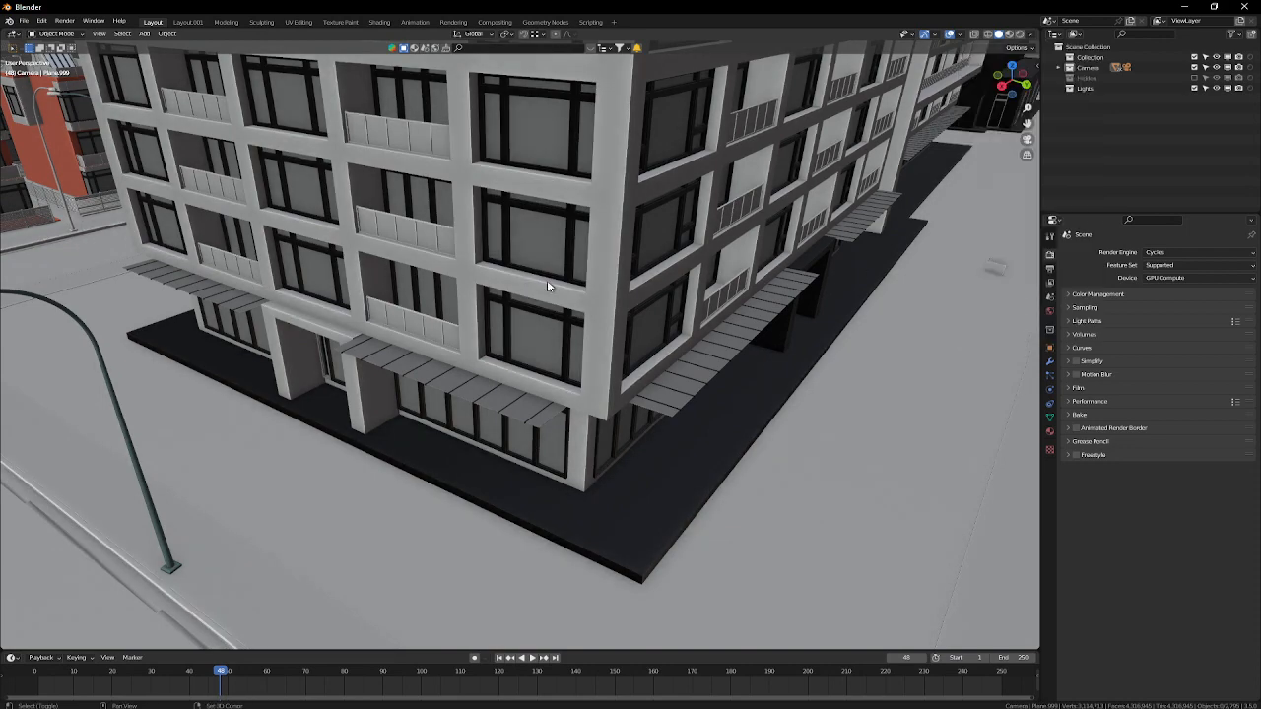
{"action": "mouse_move", "coordinate": [547, 280]}
{"action": "middle_mouse_down", "text": "shift"}
{"action": "mouse_move", "coordinate": [554, 387]}
{"action": "mouse_move", "coordinate": [522, 325]}
{"action": "middle_mouse_up", "text": "shift"}
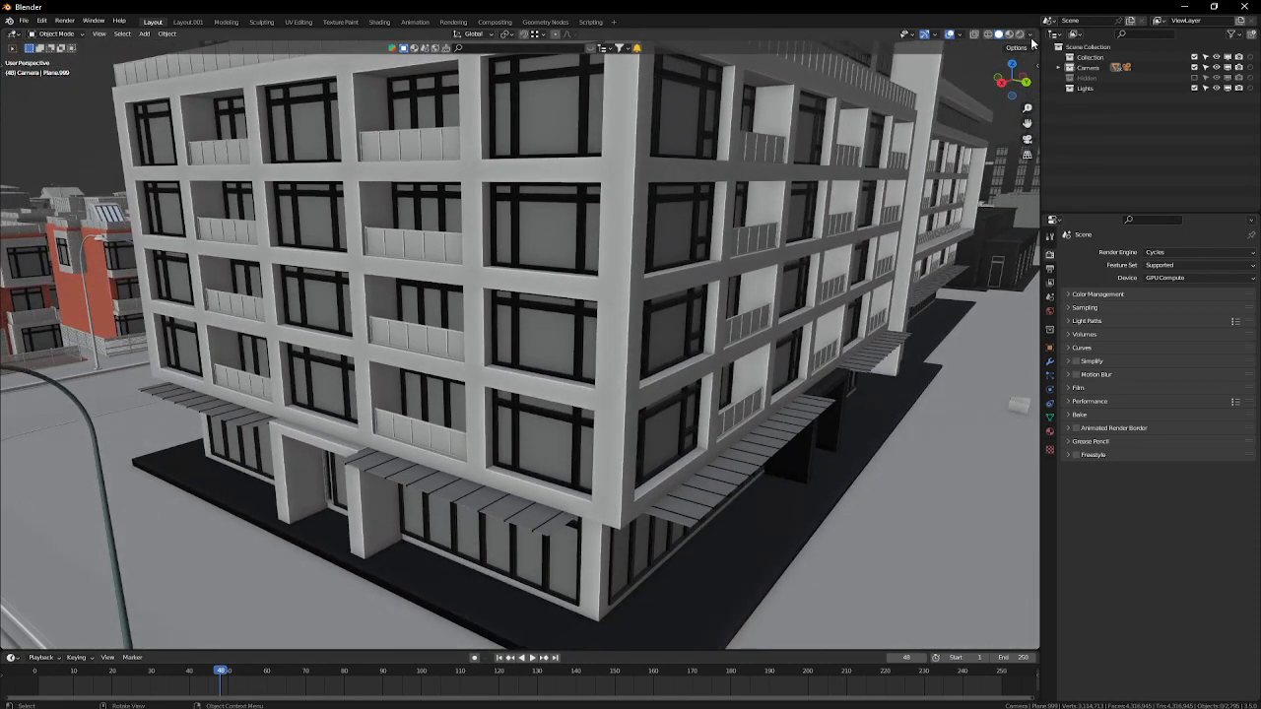
Step: Toggle the viewport shading's Outline option several times to compare it, leaving it off
{"action": "left_click", "coordinate": [1031, 35]}
{"action": "left_click", "coordinate": [968, 324]}
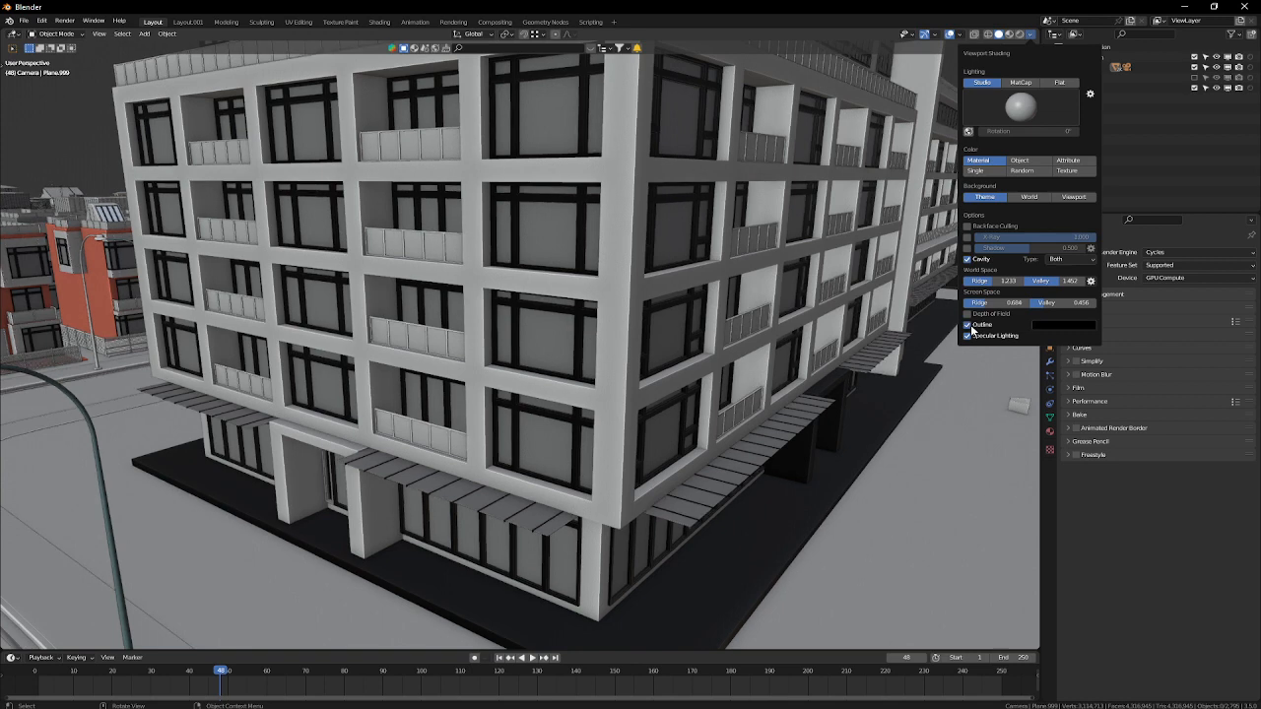
{"action": "left_click", "coordinate": [967, 325]}
{"action": "left_click", "coordinate": [967, 324]}
{"action": "left_click", "coordinate": [968, 324]}
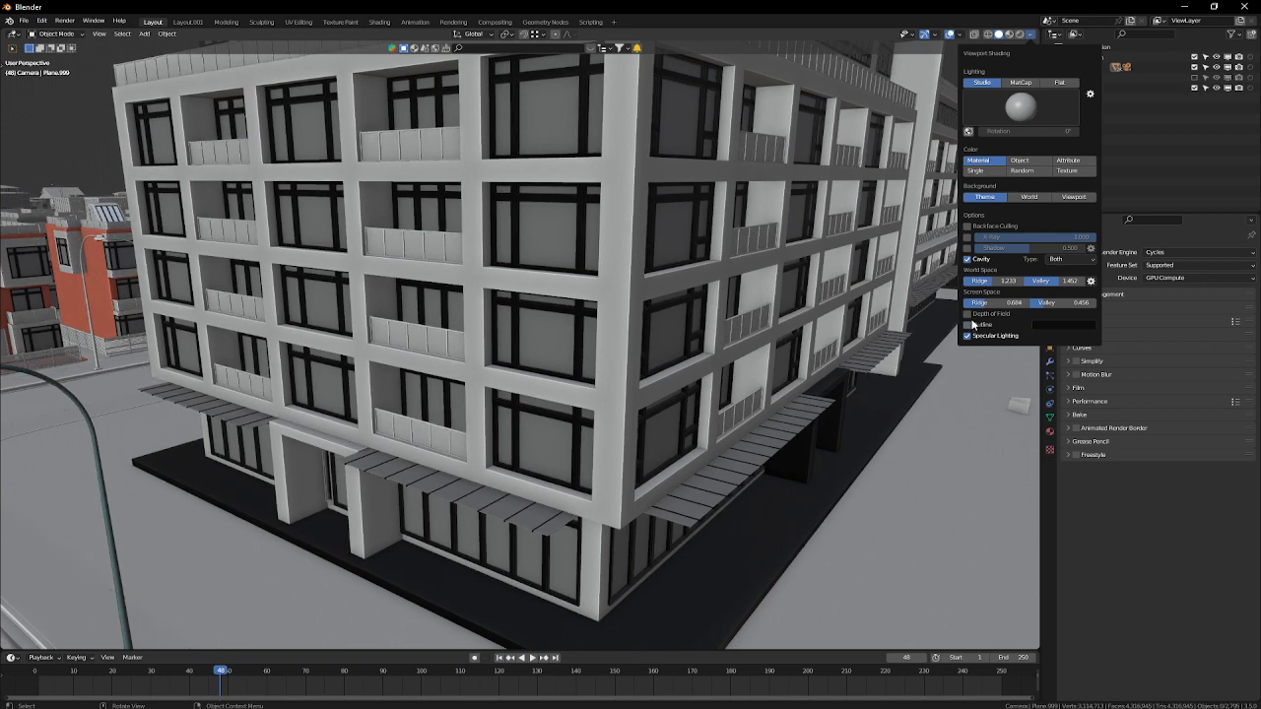
Step: Turn off Specular Lighting and Cavity in the viewport shading and view the building's upper floors
{"action": "left_click", "coordinate": [967, 336]}
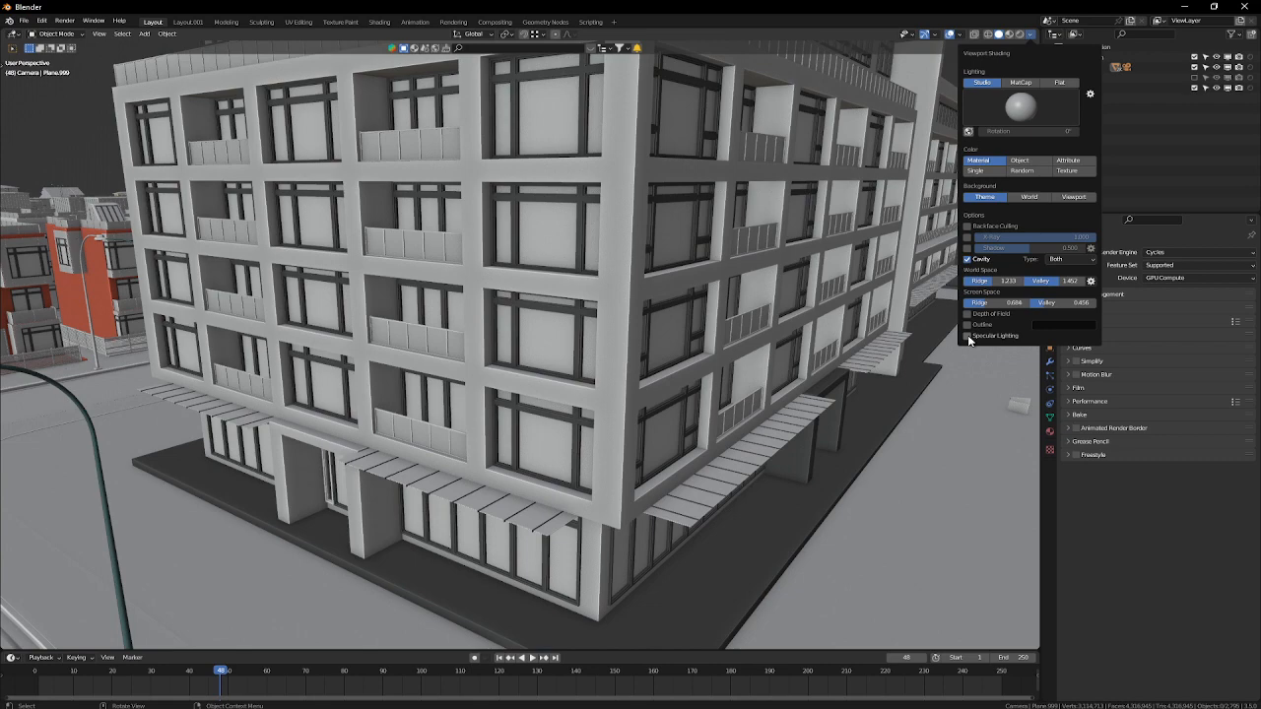
{"action": "left_click", "coordinate": [968, 259]}
{"action": "mouse_move", "coordinate": [631, 322]}
{"action": "middle_mouse_down"}
{"action": "mouse_move", "coordinate": [633, 298]}
{"action": "mouse_move", "coordinate": [625, 313]}
{"action": "middle_mouse_up"}
{"action": "middle_click_drag", "start_coordinate": [625, 312], "coordinate": [635, 399], "text": "shift"}
Step: Turn on Outline in the viewport shading and inspect the corner building with it
{"action": "left_click", "coordinate": [1031, 35]}
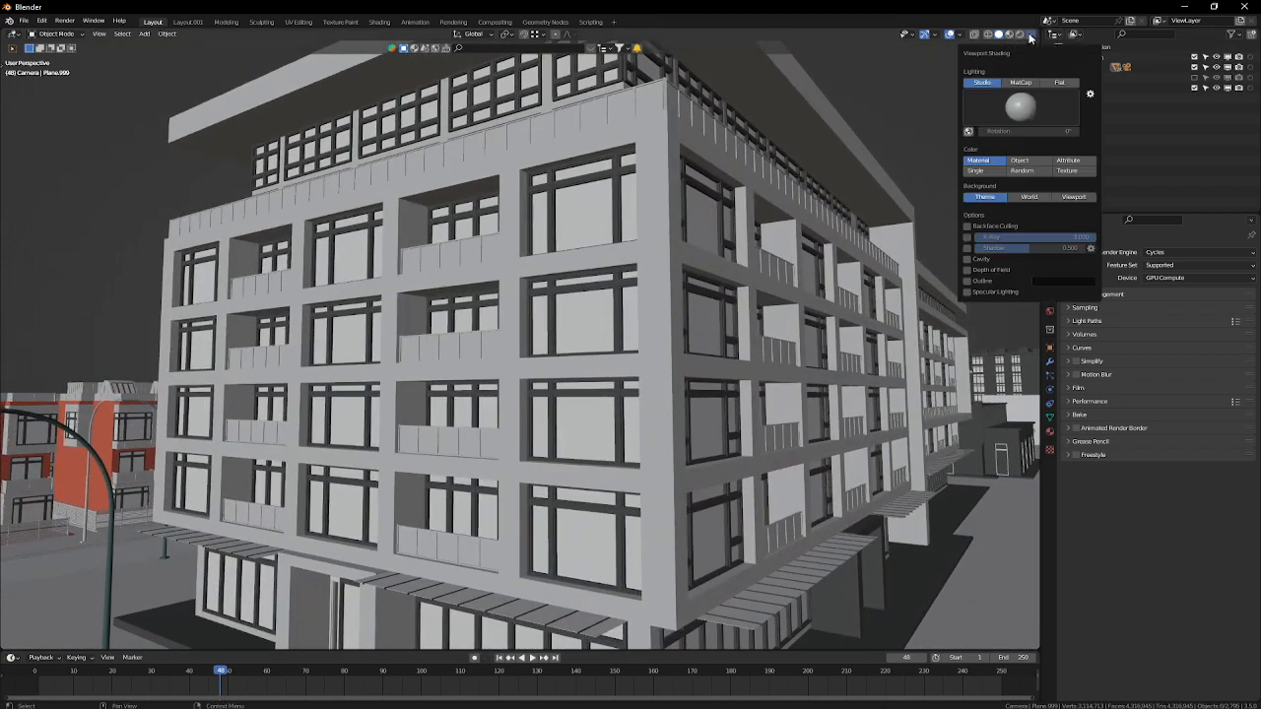
{"action": "left_click", "coordinate": [971, 283]}
{"action": "left_click", "coordinate": [971, 283]}
{"action": "left_click", "coordinate": [971, 283]}
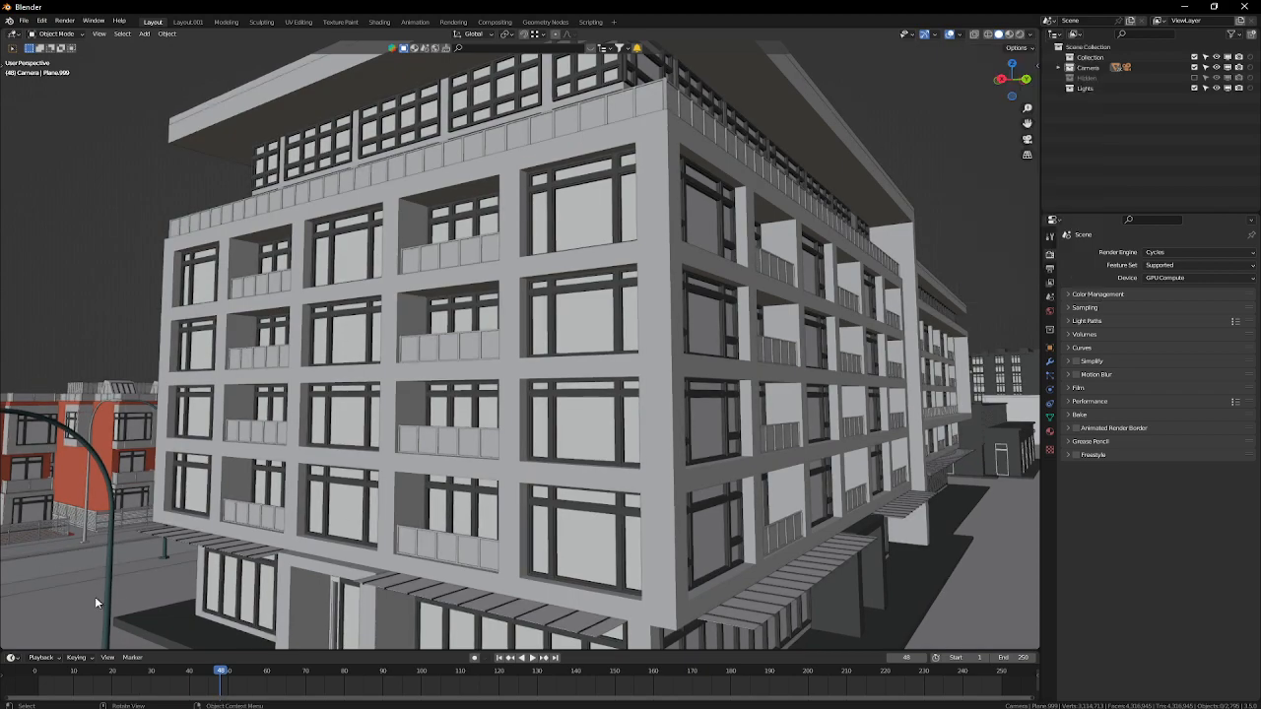
{"action": "middle_click_drag", "start_coordinate": [703, 558], "coordinate": [688, 374], "text": "shift"}
{"action": "middle_click_drag", "start_coordinate": [672, 419], "coordinate": [818, 355]}
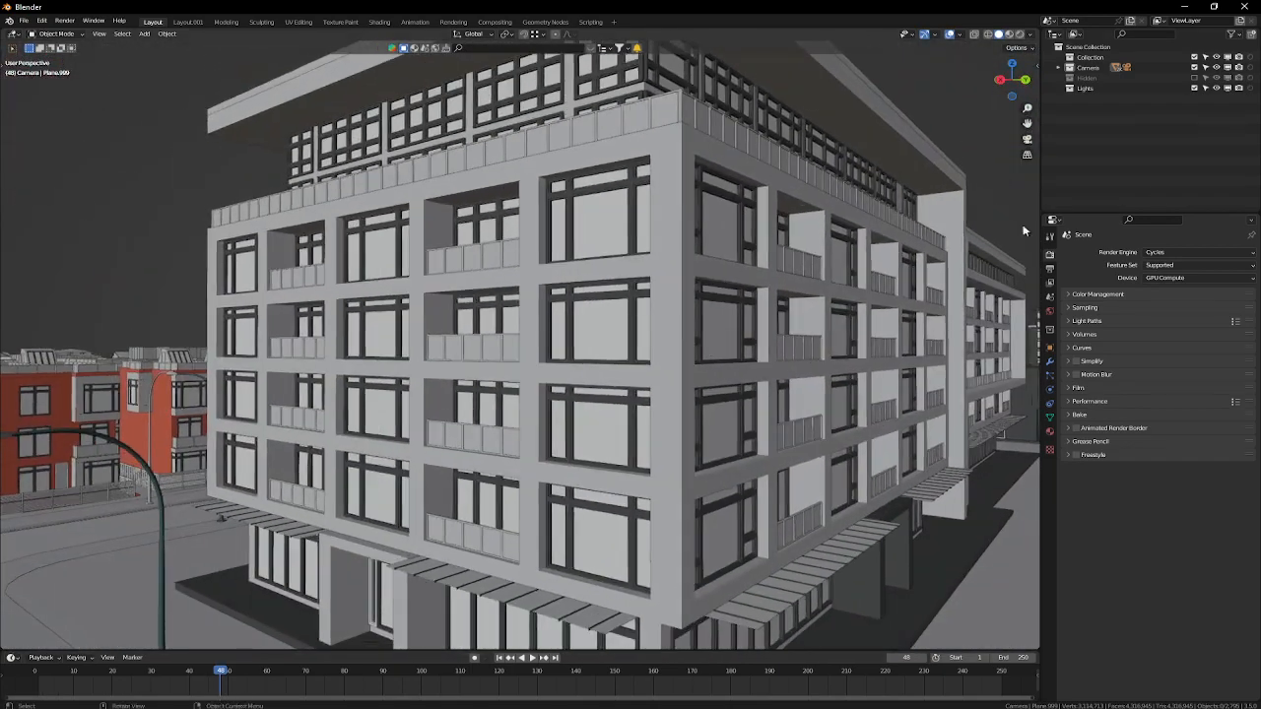
Step: Try World Space Lighting with different studio light rotations, and turn it off again
{"action": "left_click", "coordinate": [1032, 34]}
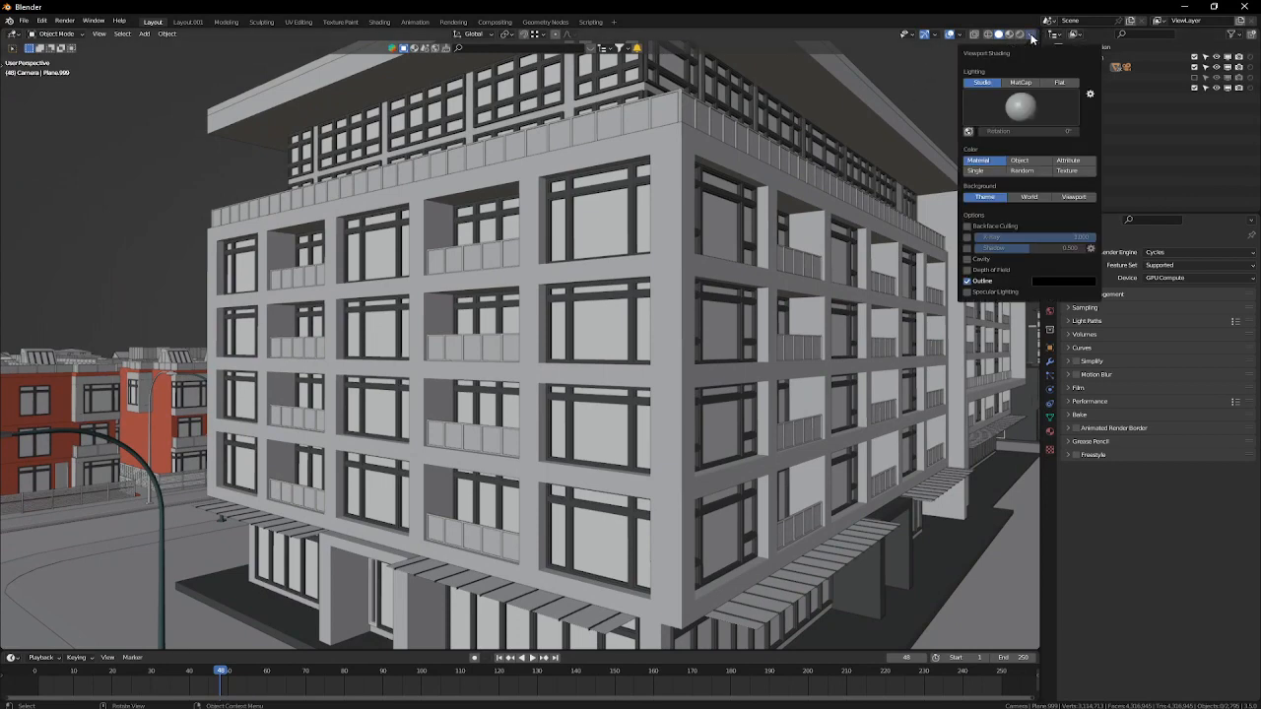
{"action": "left_click", "coordinate": [969, 131]}
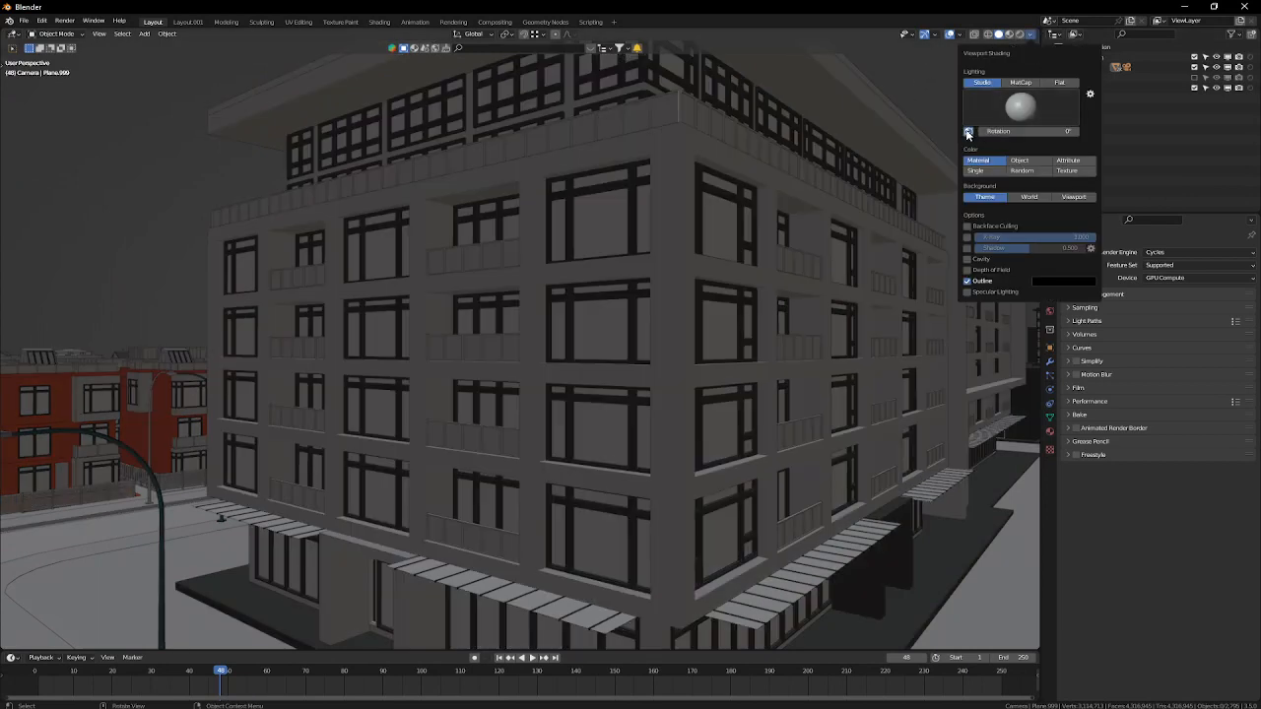
{"action": "mouse_move", "coordinate": [1032, 132]}
{"action": "left_mouse_down"}
{"action": "mouse_move", "coordinate": [1113, 132]}
{"action": "mouse_move", "coordinate": [1023, 131]}
{"action": "left_mouse_up"}
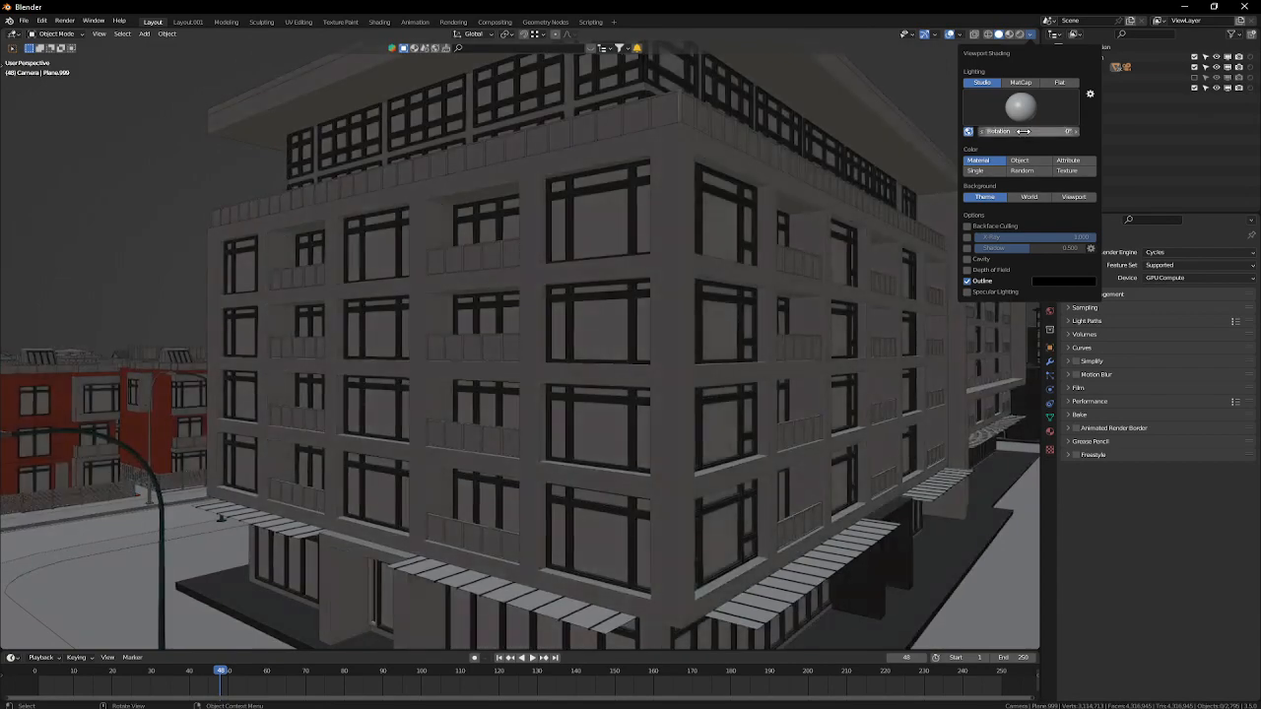
{"action": "left_click", "coordinate": [968, 132]}
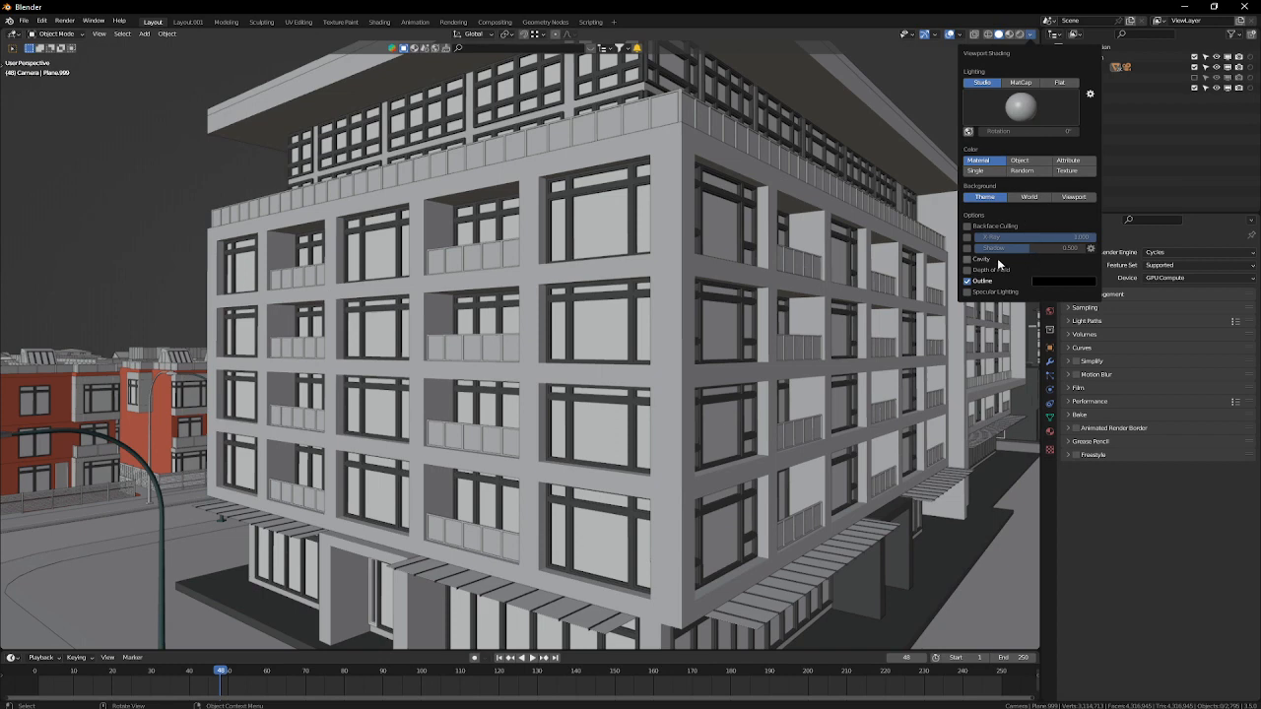
Step: Try the Viewport background for the solid shading and settle on the World background
{"action": "left_click", "coordinate": [1031, 199]}
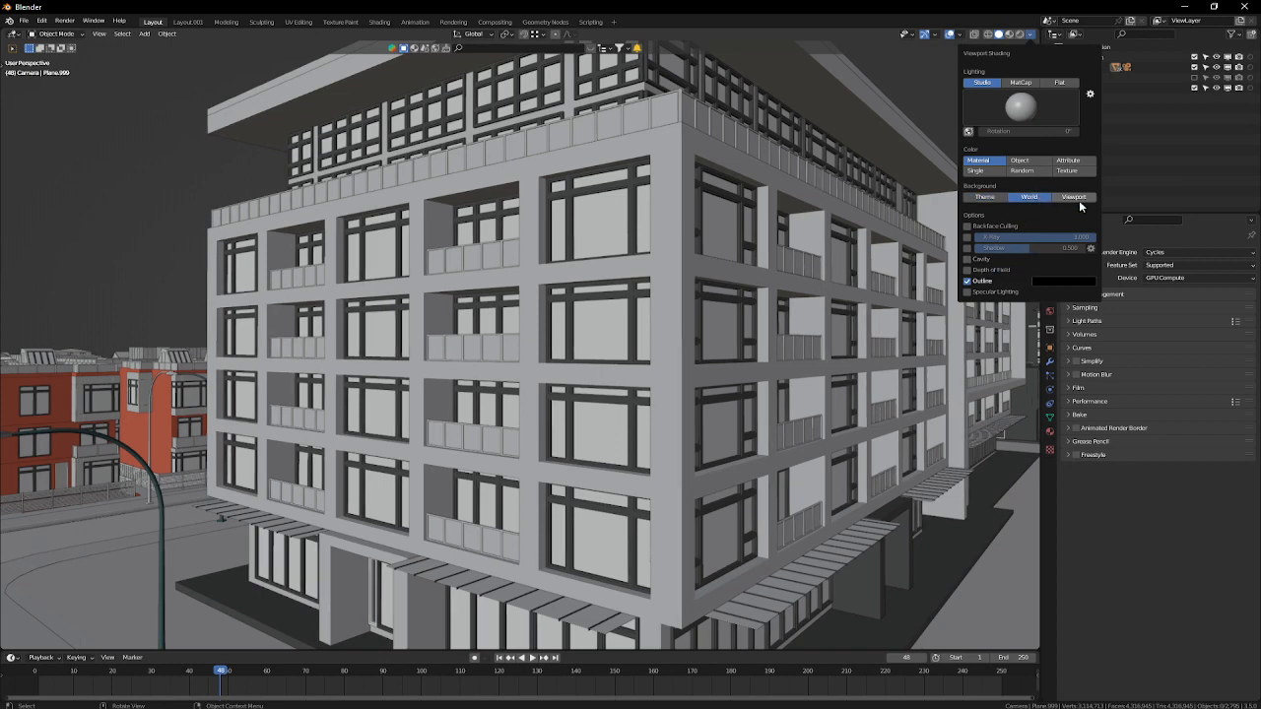
{"action": "left_click", "coordinate": [1079, 200]}
{"action": "left_click", "coordinate": [1033, 198]}
Step: Set the viewport lighting to MatCap and flip the matcap back and forth, returning to its original direction
{"action": "left_click", "coordinate": [1025, 83]}
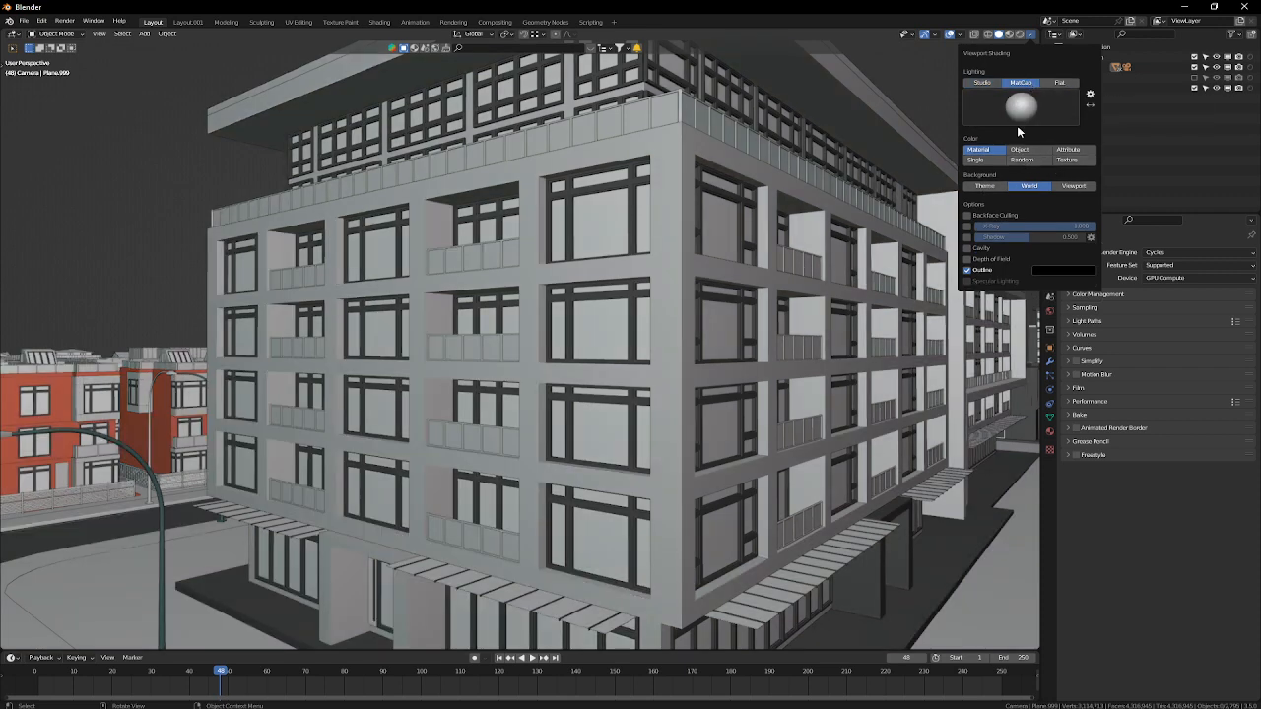
{"action": "left_click", "coordinate": [1091, 106]}
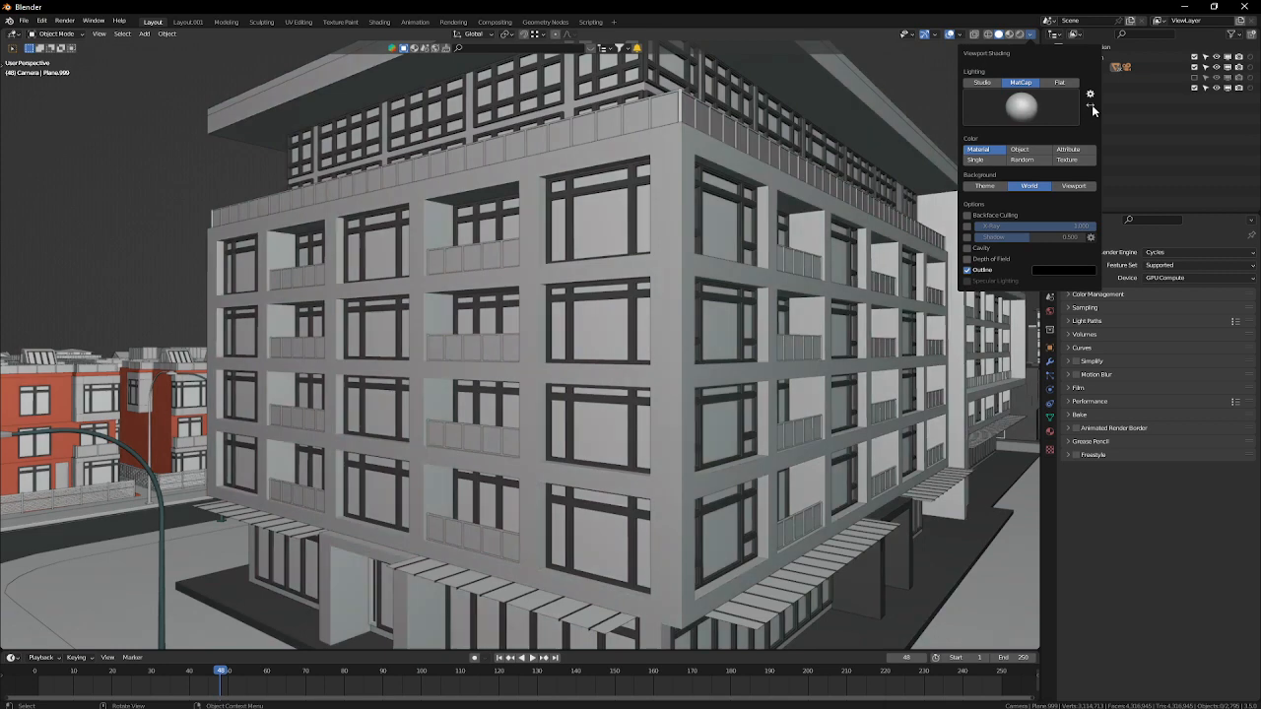
{"action": "left_click", "coordinate": [1092, 106]}
{"action": "left_click", "coordinate": [1092, 106]}
{"action": "left_click", "coordinate": [1092, 109]}
Step: Check the available matcaps without changing the current one, and turn Cavity back on
{"action": "left_click", "coordinate": [1019, 108]}
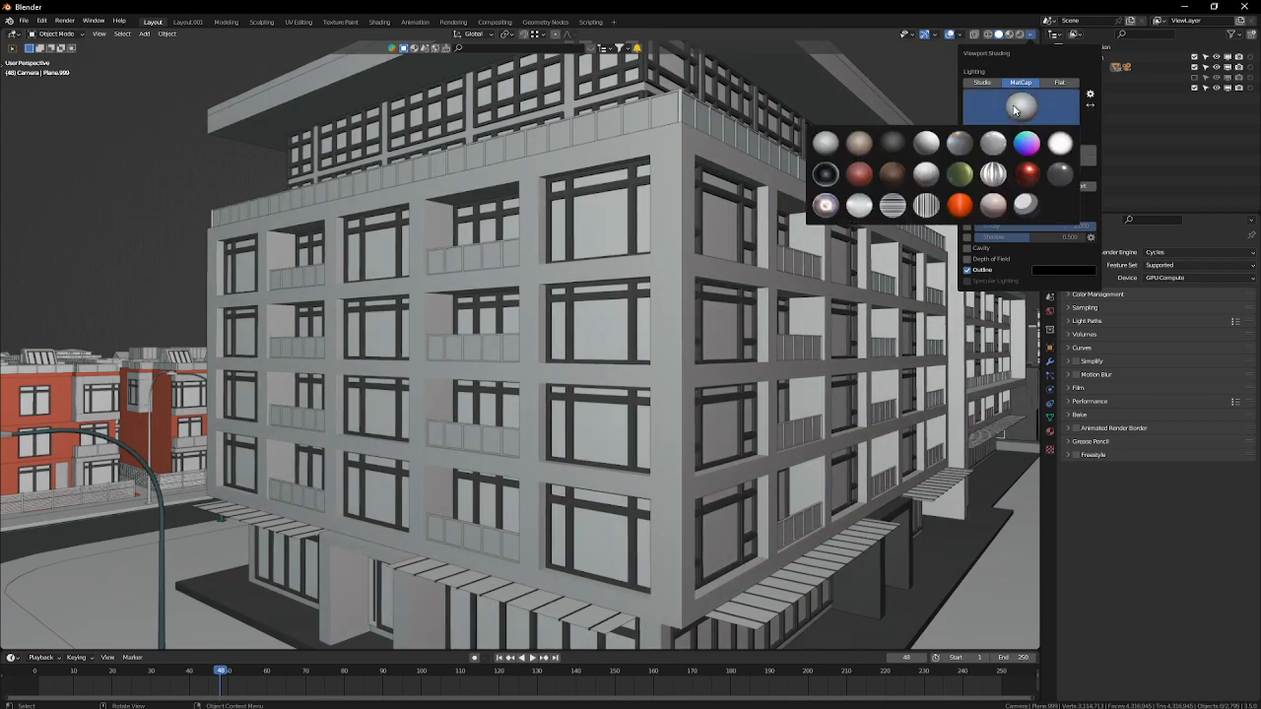
{"action": "left_click", "coordinate": [1017, 111]}
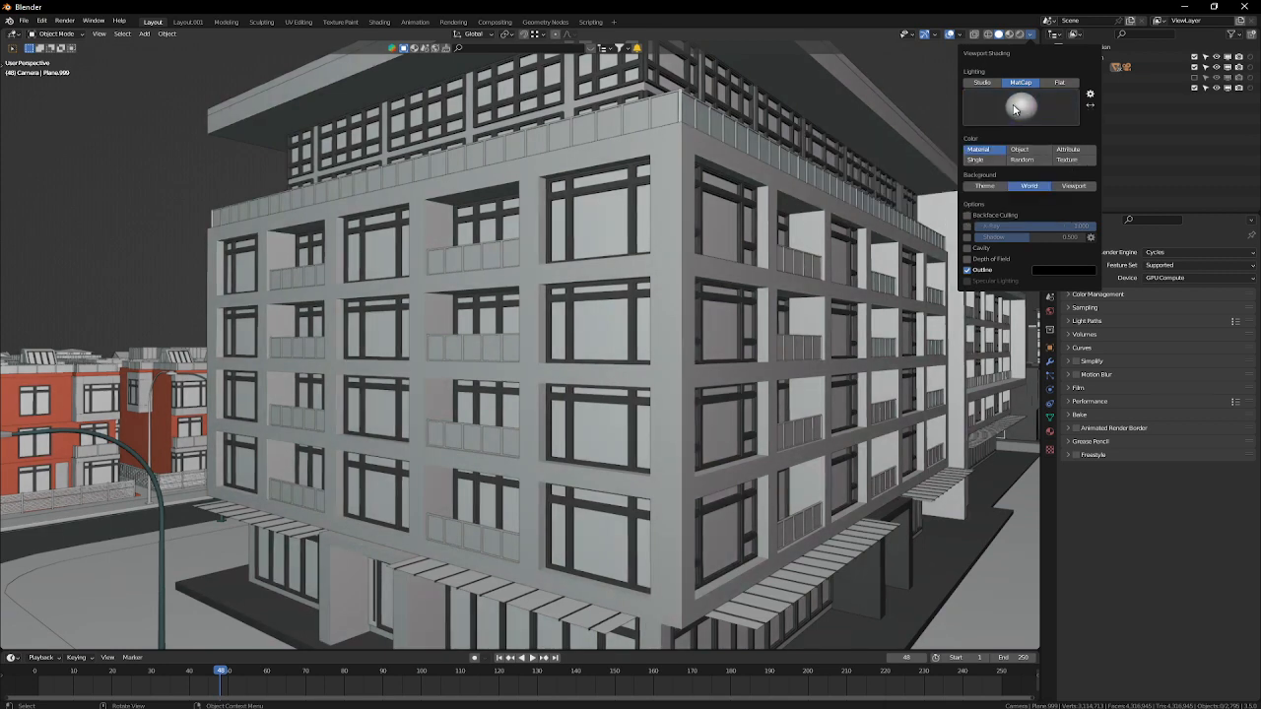
{"action": "left_click", "coordinate": [1032, 37]}
{"action": "left_click", "coordinate": [967, 249]}
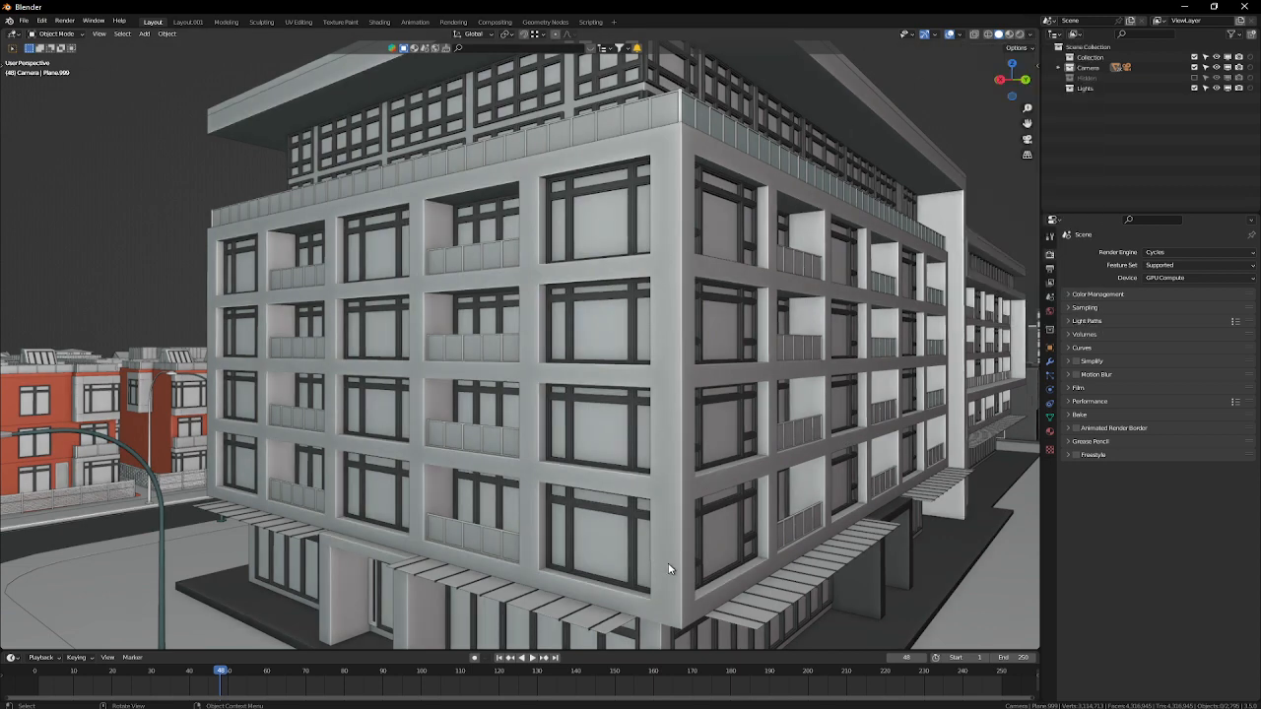
Step: Switch to 3ds Max and examine the city model's shading, from the corner building to close and wide views of the surrounding blocks
{"action": "middle_click_drag", "start_coordinate": [748, 508], "coordinate": [896, 262]}
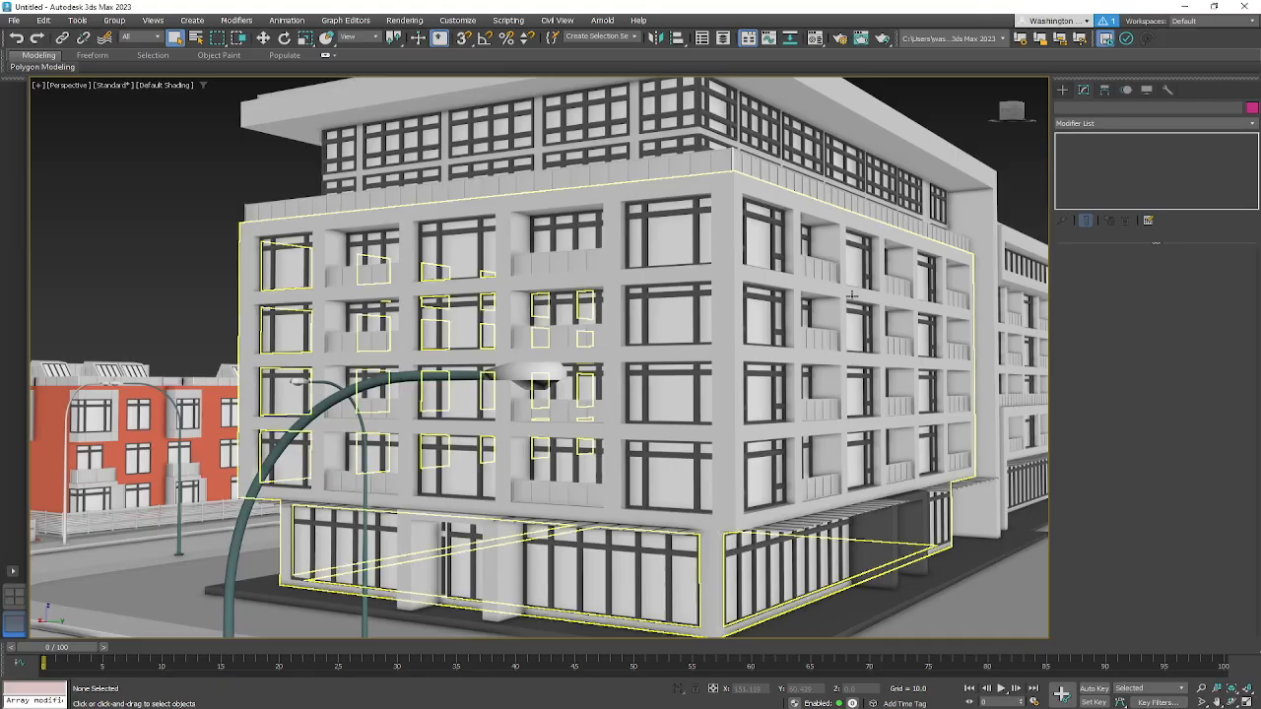
{"action": "middle_click_drag", "start_coordinate": [690, 325], "coordinate": [743, 324], "text": "alt"}
{"action": "middle_click_drag", "start_coordinate": [787, 366], "coordinate": [706, 118]}
{"action": "scroll", "coordinate": [693, 380], "scroll_direction": "down", "scroll_amount": 5}
{"action": "scroll", "coordinate": [746, 398], "scroll_direction": "down", "scroll_amount": 5}
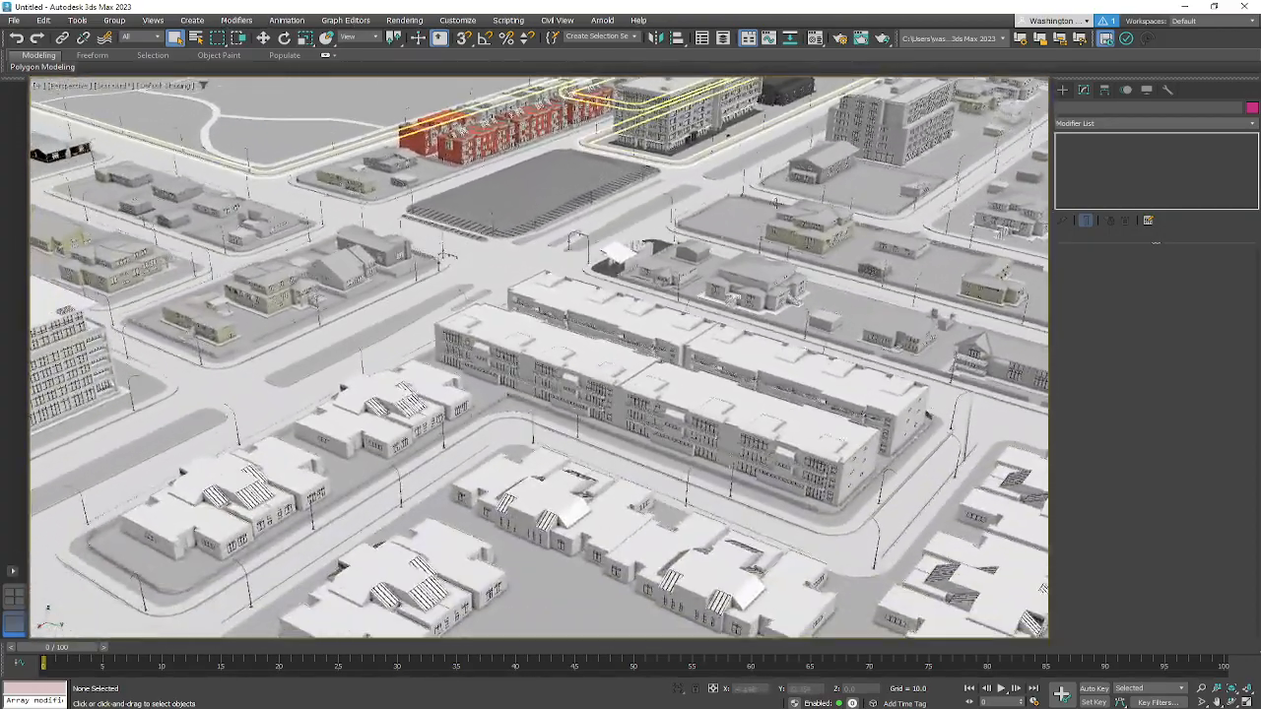
{"action": "scroll", "coordinate": [907, 456], "scroll_direction": "up", "scroll_amount": 6}
{"action": "middle_click_drag", "start_coordinate": [906, 456], "coordinate": [548, 662]}
{"action": "middle_click_drag", "start_coordinate": [662, 324], "coordinate": [1025, 467]}
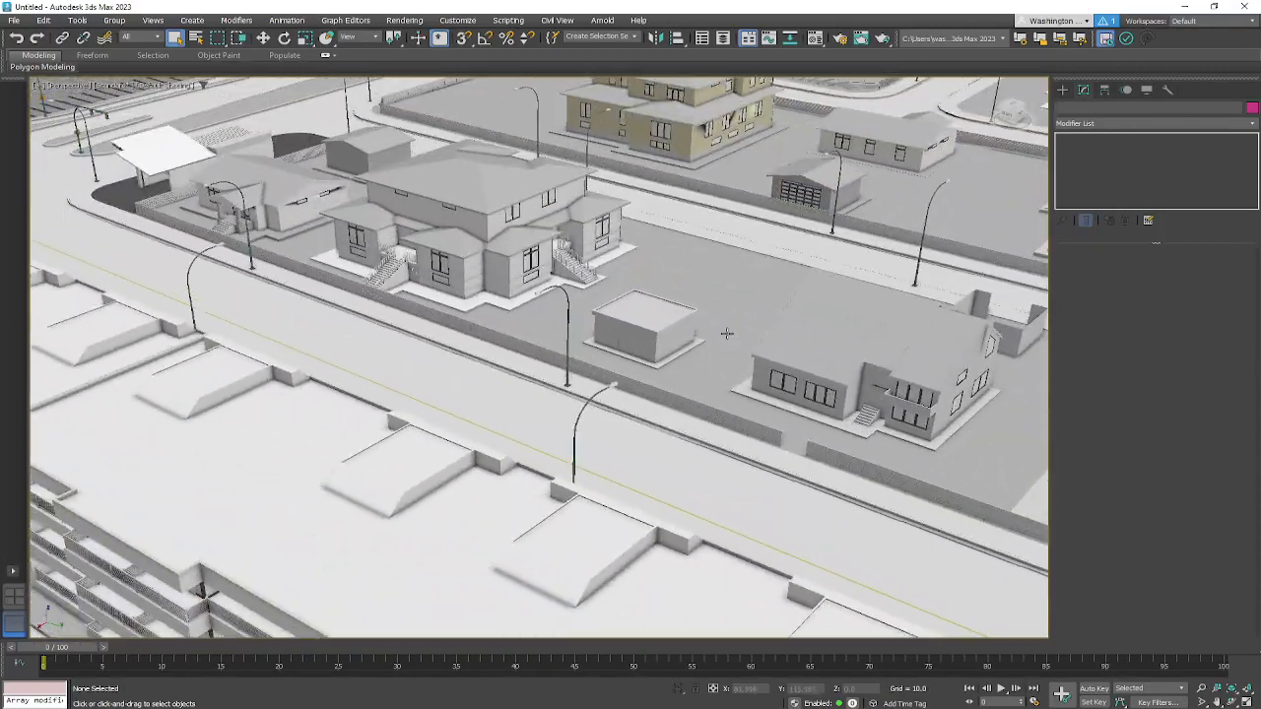
{"action": "scroll", "coordinate": [726, 332], "scroll_direction": "down", "scroll_amount": 6}
{"action": "middle_click_drag", "start_coordinate": [552, 384], "coordinate": [763, 397]}
{"action": "middle_click_drag", "start_coordinate": [753, 278], "coordinate": [670, 454]}
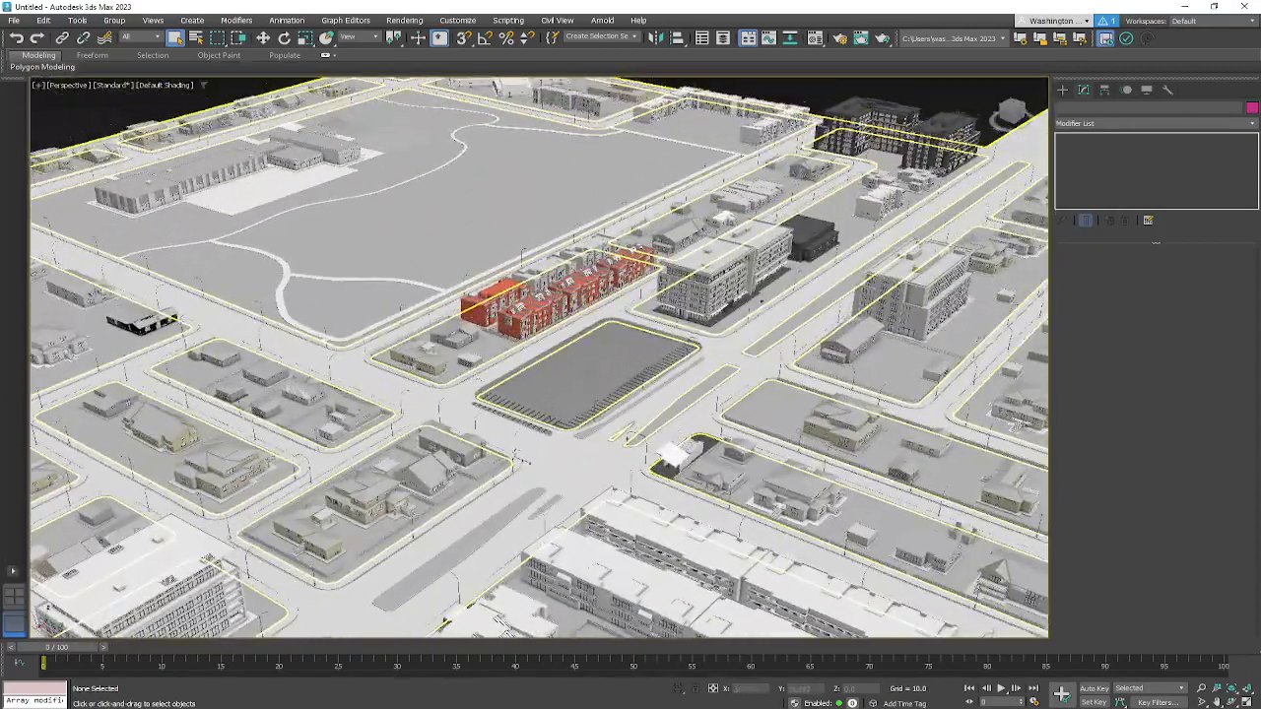
Step: Examine the viewport shading of the white corner apartment building from above and from street level at several angles
{"action": "scroll", "coordinate": [688, 308], "scroll_direction": "up", "scroll_amount": 6}
{"action": "middle_click_drag", "start_coordinate": [695, 306], "coordinate": [737, 523], "text": "alt"}
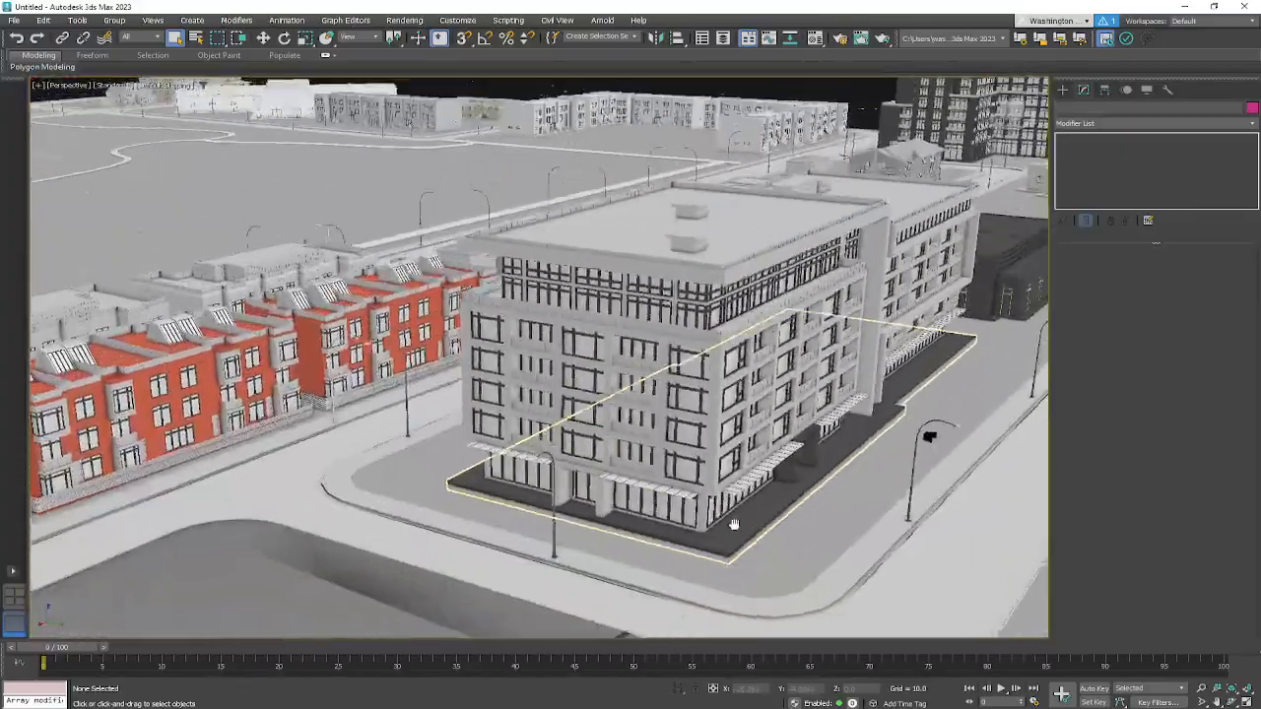
{"action": "scroll", "coordinate": [735, 296], "scroll_direction": "up", "scroll_amount": 2}
{"action": "middle_click_drag", "start_coordinate": [603, 449], "coordinate": [638, 390], "text": "alt"}
{"action": "scroll", "coordinate": [561, 473], "scroll_direction": "up", "scroll_amount": 2}
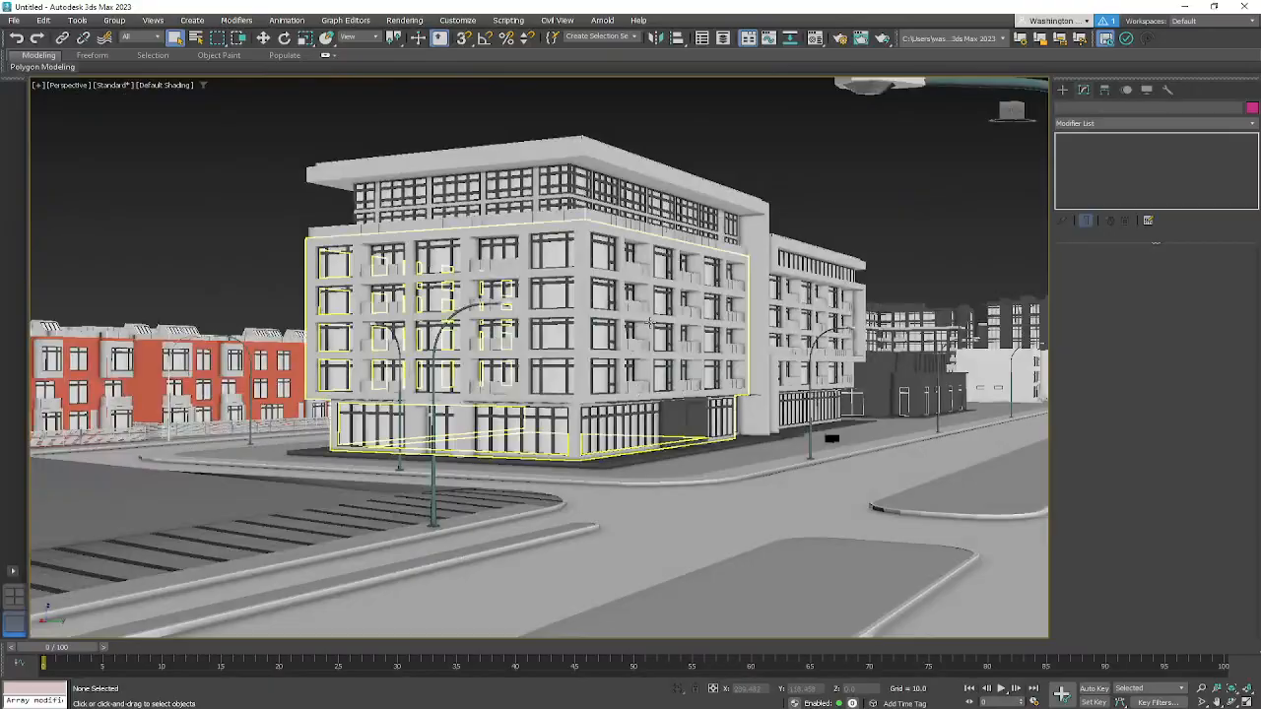
{"action": "scroll", "coordinate": [650, 323], "scroll_direction": "up", "scroll_amount": 3}
{"action": "middle_click_drag", "start_coordinate": [647, 323], "coordinate": [771, 318], "text": "alt"}
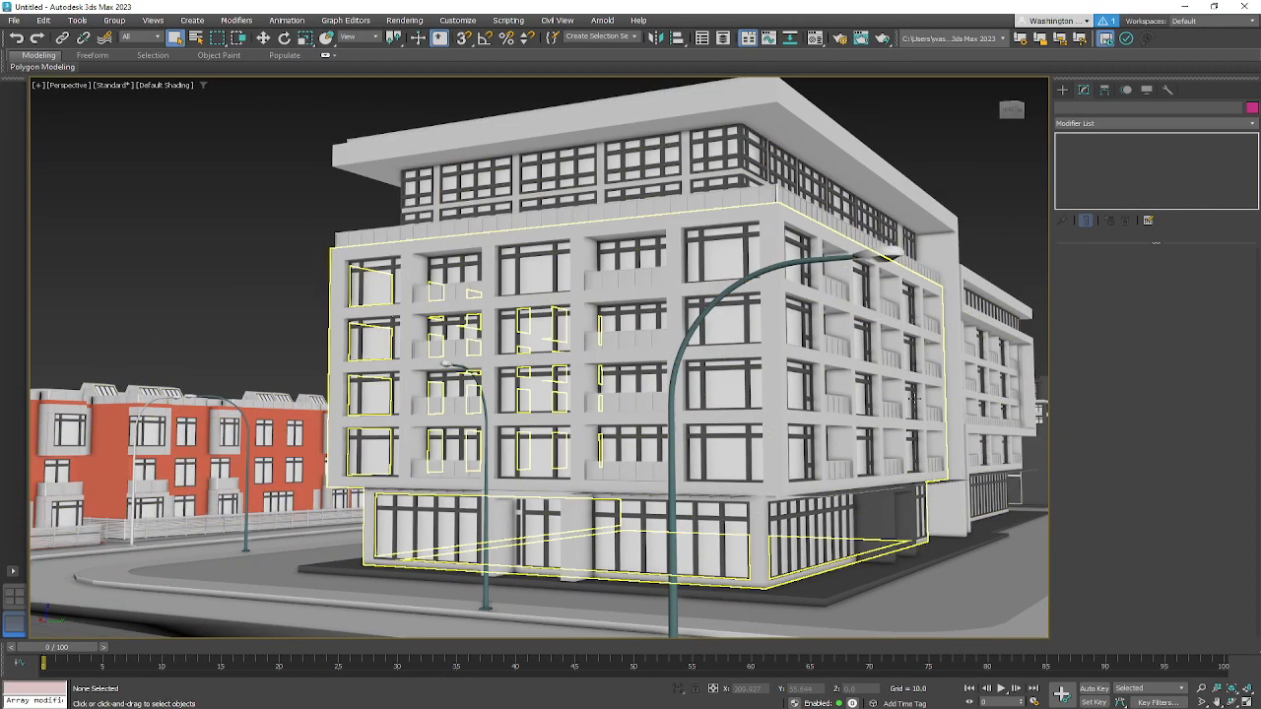
{"action": "middle_click_drag", "start_coordinate": [705, 412], "coordinate": [654, 462], "text": "alt"}
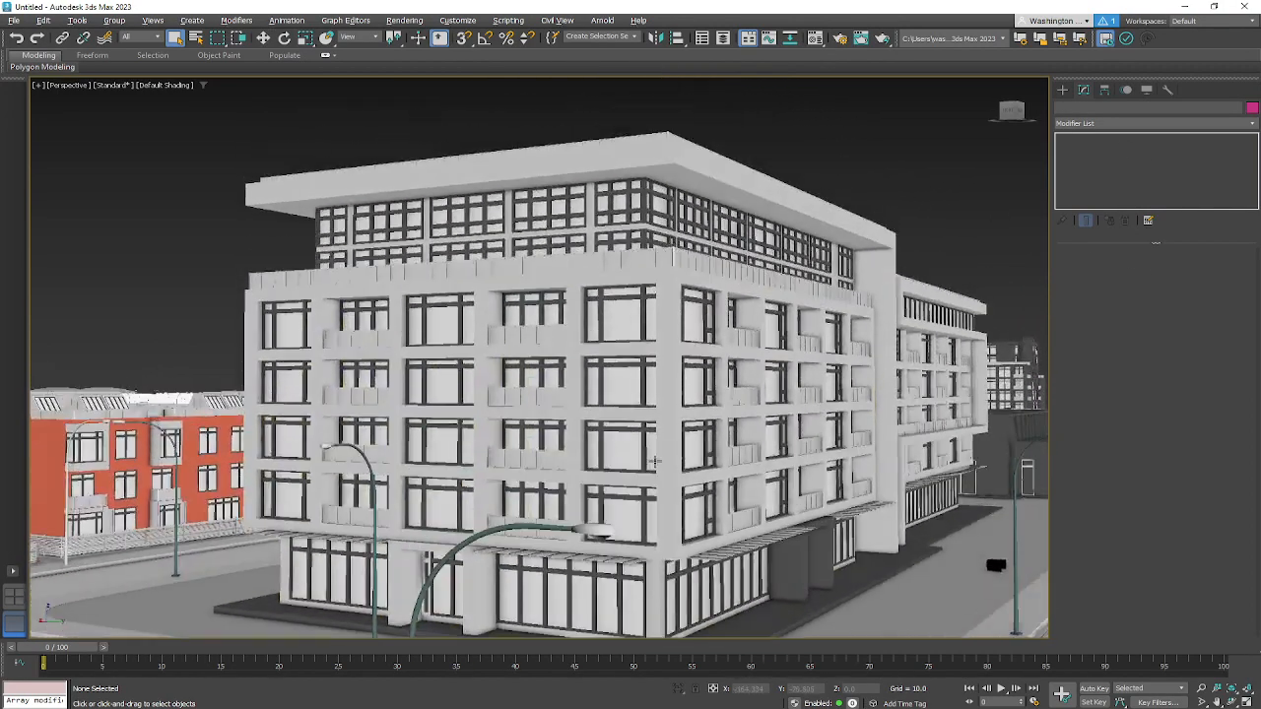
{"action": "middle_click_drag", "start_coordinate": [808, 539], "coordinate": [944, 249], "text": "alt"}
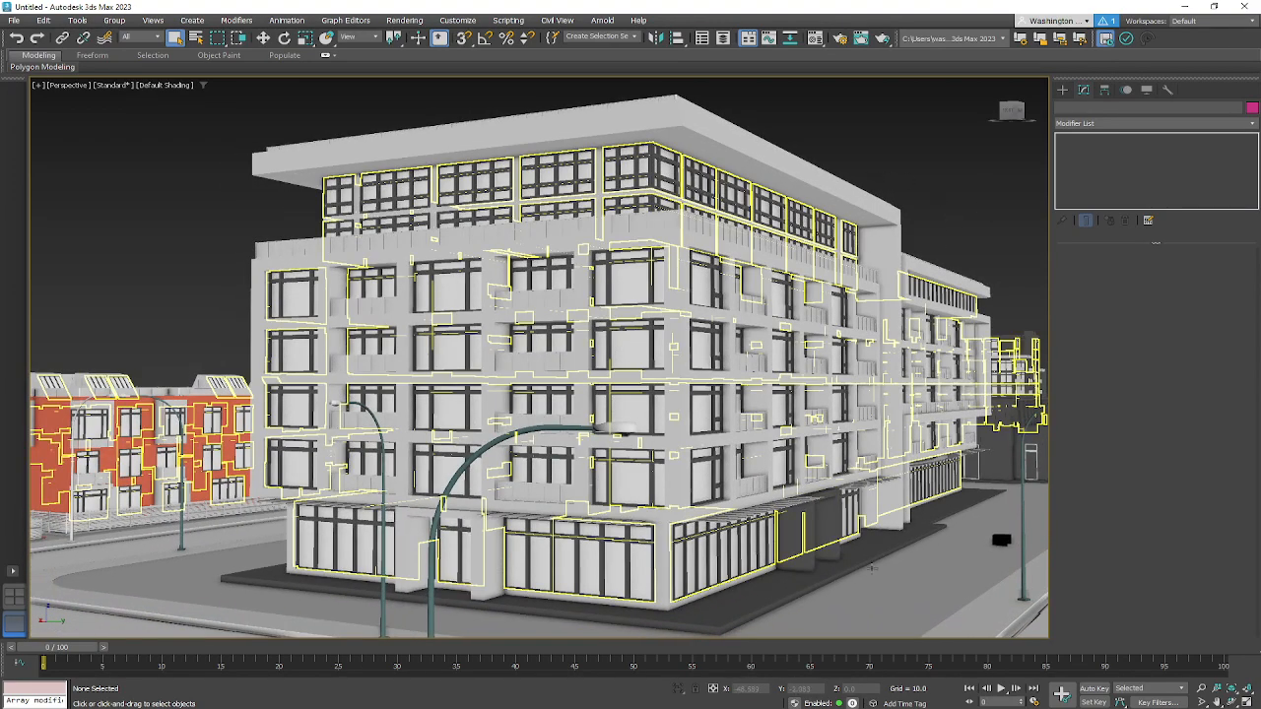
{"action": "middle_click_drag", "start_coordinate": [642, 558], "coordinate": [687, 522]}
{"action": "middle_click_drag", "start_coordinate": [663, 471], "coordinate": [628, 427], "text": "alt"}
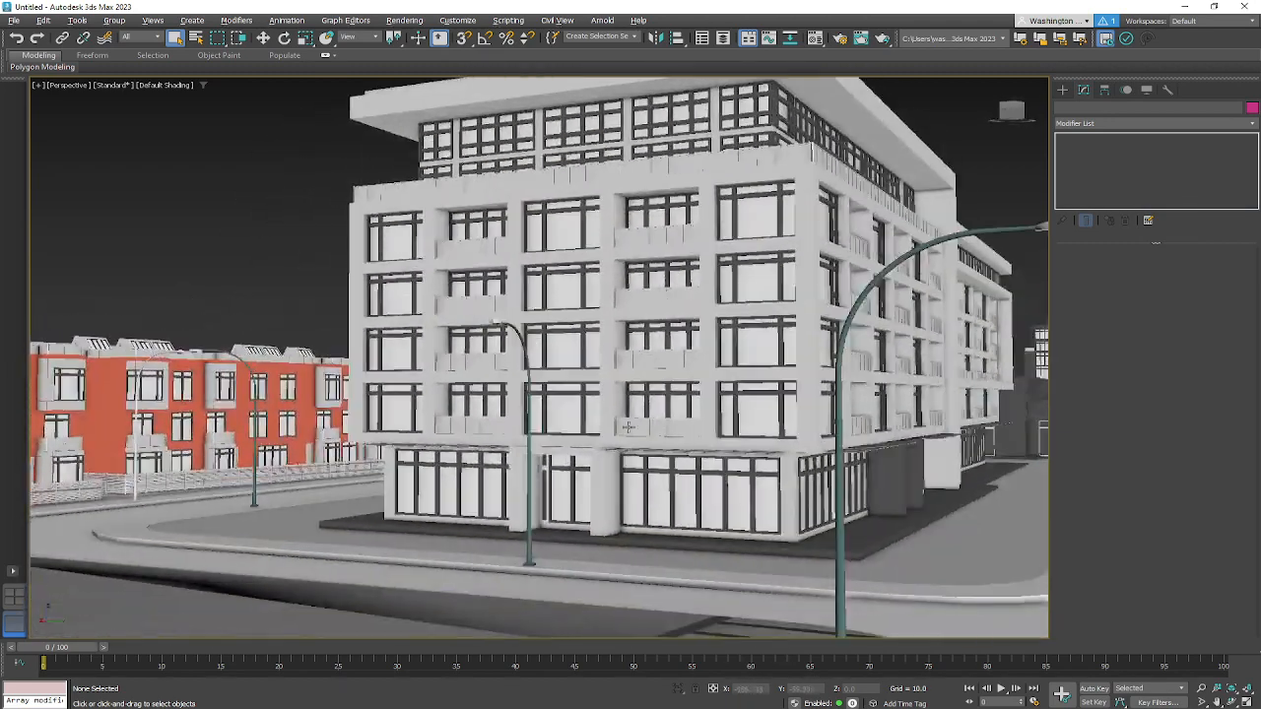
Step: Set the perspective viewport to the Performance preset and check how the corner building is shaded
{"action": "left_click", "coordinate": [114, 84]}
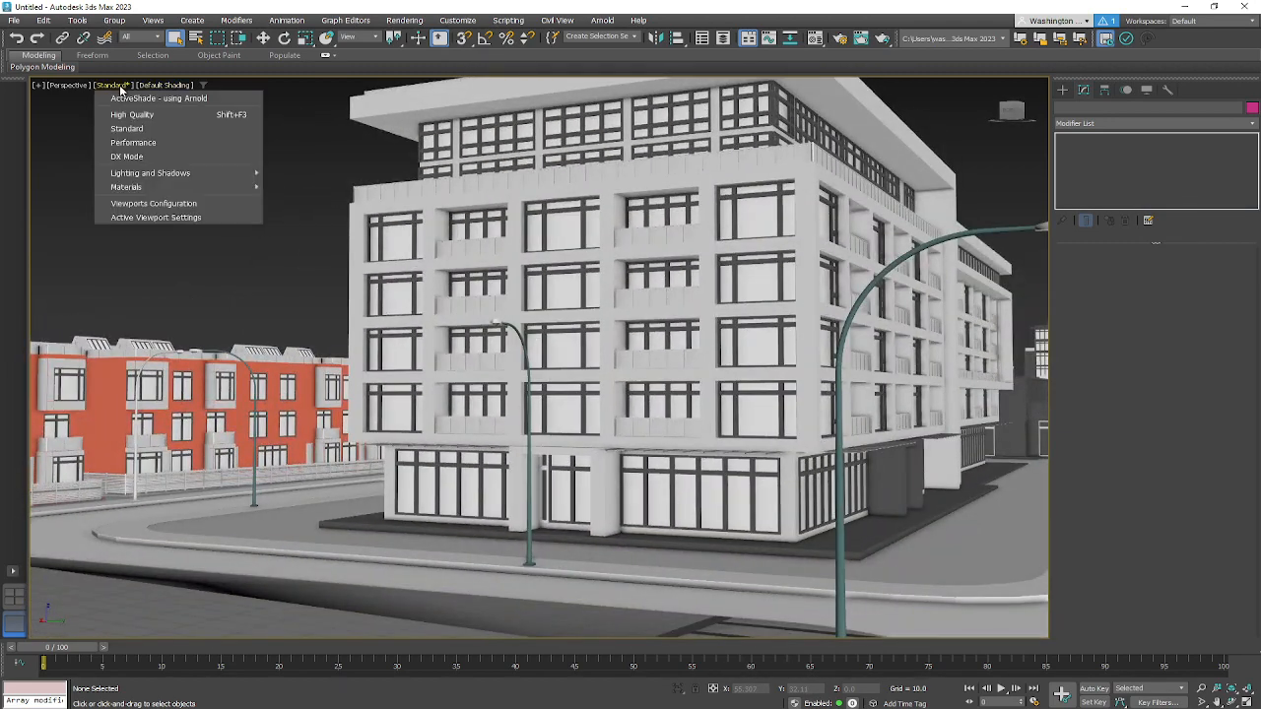
{"action": "left_click", "coordinate": [138, 143]}
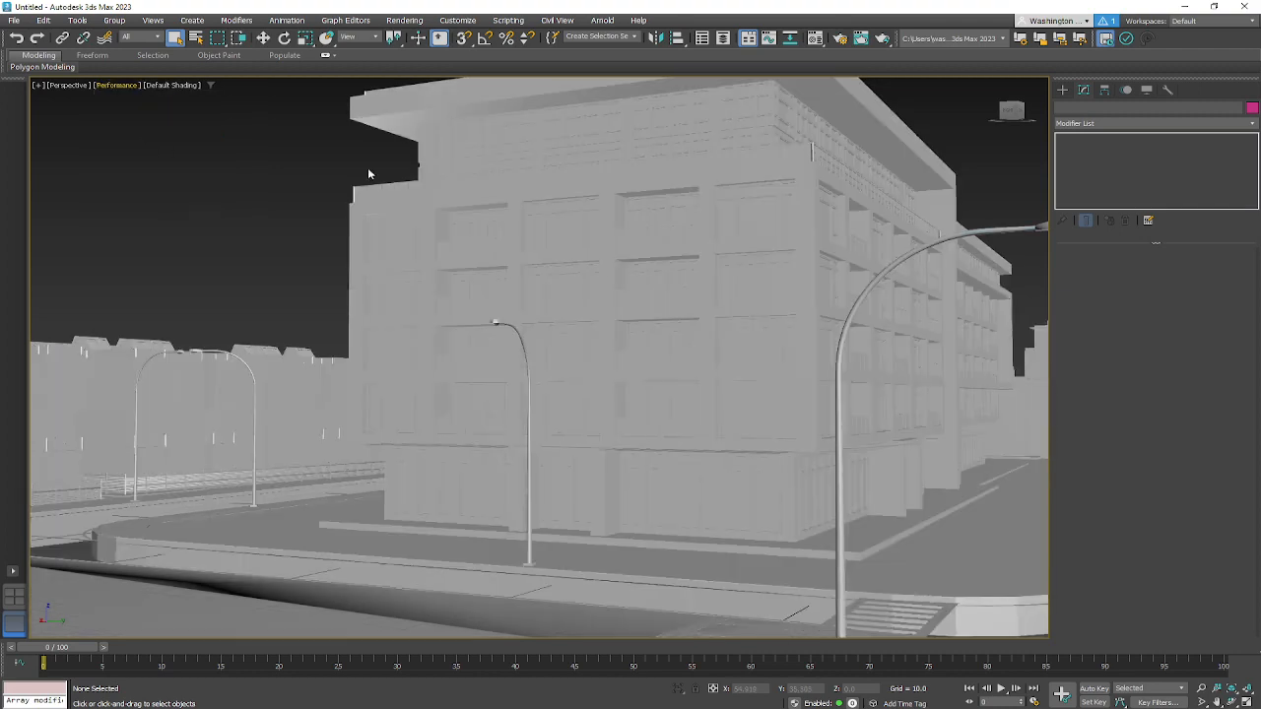
{"action": "middle_click_drag", "start_coordinate": [810, 270], "coordinate": [748, 335]}
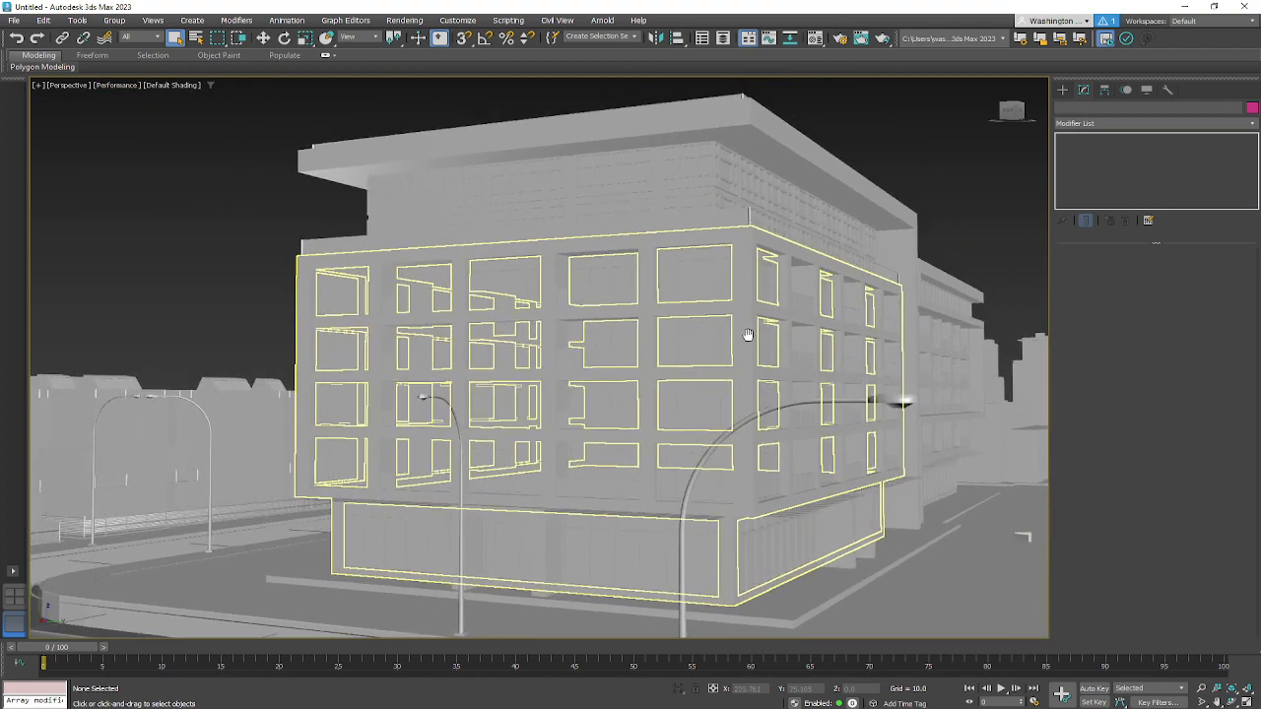
Step: Review the display performance settings in Viewports Configuration and leave without changing them
{"action": "left_click", "coordinate": [164, 88]}
{"action": "left_click", "coordinate": [120, 87]}
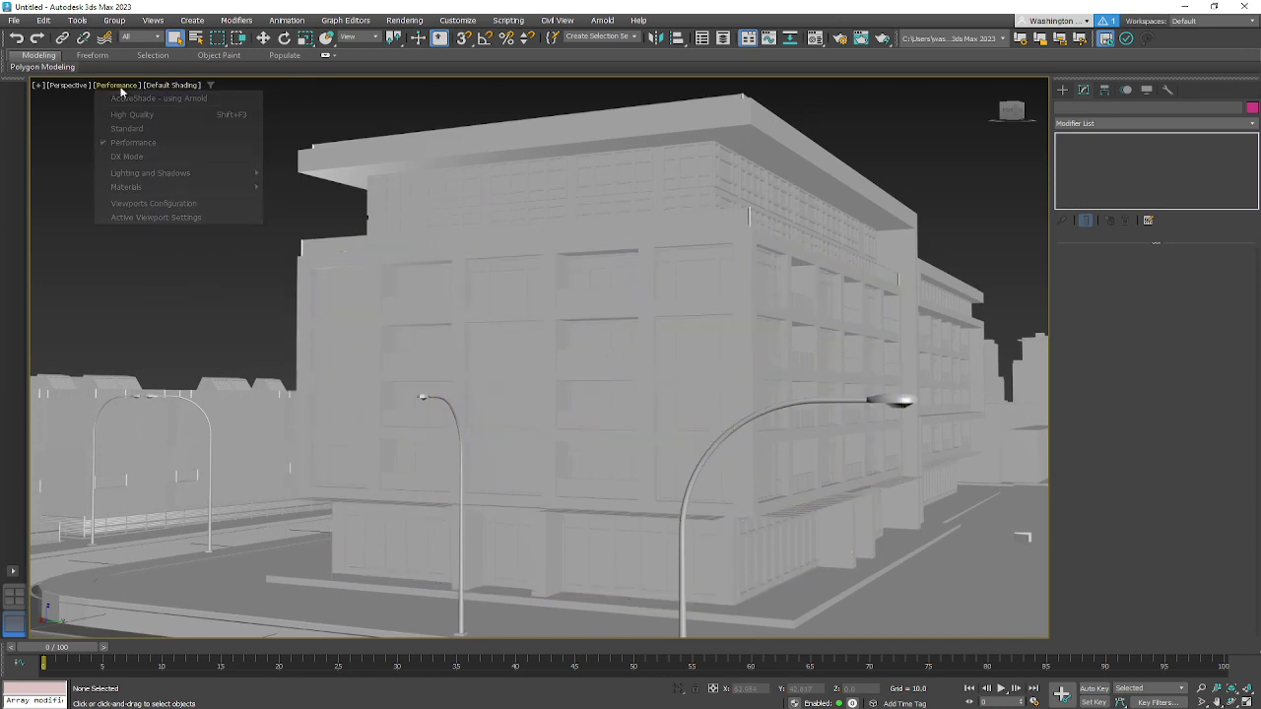
{"action": "left_click", "coordinate": [168, 204]}
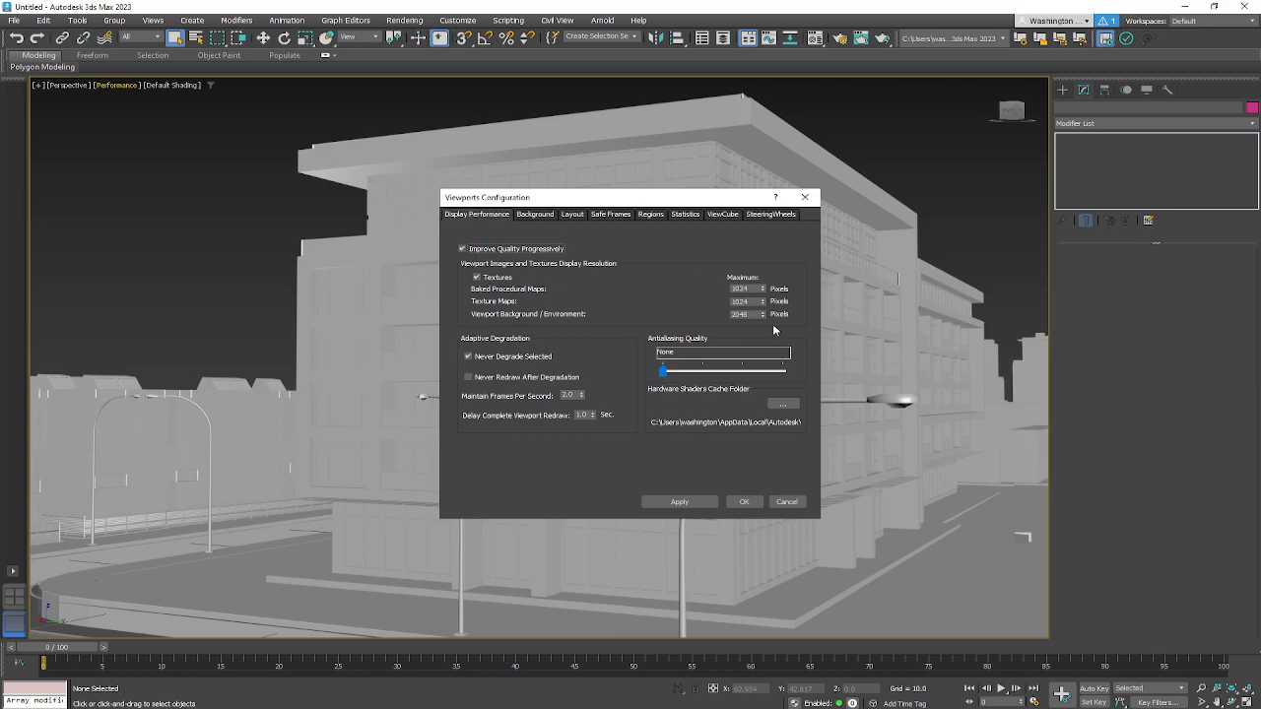
{"action": "left_click", "coordinate": [787, 506]}
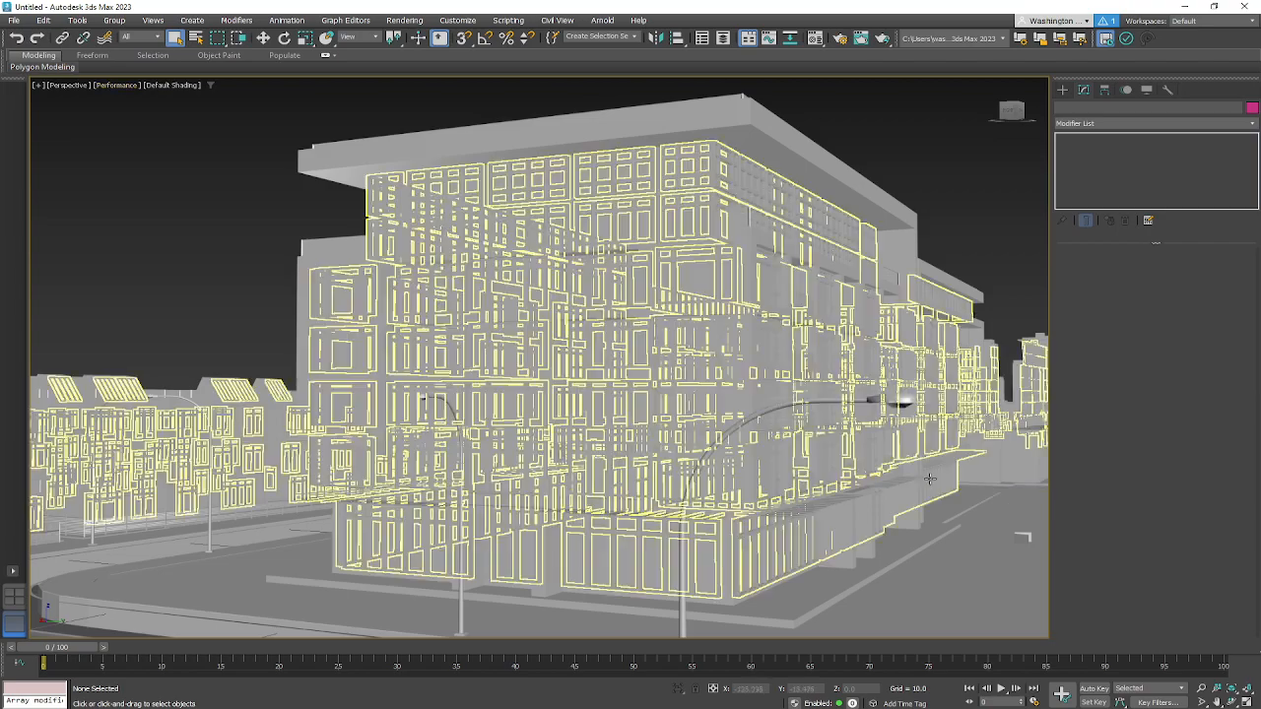
Step: Examine the street and corner building in Performance mode and bring up the list of viewport quality presets
{"action": "middle_click_drag", "start_coordinate": [911, 476], "coordinate": [741, 501]}
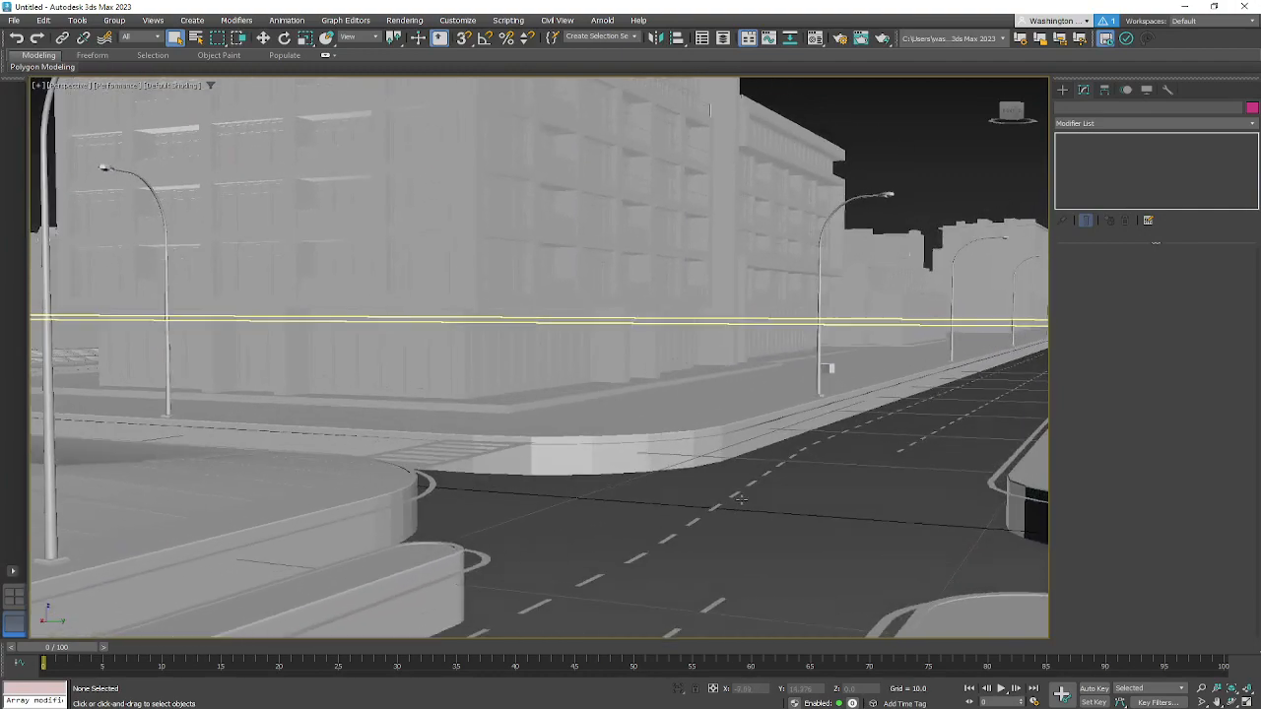
{"action": "middle_click_drag", "start_coordinate": [429, 482], "coordinate": [771, 604]}
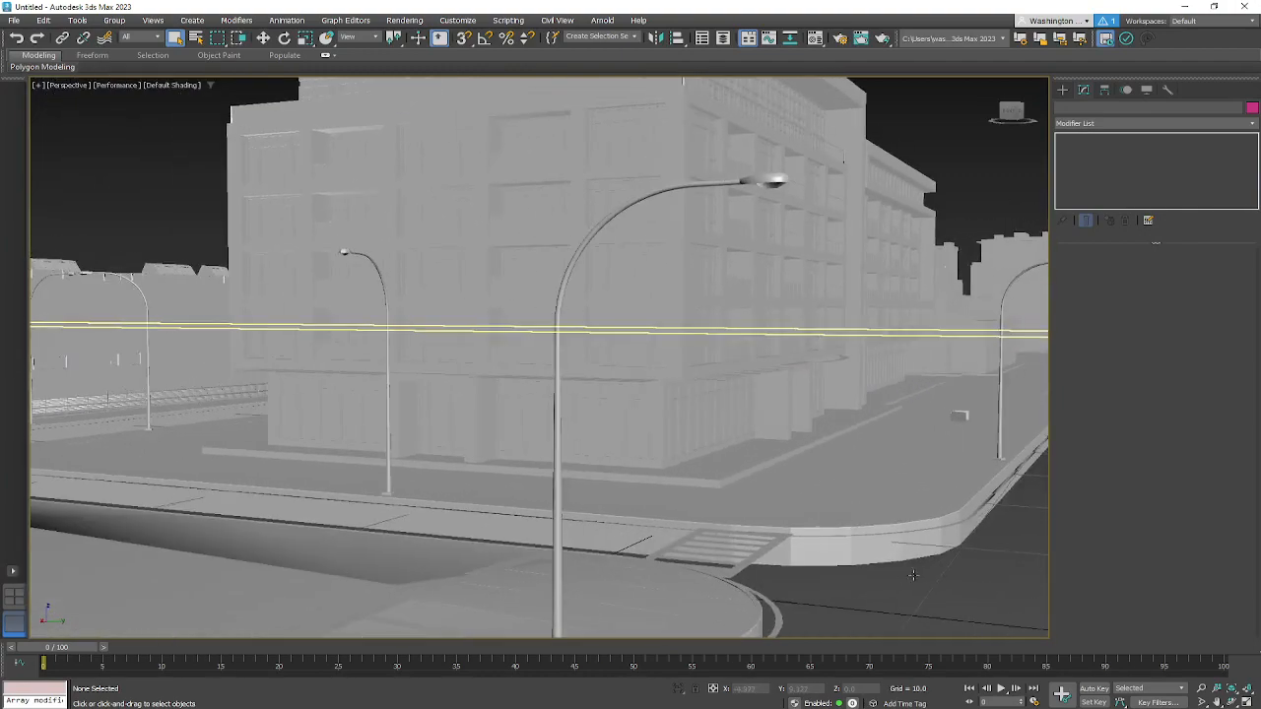
{"action": "middle_click_drag", "start_coordinate": [916, 574], "coordinate": [876, 567]}
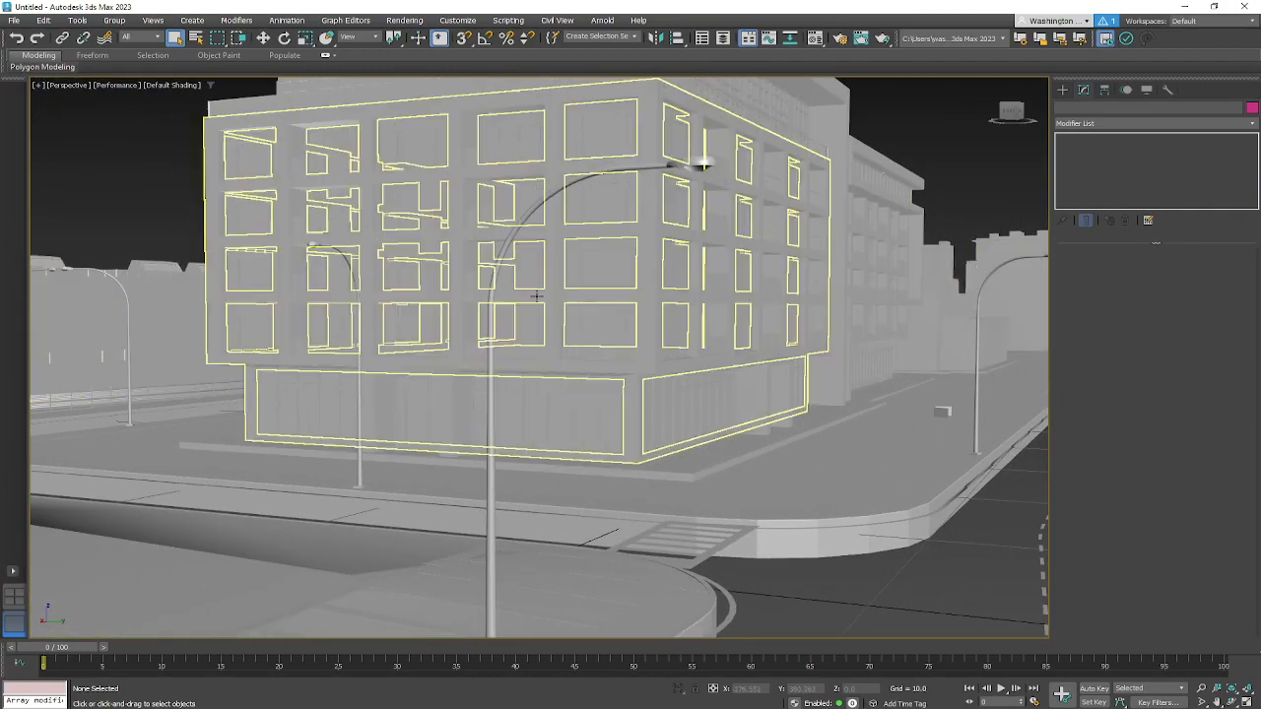
{"action": "left_click", "coordinate": [122, 87]}
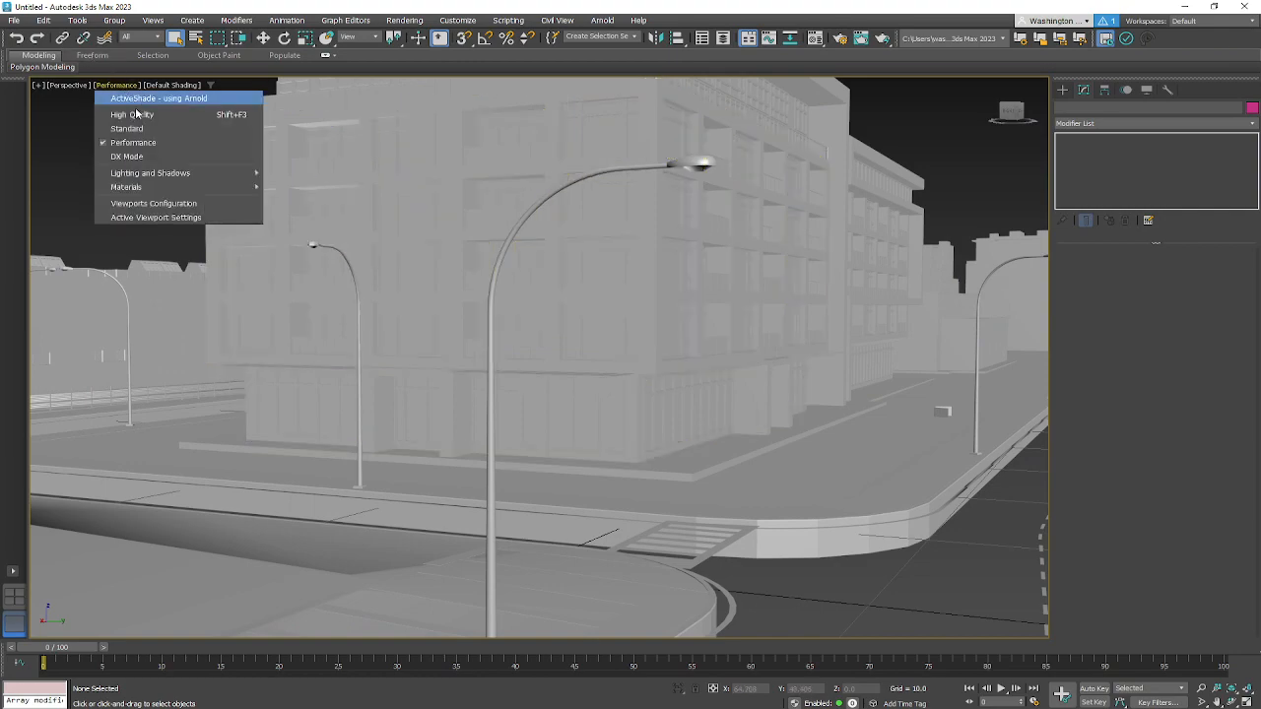
Step: Switch back to Blender and set the solid shading color to Single
{"action": "scroll", "coordinate": [713, 344], "scroll_direction": "up", "scroll_amount": 6}
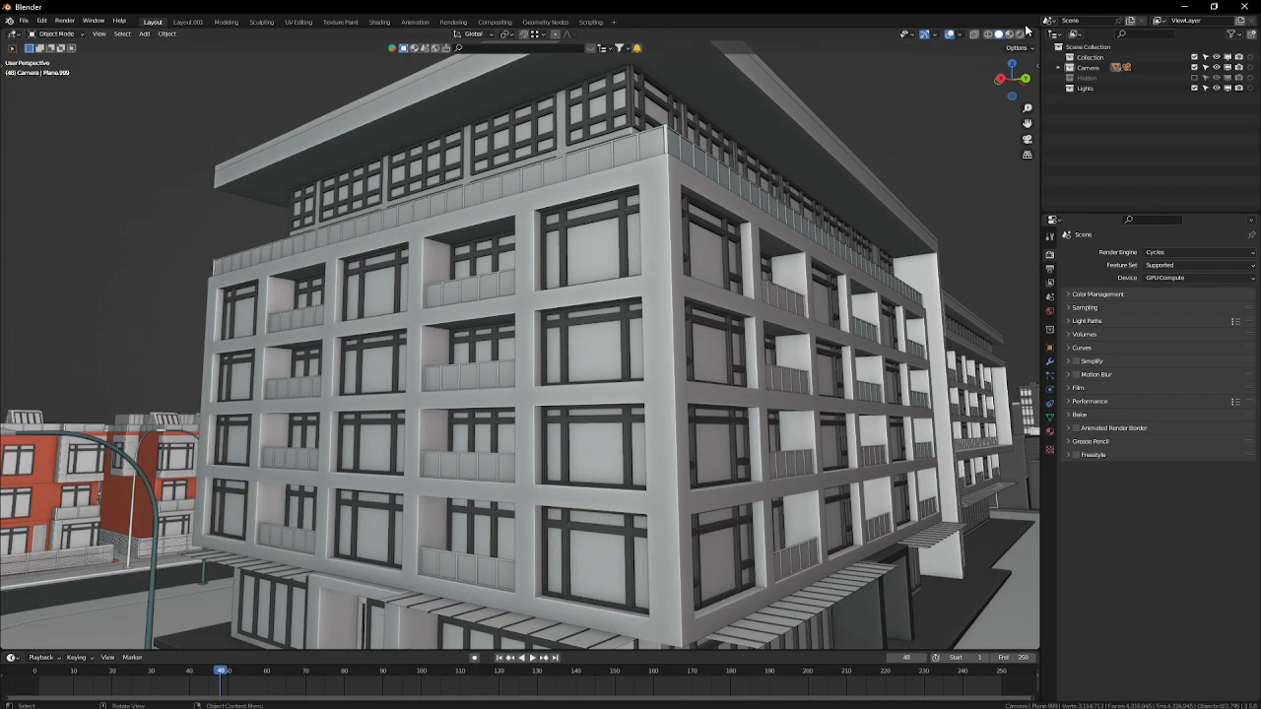
{"action": "left_click", "coordinate": [1031, 33]}
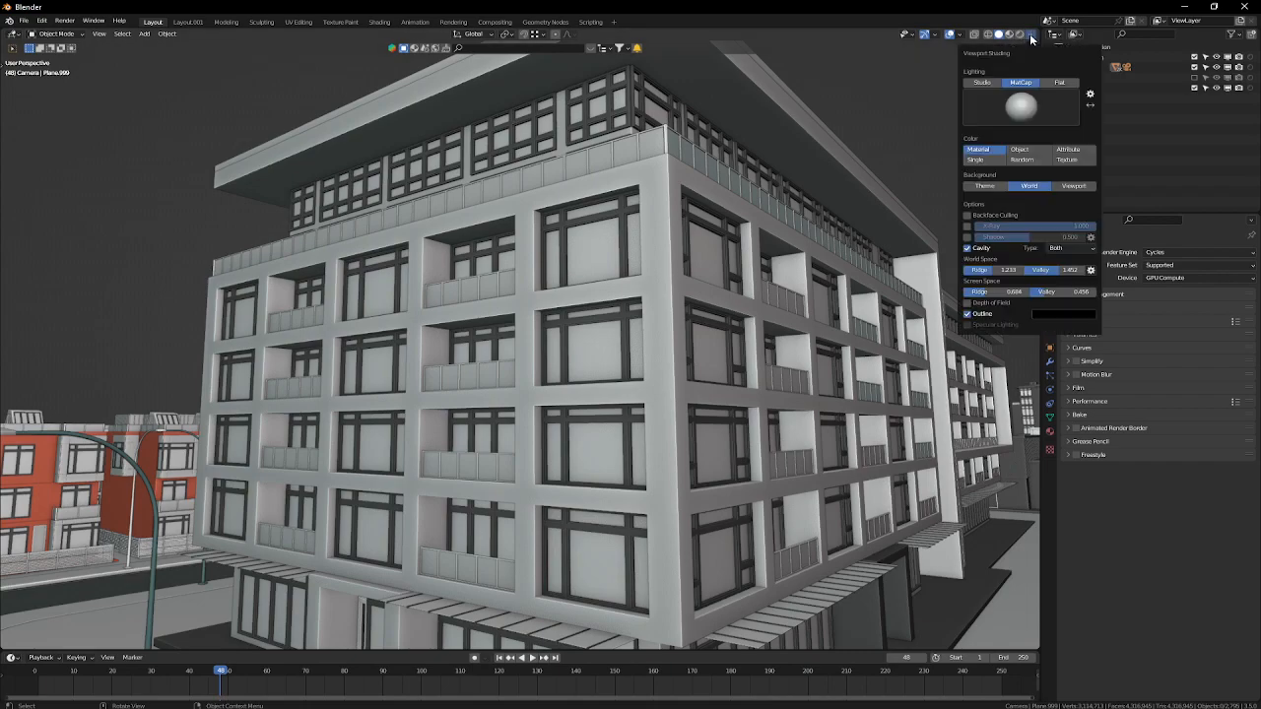
{"action": "left_click", "coordinate": [974, 160]}
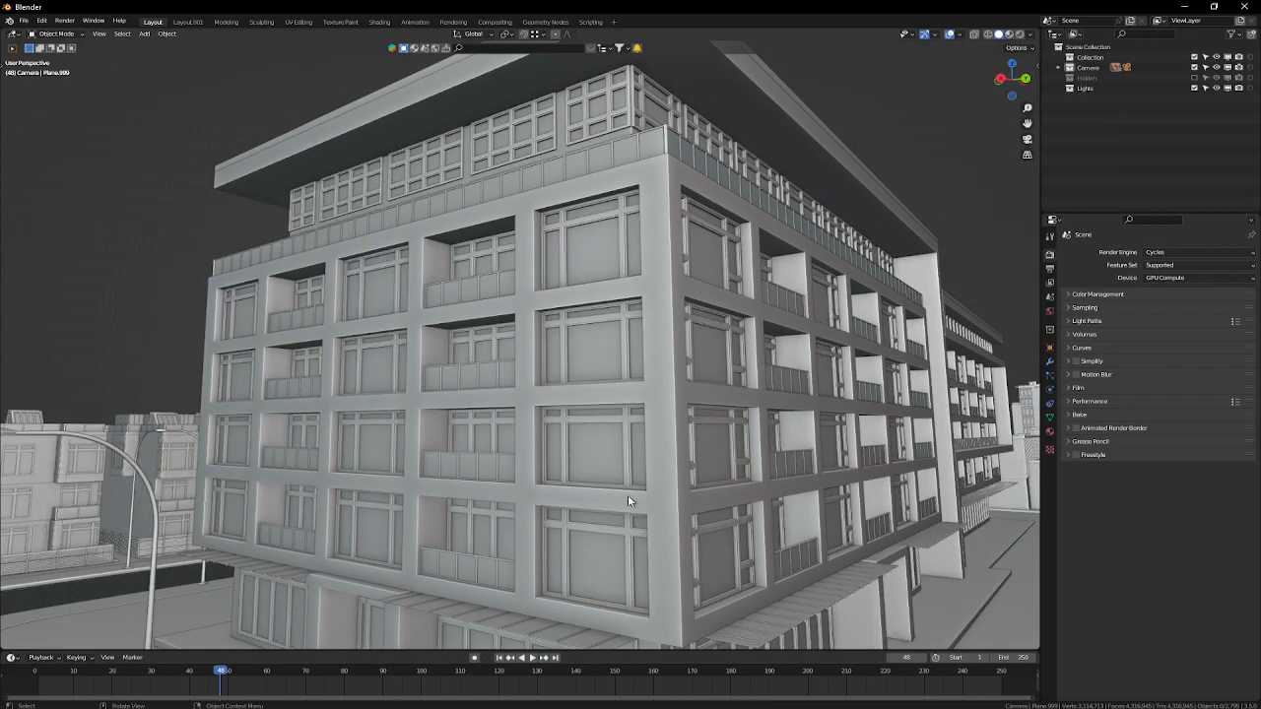
Step: Examine the single-color corner building's edges and recesses, from street level and from a close raised view
{"action": "middle_click_drag", "start_coordinate": [627, 498], "coordinate": [585, 332]}
{"action": "middle_click_drag", "start_coordinate": [603, 434], "coordinate": [611, 398]}
{"action": "middle_click_drag", "start_coordinate": [611, 398], "coordinate": [699, 444], "text": "shift"}
{"action": "scroll", "coordinate": [608, 400], "scroll_direction": "down", "scroll_amount": 4}
{"action": "scroll", "coordinate": [478, 363], "scroll_direction": "up", "scroll_amount": 3}
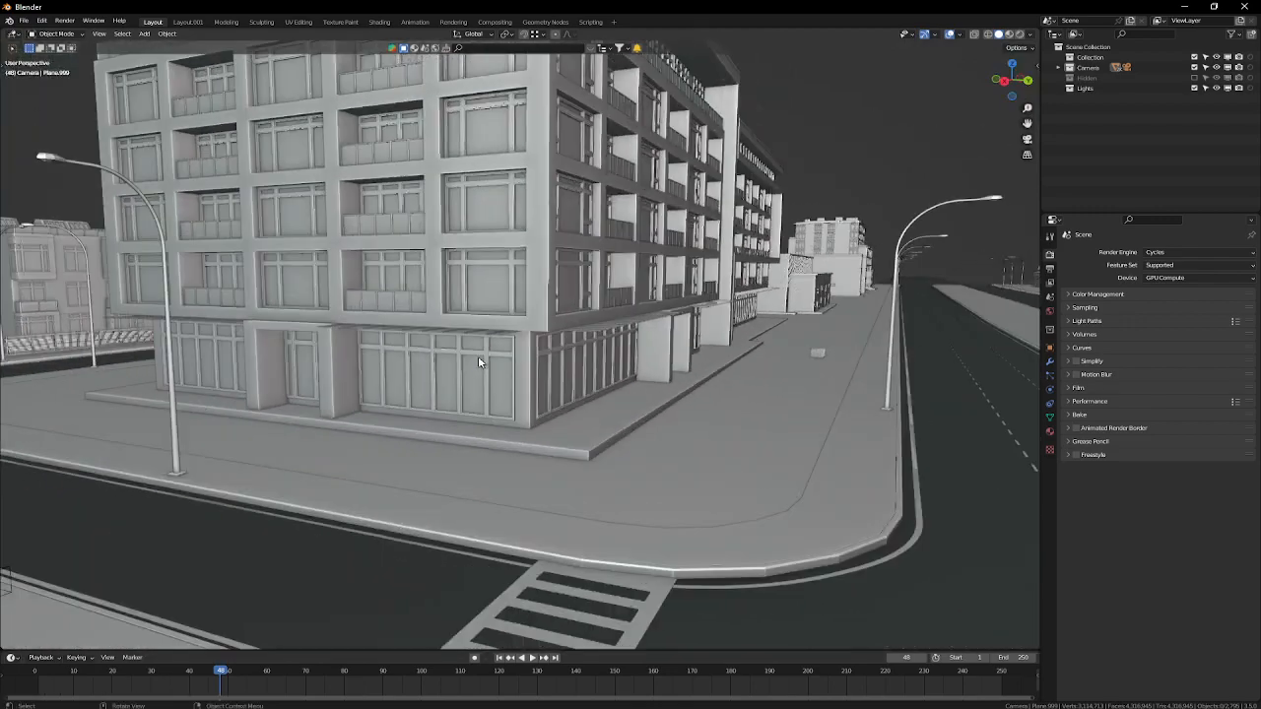
{"action": "middle_click_drag", "start_coordinate": [478, 363], "coordinate": [582, 451]}
{"action": "scroll", "coordinate": [582, 333], "scroll_direction": "up", "scroll_amount": 3}
{"action": "middle_click_drag", "start_coordinate": [655, 333], "coordinate": [584, 333], "text": "shift"}
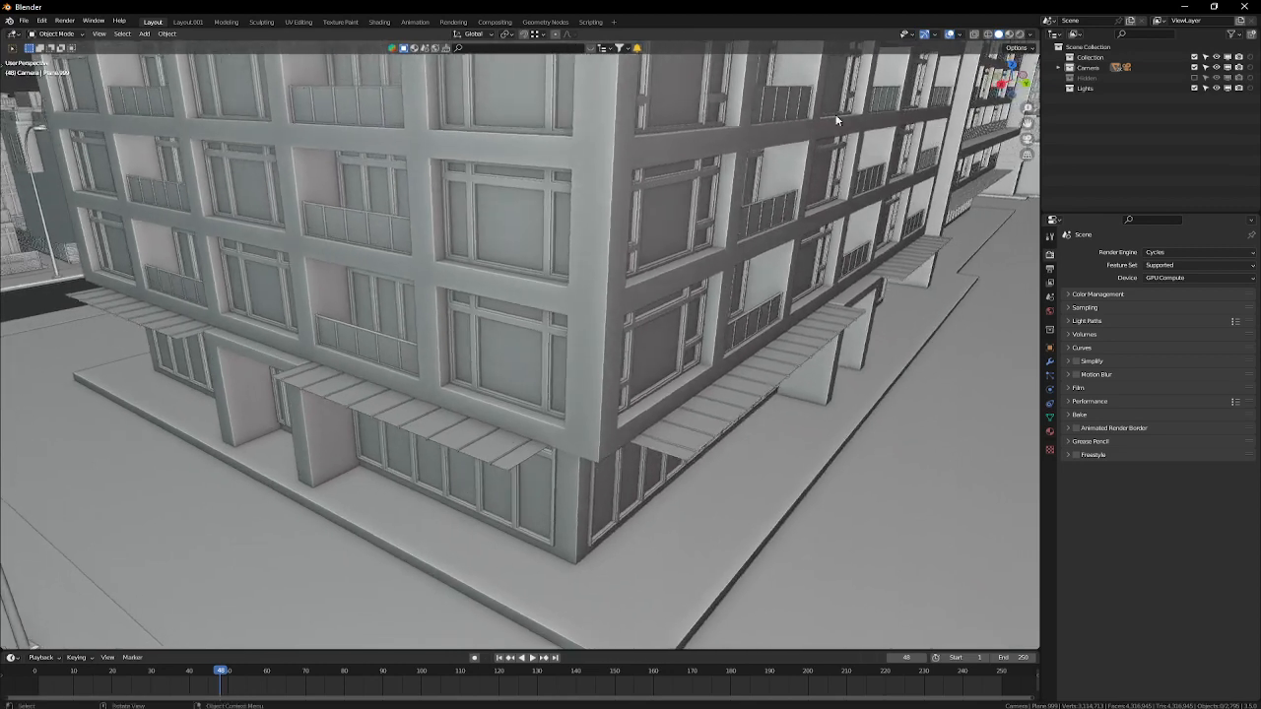
Step: Raise the cavity's world space valley strength and adjust its attenuation and distance
{"action": "left_click", "coordinate": [1031, 34]}
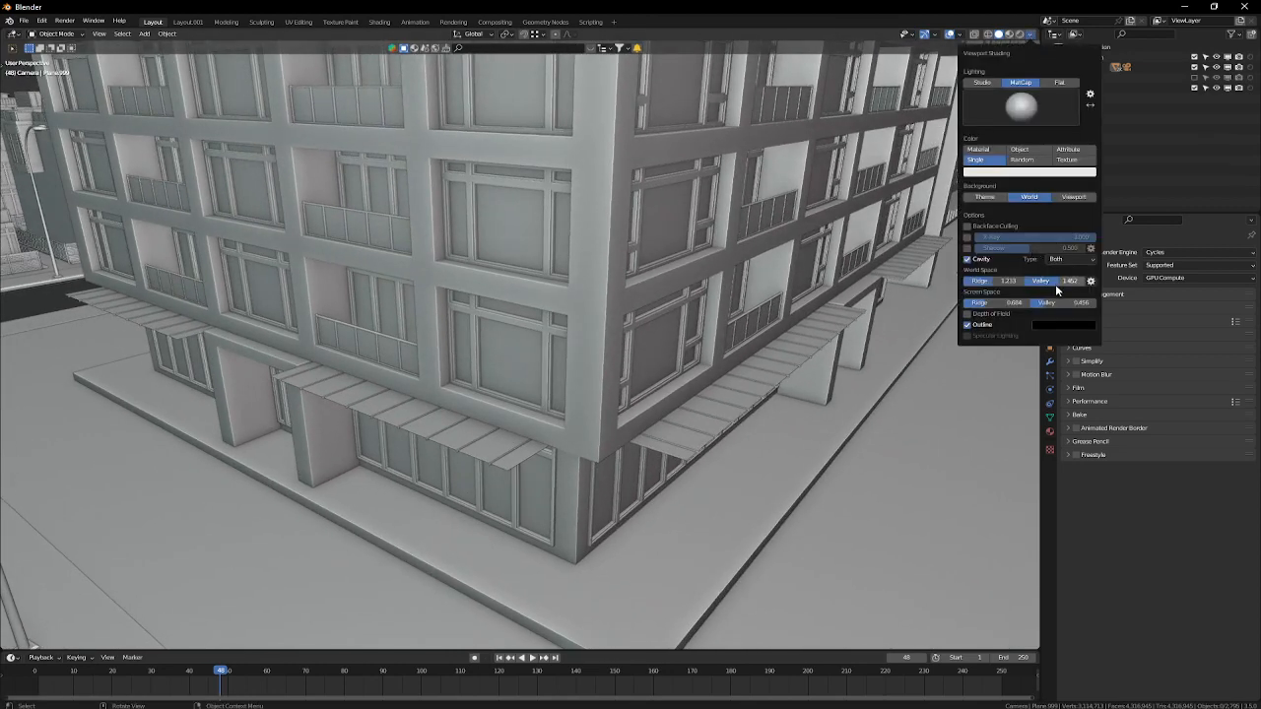
{"action": "mouse_move", "coordinate": [1061, 282]}
{"action": "left_mouse_down"}
{"action": "mouse_move", "coordinate": [1044, 282]}
{"action": "mouse_move", "coordinate": [1062, 282]}
{"action": "left_mouse_up"}
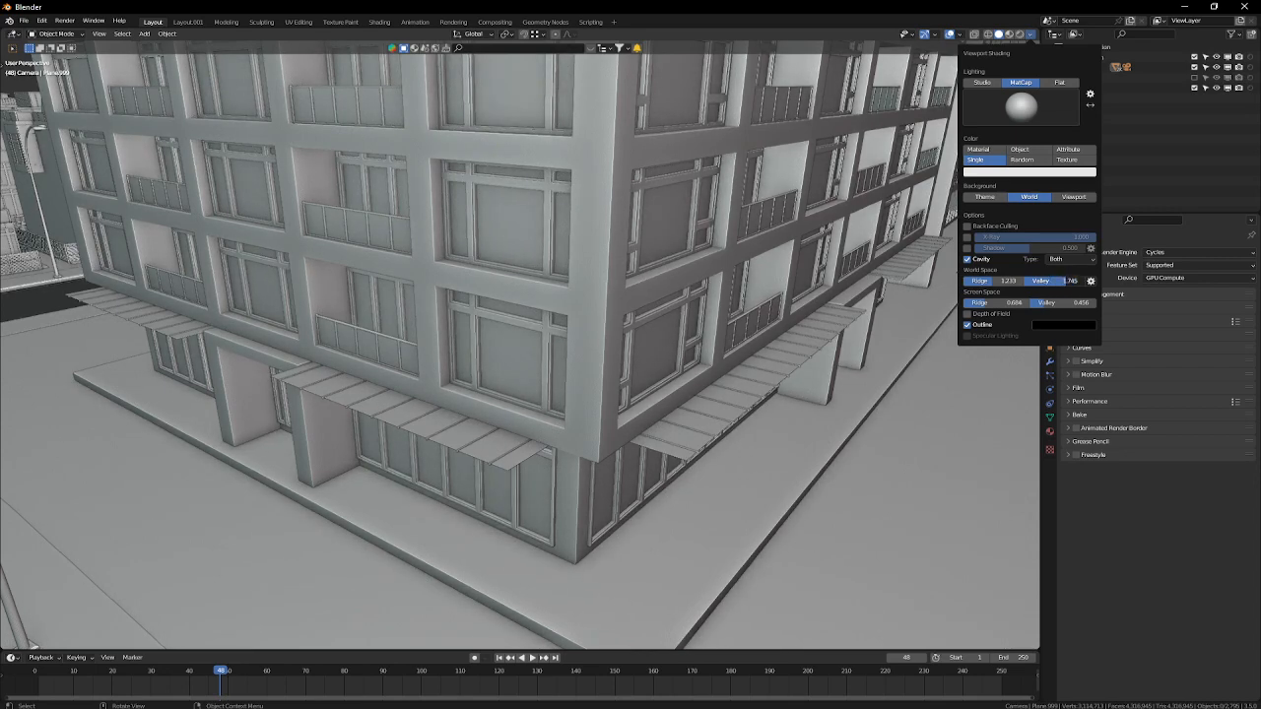
{"action": "left_click", "coordinate": [1090, 281]}
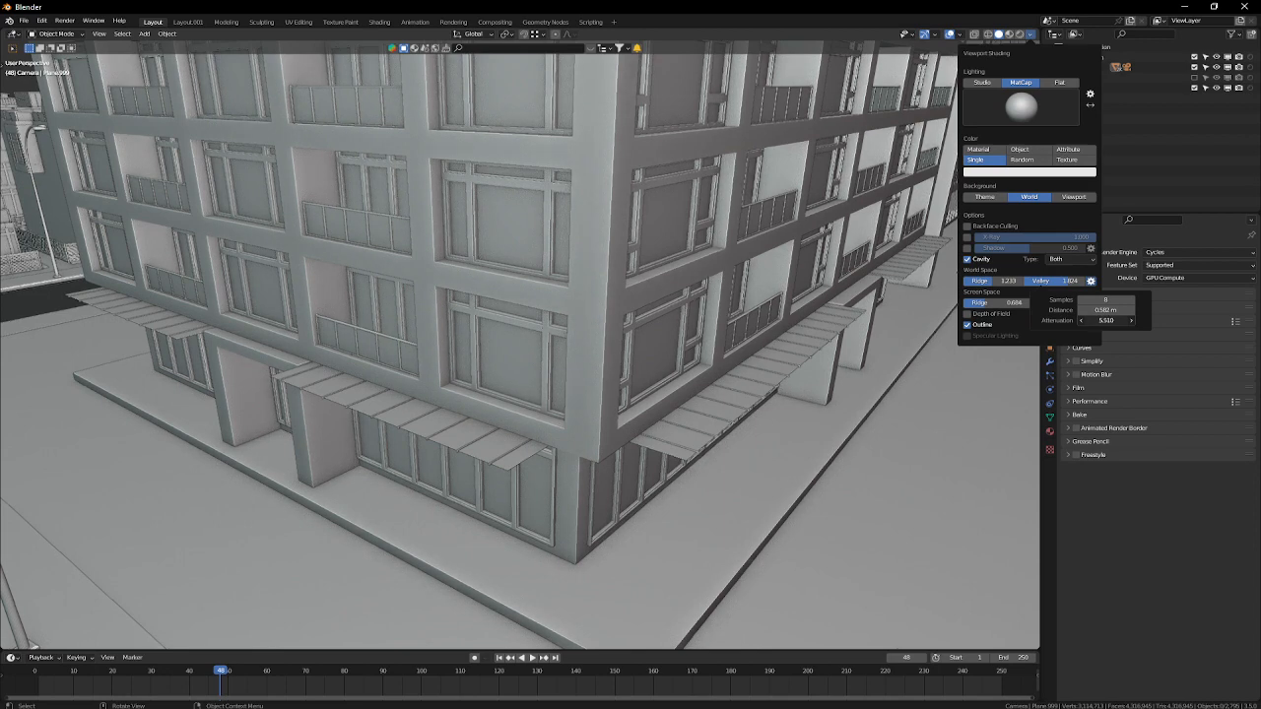
{"action": "left_click_drag", "start_coordinate": [1113, 320], "coordinate": [1084, 310]}
{"action": "left_click_drag", "start_coordinate": [1106, 311], "coordinate": [1133, 311]}
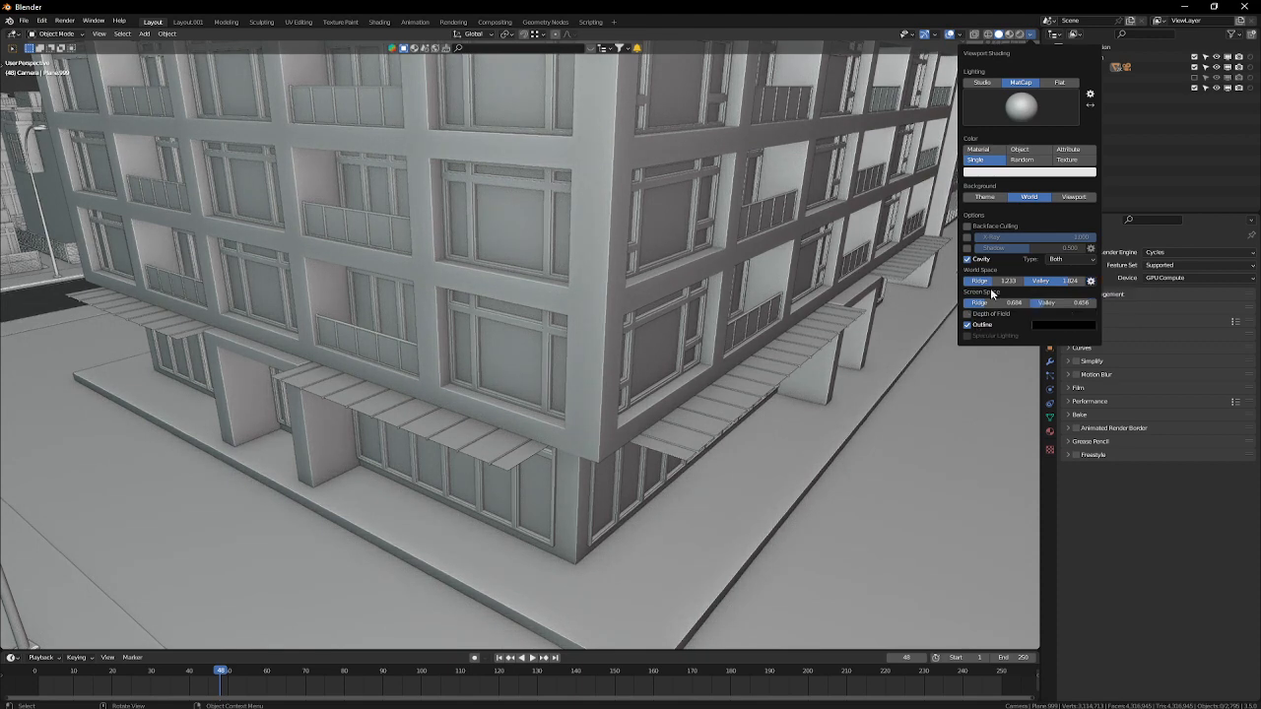
Step: Adjust the cavity's screen space ridge, set its screen space valley to 0.672, and check the building's facade
{"action": "left_click_drag", "start_coordinate": [988, 304], "coordinate": [1050, 303]}
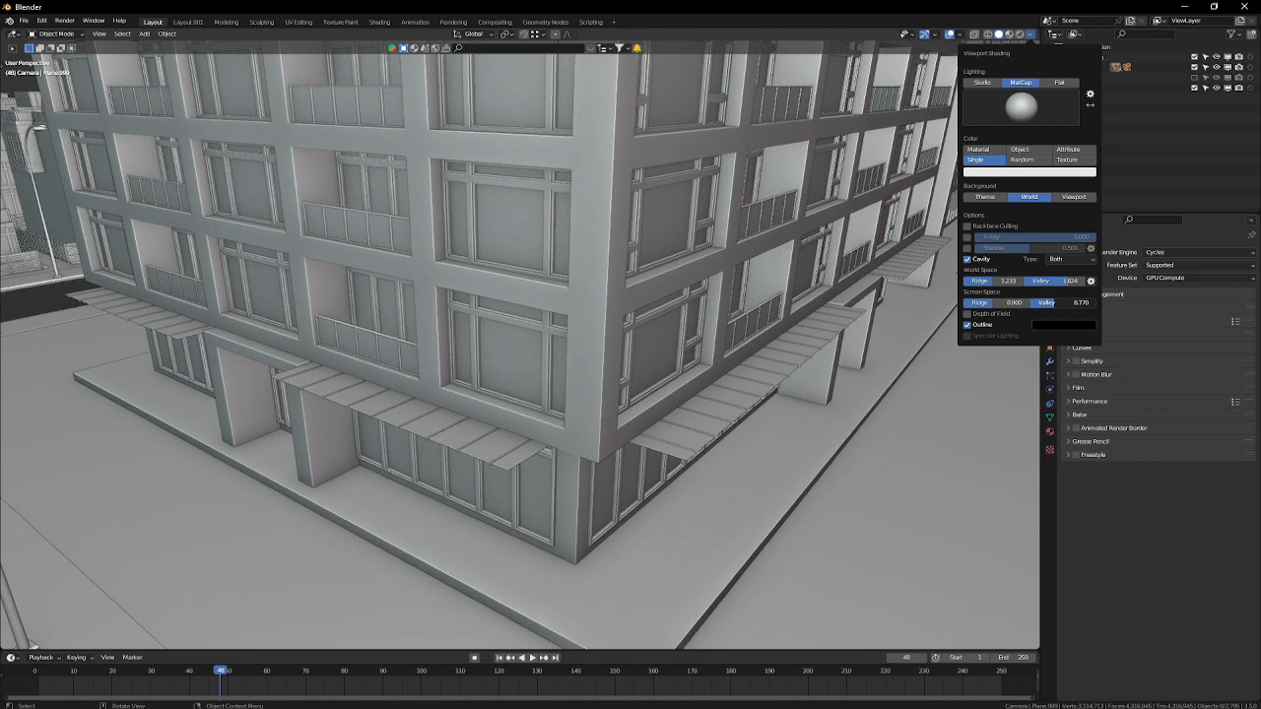
{"action": "middle_click_drag", "start_coordinate": [563, 262], "coordinate": [567, 233]}
{"action": "scroll", "coordinate": [567, 233], "scroll_direction": "down", "scroll_amount": 3}
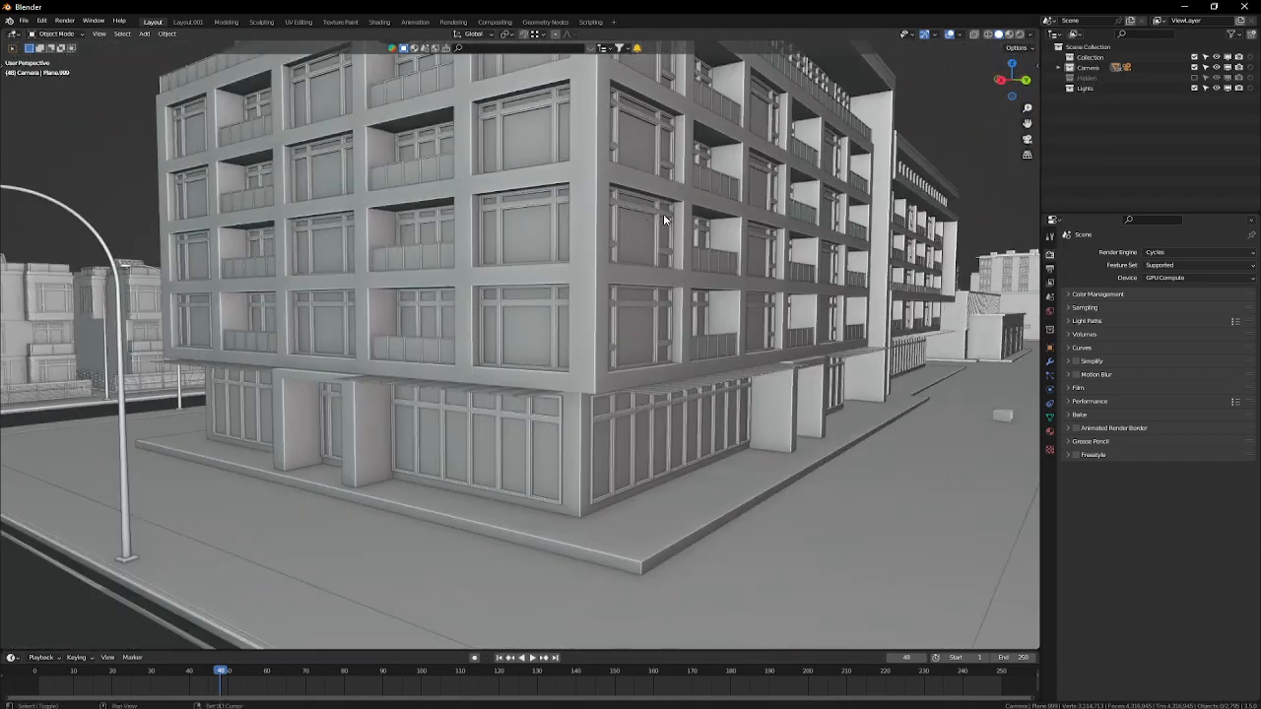
{"action": "mouse_move", "coordinate": [664, 214]}
{"action": "middle_mouse_down", "text": "shift"}
{"action": "mouse_move", "coordinate": [543, 329]}
{"action": "mouse_move", "coordinate": [548, 315]}
{"action": "mouse_move", "coordinate": [624, 382]}
{"action": "mouse_move", "coordinate": [602, 358]}
{"action": "mouse_move", "coordinate": [629, 321]}
{"action": "middle_mouse_up", "text": "shift"}
Step: Set the viewport lighting to Flat and check the look of the corner building
{"action": "left_click", "coordinate": [1032, 36]}
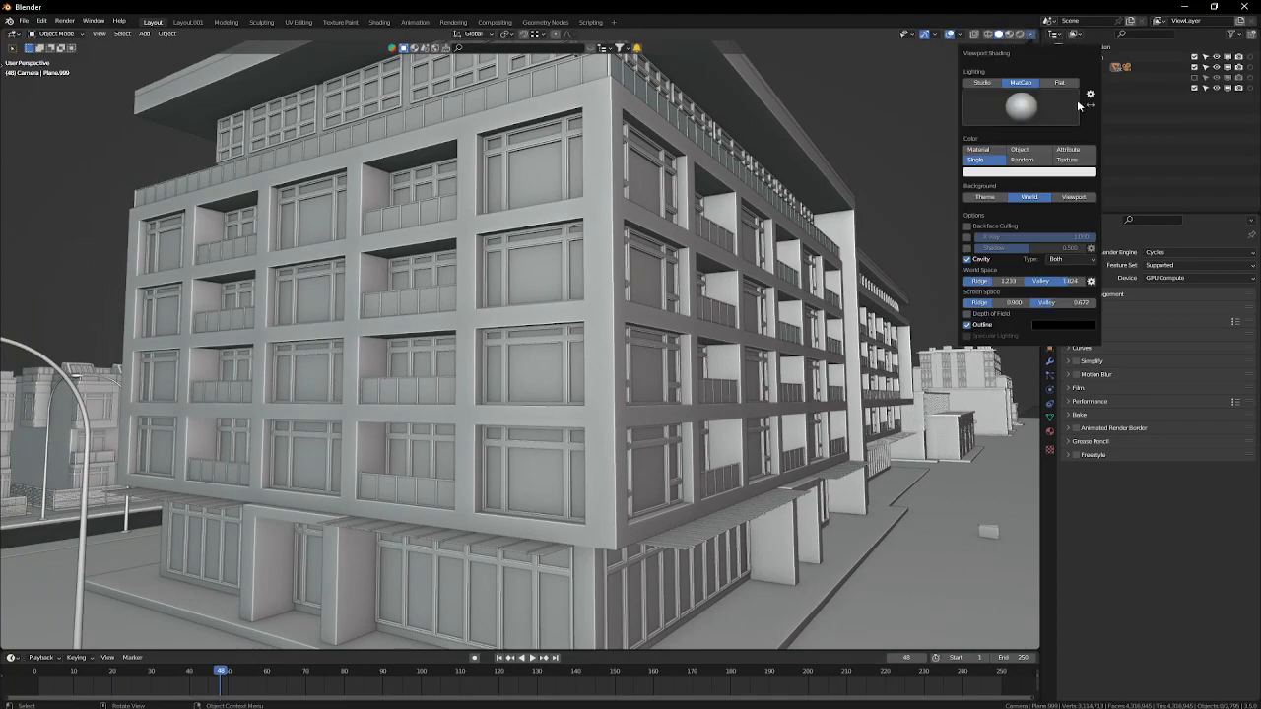
{"action": "left_click", "coordinate": [1065, 86]}
{"action": "mouse_move", "coordinate": [589, 392]}
{"action": "middle_mouse_down", "text": "shift"}
{"action": "mouse_move", "coordinate": [598, 293]}
{"action": "mouse_move", "coordinate": [602, 344]}
{"action": "mouse_move", "coordinate": [644, 417]}
{"action": "mouse_move", "coordinate": [687, 442]}
{"action": "mouse_move", "coordinate": [673, 438]}
{"action": "mouse_move", "coordinate": [650, 475]}
{"action": "mouse_move", "coordinate": [571, 432]}
{"action": "mouse_move", "coordinate": [567, 414]}
{"action": "mouse_move", "coordinate": [590, 377]}
{"action": "middle_mouse_up", "text": "shift"}
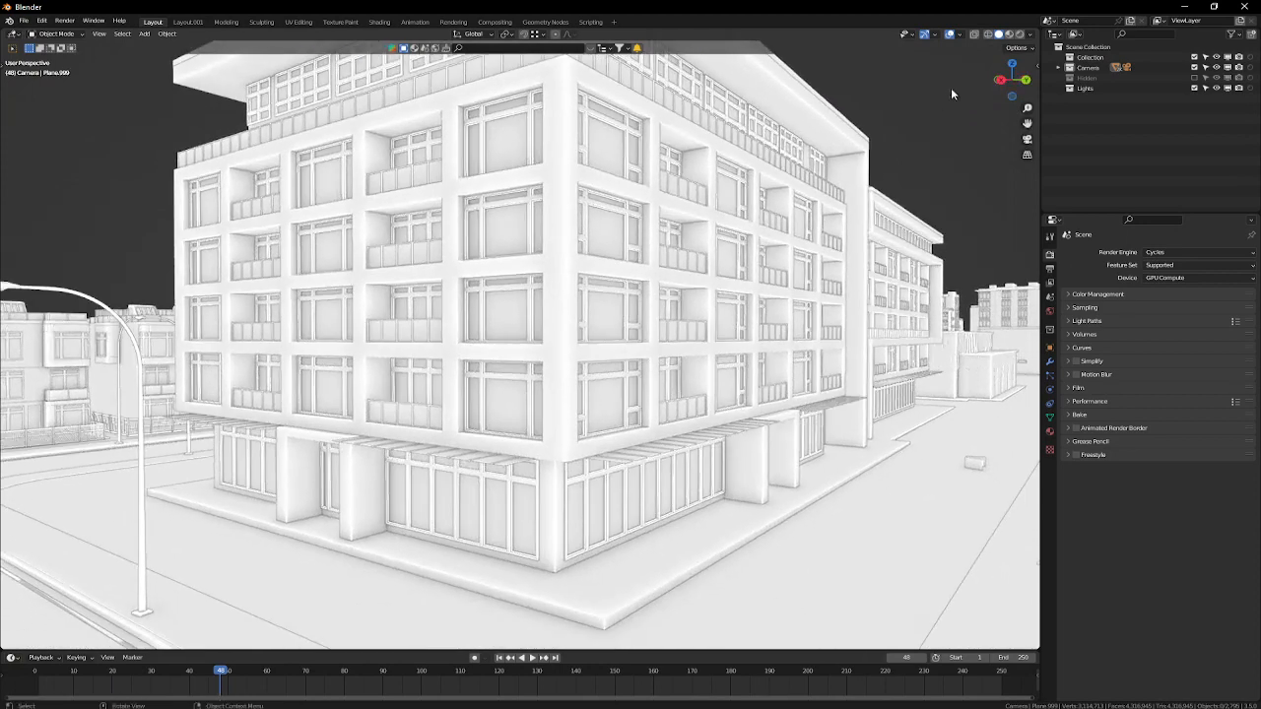
Step: Try the Material and Single colors for the flat-lit model and settle on Random
{"action": "left_click", "coordinate": [1032, 36]}
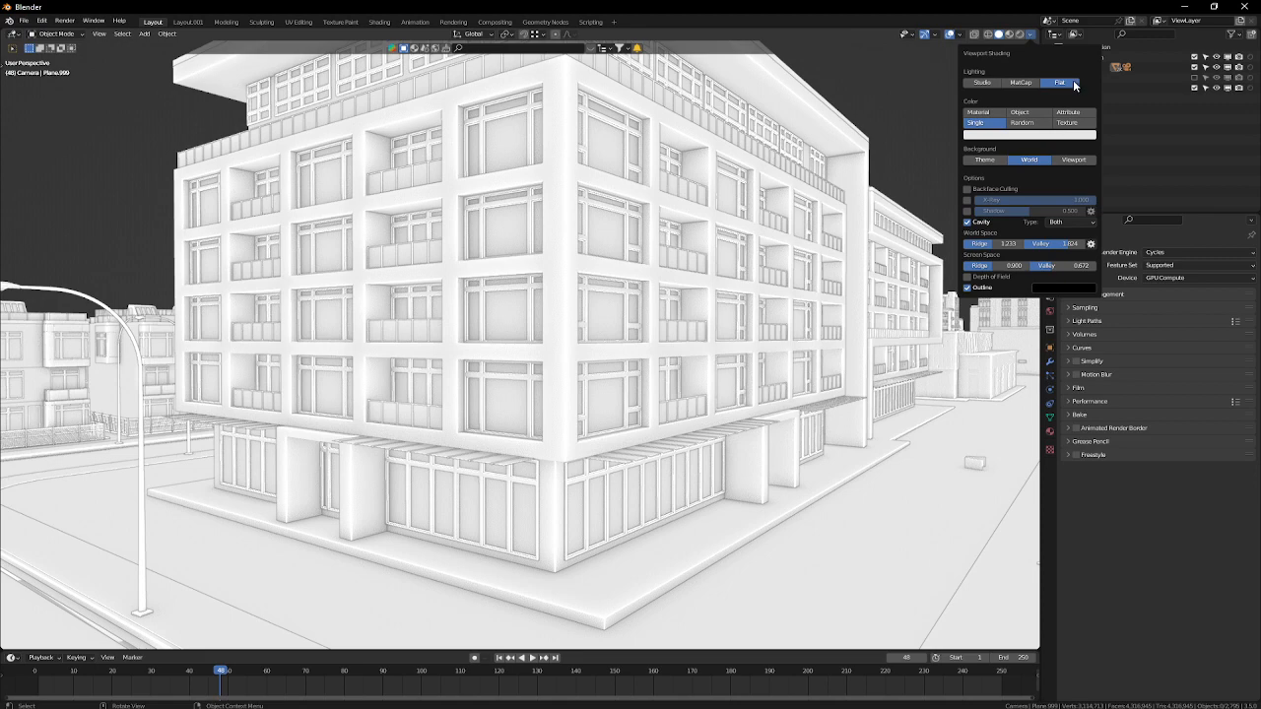
{"action": "left_click", "coordinate": [978, 112]}
{"action": "left_click", "coordinate": [983, 124]}
{"action": "left_click", "coordinate": [1032, 123]}
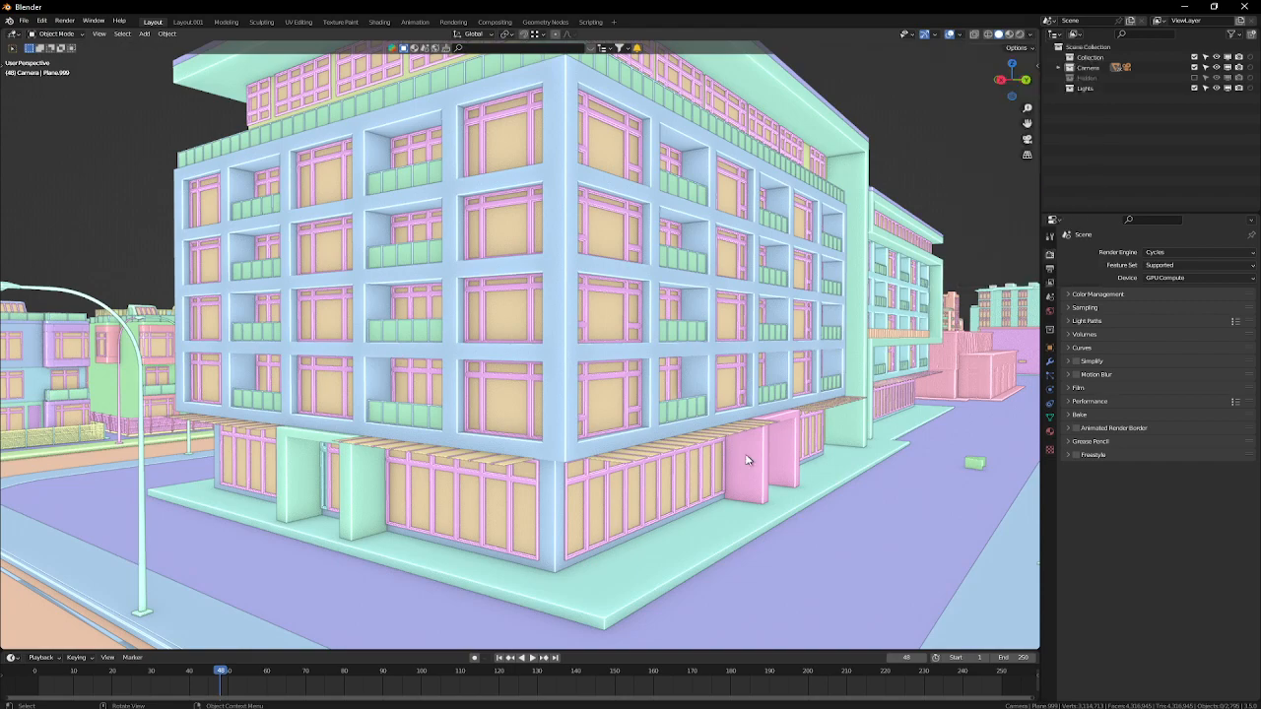
Step: Switch to 3ds Max, frame the corner building, and enable Ambient Occlusion in the perspective viewport's settings
{"action": "middle_click_drag", "start_coordinate": [936, 420], "coordinate": [927, 420]}
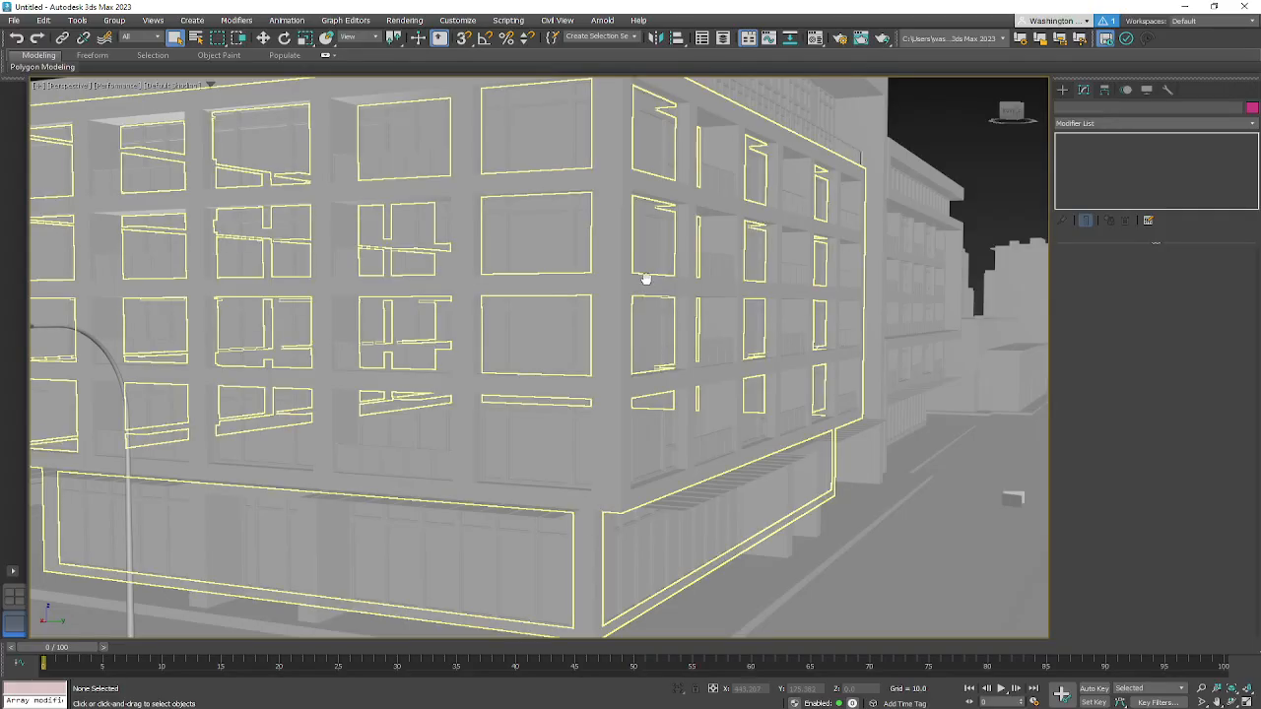
{"action": "middle_click_drag", "start_coordinate": [645, 279], "coordinate": [673, 343], "text": "alt"}
{"action": "scroll", "coordinate": [674, 344], "scroll_direction": "down", "scroll_amount": 3}
{"action": "scroll", "coordinate": [625, 298], "scroll_direction": "up", "scroll_amount": 3}
{"action": "middle_click_drag", "start_coordinate": [625, 298], "coordinate": [708, 495]}
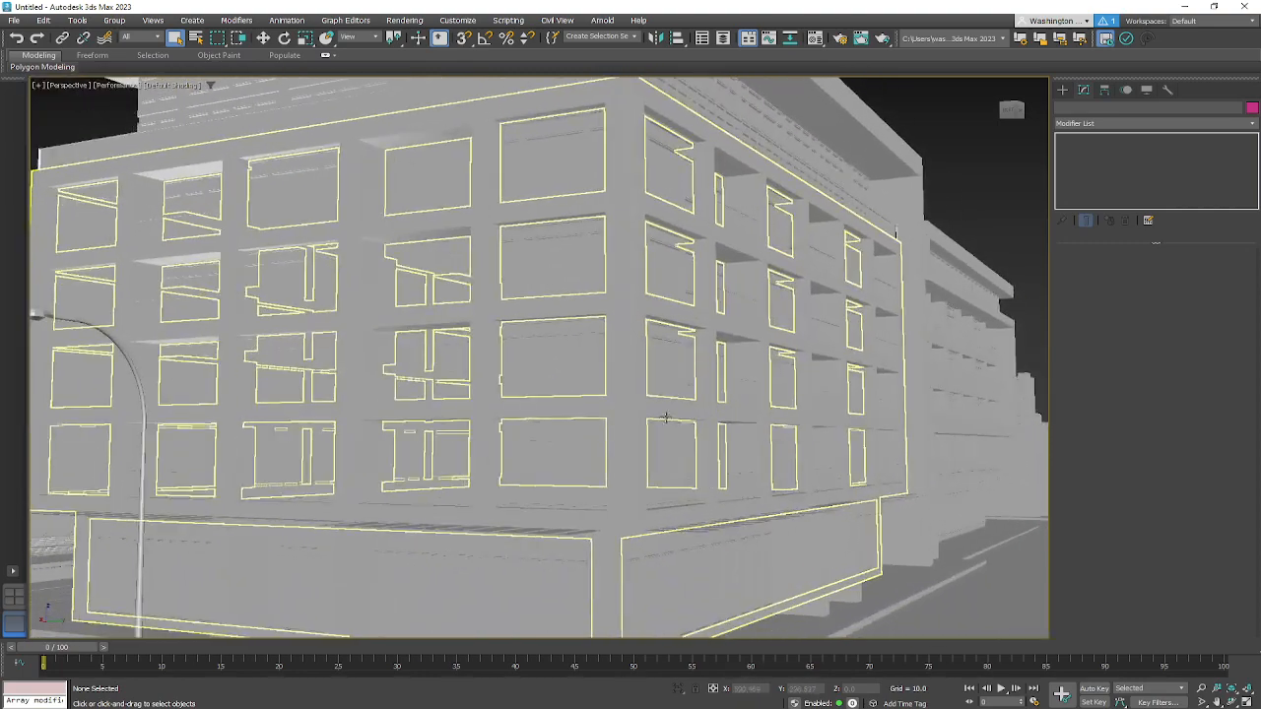
{"action": "left_click", "coordinate": [166, 86]}
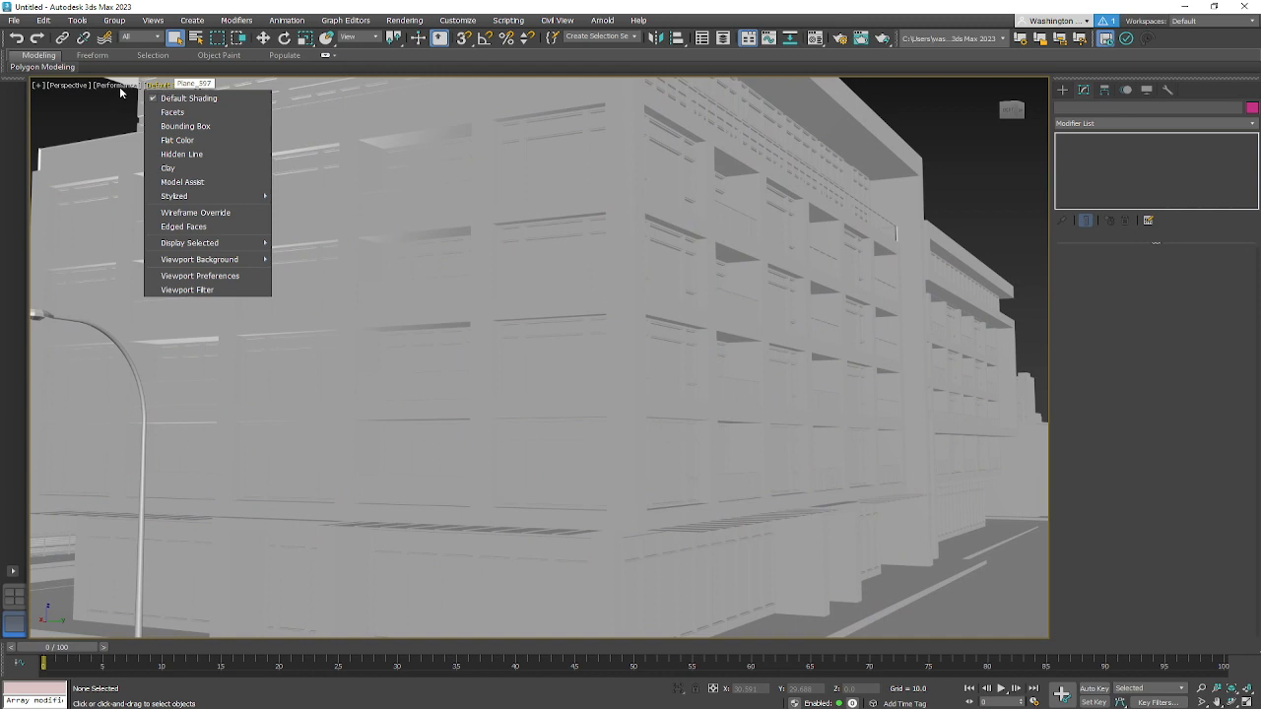
{"action": "left_click", "coordinate": [231, 277]}
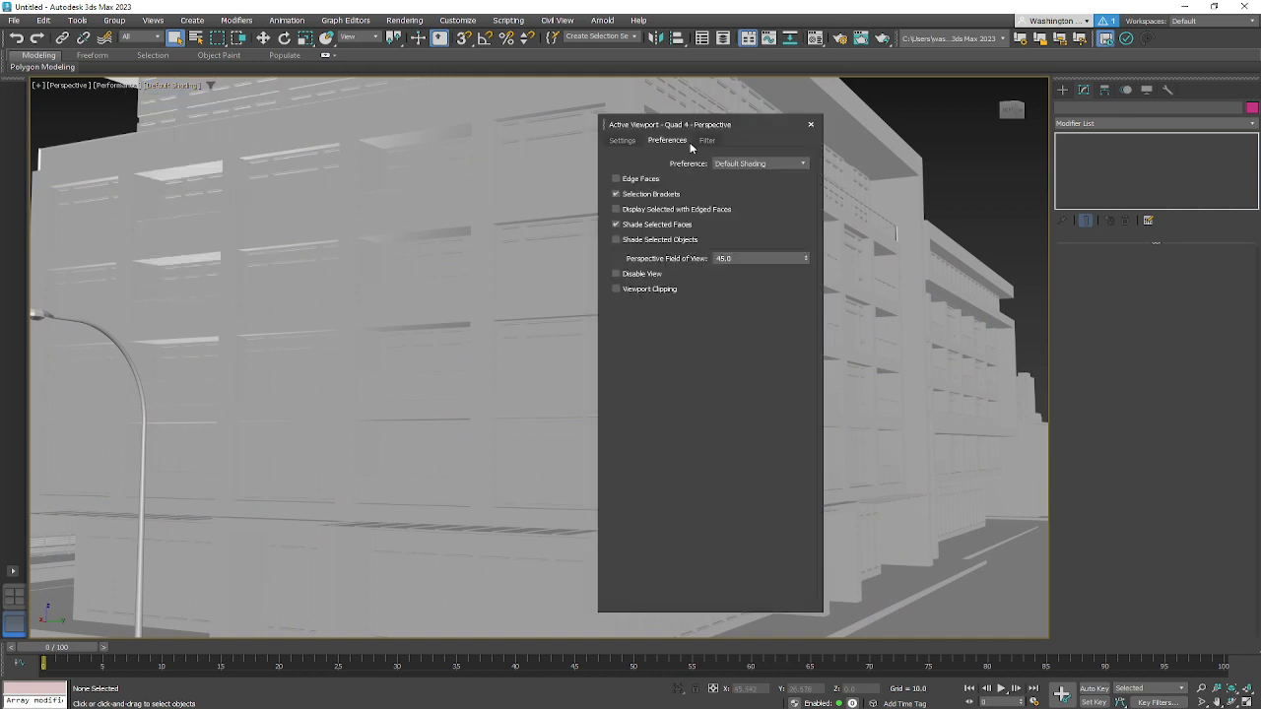
{"action": "left_click", "coordinate": [622, 141]}
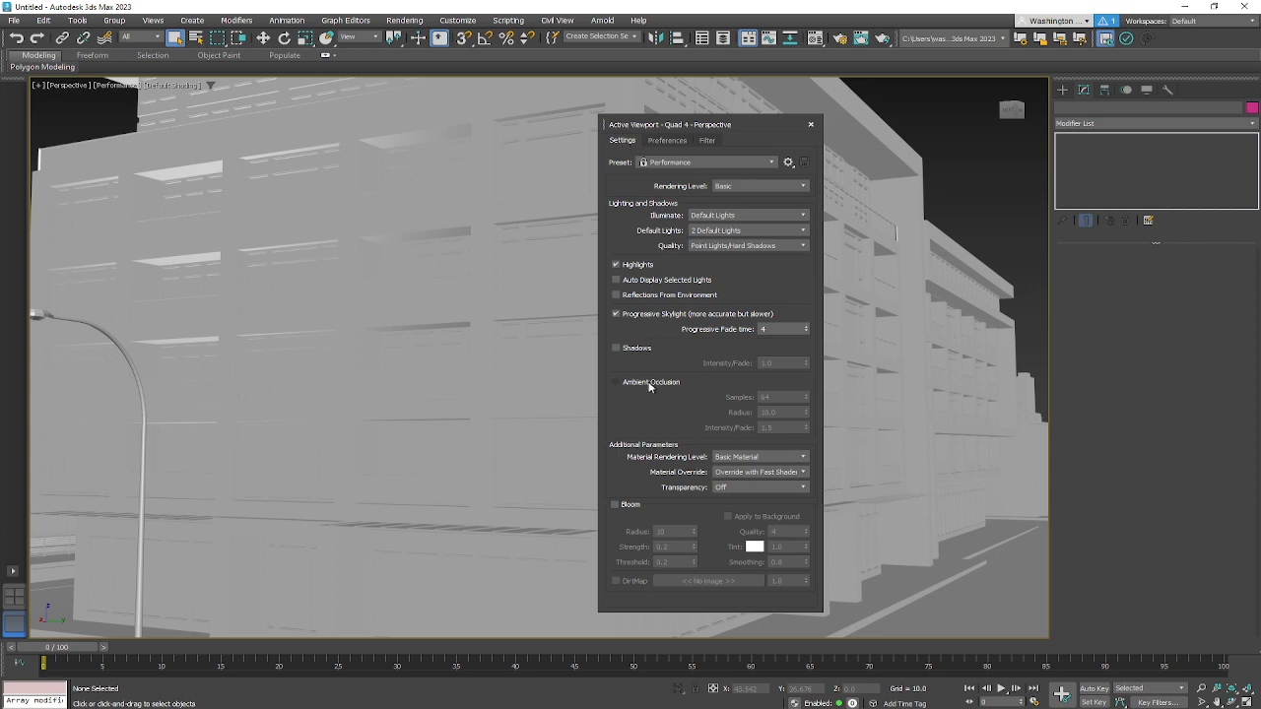
{"action": "left_click", "coordinate": [616, 383]}
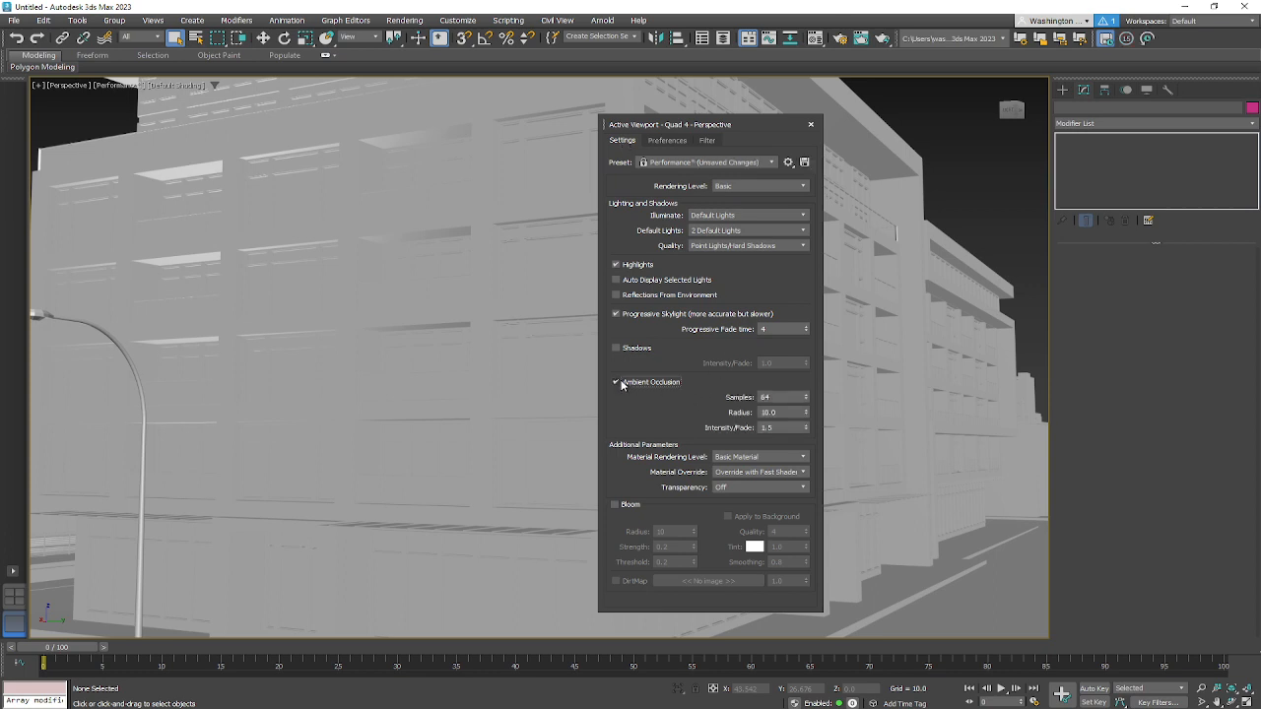
Step: Try the DX rendering level for the perspective viewport and settle on Advanced
{"action": "left_click", "coordinate": [751, 186]}
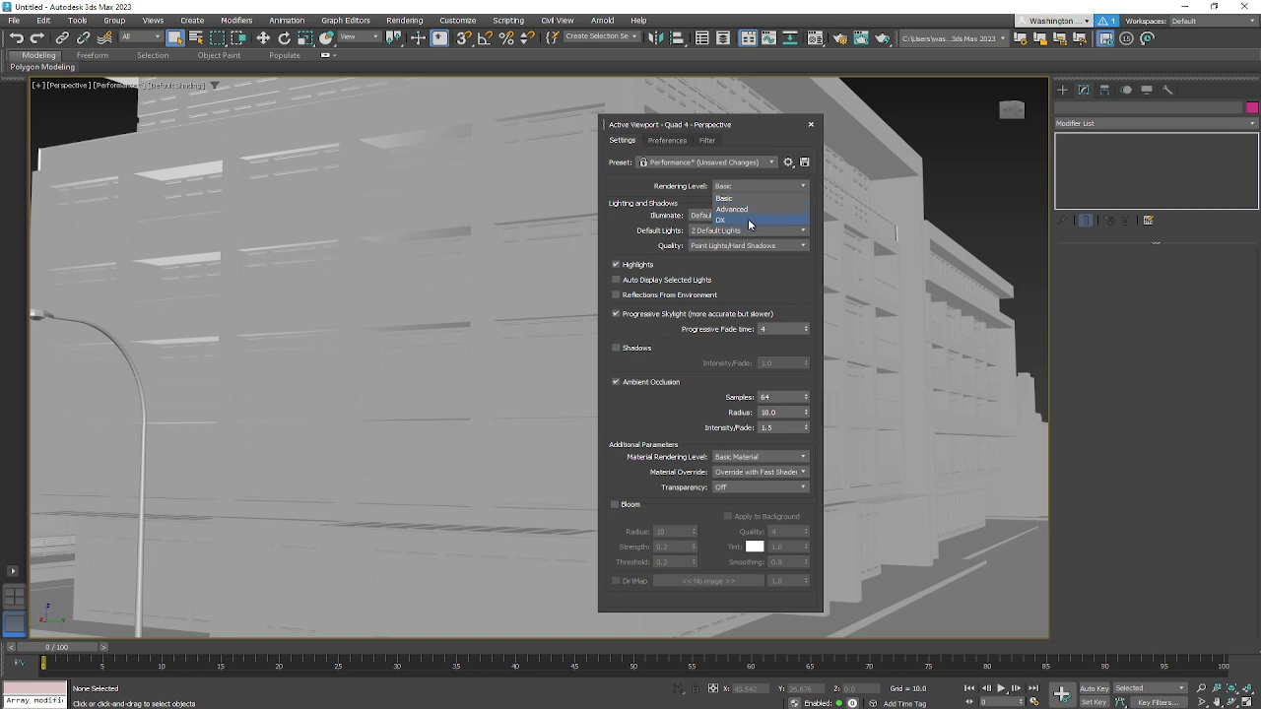
{"action": "left_click", "coordinate": [750, 220]}
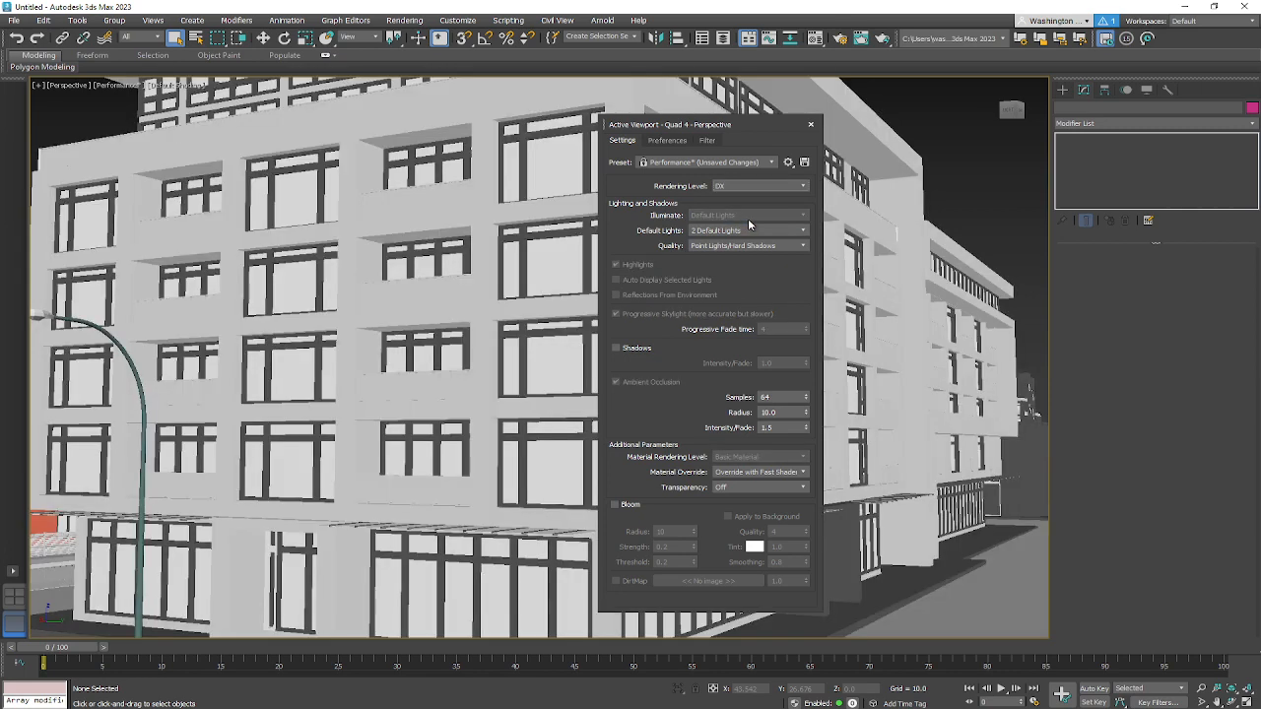
{"action": "left_click", "coordinate": [734, 185]}
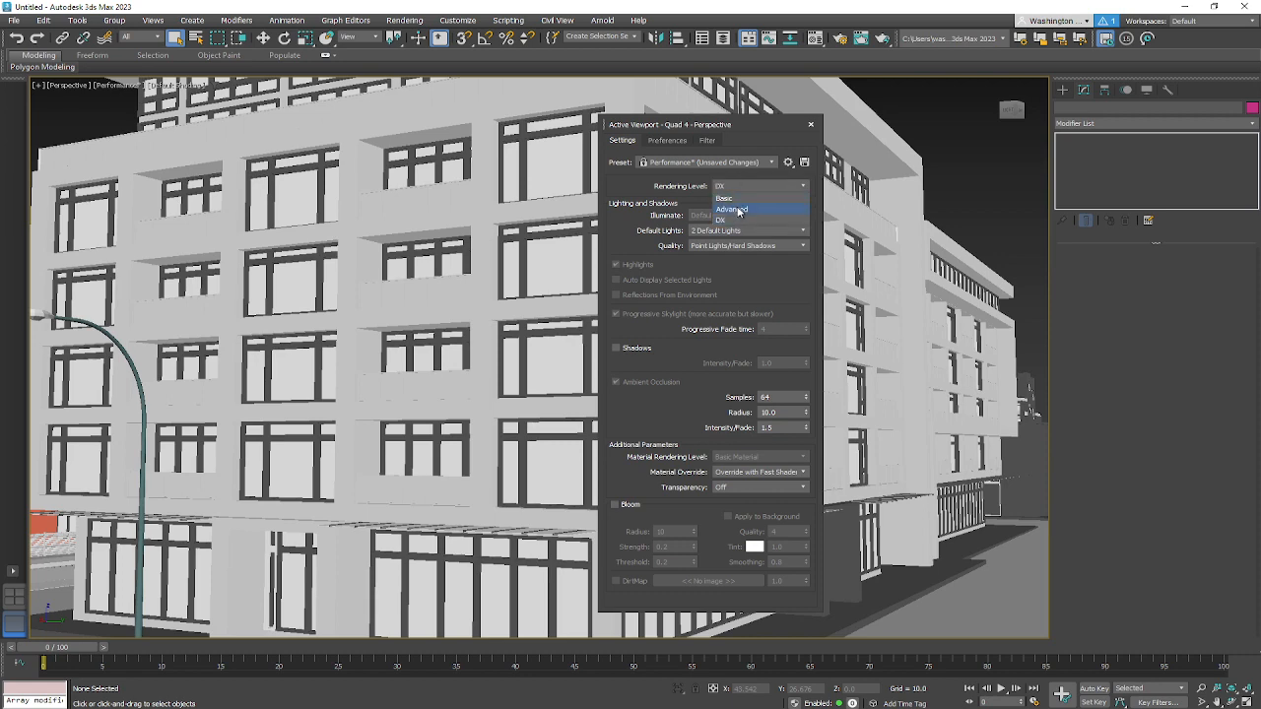
{"action": "left_click", "coordinate": [739, 209]}
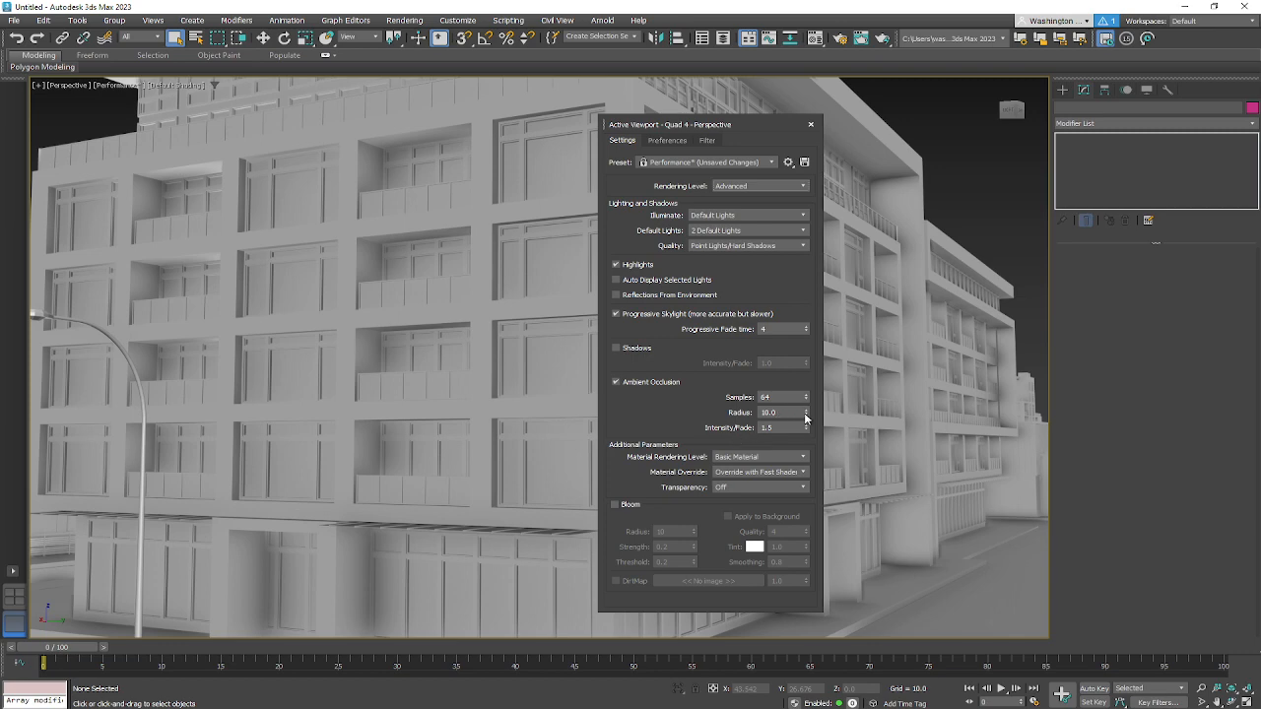
Step: Set the ambient occlusion radius to 5.0 and check the shading around the building's ground floor and street
{"action": "left_click_drag", "start_coordinate": [805, 418], "coordinate": [814, 430]}
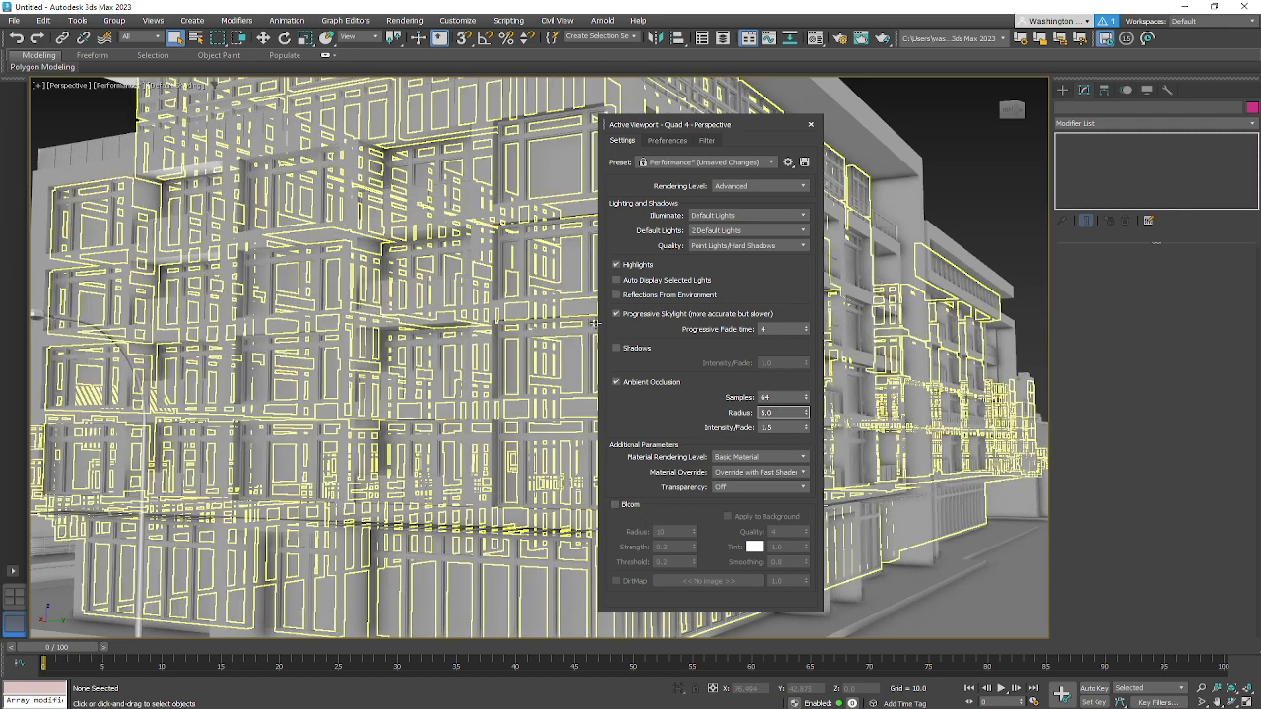
{"action": "middle_click_drag", "start_coordinate": [365, 504], "coordinate": [385, 462], "text": "alt"}
{"action": "middle_click_drag", "start_coordinate": [421, 310], "coordinate": [394, 404], "text": "alt"}
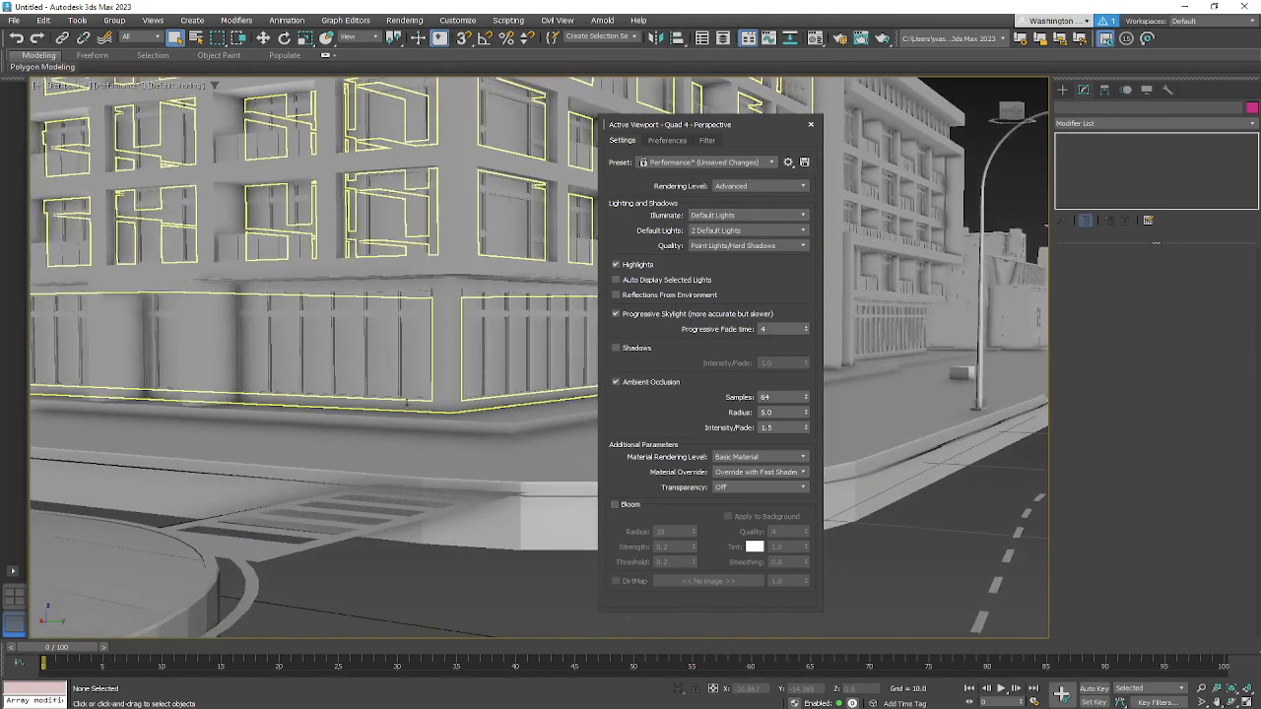
Step: Try the Edge Faces preference for the viewport and look through the available rendering levels
{"action": "left_click", "coordinate": [670, 140]}
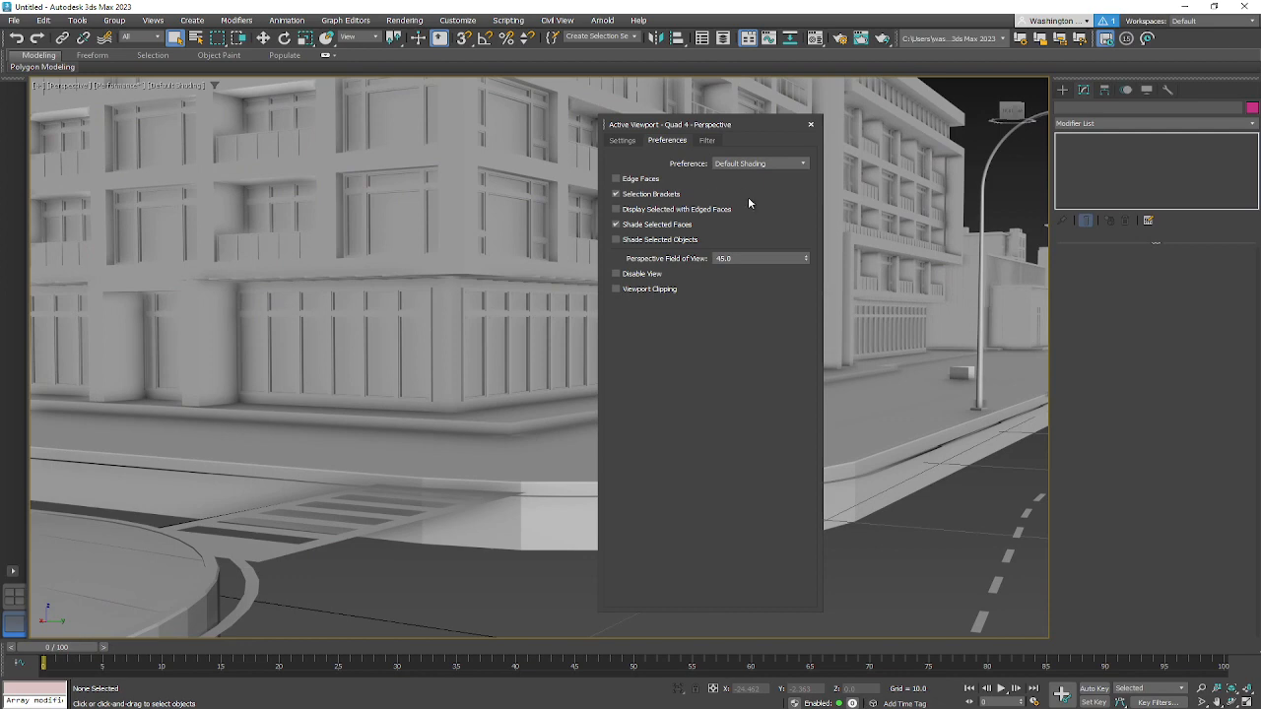
{"action": "double_click", "coordinate": [618, 181]}
{"action": "left_click", "coordinate": [624, 141]}
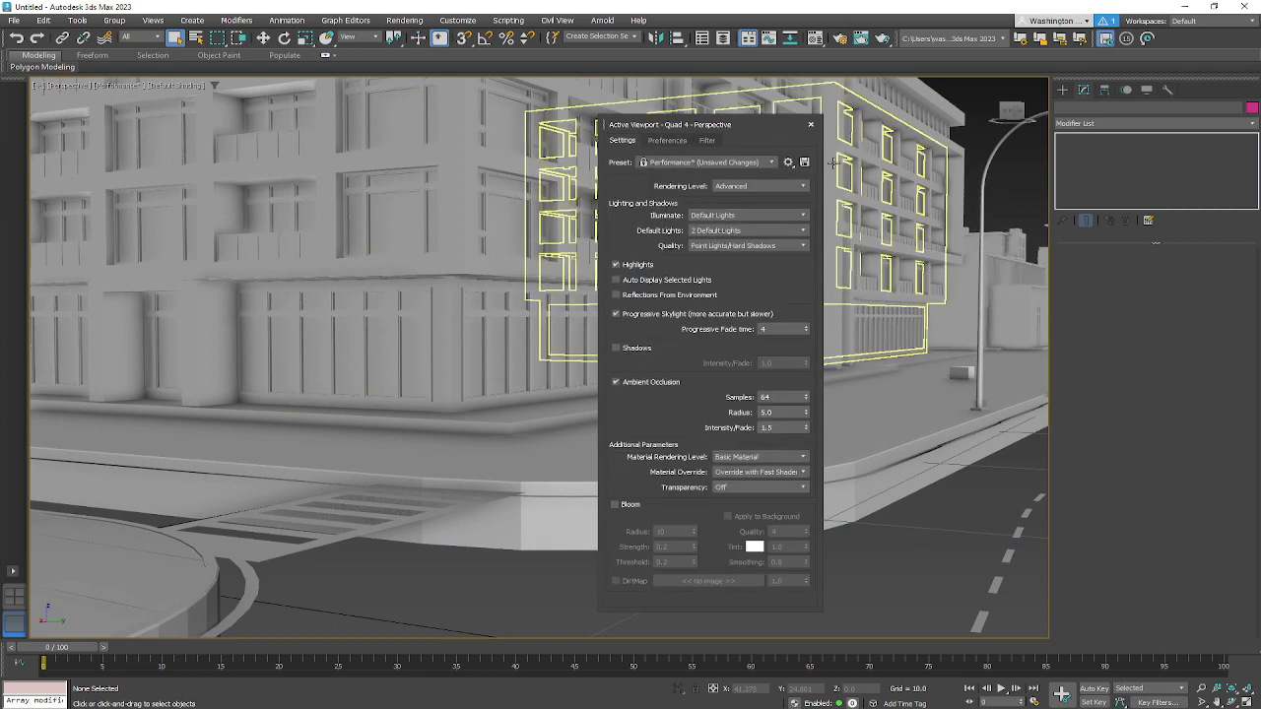
{"action": "left_click", "coordinate": [754, 186]}
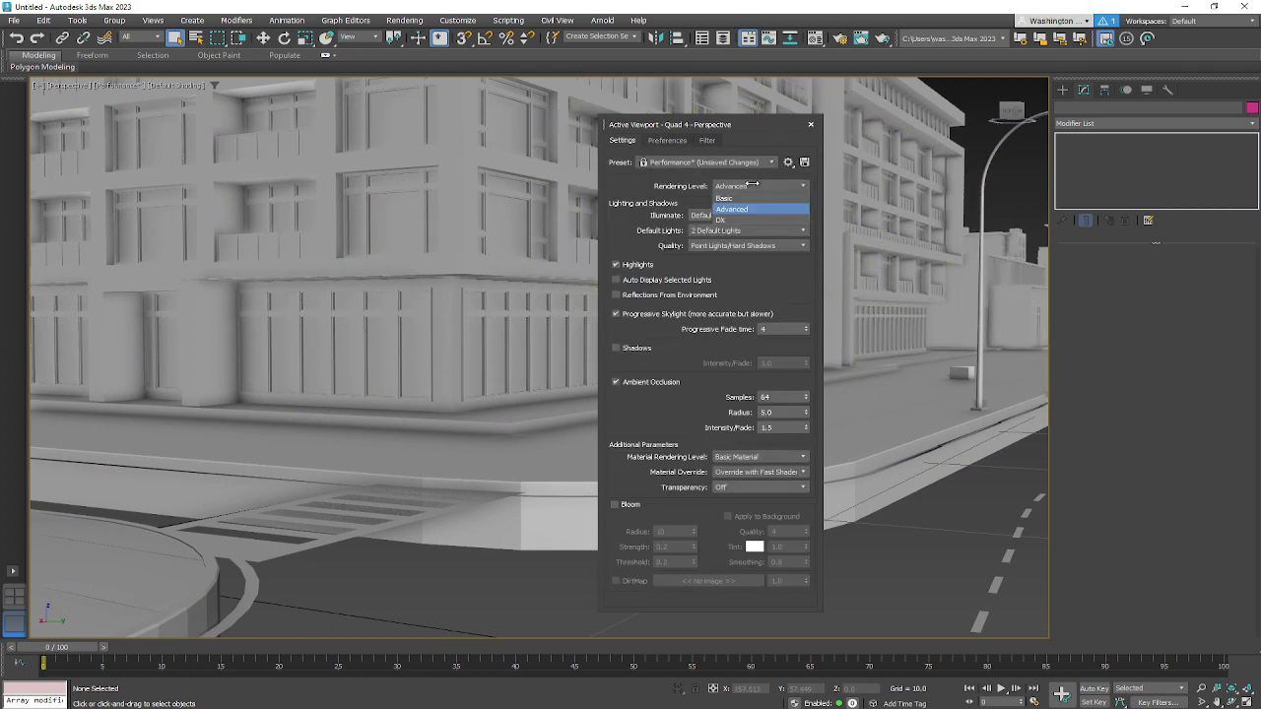
{"action": "left_click", "coordinate": [754, 185]}
{"action": "left_click", "coordinate": [754, 185]}
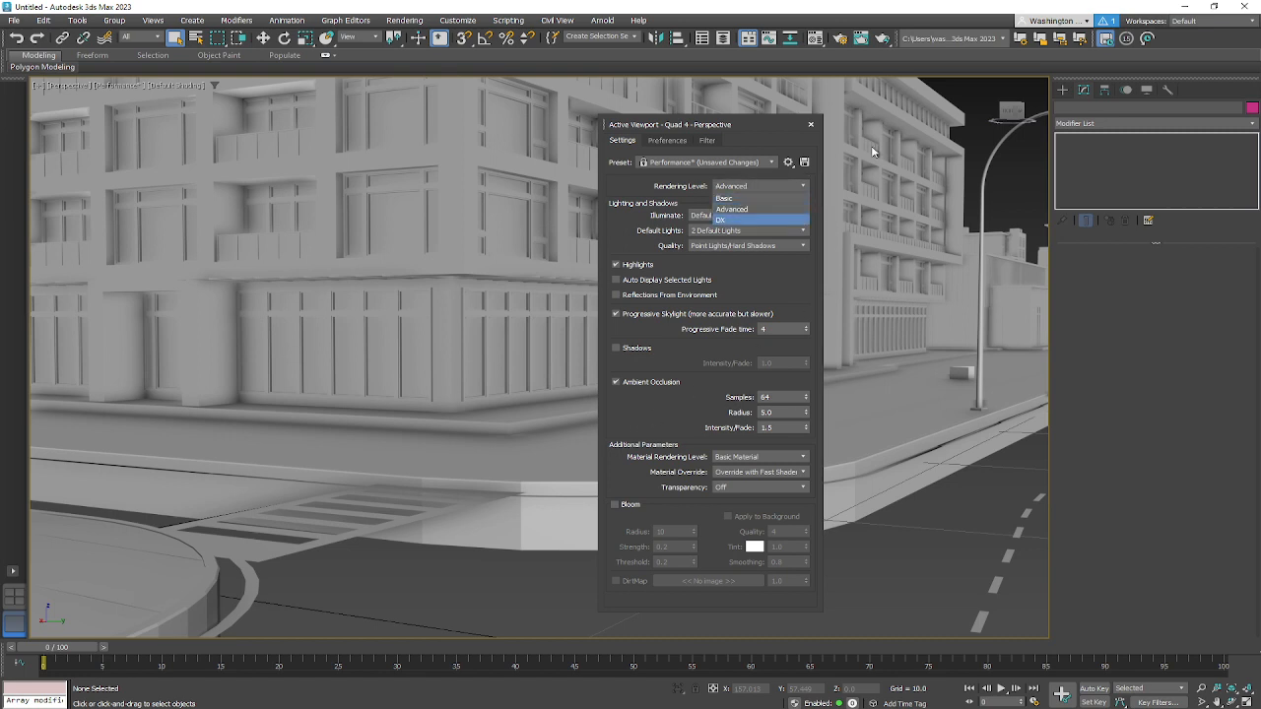
{"action": "left_click", "coordinate": [973, 146]}
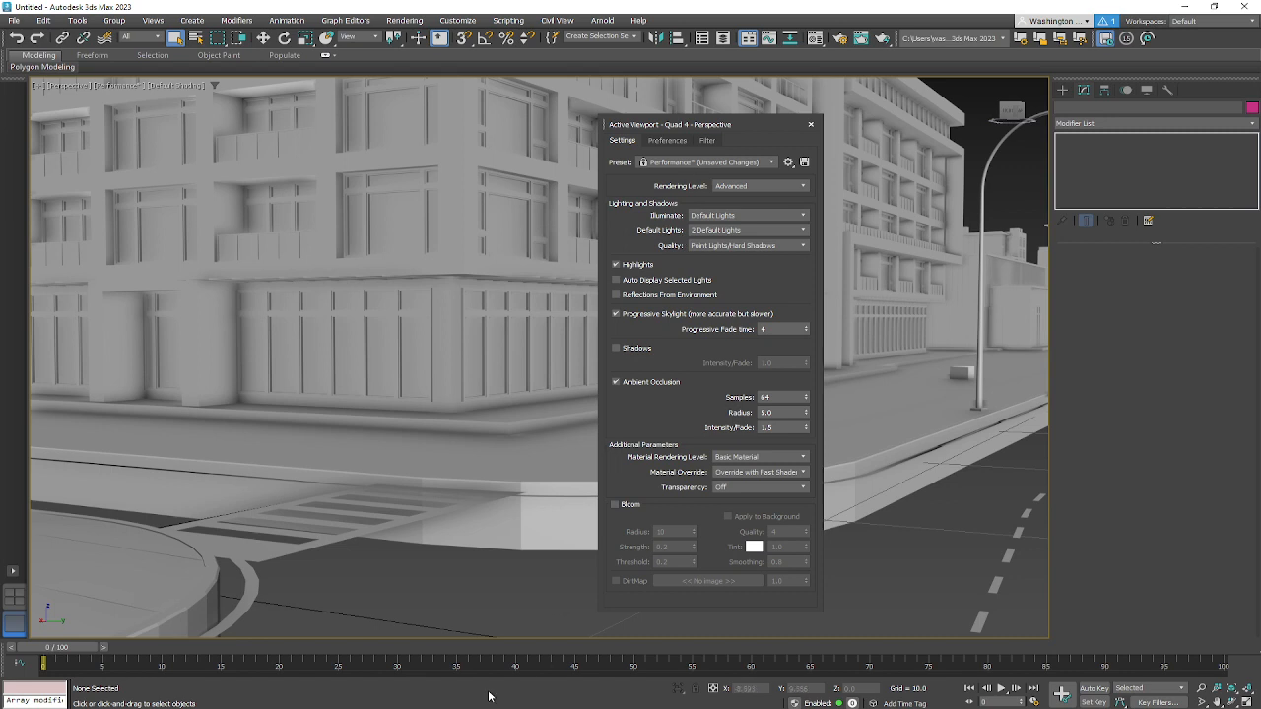
Step: Close the viewport settings and inspect the ambient occlusion on the corner building's facade
{"action": "left_click", "coordinate": [812, 126]}
{"action": "middle_click_drag", "start_coordinate": [566, 417], "coordinate": [692, 639]}
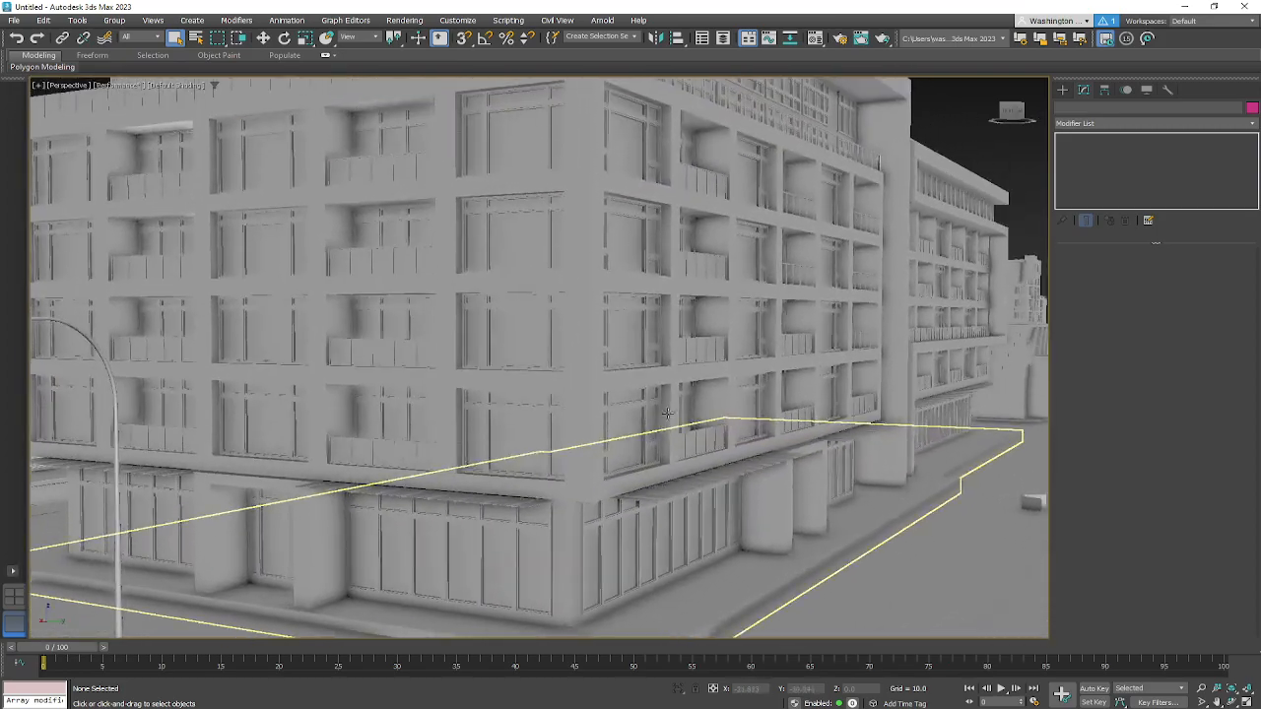
{"action": "middle_click_drag", "start_coordinate": [667, 414], "coordinate": [690, 463]}
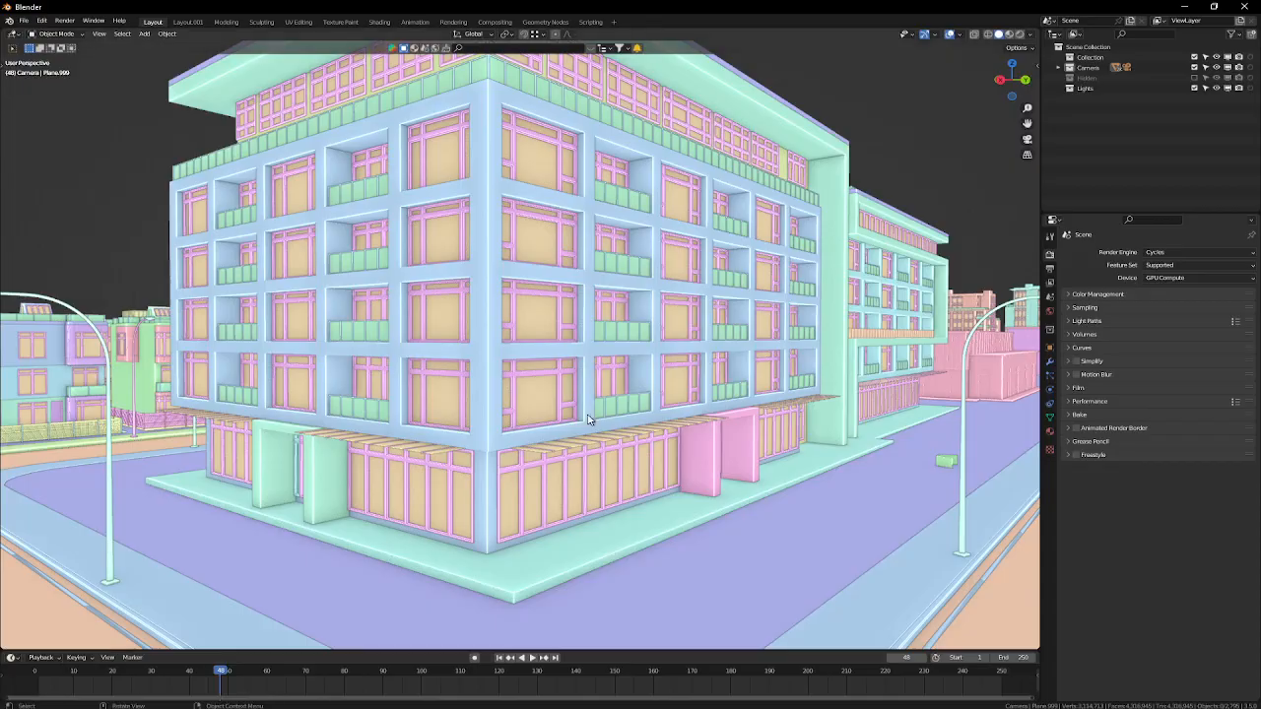
Step: Switch to Blender, set the flat-lit viewport's color to Single, and check the corner building
{"action": "left_click", "coordinate": [1030, 36]}
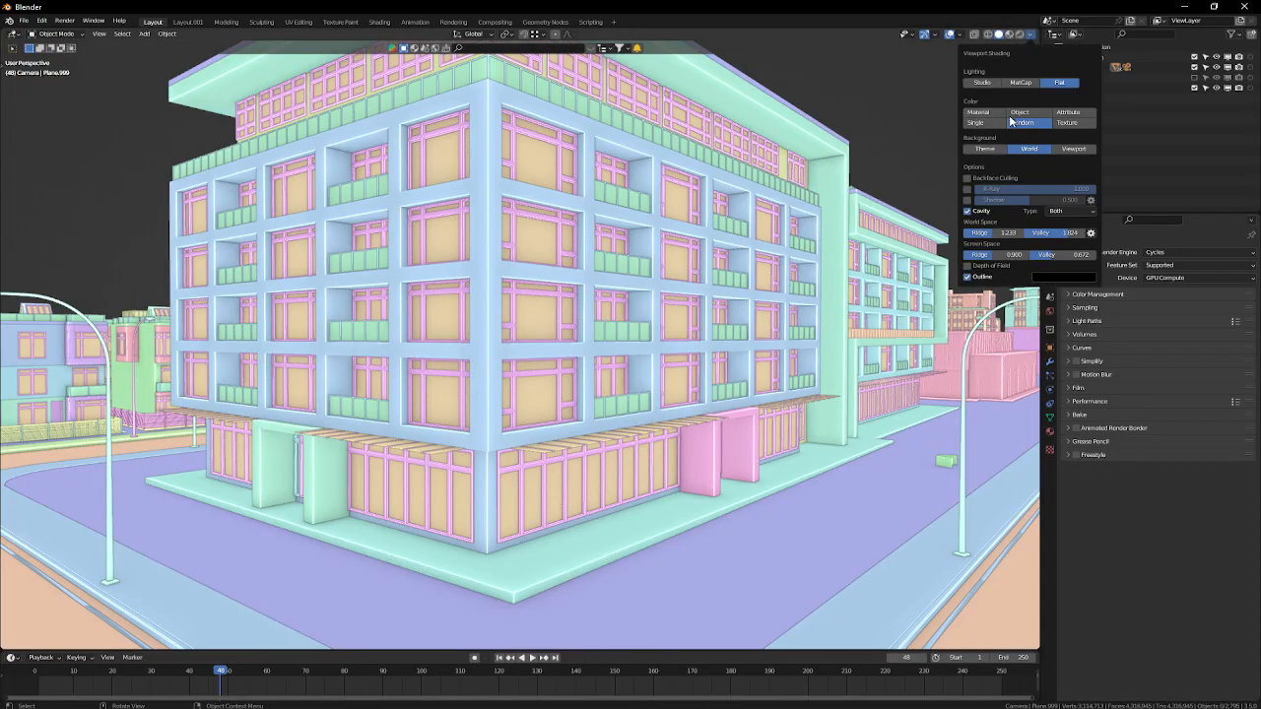
{"action": "left_click", "coordinate": [990, 123]}
{"action": "middle_click_drag", "start_coordinate": [604, 336], "coordinate": [647, 349]}
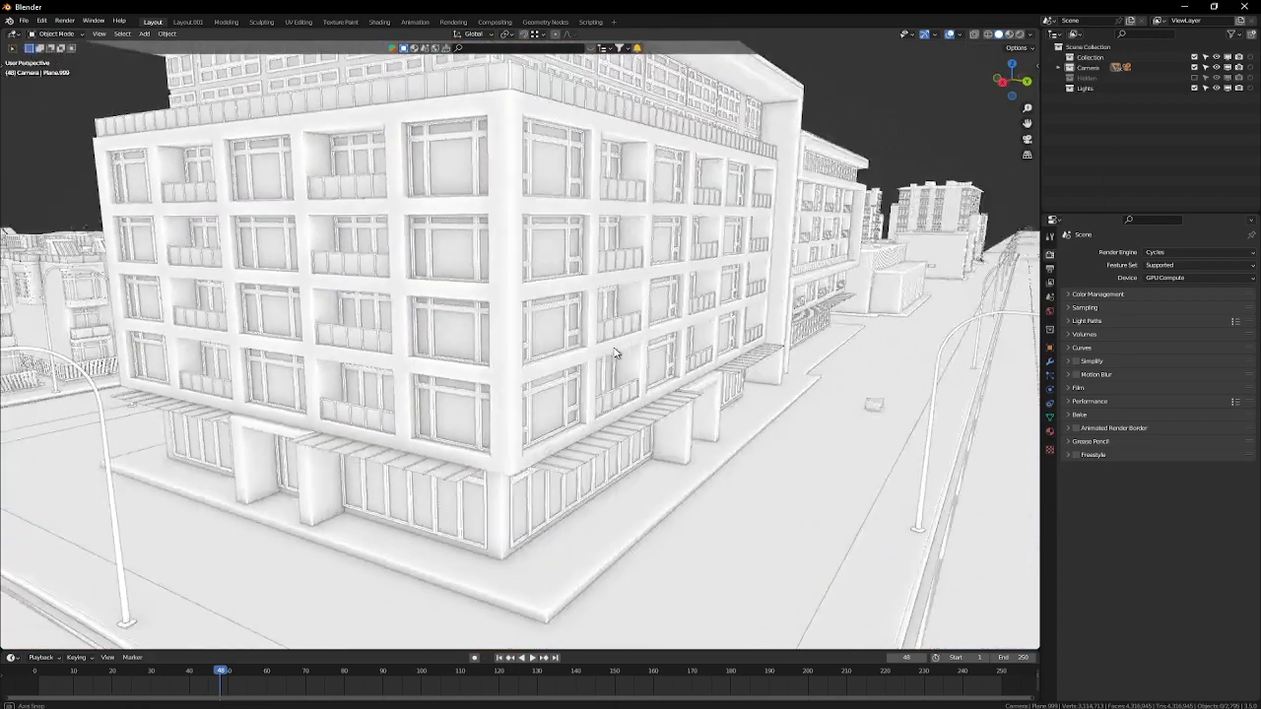
Step: Examine the corner building's windows, balconies and facade edges up close in the Blender viewport and compare them with the 3ds Max viewport
{"action": "middle_click_drag", "start_coordinate": [670, 389], "coordinate": [706, 411]}
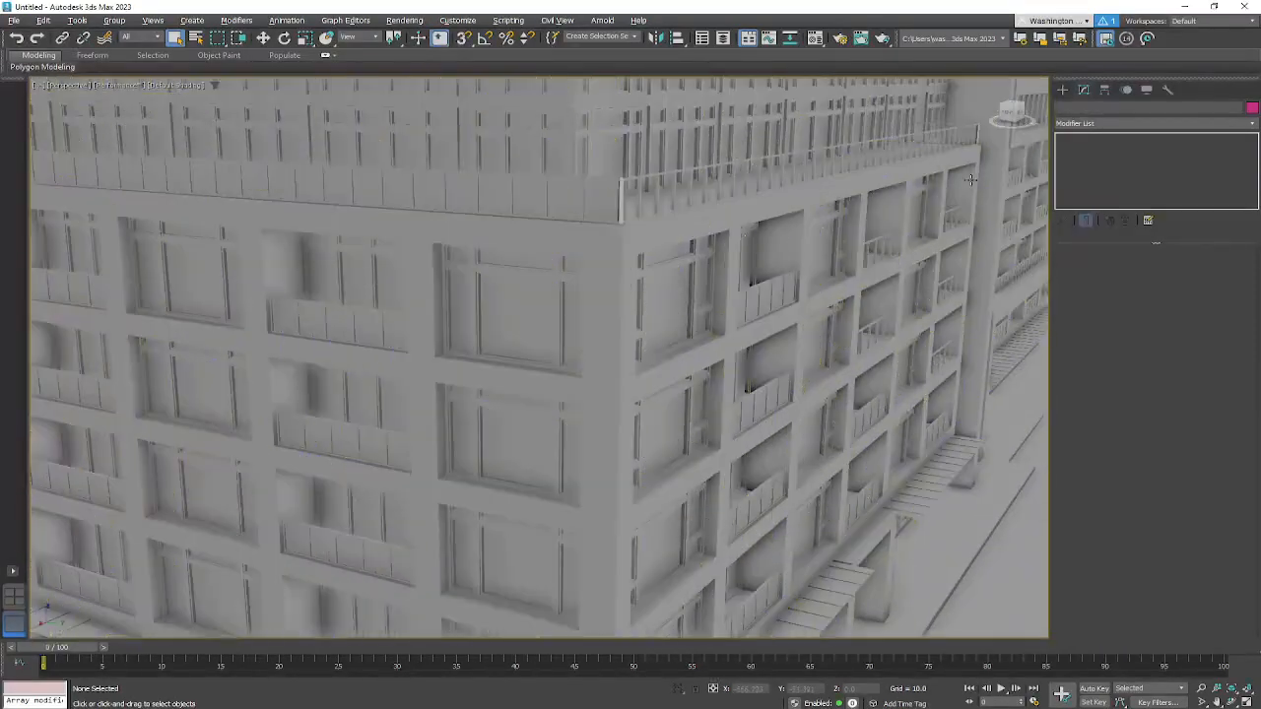
{"action": "scroll", "coordinate": [1038, 423], "scroll_direction": "up", "scroll_amount": 5}
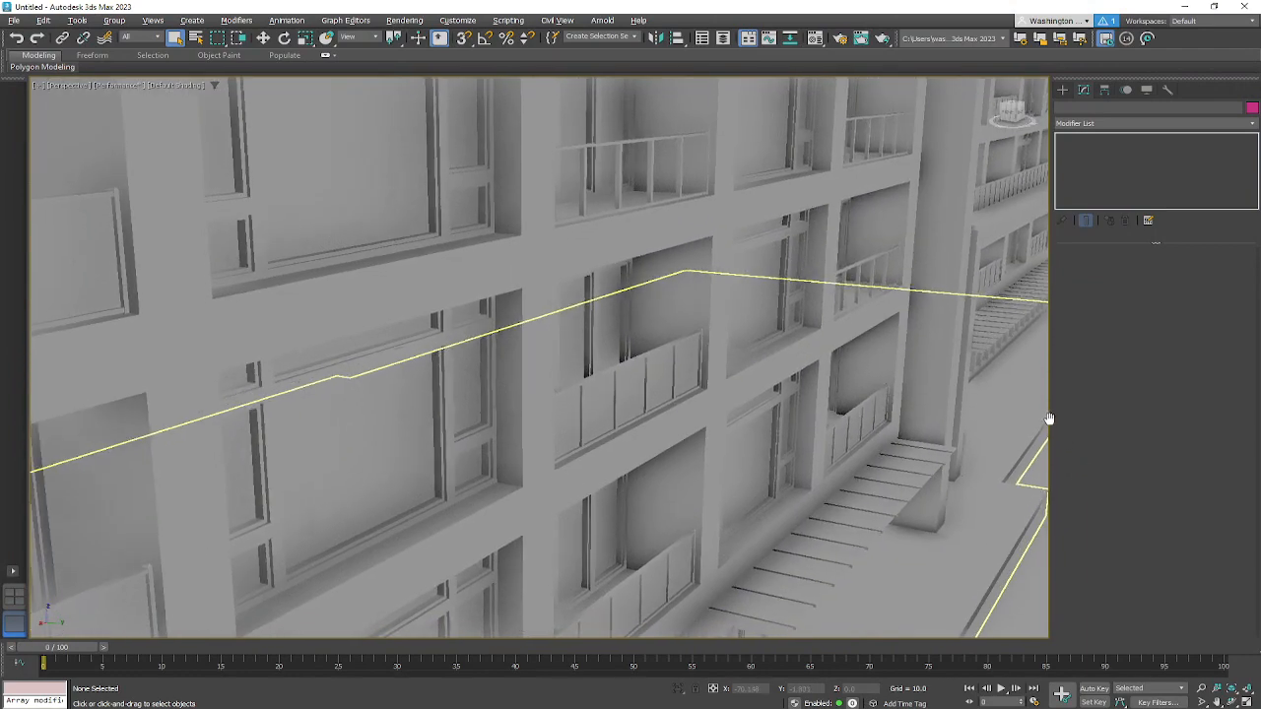
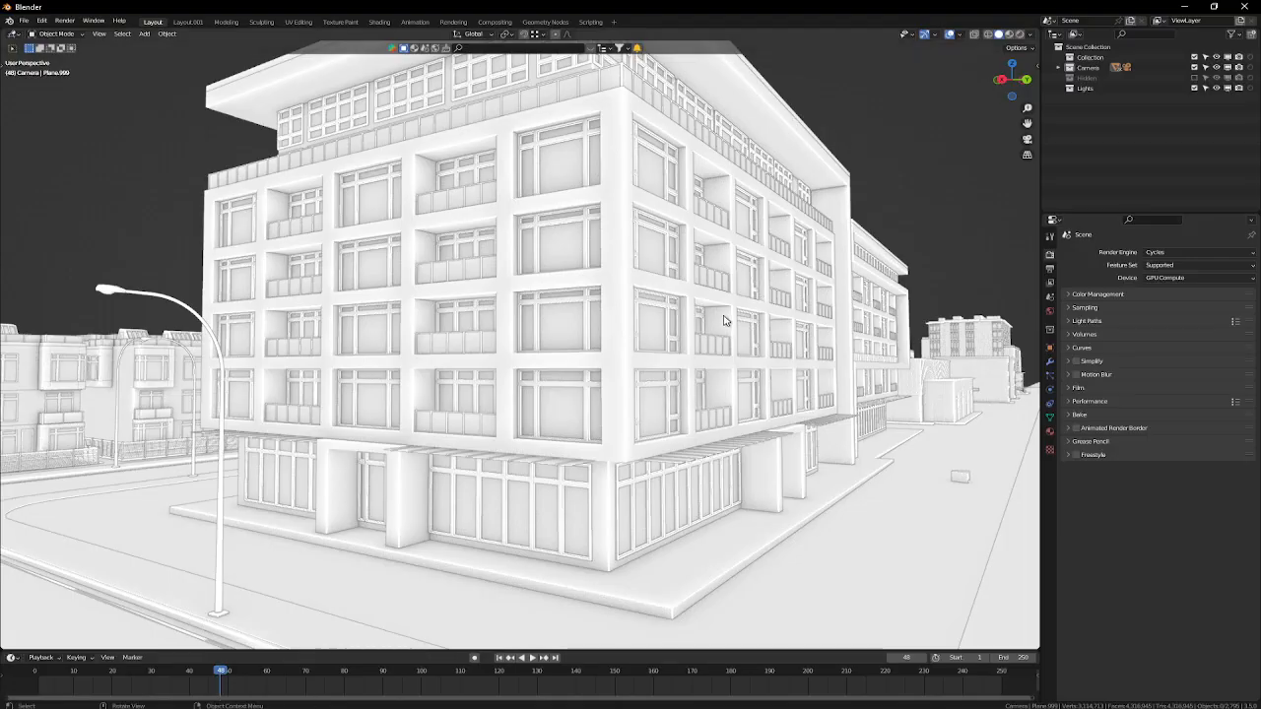
{"action": "middle_click_drag", "start_coordinate": [729, 322], "coordinate": [687, 335]}
{"action": "scroll", "coordinate": [670, 329], "scroll_direction": "up", "scroll_amount": 2}
{"action": "scroll", "coordinate": [670, 328], "scroll_direction": "up", "scroll_amount": 2}
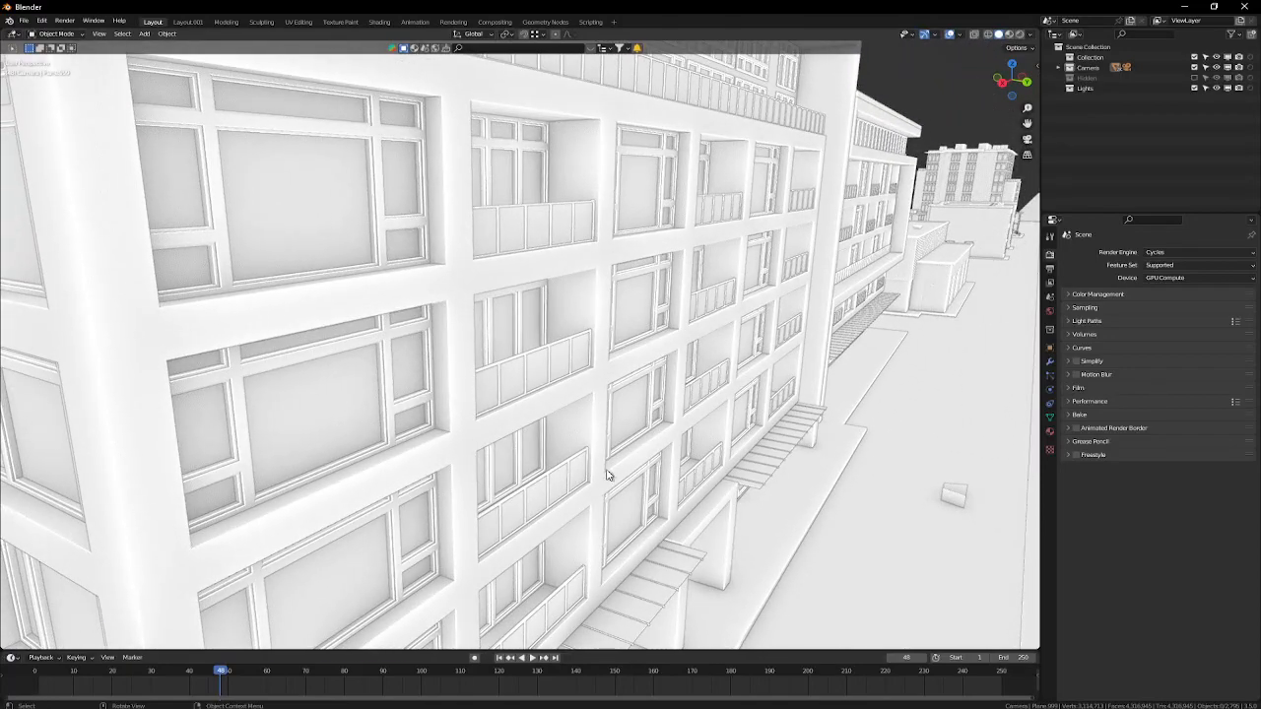
{"action": "middle_click_drag", "start_coordinate": [620, 258], "coordinate": [600, 253]}
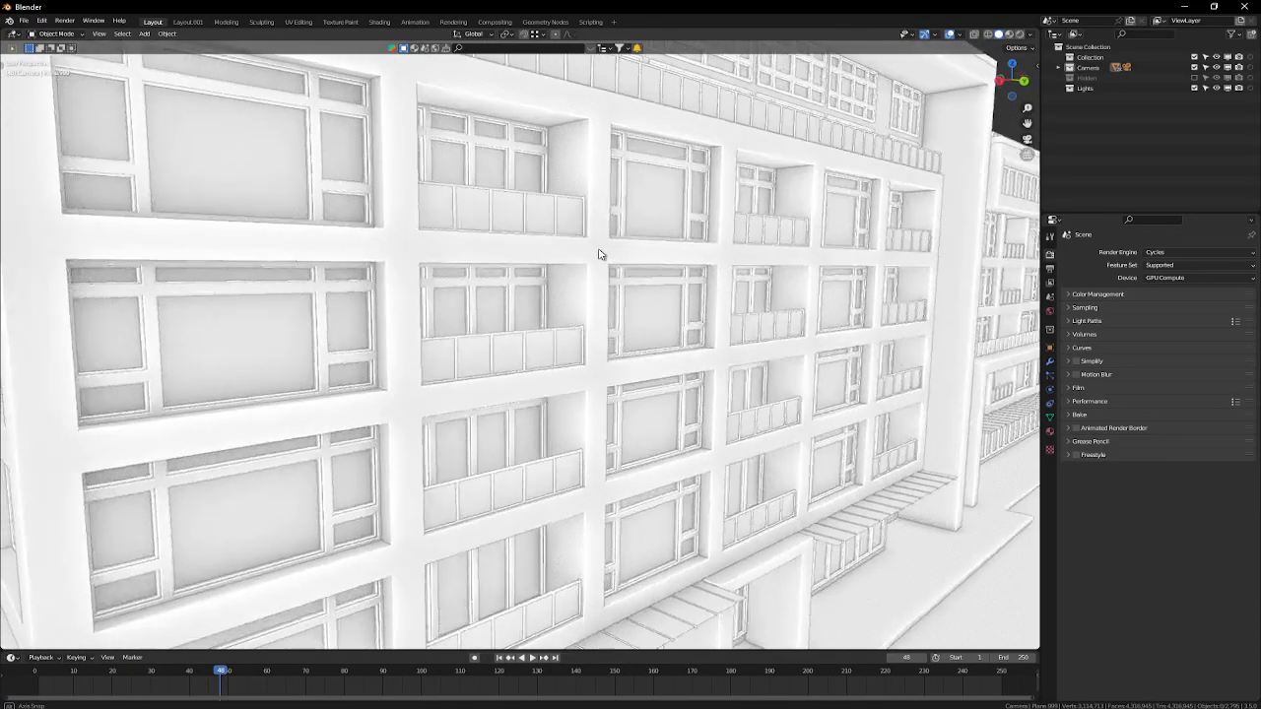
{"action": "scroll", "coordinate": [668, 364], "scroll_direction": "up", "scroll_amount": 3}
{"action": "scroll", "coordinate": [602, 354], "scroll_direction": "up", "scroll_amount": 2}
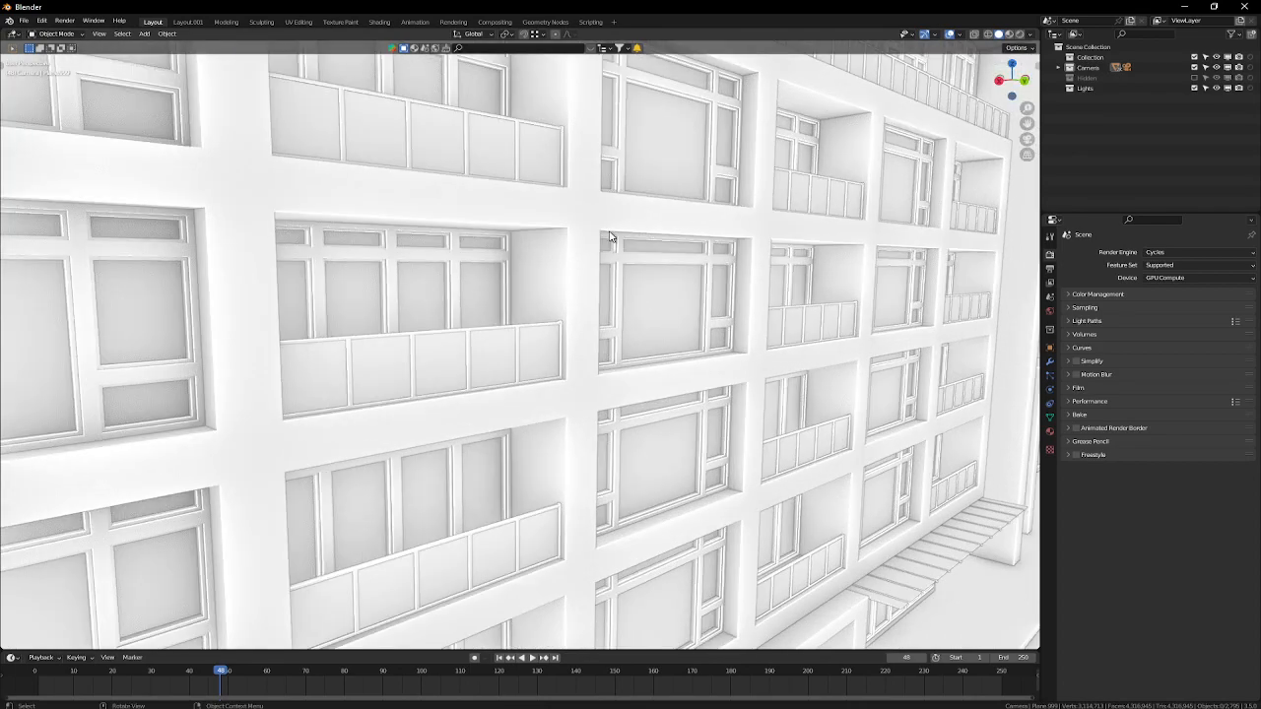
{"action": "middle_click_drag", "start_coordinate": [611, 455], "coordinate": [680, 387]}
{"action": "scroll", "coordinate": [628, 465], "scroll_direction": "down", "scroll_amount": 5}
{"action": "scroll", "coordinate": [680, 387], "scroll_direction": "down", "scroll_amount": 10}
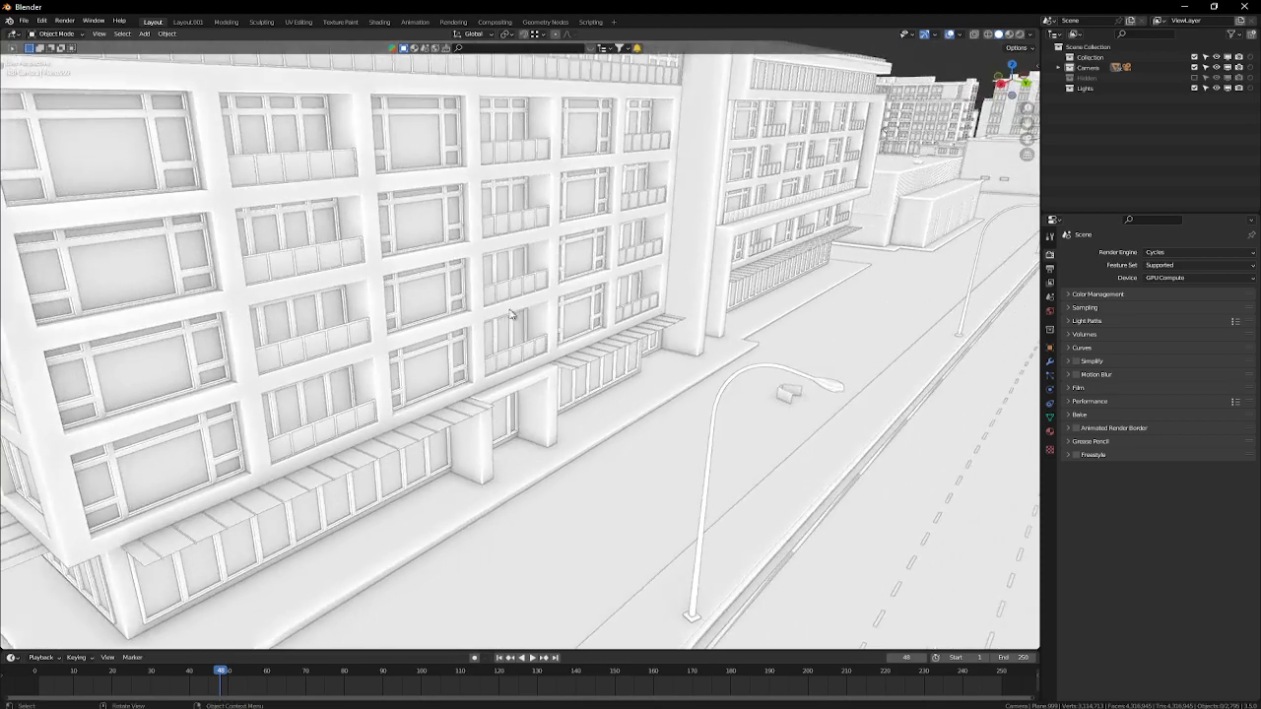
{"action": "scroll", "coordinate": [700, 298], "scroll_direction": "up", "scroll_amount": 10}
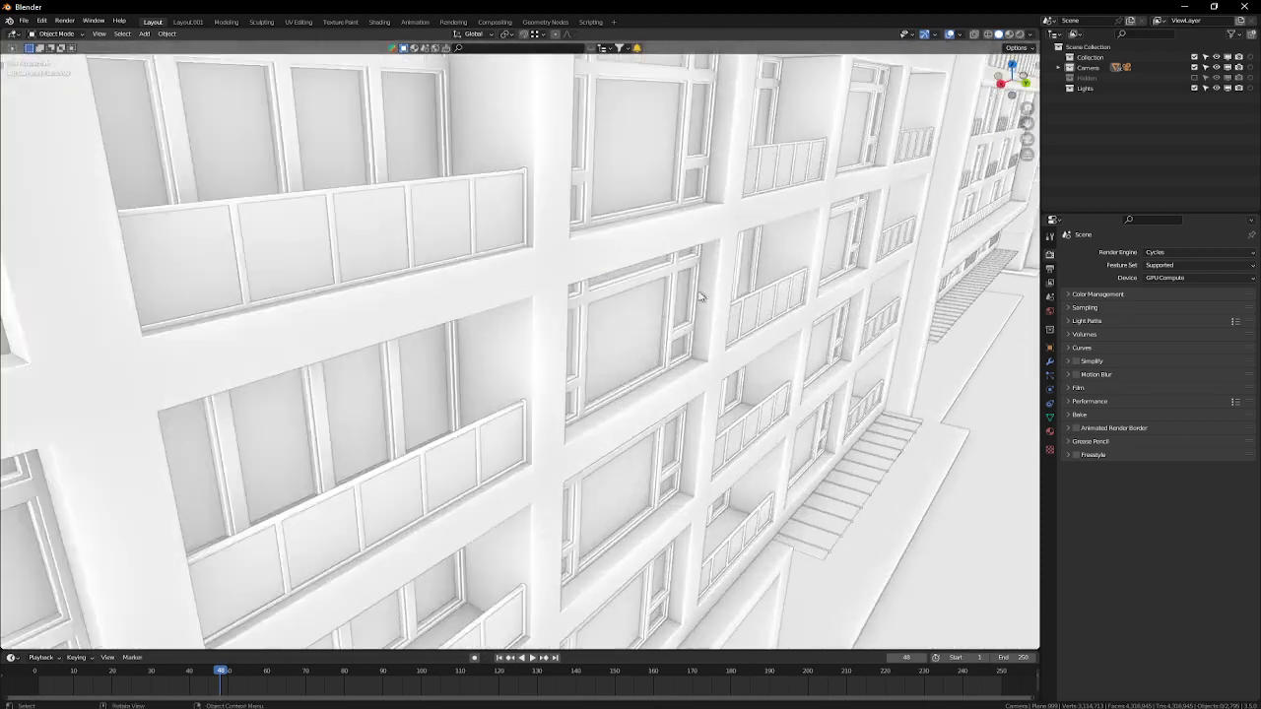
{"action": "middle_click_drag", "start_coordinate": [696, 335], "coordinate": [691, 311]}
{"action": "middle_click_drag", "start_coordinate": [528, 340], "coordinate": [571, 394], "text": "shift"}
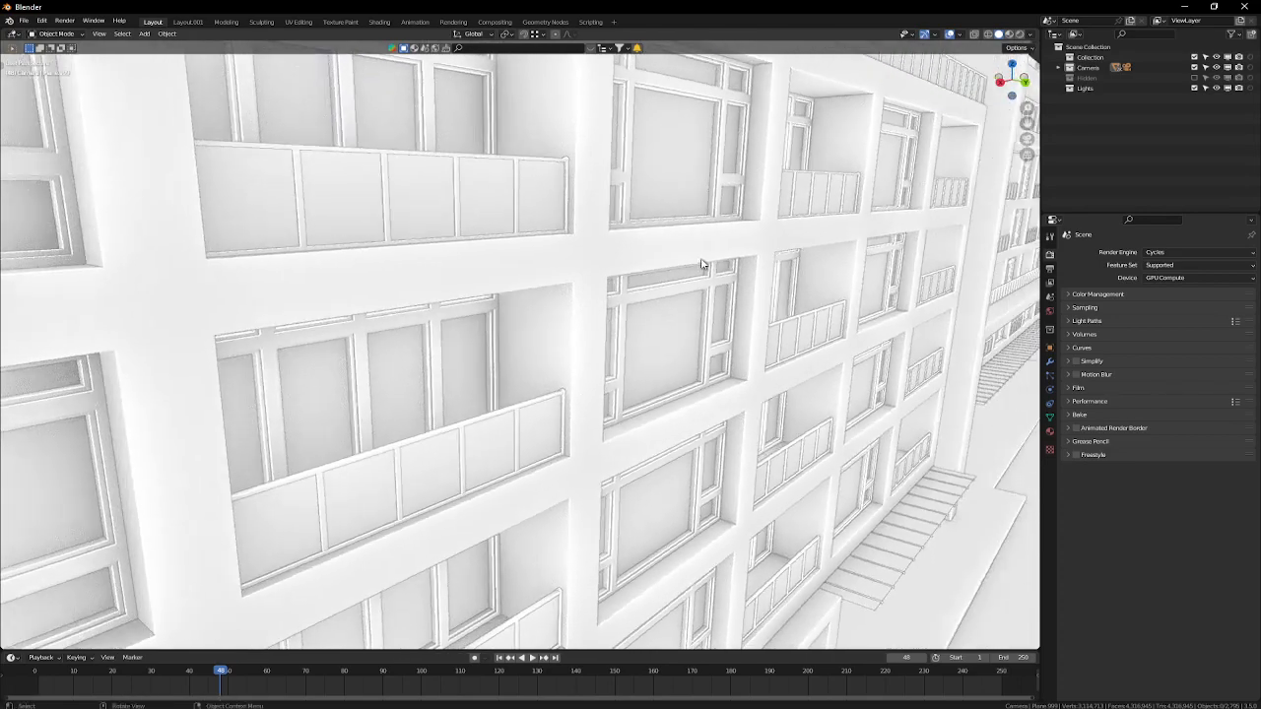
Step: Toggle the viewport shading's Outline option off and on to compare the facade edges
{"action": "left_click", "coordinate": [1031, 33]}
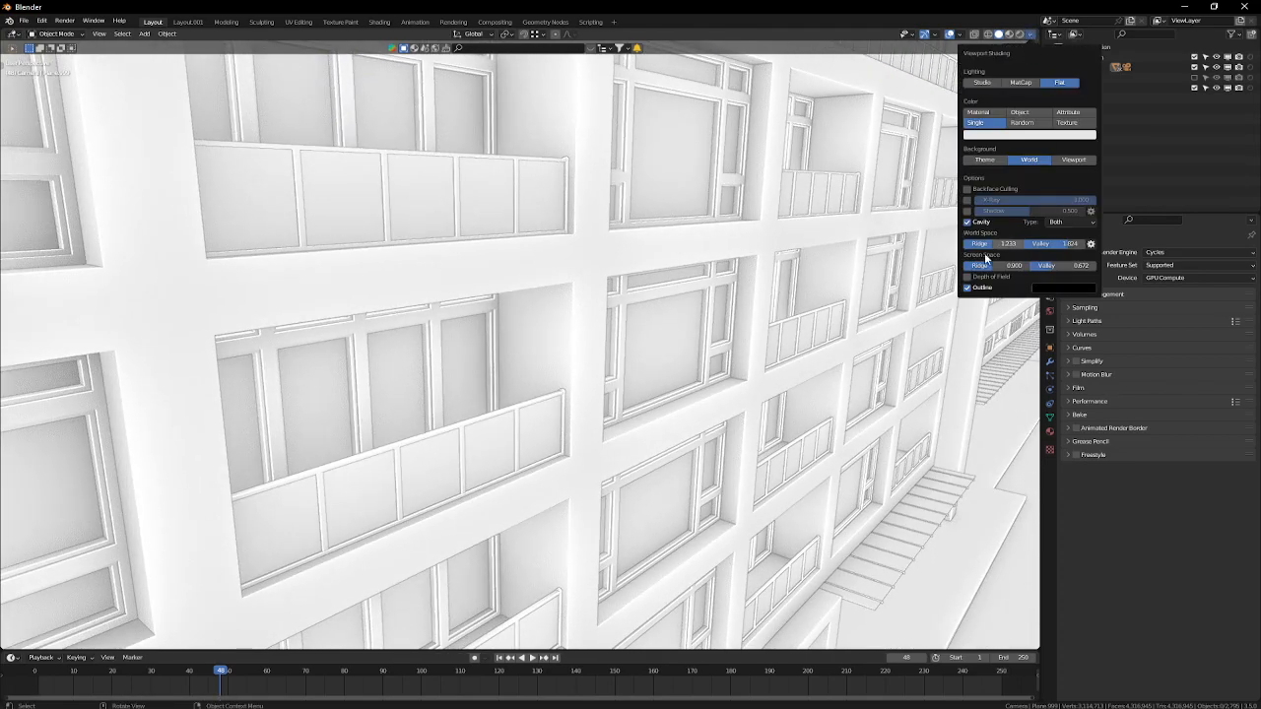
{"action": "left_click", "coordinate": [967, 288]}
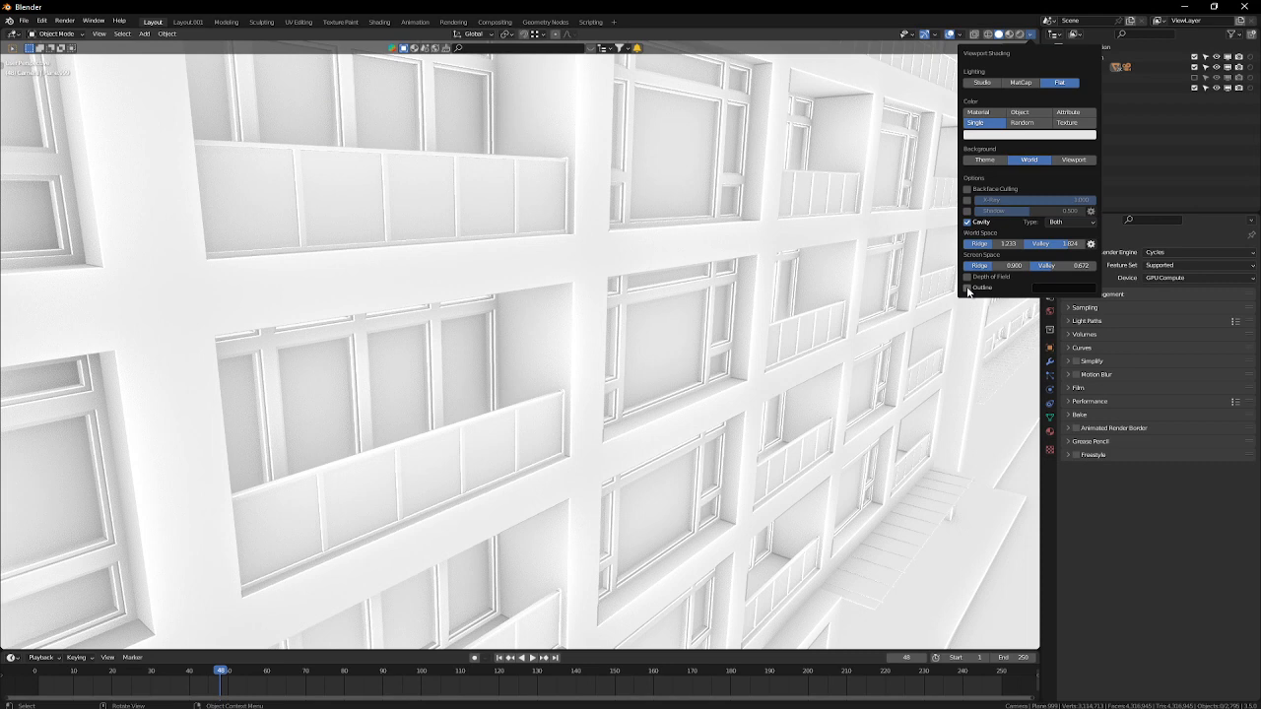
{"action": "left_click", "coordinate": [968, 288]}
{"action": "left_click", "coordinate": [967, 287]}
{"action": "left_click", "coordinate": [968, 288]}
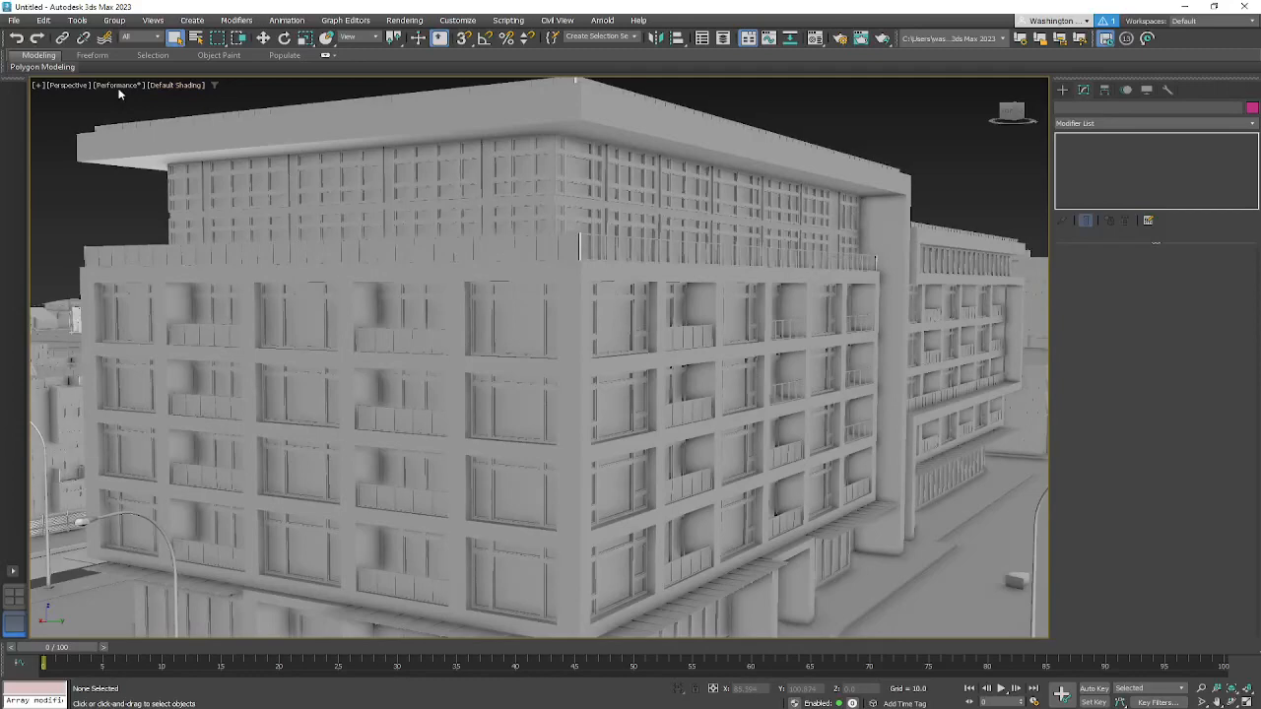
Step: Switch to 3ds Max and set the perspective viewport to Standard quality with Clay shading
{"action": "left_click", "coordinate": [118, 84]}
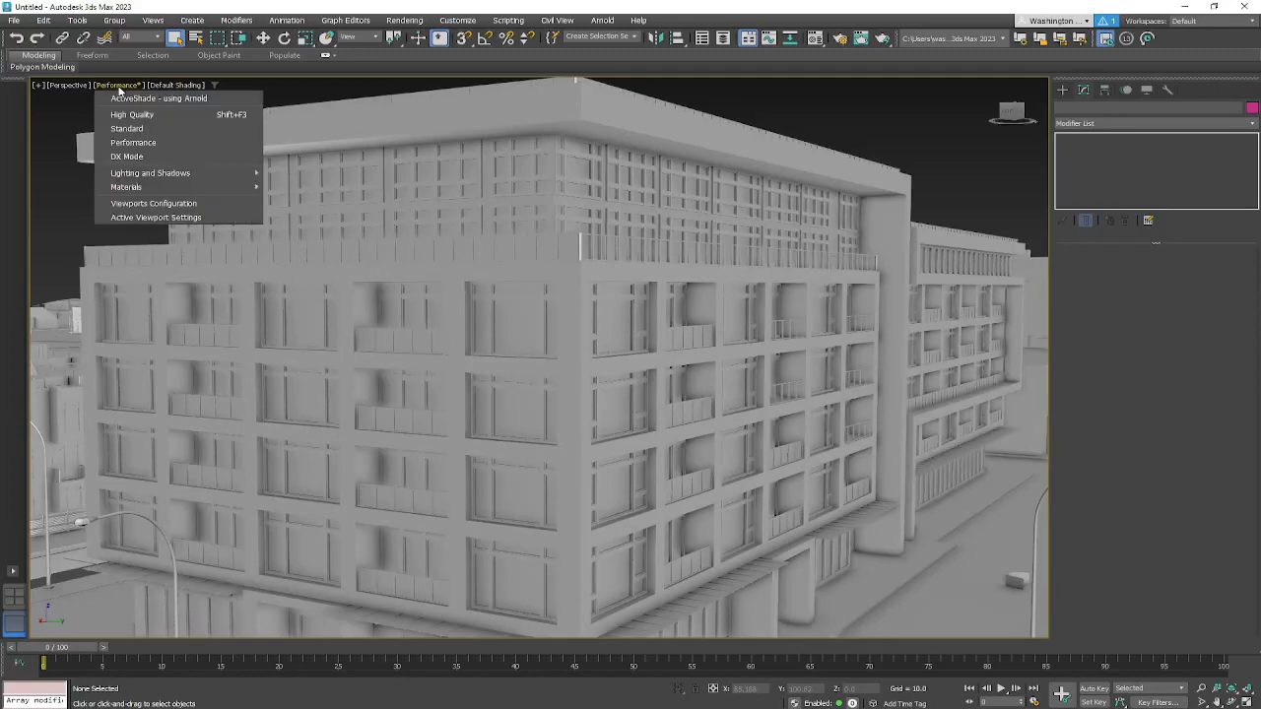
{"action": "left_click", "coordinate": [128, 129]}
{"action": "left_click", "coordinate": [169, 85]}
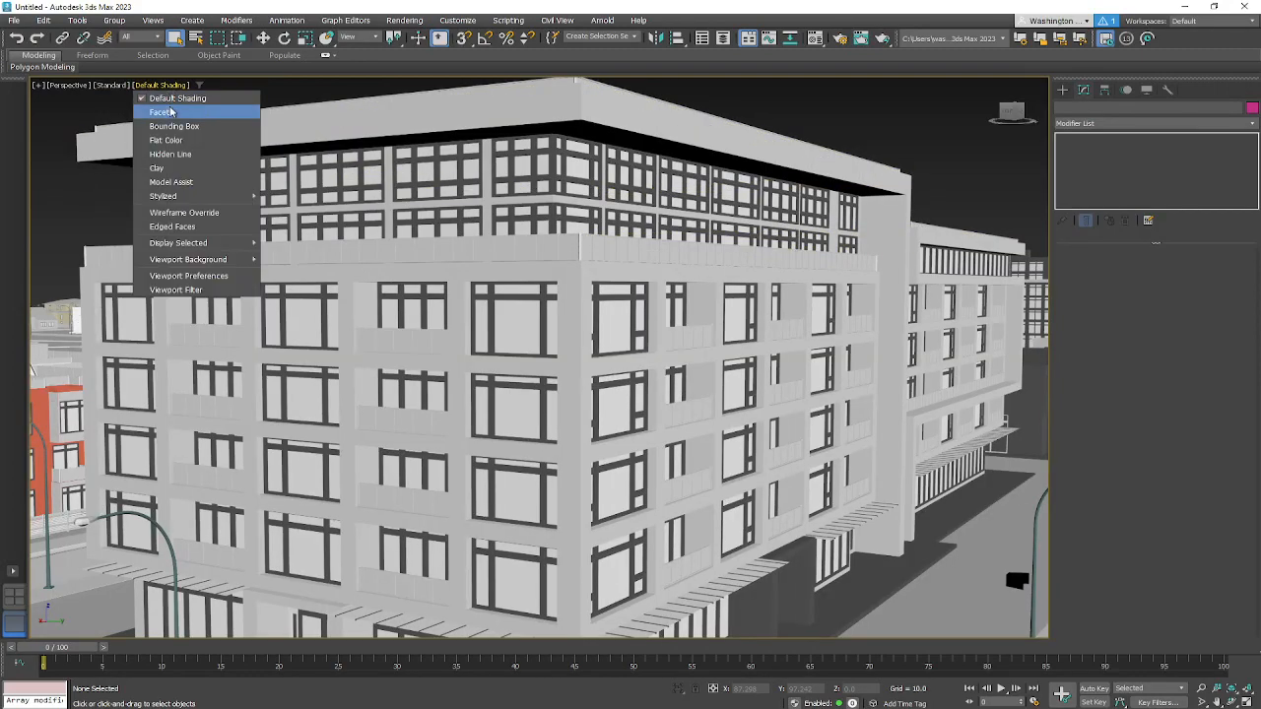
{"action": "left_click", "coordinate": [189, 167]}
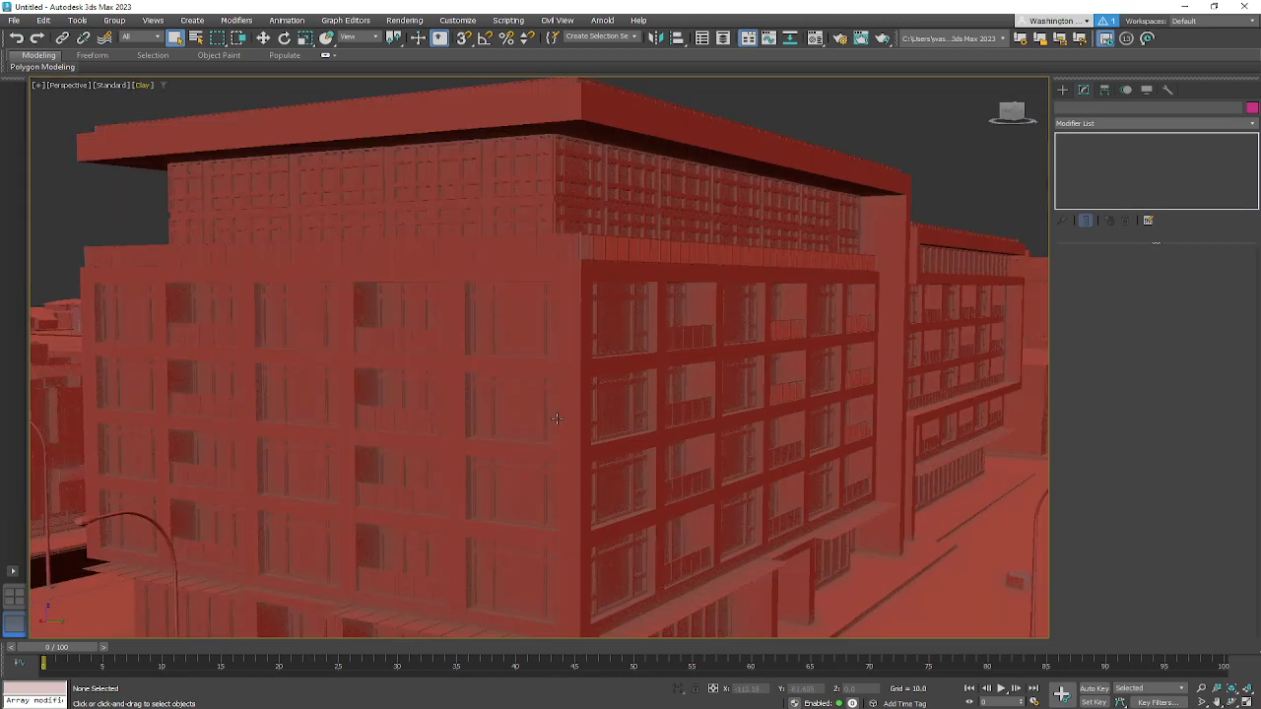
Step: Examine the clay-shaded building from several angles, from the roof overhang down to the street corner
{"action": "middle_click_drag", "start_coordinate": [562, 399], "coordinate": [591, 222]}
{"action": "middle_click_drag", "start_coordinate": [591, 266], "coordinate": [577, 329], "text": "alt"}
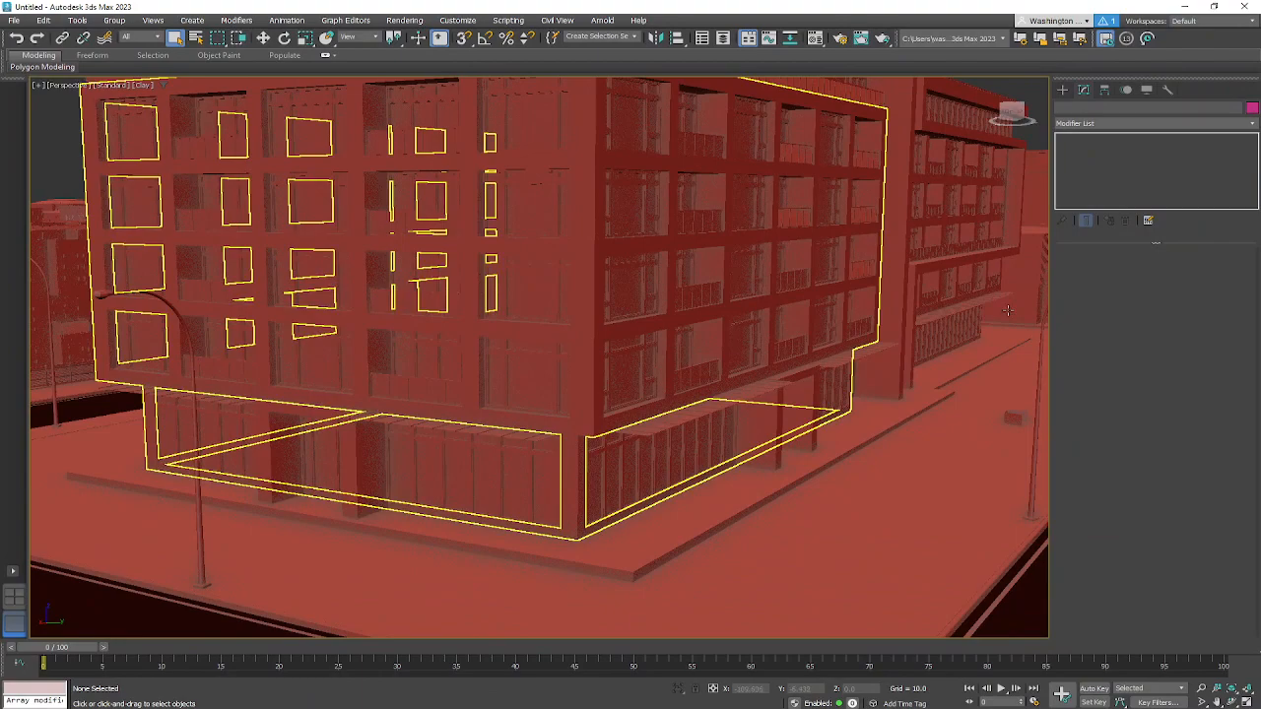
{"action": "middle_click_drag", "start_coordinate": [730, 310], "coordinate": [687, 353]}
{"action": "middle_click_drag", "start_coordinate": [736, 253], "coordinate": [627, 541]}
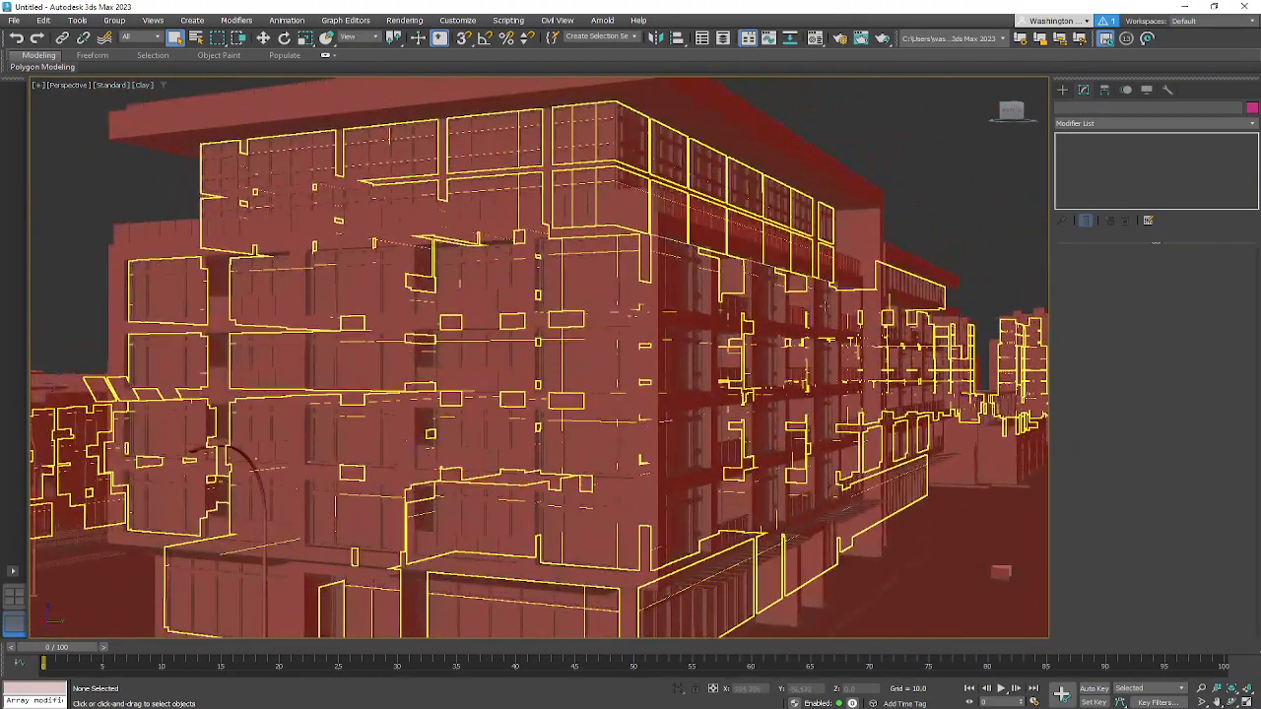
{"action": "middle_click_drag", "start_coordinate": [895, 561], "coordinate": [860, 421]}
{"action": "middle_click_drag", "start_coordinate": [778, 429], "coordinate": [771, 434], "text": "alt"}
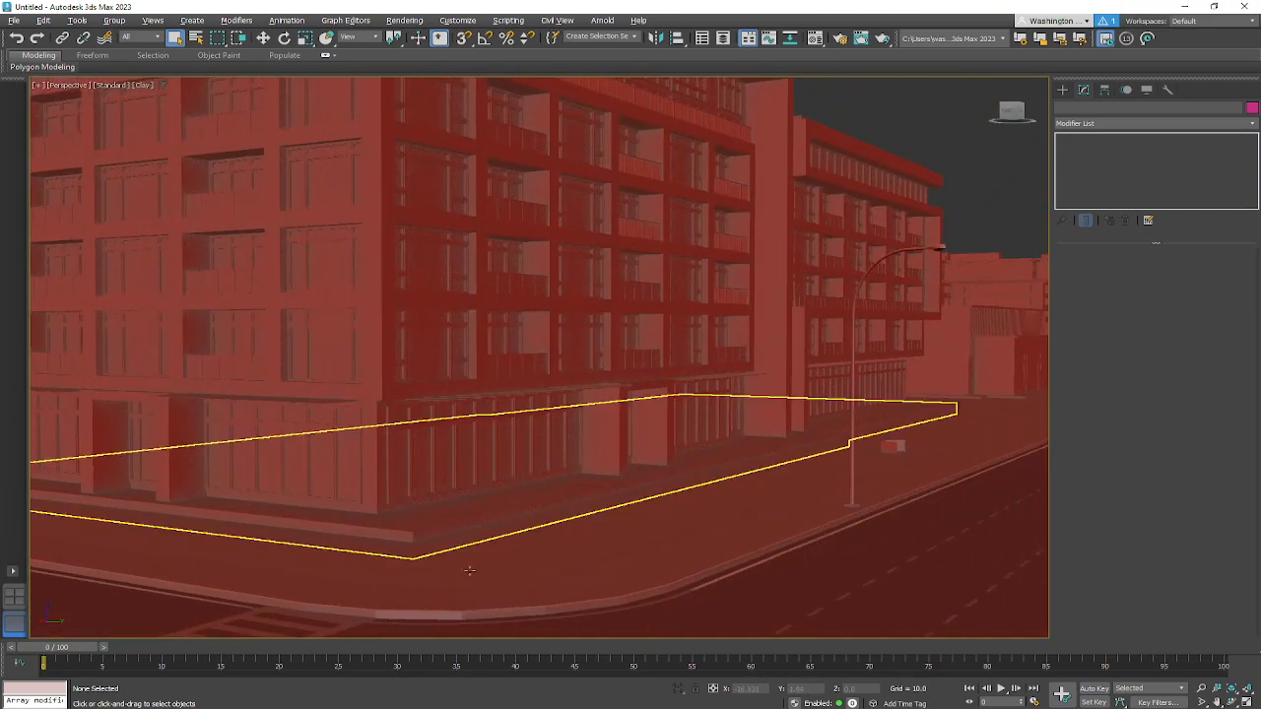
{"action": "middle_click_drag", "start_coordinate": [477, 541], "coordinate": [704, 486], "text": "alt"}
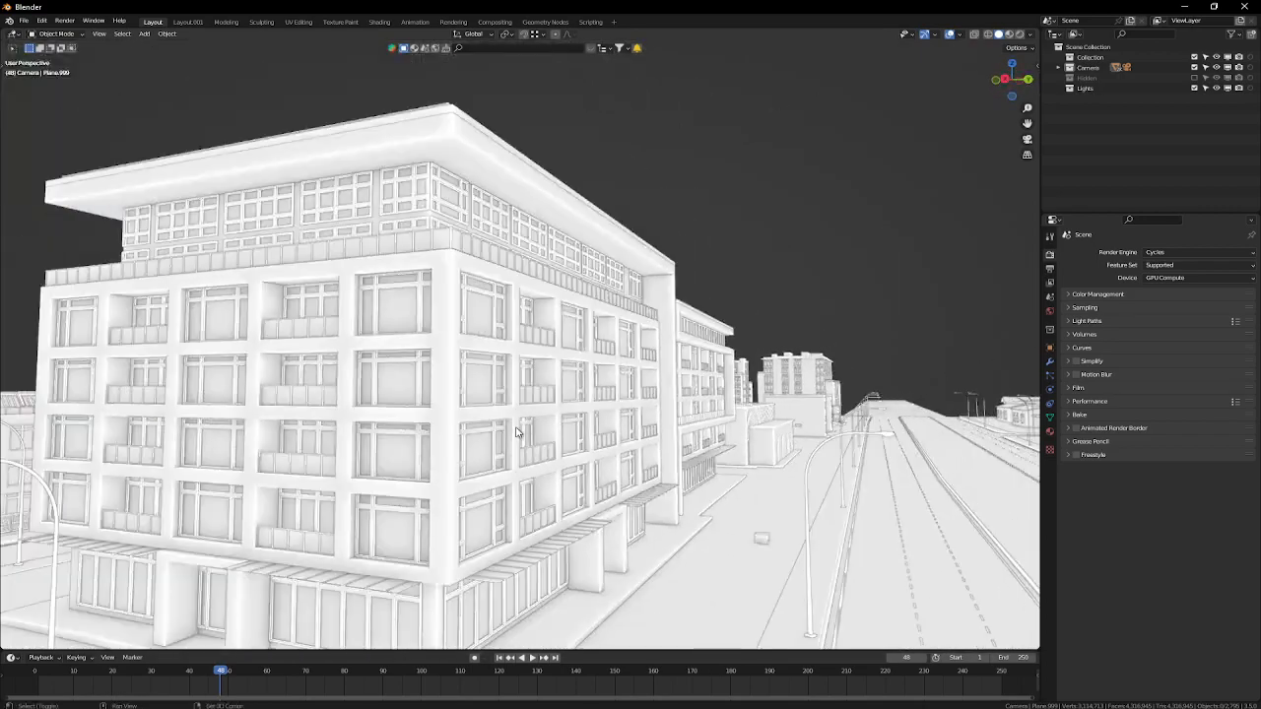
Step: Switch to Blender and set the viewport lighting to MatCap with the matte red clay material
{"action": "middle_click_drag", "start_coordinate": [516, 431], "coordinate": [759, 170], "text": "shift"}
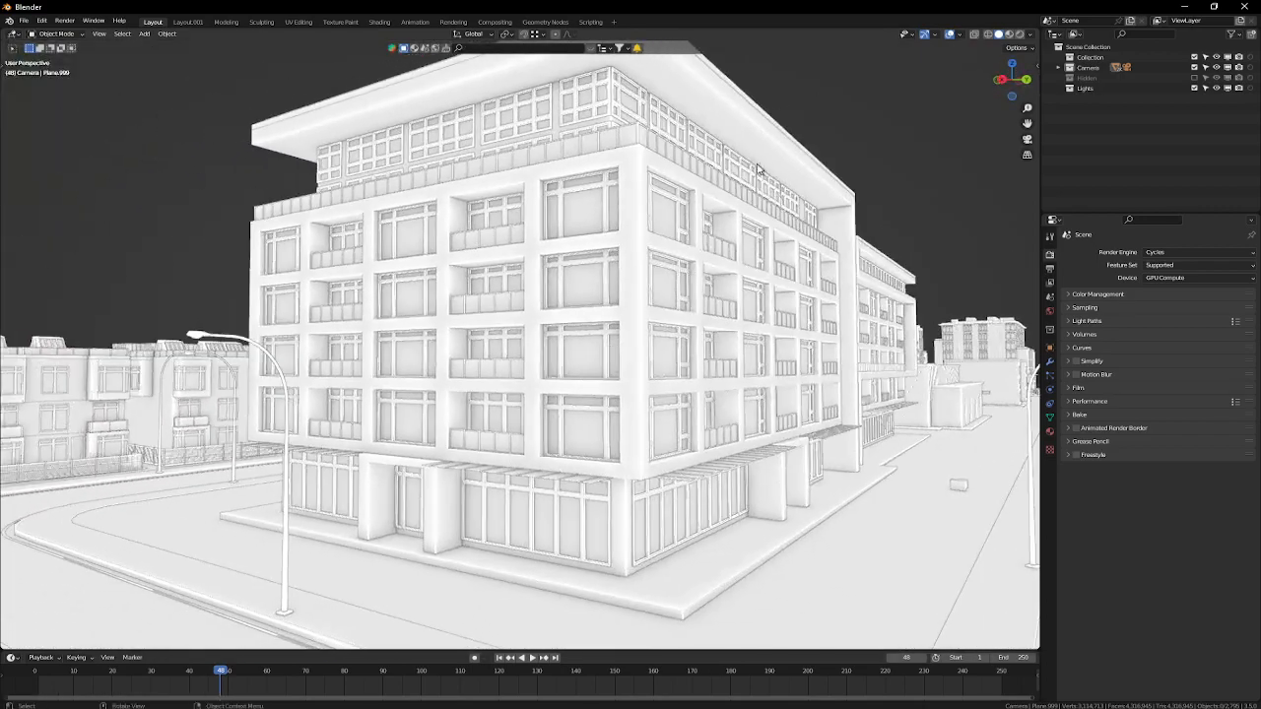
{"action": "left_click", "coordinate": [1033, 35]}
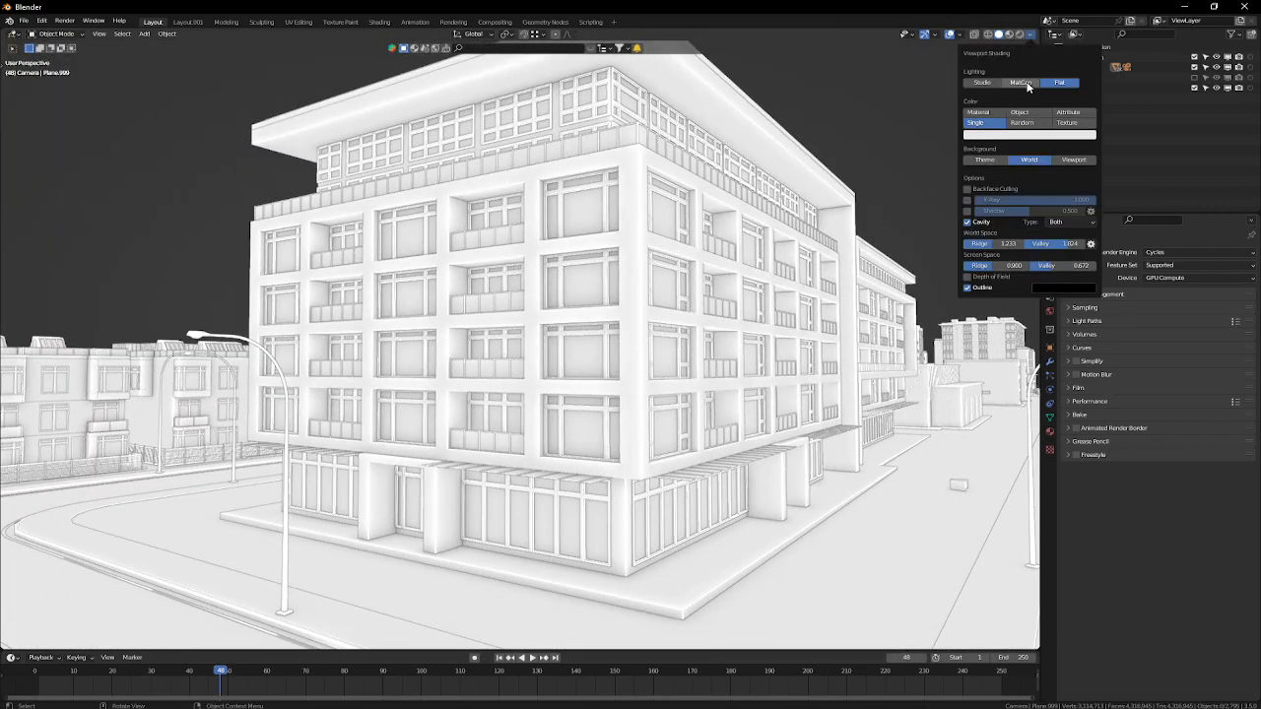
{"action": "left_click", "coordinate": [1022, 82]}
{"action": "left_click", "coordinate": [1025, 105]}
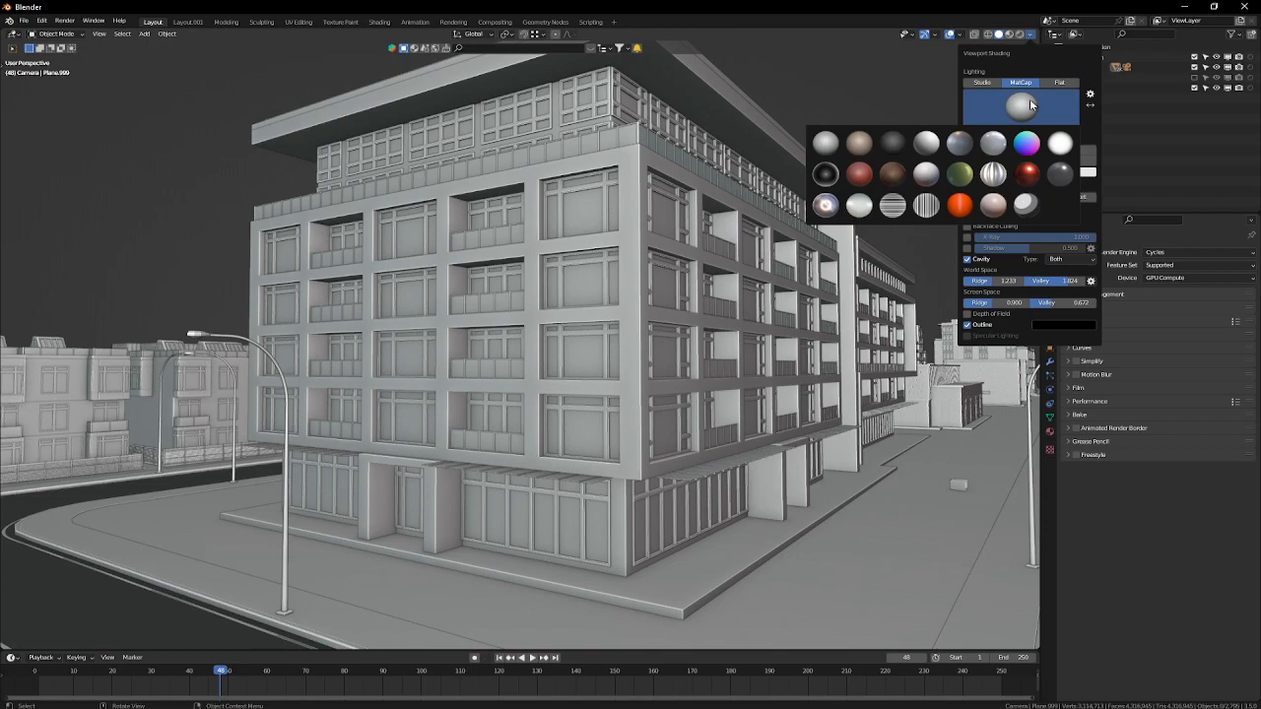
{"action": "left_click", "coordinate": [858, 175]}
{"action": "middle_click_drag", "start_coordinate": [654, 437], "coordinate": [656, 300]}
Step: Turn off the viewport Outline and toggle Cavity off and on to compare the building's edge definition
{"action": "left_click", "coordinate": [1032, 35]}
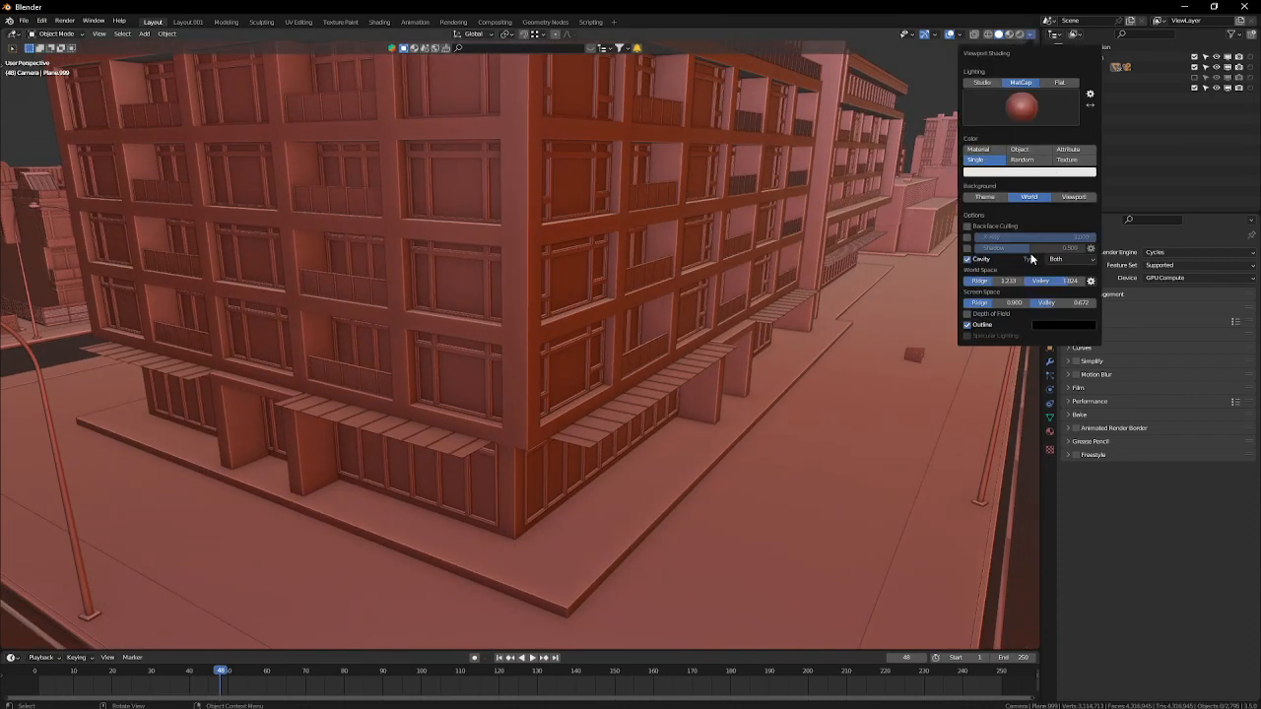
{"action": "left_click", "coordinate": [968, 325]}
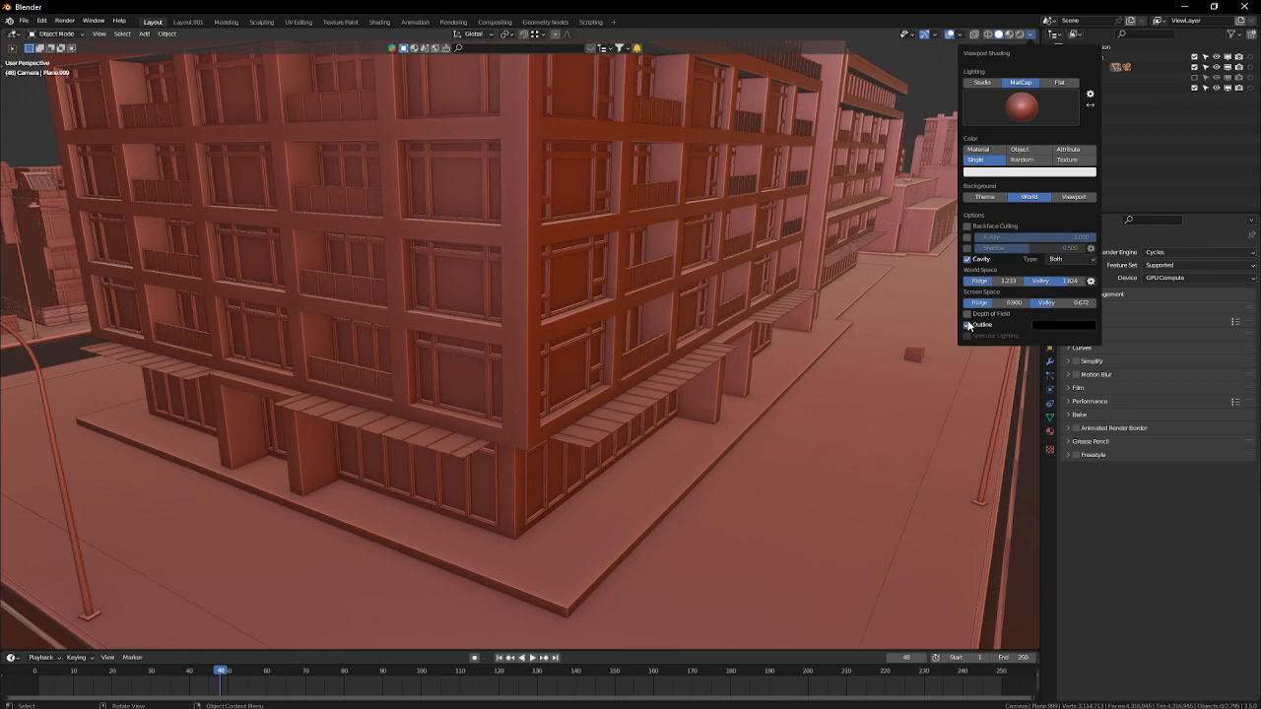
{"action": "left_click", "coordinate": [969, 259]}
{"action": "left_click", "coordinate": [968, 259]}
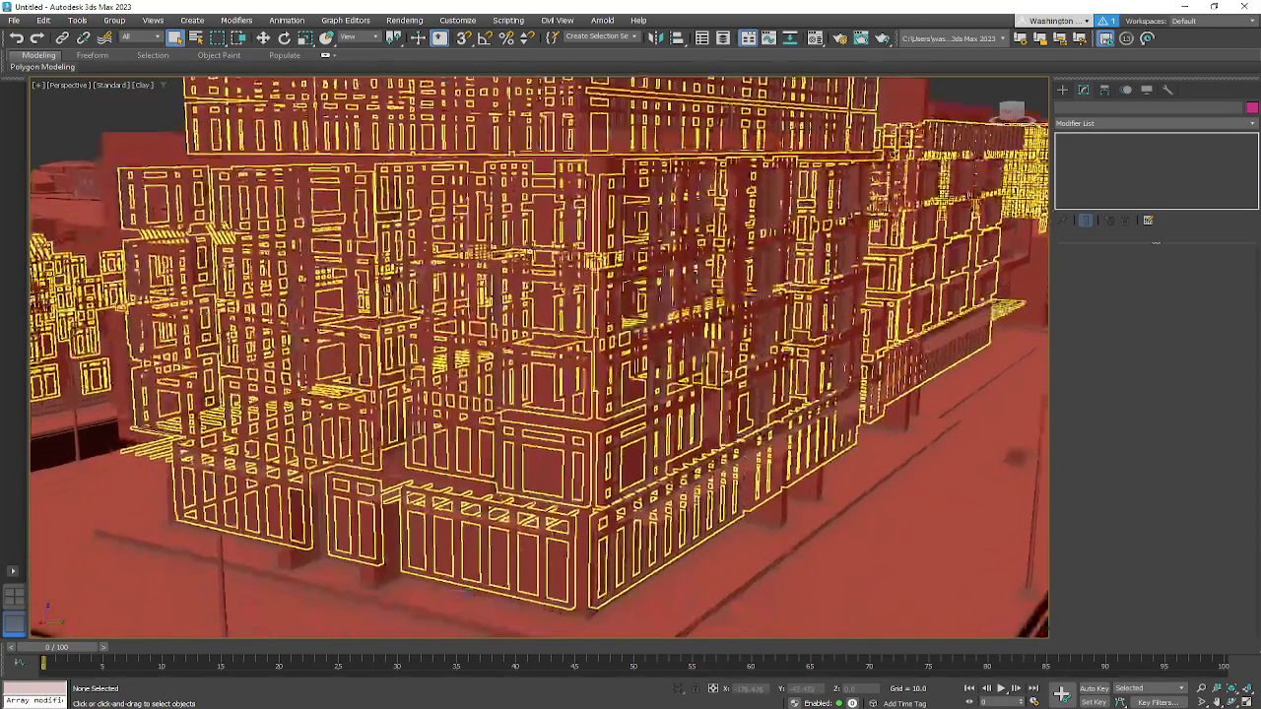
Step: Switch to 3ds Max and examine the clay-shaded facades and ground-floor canopies from several angles
{"action": "middle_click_drag", "start_coordinate": [498, 187], "coordinate": [625, 210]}
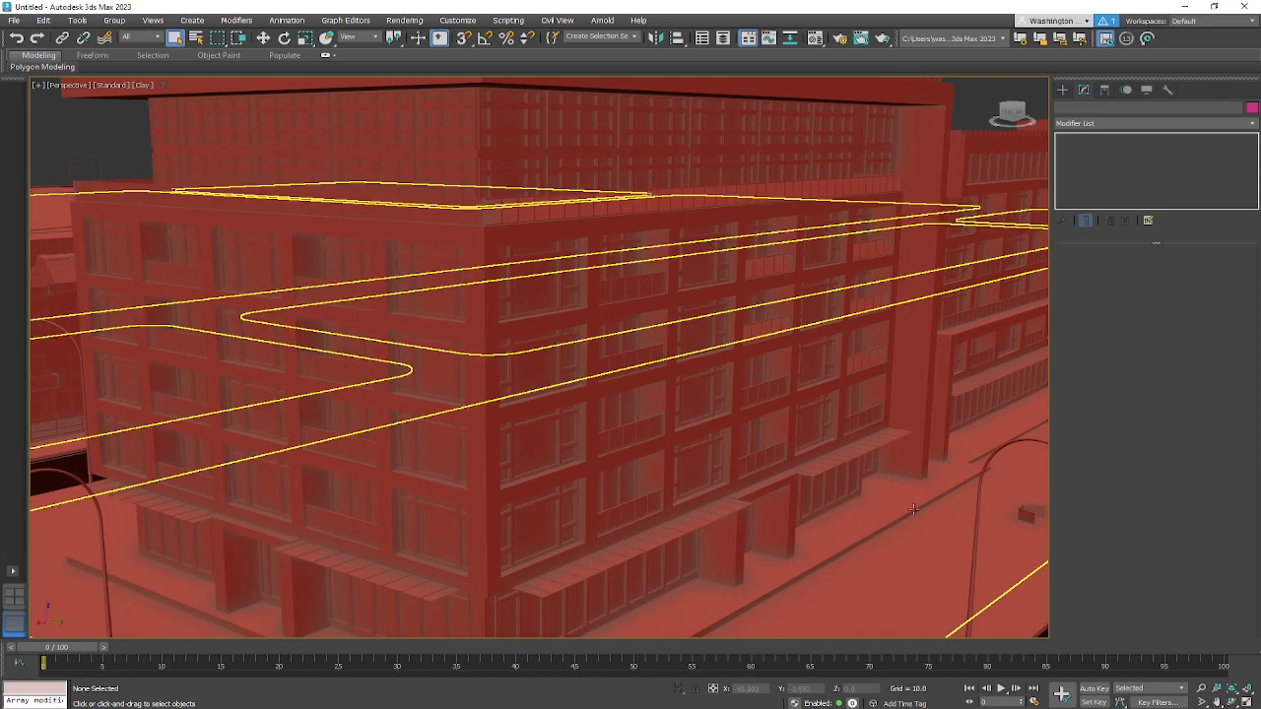
{"action": "middle_click_drag", "start_coordinate": [862, 519], "coordinate": [865, 537]}
{"action": "middle_click_drag", "start_coordinate": [763, 511], "coordinate": [867, 285]}
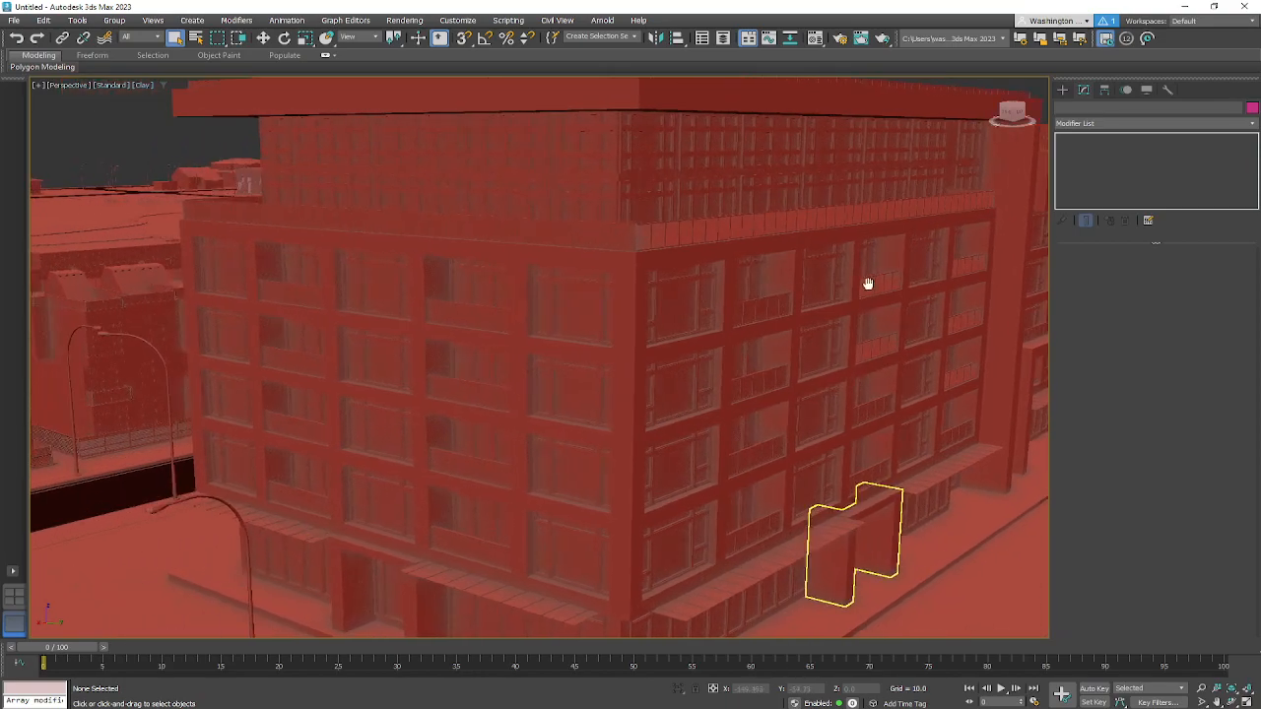
{"action": "middle_click_drag", "start_coordinate": [745, 395], "coordinate": [690, 372]}
{"action": "middle_click_drag", "start_coordinate": [646, 444], "coordinate": [715, 235]}
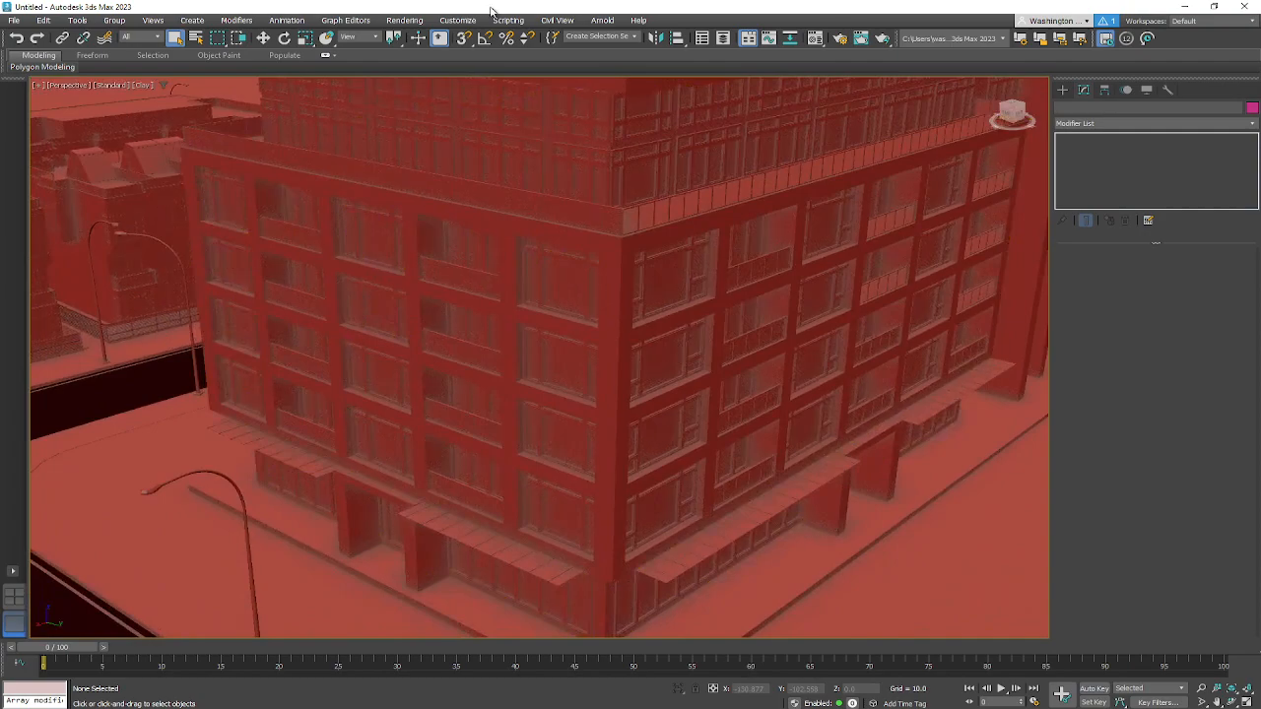
Step: Place the Blender and 3ds Max windows side by side and match Blender's view of the building to the 3ds Max angle
{"action": "double_click", "coordinate": [490, 10]}
{"action": "left_click_drag", "start_coordinate": [638, 241], "coordinate": [1257, 99]}
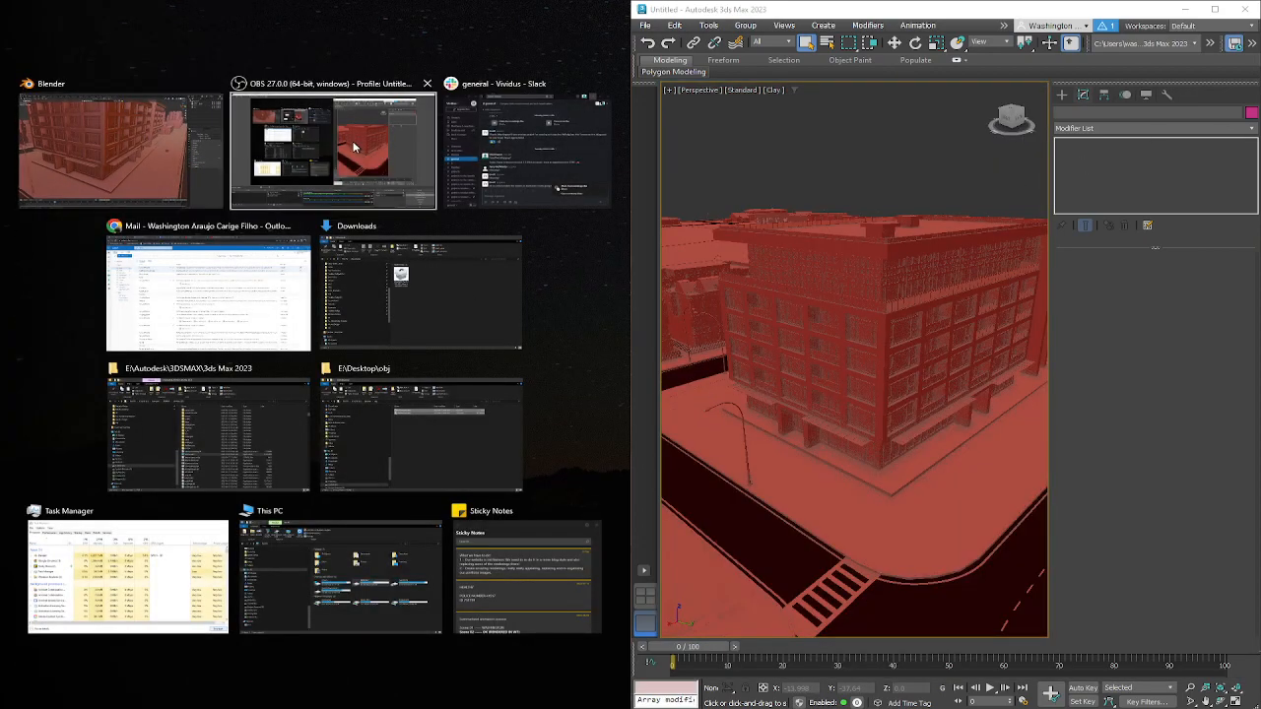
{"action": "left_click", "coordinate": [111, 139]}
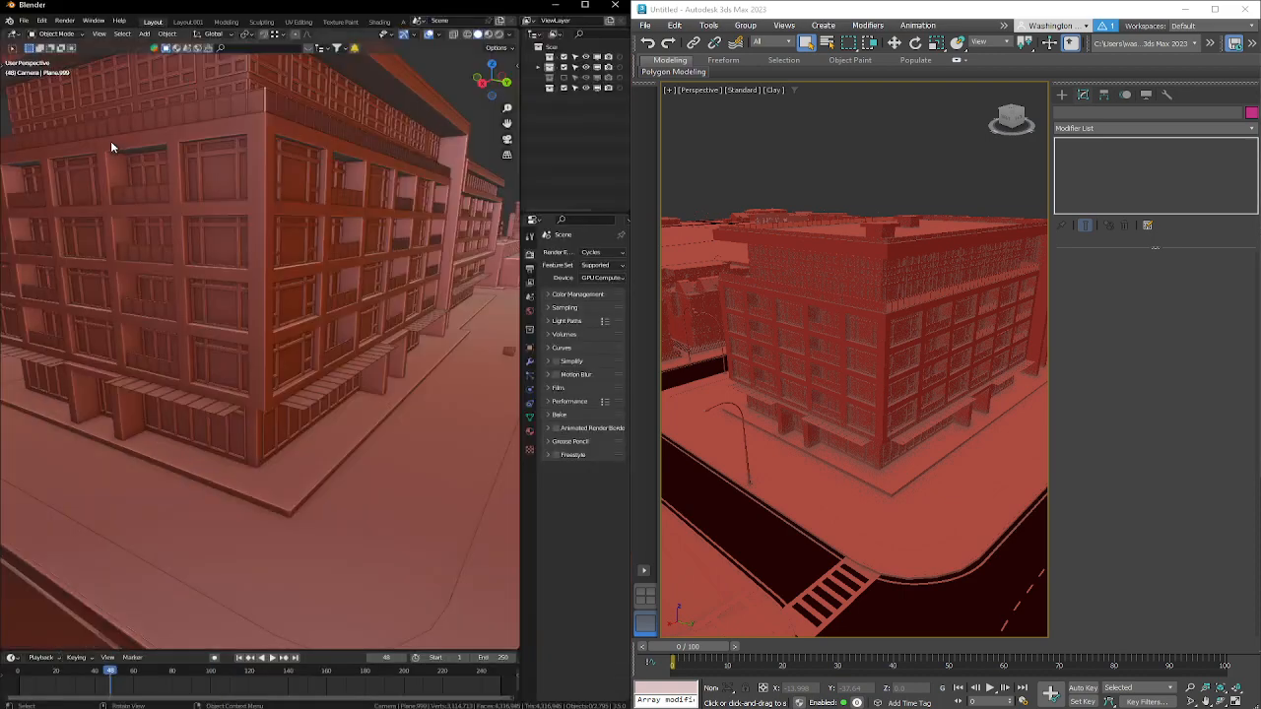
{"action": "middle_click_drag", "start_coordinate": [359, 505], "coordinate": [306, 424]}
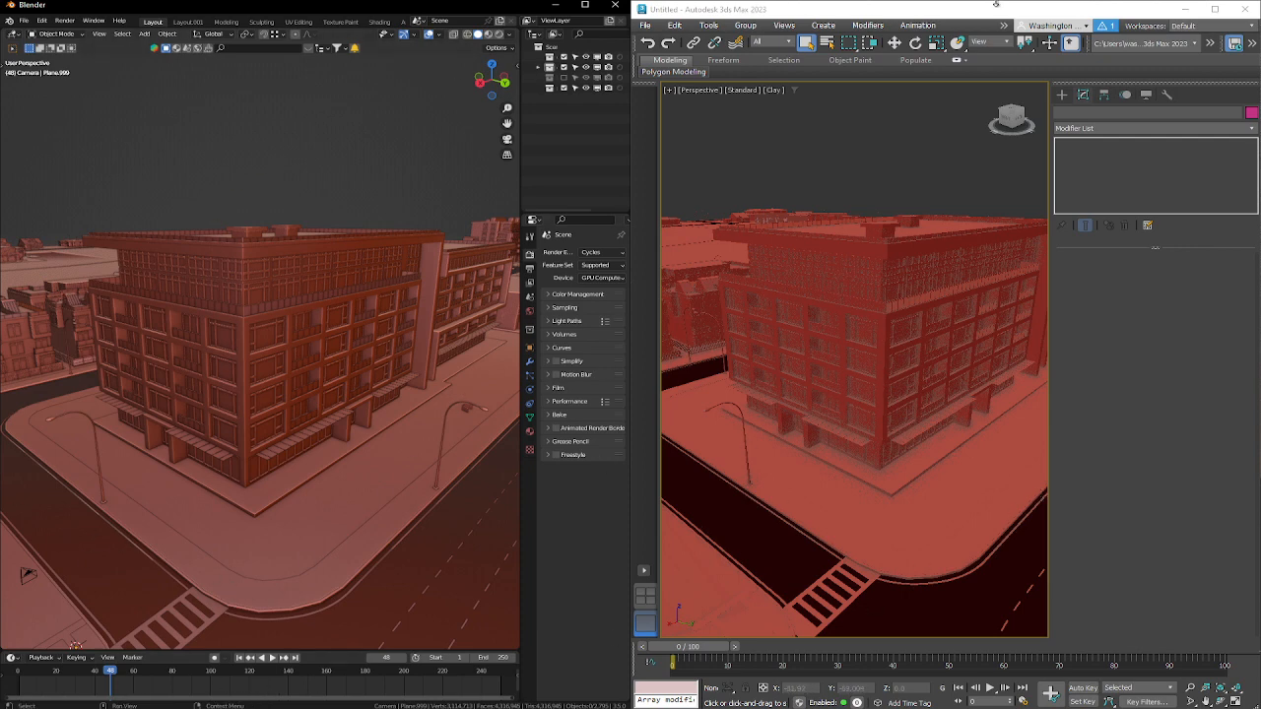
Step: Maximize the 3ds Max window and switch the perspective viewport from Clay to Hidden Line shading
{"action": "left_click", "coordinate": [1219, 12]}
{"action": "middle_click_drag", "start_coordinate": [631, 362], "coordinate": [643, 355]}
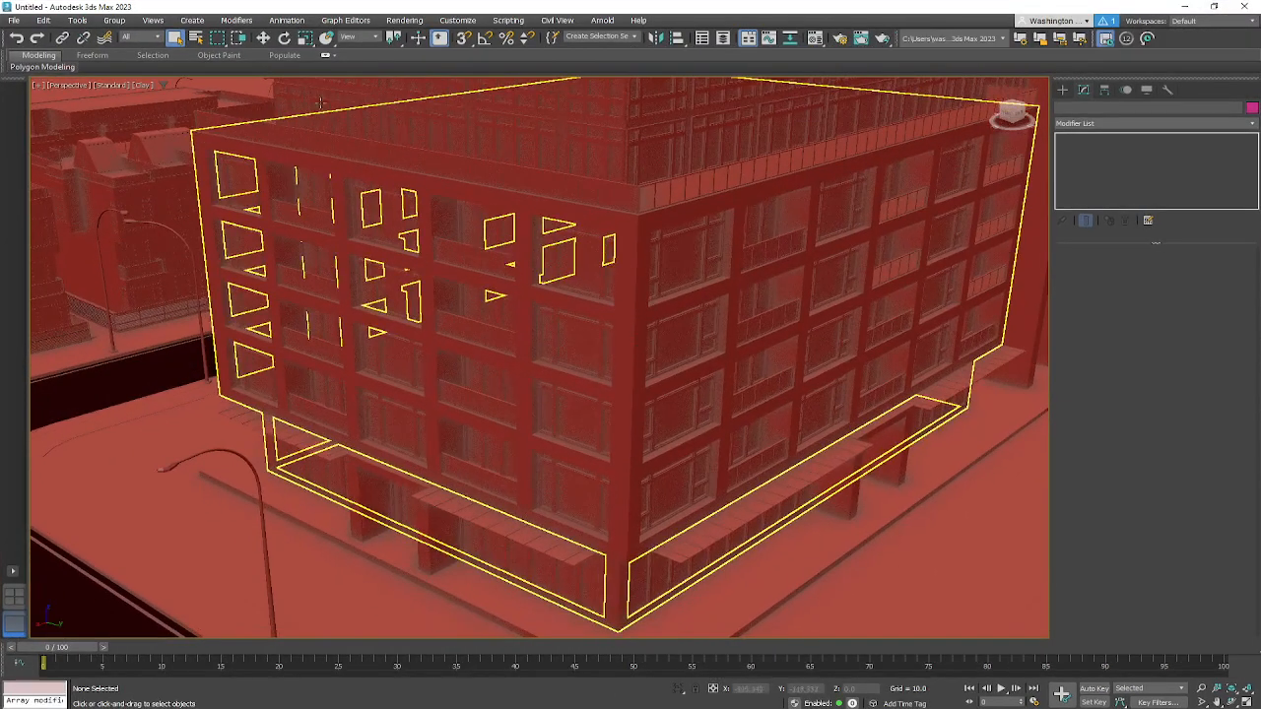
{"action": "left_click", "coordinate": [111, 86]}
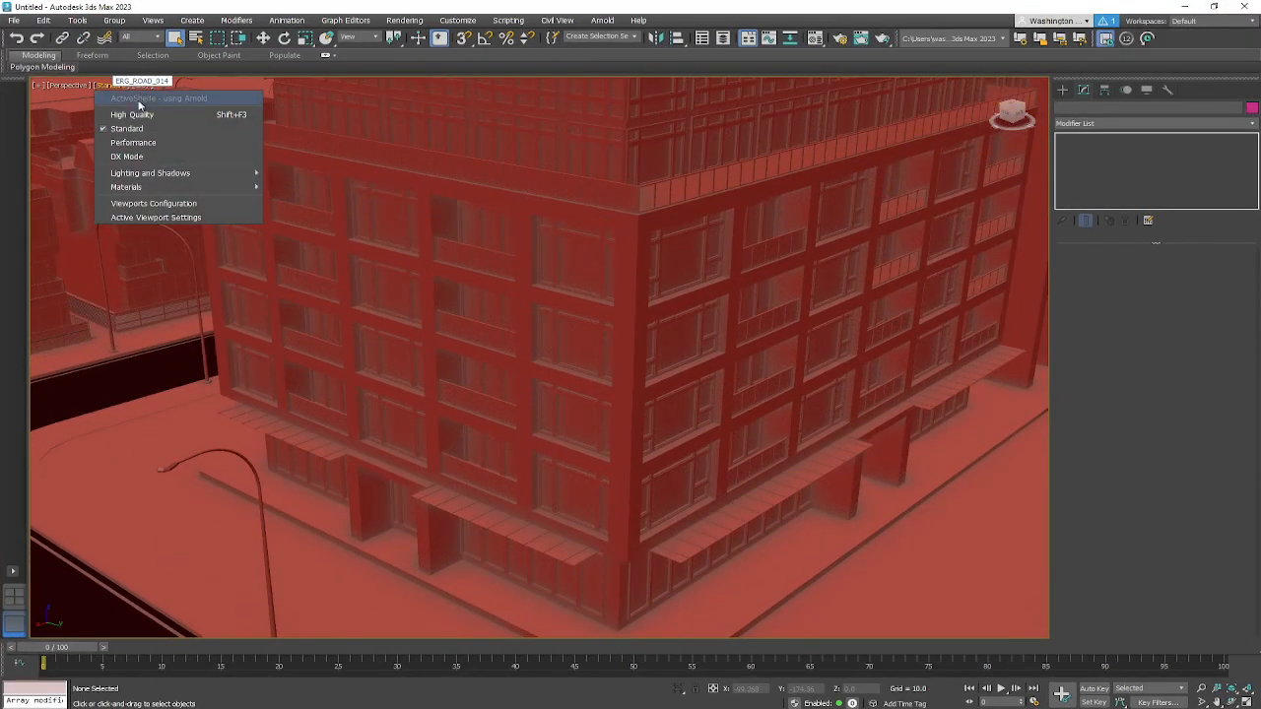
{"action": "left_click", "coordinate": [139, 86]}
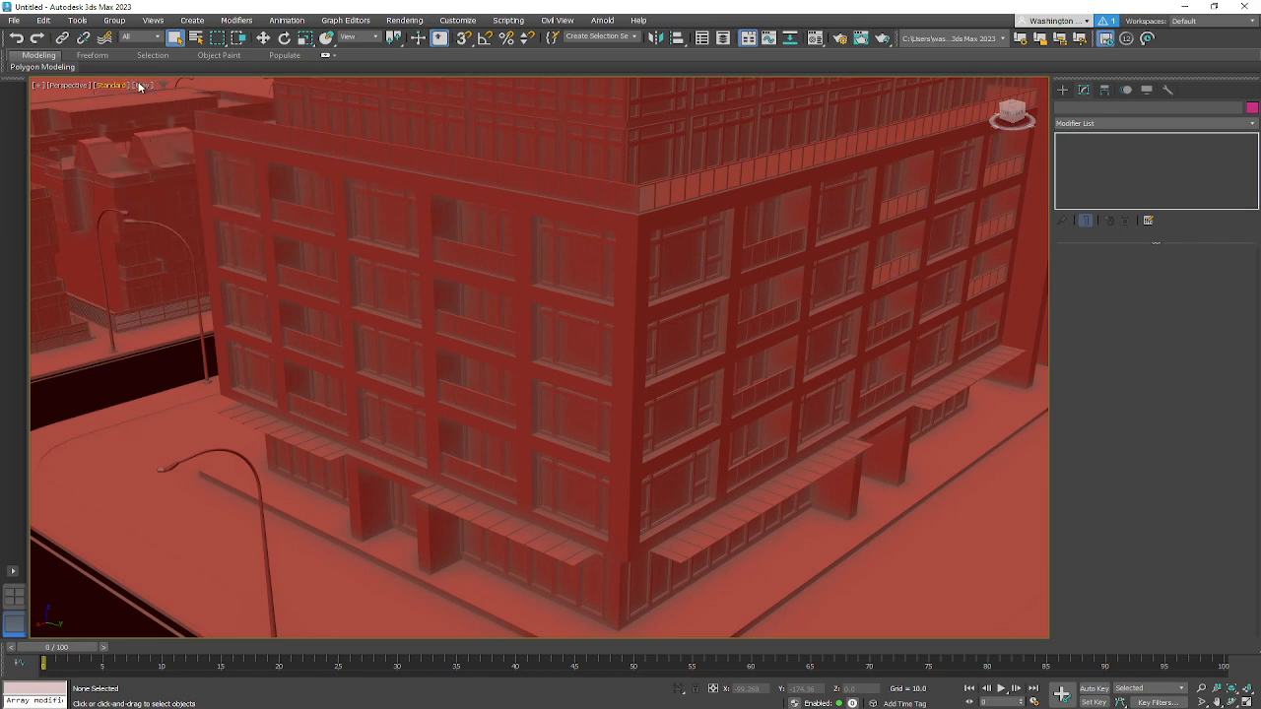
{"action": "left_click", "coordinate": [139, 87]}
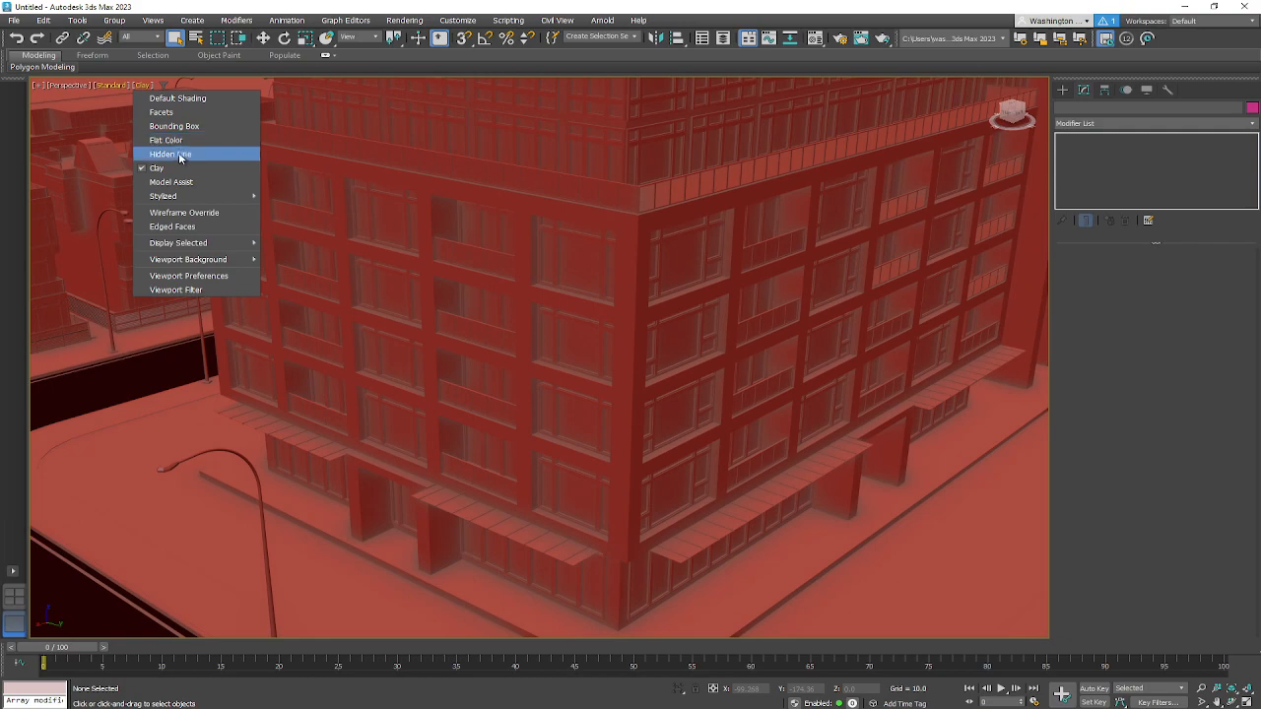
{"action": "left_click", "coordinate": [179, 155]}
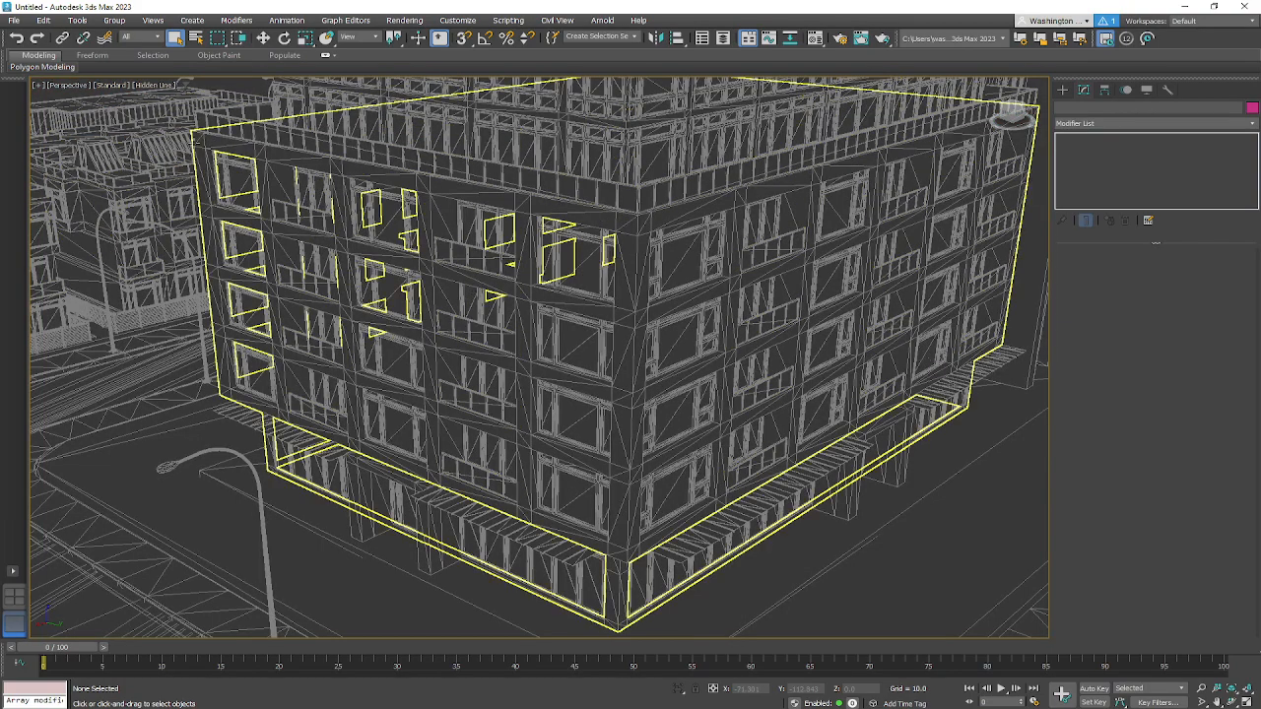
Step: Display the building with Model Assist shading, view its corner facades, and set the viewport to Default Shading
{"action": "left_click", "coordinate": [156, 87]}
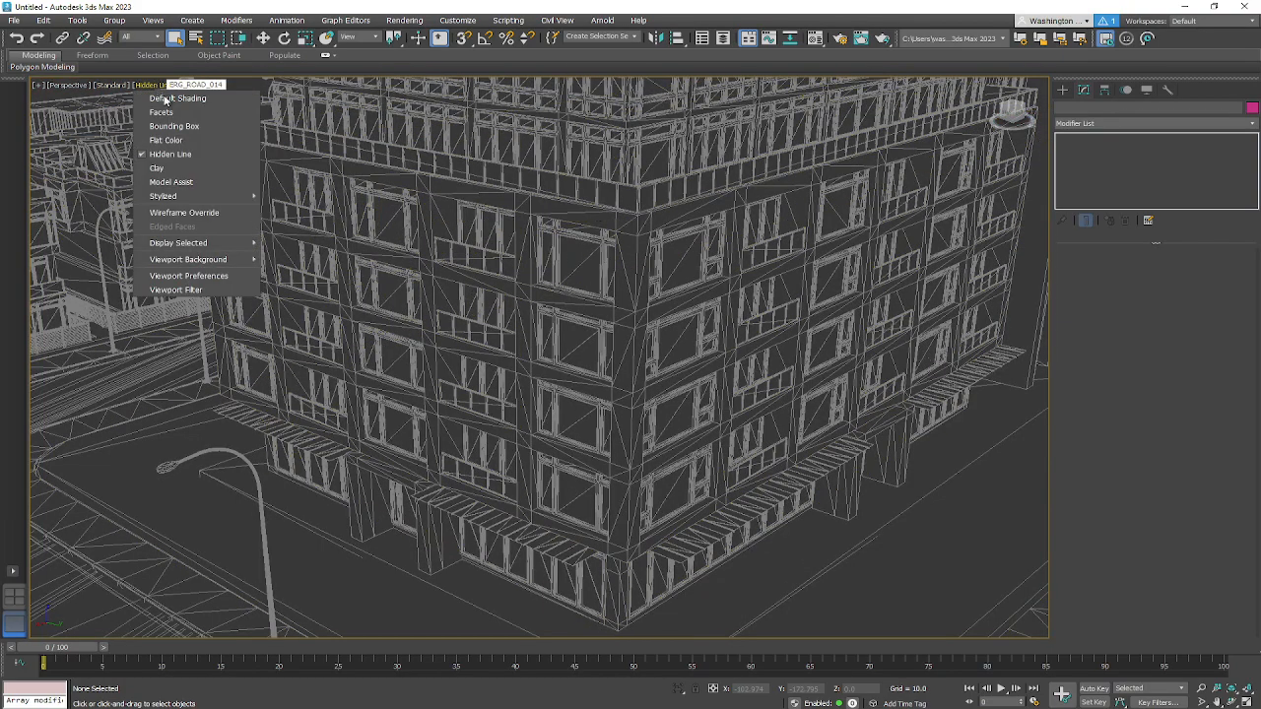
{"action": "left_click", "coordinate": [169, 185]}
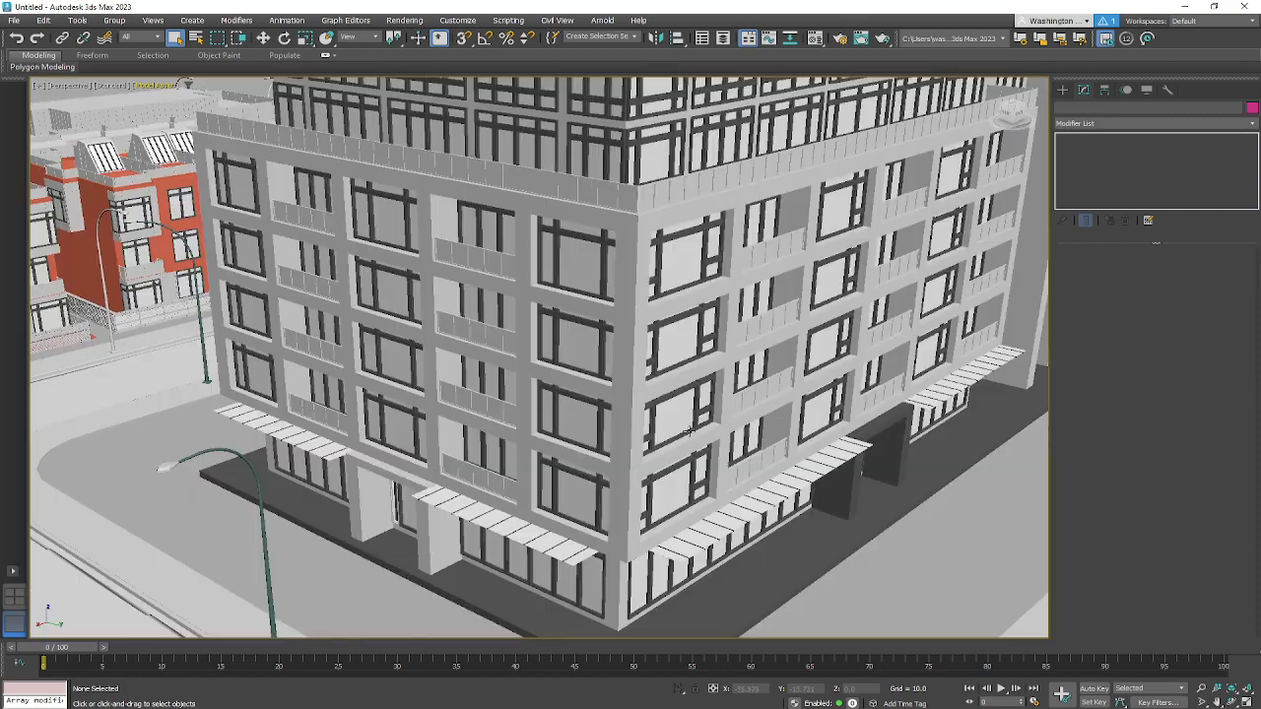
{"action": "mouse_move", "coordinate": [583, 482]}
{"action": "middle_mouse_down"}
{"action": "mouse_move", "coordinate": [558, 495]}
{"action": "mouse_move", "coordinate": [558, 477]}
{"action": "middle_mouse_up"}
{"action": "middle_click_drag", "start_coordinate": [569, 284], "coordinate": [570, 440]}
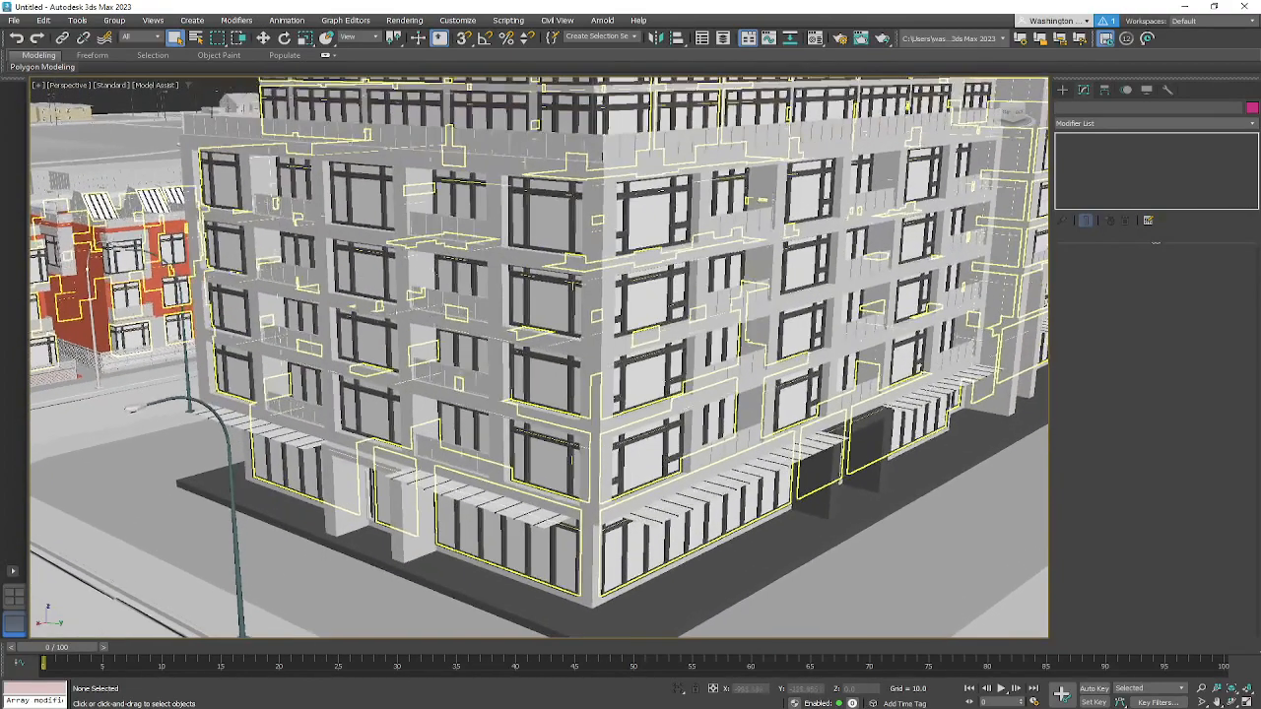
{"action": "left_click", "coordinate": [153, 89]}
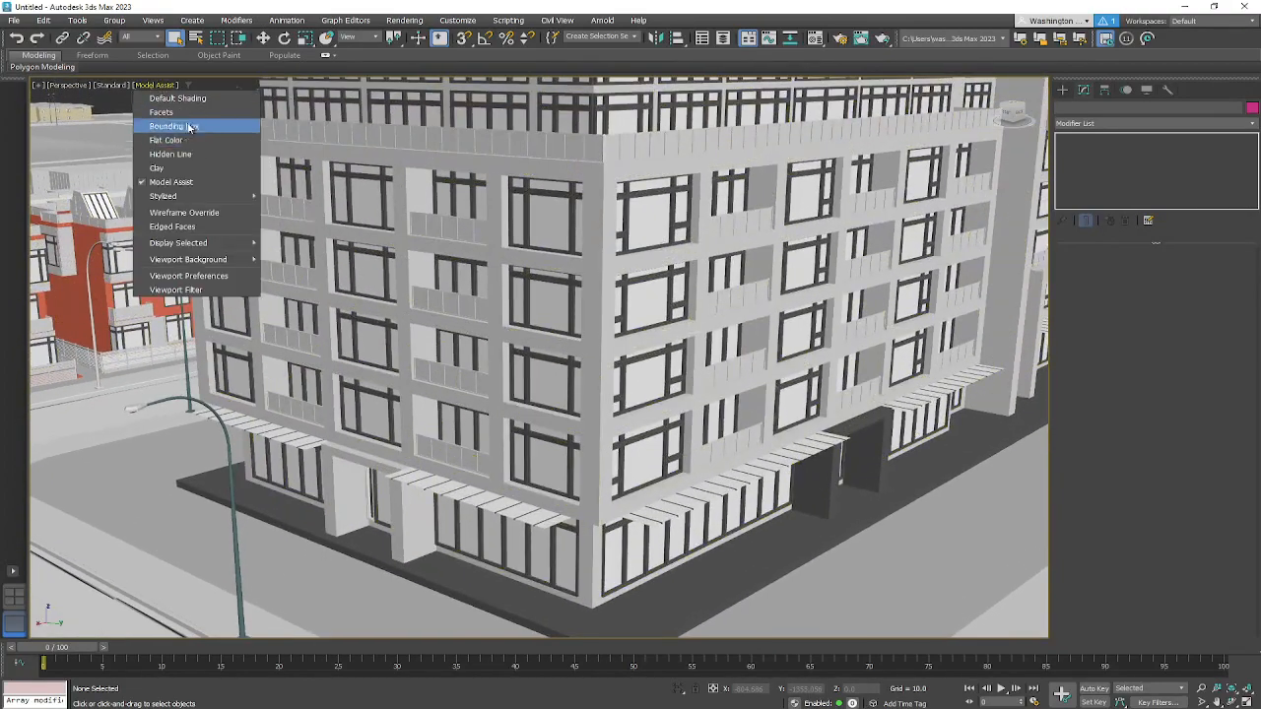
{"action": "left_click", "coordinate": [185, 99]}
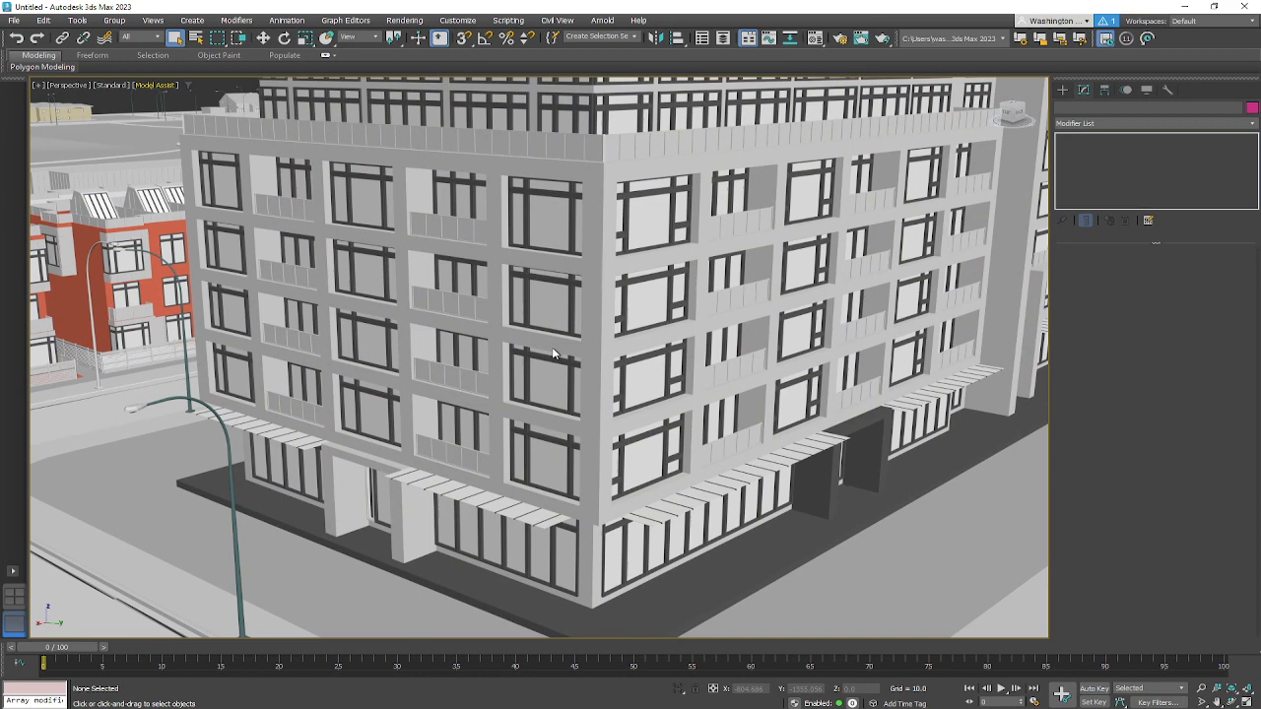
Step: Check the viewport's Lighting and Shadows options and set the viewport rendering quality to High Quality
{"action": "left_click", "coordinate": [160, 87]}
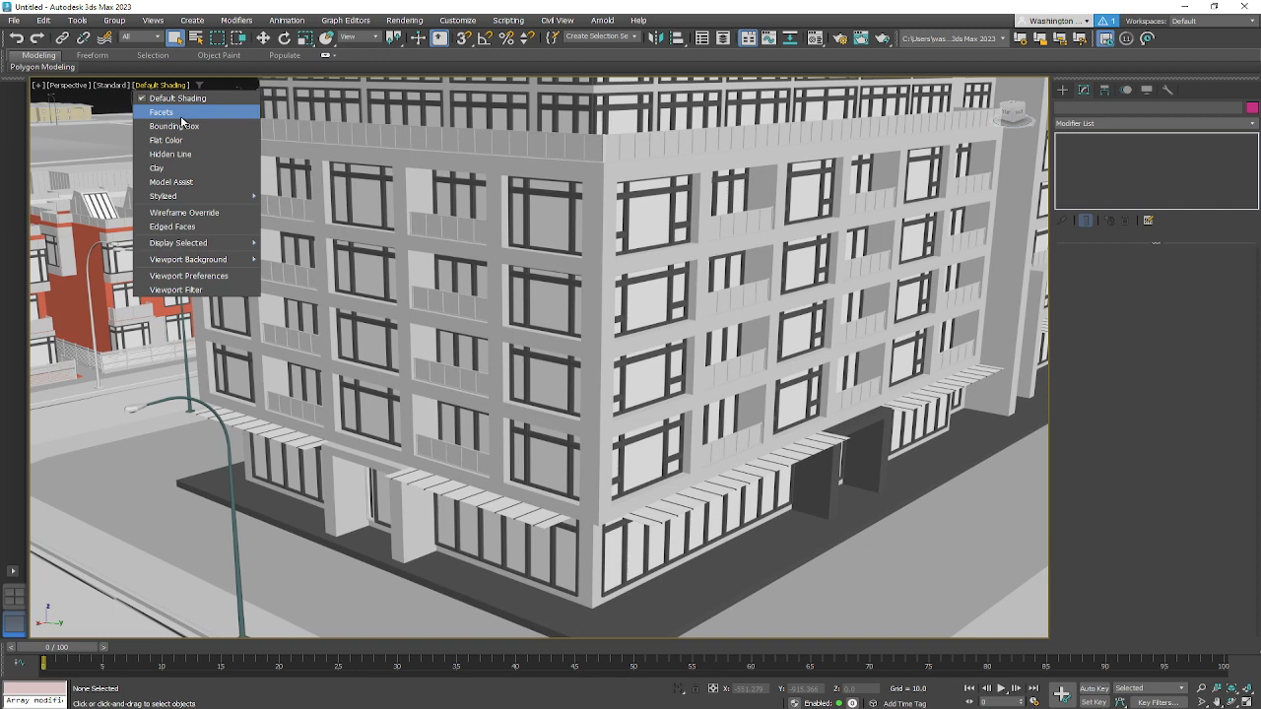
{"action": "left_click", "coordinate": [113, 86]}
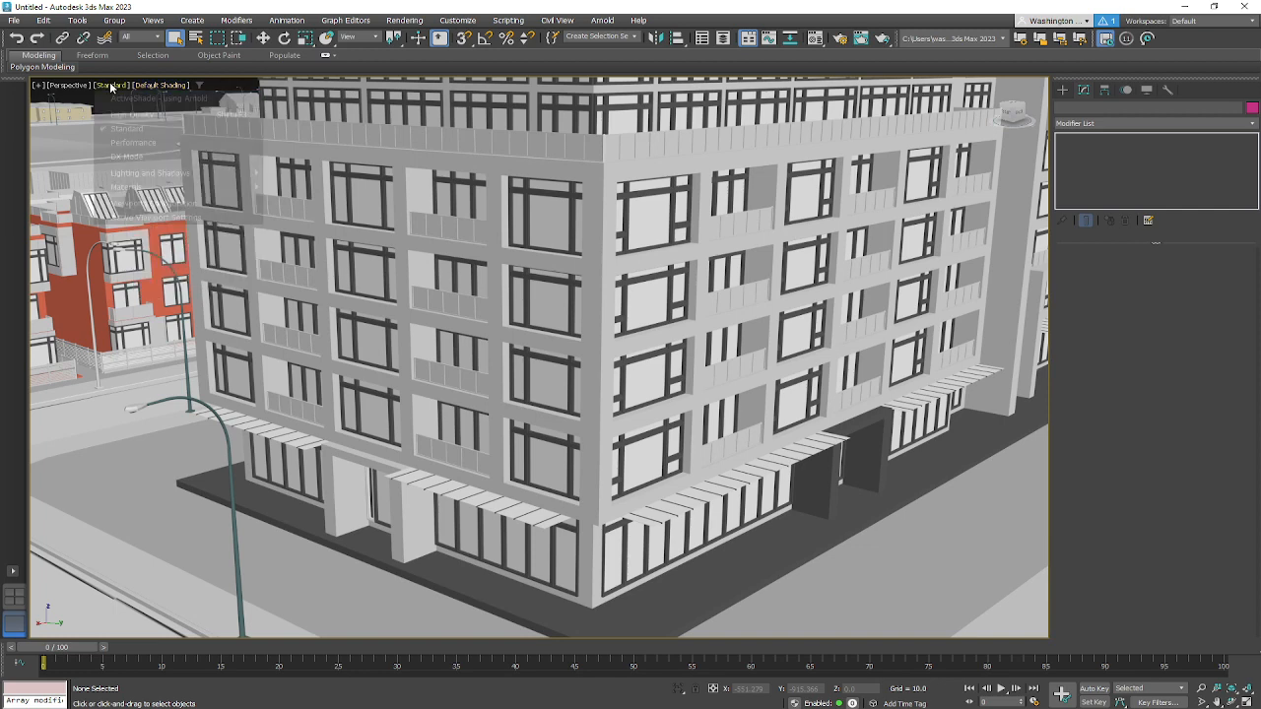
{"action": "mouse_move", "coordinate": [140, 174]}
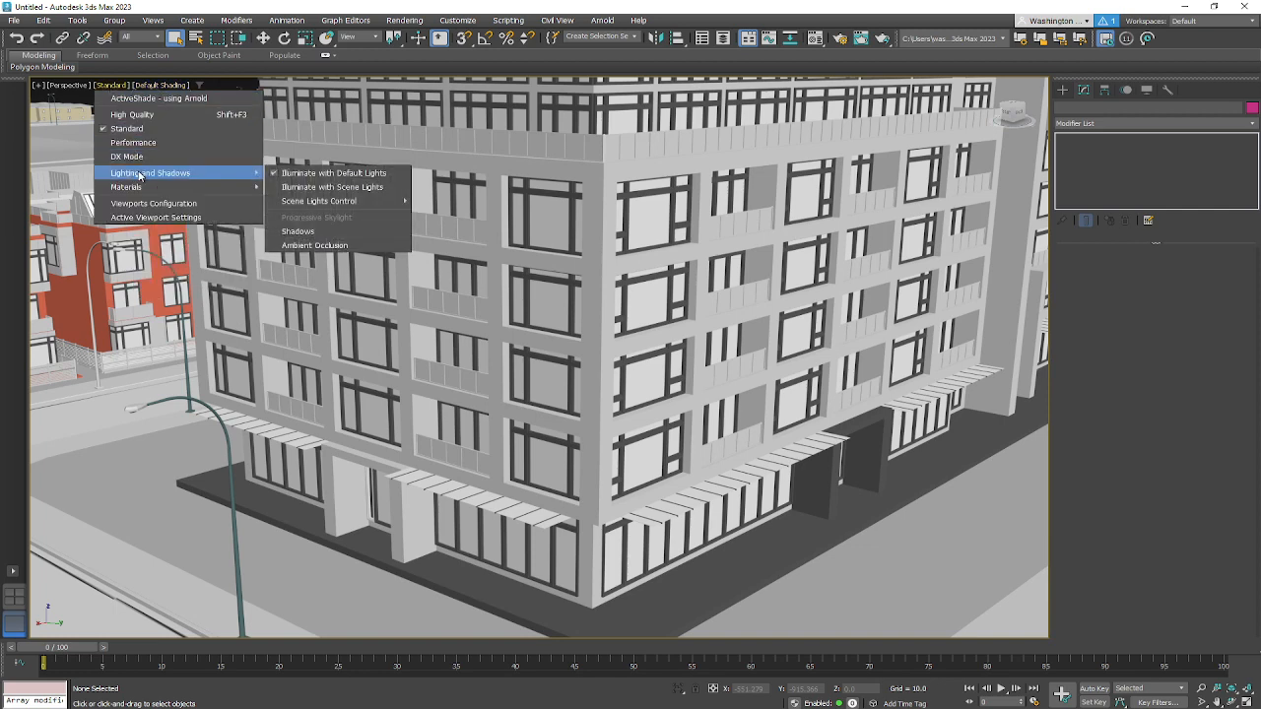
{"action": "left_click", "coordinate": [157, 87]}
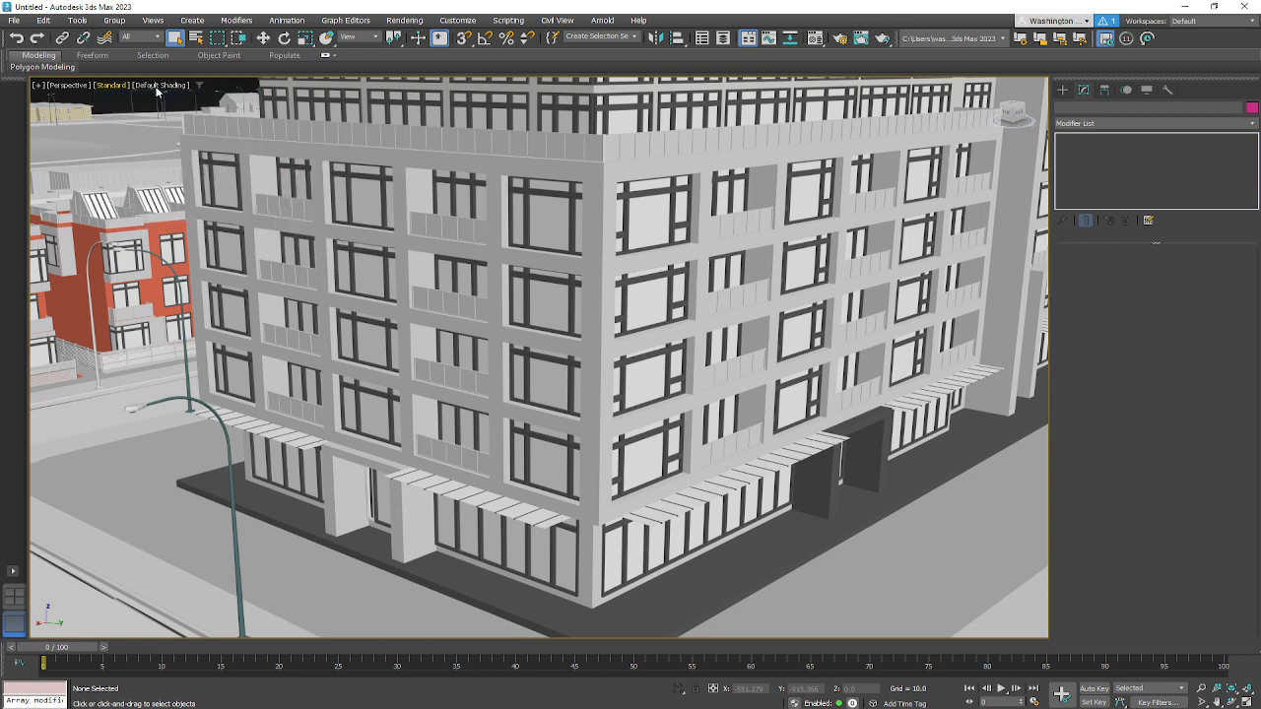
{"action": "left_click", "coordinate": [157, 88]}
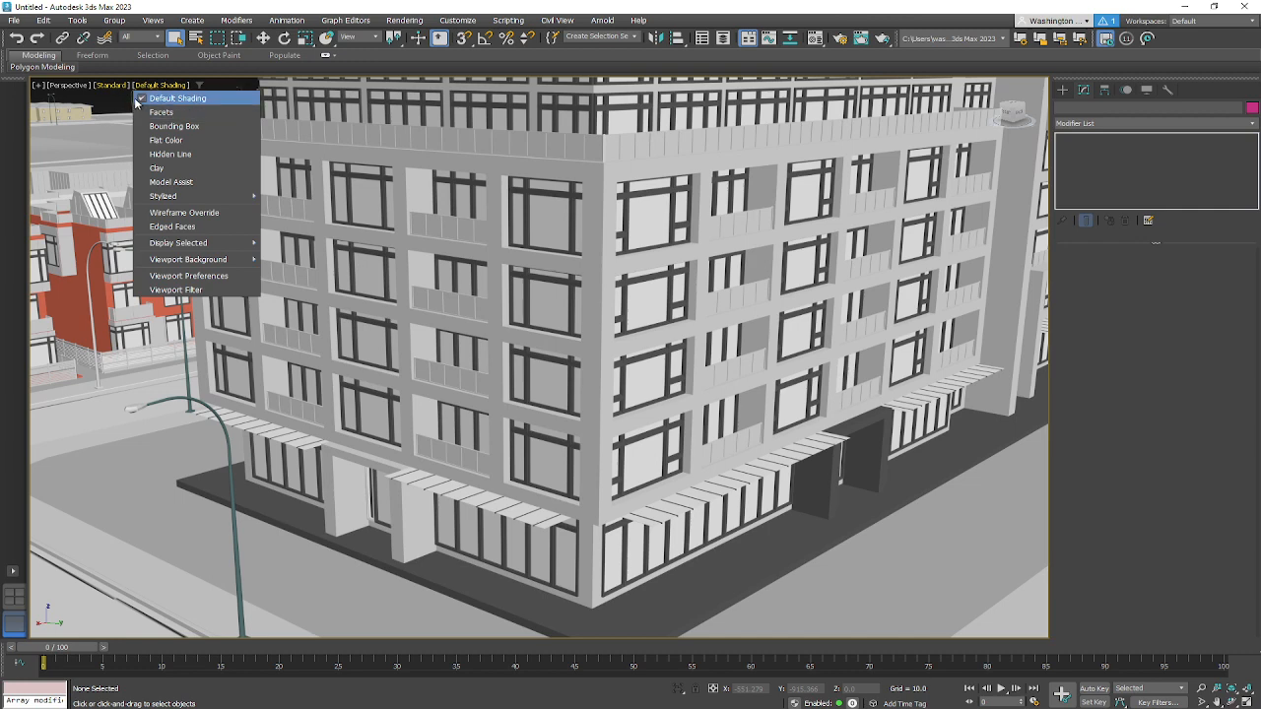
{"action": "left_click", "coordinate": [117, 86]}
{"action": "left_click", "coordinate": [117, 86]}
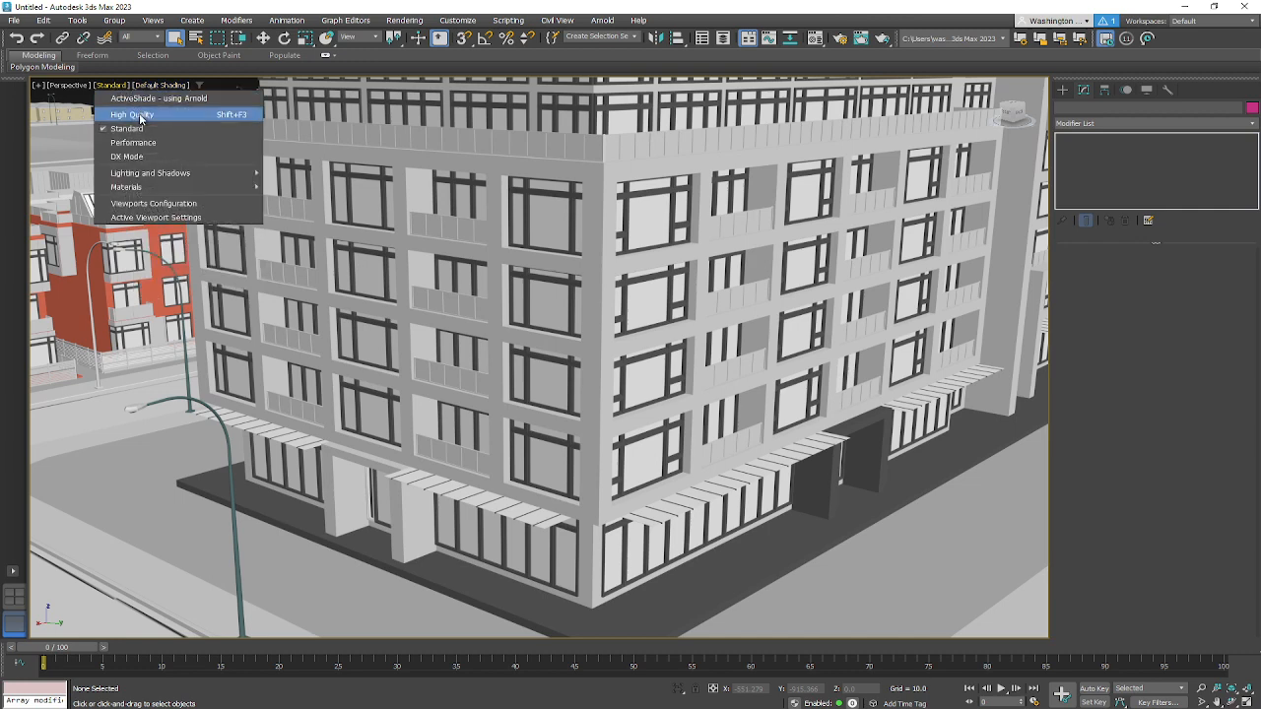
{"action": "left_click", "coordinate": [141, 119]}
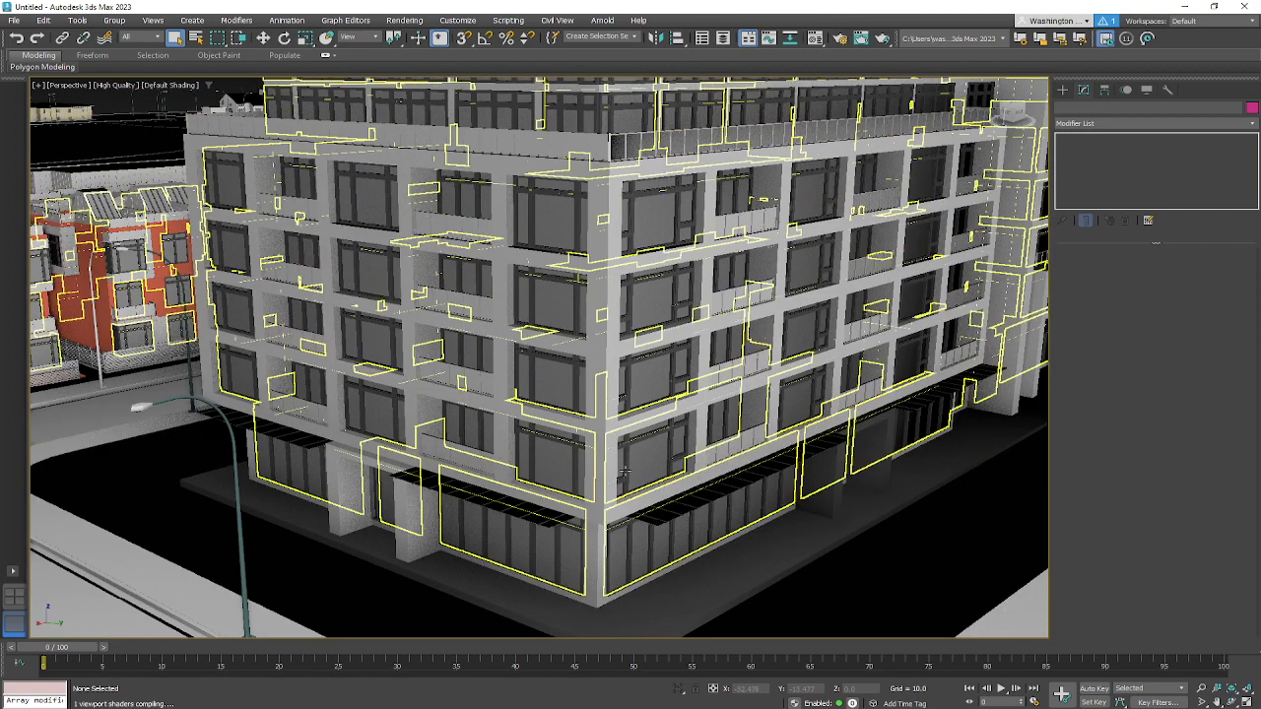
Step: Examine the High Quality display of the corner building close up and from an elevated overview of the surrounding streets
{"action": "middle_click_drag", "start_coordinate": [609, 439], "coordinate": [491, 425]}
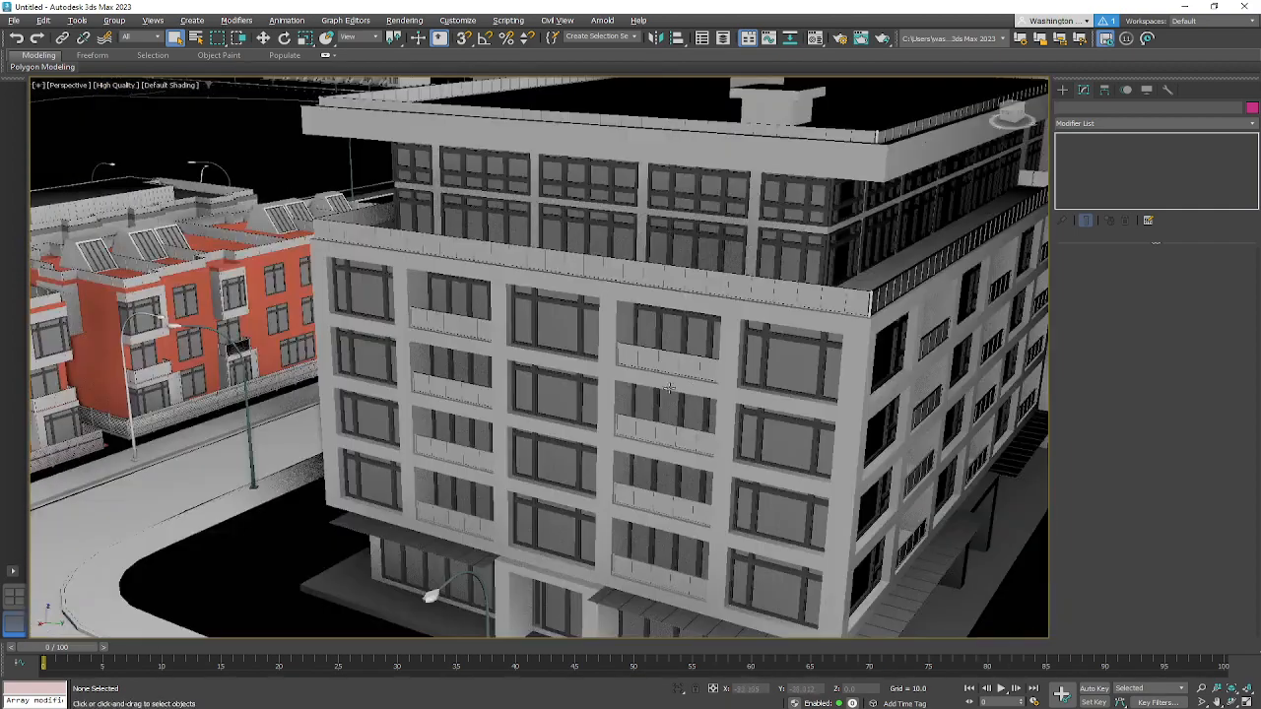
{"action": "middle_click_drag", "start_coordinate": [700, 385], "coordinate": [582, 413], "text": "alt"}
{"action": "scroll", "coordinate": [582, 309], "scroll_direction": "down", "scroll_amount": 5}
{"action": "scroll", "coordinate": [528, 351], "scroll_direction": "up", "scroll_amount": 5}
{"action": "scroll", "coordinate": [645, 390], "scroll_direction": "down", "scroll_amount": 4}
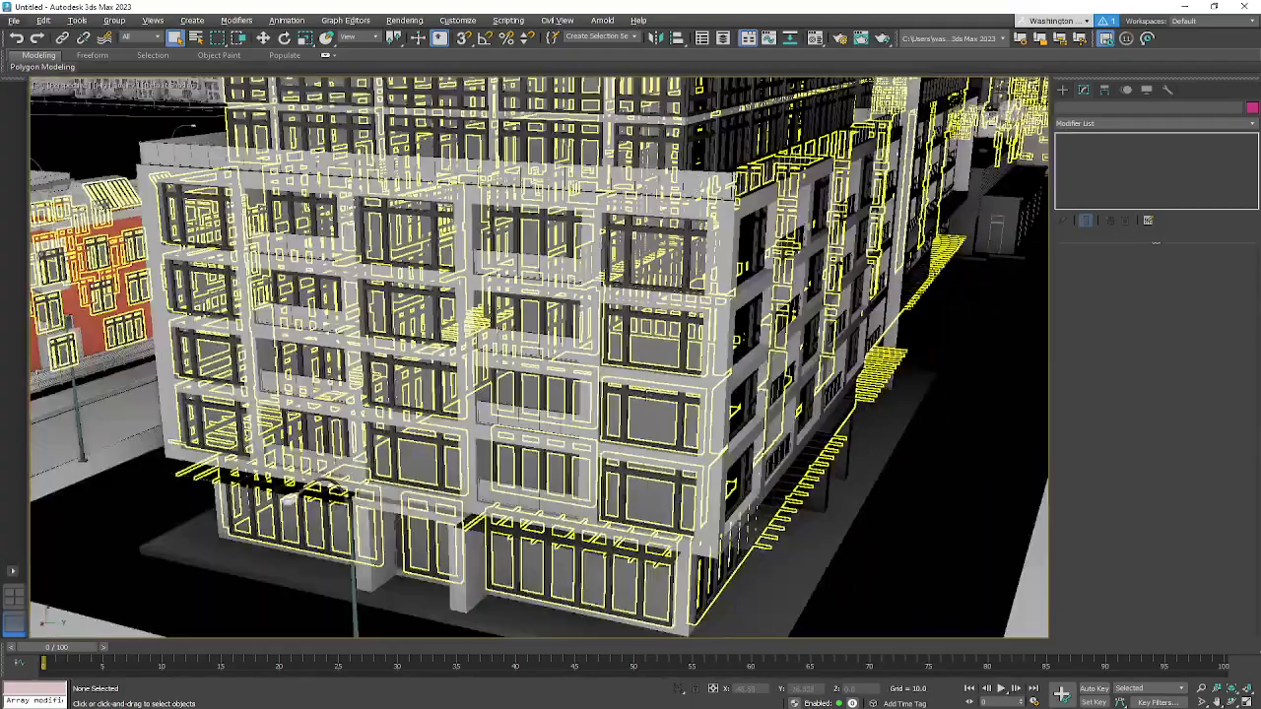
{"action": "middle_click_drag", "start_coordinate": [722, 406], "coordinate": [698, 392], "text": "alt"}
{"action": "middle_click_drag", "start_coordinate": [603, 365], "coordinate": [710, 484]}
{"action": "scroll", "coordinate": [705, 473], "scroll_direction": "down", "scroll_amount": 5}
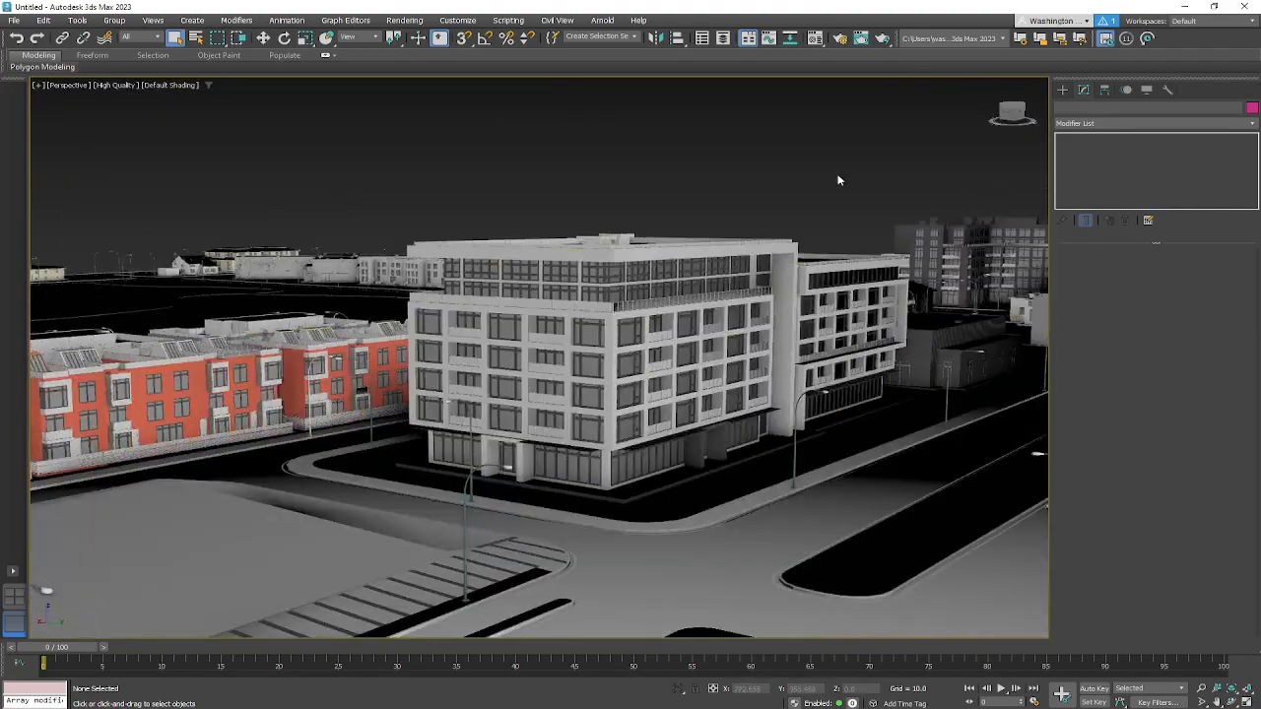
{"action": "middle_click_drag", "start_coordinate": [836, 429], "coordinate": [673, 535], "text": "alt"}
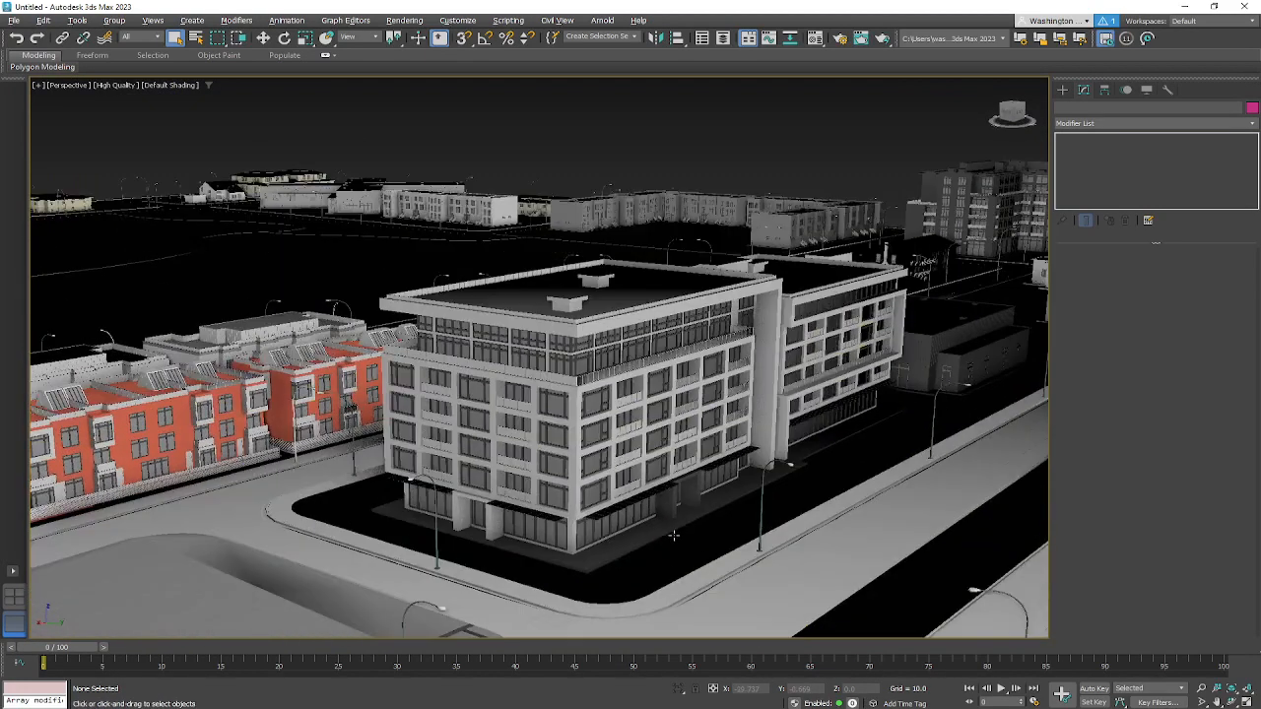
Step: Review the viewport shading and quality options, and set the rendering quality to Standard
{"action": "left_click", "coordinate": [173, 86]}
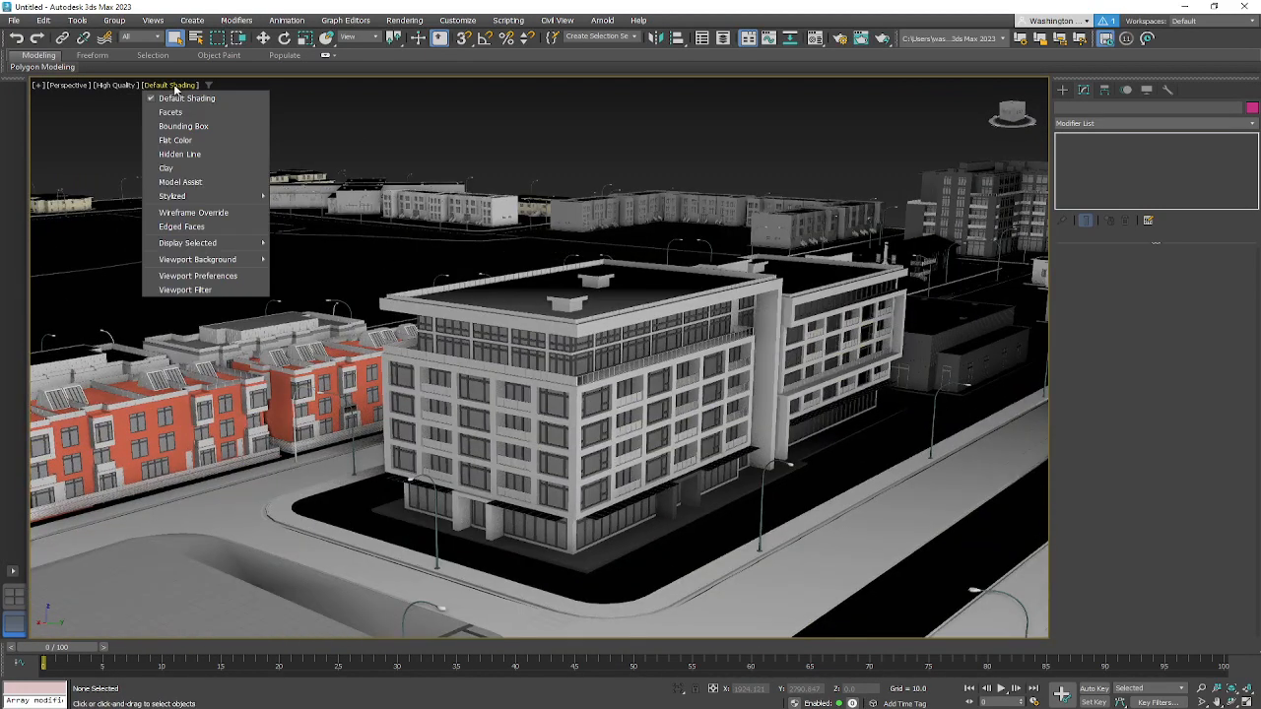
{"action": "left_click", "coordinate": [124, 88]}
{"action": "left_click", "coordinate": [119, 86]}
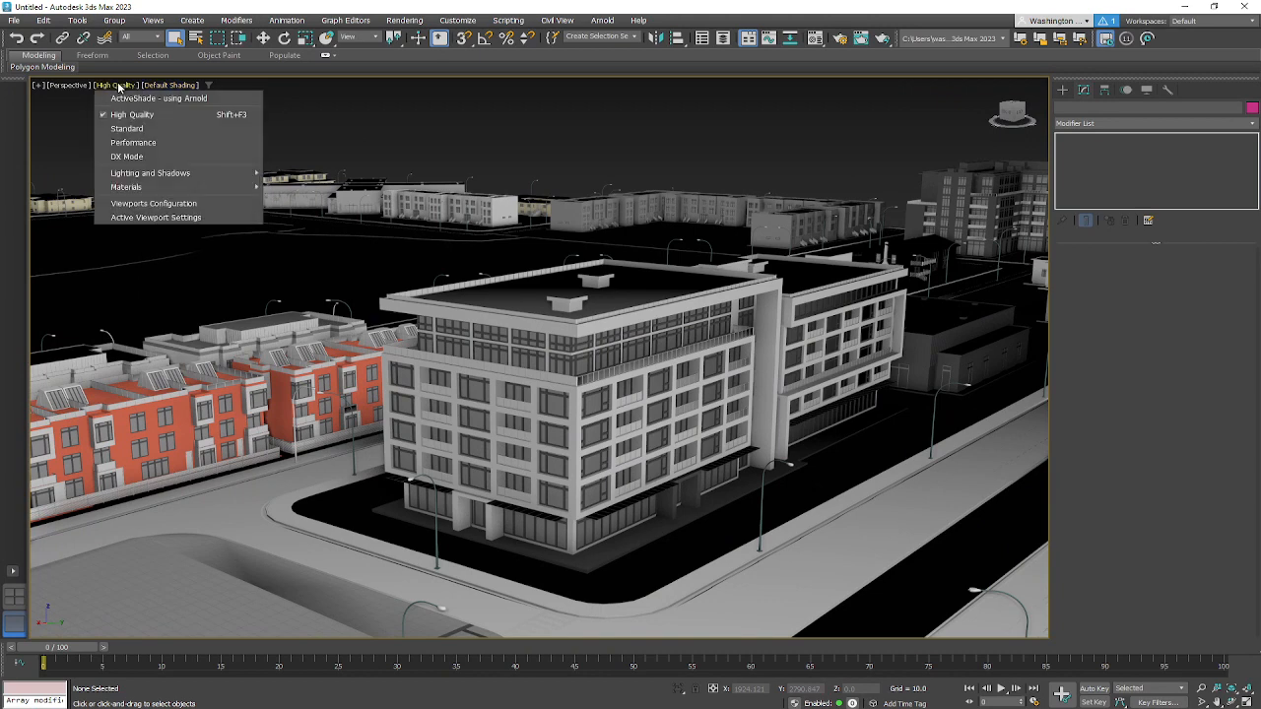
{"action": "left_click", "coordinate": [186, 87]}
{"action": "left_click", "coordinate": [182, 86]}
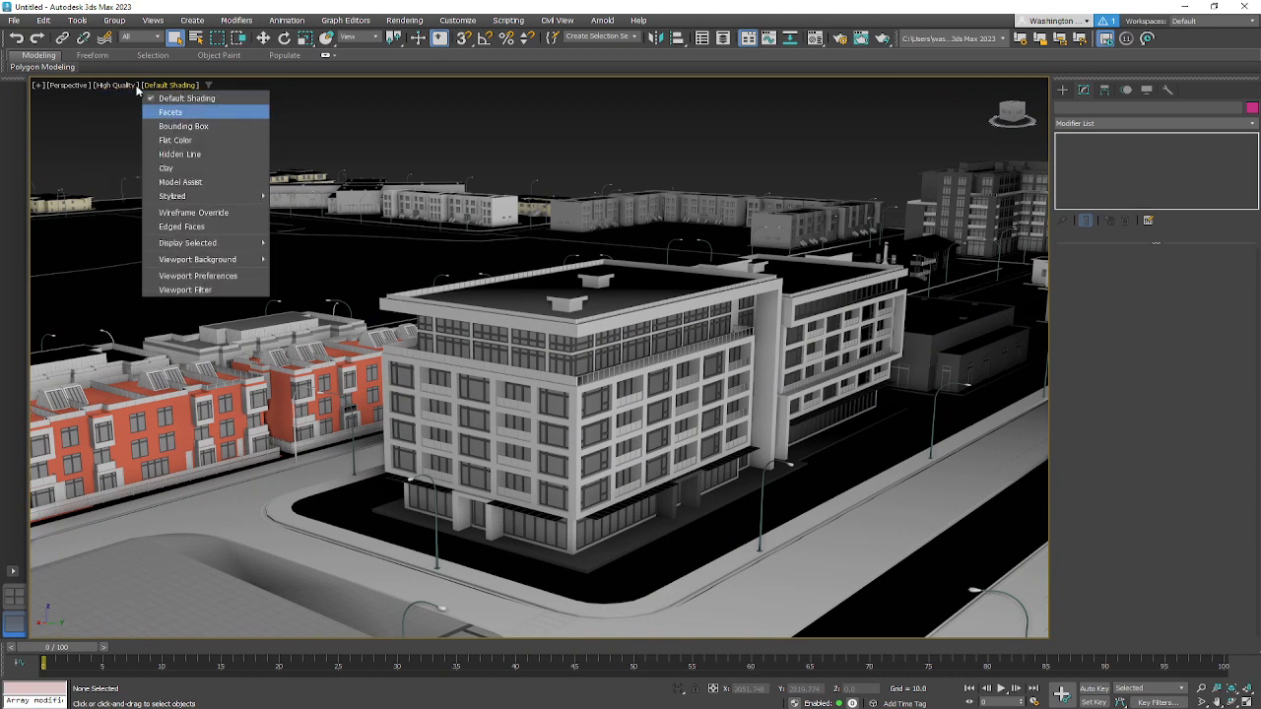
{"action": "left_click", "coordinate": [115, 87]}
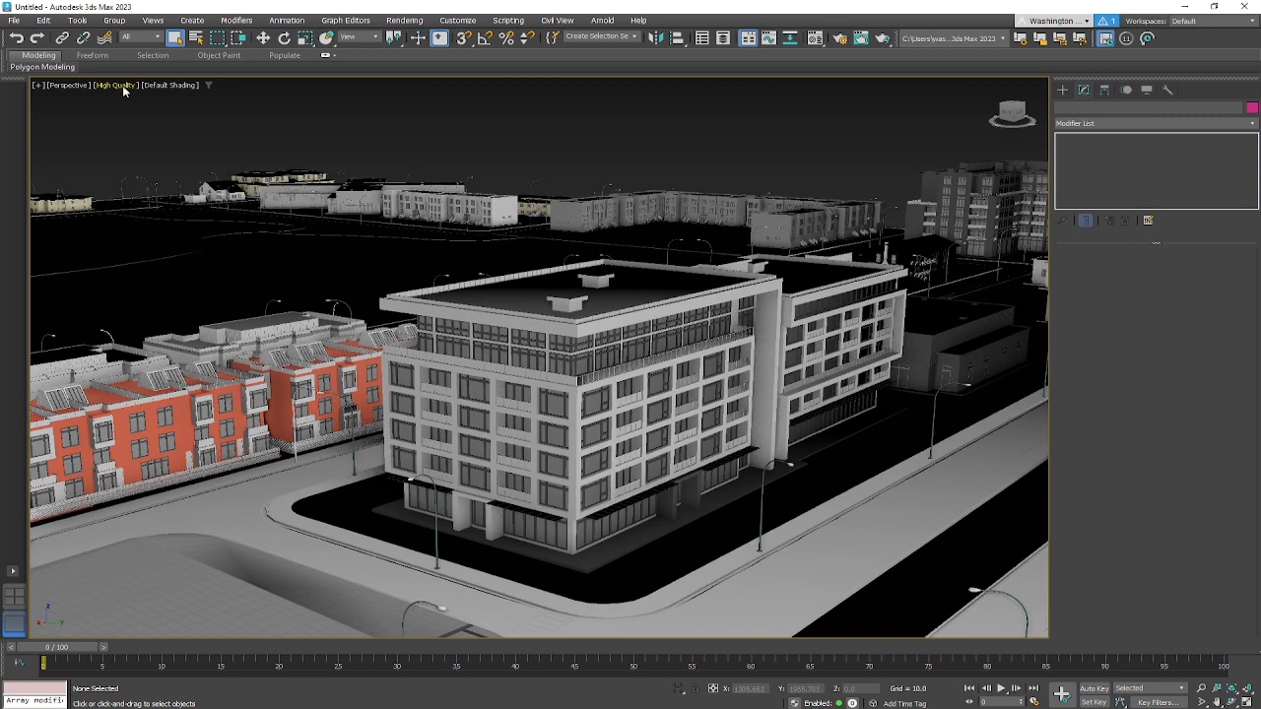
{"action": "left_click", "coordinate": [122, 85]}
{"action": "left_click", "coordinate": [132, 138]}
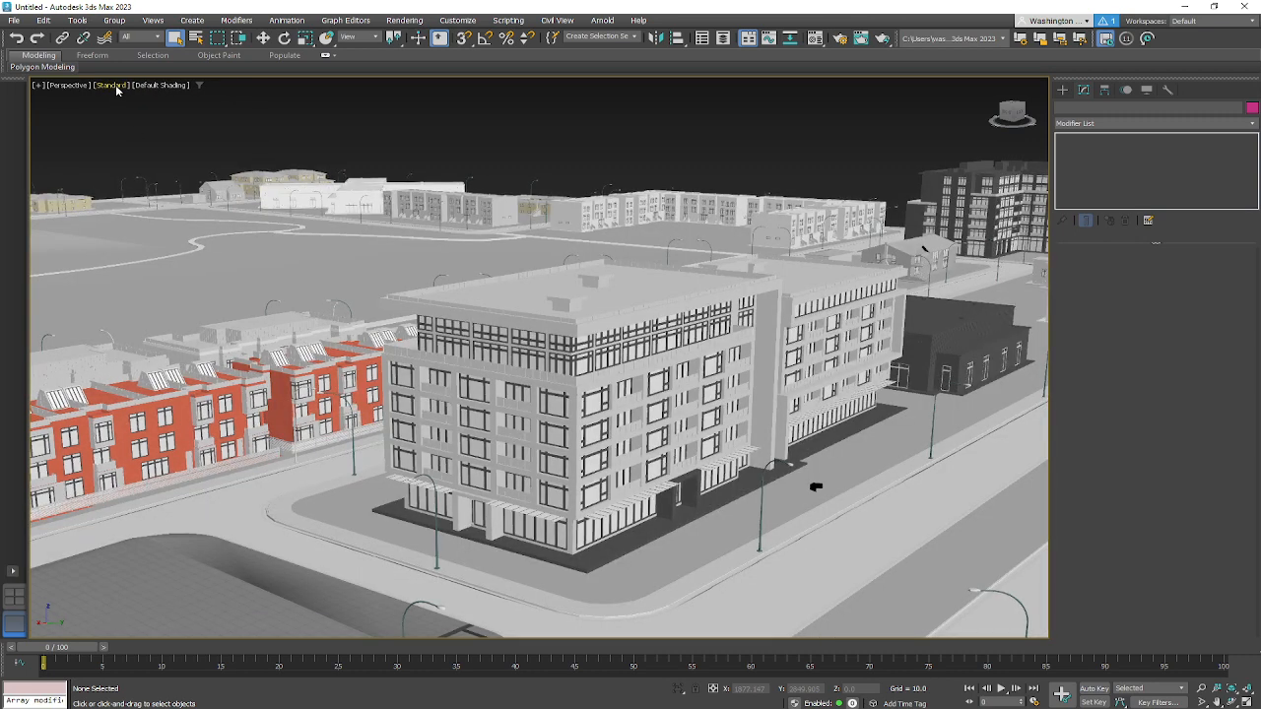
Step: Start ActiveShade with Arnold in the perspective viewport, continuing despite the missing map files
{"action": "left_click", "coordinate": [112, 85]}
{"action": "left_click", "coordinate": [148, 99]}
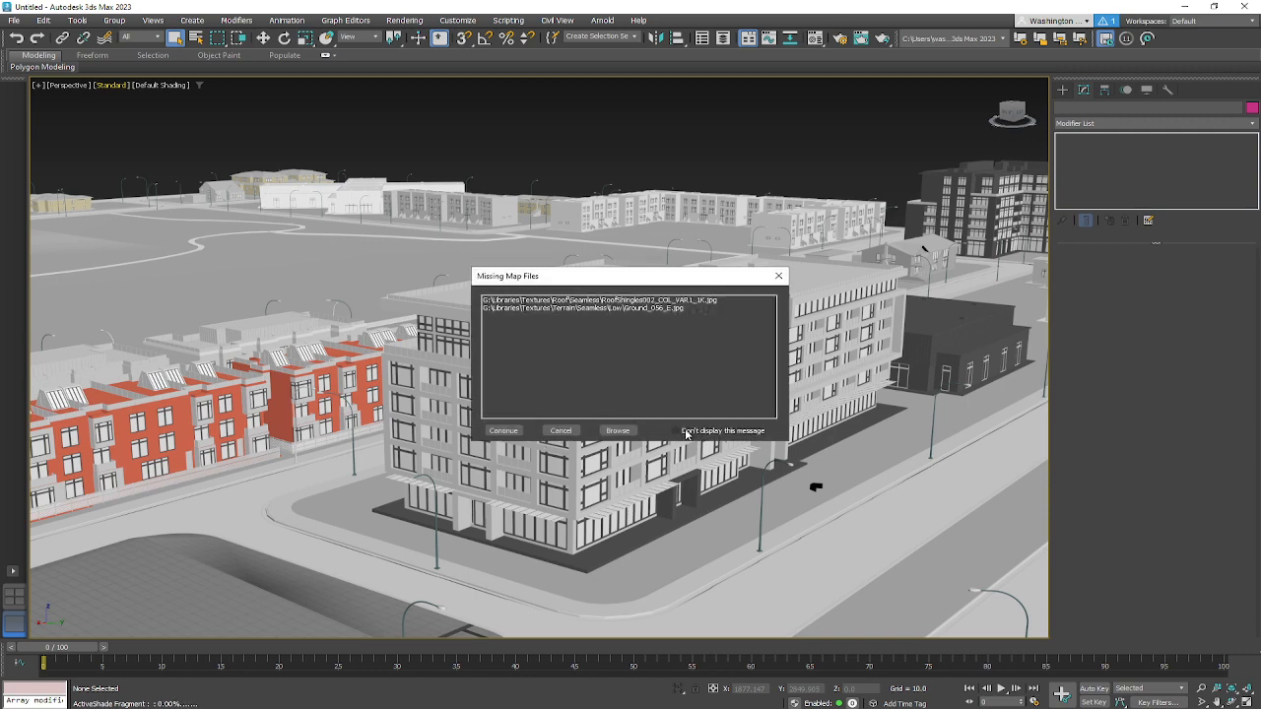
{"action": "left_click", "coordinate": [504, 432]}
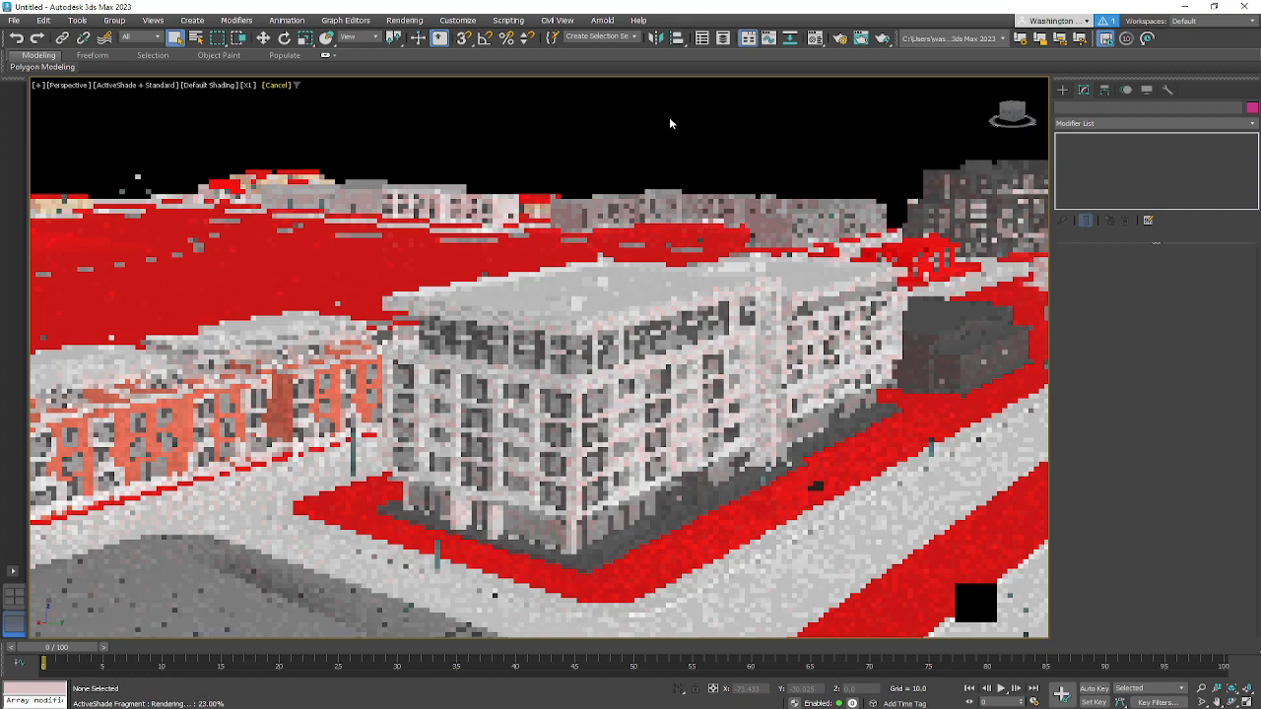
Step: Examine the ActiveShade rendering of the building from several angles and close up at the street corner
{"action": "middle_click_drag", "start_coordinate": [633, 300], "coordinate": [626, 282]}
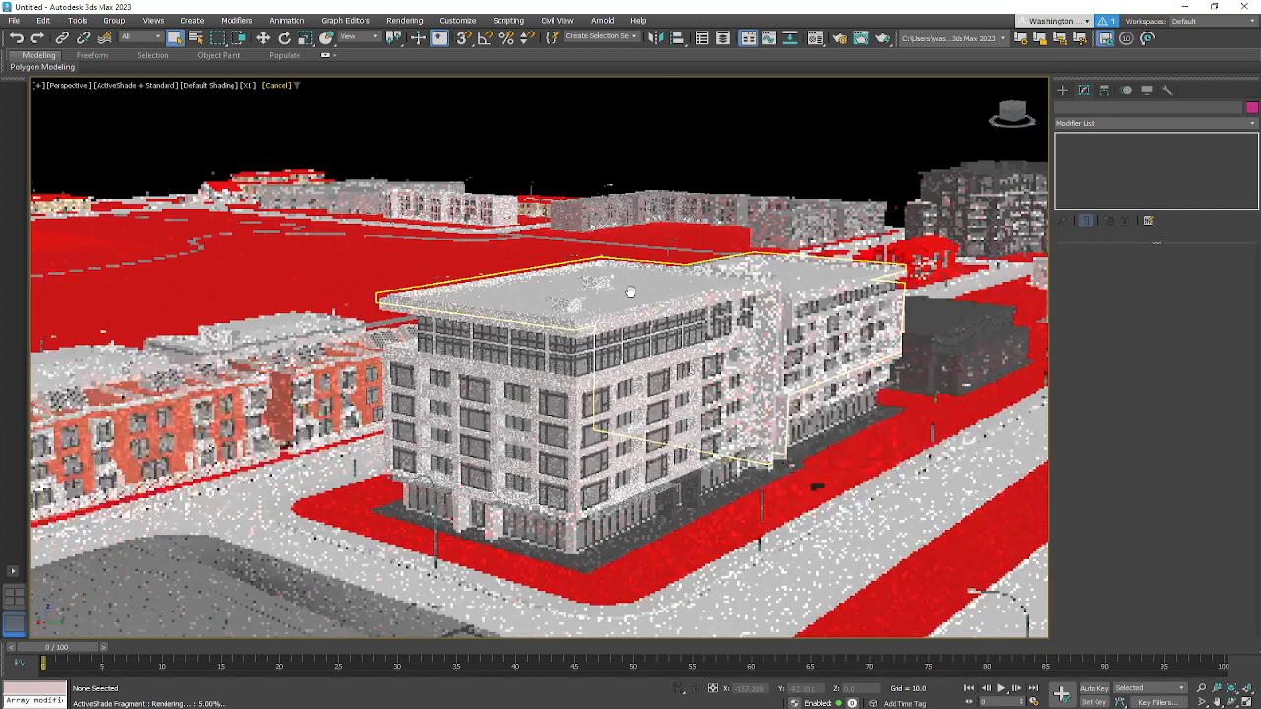
{"action": "middle_click_drag", "start_coordinate": [679, 353], "coordinate": [645, 307]}
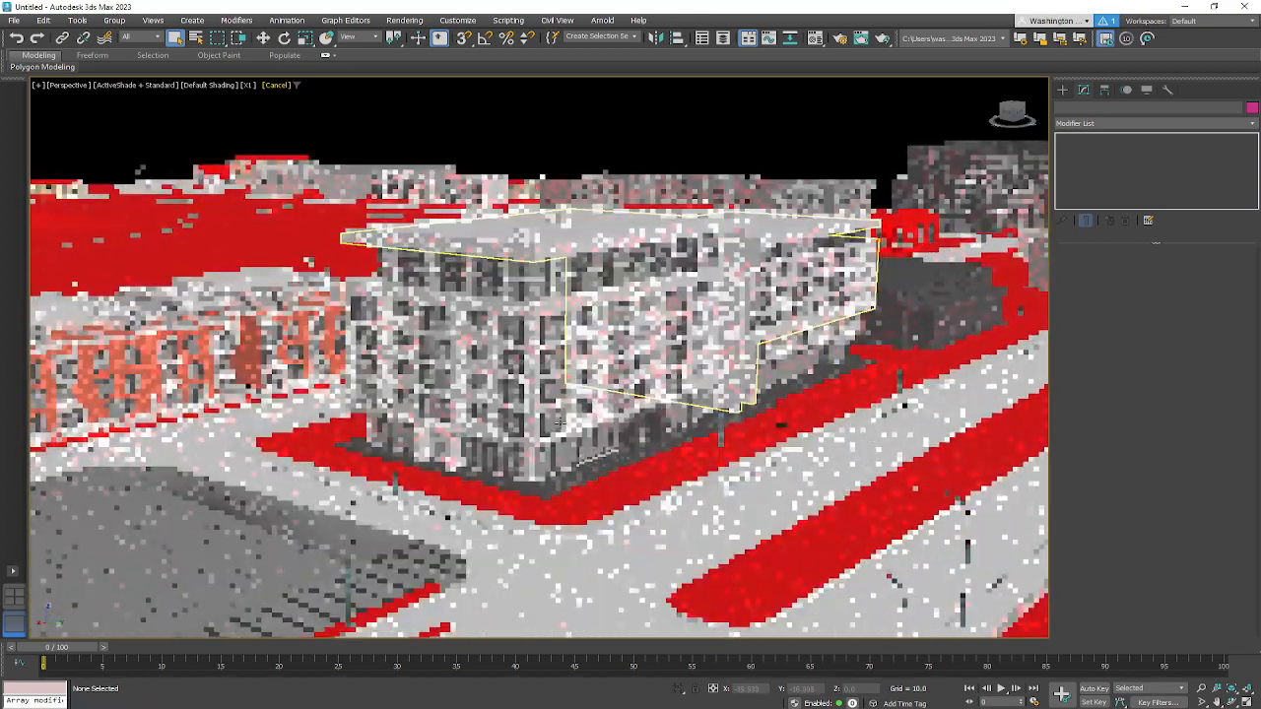
{"action": "middle_click_drag", "start_coordinate": [562, 435], "coordinate": [555, 394], "text": "alt"}
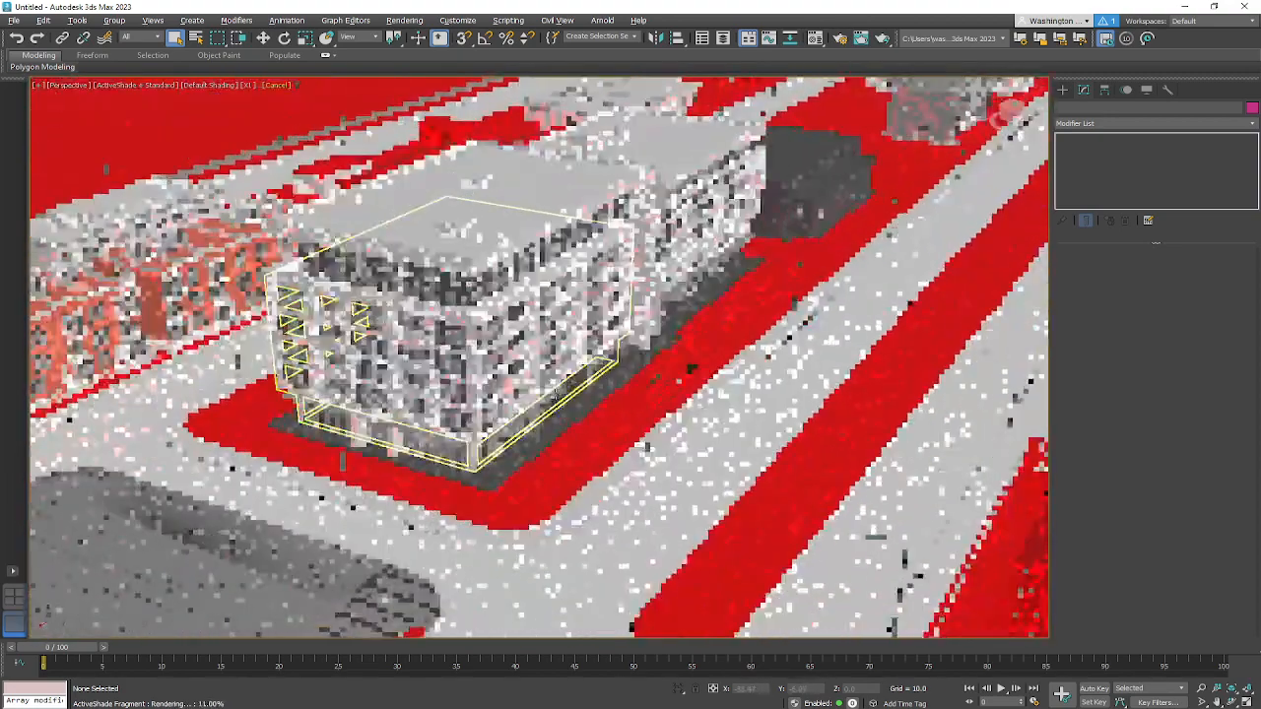
{"action": "middle_click_drag", "start_coordinate": [463, 377], "coordinate": [554, 374], "text": "alt"}
{"action": "scroll", "coordinate": [554, 374], "scroll_direction": "up", "scroll_amount": 6}
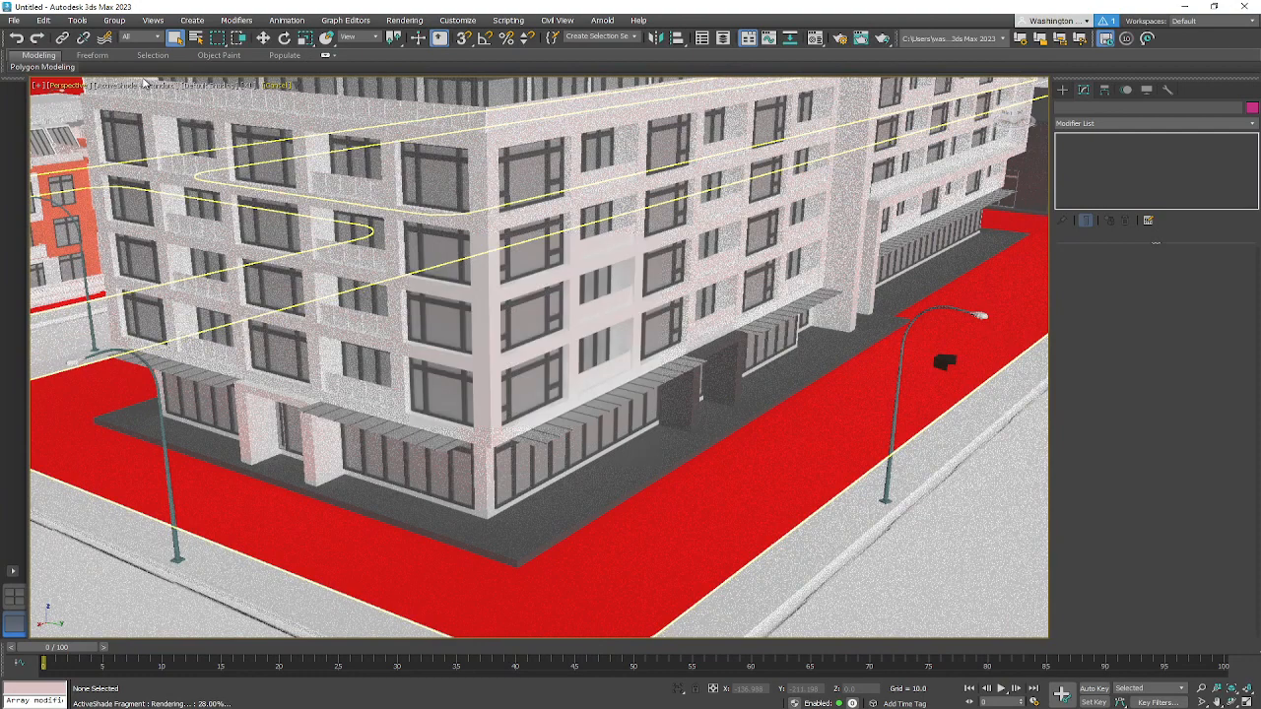
Step: Open and close the Material Editor, and dismiss the Arnold render message window
{"action": "left_click", "coordinate": [816, 39]}
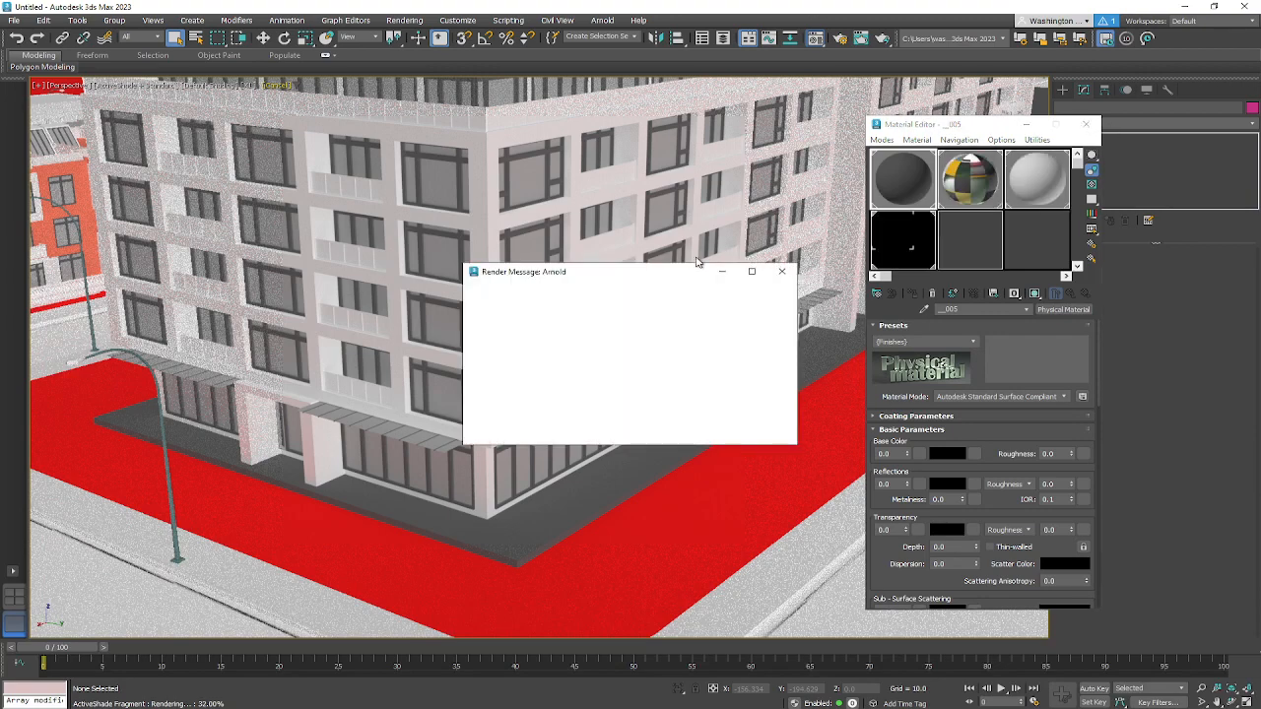
{"action": "left_click", "coordinate": [1085, 127]}
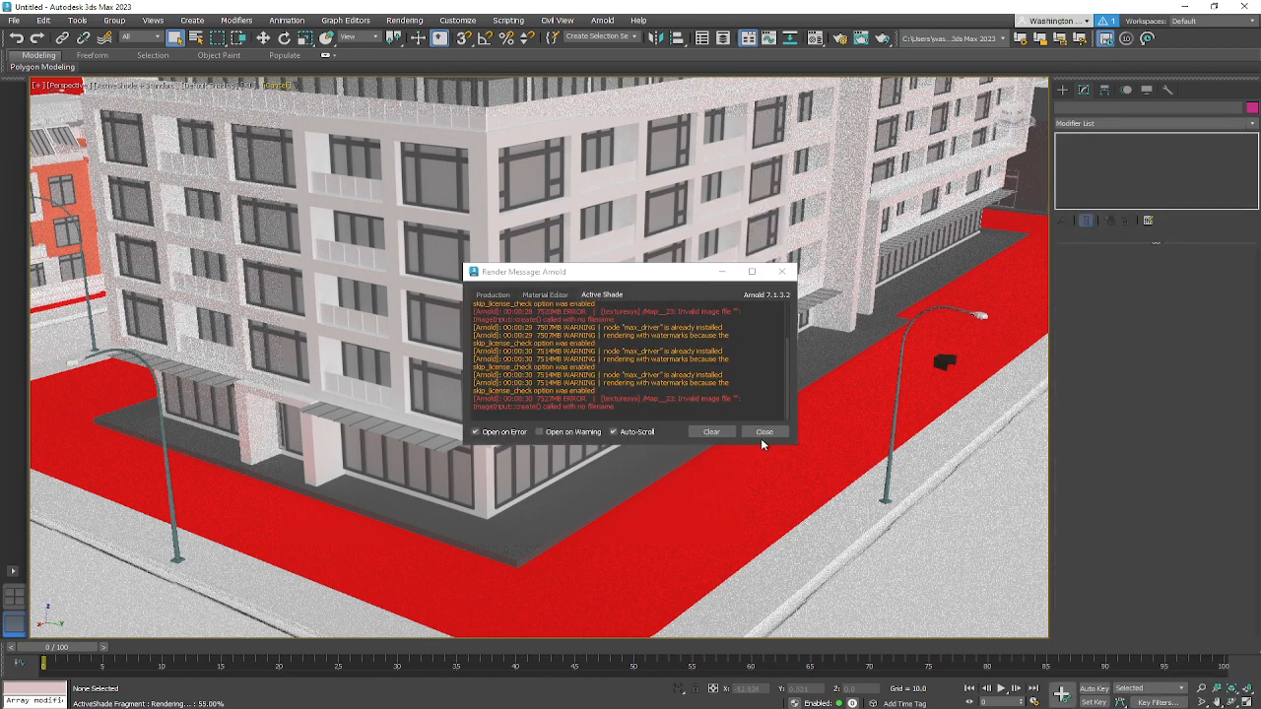
{"action": "left_click", "coordinate": [763, 434]}
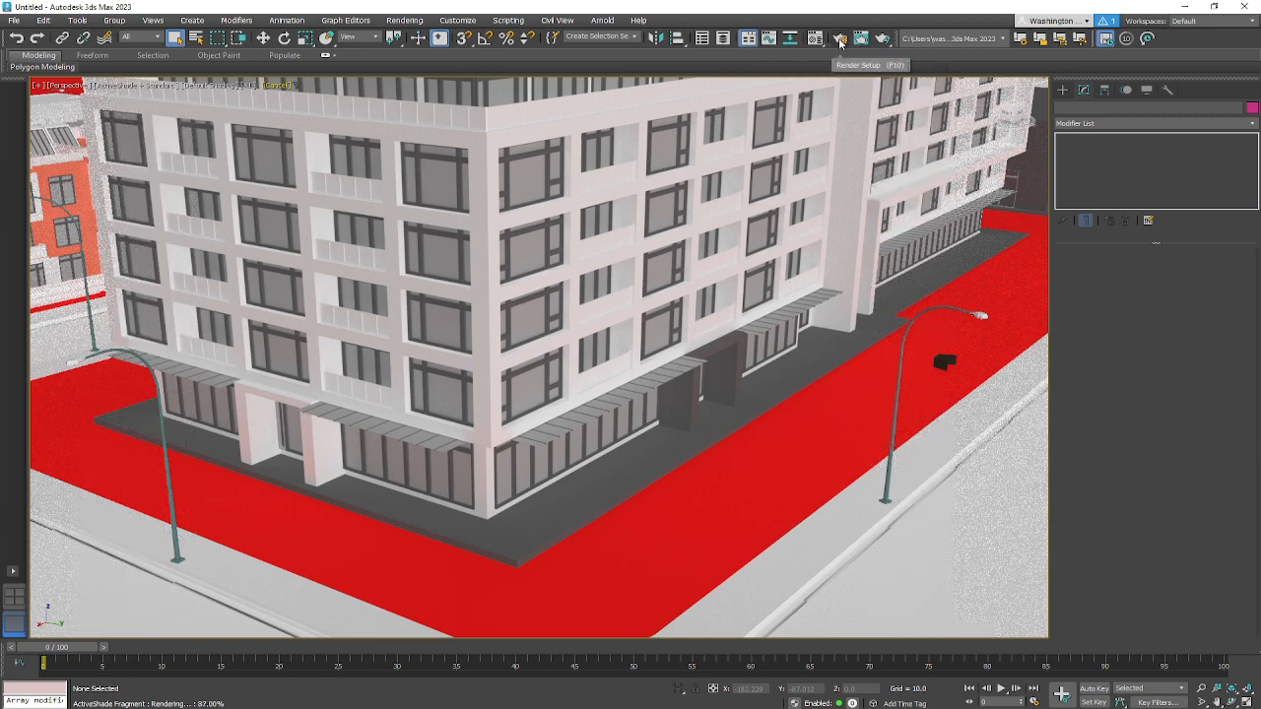
Step: Review the Render Setup's Arnold Renderer and Common settings and the available renderers, then close it with Arnold kept
{"action": "left_click", "coordinate": [839, 41]}
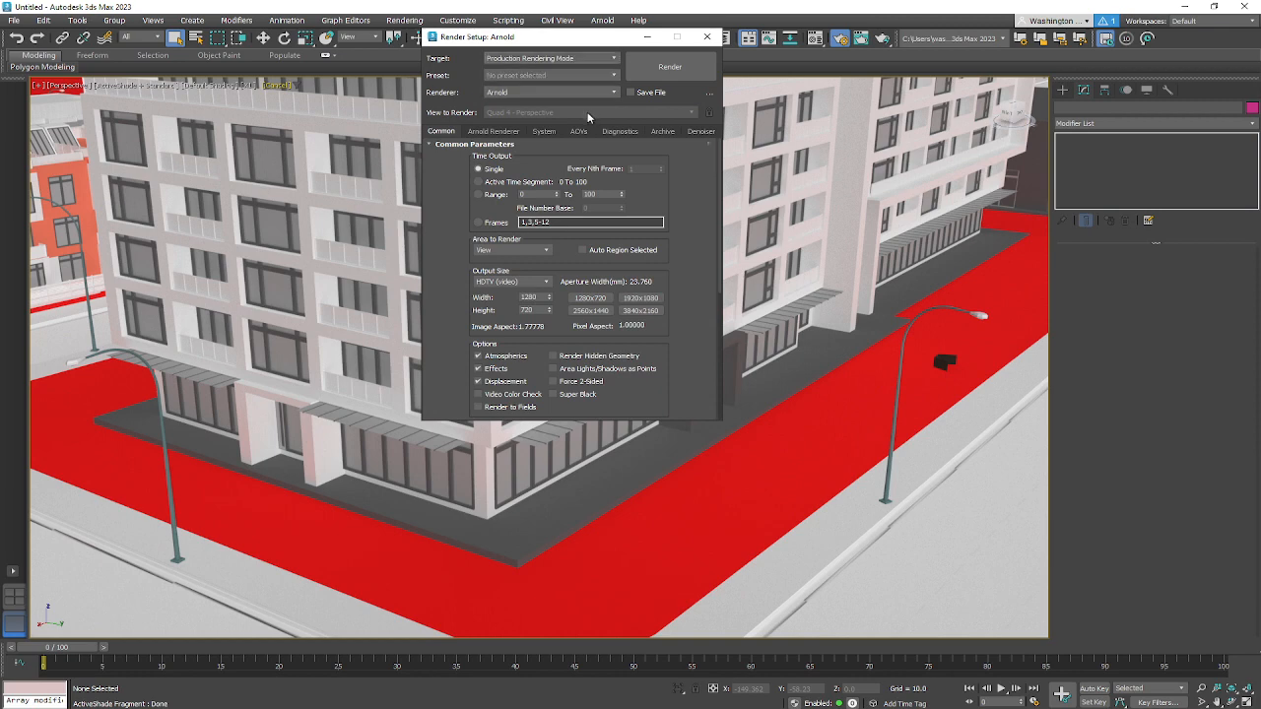
{"action": "left_click", "coordinate": [495, 131]}
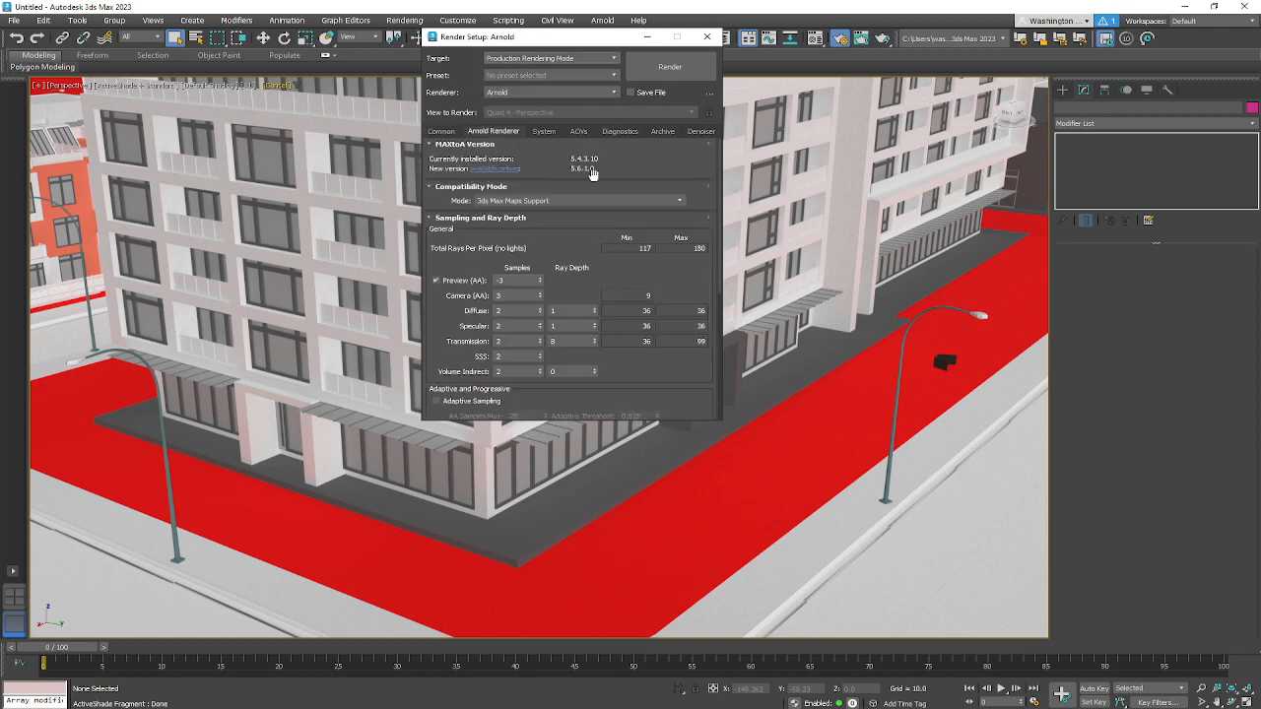
{"action": "left_click_drag", "start_coordinate": [556, 249], "coordinate": [559, 3]}
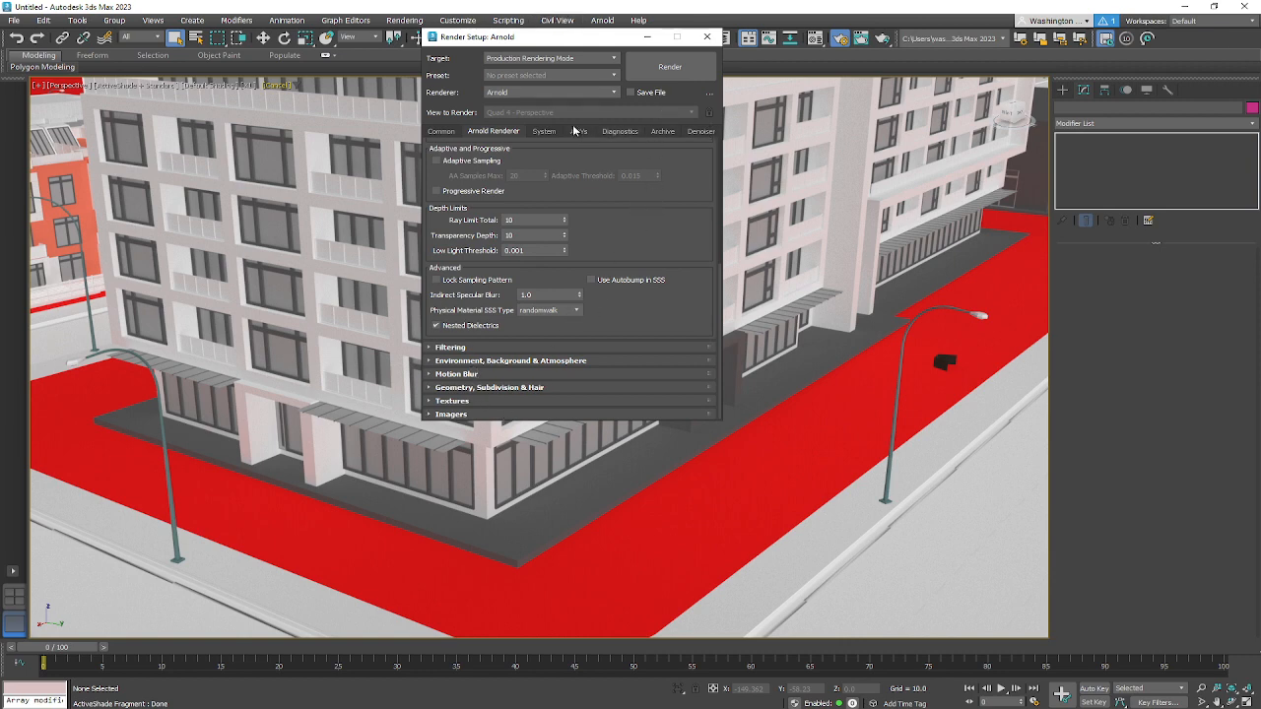
{"action": "left_click", "coordinate": [442, 131]}
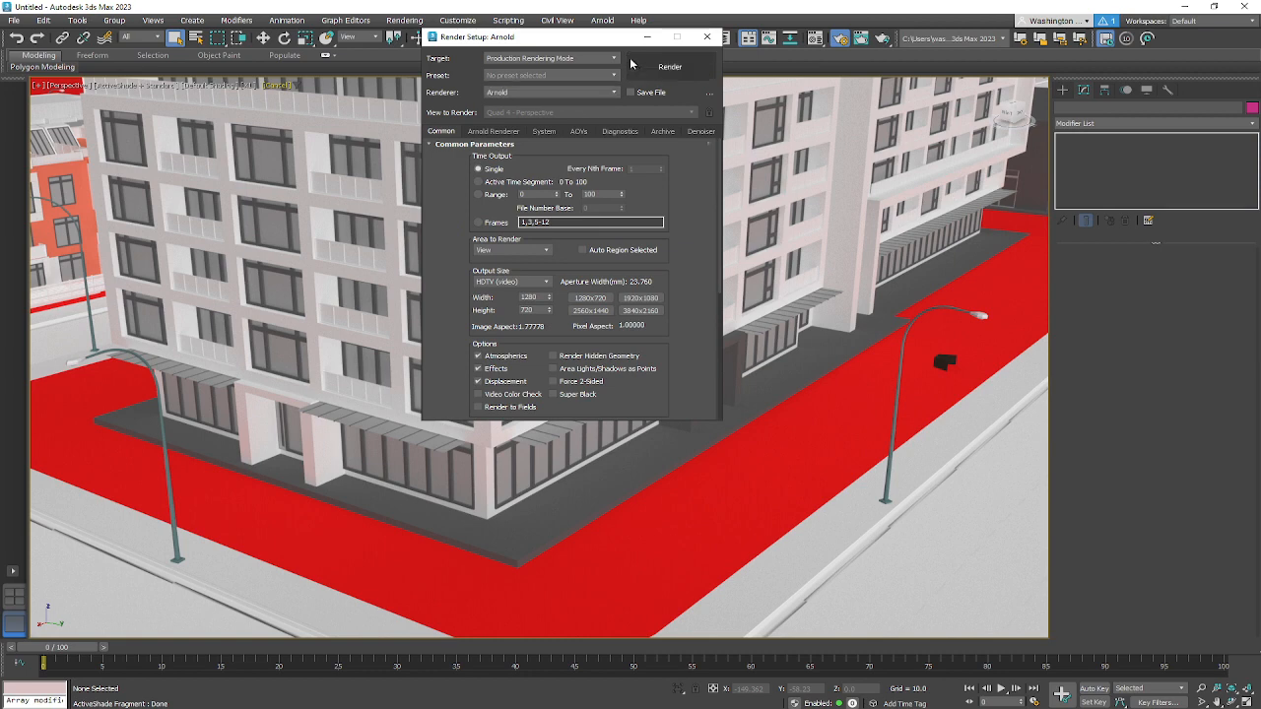
{"action": "left_click", "coordinate": [613, 92]}
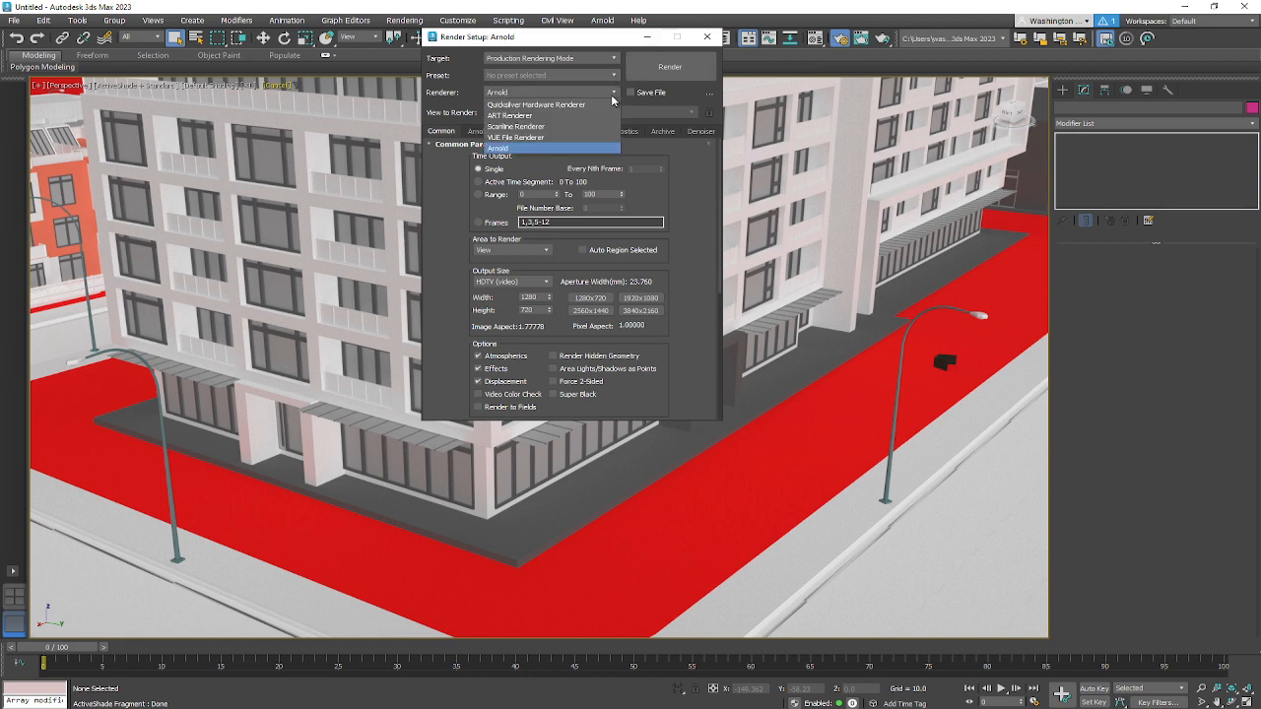
{"action": "left_click", "coordinate": [613, 93]}
{"action": "left_click", "coordinate": [706, 37]}
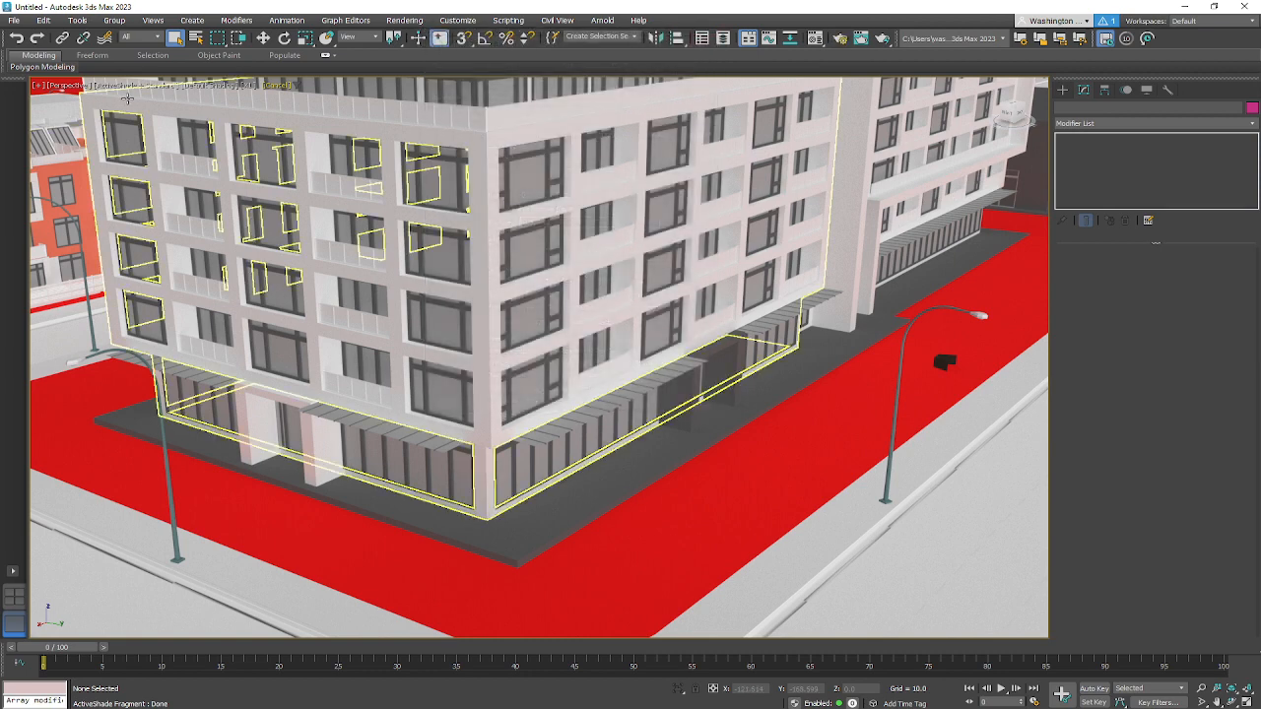
Step: Turn off Arnold ActiveShade in the perspective viewport and reframe the building's street corner
{"action": "left_click", "coordinate": [140, 87]}
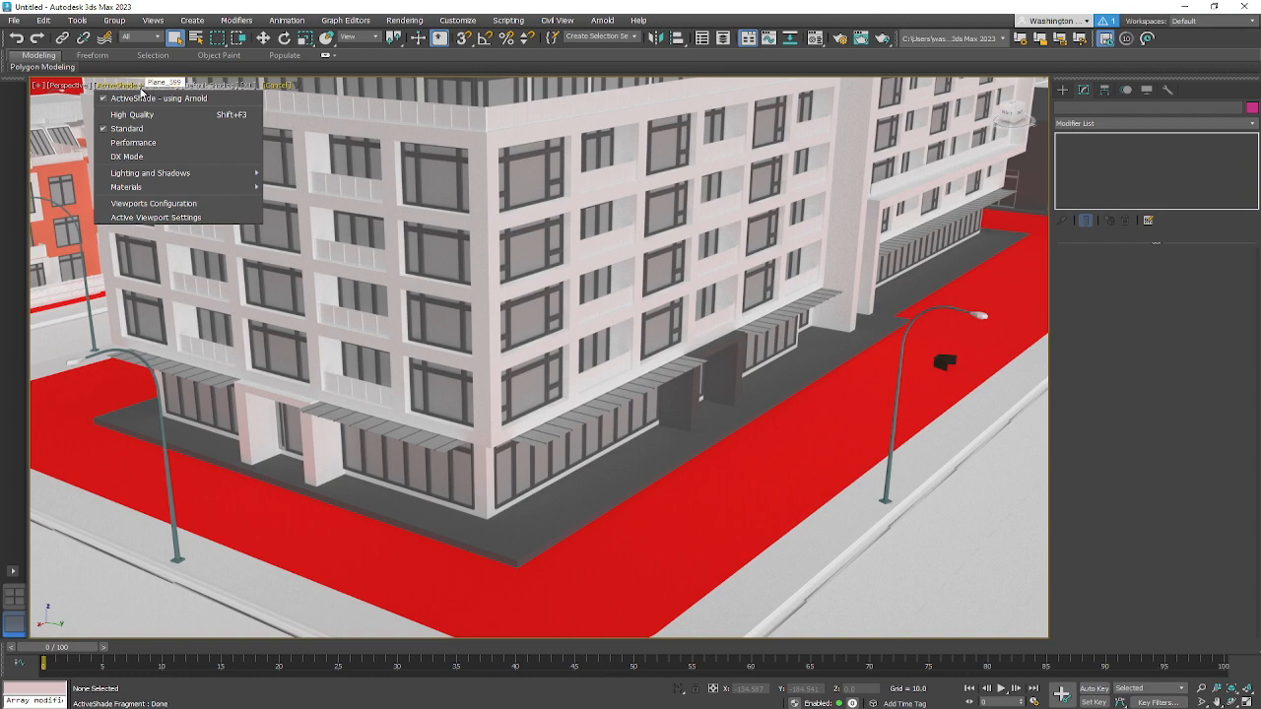
{"action": "left_click", "coordinate": [136, 99]}
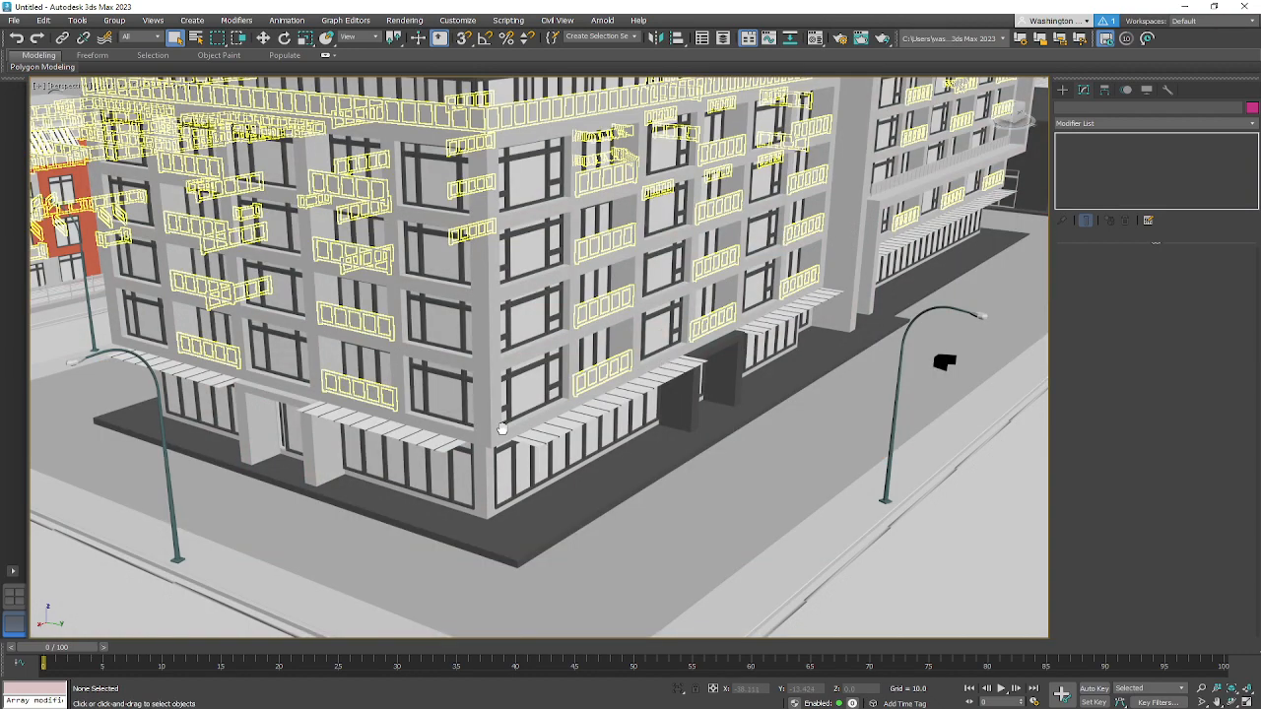
{"action": "middle_click_drag", "start_coordinate": [503, 428], "coordinate": [668, 385]}
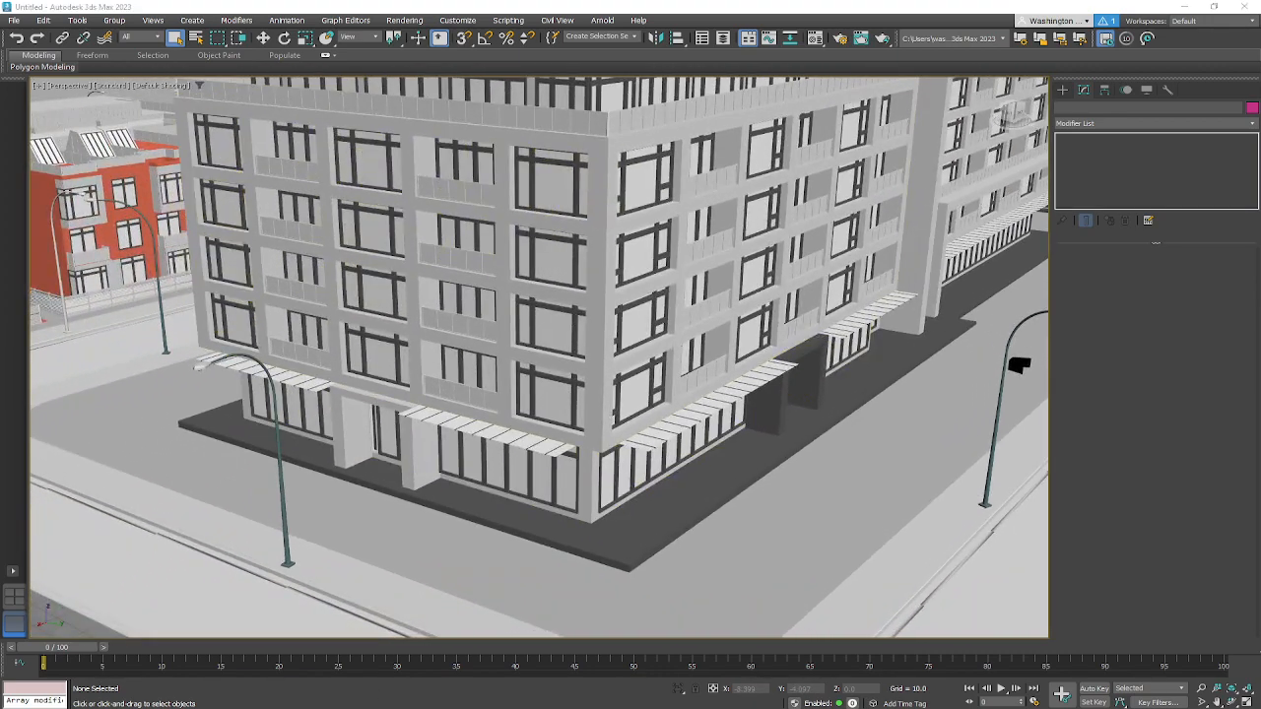
Step: Switch to Blender and assign the existing World.002 sky world to the scene
{"action": "key", "text": "alt+Tab"}
{"action": "left_click", "coordinate": [585, 6]}
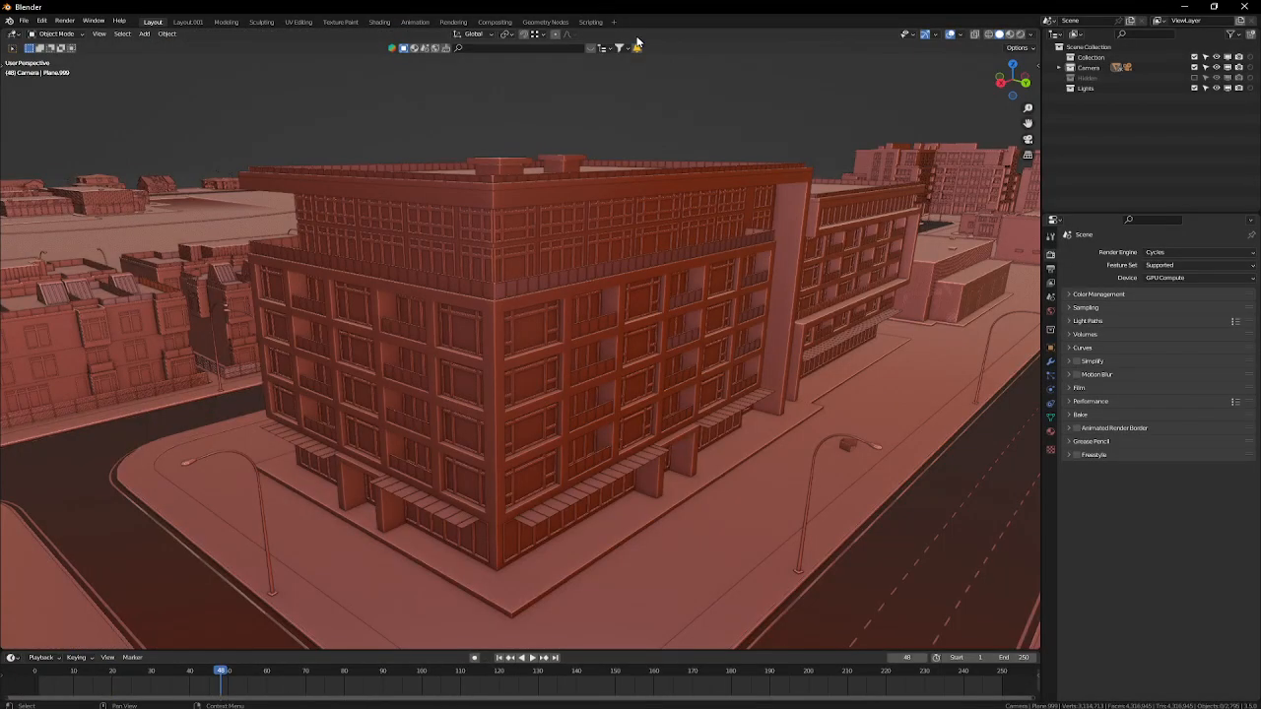
{"action": "middle_click_drag", "start_coordinate": [617, 528], "coordinate": [589, 495]}
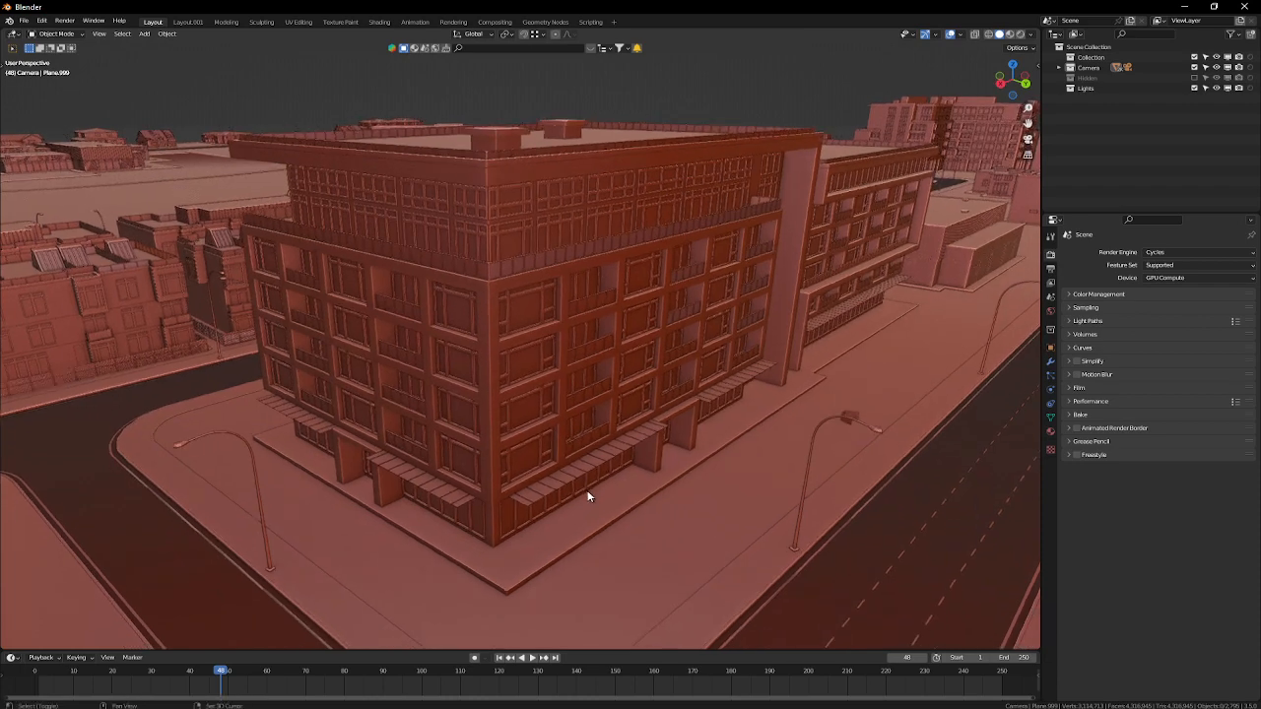
{"action": "left_click", "coordinate": [1050, 312]}
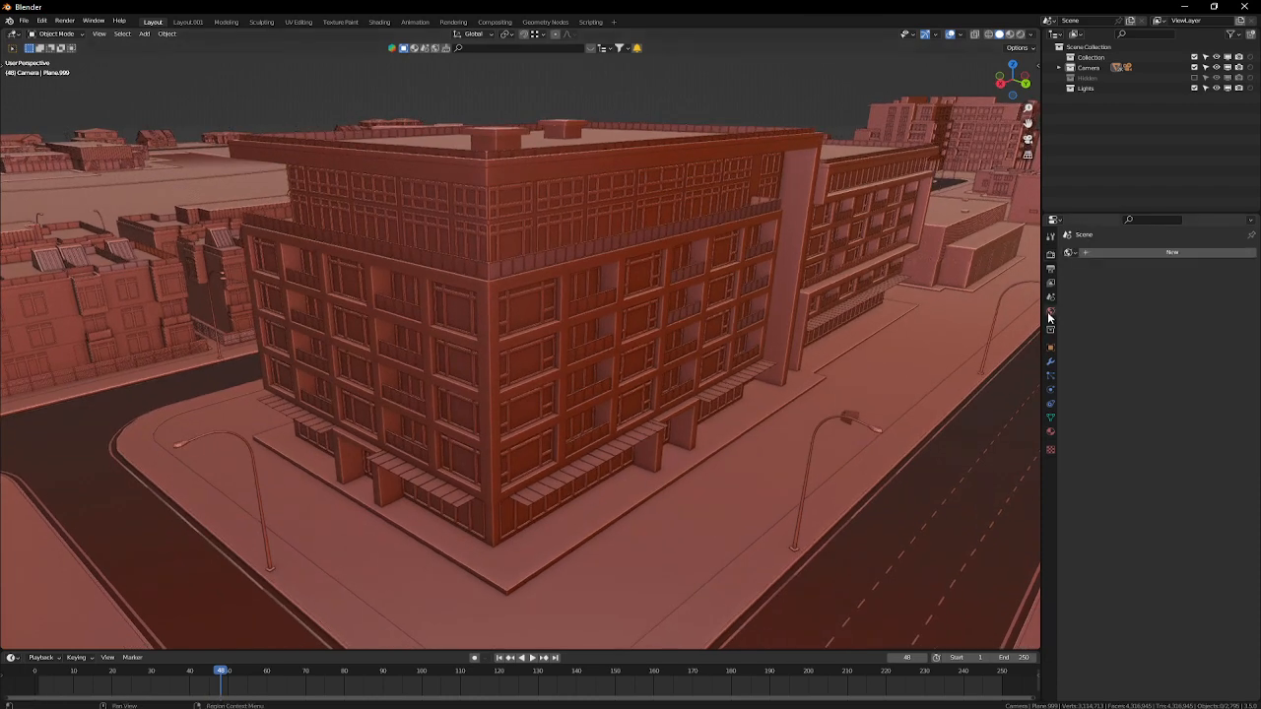
{"action": "left_click", "coordinate": [1070, 252]}
{"action": "left_click", "coordinate": [1094, 268]}
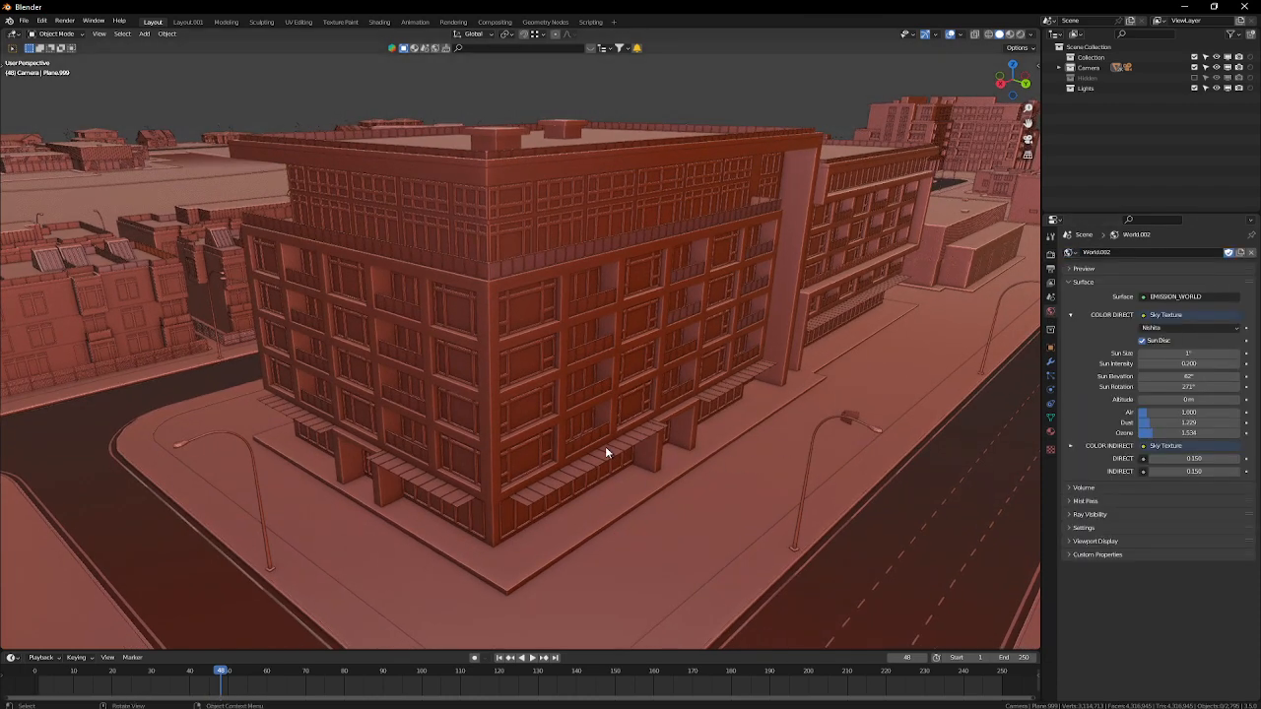
Step: Display the viewport in Rendered shading with Cycles and examine the building from different heights and angles
{"action": "key", "text": "z"}
{"action": "left_click", "coordinate": [605, 388]}
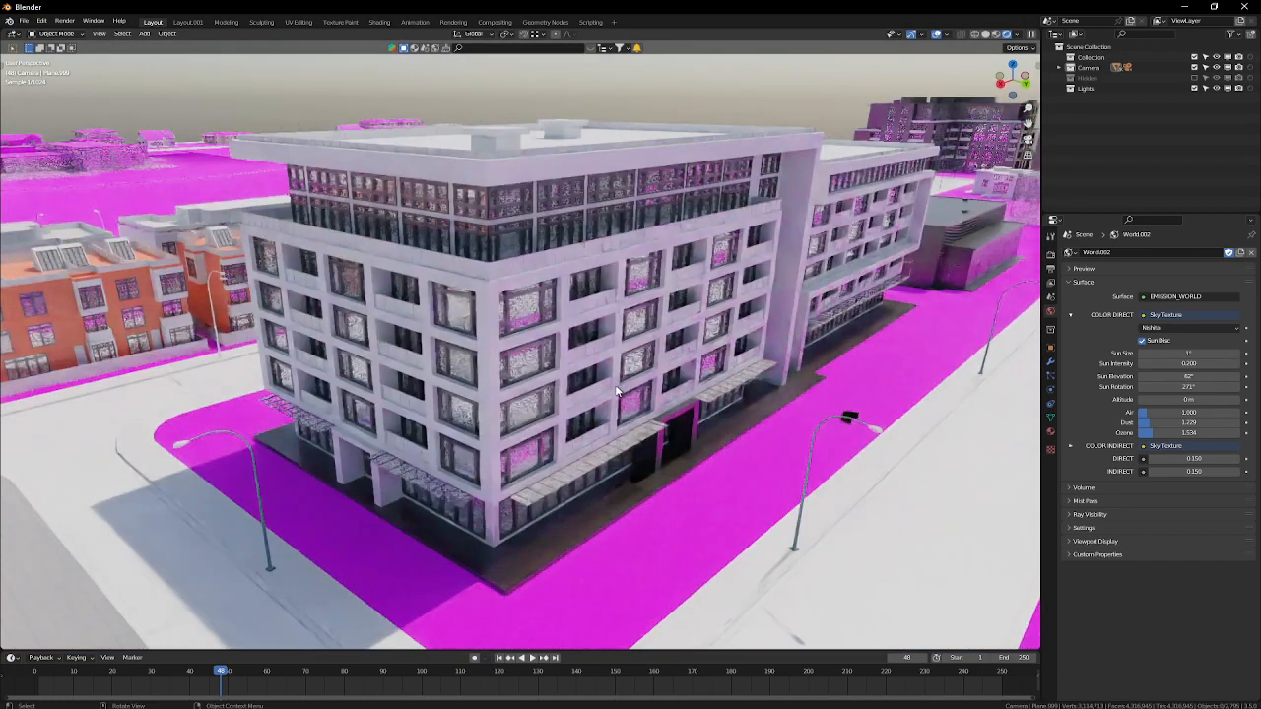
{"action": "middle_click_drag", "start_coordinate": [630, 455], "coordinate": [631, 432]}
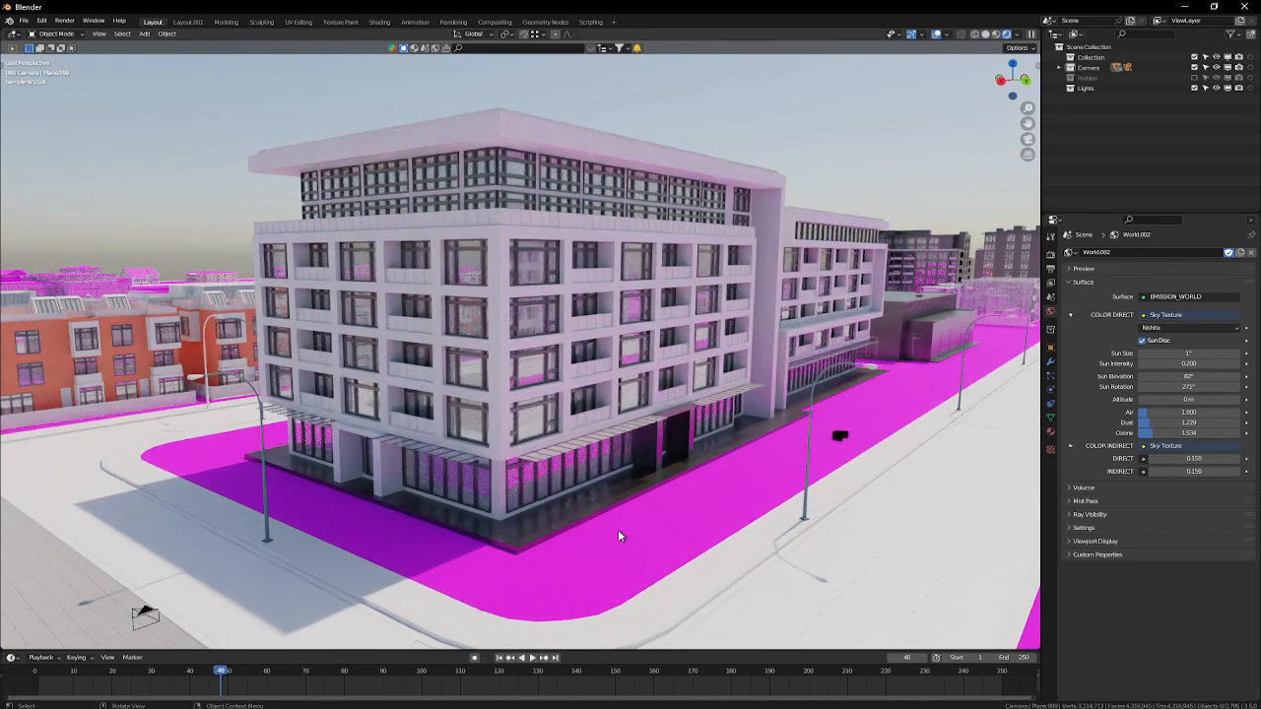
{"action": "middle_click_drag", "start_coordinate": [618, 536], "coordinate": [676, 514]}
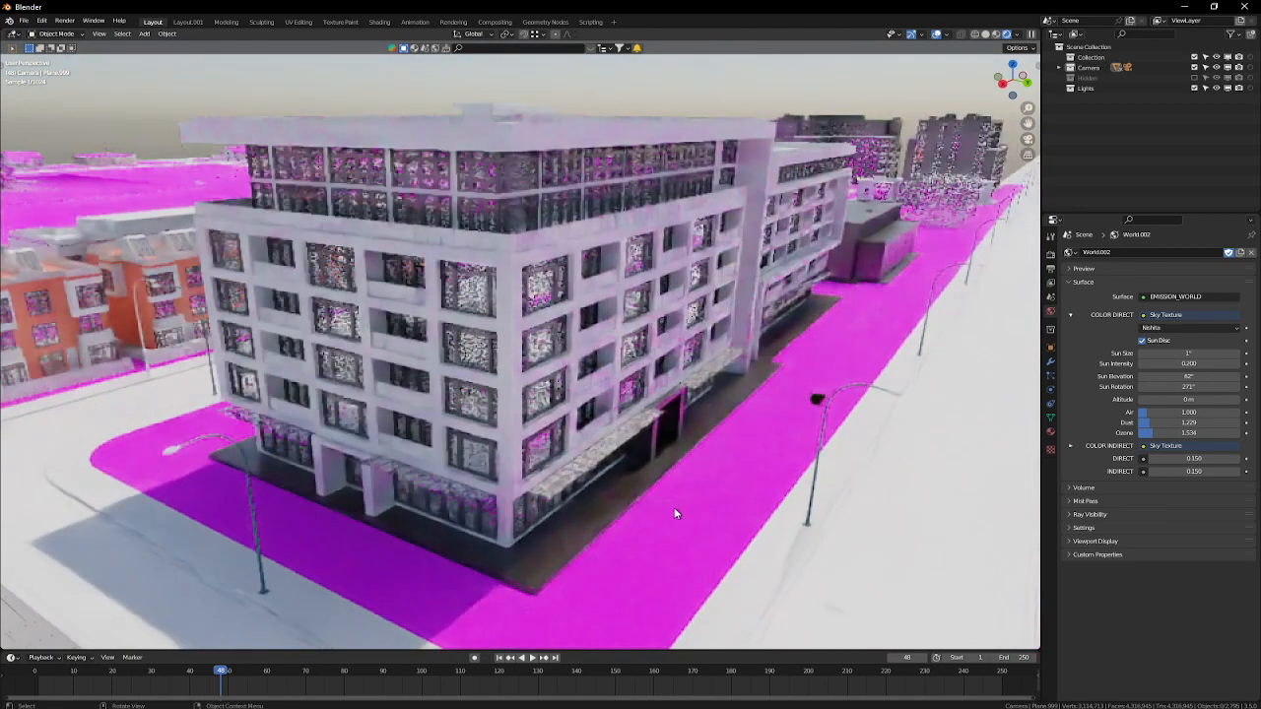
Step: Return the viewport to Solid shading and set the scene's render engine to Eevee
{"action": "key", "text": "z"}
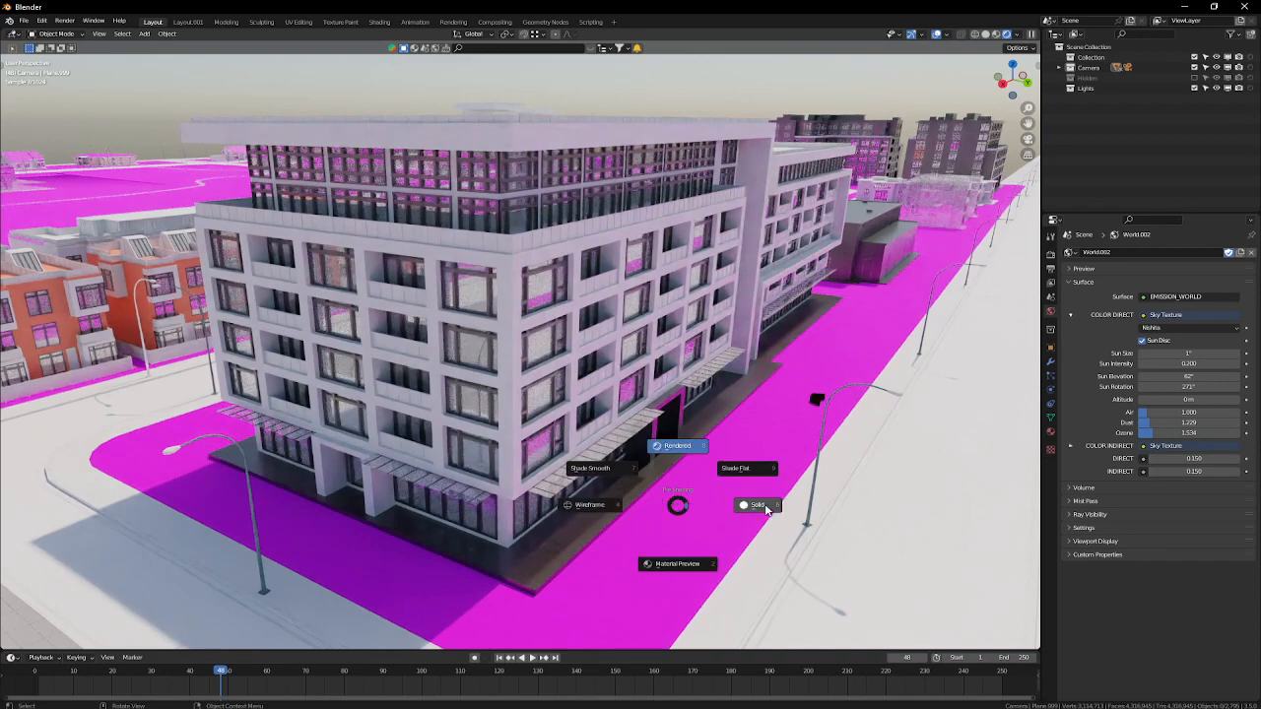
{"action": "left_click", "coordinate": [758, 508]}
{"action": "mouse_move", "coordinate": [529, 441]}
{"action": "middle_mouse_down", "text": "shift"}
{"action": "mouse_move", "coordinate": [637, 443]}
{"action": "mouse_move", "coordinate": [564, 443]}
{"action": "mouse_move", "coordinate": [553, 477]}
{"action": "middle_mouse_up", "text": "shift"}
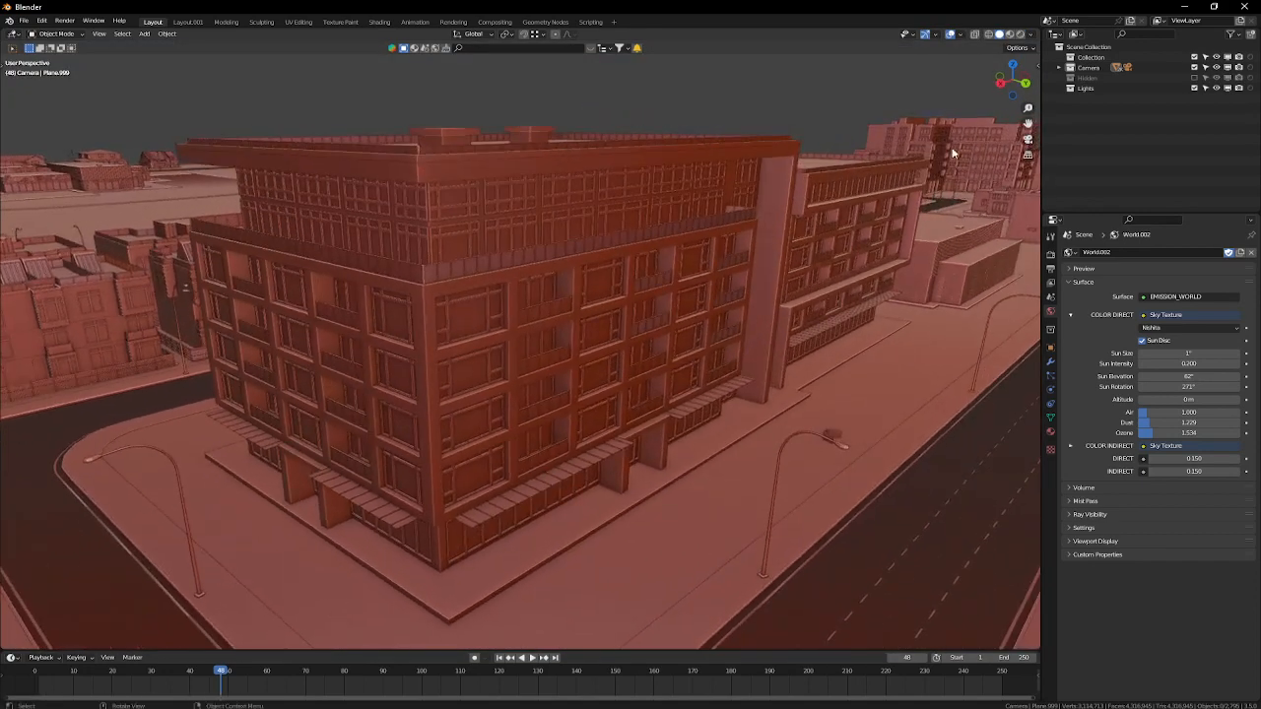
{"action": "left_click", "coordinate": [1050, 254]}
{"action": "left_click", "coordinate": [1186, 253]}
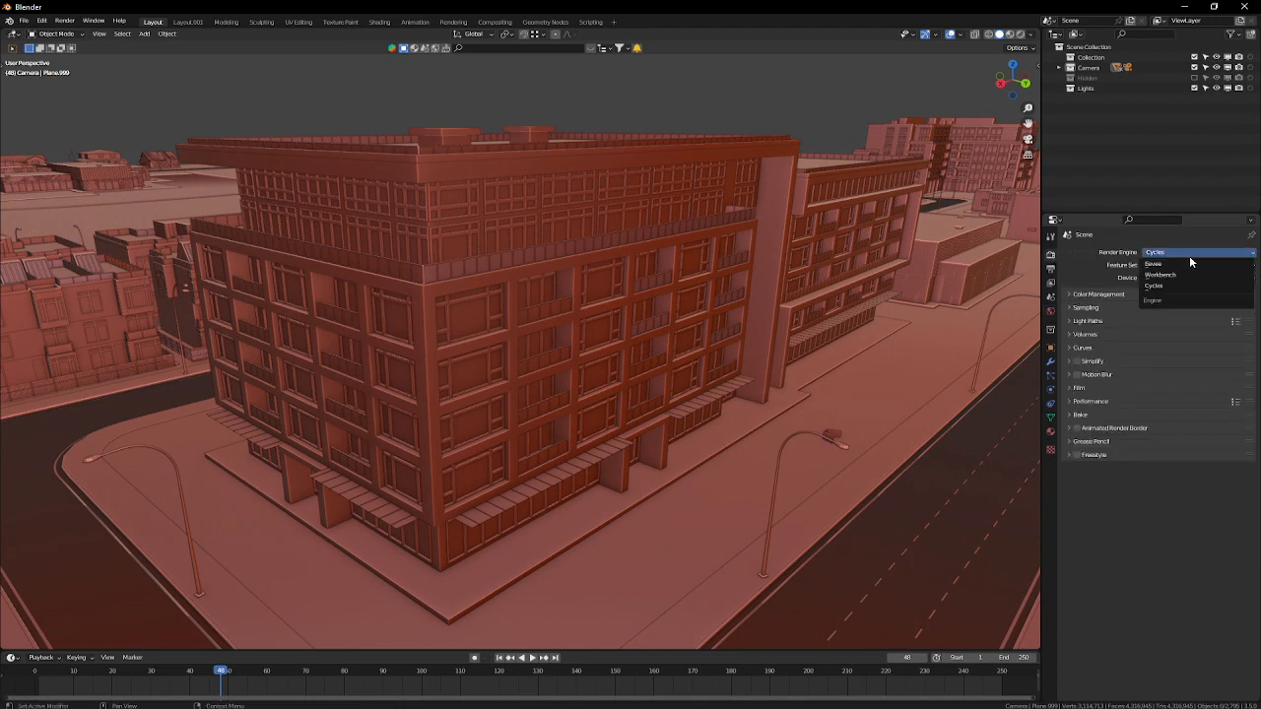
{"action": "left_click", "coordinate": [1179, 264]}
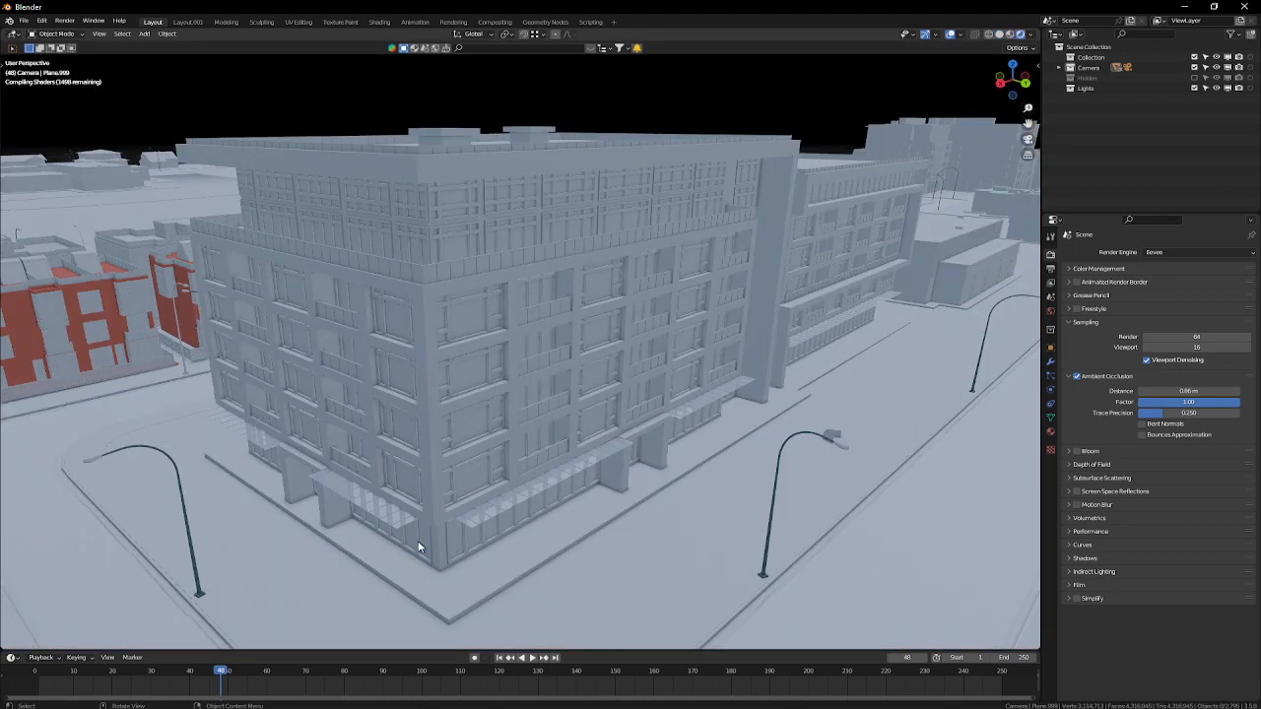
Step: Examine the Eevee rendered view of the building from several angles, from a wide overview to the corner facade
{"action": "middle_click_drag", "start_coordinate": [419, 548], "coordinate": [883, 410]}
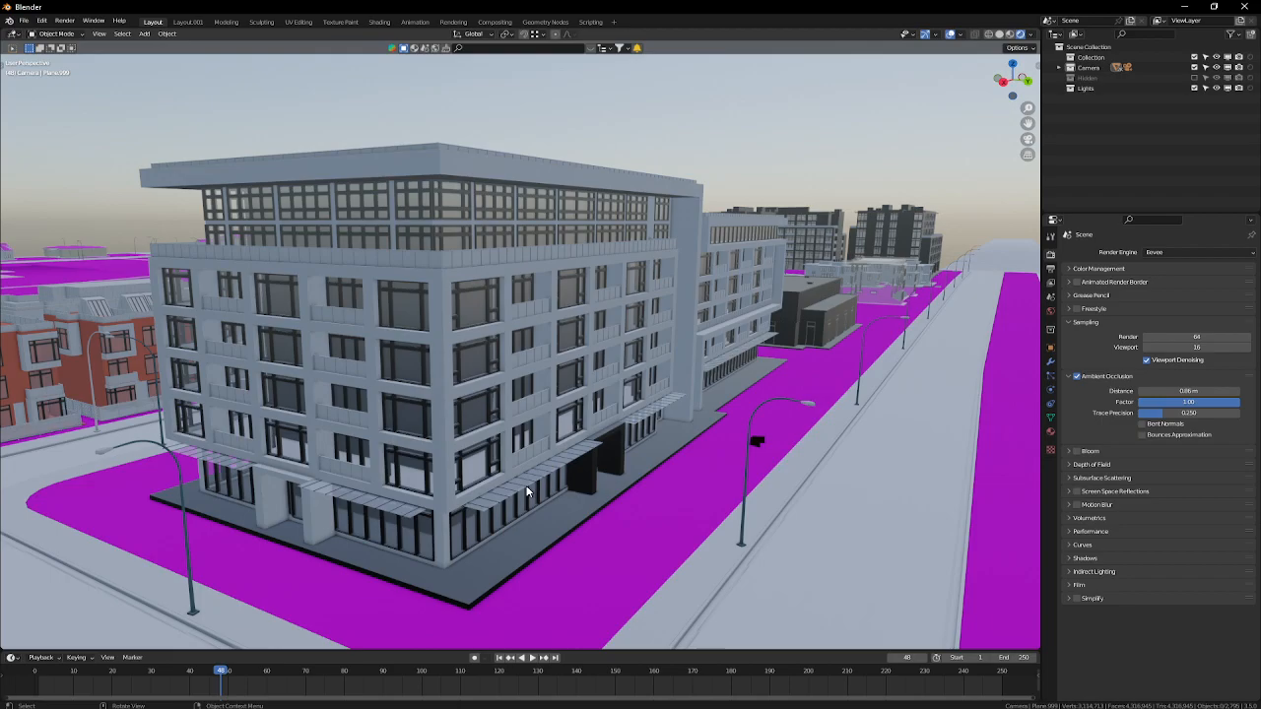
{"action": "middle_click_drag", "start_coordinate": [528, 492], "coordinate": [636, 405]}
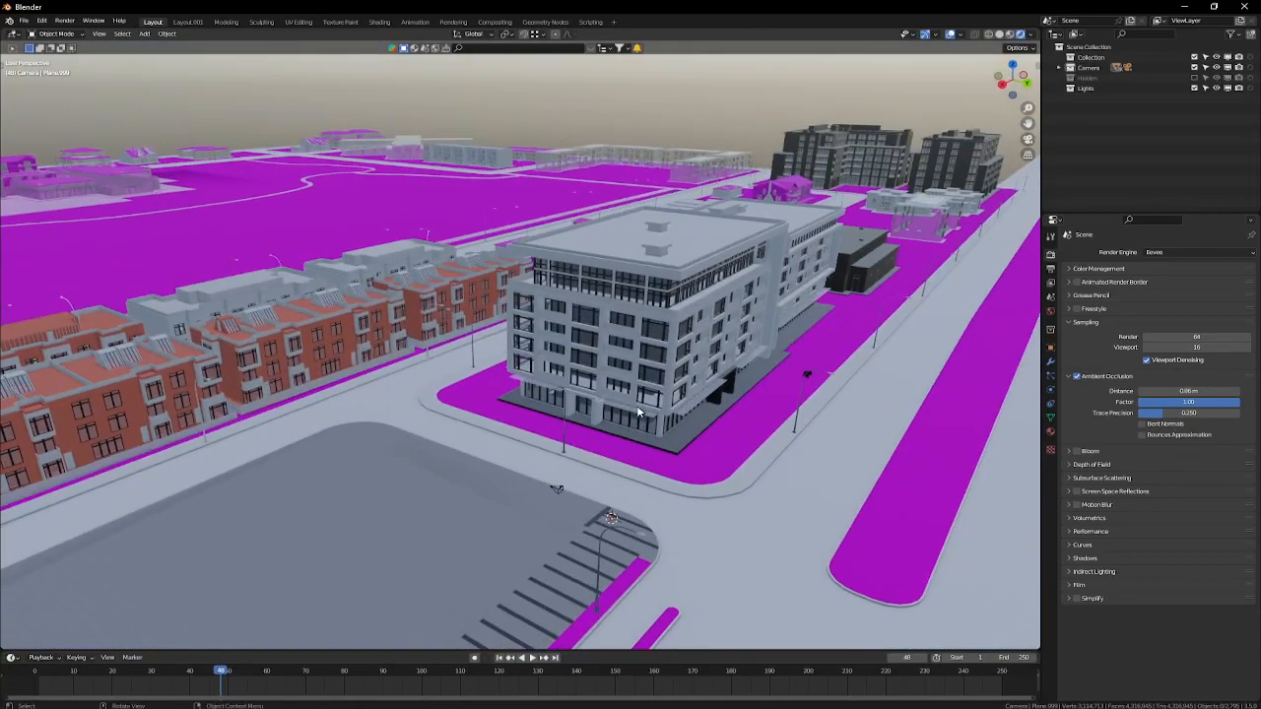
{"action": "scroll", "coordinate": [658, 400], "scroll_direction": "up", "scroll_amount": 3}
{"action": "middle_click_drag", "start_coordinate": [729, 447], "coordinate": [669, 434]}
{"action": "scroll", "coordinate": [652, 437], "scroll_direction": "up", "scroll_amount": 4}
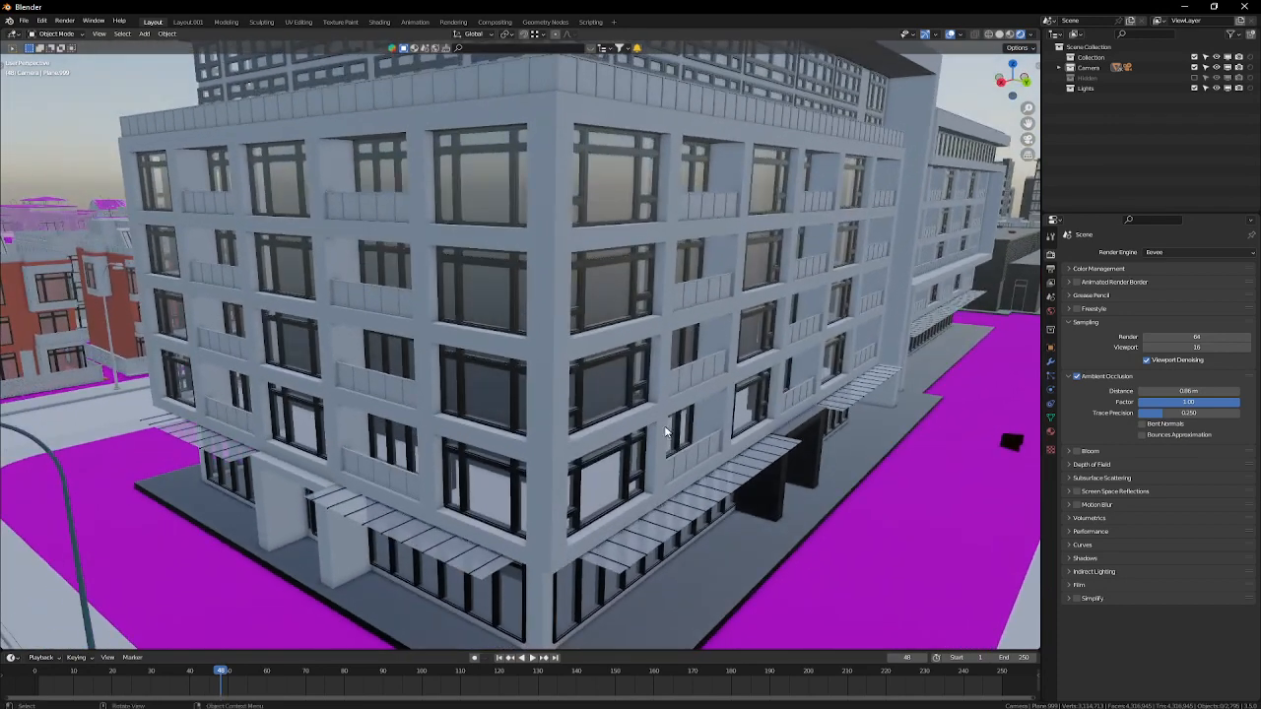
Step: Enable Bent Normals, Bounces Approximation and Screen Space Reflections for Eevee, and check the reflections at the building's corner
{"action": "left_click", "coordinate": [1143, 434]}
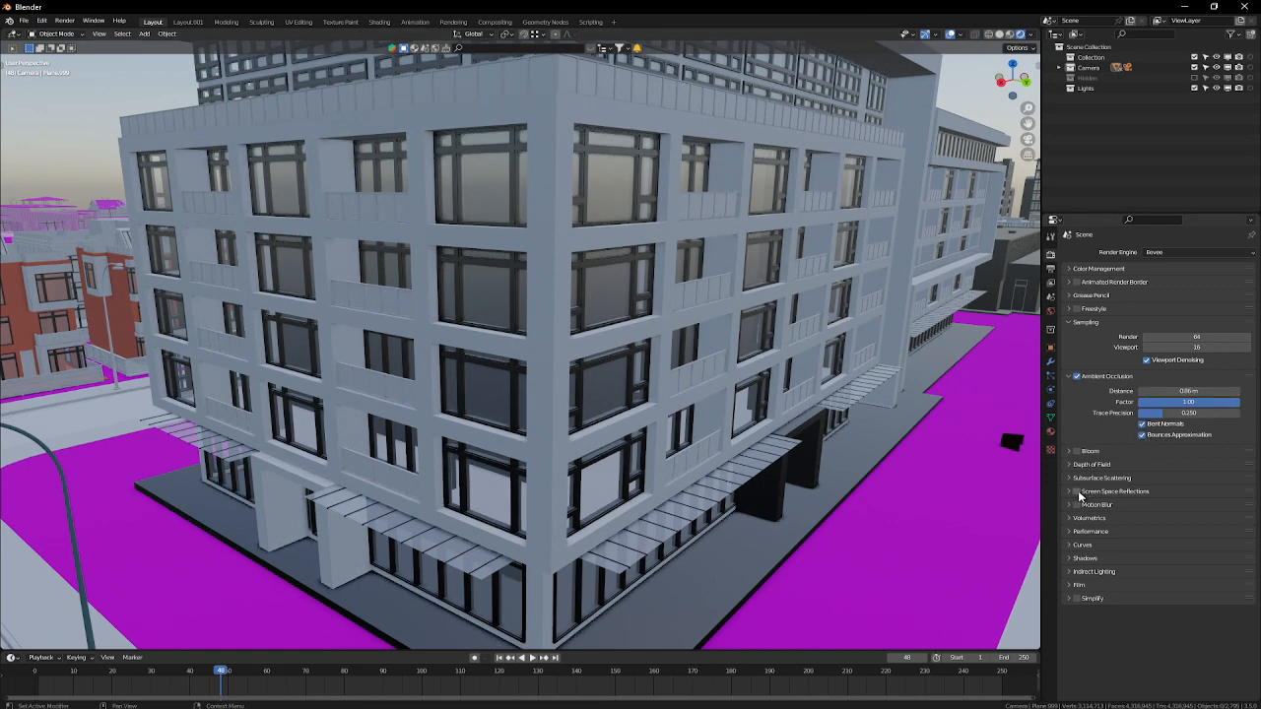
{"action": "left_click", "coordinate": [1078, 491]}
{"action": "middle_click_drag", "start_coordinate": [800, 508], "coordinate": [717, 478]}
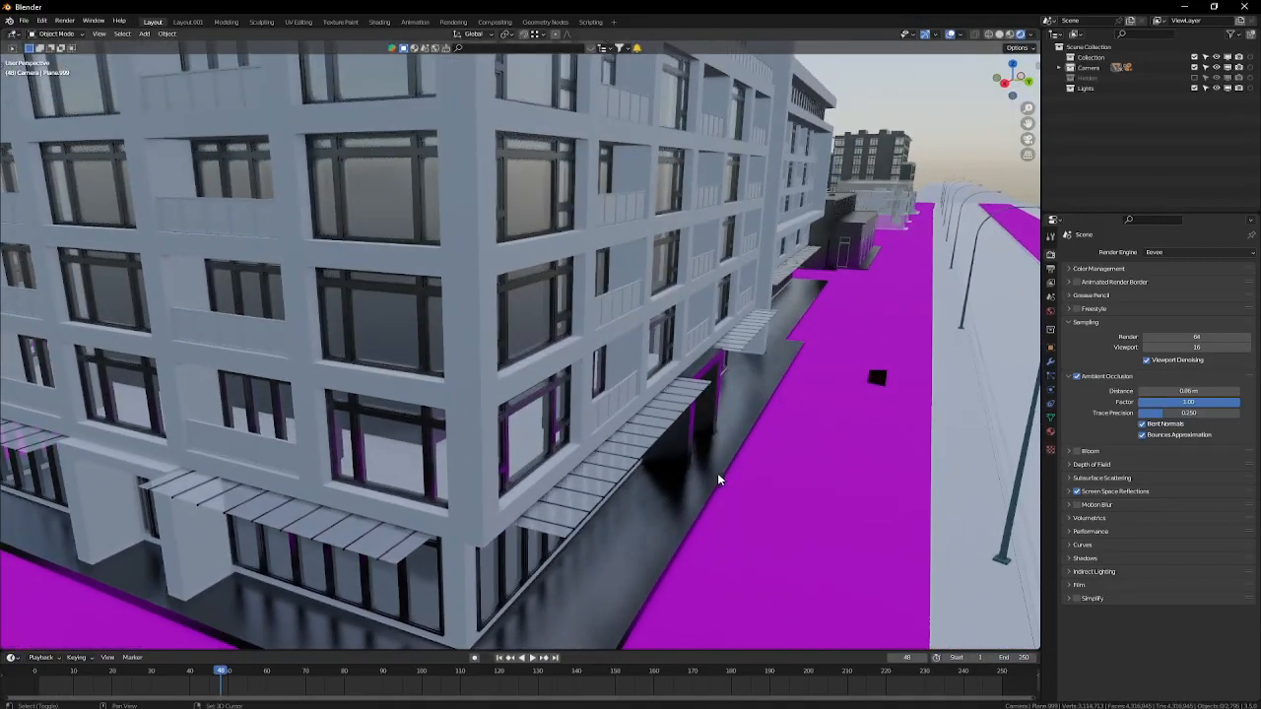
{"action": "mouse_move", "coordinate": [721, 331]}
{"action": "middle_mouse_down"}
{"action": "mouse_move", "coordinate": [717, 311]}
{"action": "mouse_move", "coordinate": [703, 323]}
{"action": "middle_mouse_up"}
Step: Replace the Sky Texture on the world's COLOR DIRECT input with an Environment Texture
{"action": "left_click", "coordinate": [1051, 310]}
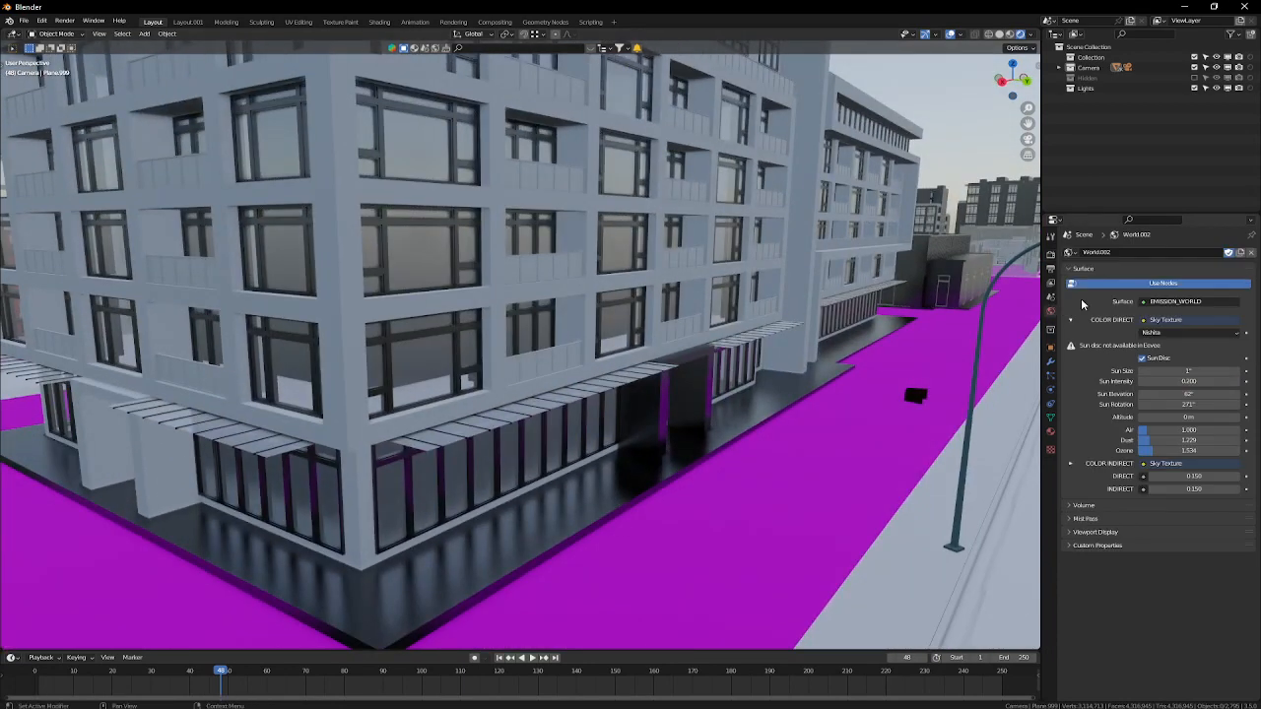
{"action": "left_click", "coordinate": [1151, 322]}
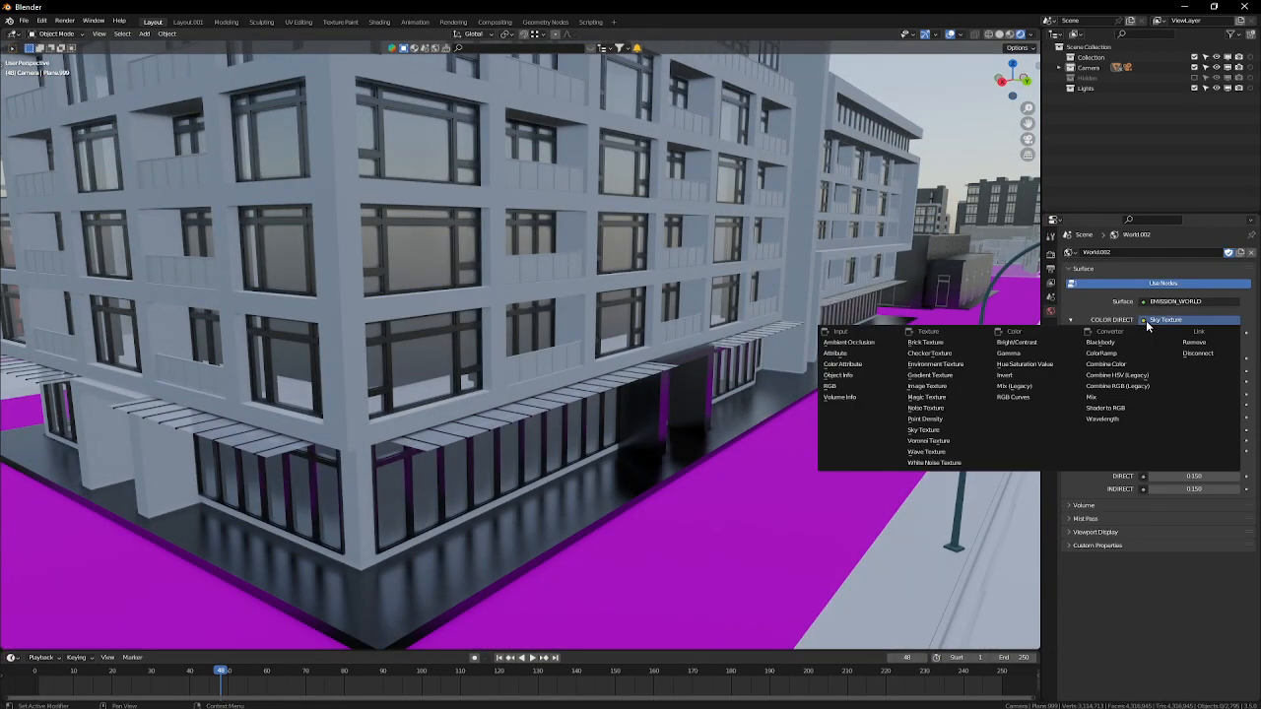
{"action": "left_click", "coordinate": [984, 364]}
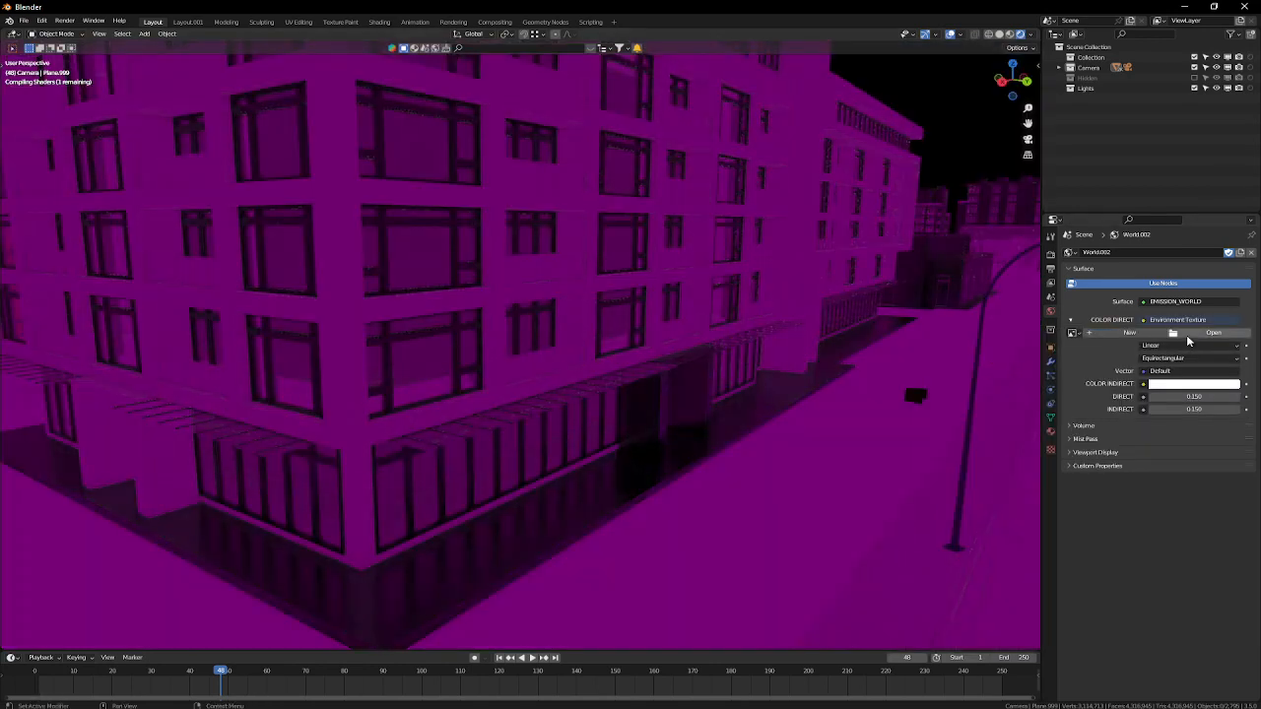
Step: Load canary_wharf_2k.exr from the 2K HDRI Haven folder into the world's environment texture, browsing the images as thumbnails
{"action": "left_click", "coordinate": [1206, 334]}
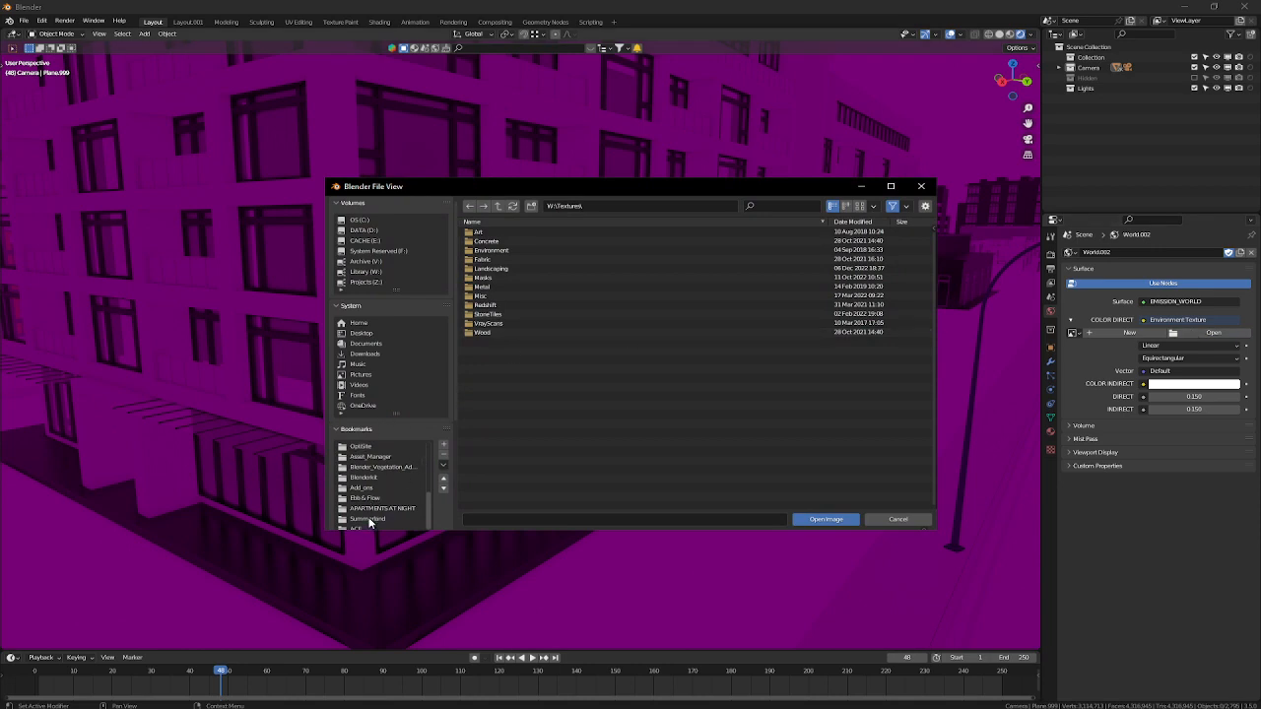
{"action": "scroll", "coordinate": [370, 524], "scroll_direction": "down", "scroll_amount": 2}
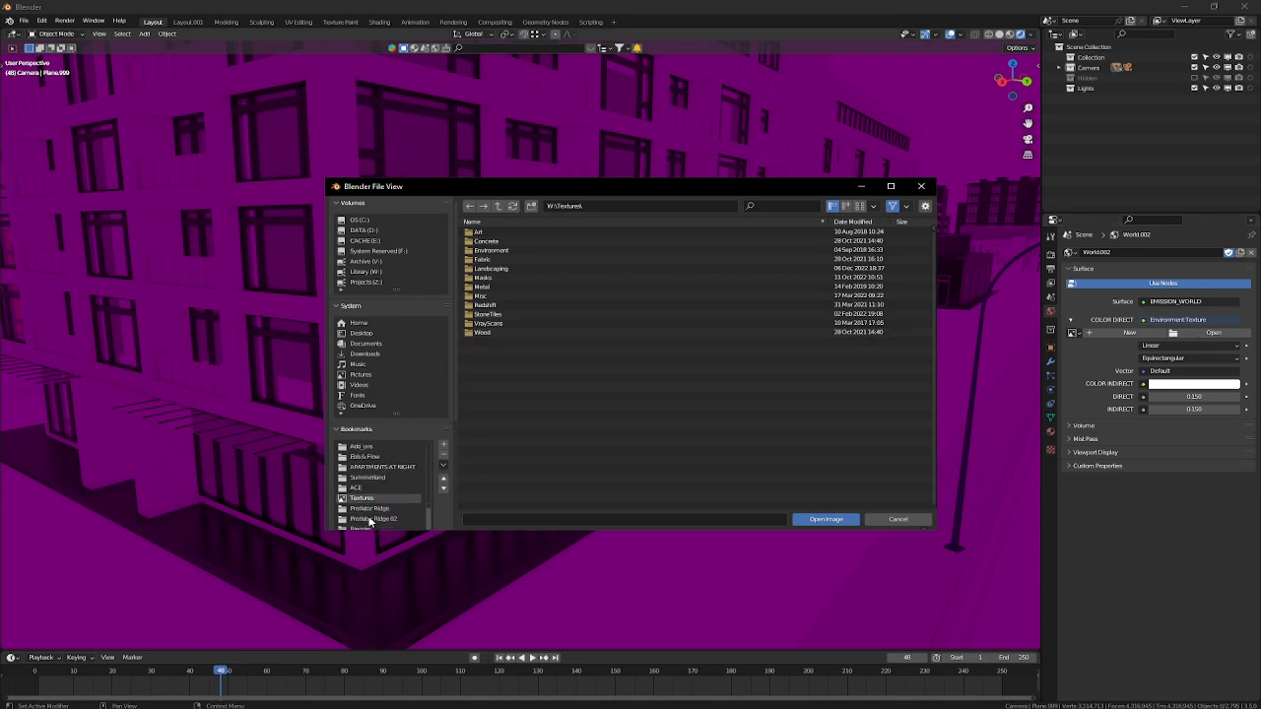
{"action": "left_click", "coordinate": [491, 253]}
{"action": "double_click", "coordinate": [490, 252]}
{"action": "double_click", "coordinate": [486, 241]}
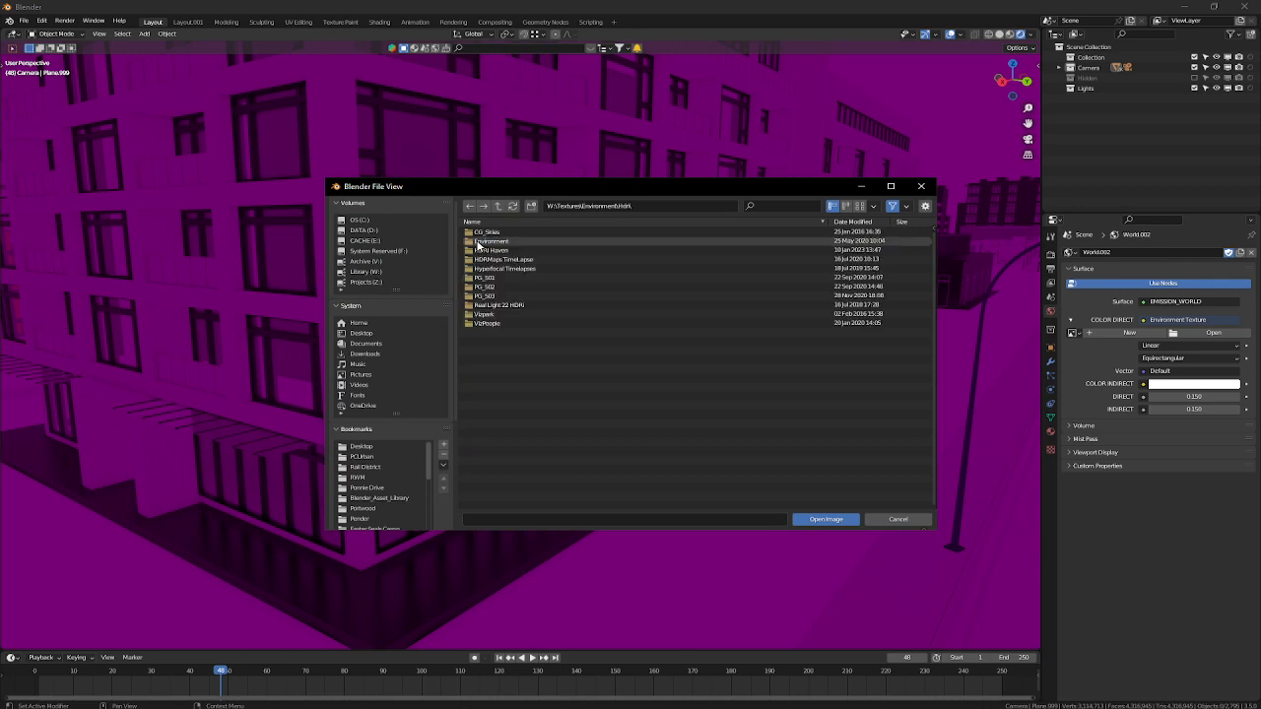
{"action": "double_click", "coordinate": [497, 249]}
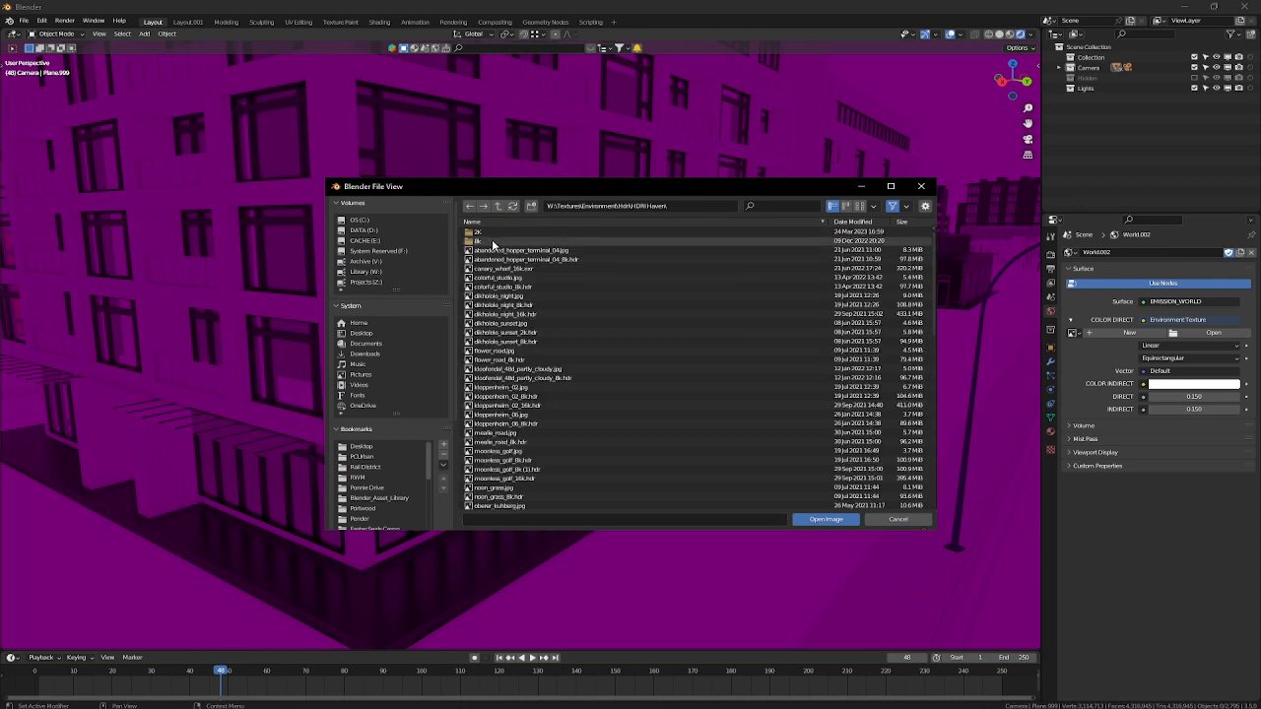
{"action": "double_click", "coordinate": [496, 233]}
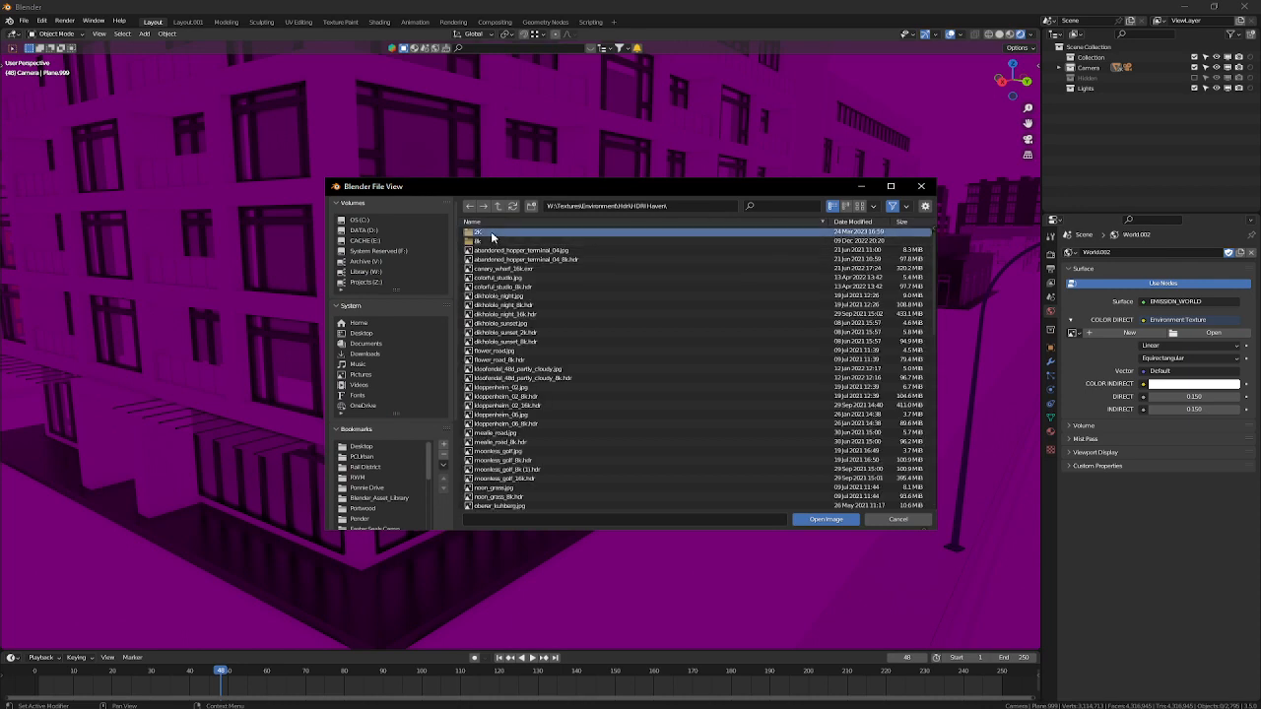
{"action": "left_click", "coordinate": [862, 208]}
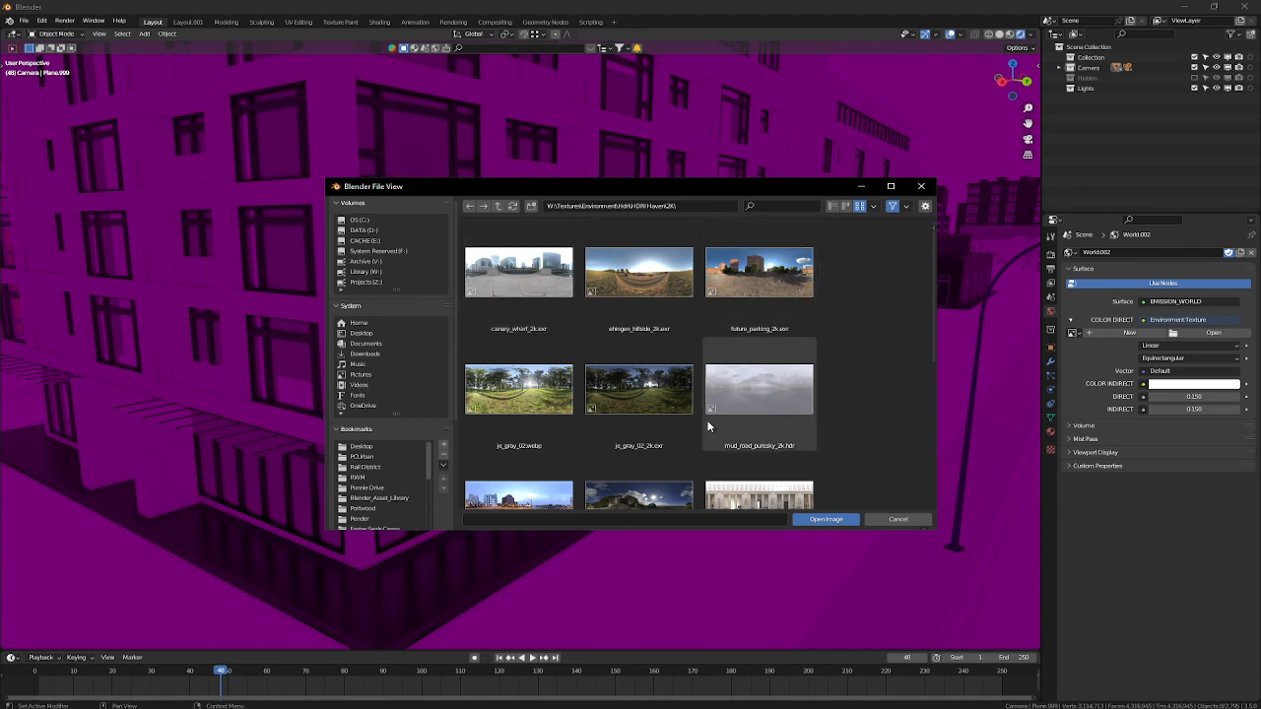
{"action": "double_click", "coordinate": [539, 287]}
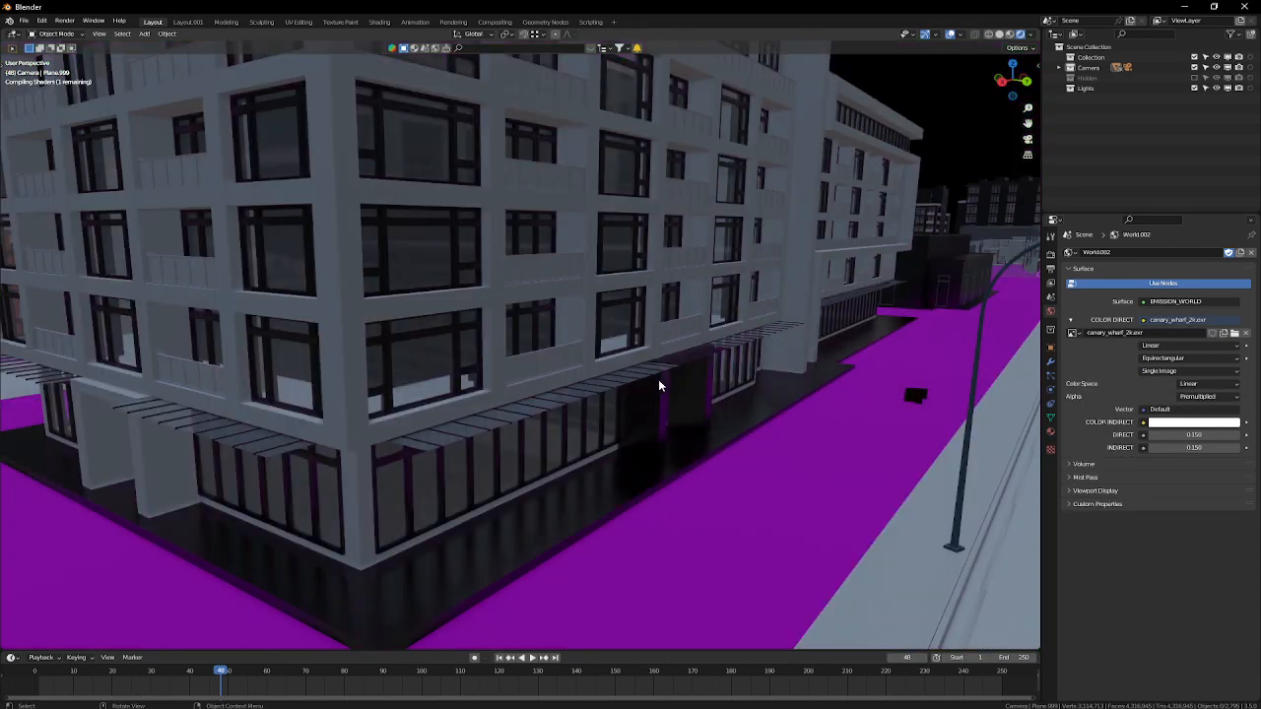
Step: Set the world's INDIRECT and DIRECT strengths to 1
{"action": "middle_click_drag", "start_coordinate": [473, 446], "coordinate": [513, 442]}
{"action": "left_click", "coordinate": [1197, 449]}
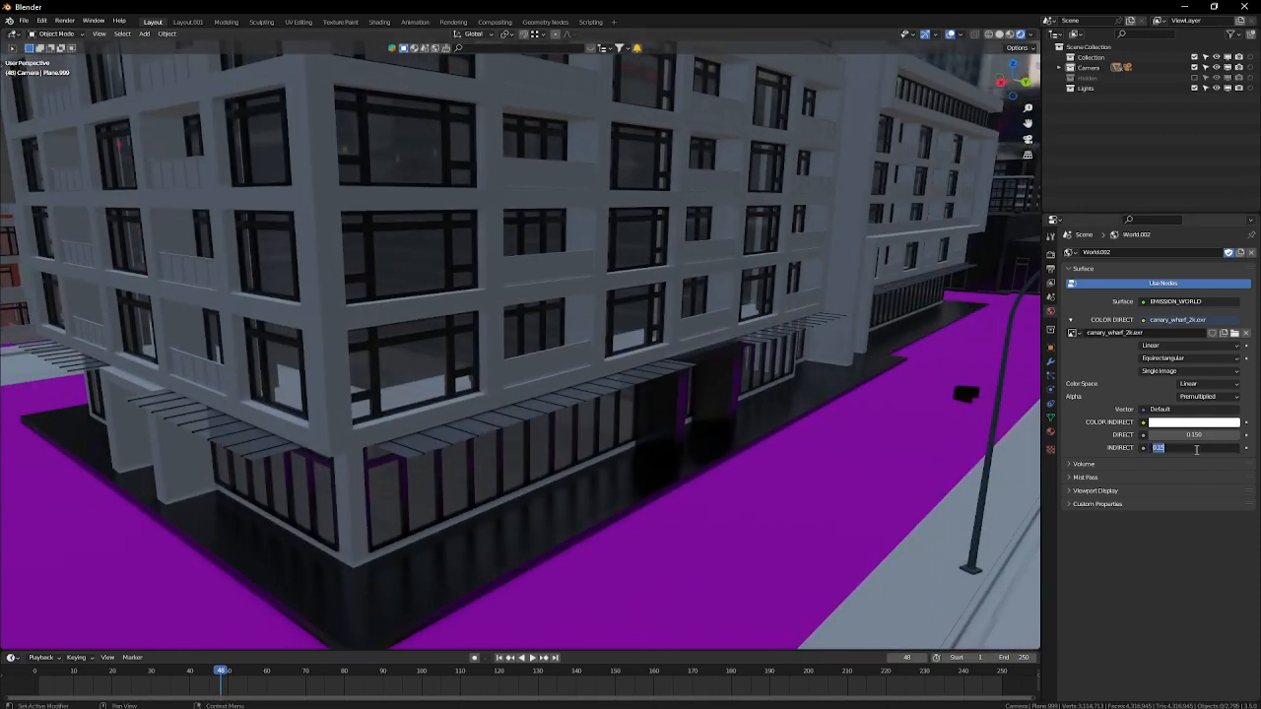
{"action": "type", "text": "1"}
{"action": "key", "text": "Return"}
{"action": "left_click", "coordinate": [1195, 435]}
{"action": "type", "text": "1"}
{"action": "key", "text": "Return"}
Step: Make the Eevee film background transparent and view the building's corner without the HDRI behind it
{"action": "mouse_move", "coordinate": [763, 388]}
{"action": "middle_mouse_down"}
{"action": "mouse_move", "coordinate": [762, 403]}
{"action": "mouse_move", "coordinate": [736, 402]}
{"action": "mouse_move", "coordinate": [805, 378]}
{"action": "mouse_move", "coordinate": [755, 402]}
{"action": "middle_mouse_up"}
{"action": "scroll", "coordinate": [739, 401], "scroll_direction": "down", "scroll_amount": 4}
{"action": "left_click", "coordinate": [1050, 256]}
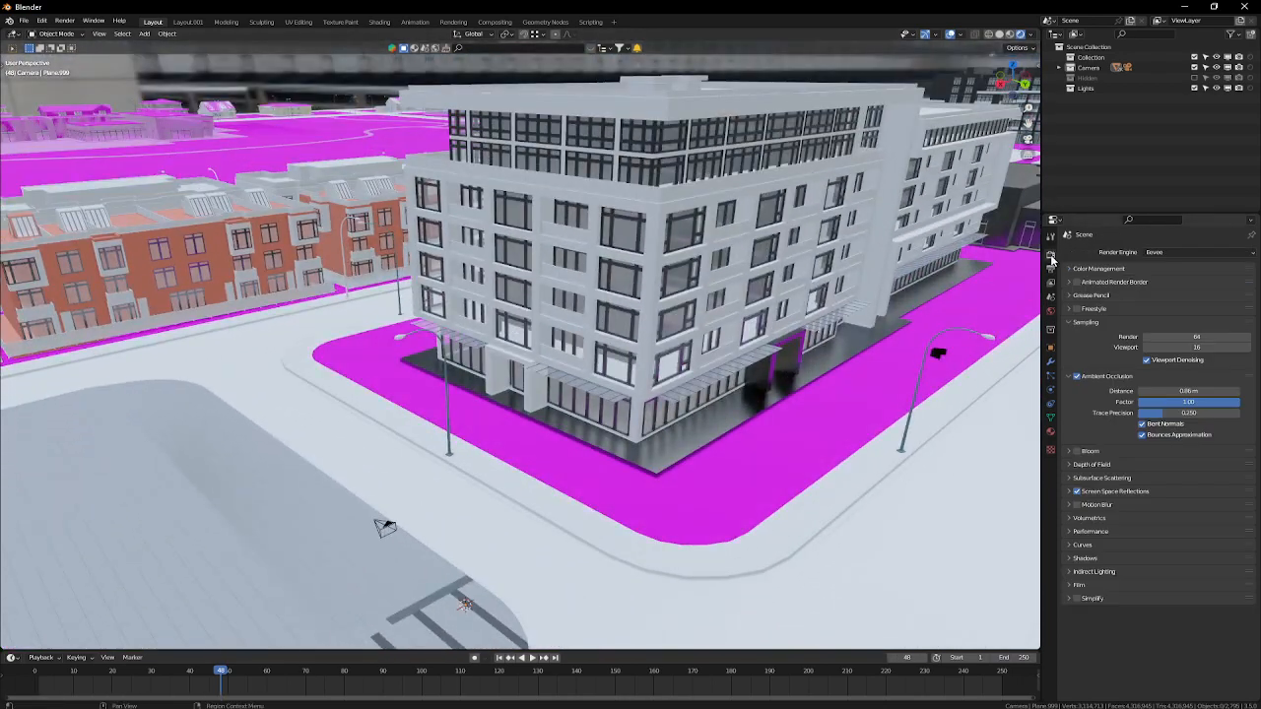
{"action": "left_click", "coordinate": [1074, 585]}
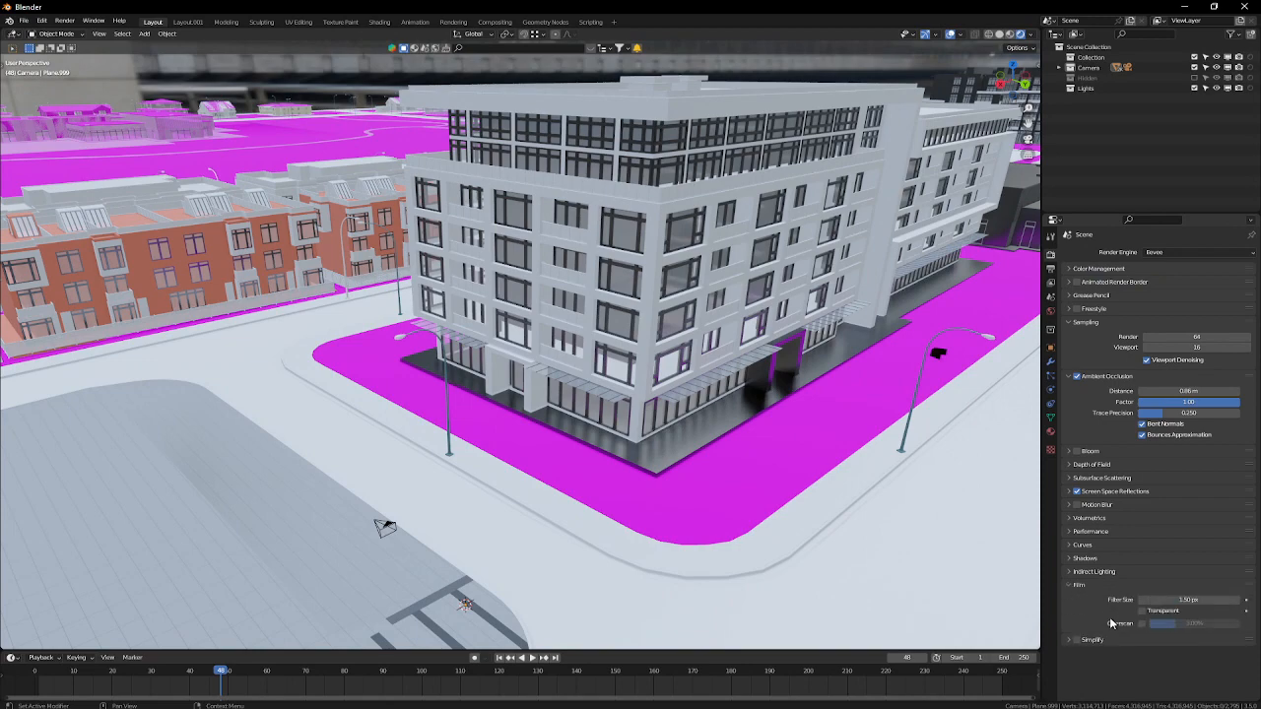
{"action": "left_click", "coordinate": [1149, 613]}
{"action": "middle_click_drag", "start_coordinate": [680, 340], "coordinate": [571, 343]}
{"action": "scroll", "coordinate": [530, 392], "scroll_direction": "up", "scroll_amount": 3}
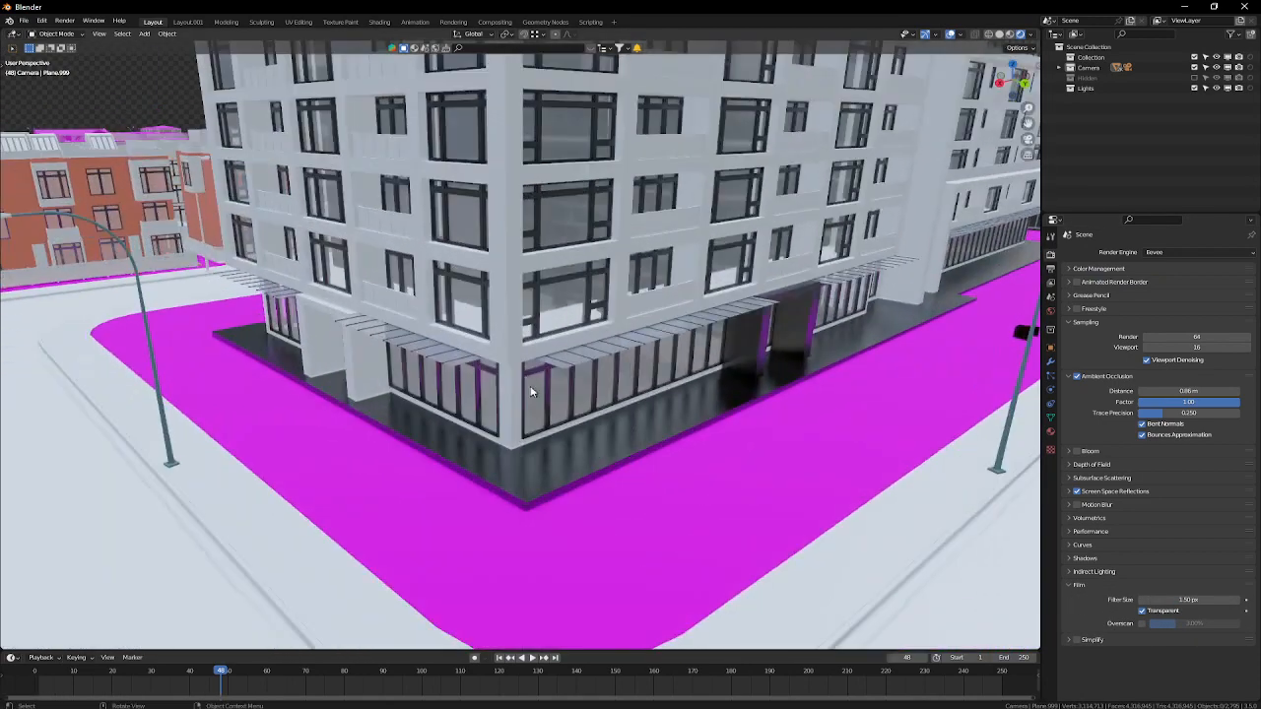
Step: Inspect the facade mesh's topology in Edit Mode, and switch the wireframe overlay on and back off
{"action": "left_click", "coordinate": [516, 364]}
{"action": "key", "text": "Tab"}
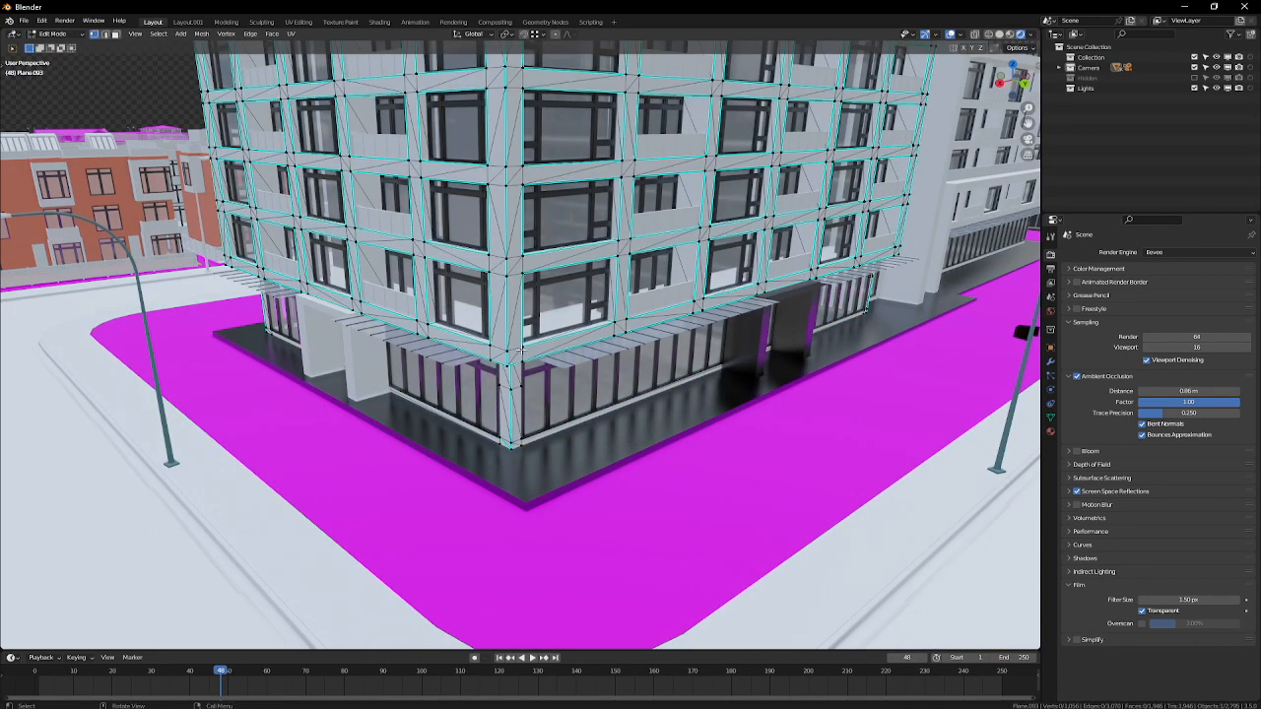
{"action": "key", "text": "Tab"}
{"action": "key", "text": "q"}
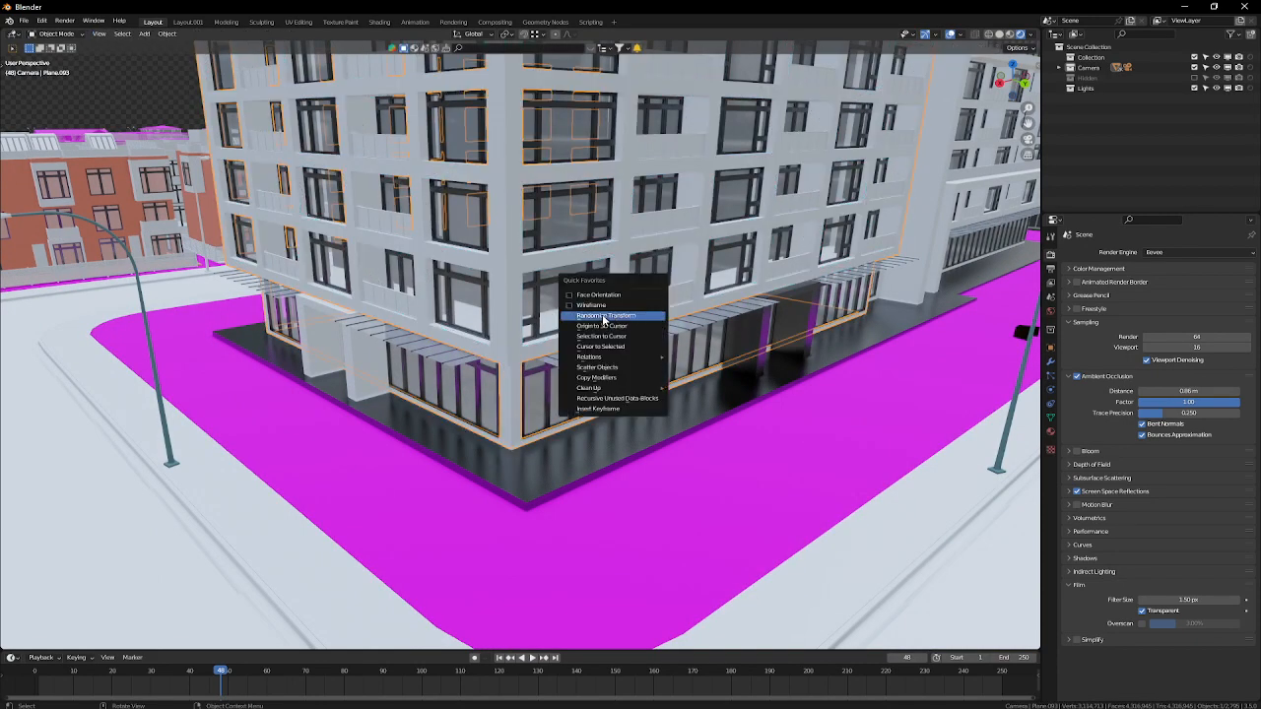
{"action": "left_click", "coordinate": [600, 306]}
{"action": "key", "text": "q"}
{"action": "left_click", "coordinate": [598, 309]}
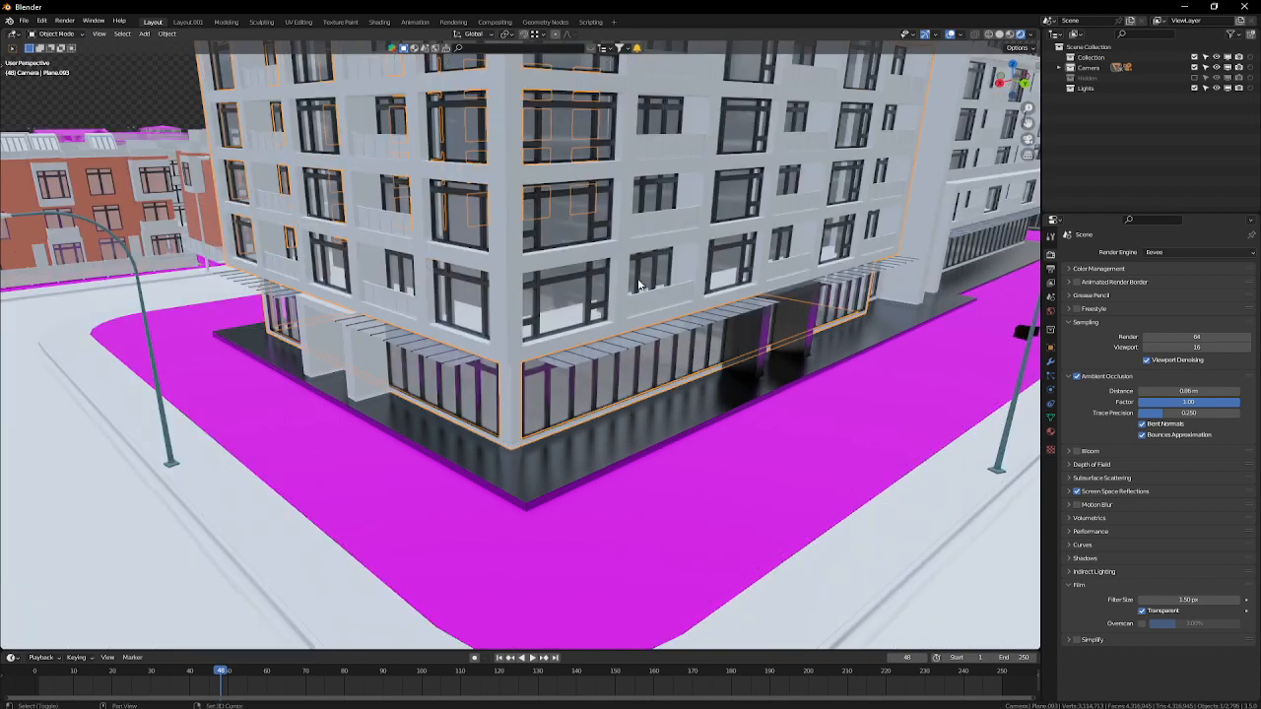
Step: Disable Bent Normals and Bounces Approximation, and raise the ambient occlusion distance to 6.96 m
{"action": "middle_click_drag", "start_coordinate": [598, 311], "coordinate": [676, 320]}
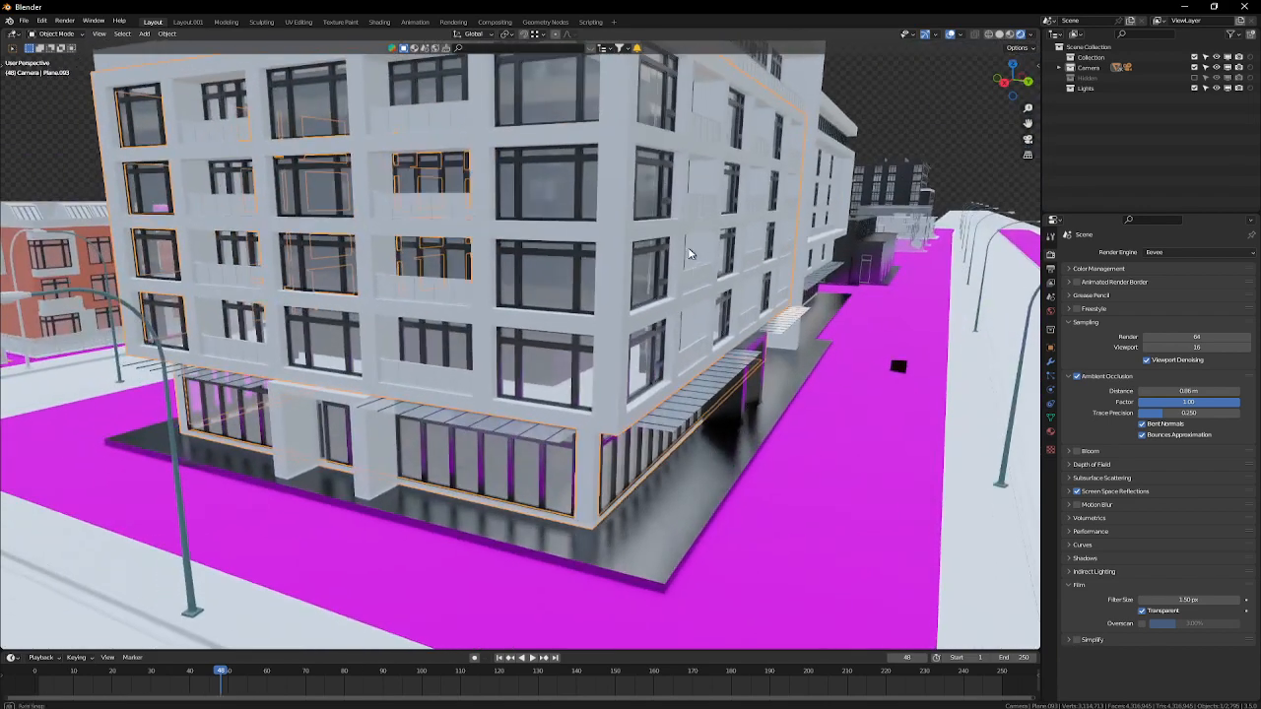
{"action": "middle_click_drag", "start_coordinate": [693, 232], "coordinate": [789, 316]}
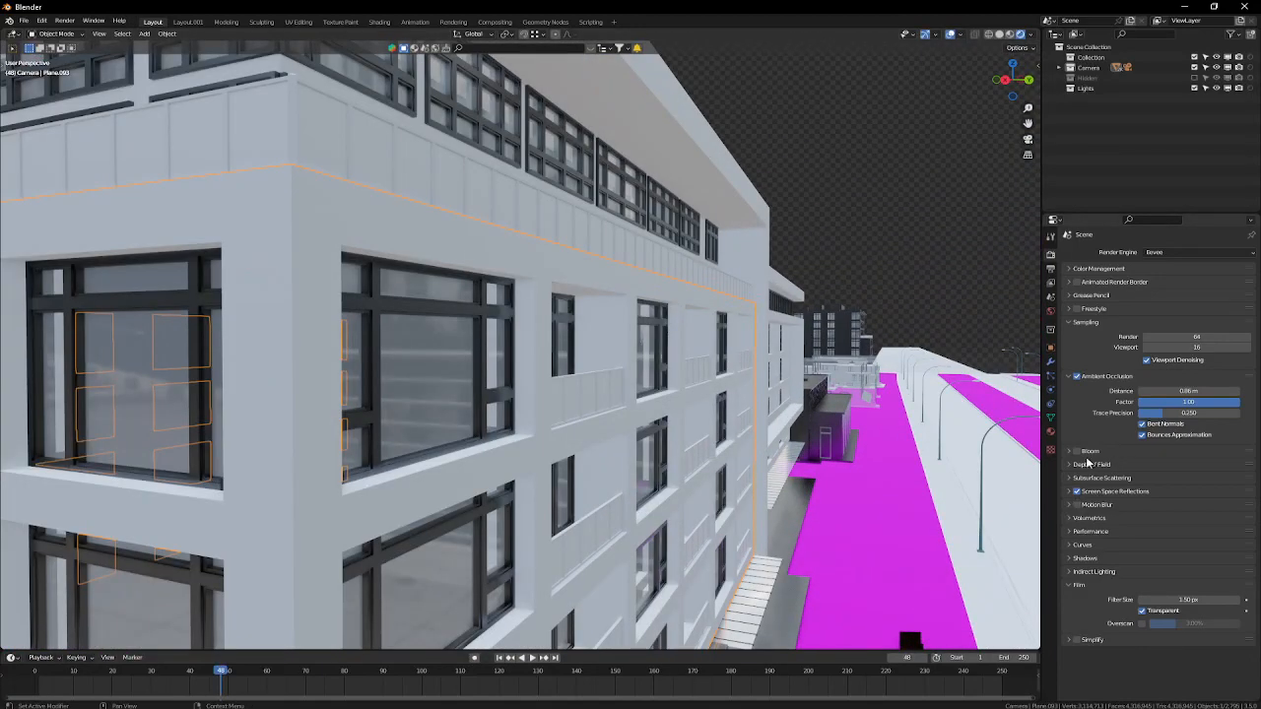
{"action": "left_click", "coordinate": [1141, 424]}
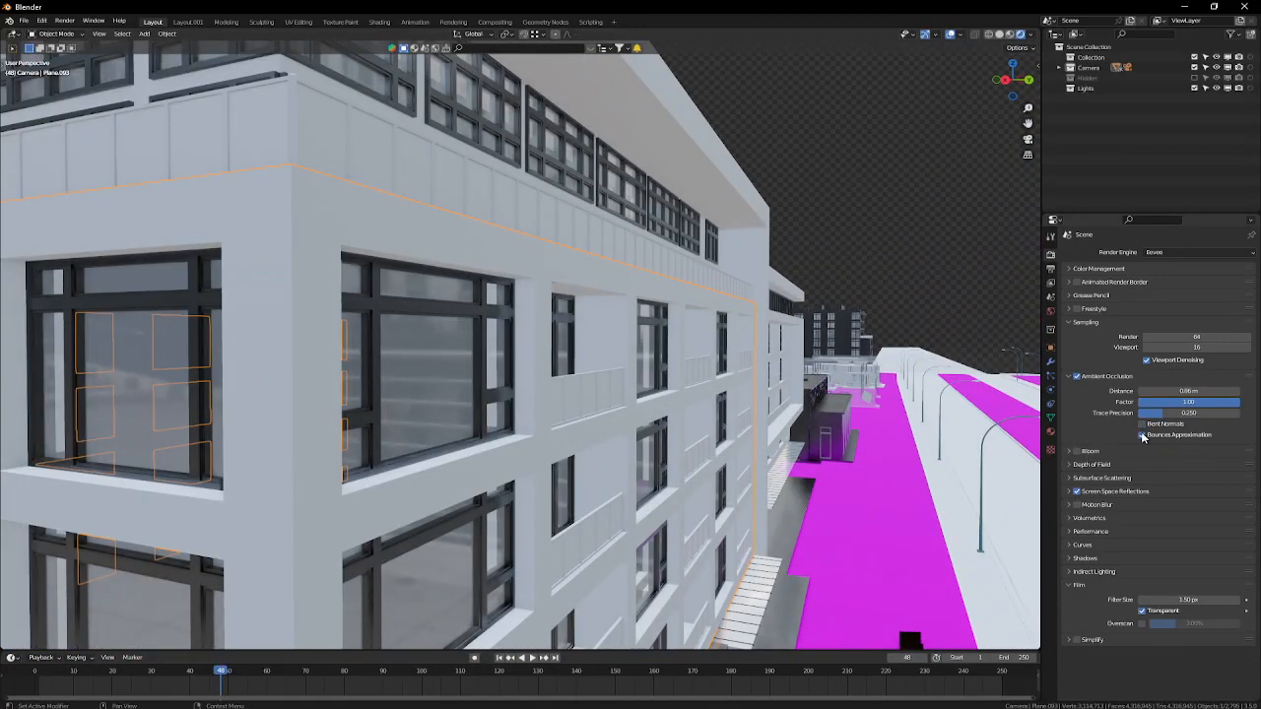
{"action": "left_click", "coordinate": [1143, 435]}
{"action": "left_click_drag", "start_coordinate": [1187, 391], "coordinate": [1222, 391]}
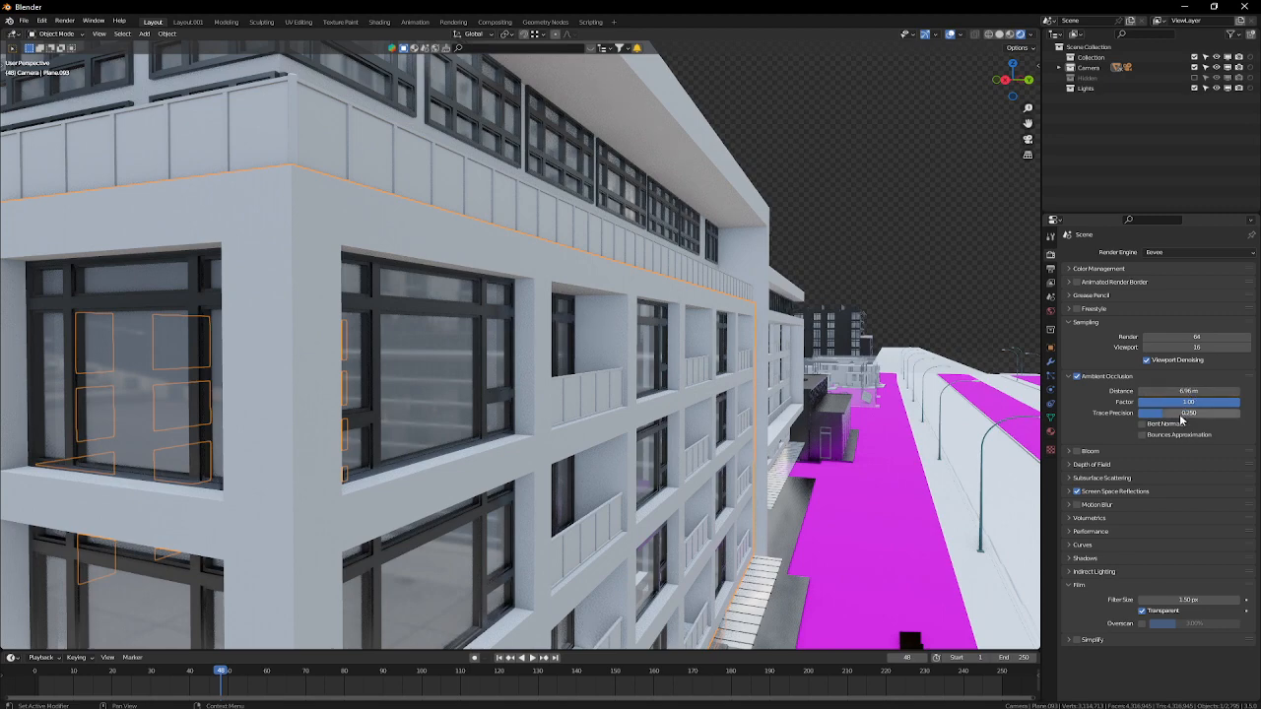
Step: Examine the Eevee rendered view with the stronger ambient occlusion, from the building's corner out to the whole neighbourhood and back
{"action": "middle_click_drag", "start_coordinate": [637, 400], "coordinate": [621, 297]}
{"action": "scroll", "coordinate": [561, 493], "scroll_direction": "down", "scroll_amount": 4}
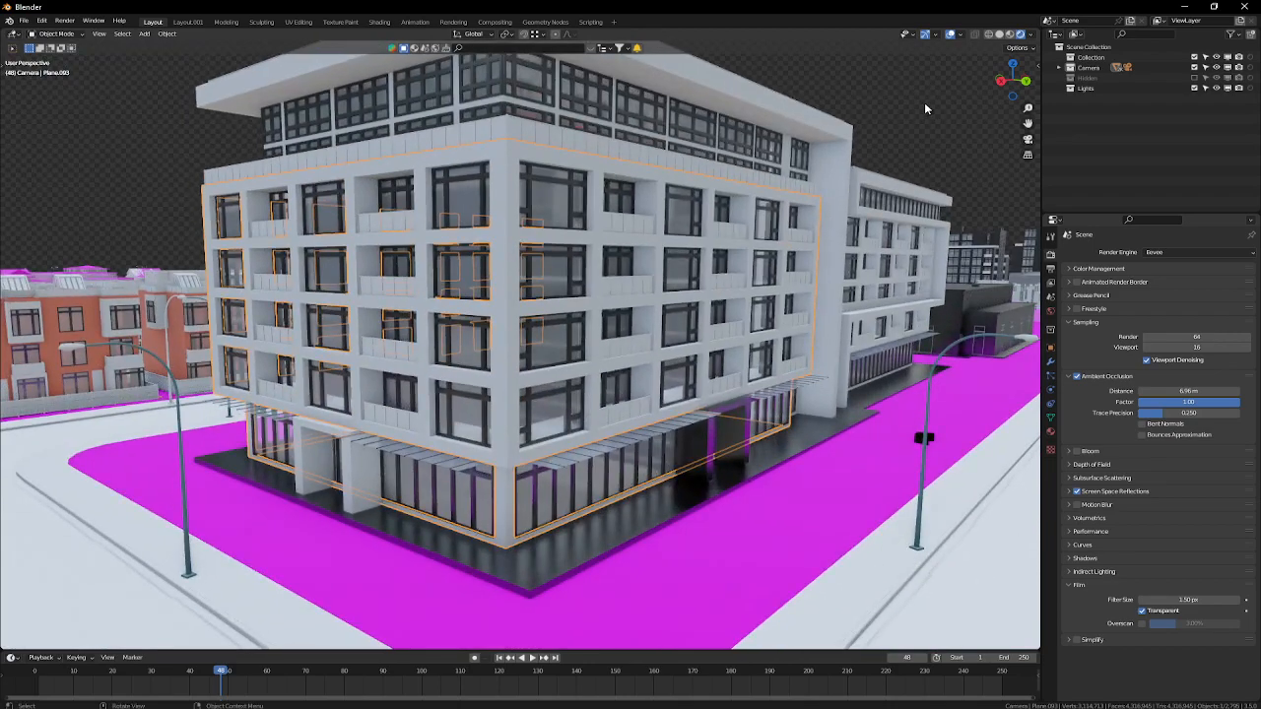
{"action": "middle_click_drag", "start_coordinate": [924, 101], "coordinate": [714, 340]}
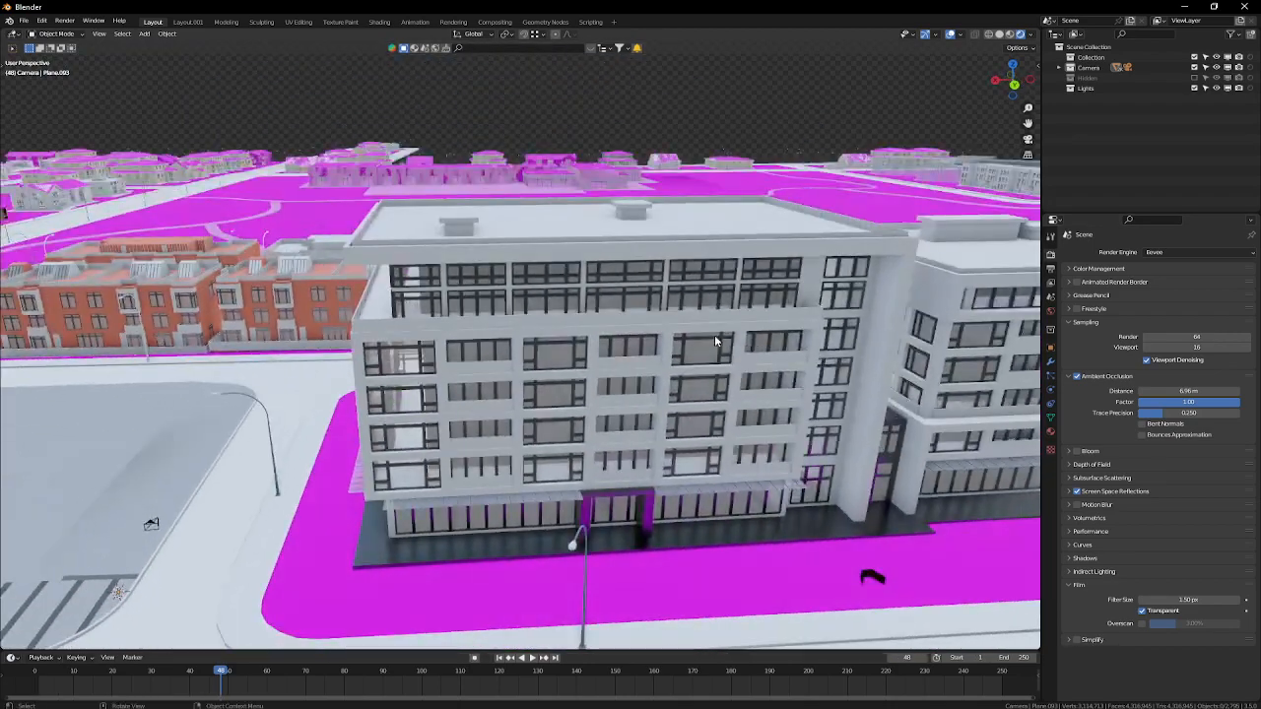
{"action": "scroll", "coordinate": [714, 340], "scroll_direction": "down", "scroll_amount": 5}
{"action": "middle_click_drag", "start_coordinate": [591, 449], "coordinate": [814, 399], "text": "shift"}
{"action": "scroll", "coordinate": [680, 370], "scroll_direction": "down", "scroll_amount": 4}
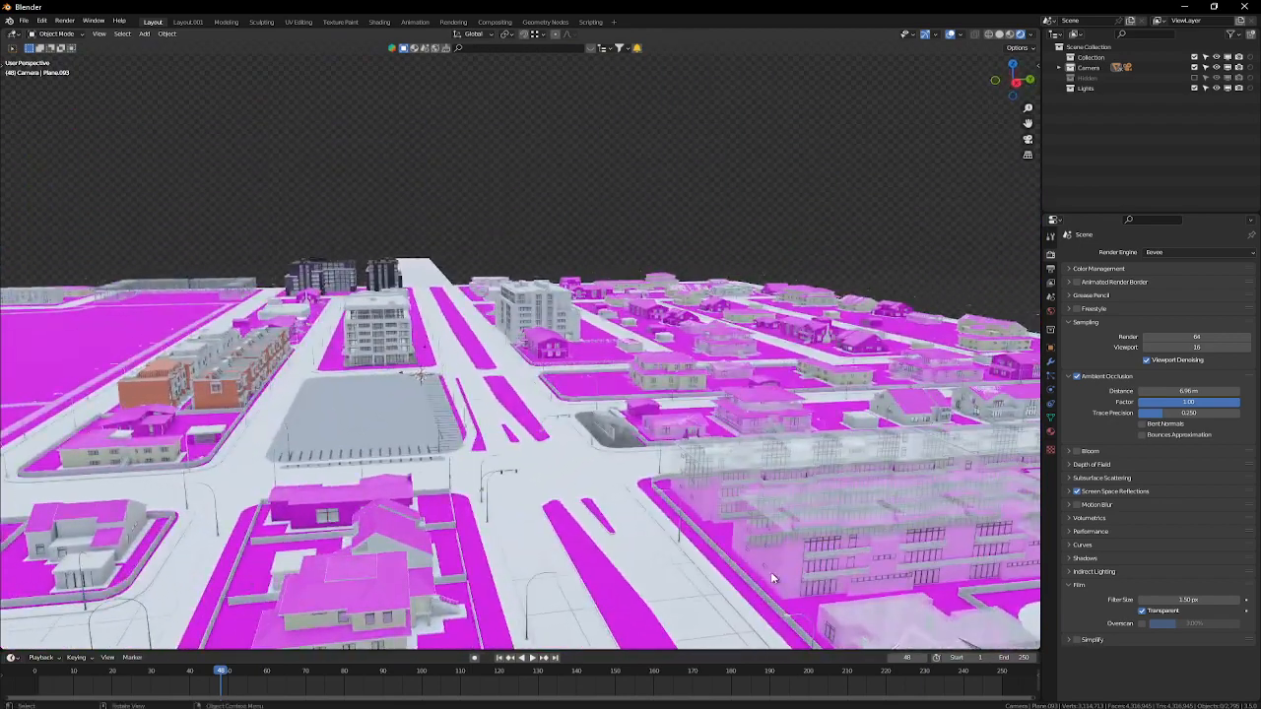
{"action": "scroll", "coordinate": [771, 578], "scroll_direction": "up", "scroll_amount": 2}
{"action": "left_click", "coordinate": [850, 482]}
{"action": "middle_click_drag", "start_coordinate": [401, 245], "coordinate": [685, 290], "text": "shift"}
{"action": "scroll", "coordinate": [458, 268], "scroll_direction": "up", "scroll_amount": 5}
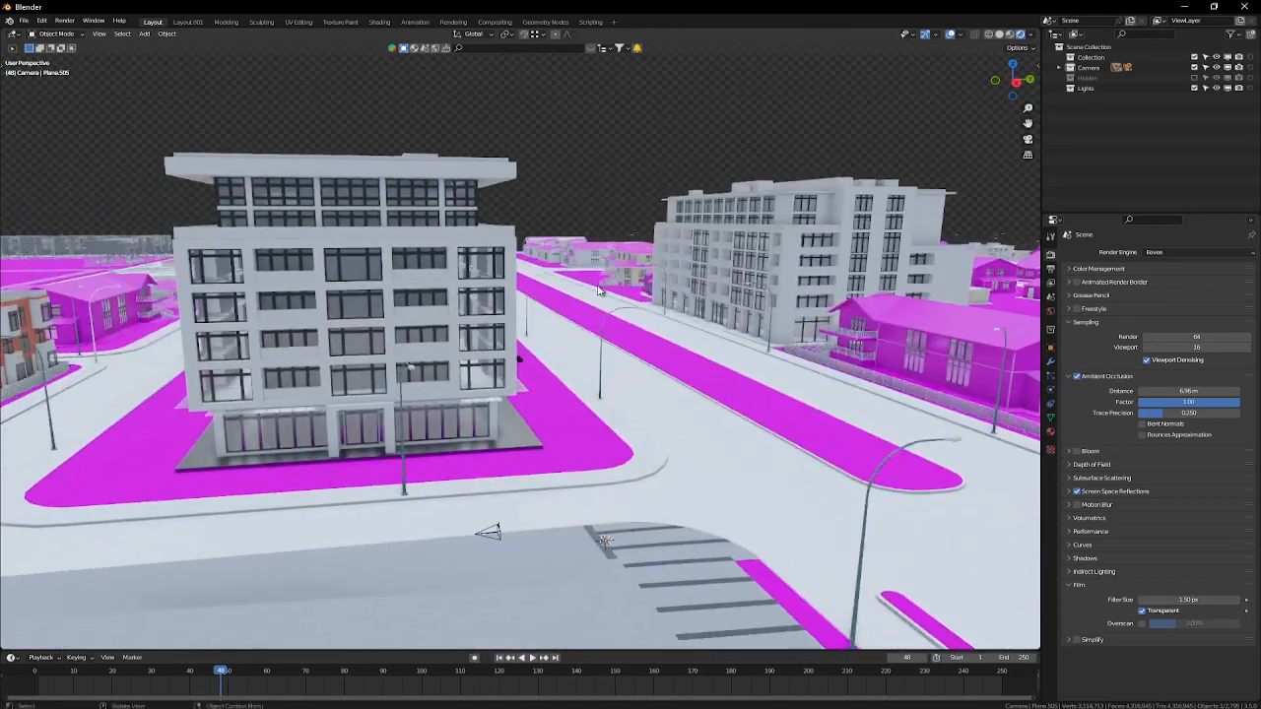
{"action": "middle_click_drag", "start_coordinate": [540, 326], "coordinate": [650, 330]}
{"action": "scroll", "coordinate": [446, 325], "scroll_direction": "up", "scroll_amount": 2}
{"action": "middle_click_drag", "start_coordinate": [446, 326], "coordinate": [409, 335]}
Step: View the building in Material Preview shading, and switch the viewport to Solid shading for comparison
{"action": "left_click", "coordinate": [1011, 38]}
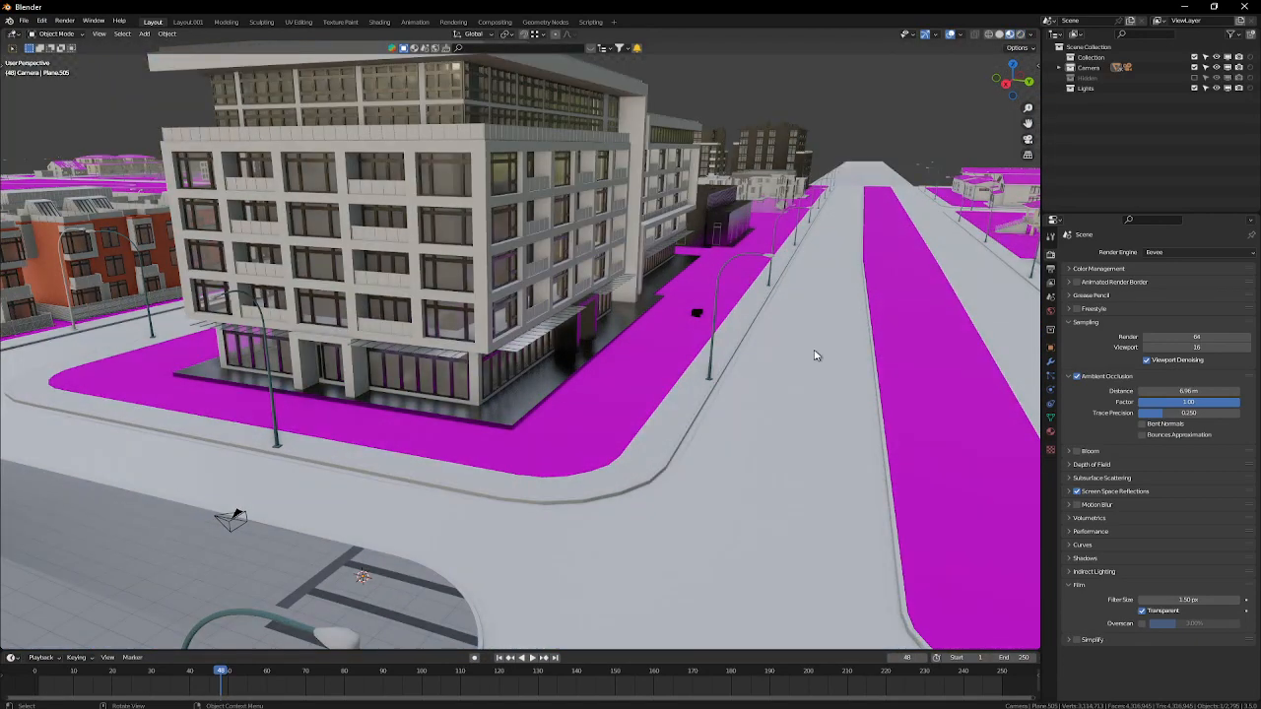
{"action": "mouse_move", "coordinate": [747, 342]}
{"action": "middle_mouse_down"}
{"action": "mouse_move", "coordinate": [710, 338]}
{"action": "mouse_move", "coordinate": [767, 344]}
{"action": "mouse_move", "coordinate": [561, 292]}
{"action": "middle_mouse_up"}
{"action": "scroll", "coordinate": [768, 341], "scroll_direction": "up", "scroll_amount": 4}
{"action": "scroll", "coordinate": [560, 292], "scroll_direction": "up", "scroll_amount": 2}
{"action": "left_click", "coordinate": [998, 38]}
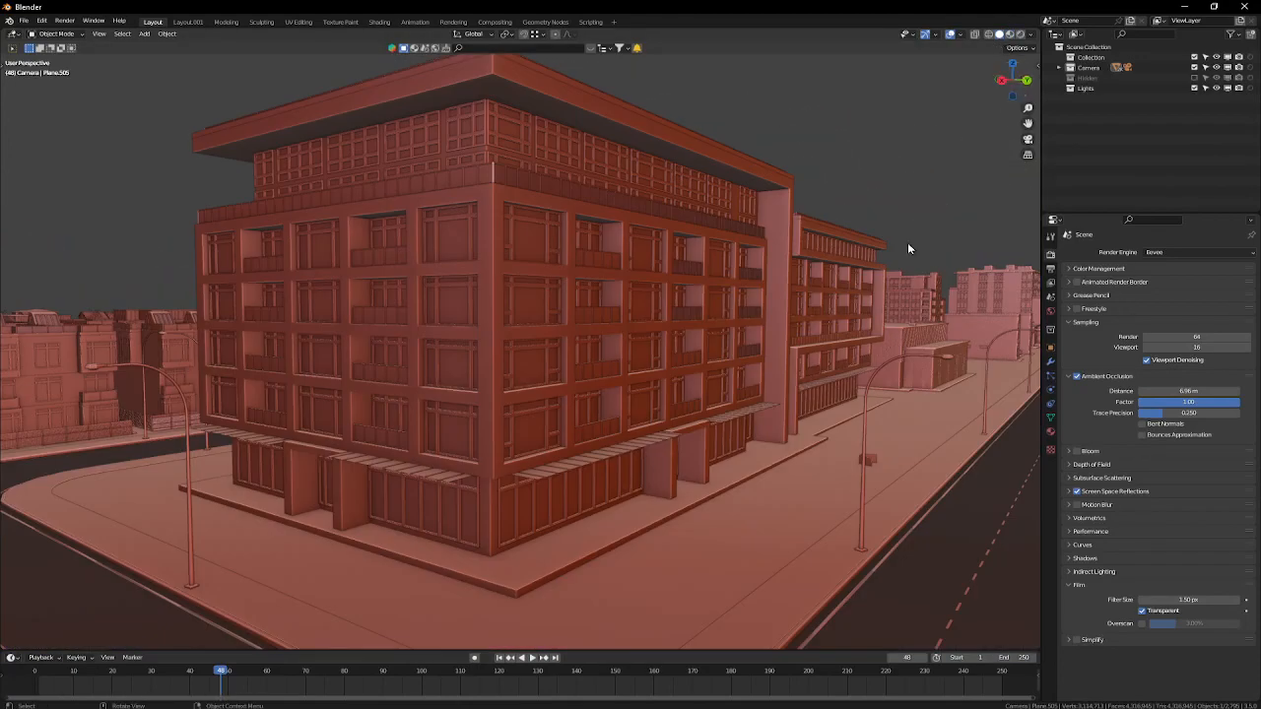
{"action": "middle_click_drag", "start_coordinate": [904, 246], "coordinate": [698, 381]}
Step: Try the Material colour and Studio lighting options, return to Single colour and MatCap lighting, and choose the light grey matcap
{"action": "left_click", "coordinate": [1031, 35]}
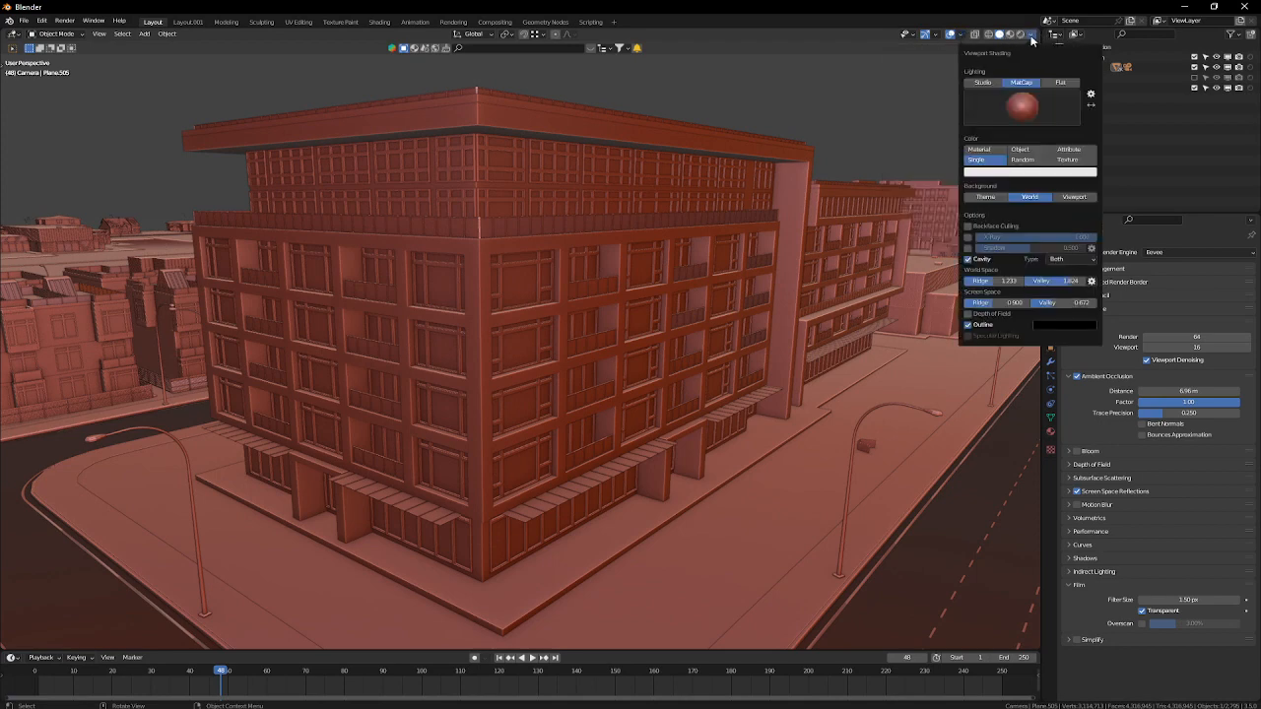
{"action": "left_click", "coordinate": [1032, 36]}
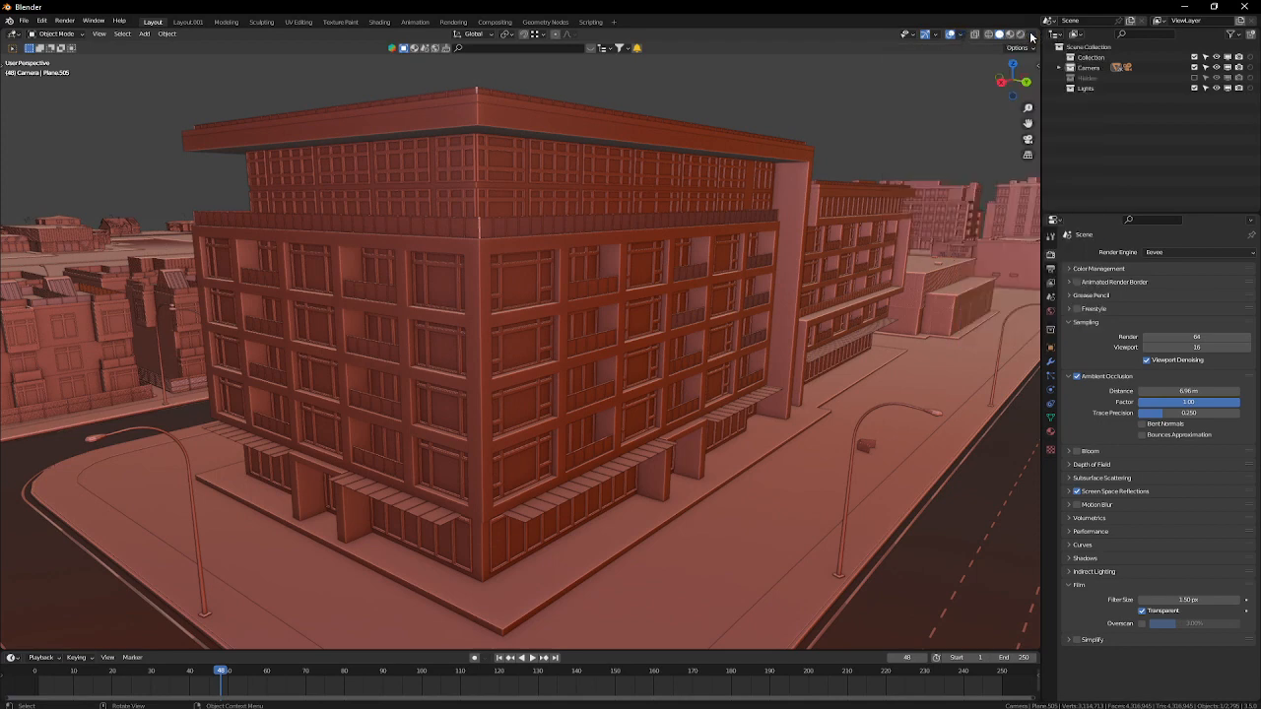
{"action": "left_click", "coordinate": [1032, 37]}
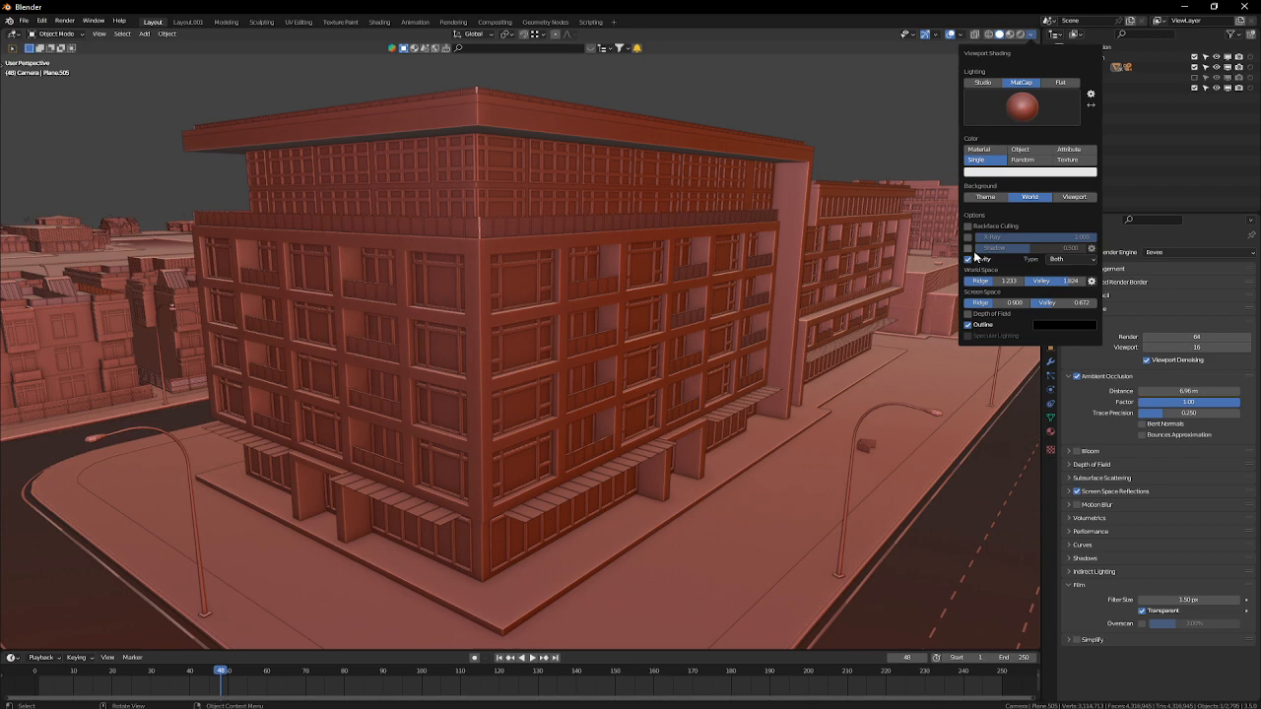
{"action": "left_click", "coordinate": [985, 149]}
{"action": "left_click", "coordinate": [1001, 160]}
{"action": "left_click", "coordinate": [986, 82]}
{"action": "left_click", "coordinate": [1021, 82]}
{"action": "left_click", "coordinate": [968, 120]}
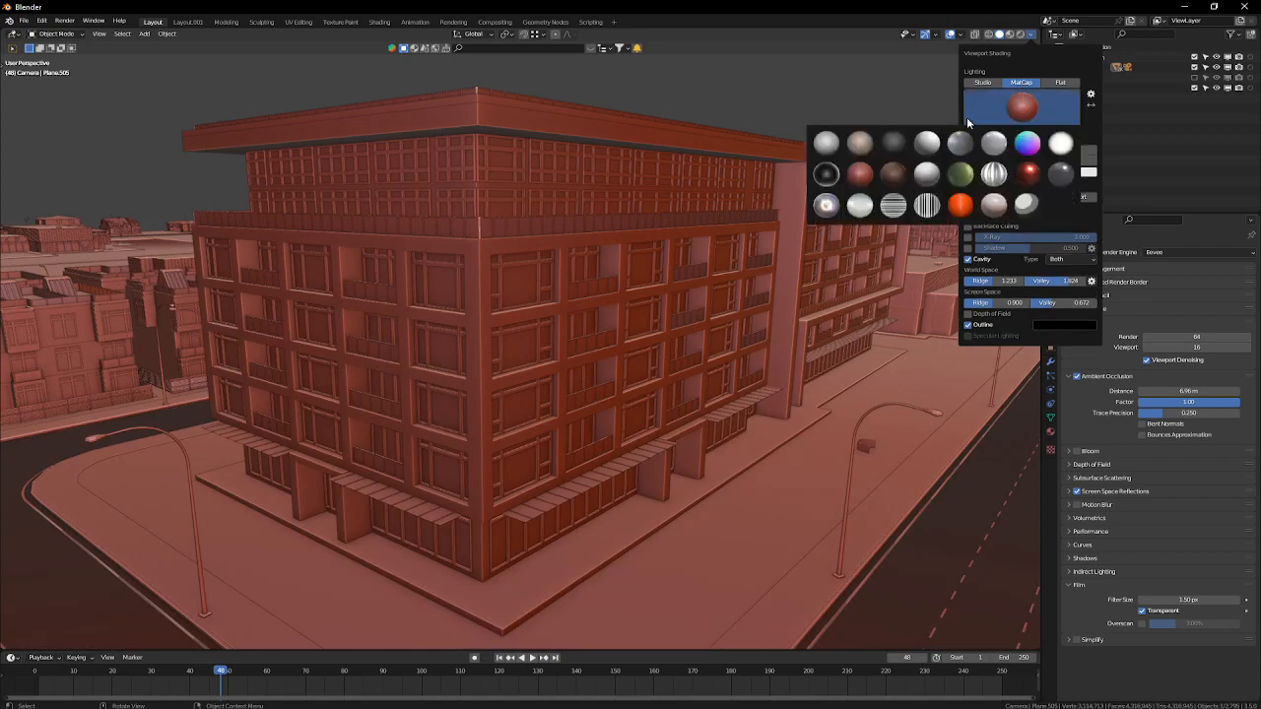
{"action": "left_click", "coordinate": [817, 152]}
{"action": "middle_click_drag", "start_coordinate": [573, 411], "coordinate": [621, 421], "text": "shift"}
{"action": "middle_click_drag", "start_coordinate": [587, 397], "coordinate": [626, 367]}
Step: Compare the building briefly in Material Preview, return to Solid shading, and apply the pearly matcap with a bright central highlight
{"action": "left_click", "coordinate": [1011, 34]}
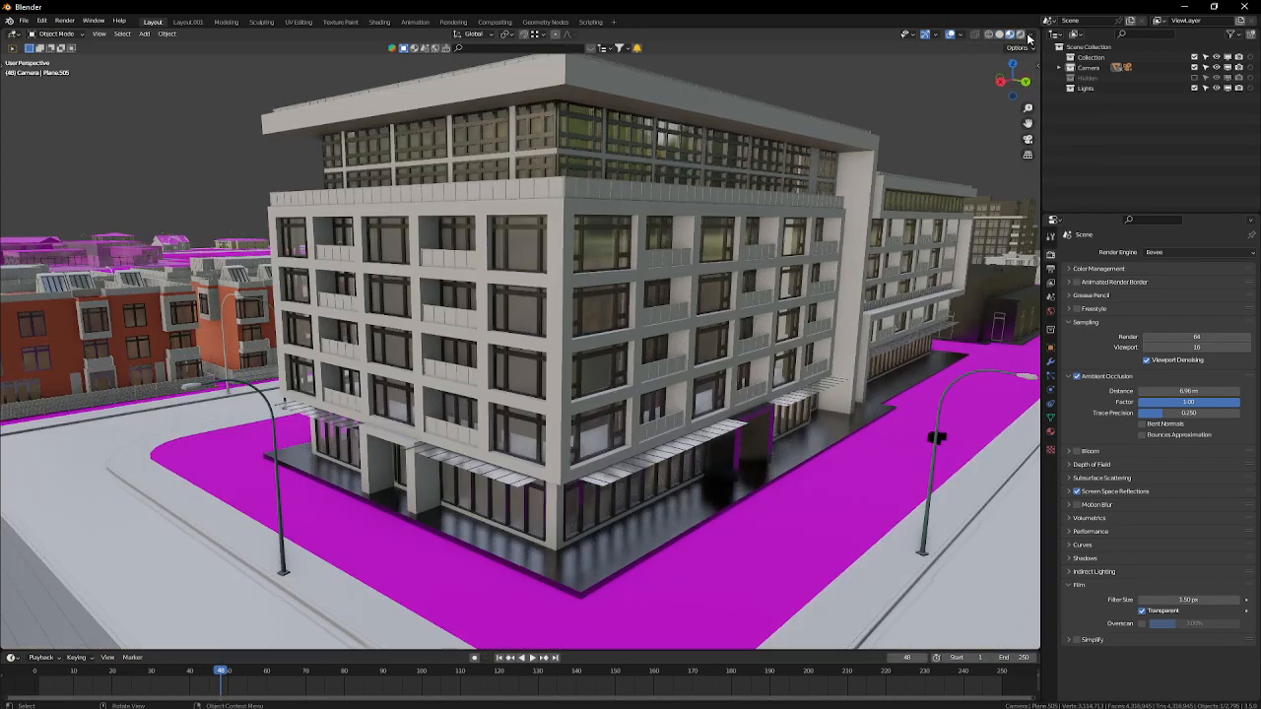
{"action": "left_click", "coordinate": [1000, 35]}
{"action": "left_click", "coordinate": [1032, 34]}
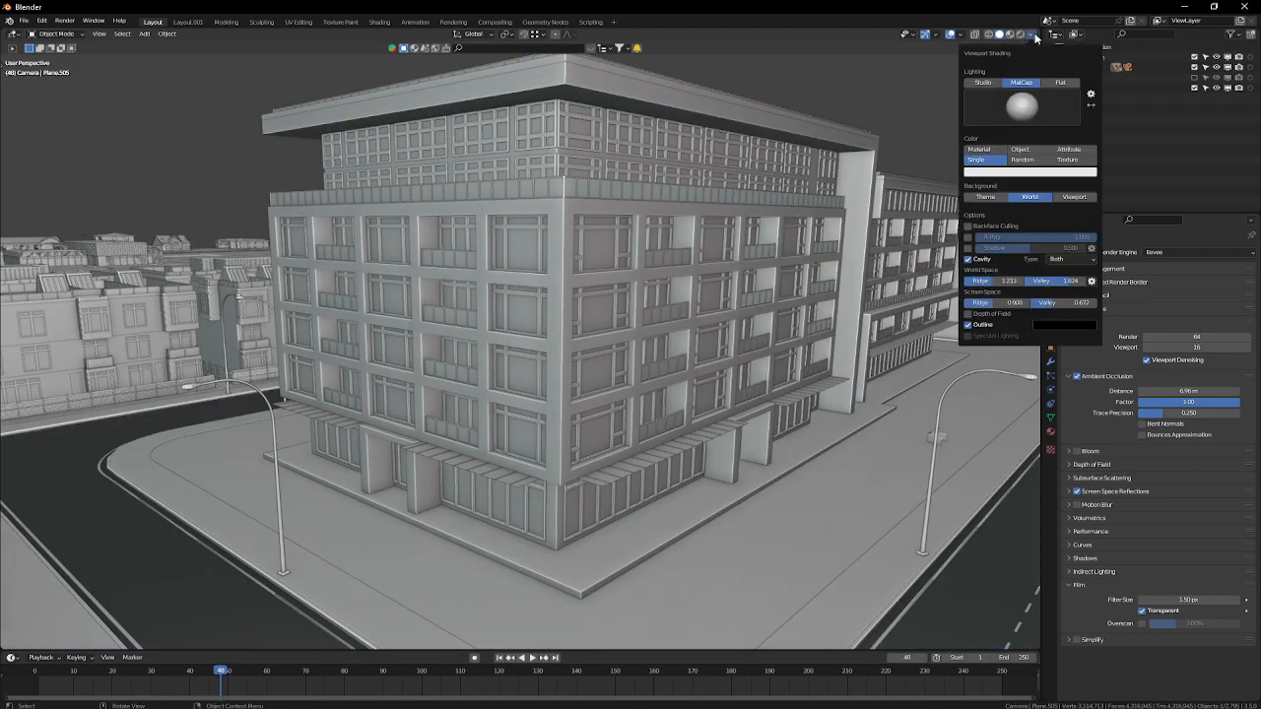
{"action": "left_click", "coordinate": [1025, 114]}
{"action": "left_click", "coordinate": [812, 212]}
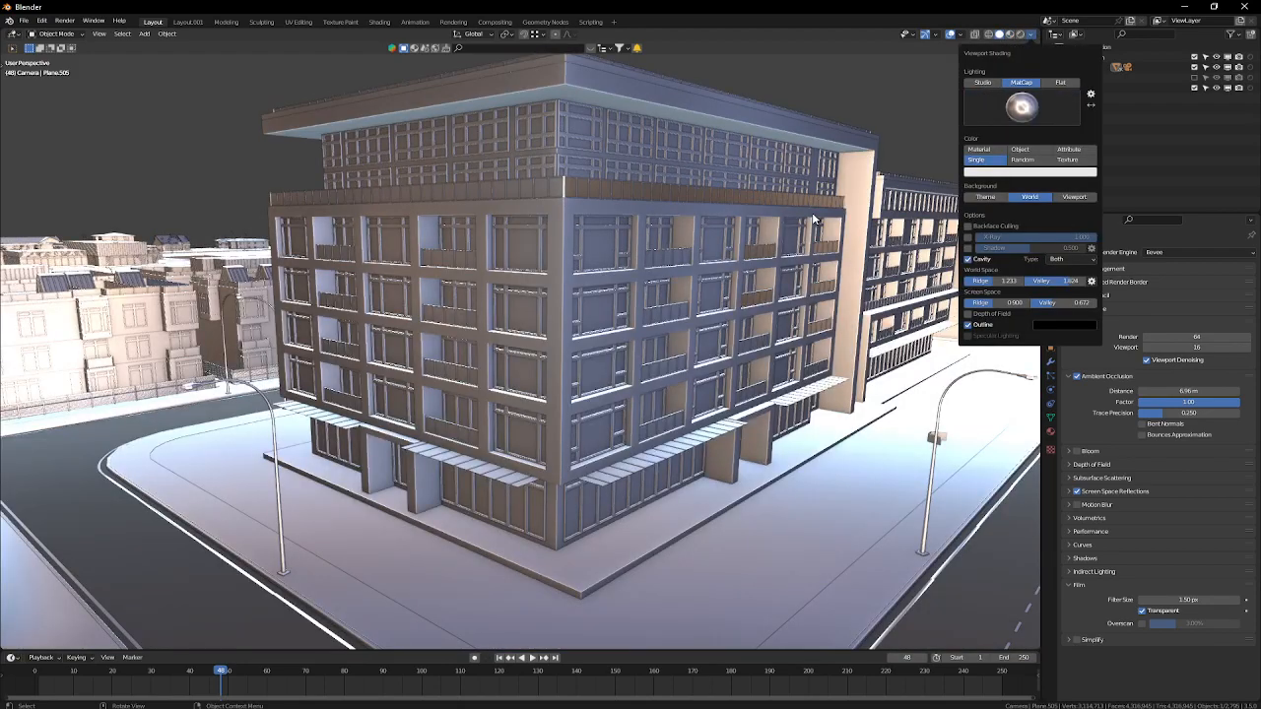
{"action": "mouse_move", "coordinate": [672, 447]}
{"action": "middle_mouse_down"}
{"action": "mouse_move", "coordinate": [696, 456]}
{"action": "mouse_move", "coordinate": [625, 477]}
{"action": "mouse_move", "coordinate": [530, 427]}
{"action": "mouse_move", "coordinate": [667, 470]}
{"action": "mouse_move", "coordinate": [703, 437]}
{"action": "middle_mouse_up"}
Step: Change the matcap to the glossy dark red sphere and view the building around its corner
{"action": "left_click", "coordinate": [1032, 35]}
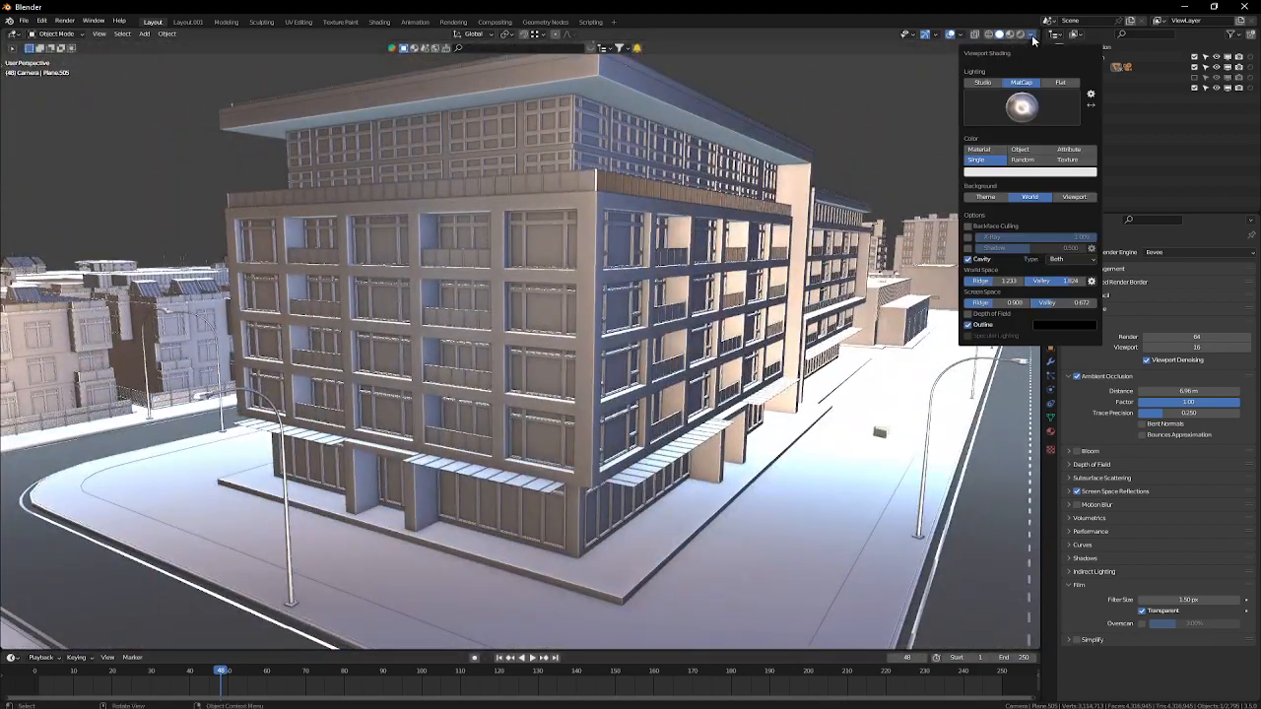
{"action": "left_click", "coordinate": [1021, 109]}
{"action": "left_click", "coordinate": [1028, 176]}
{"action": "middle_click_drag", "start_coordinate": [883, 338], "coordinate": [770, 328]}
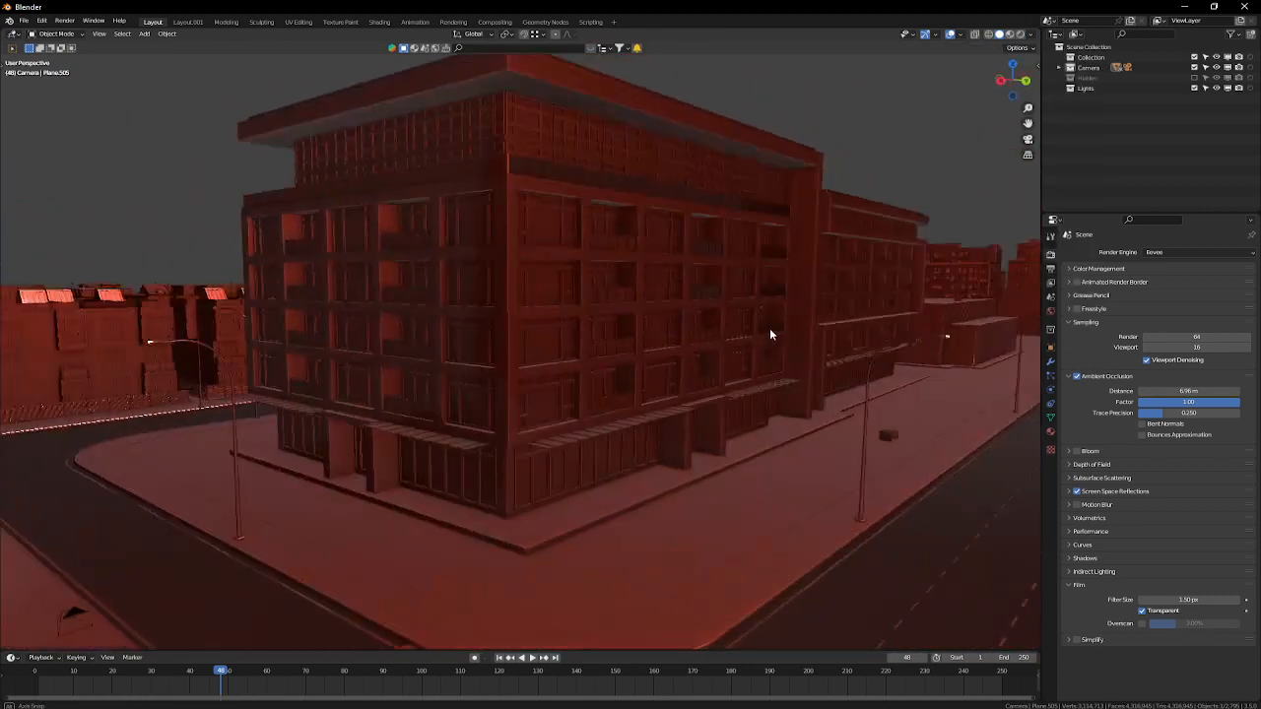
Step: Change the matcap to the black-and-white vertical stripes and look at the building from another angle
{"action": "left_click", "coordinate": [1031, 36]}
{"action": "left_click", "coordinate": [1019, 110]}
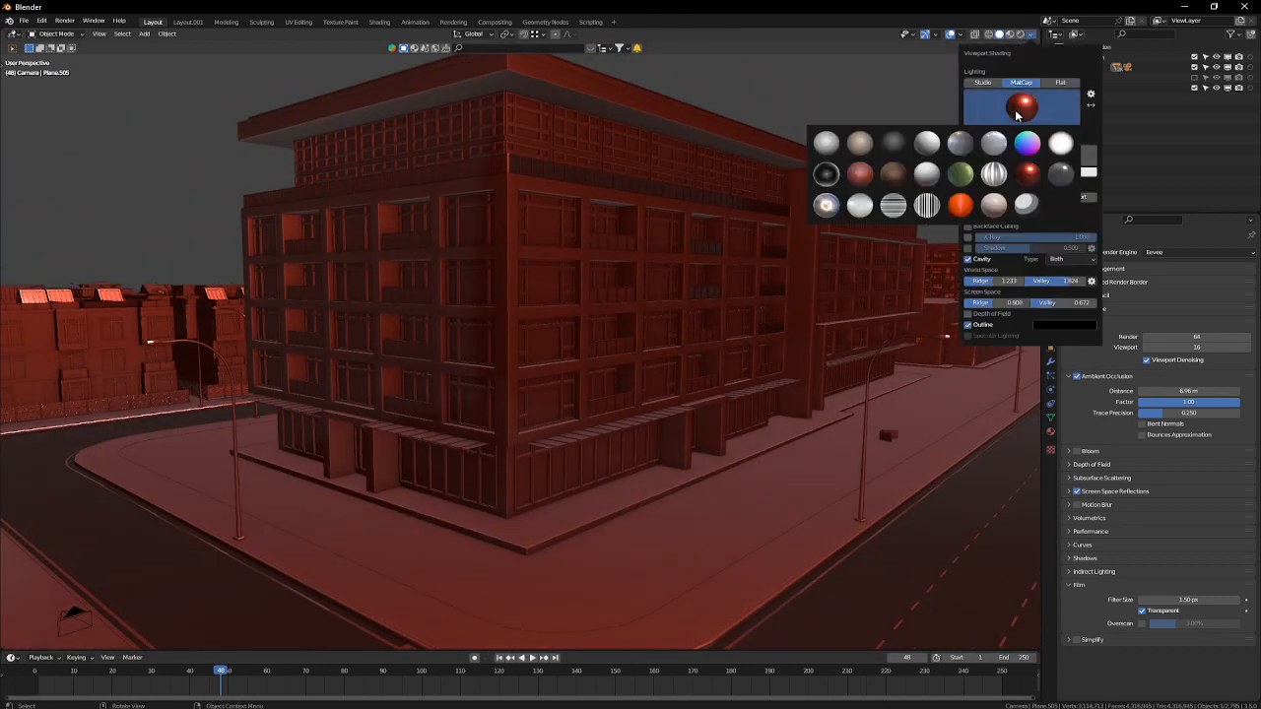
{"action": "left_click", "coordinate": [926, 205]}
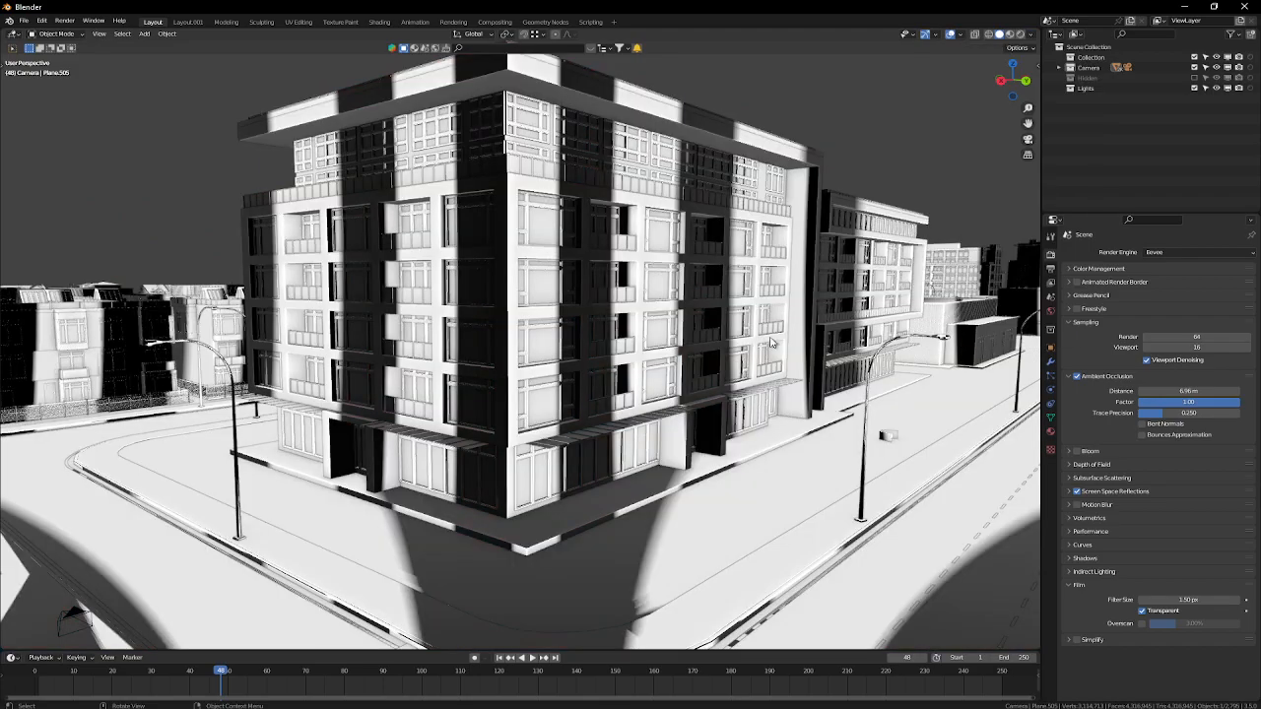
{"action": "mouse_move", "coordinate": [927, 212]}
{"action": "middle_mouse_down"}
{"action": "mouse_move", "coordinate": [976, 379]}
{"action": "mouse_move", "coordinate": [979, 316]}
{"action": "middle_mouse_up"}
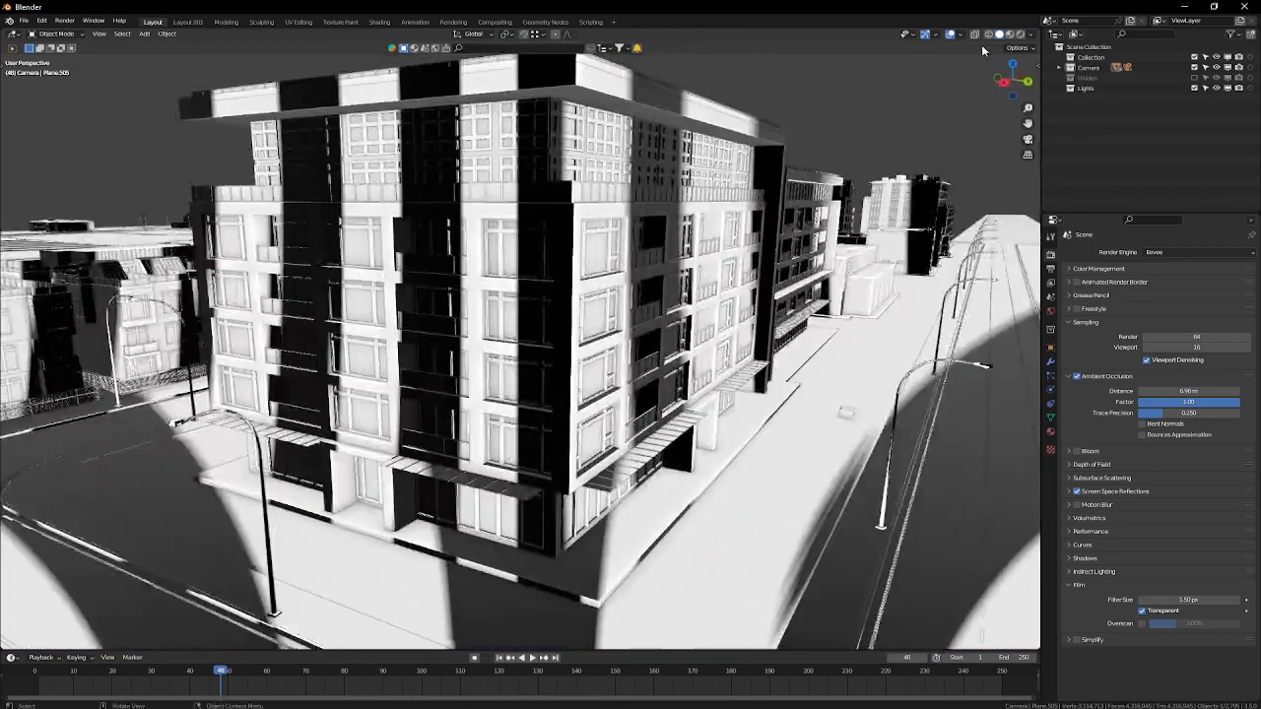
Step: Change the matcap to the metallic sphere with soft vertical reflections
{"action": "left_click", "coordinate": [1030, 35]}
{"action": "left_click", "coordinate": [1019, 113]}
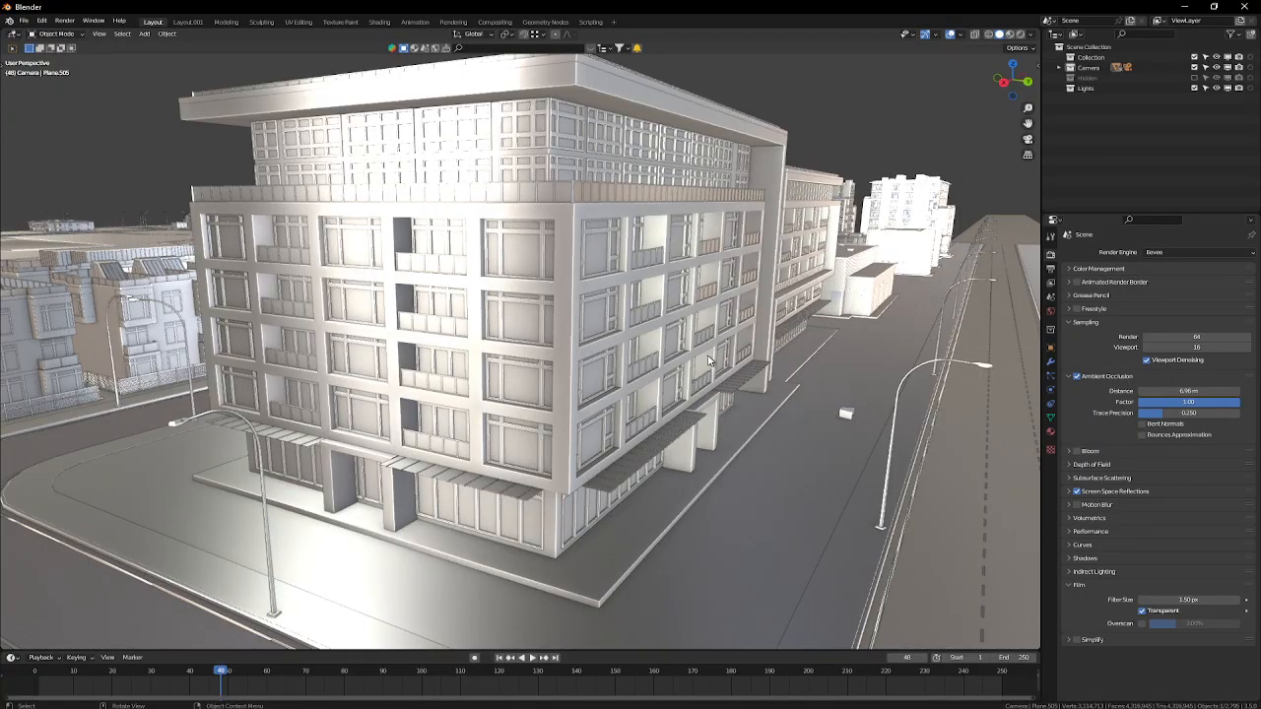
{"action": "middle_click_drag", "start_coordinate": [711, 361], "coordinate": [657, 361]}
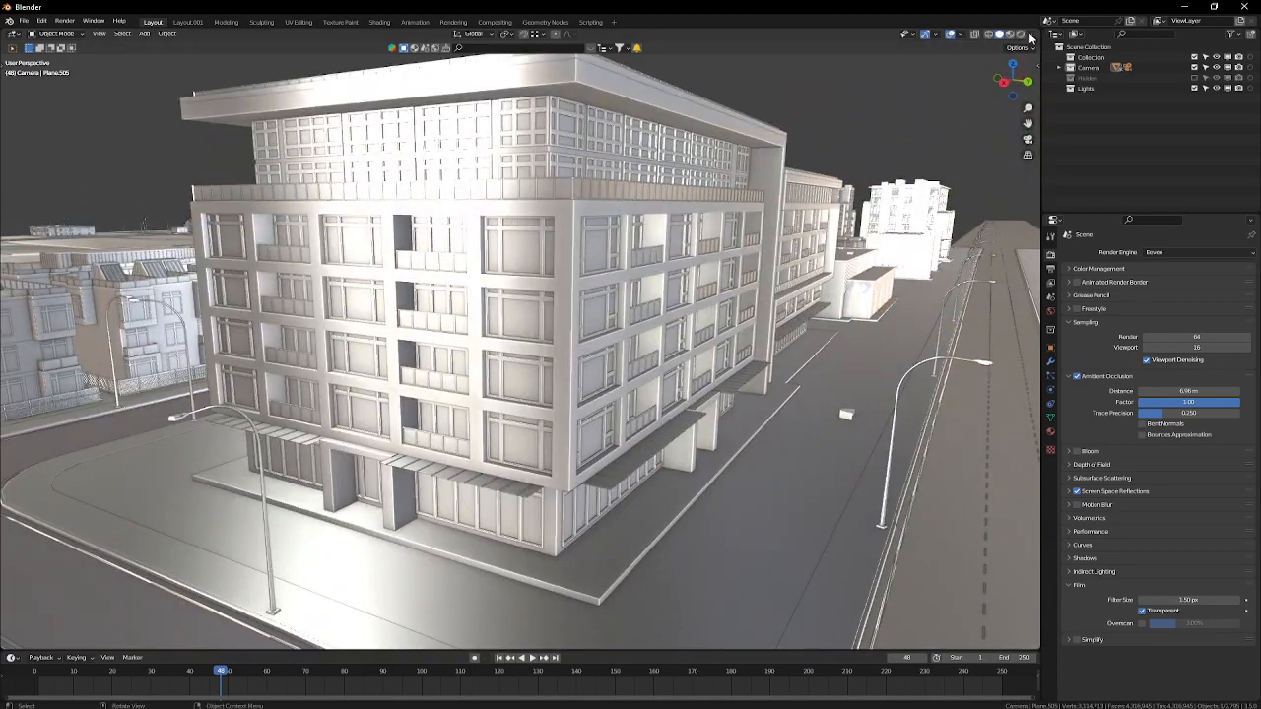
Step: Change the matcap to the black sphere with a light rim and view the building around its corner
{"action": "left_click", "coordinate": [1031, 35]}
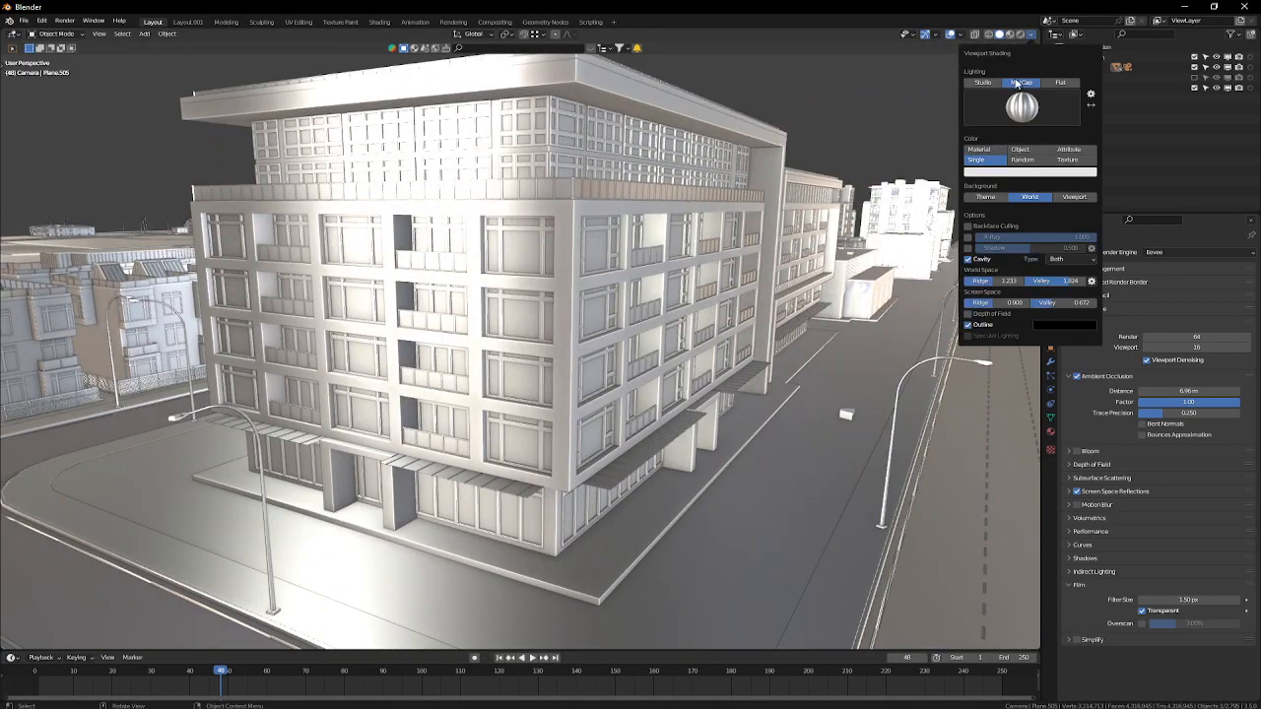
{"action": "left_click", "coordinate": [1022, 106]}
{"action": "left_click", "coordinate": [828, 175]}
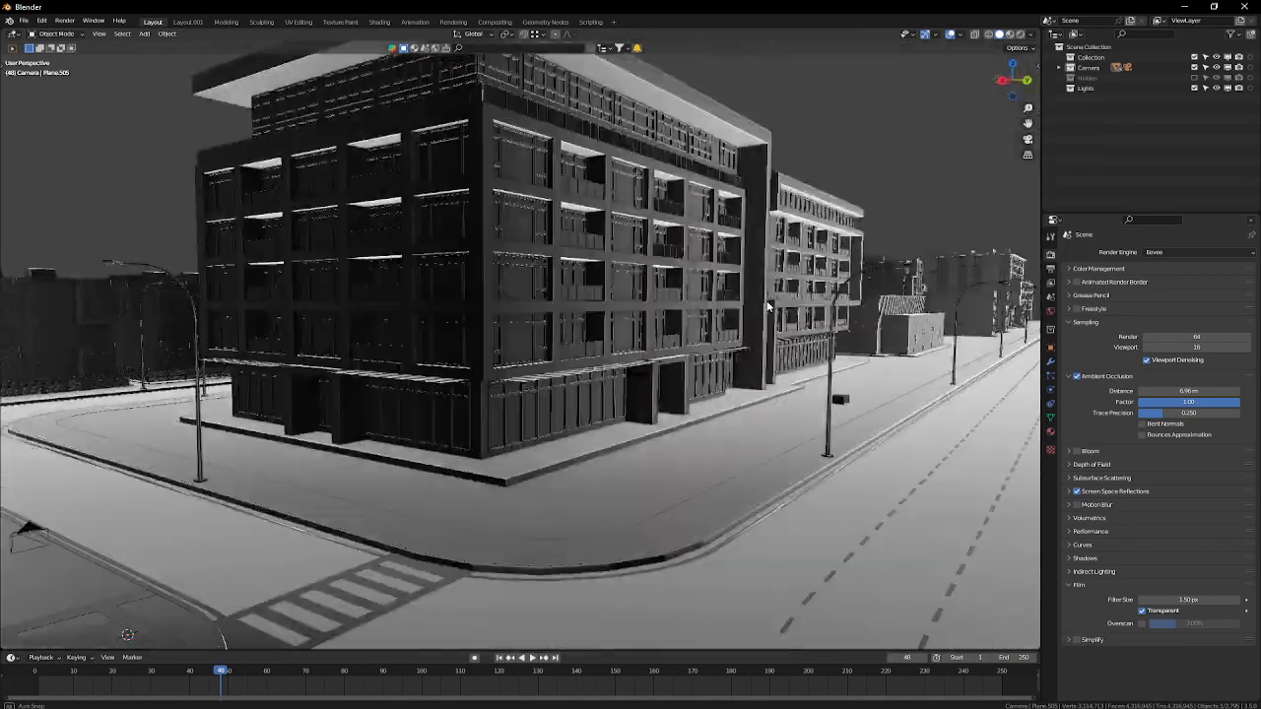
{"action": "middle_click_drag", "start_coordinate": [769, 308], "coordinate": [788, 256]}
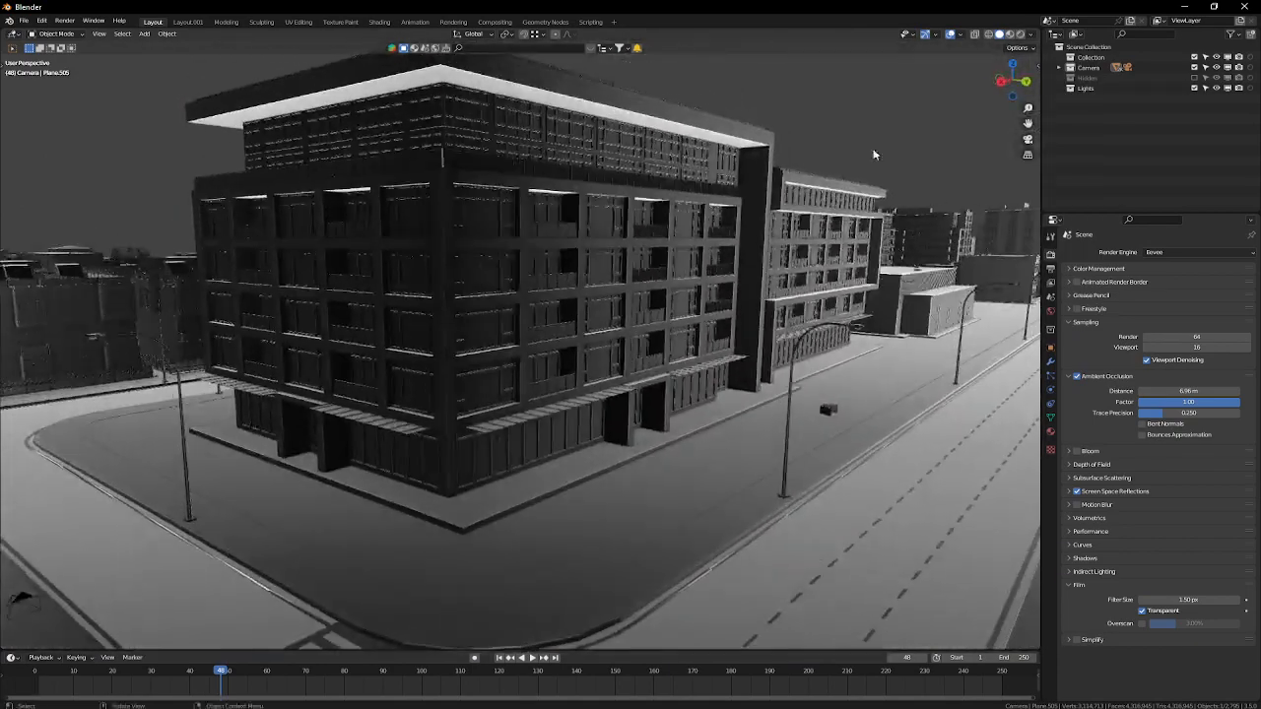
Step: Try the bright white sphere matcap on the building, followed by the glossy light grey sphere with highlights
{"action": "left_click", "coordinate": [1032, 35]}
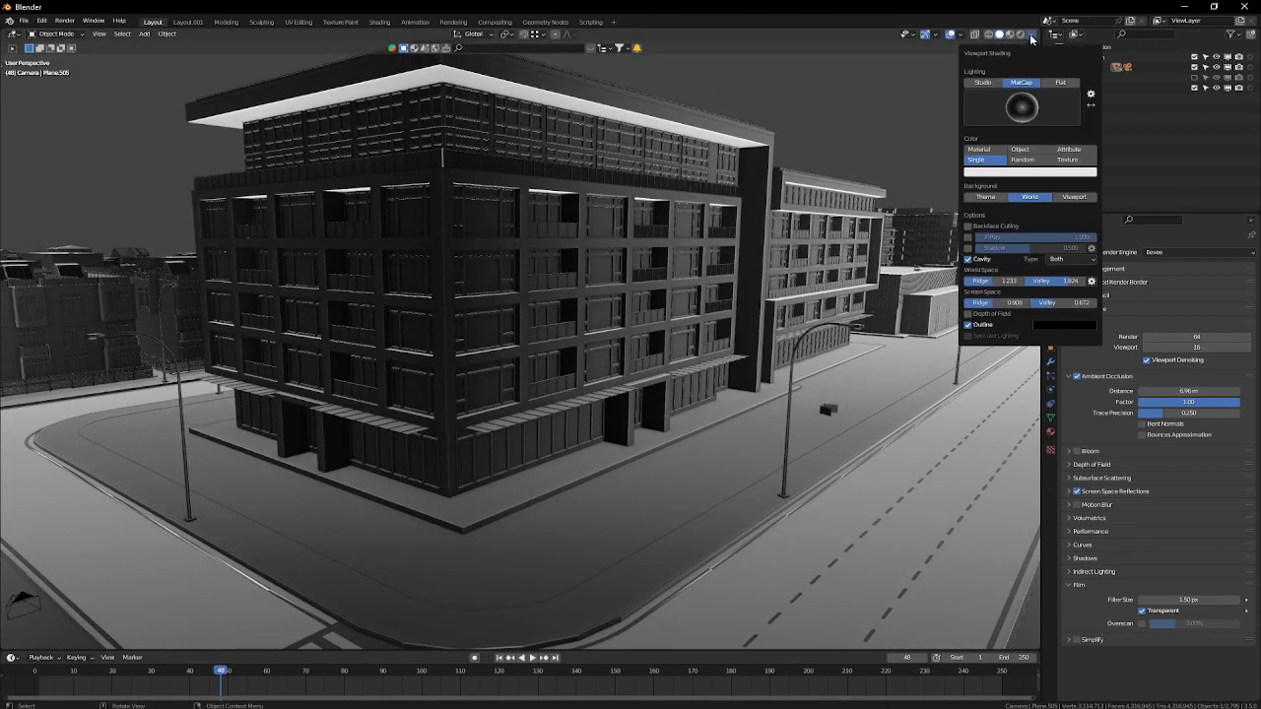
{"action": "left_click", "coordinate": [1027, 106]}
{"action": "left_click", "coordinate": [1062, 146]}
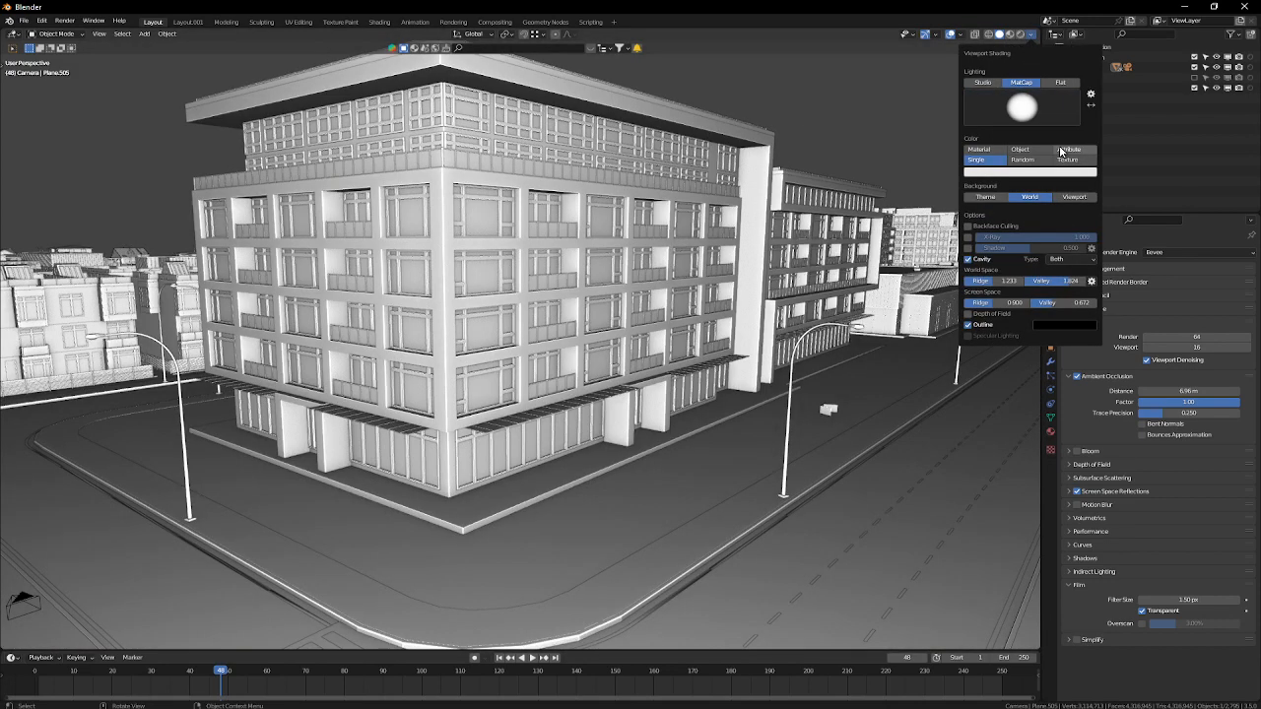
{"action": "left_click", "coordinate": [1023, 107]}
{"action": "left_click", "coordinate": [997, 152]}
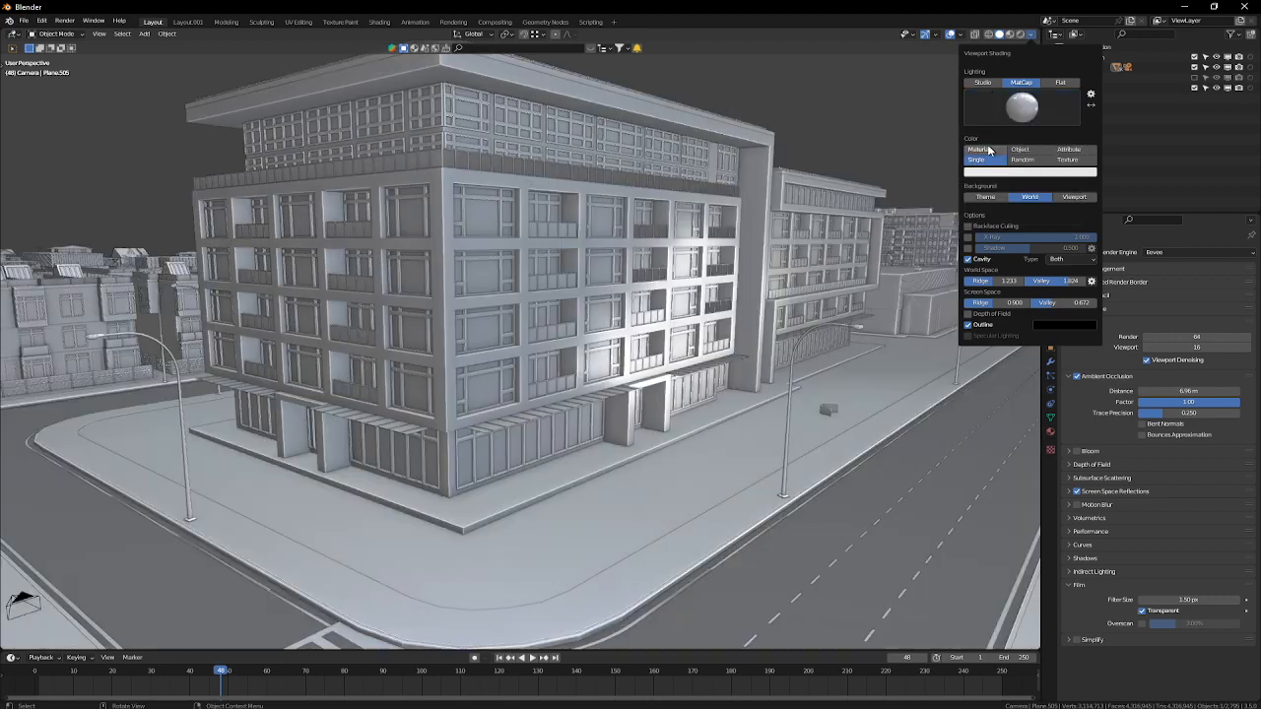
Step: Try the blue-grey matcap with a warm underside, followed by the white sphere with a dark shaded side
{"action": "left_click", "coordinate": [1023, 111]}
{"action": "left_click", "coordinate": [967, 153]}
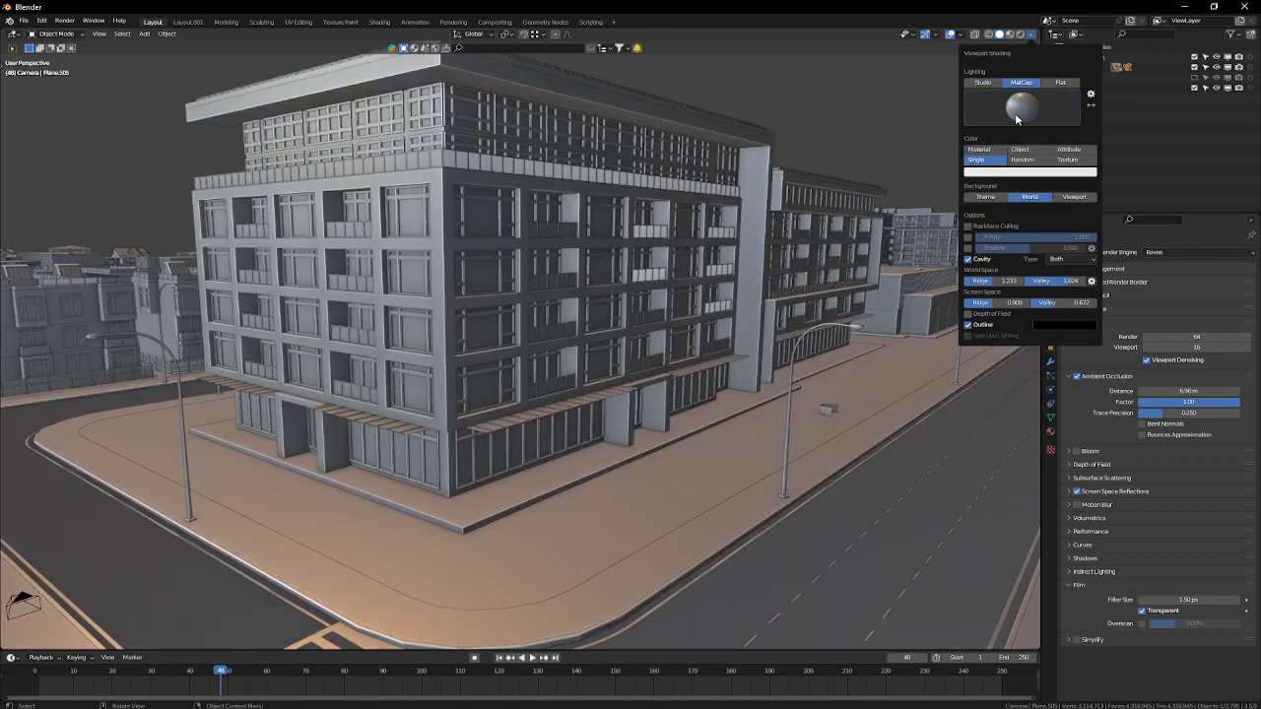
{"action": "left_click", "coordinate": [1023, 113]}
{"action": "left_click", "coordinate": [931, 150]}
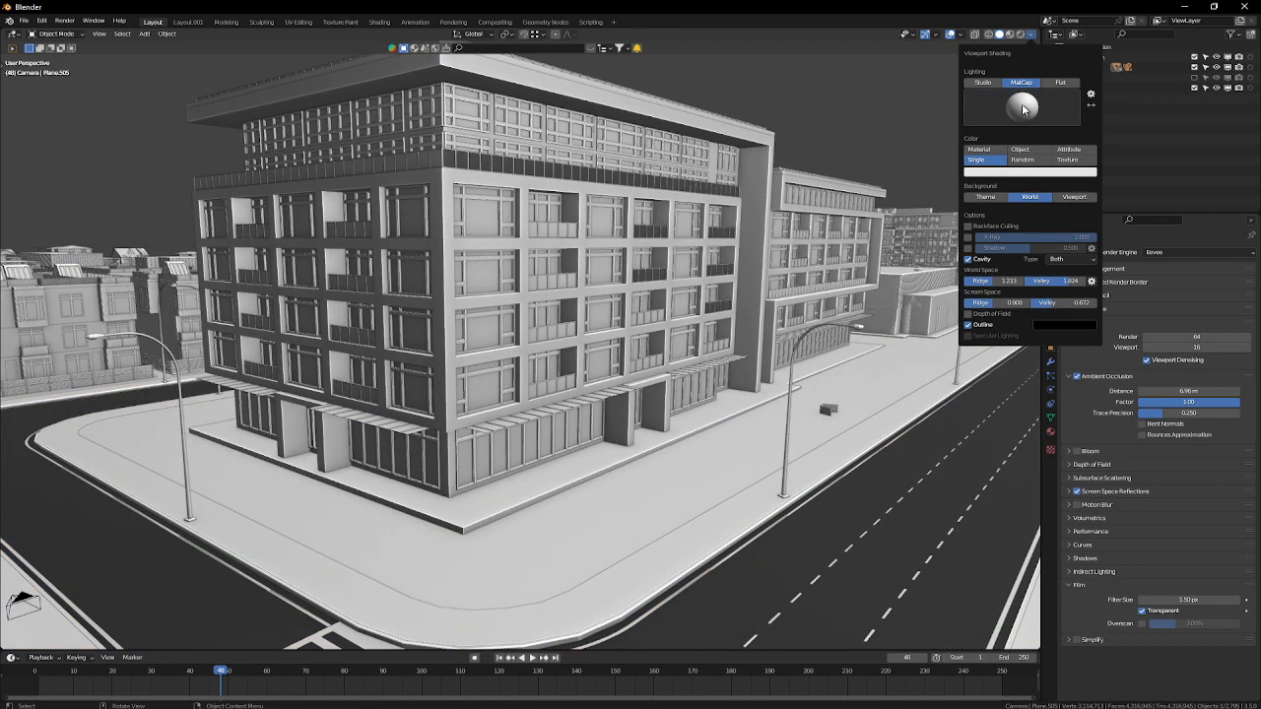
Step: Try the dark matte matcap, settle on the plain light grey sphere, and view the building around its corner
{"action": "left_click", "coordinate": [1024, 109]}
{"action": "left_click", "coordinate": [920, 149]}
{"action": "left_click", "coordinate": [1020, 110]}
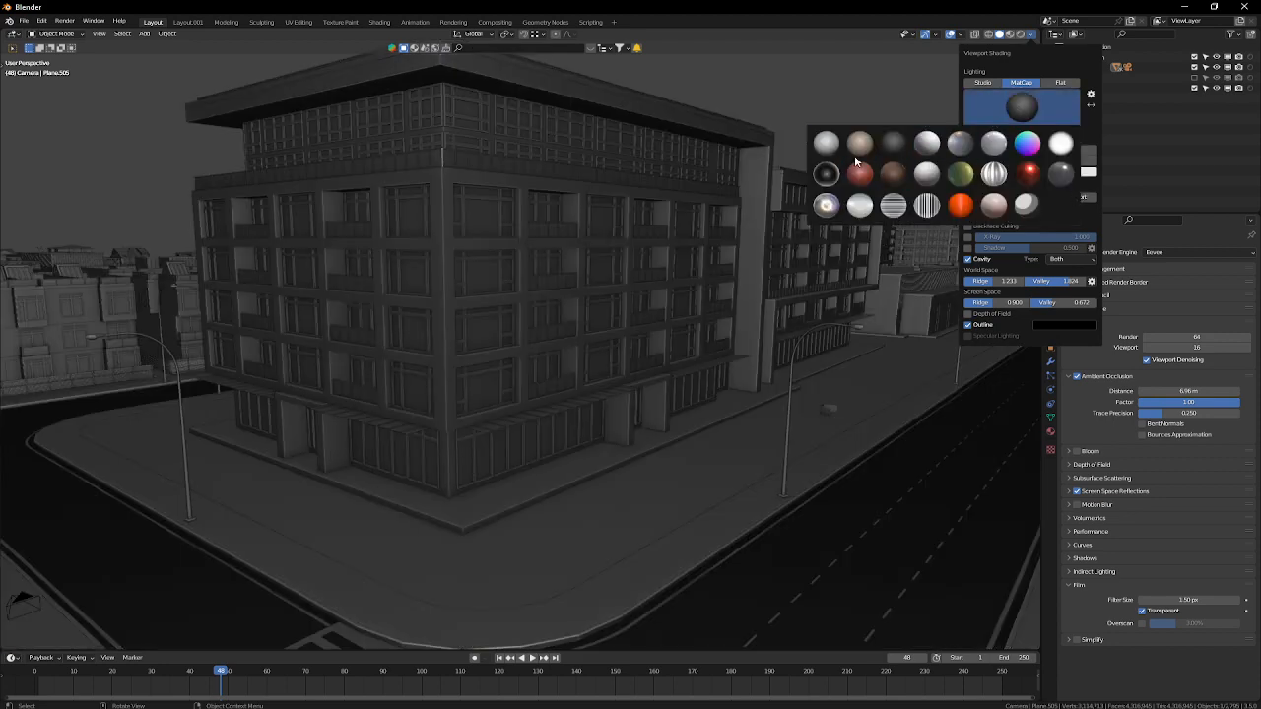
{"action": "left_click", "coordinate": [831, 144]}
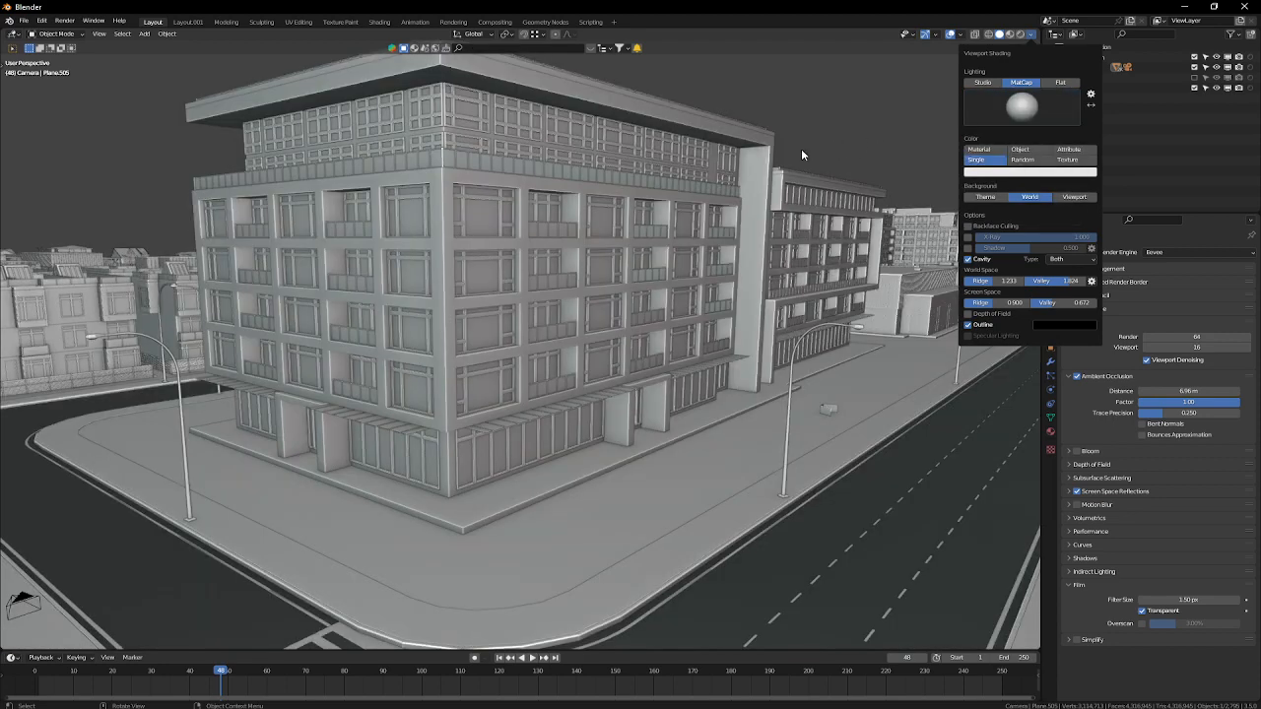
{"action": "mouse_move", "coordinate": [802, 149]}
{"action": "middle_mouse_down"}
{"action": "mouse_move", "coordinate": [552, 285]}
{"action": "mouse_move", "coordinate": [610, 261]}
{"action": "middle_mouse_up"}
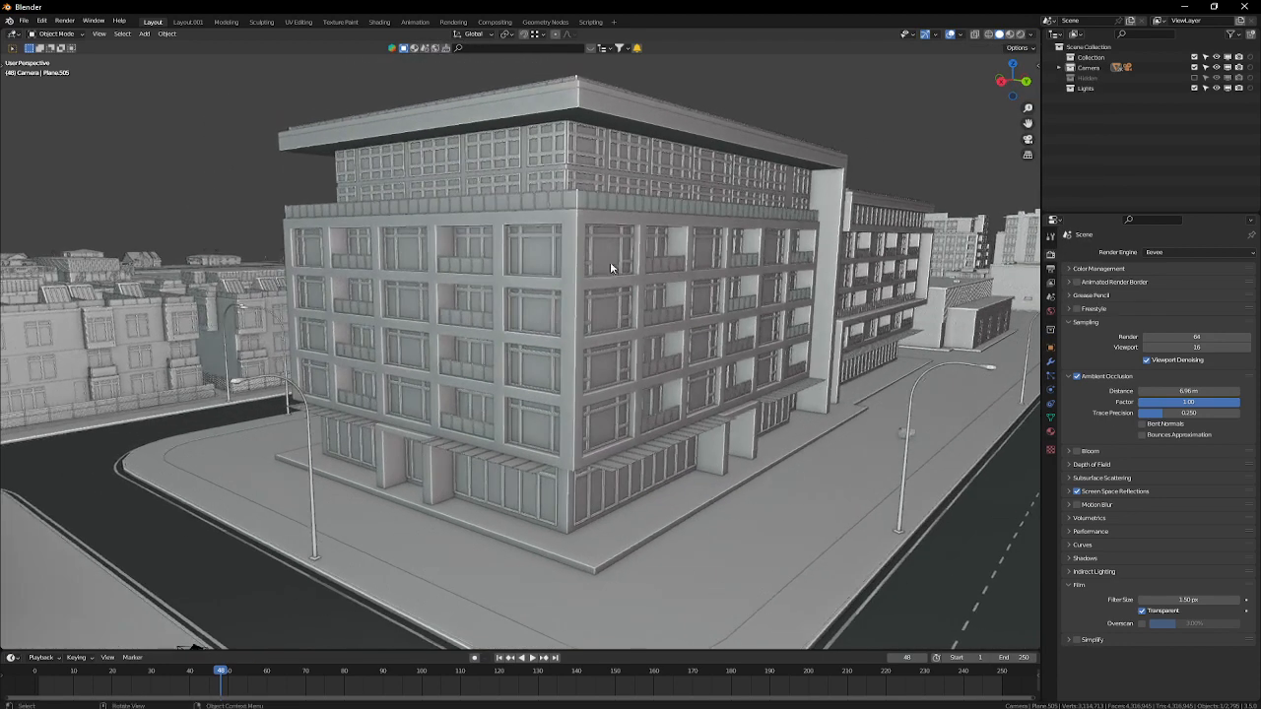
Step: Switch the Solid shading lighting to Studio and then to Flat, viewing the building under each
{"action": "left_click", "coordinate": [1033, 34]}
{"action": "left_click", "coordinate": [982, 86]}
{"action": "mouse_move", "coordinate": [557, 340]}
{"action": "middle_mouse_down"}
{"action": "mouse_move", "coordinate": [547, 311]}
{"action": "mouse_move", "coordinate": [546, 325]}
{"action": "mouse_move", "coordinate": [567, 291]}
{"action": "middle_mouse_up"}
{"action": "left_click", "coordinate": [1033, 34]}
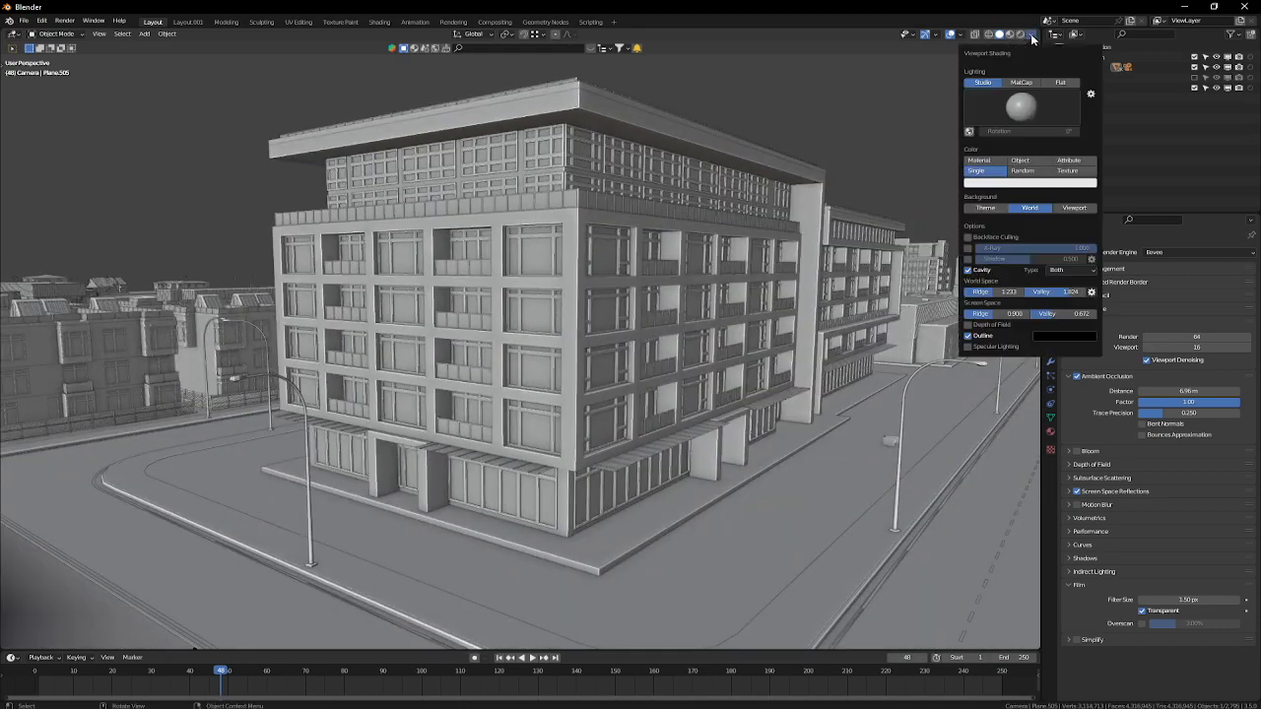
{"action": "left_click", "coordinate": [1061, 82]}
{"action": "mouse_move", "coordinate": [522, 336]}
{"action": "middle_mouse_down"}
{"action": "mouse_move", "coordinate": [595, 341]}
{"action": "mouse_move", "coordinate": [578, 381]}
{"action": "middle_mouse_up"}
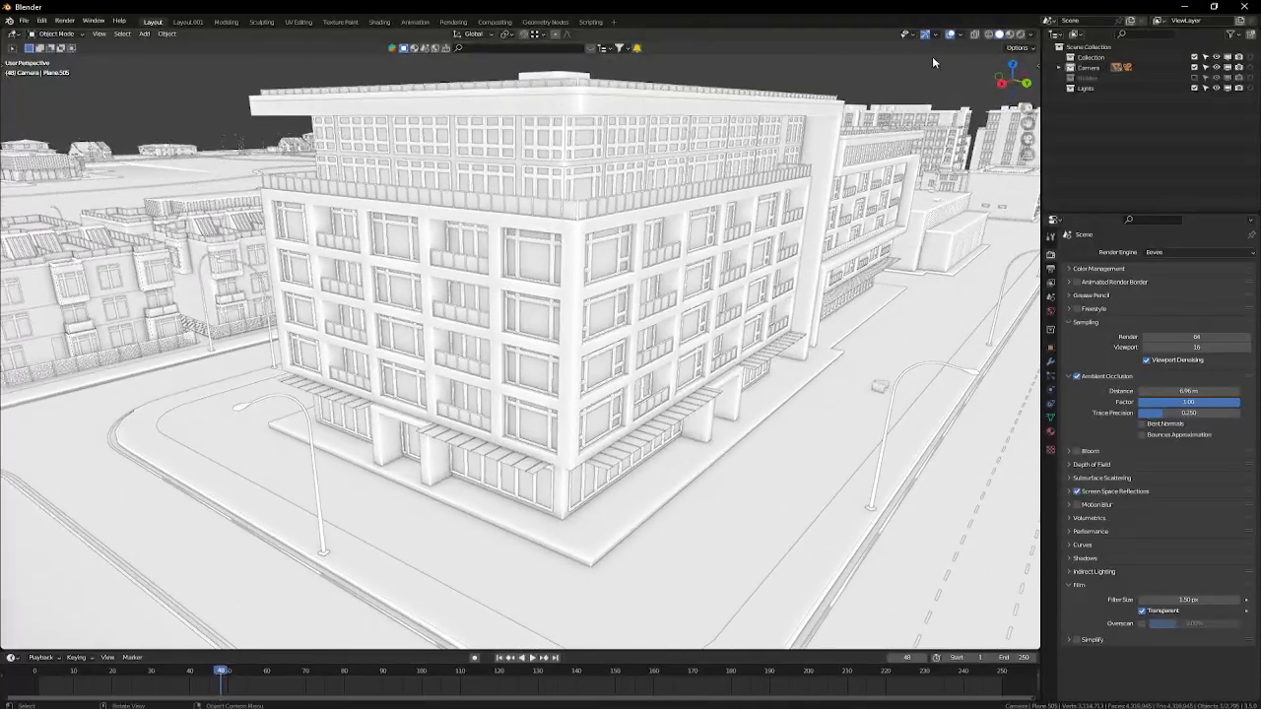
Step: Set the Solid shading color to Material and then to Random, inspecting the facade up close and from above
{"action": "left_click", "coordinate": [1031, 36]}
{"action": "left_click", "coordinate": [980, 112]}
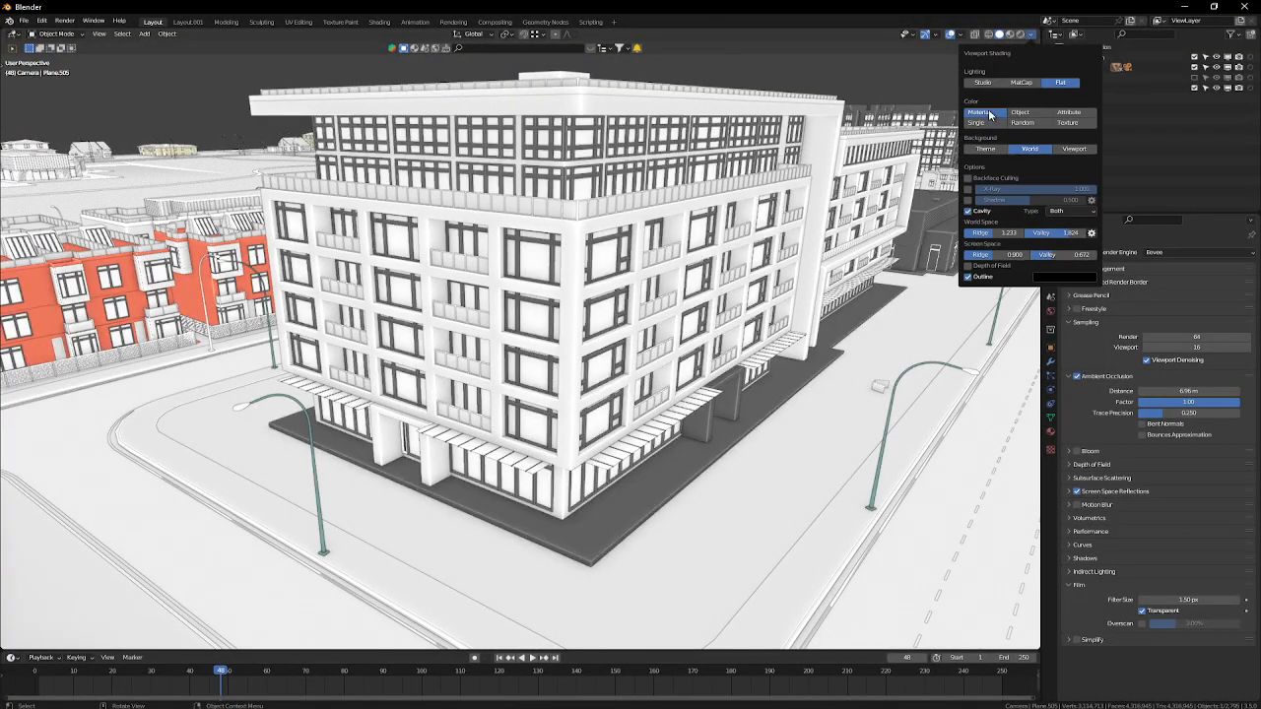
{"action": "left_click", "coordinate": [1023, 123]}
{"action": "middle_click_drag", "start_coordinate": [650, 329], "coordinate": [543, 315]}
{"action": "scroll", "coordinate": [646, 399], "scroll_direction": "up", "scroll_amount": 5}
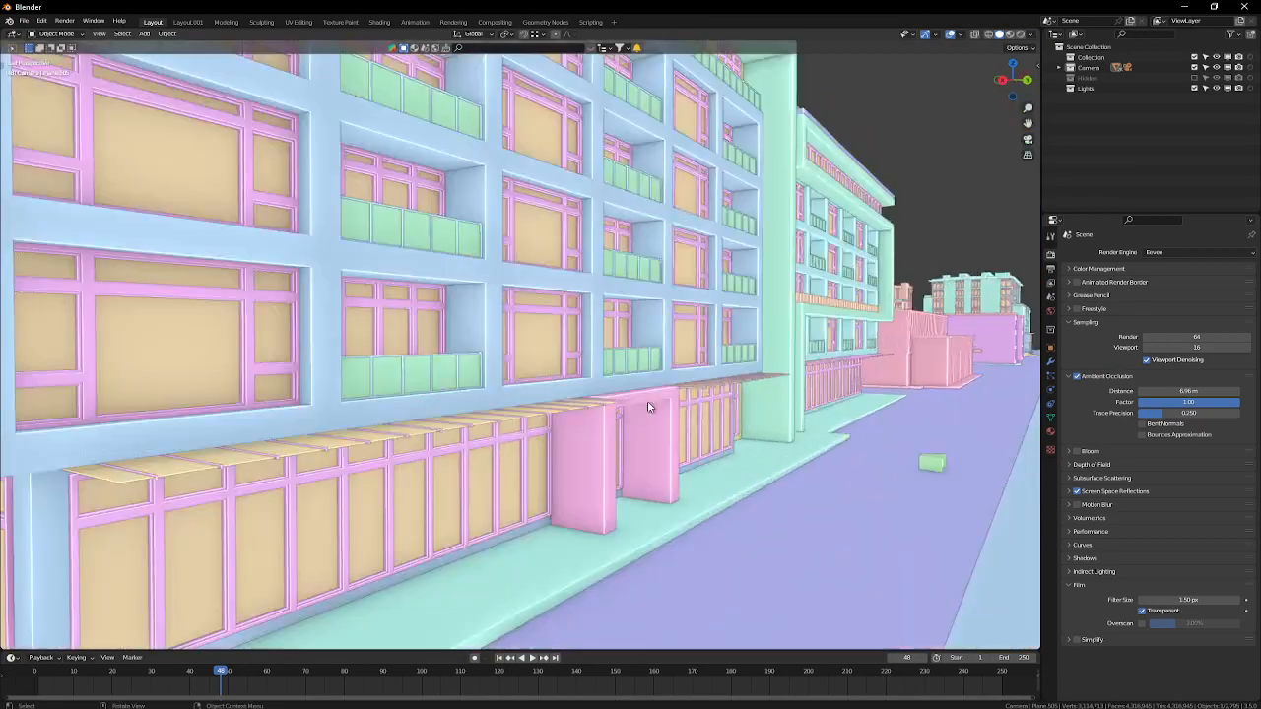
{"action": "middle_click_drag", "start_coordinate": [650, 408], "coordinate": [595, 438]}
{"action": "scroll", "coordinate": [556, 397], "scroll_direction": "down", "scroll_amount": 3}
{"action": "mouse_move", "coordinate": [546, 385]}
{"action": "middle_mouse_down"}
{"action": "mouse_move", "coordinate": [571, 361]}
{"action": "mouse_move", "coordinate": [803, 397]}
{"action": "mouse_move", "coordinate": [762, 248]}
{"action": "mouse_move", "coordinate": [690, 295]}
{"action": "mouse_move", "coordinate": [713, 257]}
{"action": "mouse_move", "coordinate": [671, 490]}
{"action": "middle_mouse_up"}
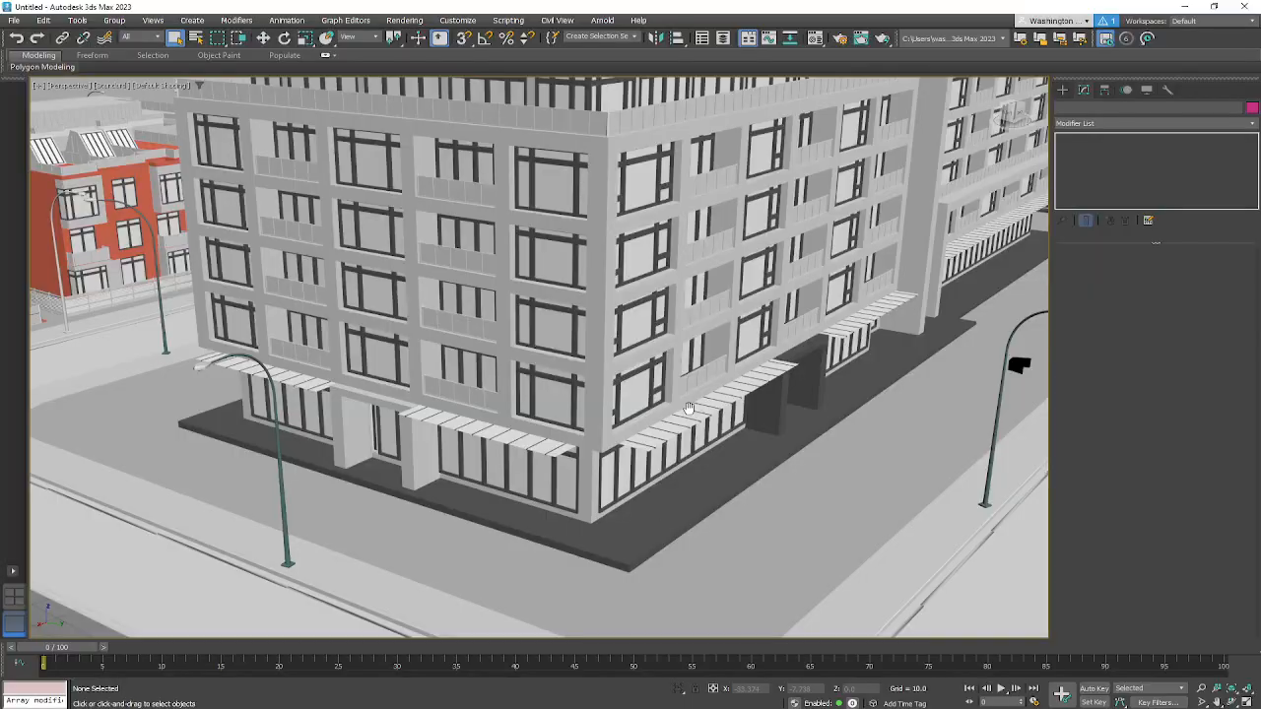
Step: Examine the building from street level to the roof overhang in the 3ds Max Standard viewport with Default Shading
{"action": "middle_click_drag", "start_coordinate": [688, 408], "coordinate": [703, 537]}
{"action": "middle_click_drag", "start_coordinate": [641, 473], "coordinate": [630, 379], "text": "alt"}
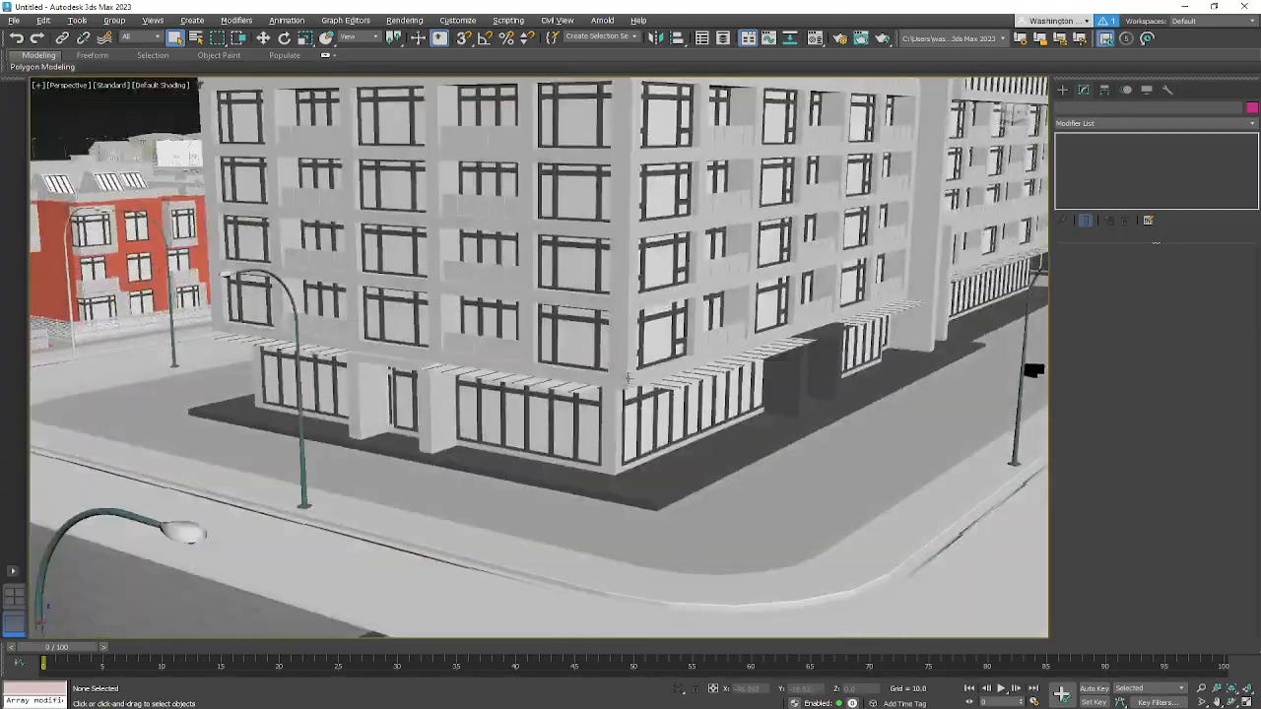
{"action": "middle_click_drag", "start_coordinate": [544, 313], "coordinate": [519, 475]}
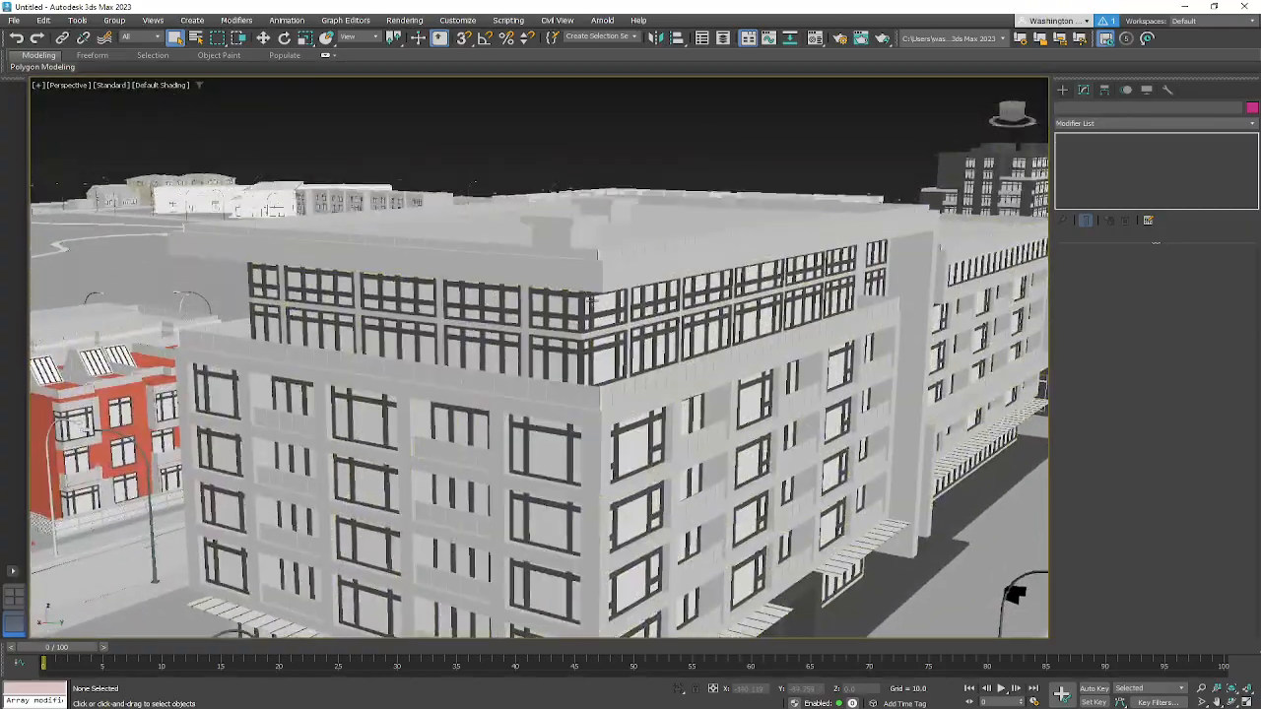
{"action": "middle_click_drag", "start_coordinate": [592, 300], "coordinate": [612, 187], "text": "alt"}
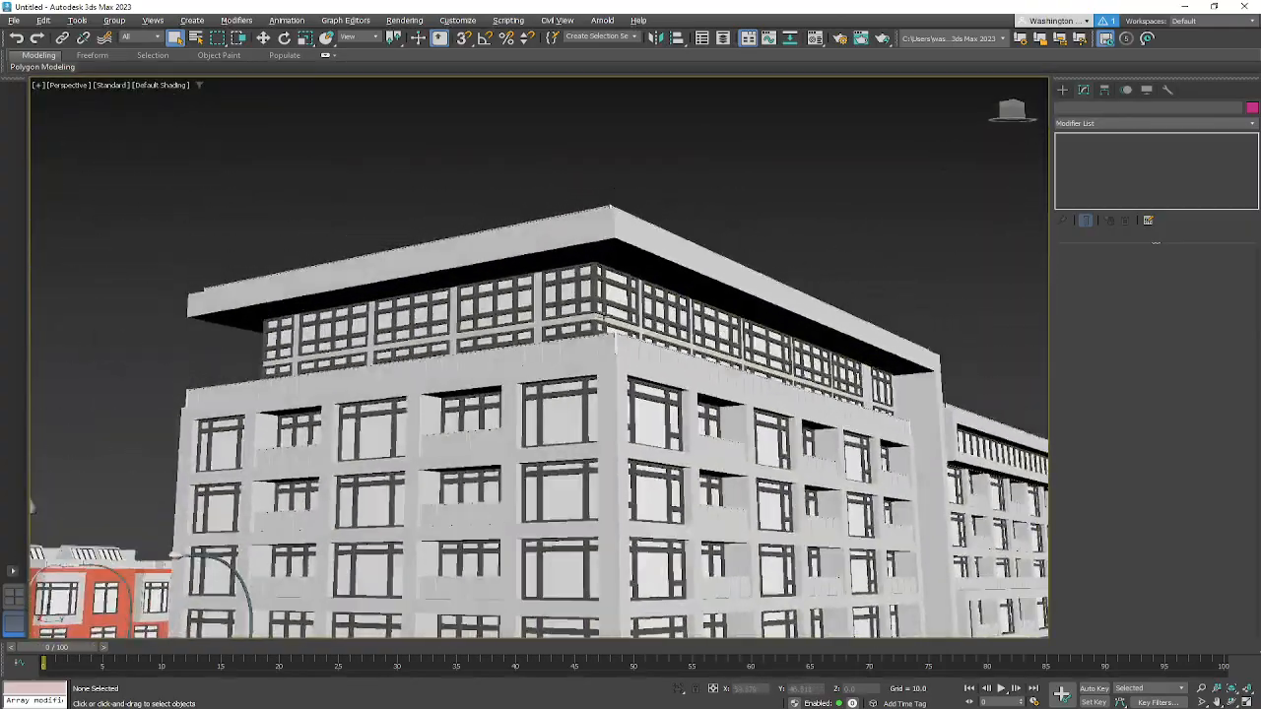
{"action": "middle_click_drag", "start_coordinate": [577, 495], "coordinate": [577, 420]}
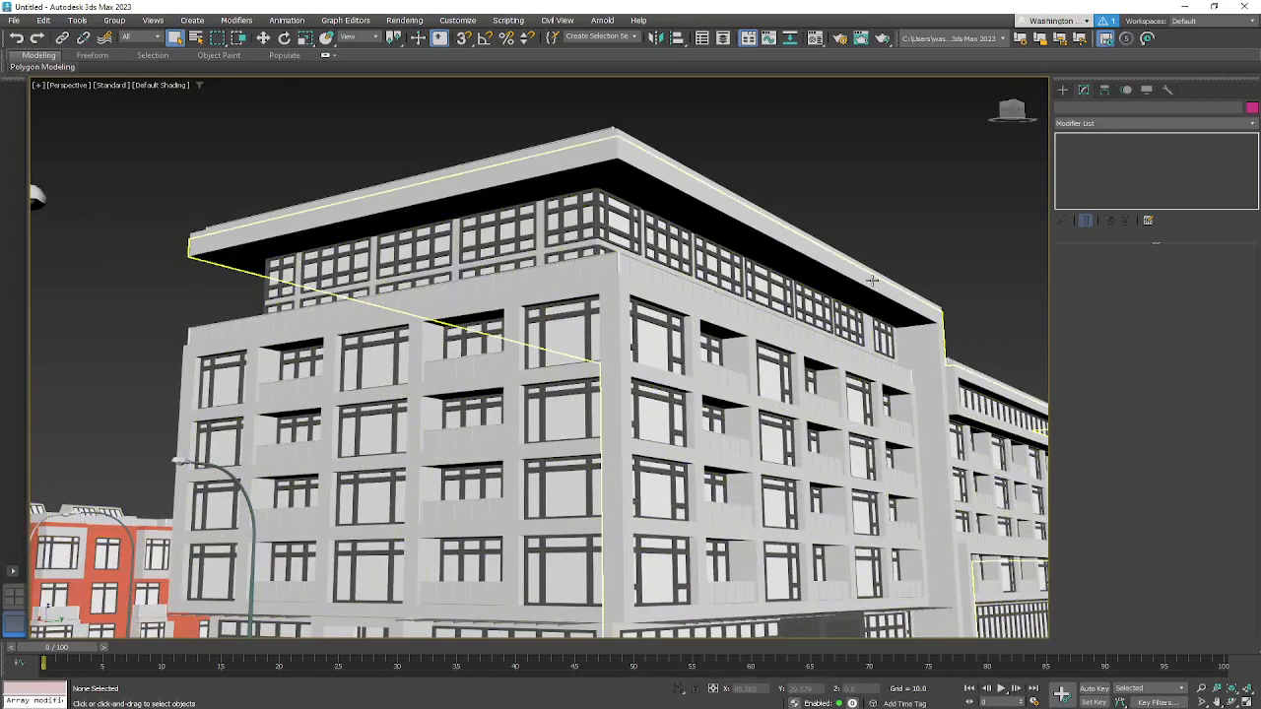
Step: Set the active viewport's default lights to 2 Default Lights in its settings
{"action": "left_click", "coordinate": [172, 86]}
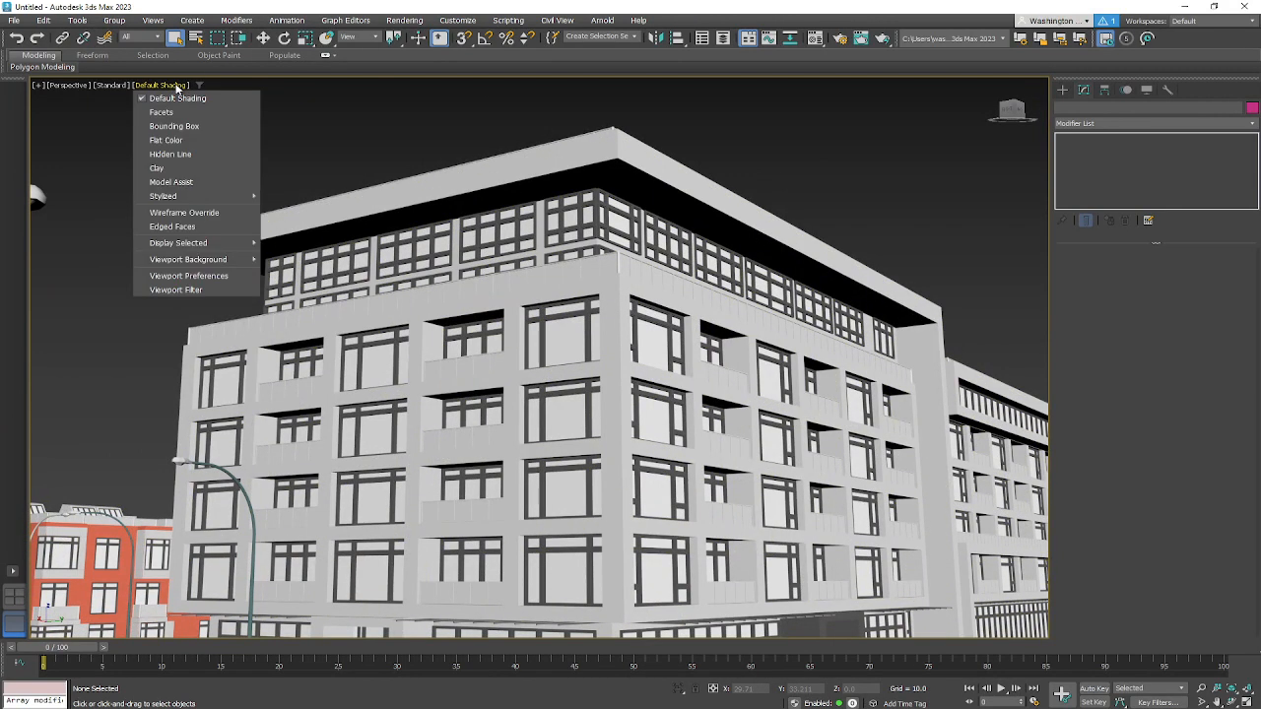
{"action": "left_click", "coordinate": [210, 279]}
{"action": "left_click", "coordinate": [622, 140]}
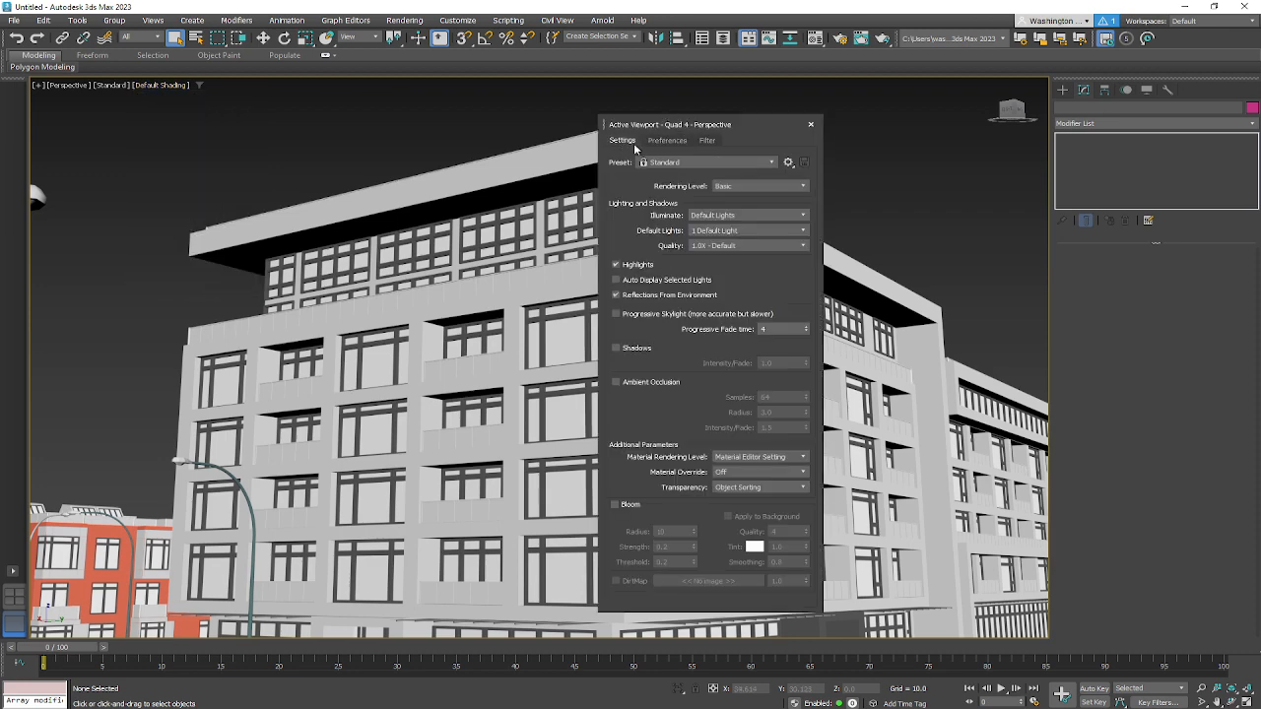
{"action": "left_click", "coordinate": [739, 230]}
{"action": "left_click", "coordinate": [719, 253]}
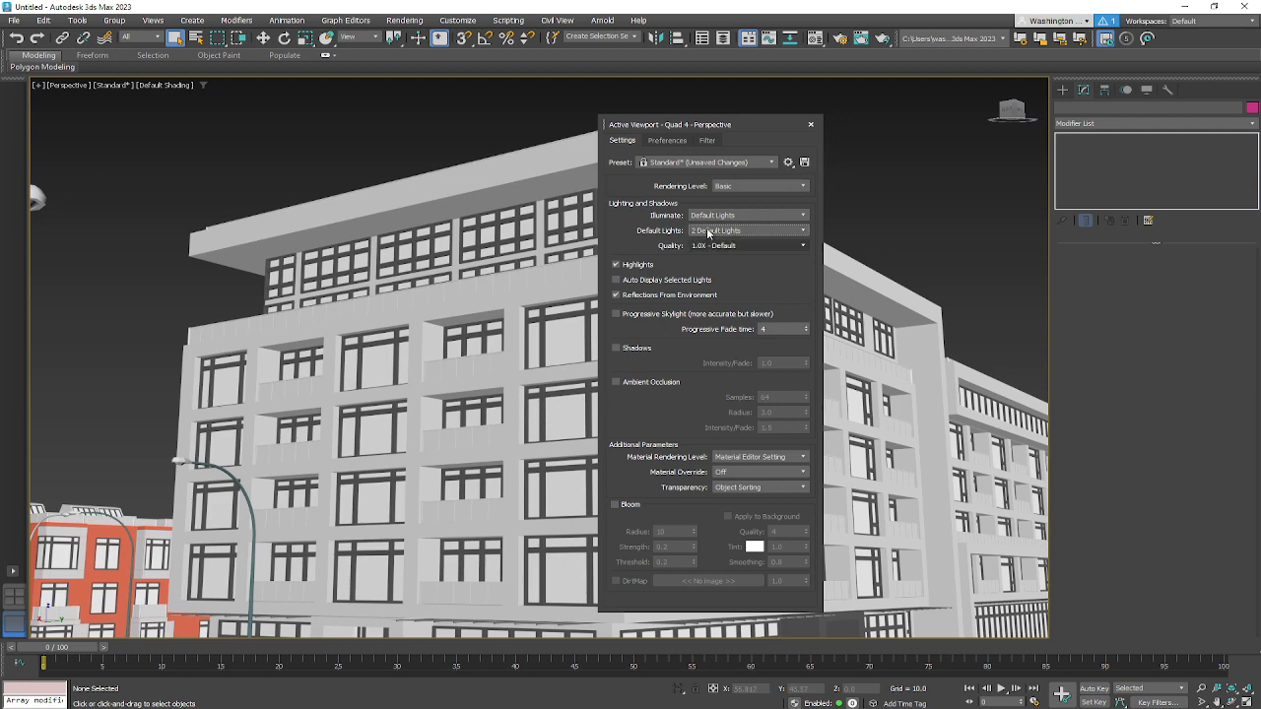
Step: Set the viewport's rendering level to Advanced and enable Ambient Occlusion
{"action": "left_click", "coordinate": [805, 186]}
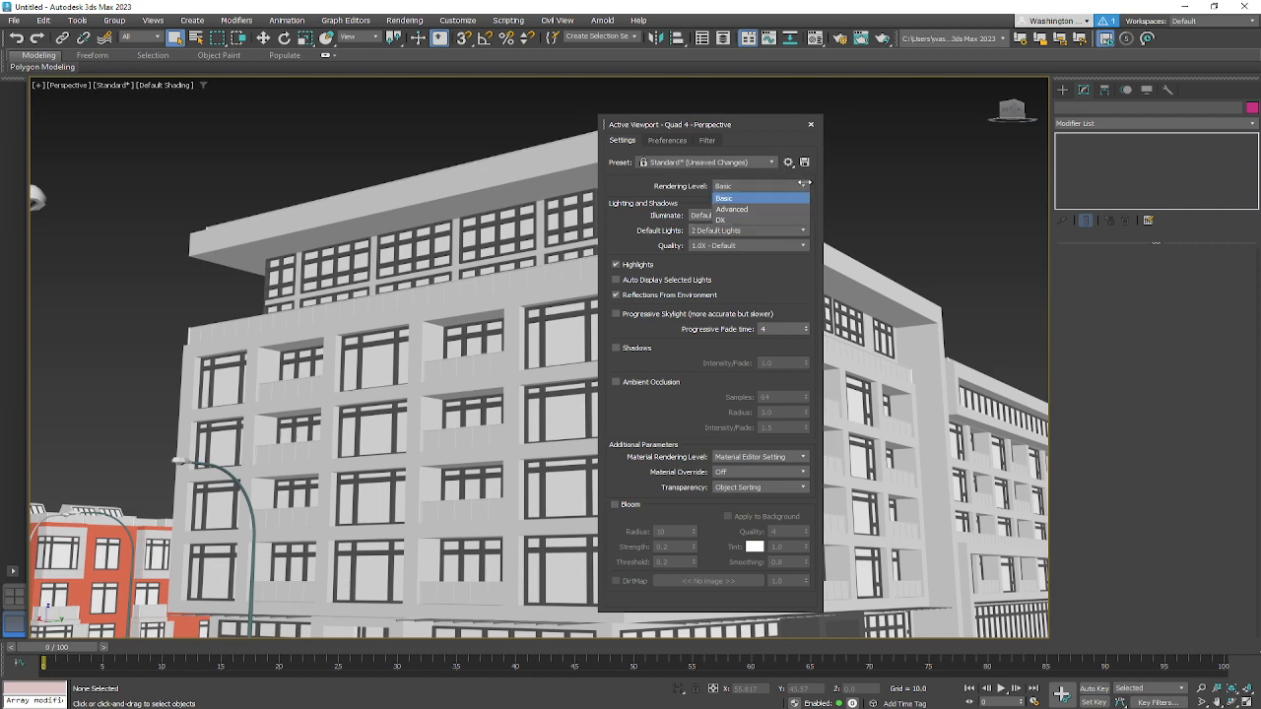
{"action": "left_click", "coordinate": [797, 210]}
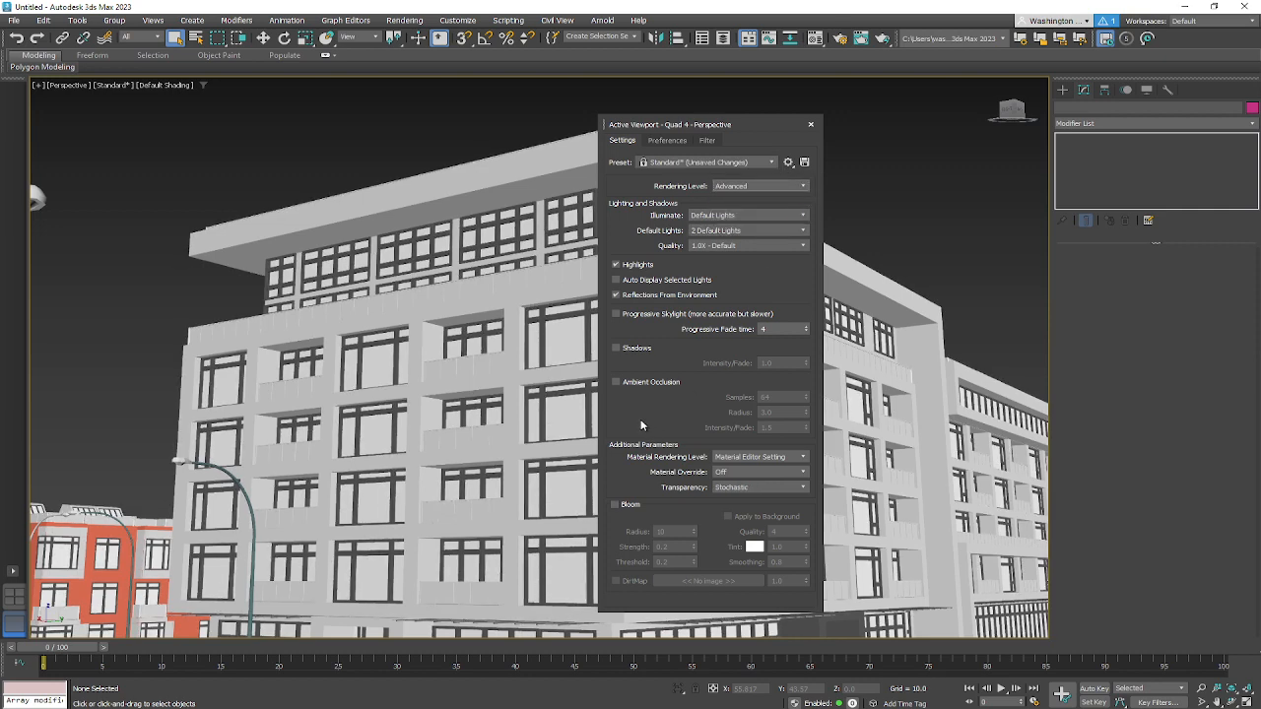
{"action": "left_click", "coordinate": [616, 382]}
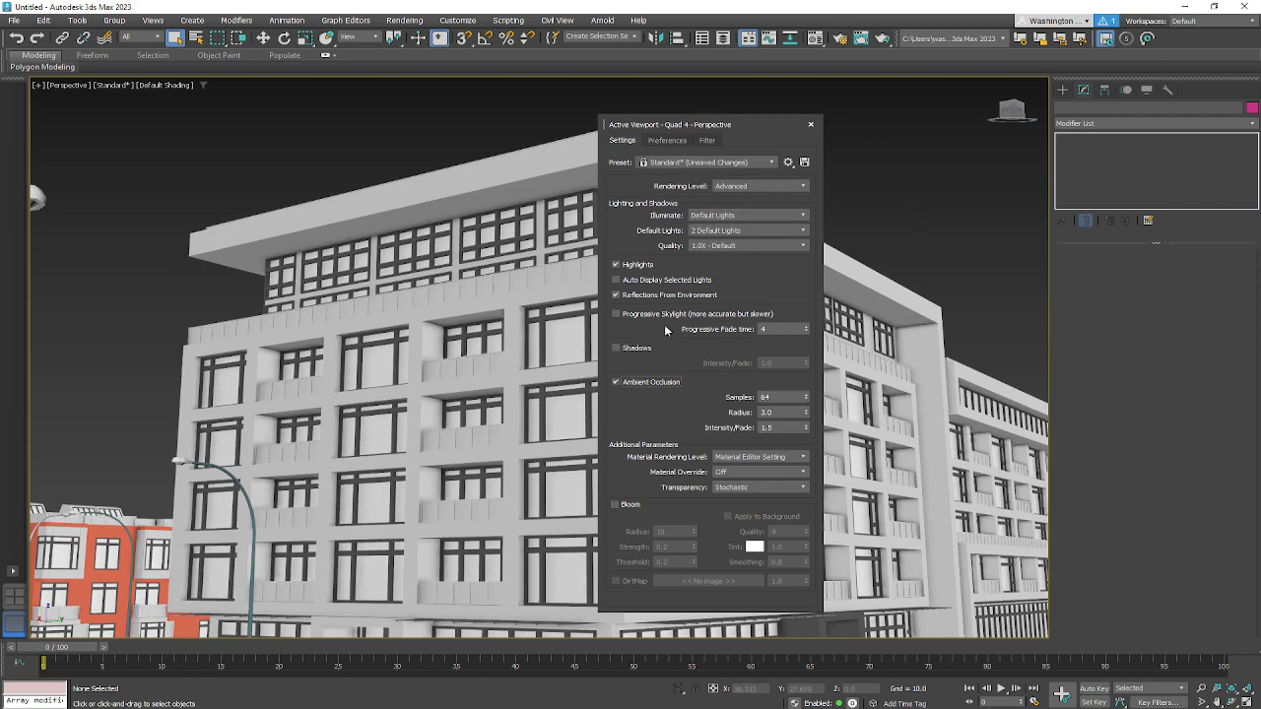
Step: Save the viewport settings as the preset "Standard 2" and close the settings window
{"action": "left_click", "coordinate": [805, 162]}
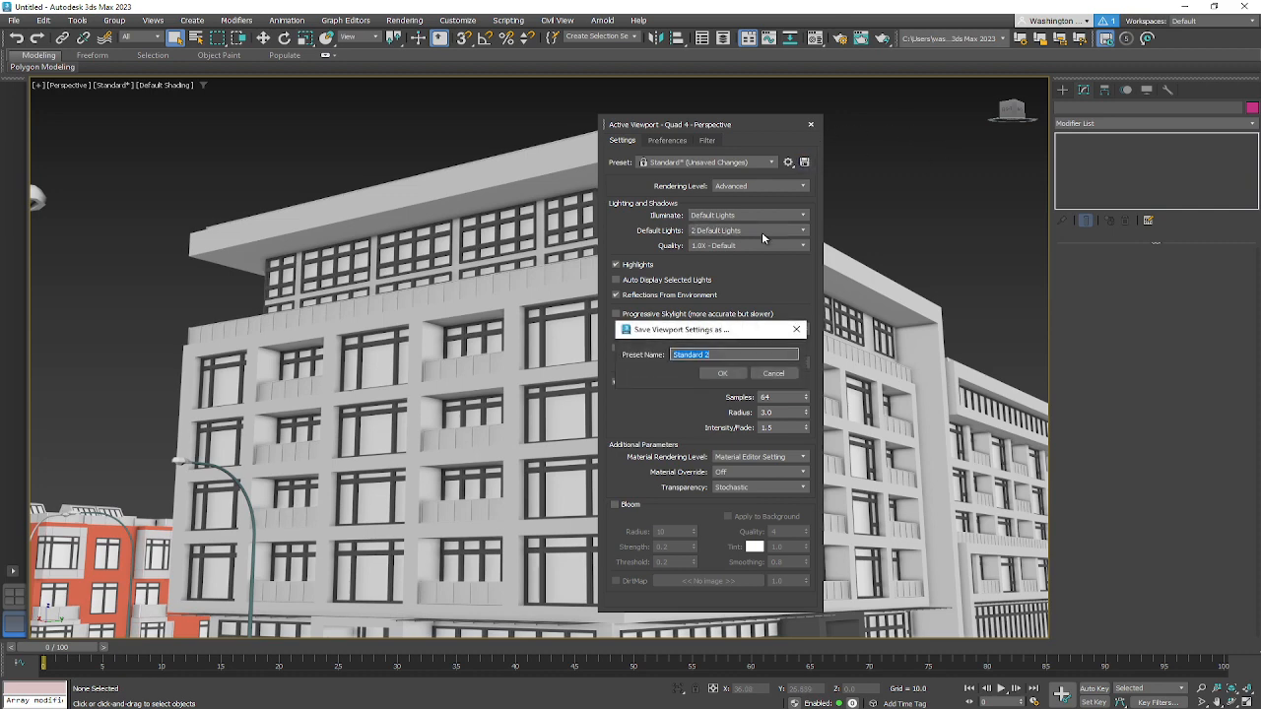
{"action": "left_click", "coordinate": [724, 375]}
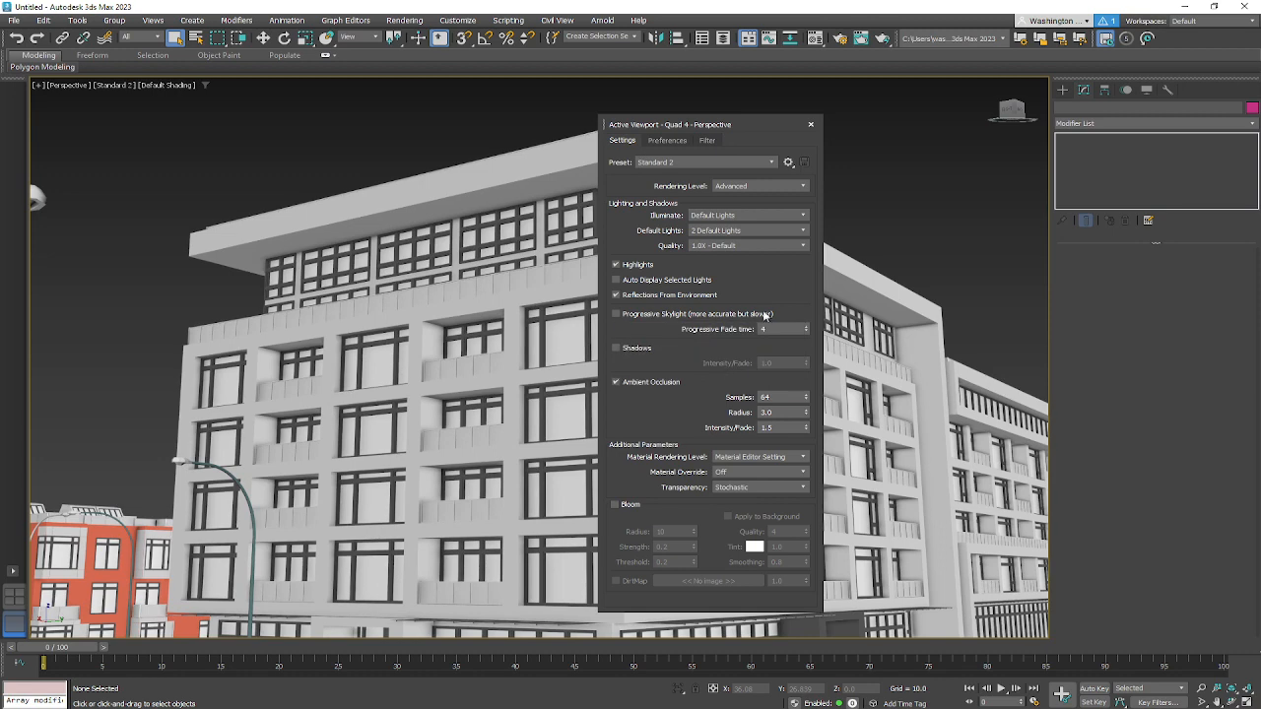
{"action": "left_click", "coordinate": [812, 126]}
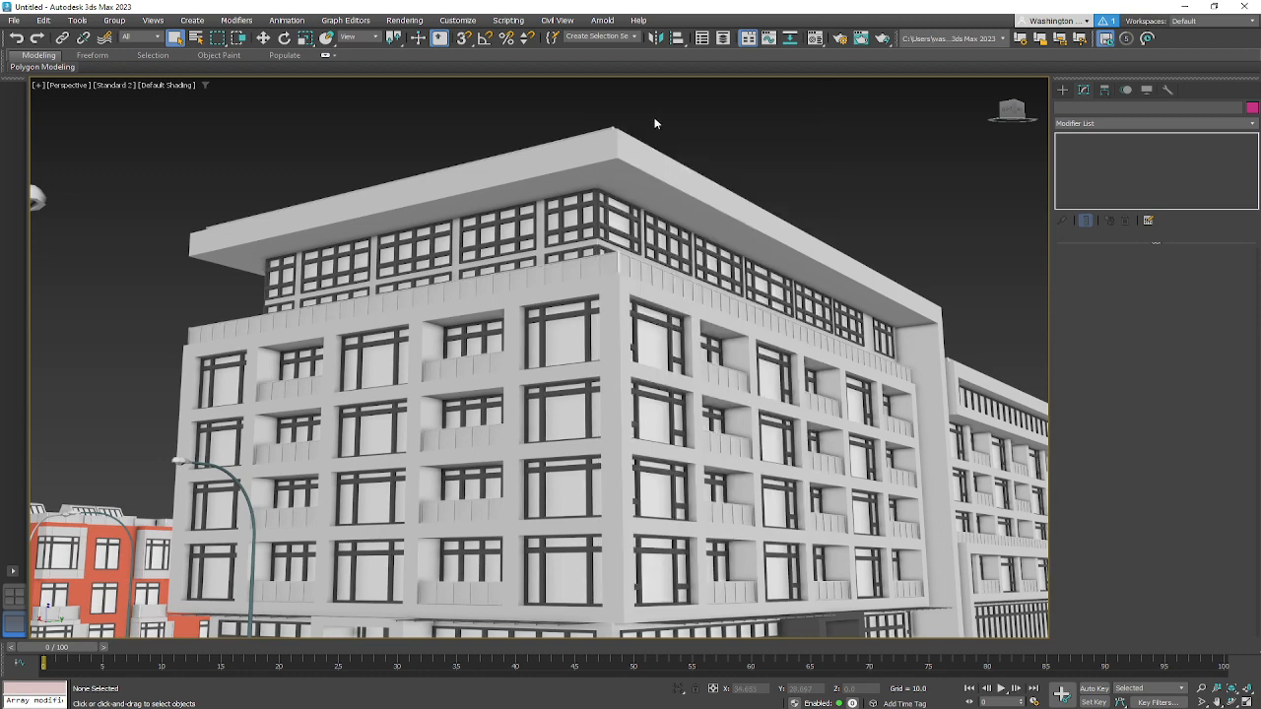
Step: Switch the viewport to the Performance preset and then to the built-in Standard preset for comparison
{"action": "left_click", "coordinate": [114, 85]}
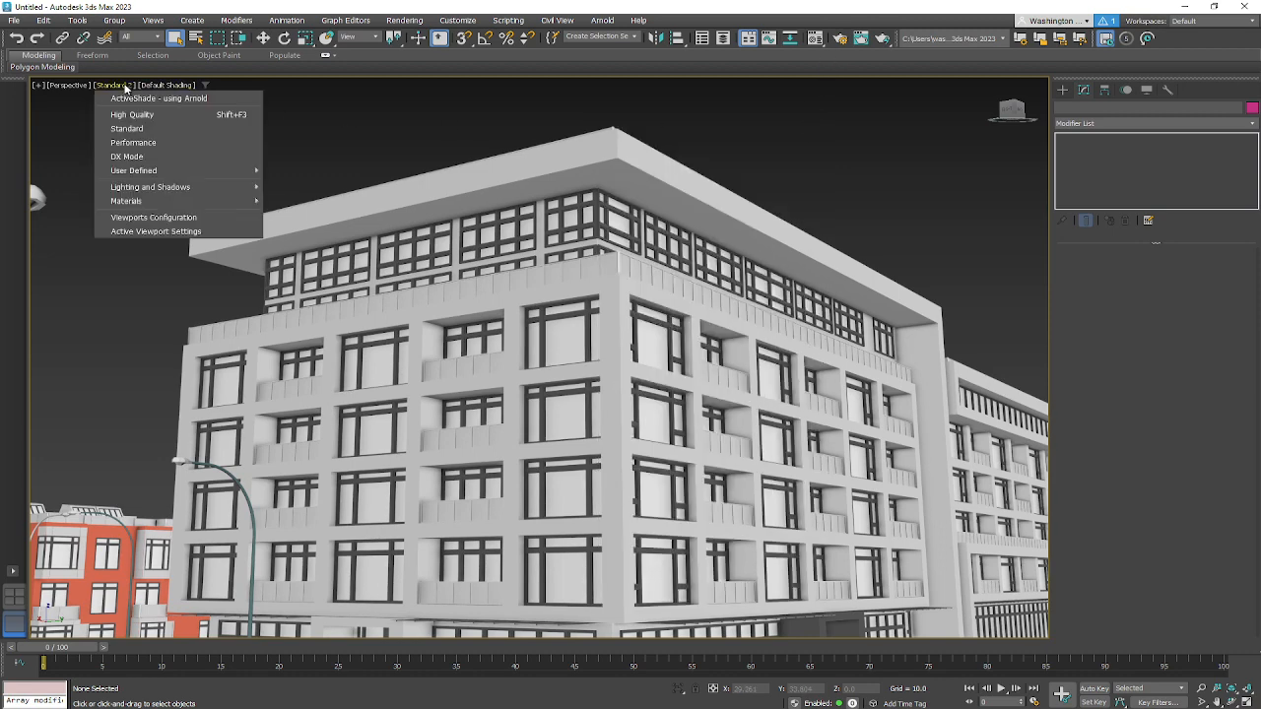
{"action": "left_click", "coordinate": [126, 141]}
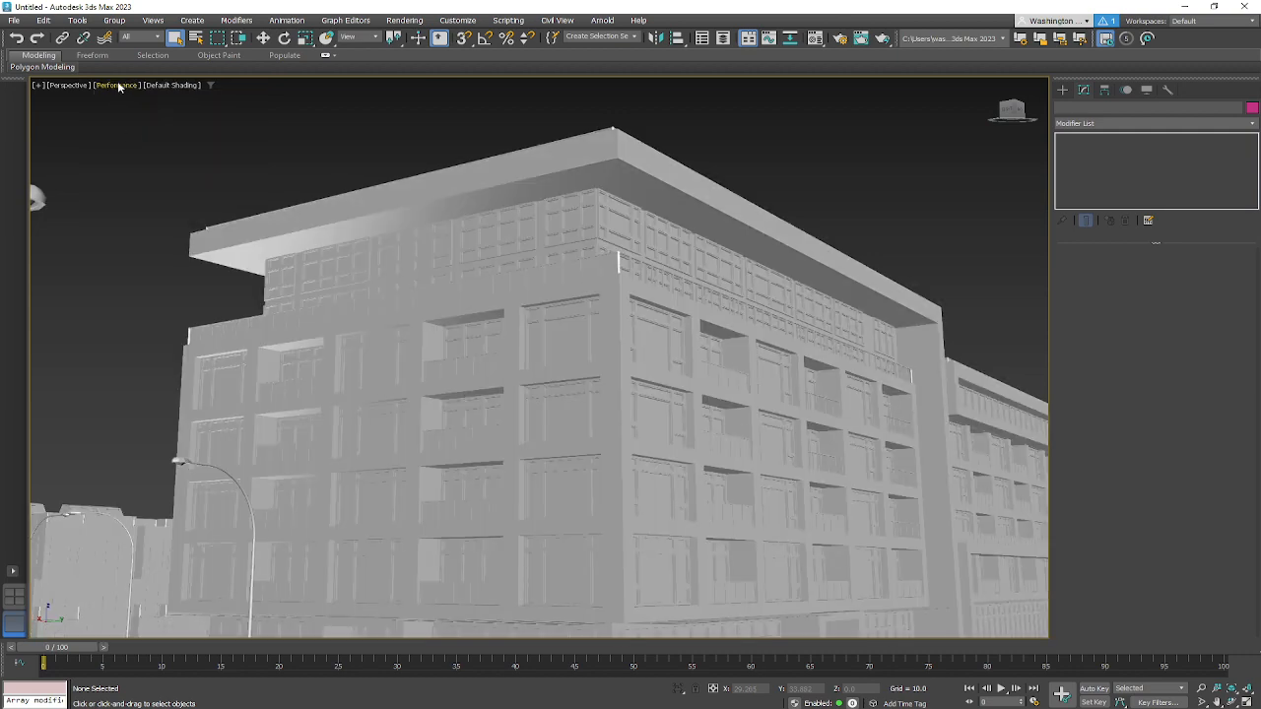
{"action": "left_click", "coordinate": [118, 87]}
{"action": "left_click", "coordinate": [131, 129]}
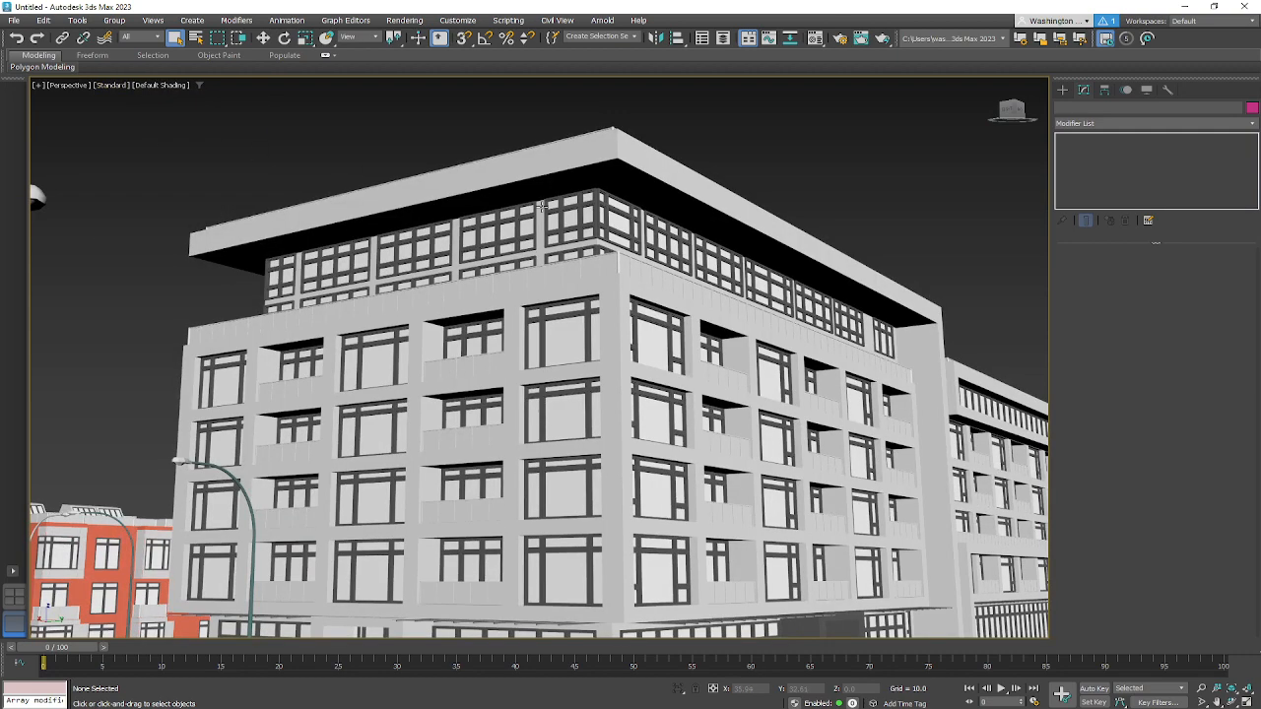
Step: Apply the Standard 2 preset in the active viewport settings and view the building from another angle
{"action": "left_click", "coordinate": [113, 87]}
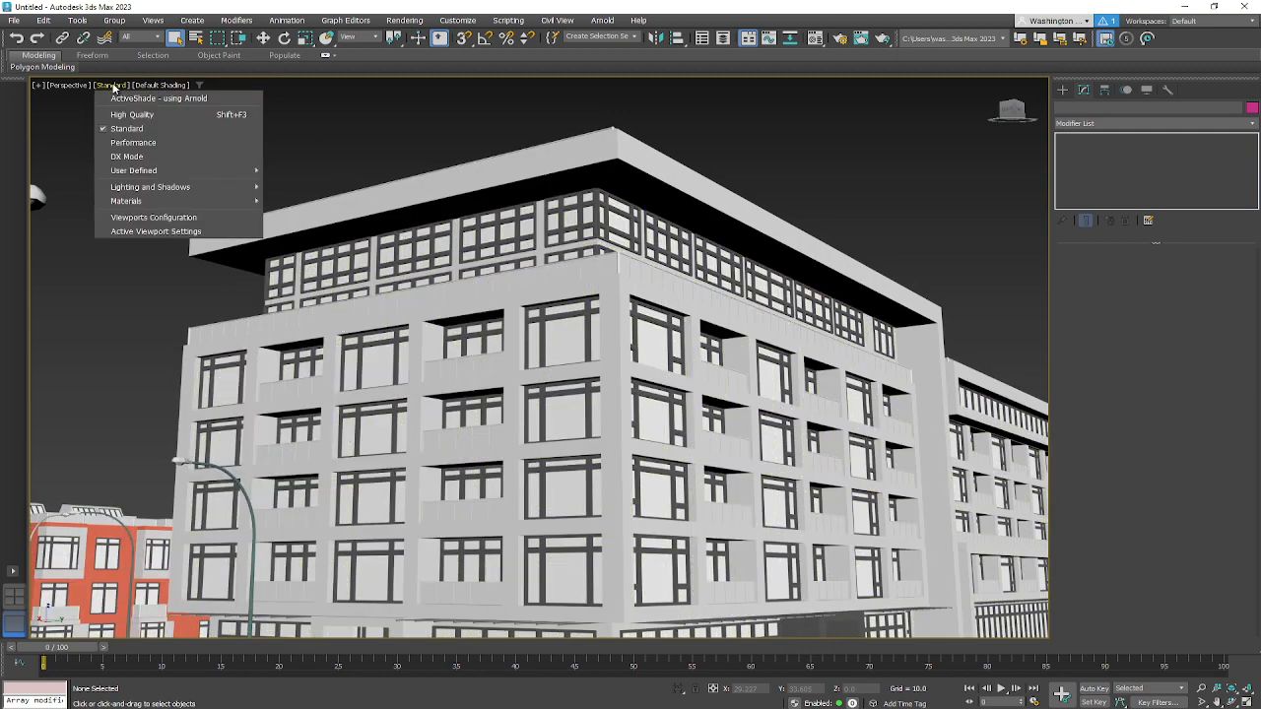
{"action": "left_click", "coordinate": [165, 87]}
{"action": "left_click", "coordinate": [163, 85]}
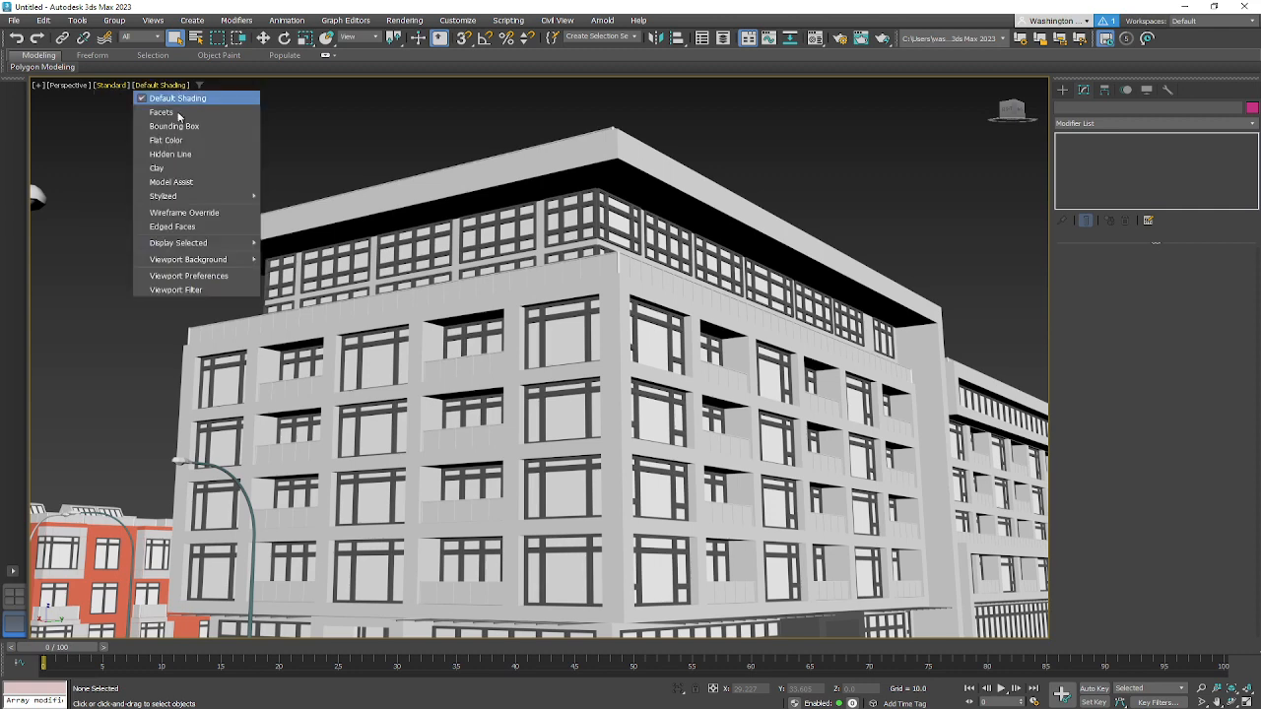
{"action": "left_click", "coordinate": [192, 275]}
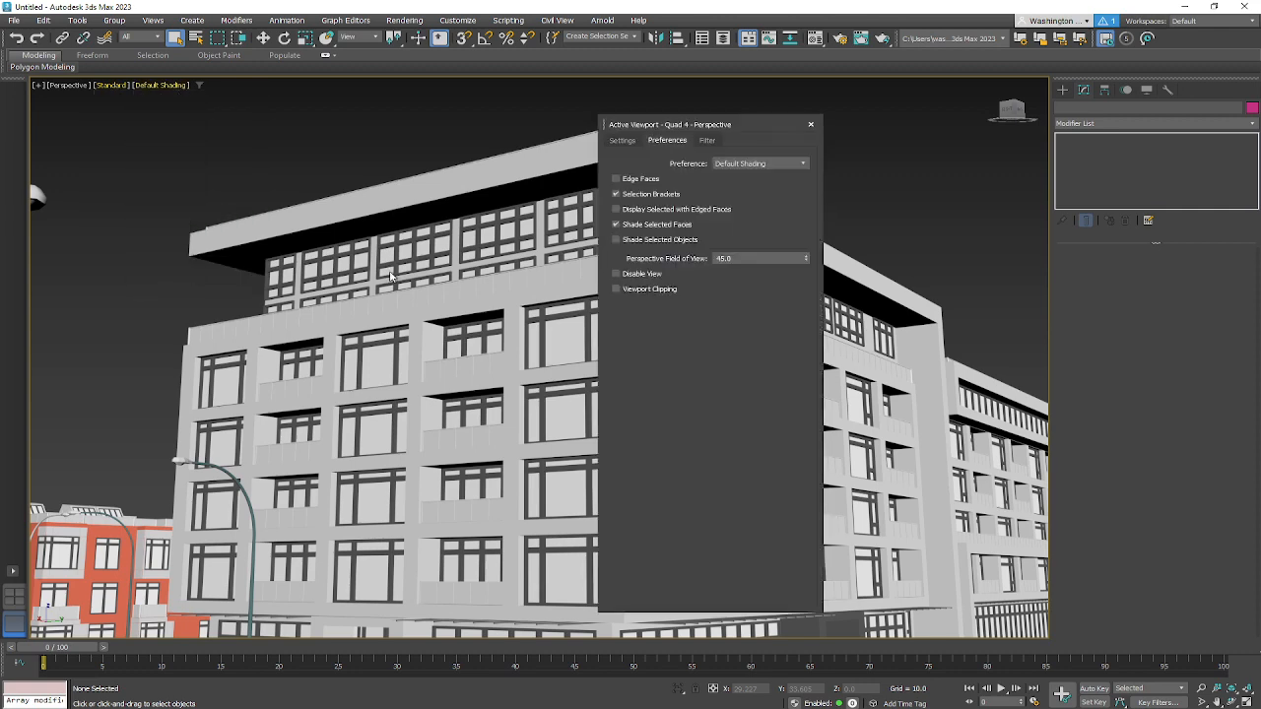
{"action": "left_click", "coordinate": [621, 141]}
{"action": "left_click", "coordinate": [732, 161]}
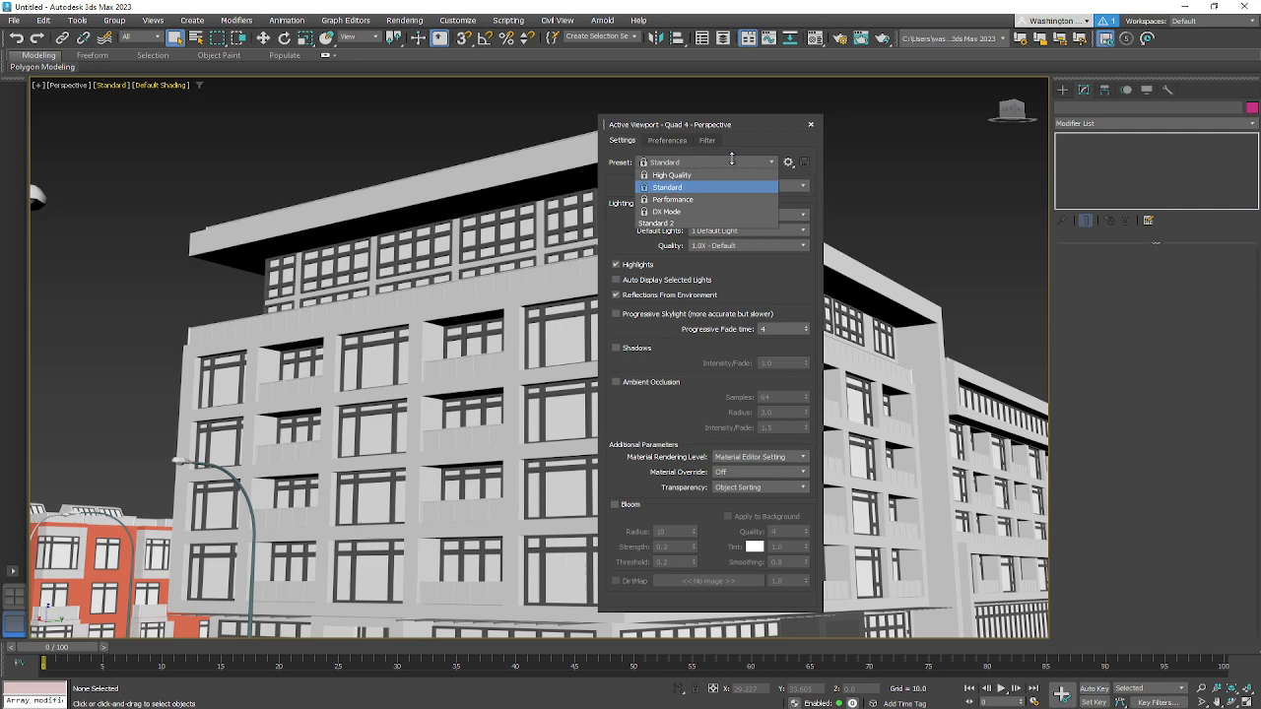
{"action": "left_click", "coordinate": [733, 225]}
{"action": "left_click", "coordinate": [809, 124]}
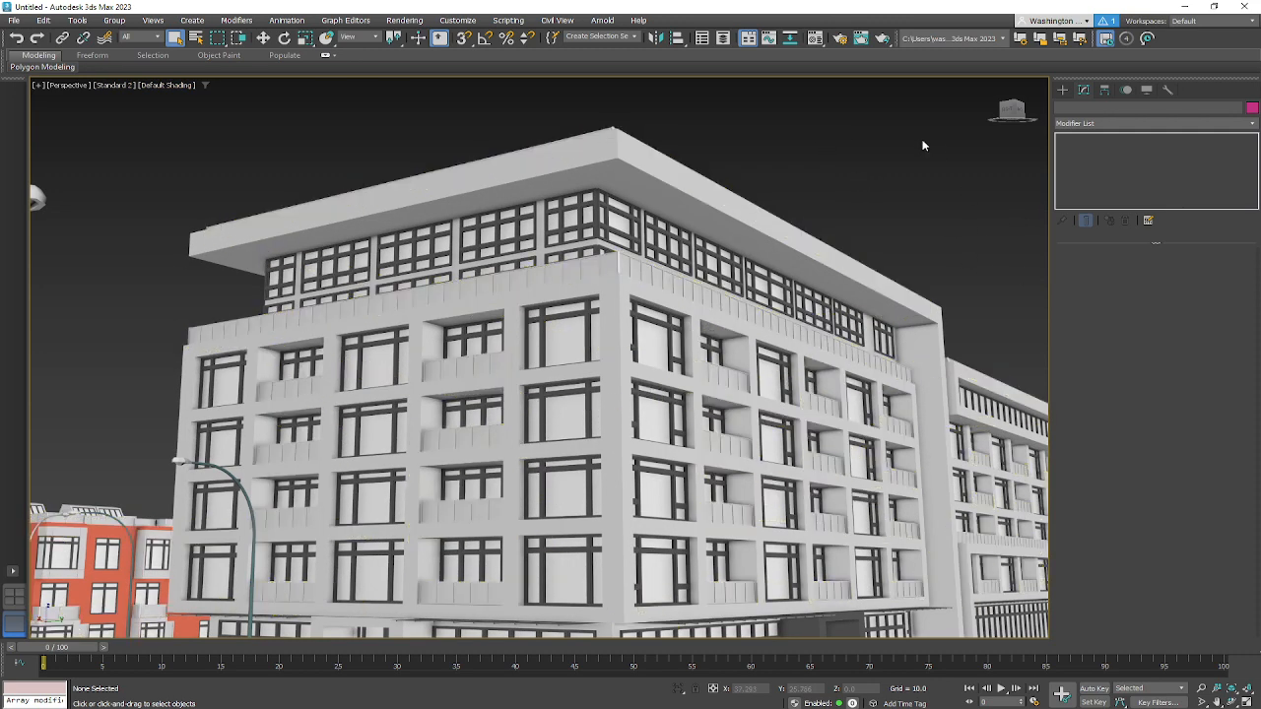
{"action": "middle_click_drag", "start_coordinate": [767, 454], "coordinate": [598, 375], "text": "alt"}
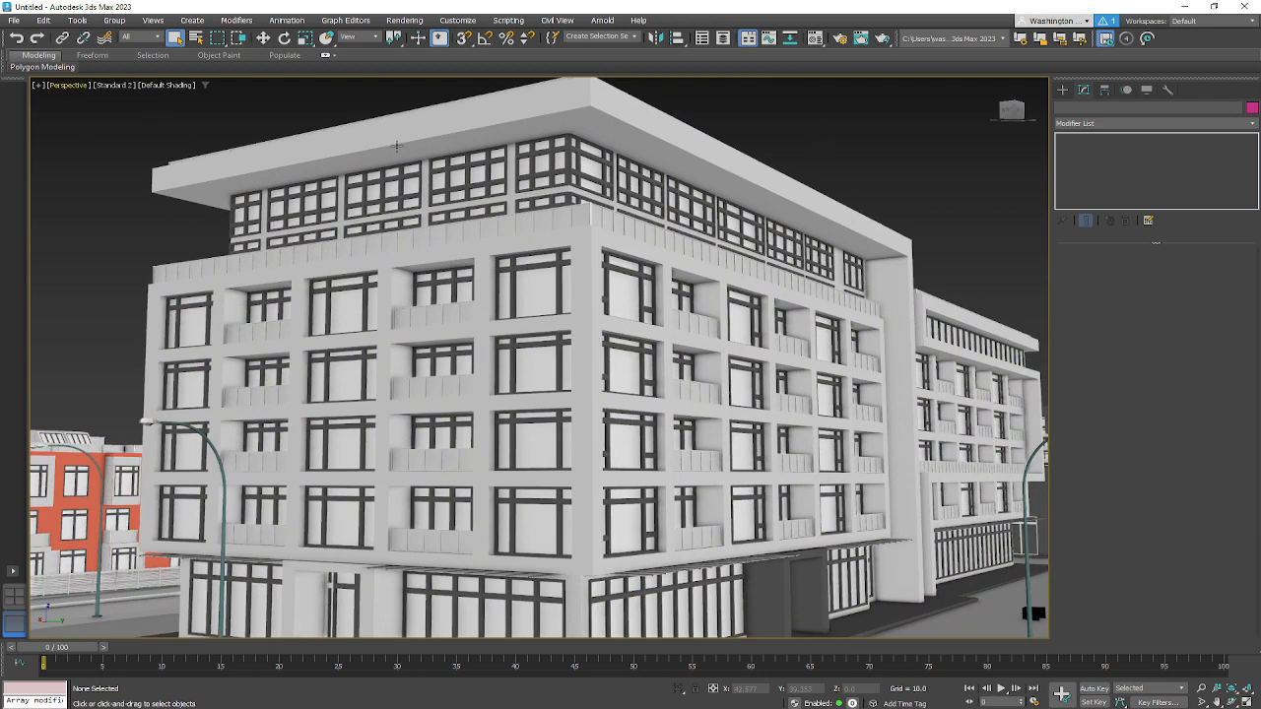
Step: Review the available viewport shading modes and examine the white corner building from several angles with the Standard 2 preset
{"action": "left_click", "coordinate": [192, 85]}
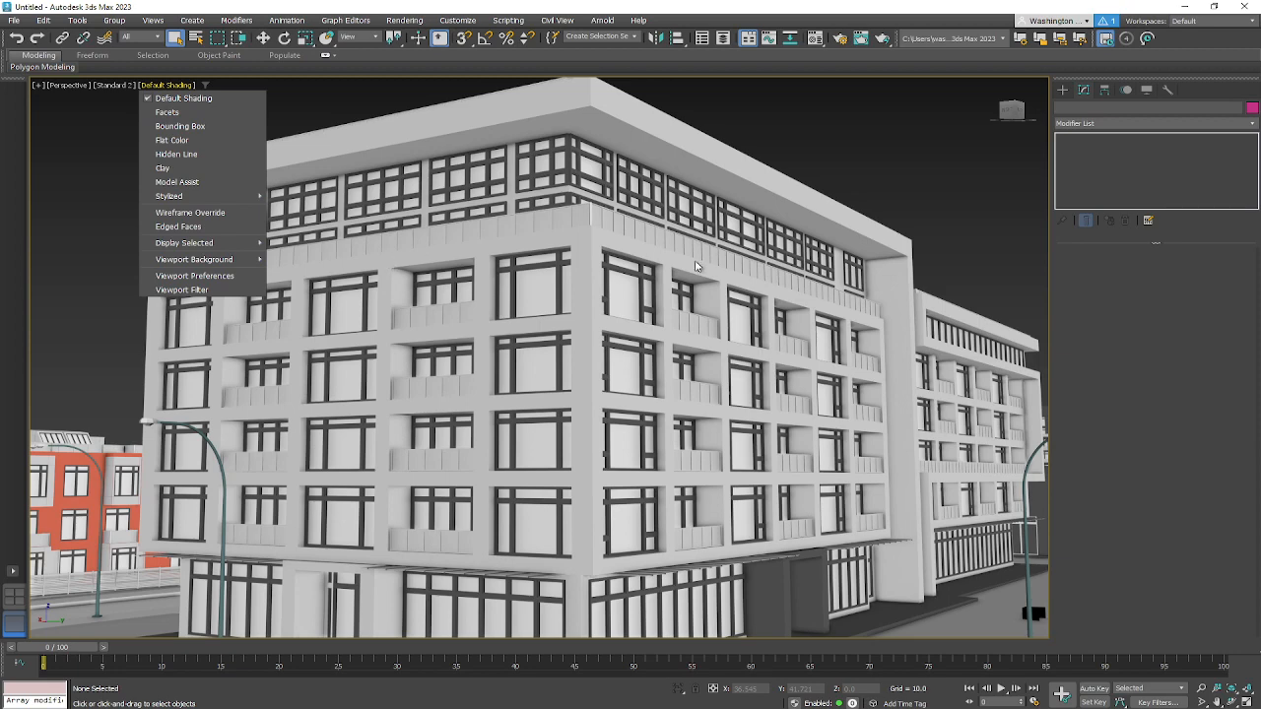
{"action": "left_click", "coordinate": [803, 158]}
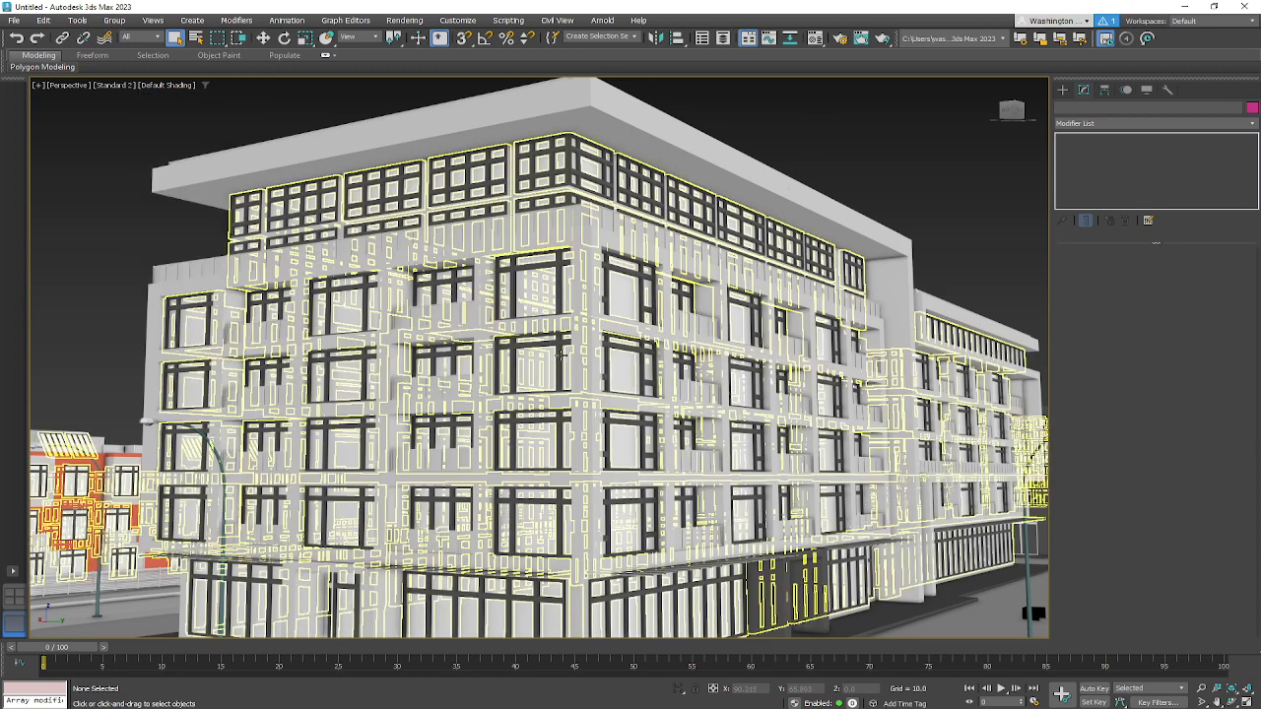
{"action": "scroll", "coordinate": [560, 353], "scroll_direction": "down", "scroll_amount": 3}
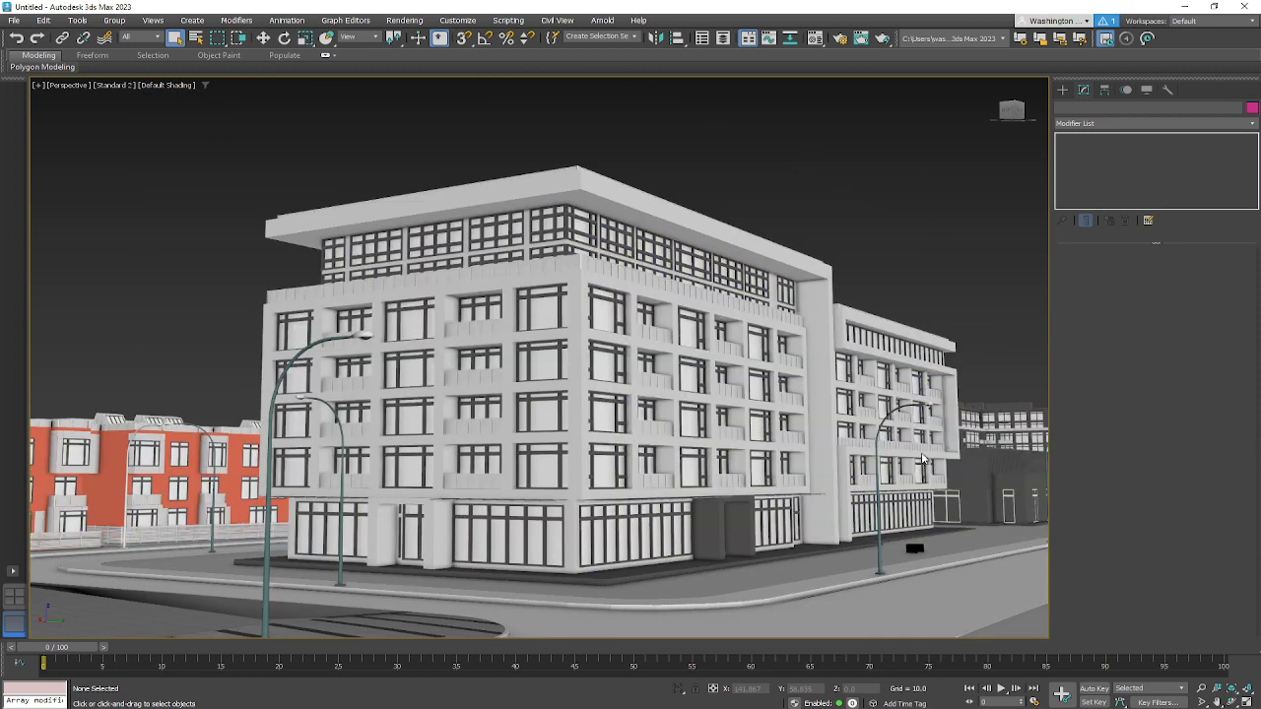
{"action": "middle_click_drag", "start_coordinate": [595, 577], "coordinate": [691, 502]}
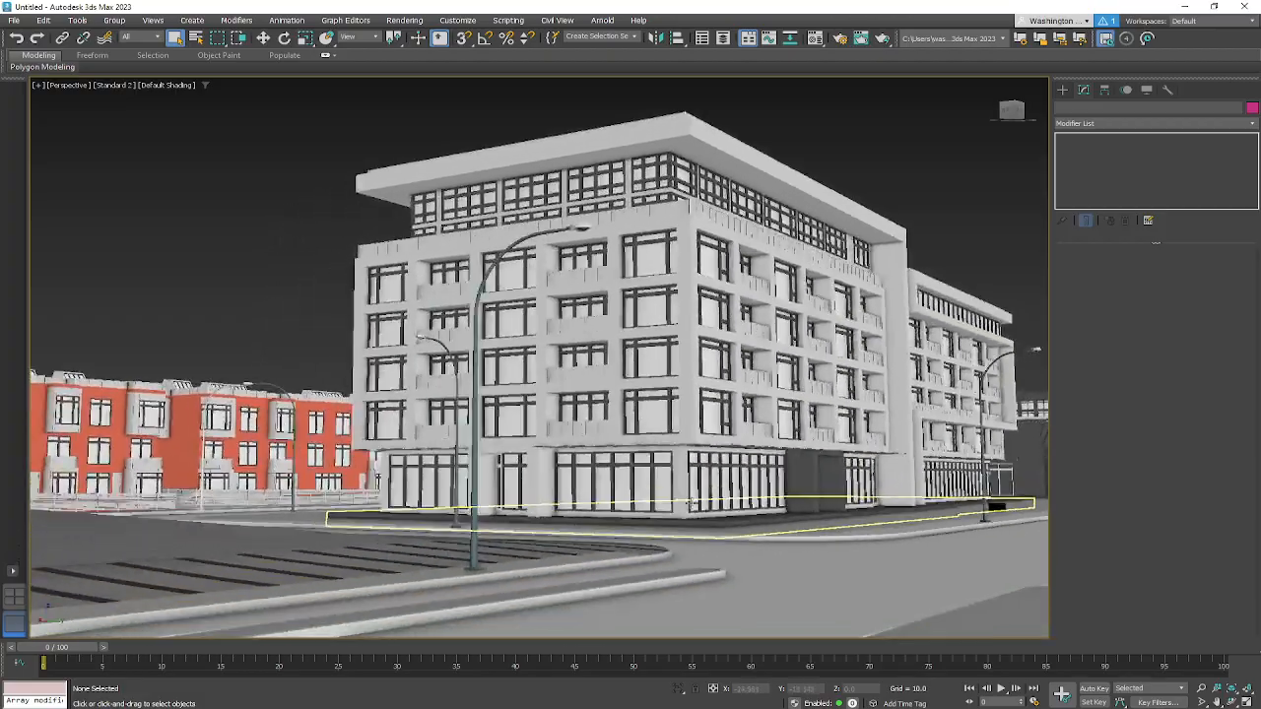
{"action": "middle_click_drag", "start_coordinate": [680, 444], "coordinate": [712, 499], "text": "alt"}
{"action": "middle_click_drag", "start_coordinate": [737, 457], "coordinate": [670, 468]}
{"action": "middle_click_drag", "start_coordinate": [621, 499], "coordinate": [695, 455]}
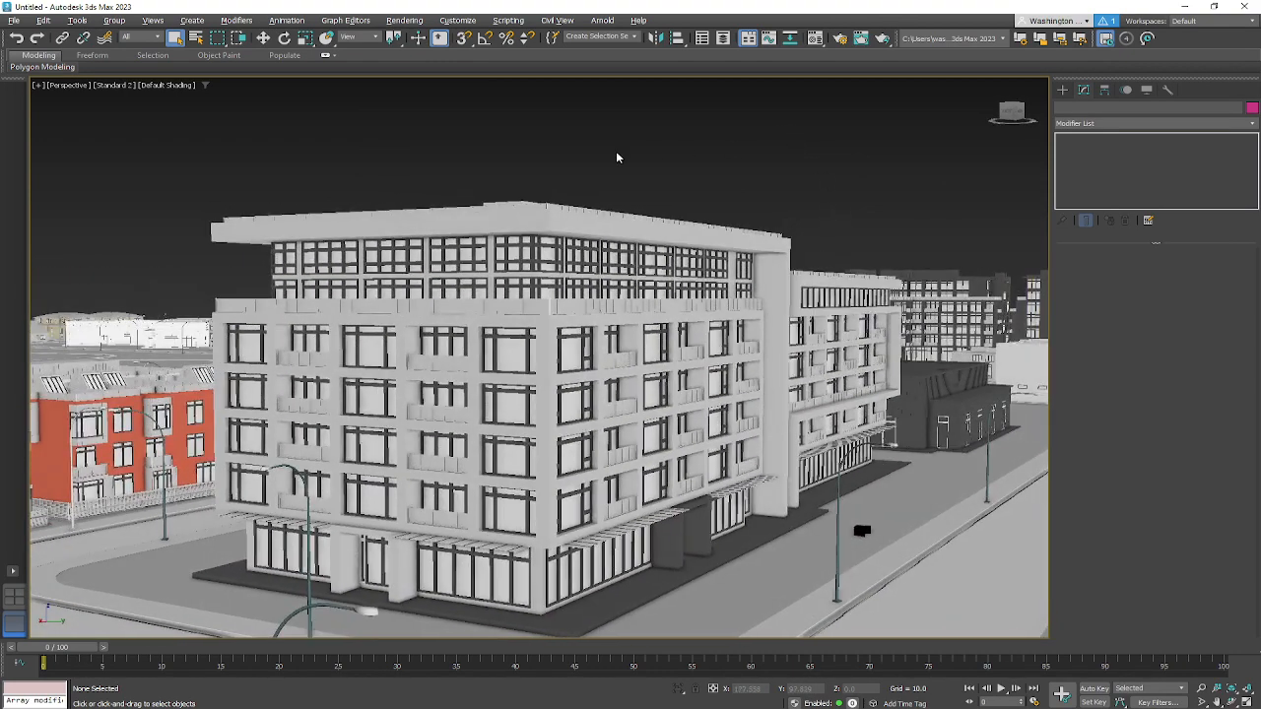
{"action": "middle_click_drag", "start_coordinate": [386, 539], "coordinate": [767, 296]}
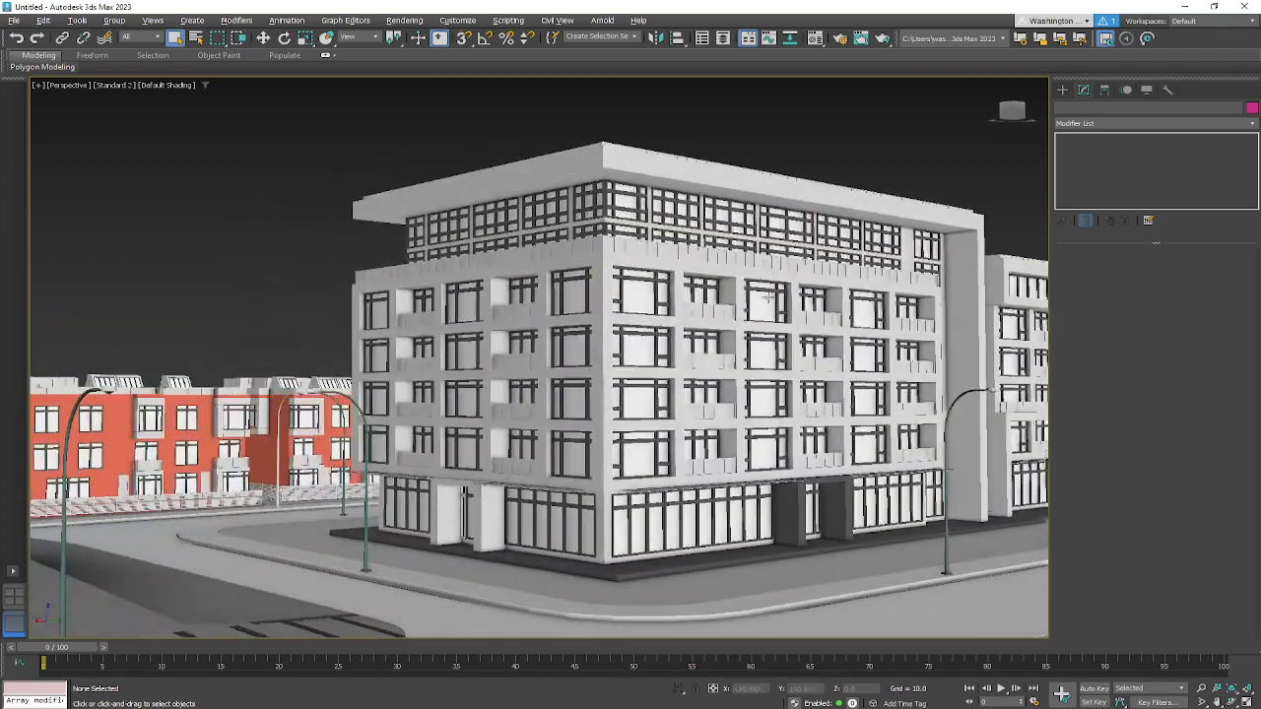
{"action": "middle_click_drag", "start_coordinate": [998, 214], "coordinate": [898, 326], "text": "alt"}
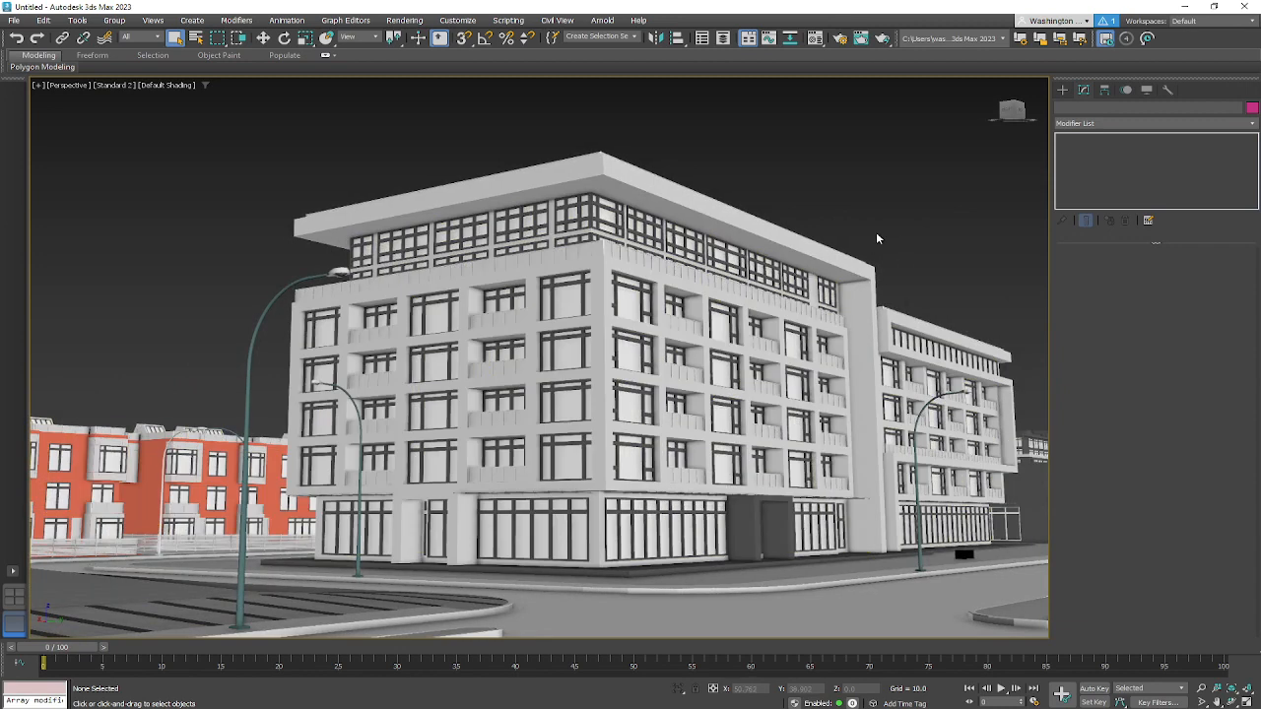
Step: Switch to the four-viewport layout and show the Perspective view maximized
{"action": "left_click", "coordinate": [14, 616]}
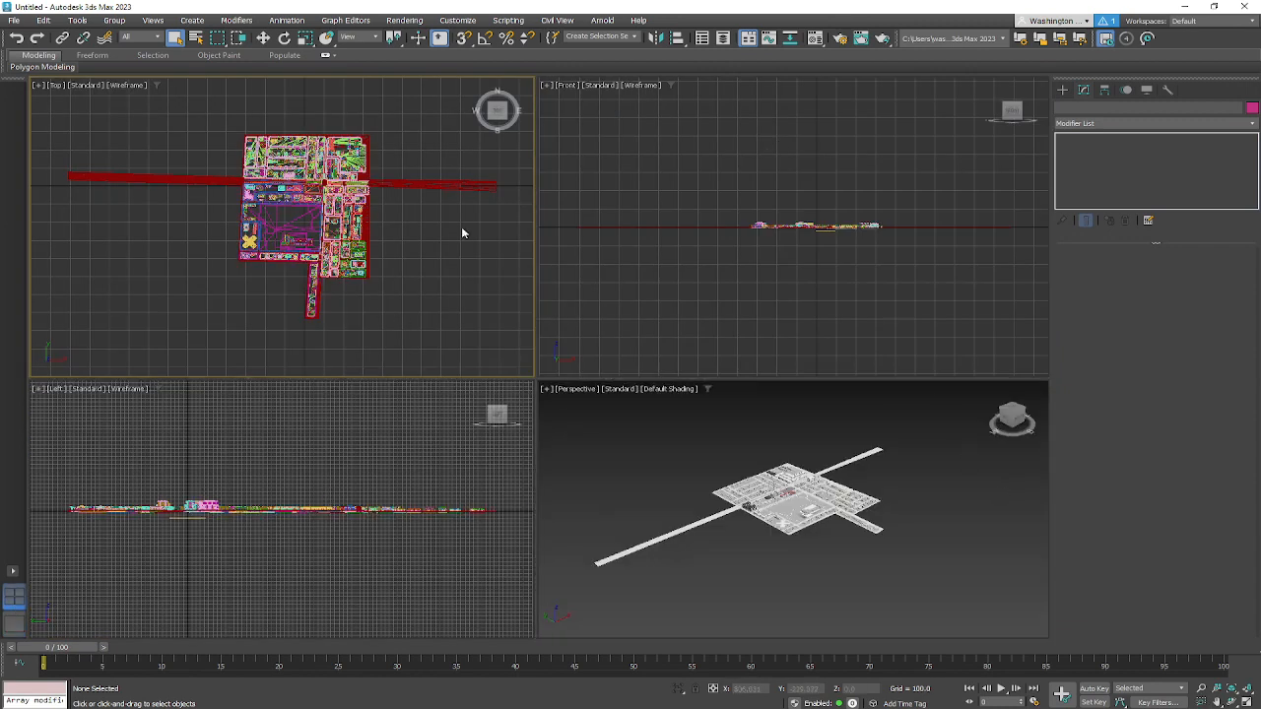
{"action": "key", "text": "alt+w"}
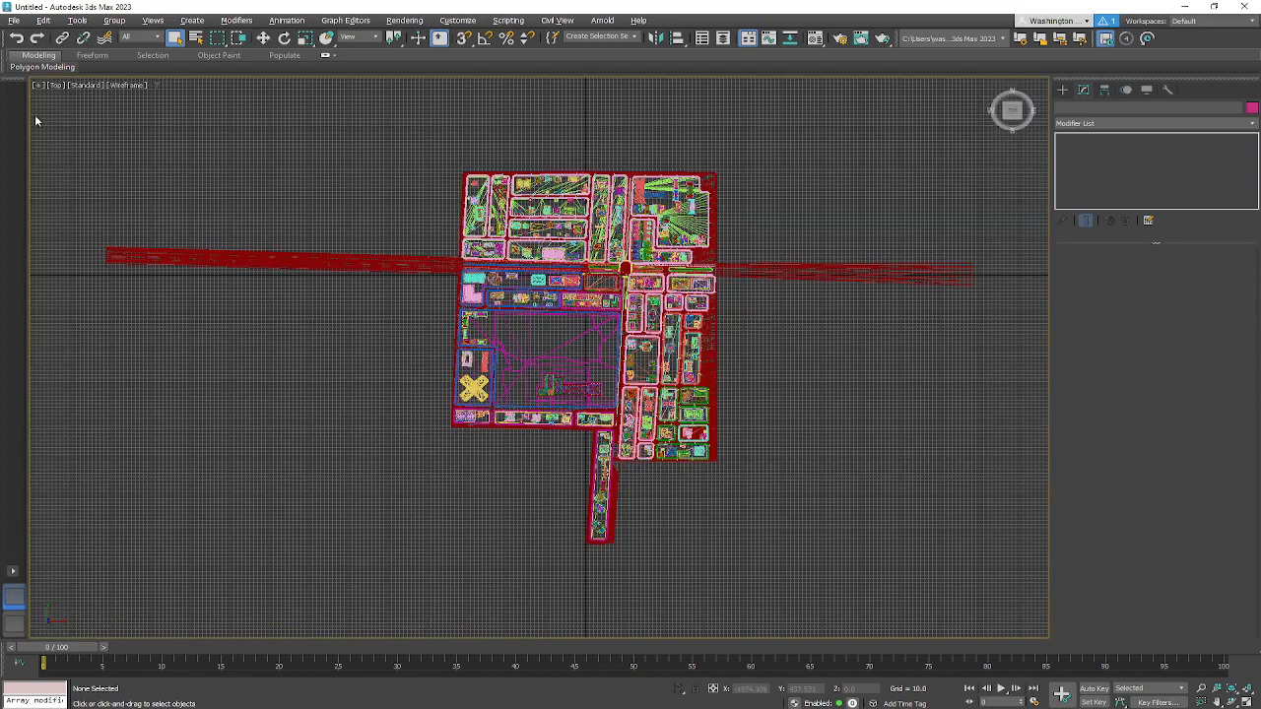
{"action": "middle_click_drag", "start_coordinate": [396, 318], "coordinate": [463, 280], "text": "alt"}
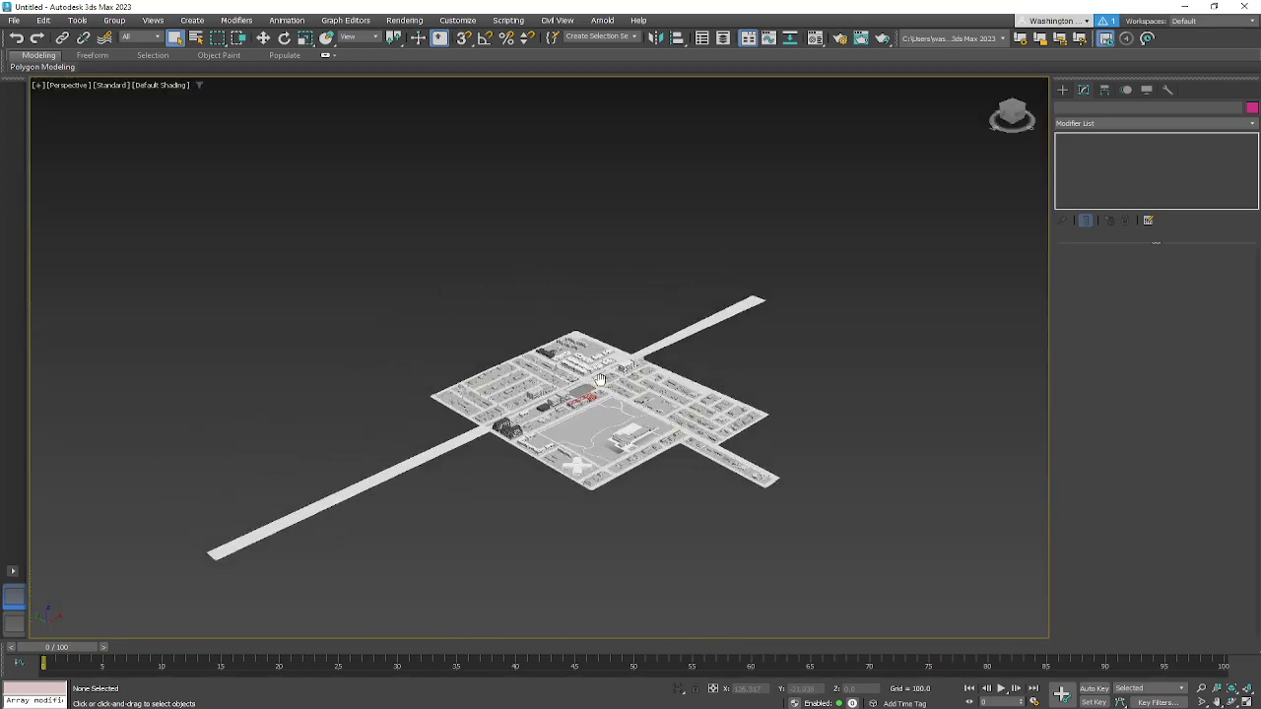
Step: Examine the city model in the Perspective view, ending close to the white corner building with its facade mesh selected
{"action": "scroll", "coordinate": [614, 391], "scroll_direction": "up", "scroll_amount": 5}
{"action": "scroll", "coordinate": [582, 422], "scroll_direction": "up", "scroll_amount": 2}
{"action": "mouse_move", "coordinate": [582, 422]}
{"action": "middle_mouse_down", "text": "alt"}
{"action": "mouse_move", "coordinate": [500, 414]}
{"action": "mouse_move", "coordinate": [631, 424]}
{"action": "mouse_move", "coordinate": [838, 565]}
{"action": "middle_mouse_up", "text": "alt"}
{"action": "scroll", "coordinate": [630, 424], "scroll_direction": "up", "scroll_amount": 8}
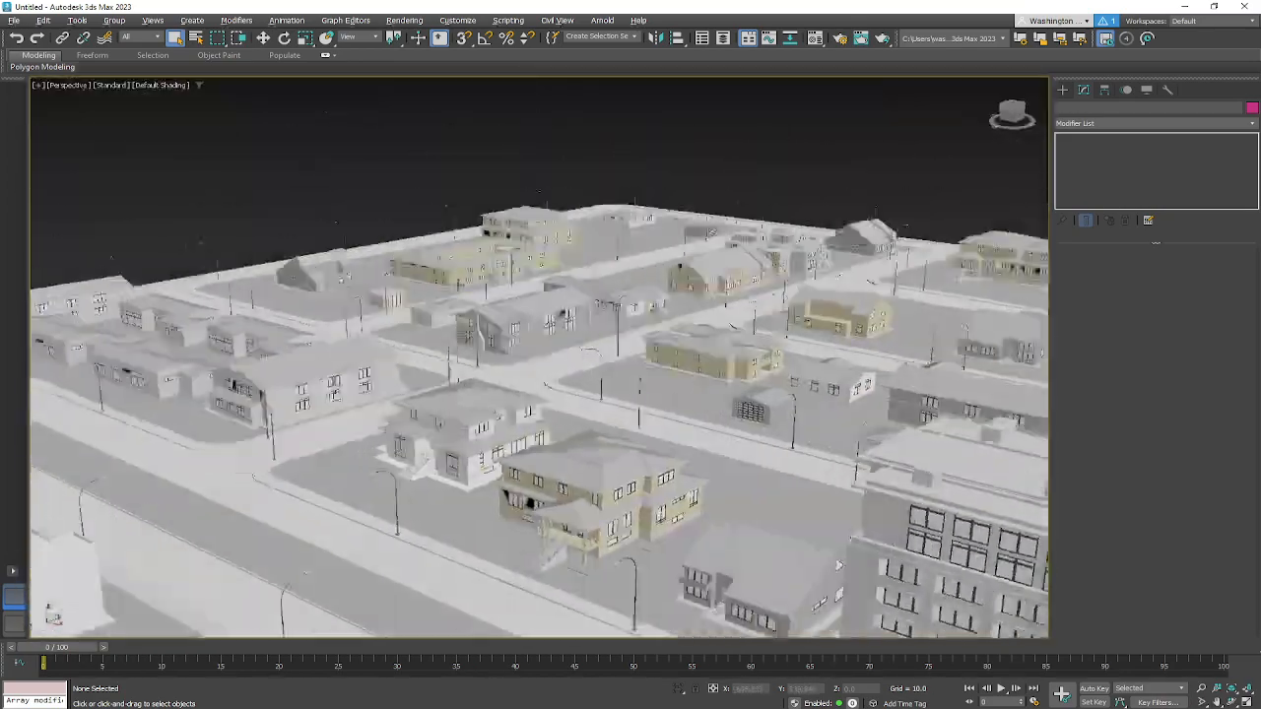
{"action": "scroll", "coordinate": [839, 565], "scroll_direction": "down", "scroll_amount": 8}
{"action": "scroll", "coordinate": [535, 436], "scroll_direction": "up", "scroll_amount": 6}
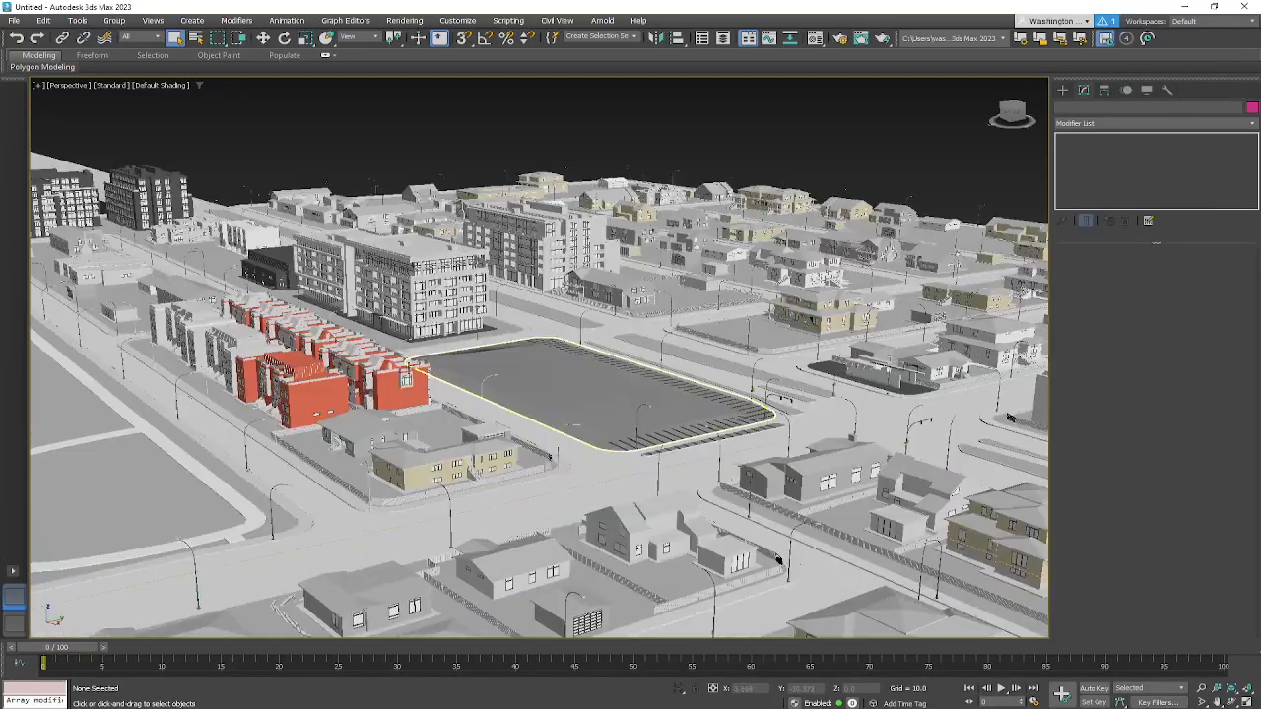
{"action": "scroll", "coordinate": [400, 365], "scroll_direction": "up", "scroll_amount": 4}
{"action": "middle_click_drag", "start_coordinate": [464, 229], "coordinate": [493, 404], "text": "alt"}
{"action": "left_click", "coordinate": [693, 208]}
{"action": "middle_click_drag", "start_coordinate": [492, 404], "coordinate": [565, 394], "text": "alt"}
{"action": "scroll", "coordinate": [558, 412], "scroll_direction": "up", "scroll_amount": 4}
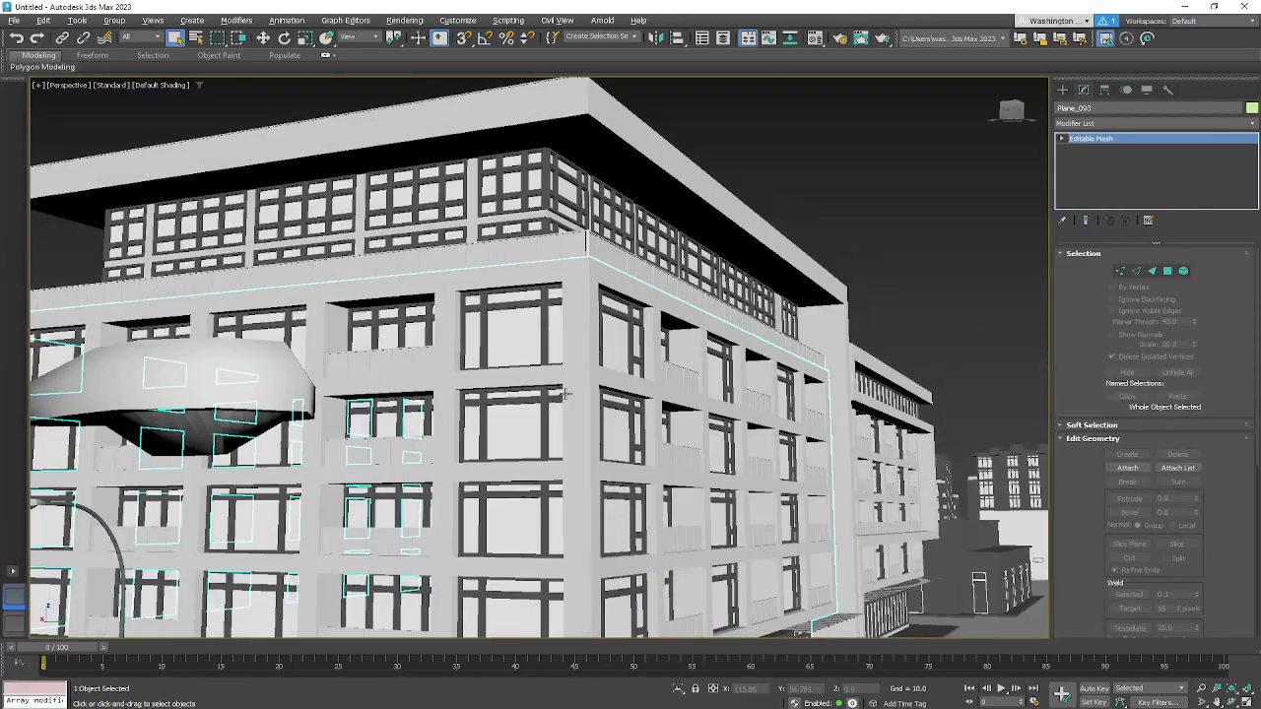
Step: Apply the Standard 2 preset to the Perspective viewport, close its settings window and inspect the corner building's shading
{"action": "left_click", "coordinate": [150, 85]}
{"action": "left_click", "coordinate": [233, 283]}
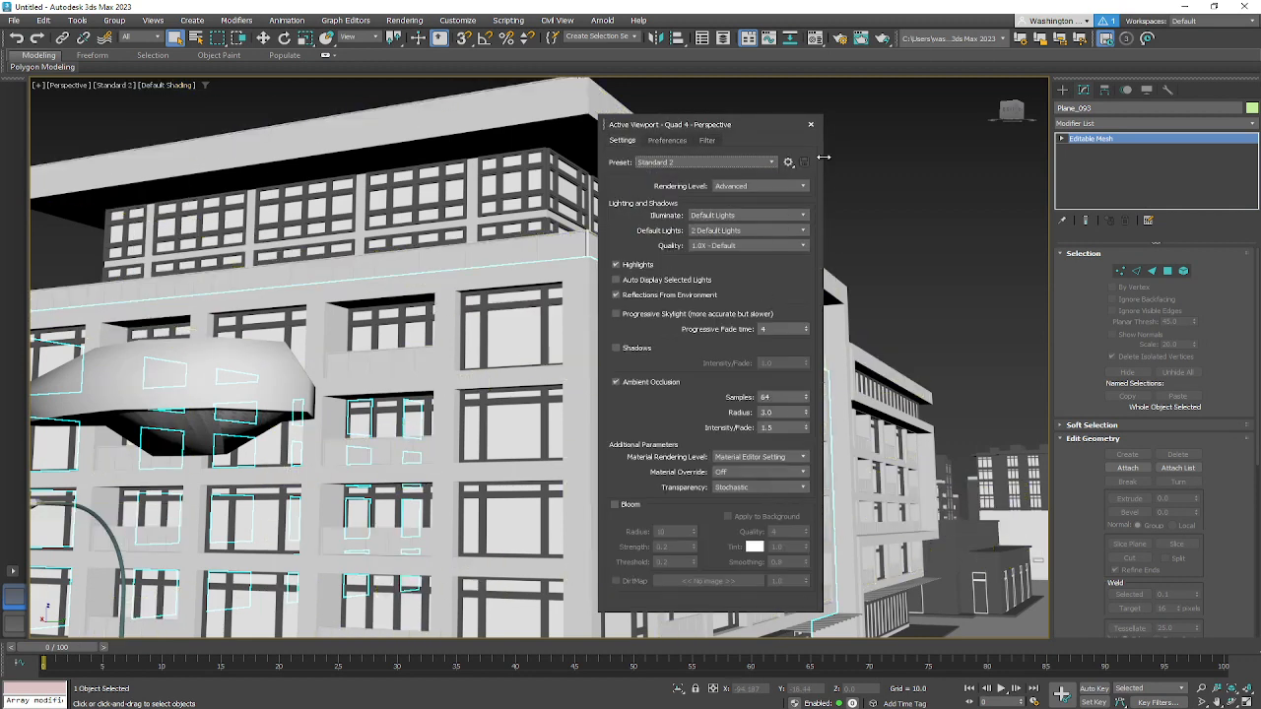
{"action": "left_click", "coordinate": [810, 126]}
{"action": "middle_click_drag", "start_coordinate": [543, 446], "coordinate": [638, 386], "text": "alt"}
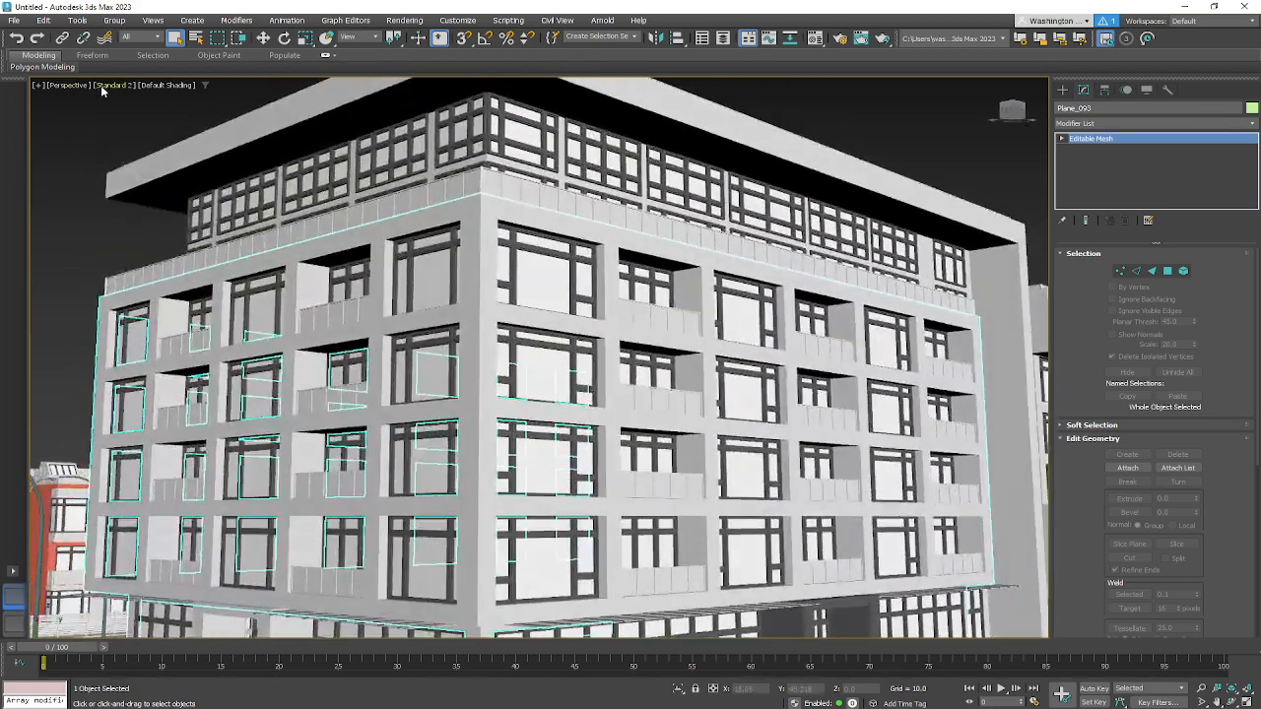
{"action": "scroll", "coordinate": [823, 293], "scroll_direction": "down", "scroll_amount": 4}
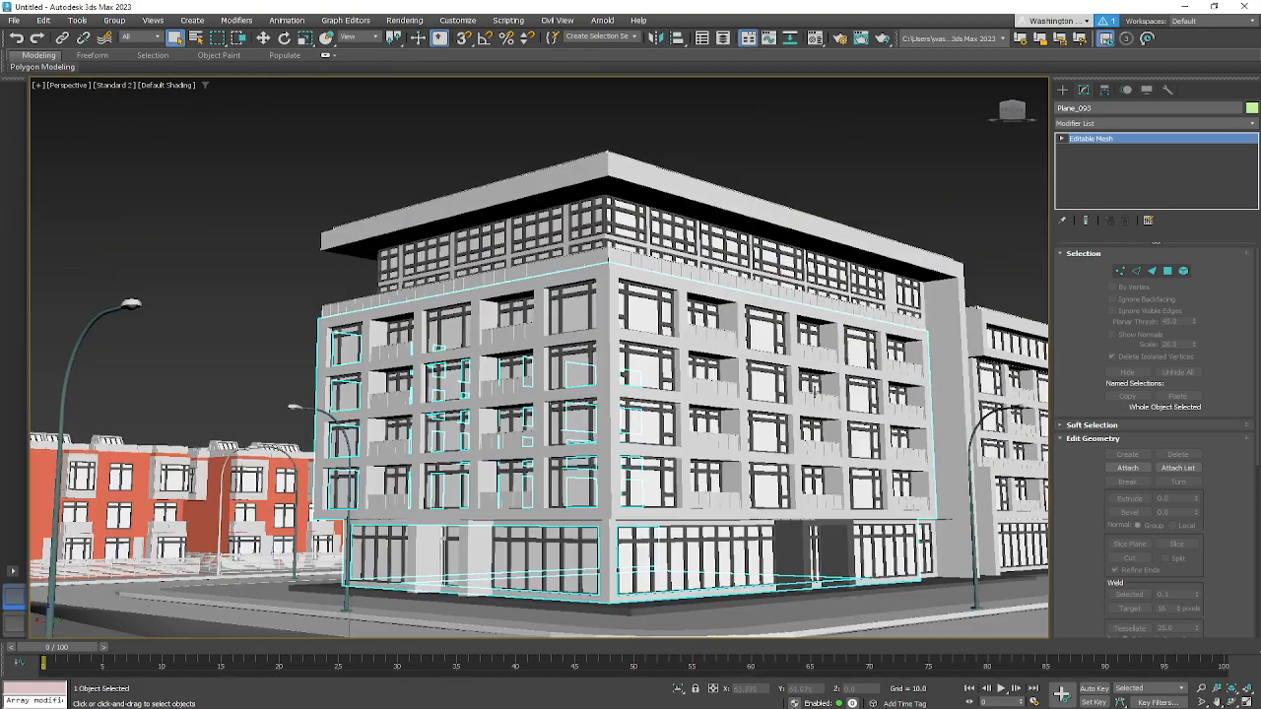
{"action": "middle_click_drag", "start_coordinate": [623, 321], "coordinate": [634, 321], "text": "alt"}
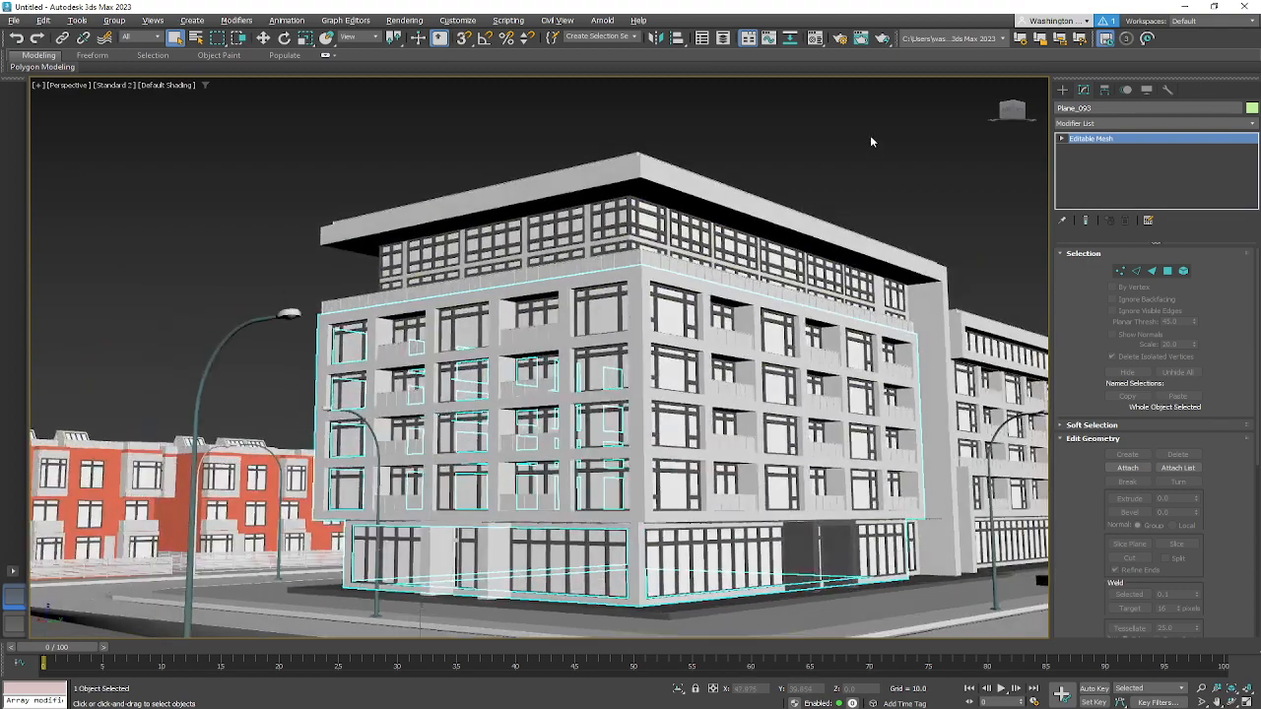
{"action": "left_click", "coordinate": [870, 135]}
{"action": "middle_click_drag", "start_coordinate": [651, 460], "coordinate": [651, 625], "text": "alt"}
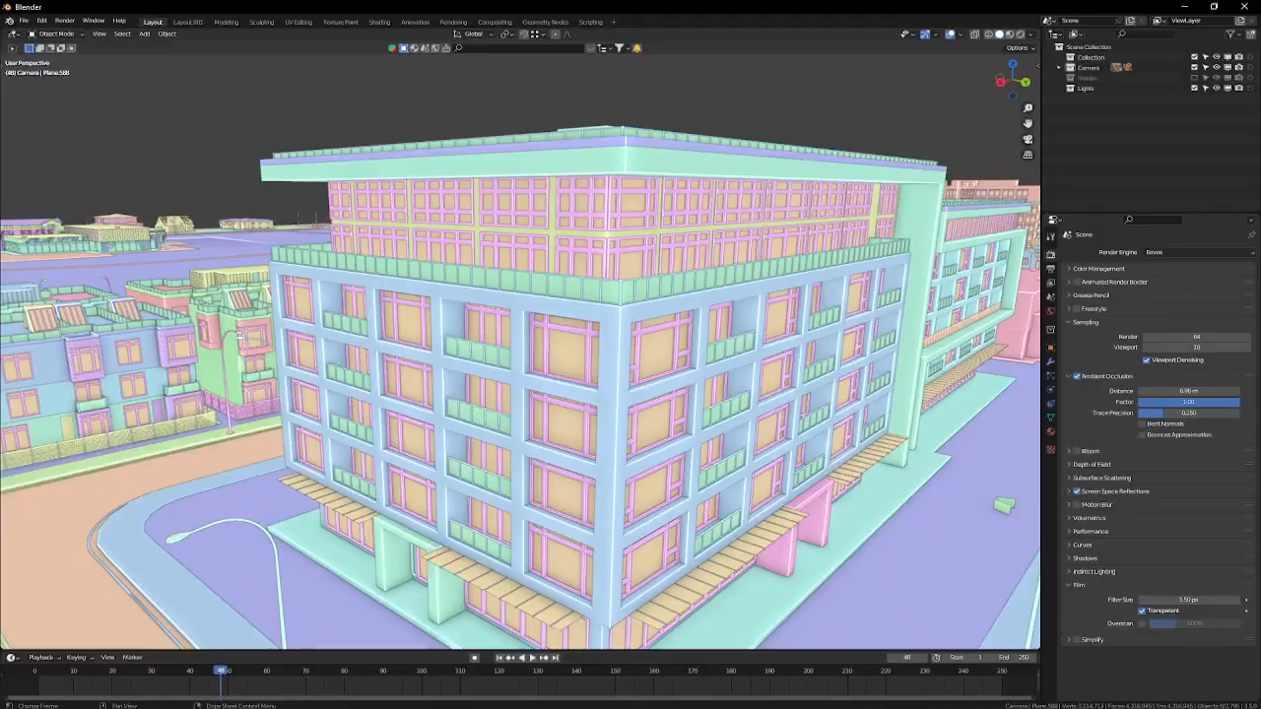
Step: Switch to Blender and set the Solid viewport shading to Single color with Studio lighting
{"action": "middle_click_drag", "start_coordinate": [738, 338], "coordinate": [947, 73]}
{"action": "left_click", "coordinate": [1035, 37]}
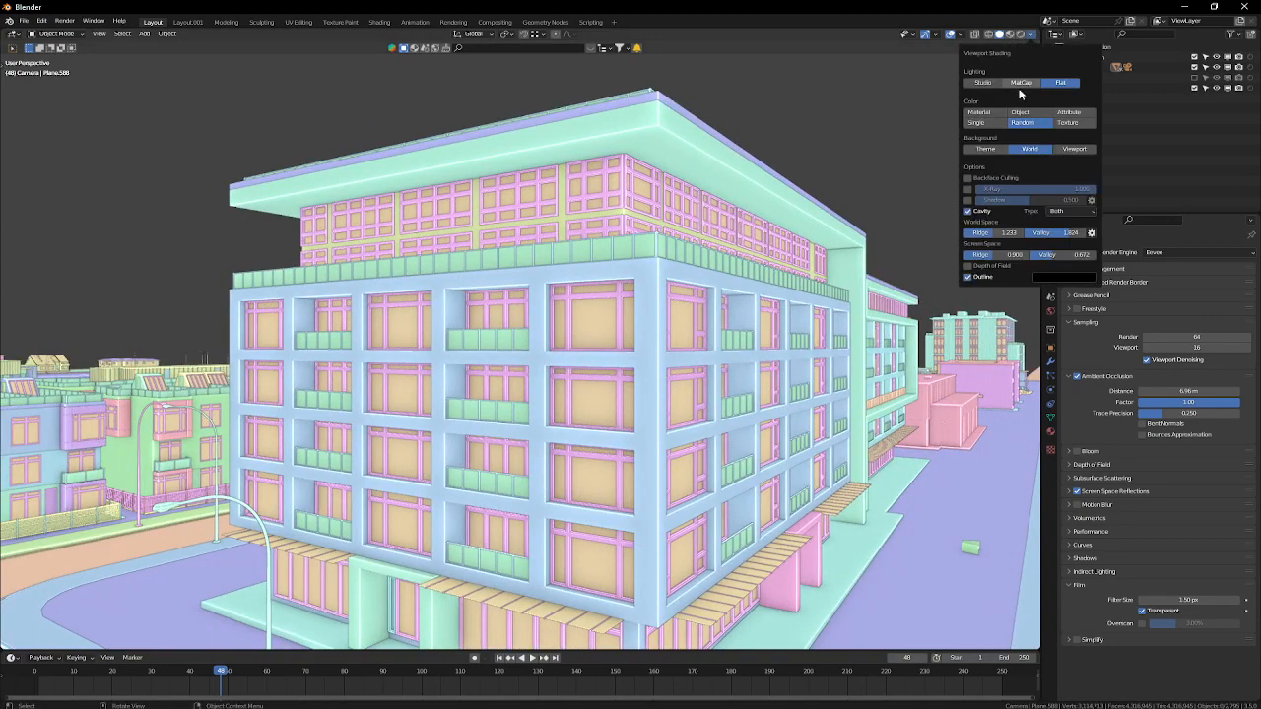
{"action": "left_click", "coordinate": [991, 123]}
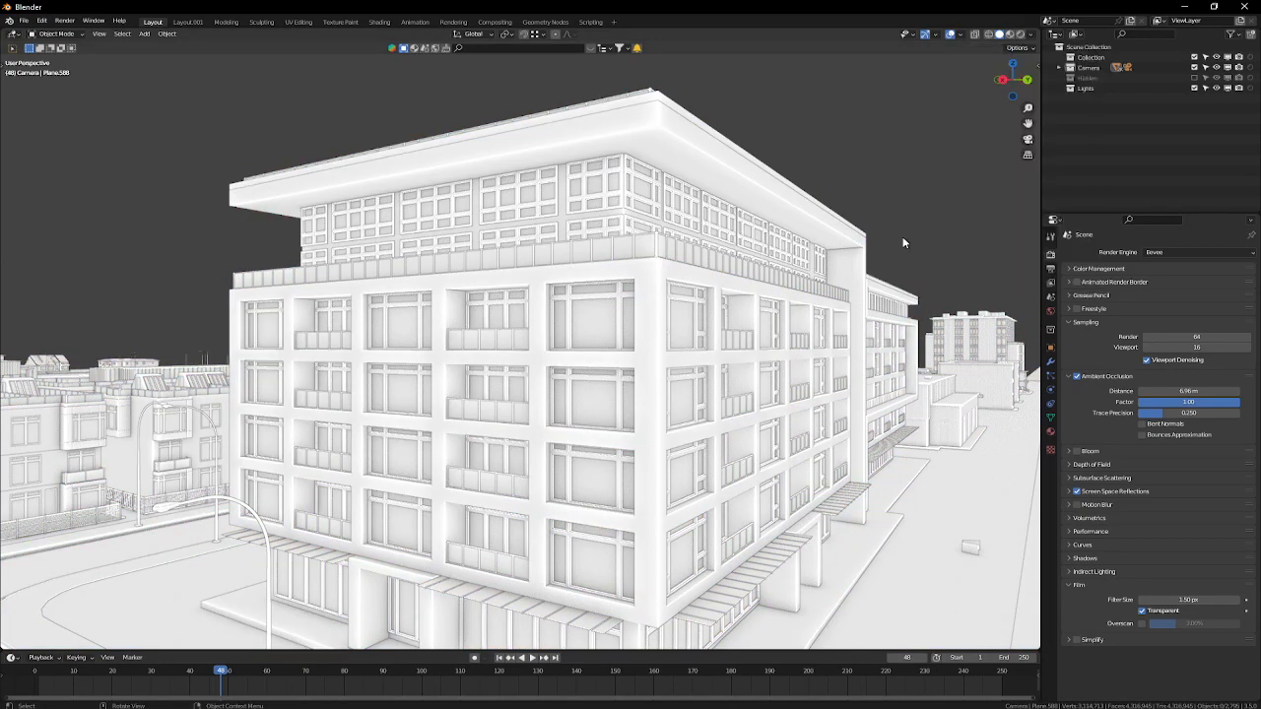
{"action": "left_click", "coordinate": [1032, 36]}
{"action": "left_click", "coordinate": [985, 85]}
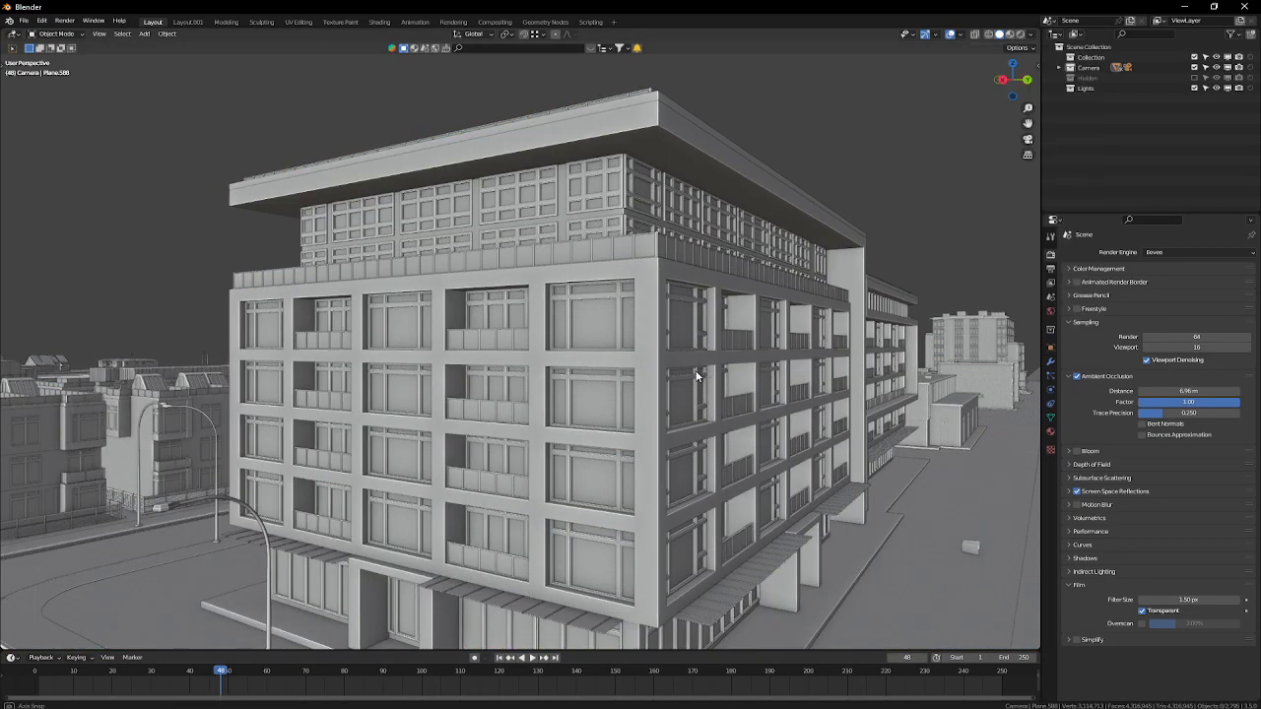
Step: Inspect the building under Studio lighting and review the Viewport Shading options
{"action": "mouse_move", "coordinate": [670, 384]}
{"action": "middle_mouse_down"}
{"action": "mouse_move", "coordinate": [701, 389]}
{"action": "mouse_move", "coordinate": [622, 349]}
{"action": "mouse_move", "coordinate": [532, 333]}
{"action": "mouse_move", "coordinate": [607, 361]}
{"action": "middle_mouse_up"}
{"action": "scroll", "coordinate": [607, 360], "scroll_direction": "up", "scroll_amount": 2}
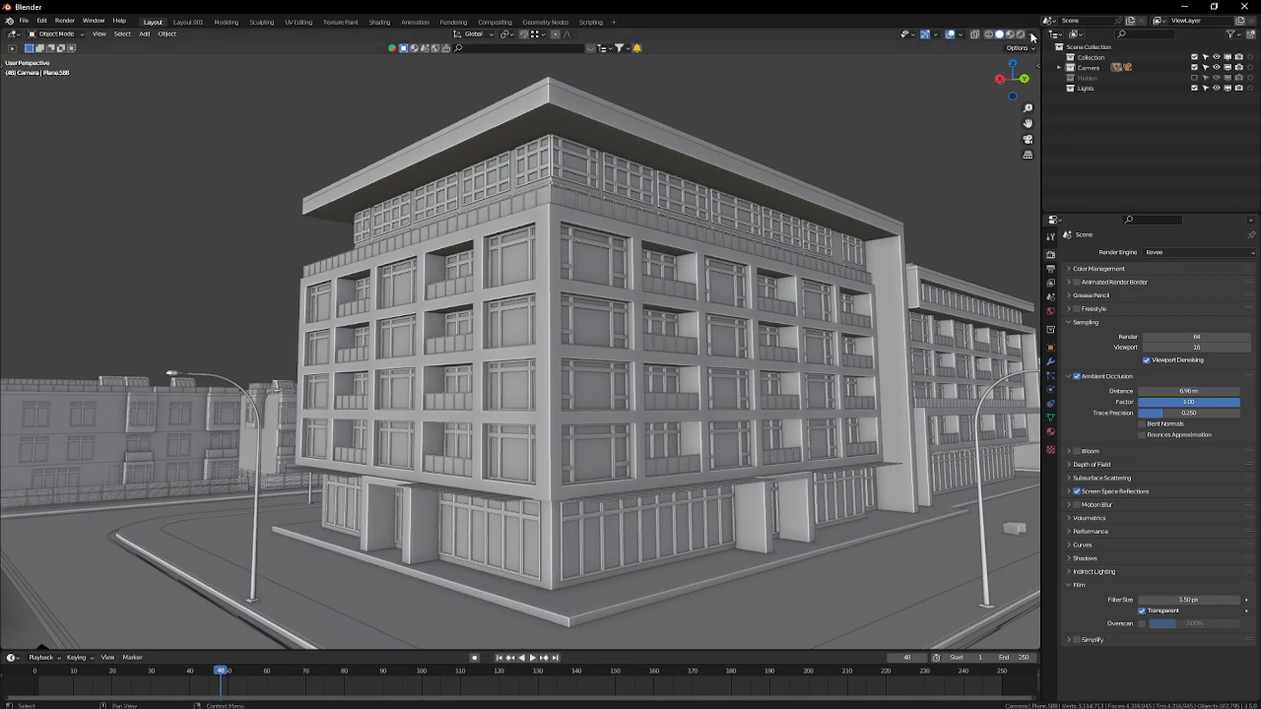
{"action": "left_click", "coordinate": [1031, 37]}
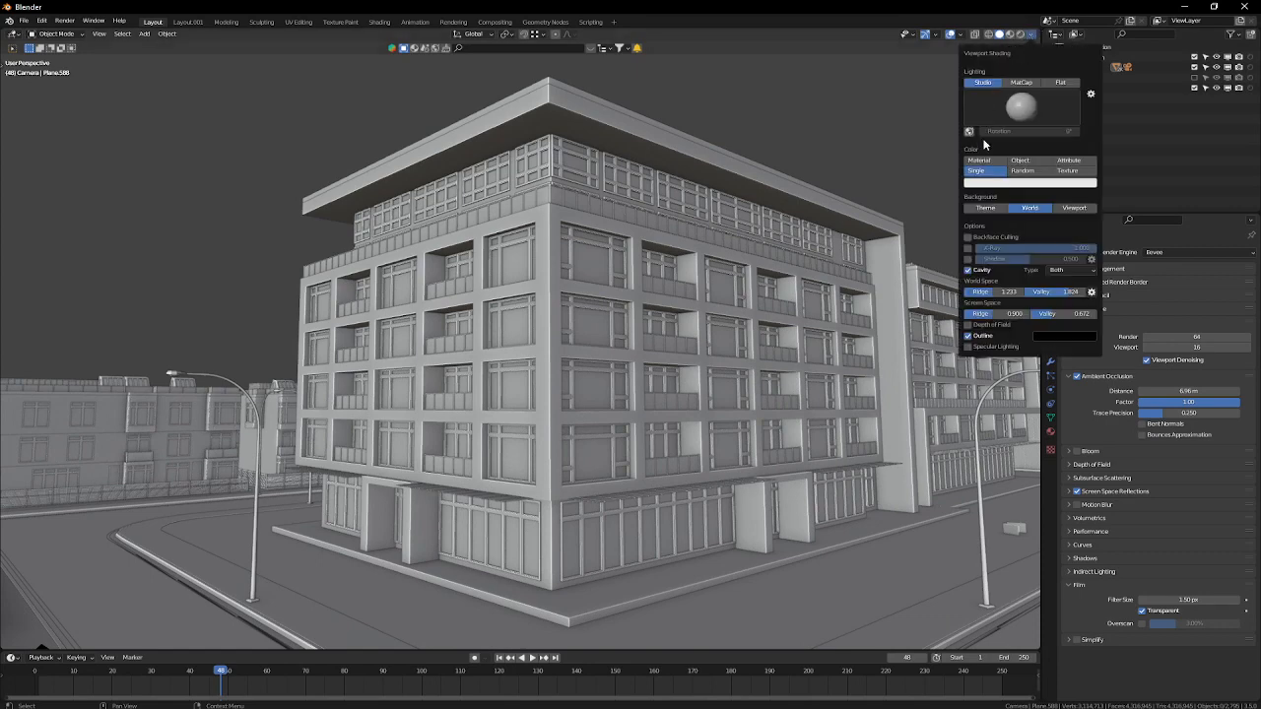
{"action": "left_click", "coordinate": [1030, 34]}
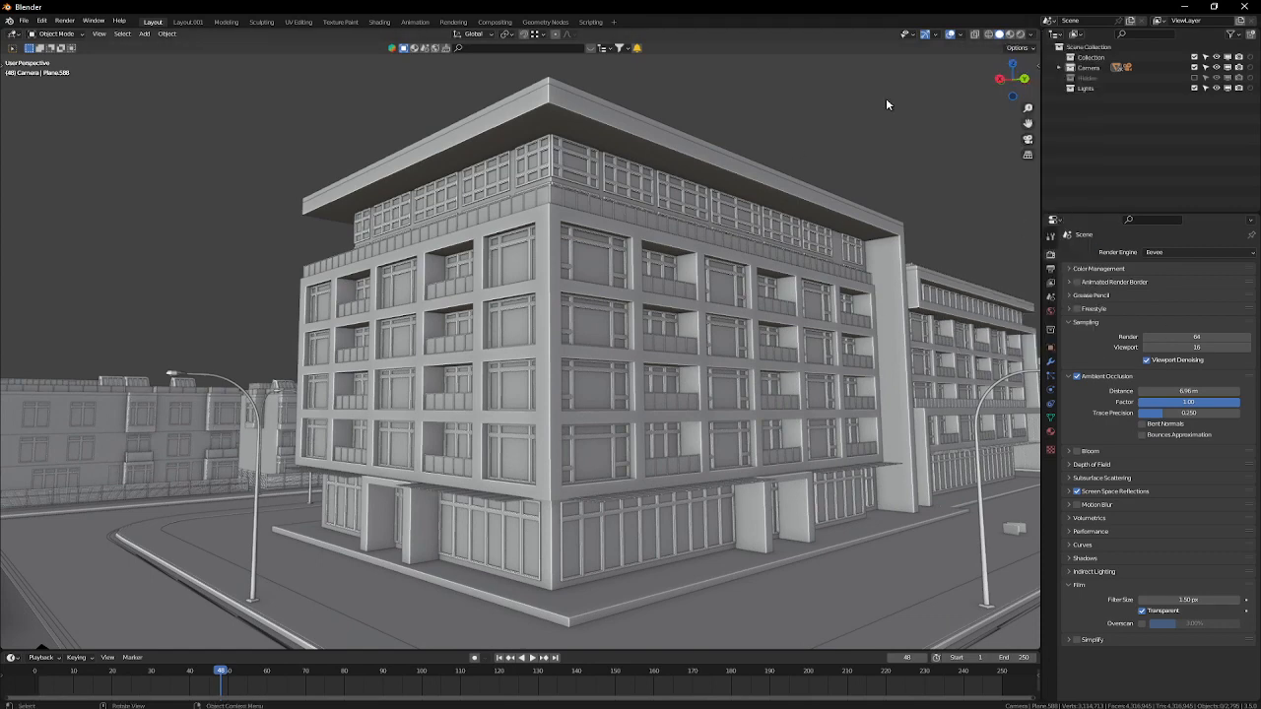
{"action": "scroll", "coordinate": [636, 351], "scroll_direction": "up", "scroll_amount": 3}
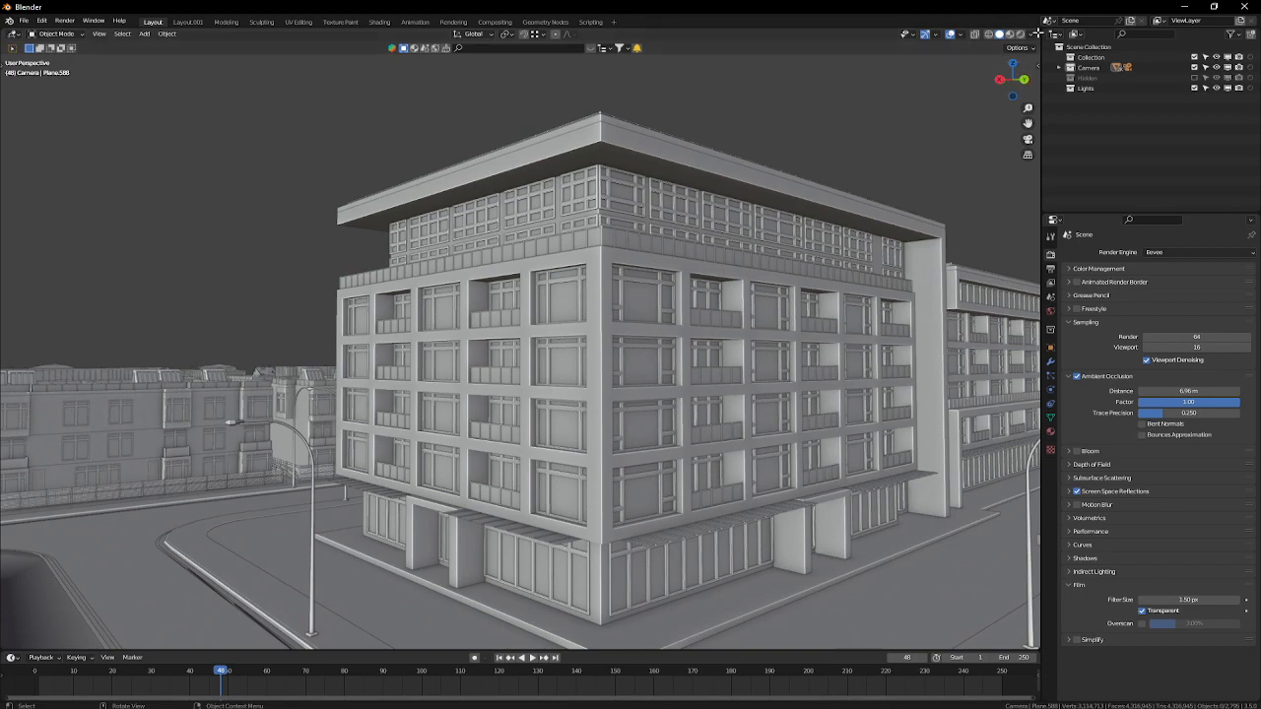
Step: Split the 3D viewport into two side-by-side views and set the wider one to MatCap lighting with the red matcap
{"action": "left_click_drag", "start_coordinate": [939, 42], "coordinate": [371, 114]}
{"action": "middle_click_drag", "start_coordinate": [759, 374], "coordinate": [760, 289]}
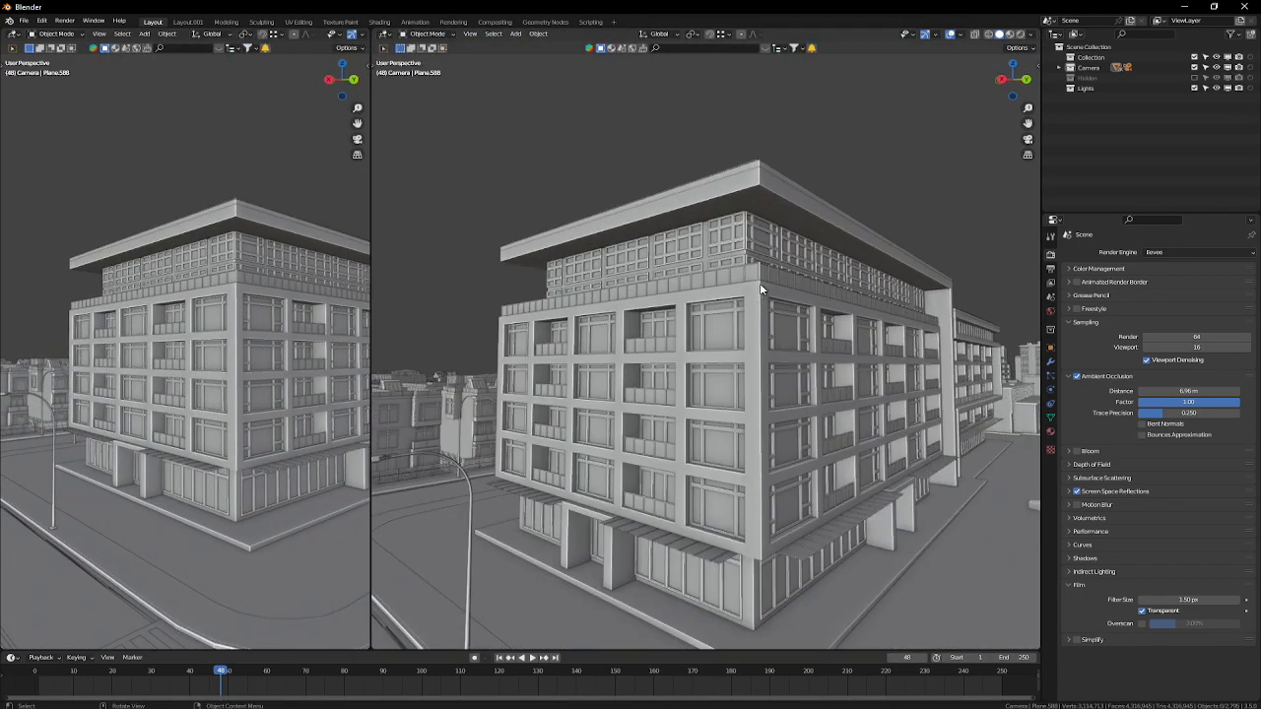
{"action": "left_click", "coordinate": [1031, 36]}
{"action": "left_click", "coordinate": [1021, 82]}
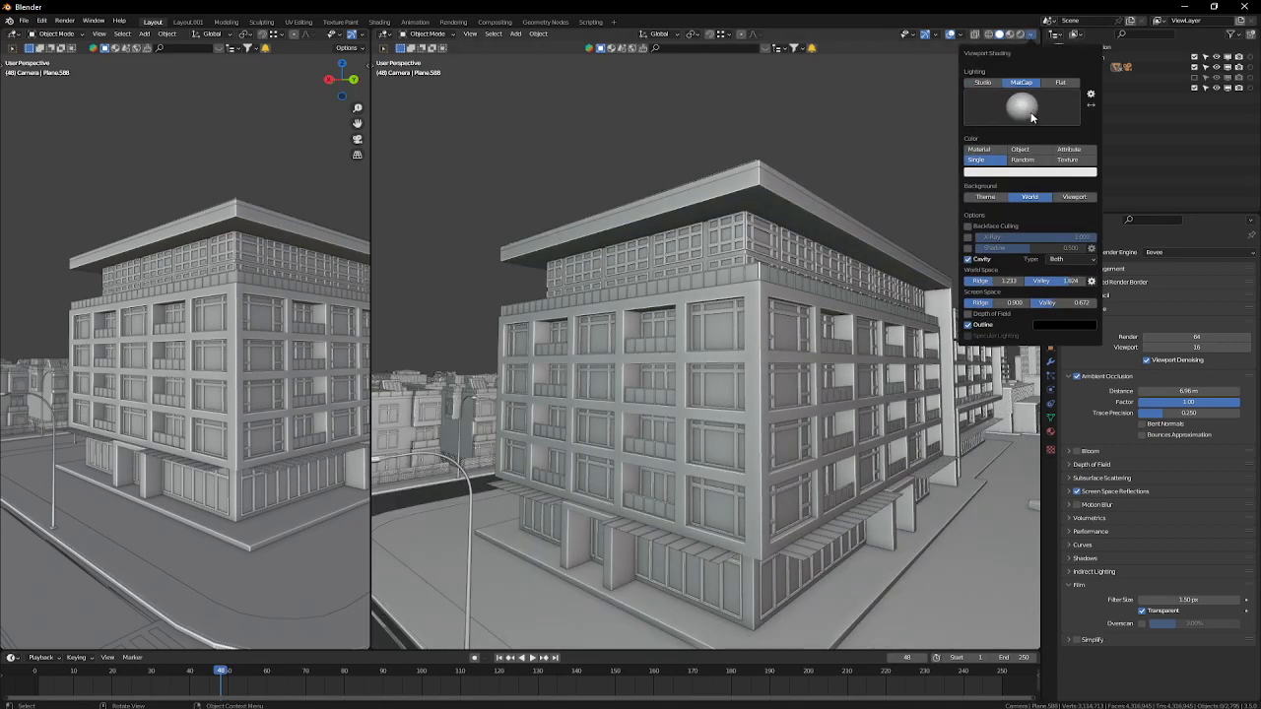
{"action": "left_click", "coordinate": [1024, 107]}
{"action": "left_click", "coordinate": [856, 179]}
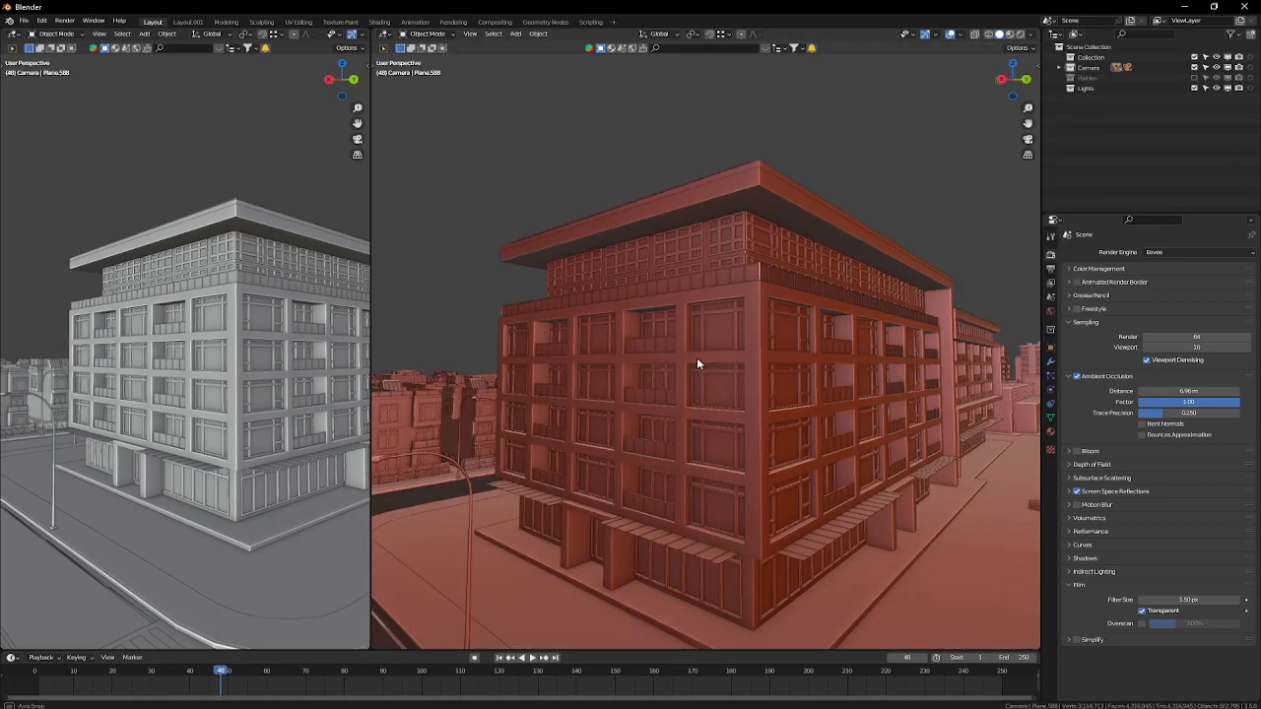
Step: Disable Cavity and Outline in the red MatCap viewport and inspect the building
{"action": "left_click", "coordinate": [1031, 37]}
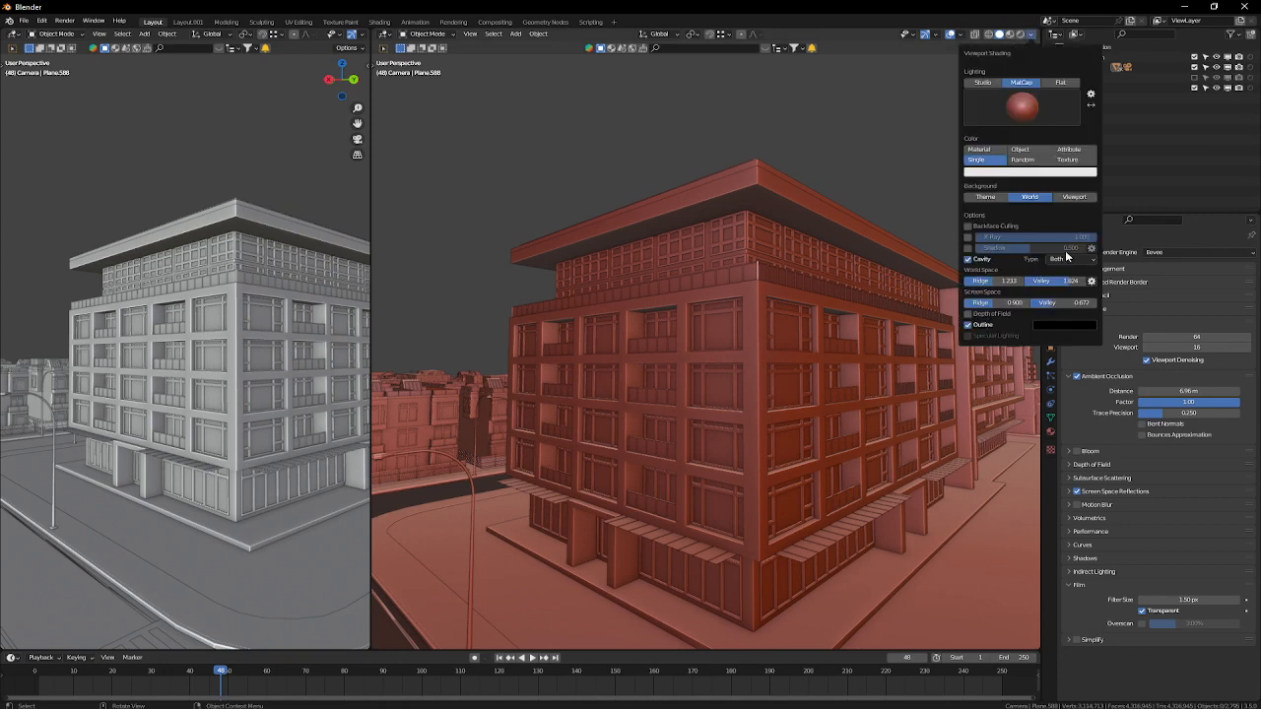
{"action": "left_click", "coordinate": [970, 260]}
{"action": "left_click", "coordinate": [968, 280]}
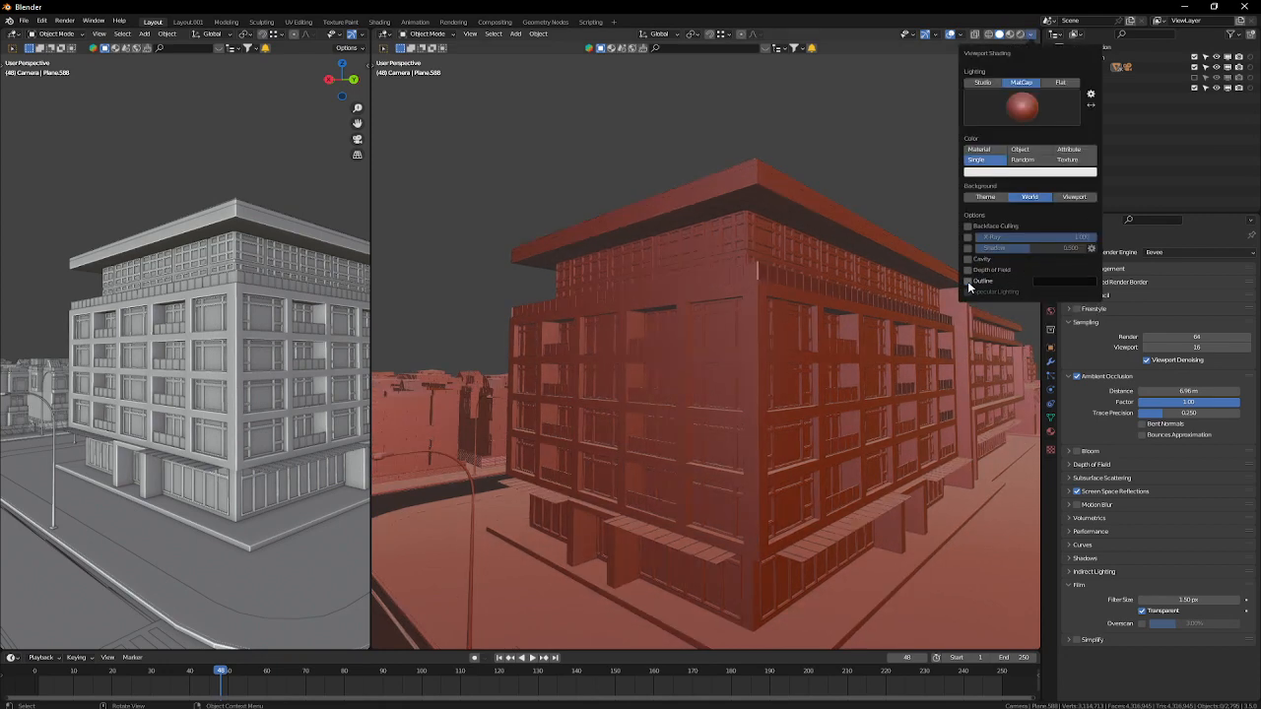
{"action": "middle_click_drag", "start_coordinate": [570, 408], "coordinate": [387, 376]}
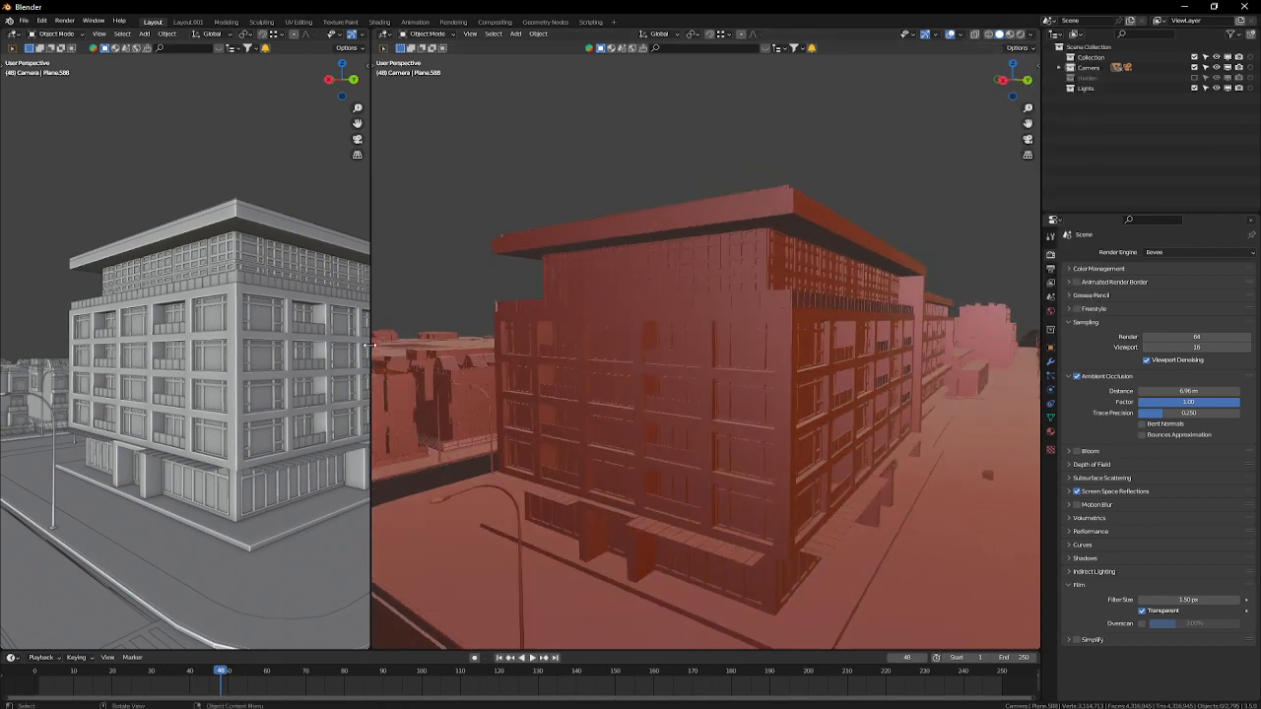
Step: Widen the gray Studio-lit viewport and view the building from a new angle in both views
{"action": "left_click_drag", "start_coordinate": [370, 344], "coordinate": [464, 345]}
{"action": "mouse_move", "coordinate": [349, 372]}
{"action": "middle_mouse_down"}
{"action": "mouse_move", "coordinate": [276, 366]}
{"action": "mouse_move", "coordinate": [334, 382]}
{"action": "middle_mouse_up"}
{"action": "mouse_move", "coordinate": [628, 358]}
{"action": "middle_mouse_down"}
{"action": "mouse_move", "coordinate": [644, 365]}
{"action": "mouse_move", "coordinate": [689, 324]}
{"action": "middle_mouse_up"}
Step: Set the red MatCap viewport to Rendered shading and change the render engine to Cycles
{"action": "key", "text": "z"}
{"action": "left_click", "coordinate": [683, 277]}
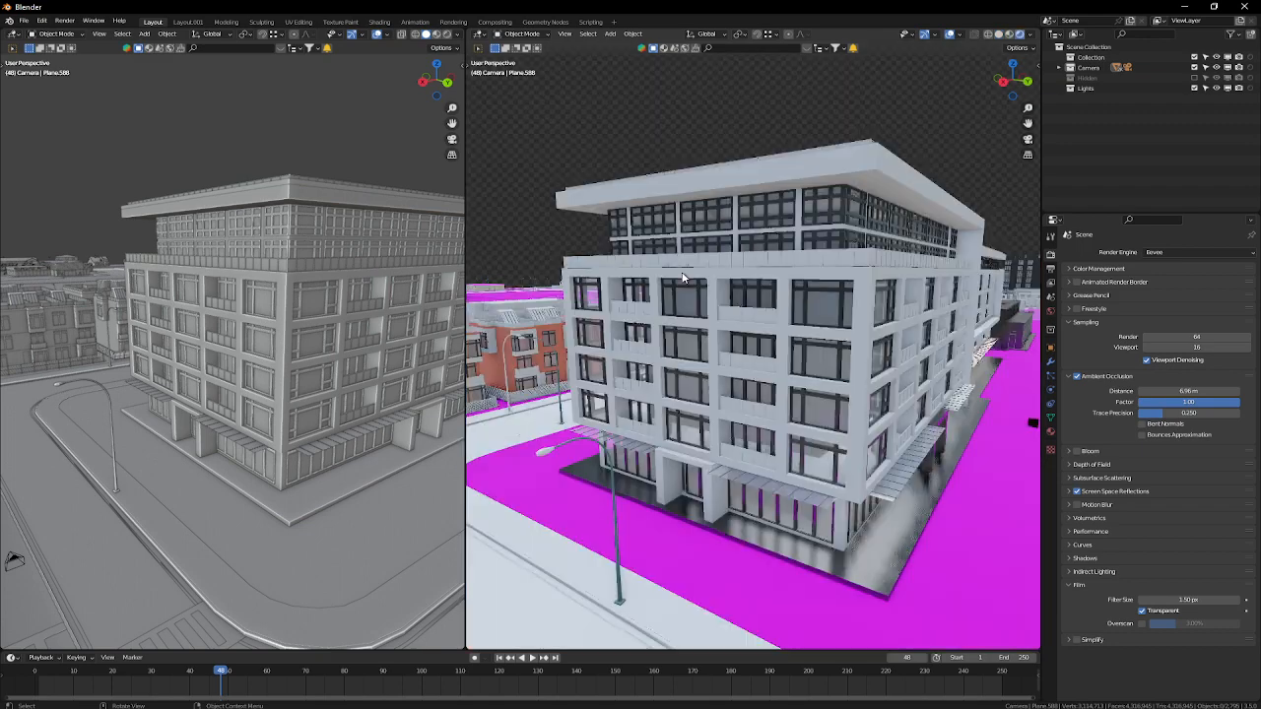
{"action": "middle_click_drag", "start_coordinate": [683, 277], "coordinate": [820, 288]}
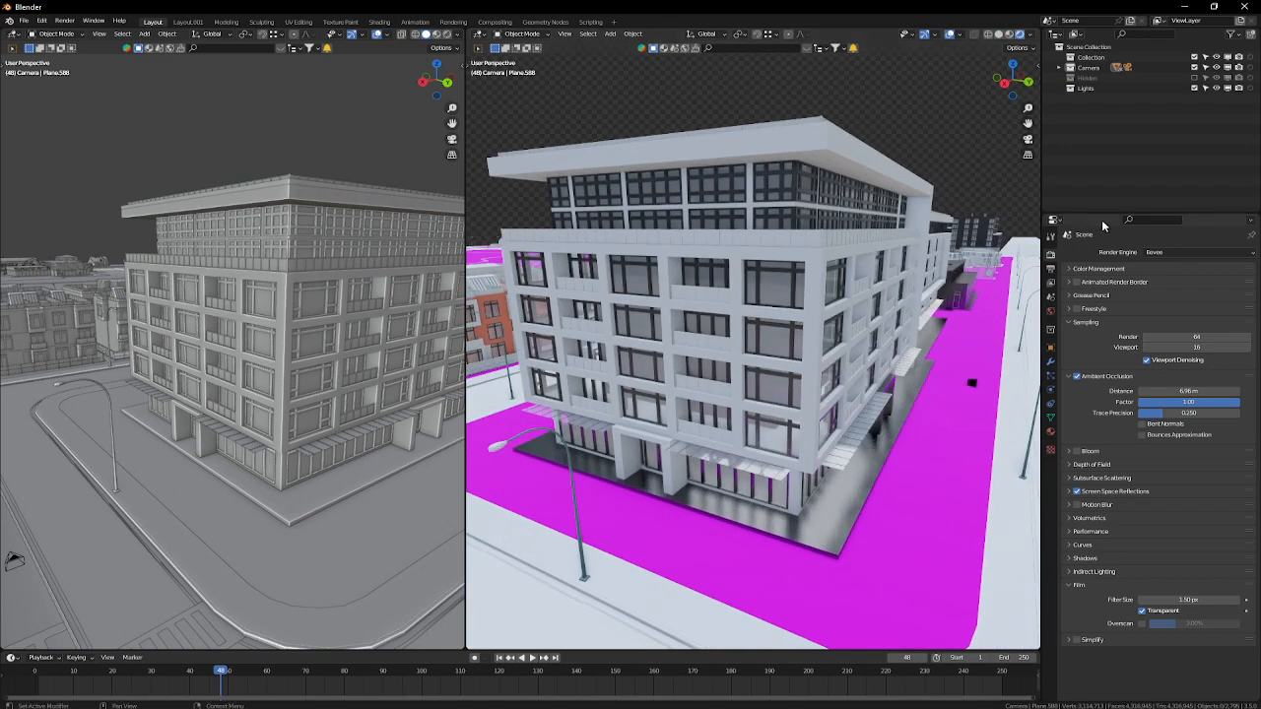
{"action": "left_click", "coordinate": [1164, 253]}
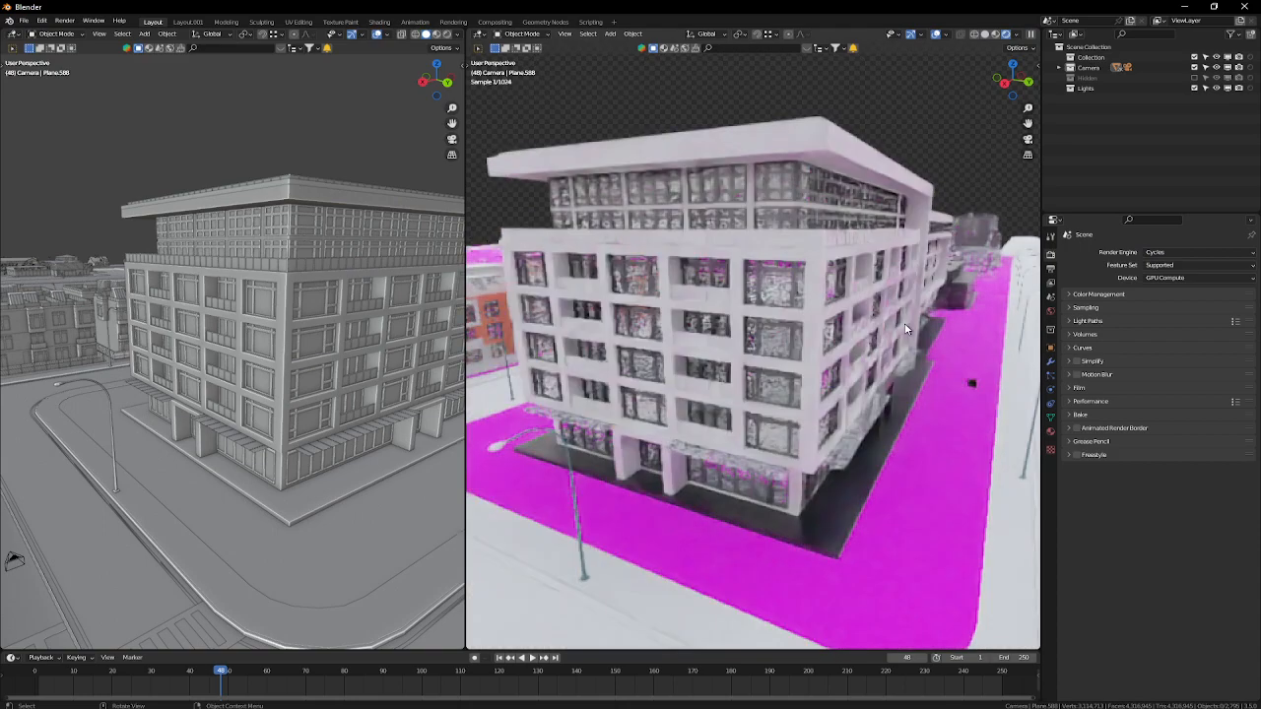
{"action": "middle_click_drag", "start_coordinate": [907, 330], "coordinate": [658, 364]}
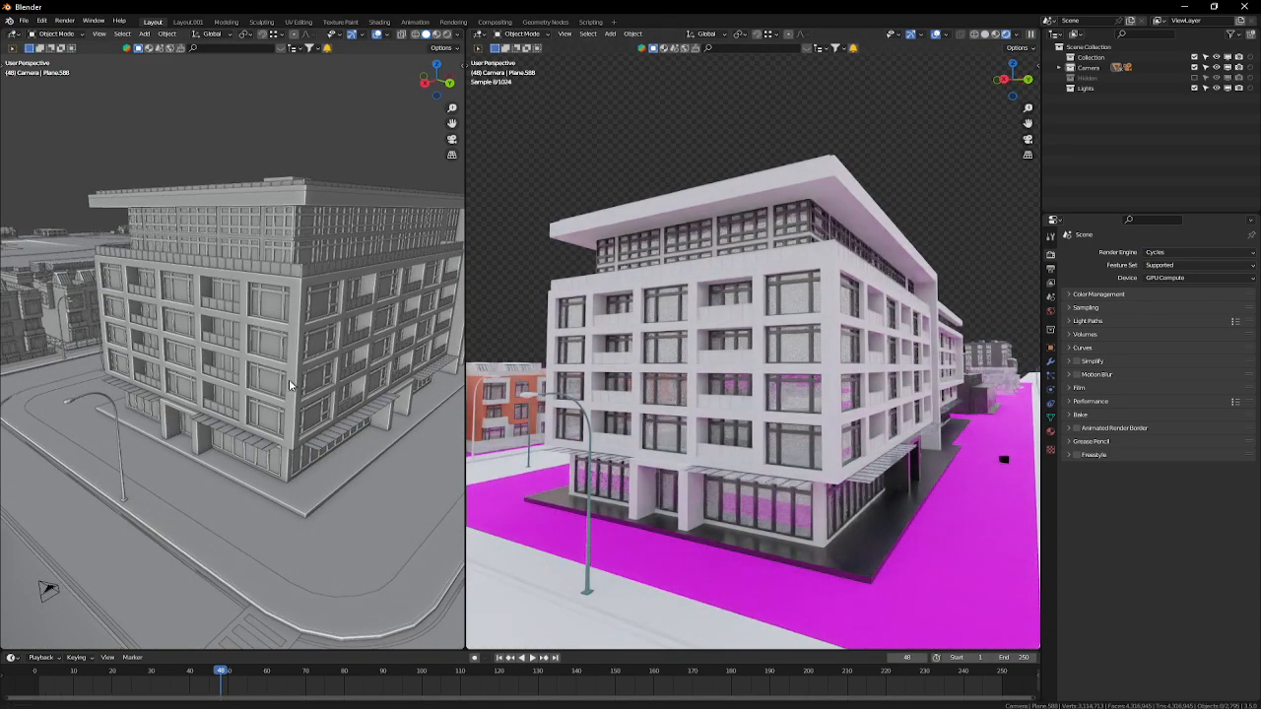
Step: Orbit the gray Studio-lit view of the building and return the Cycles-rendered viewport to Solid shading
{"action": "middle_click_drag", "start_coordinate": [284, 439], "coordinate": [304, 419]}
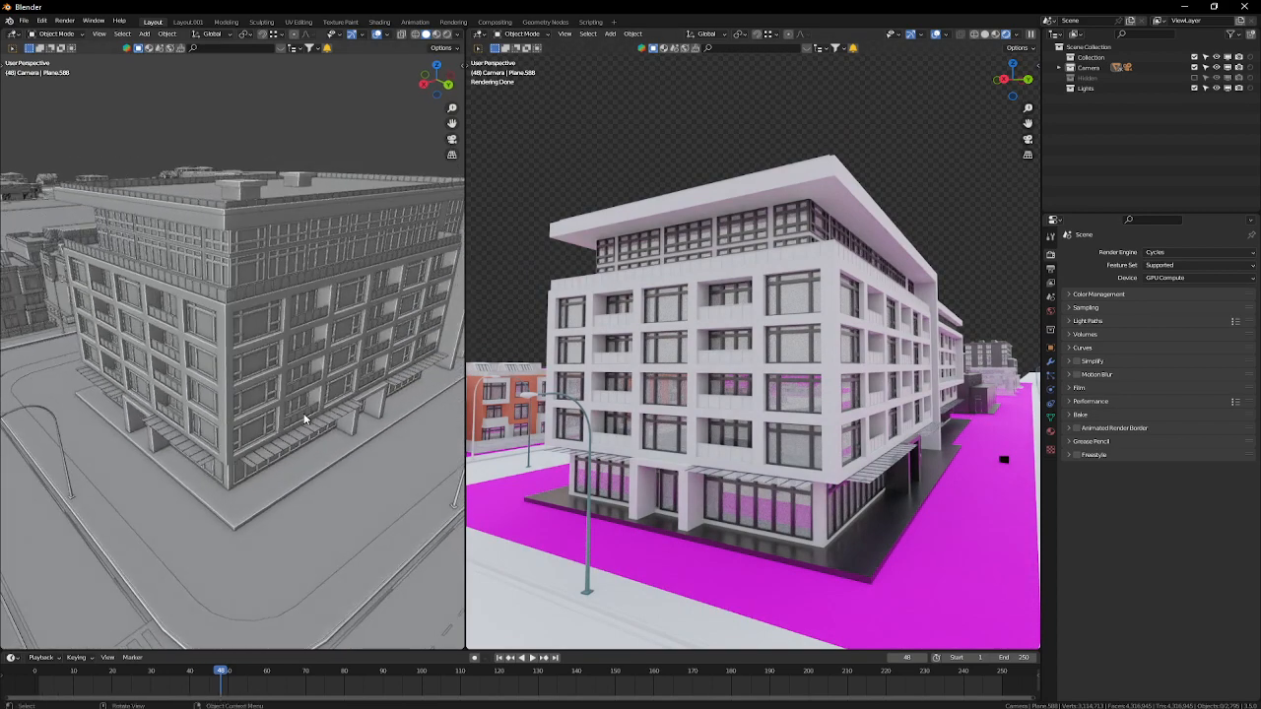
{"action": "key", "text": "z"}
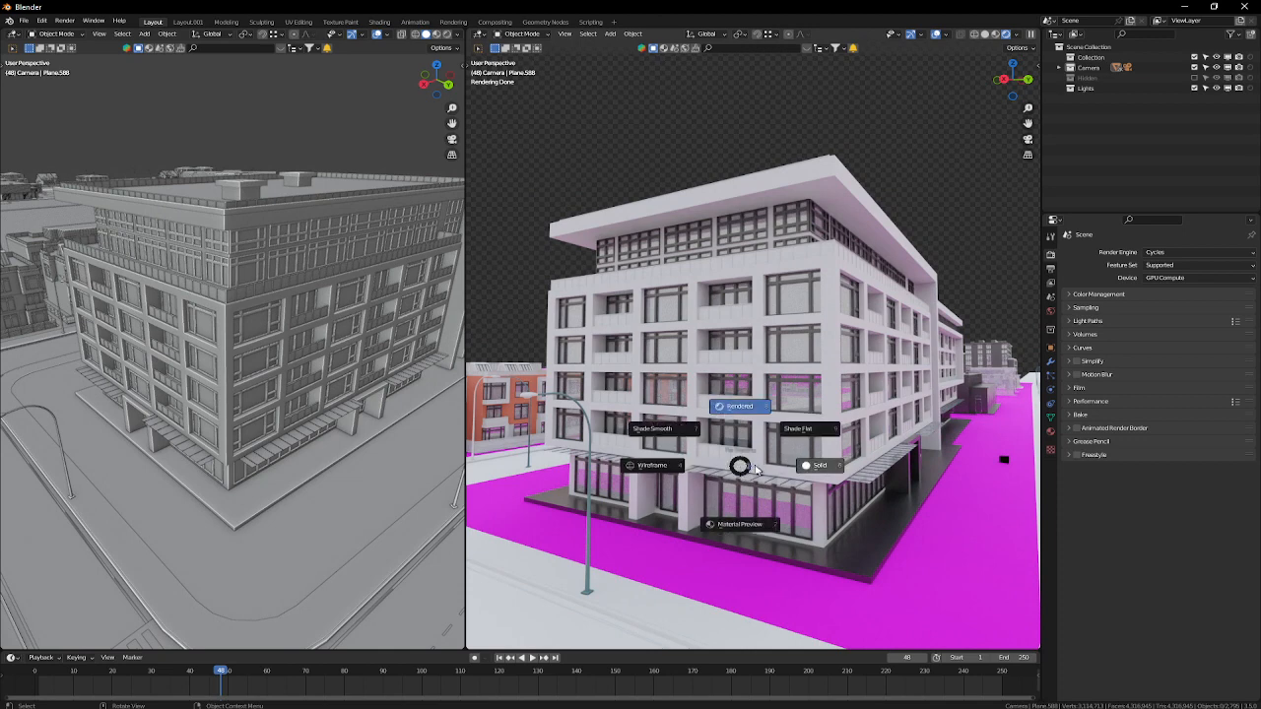
{"action": "left_click", "coordinate": [819, 467]}
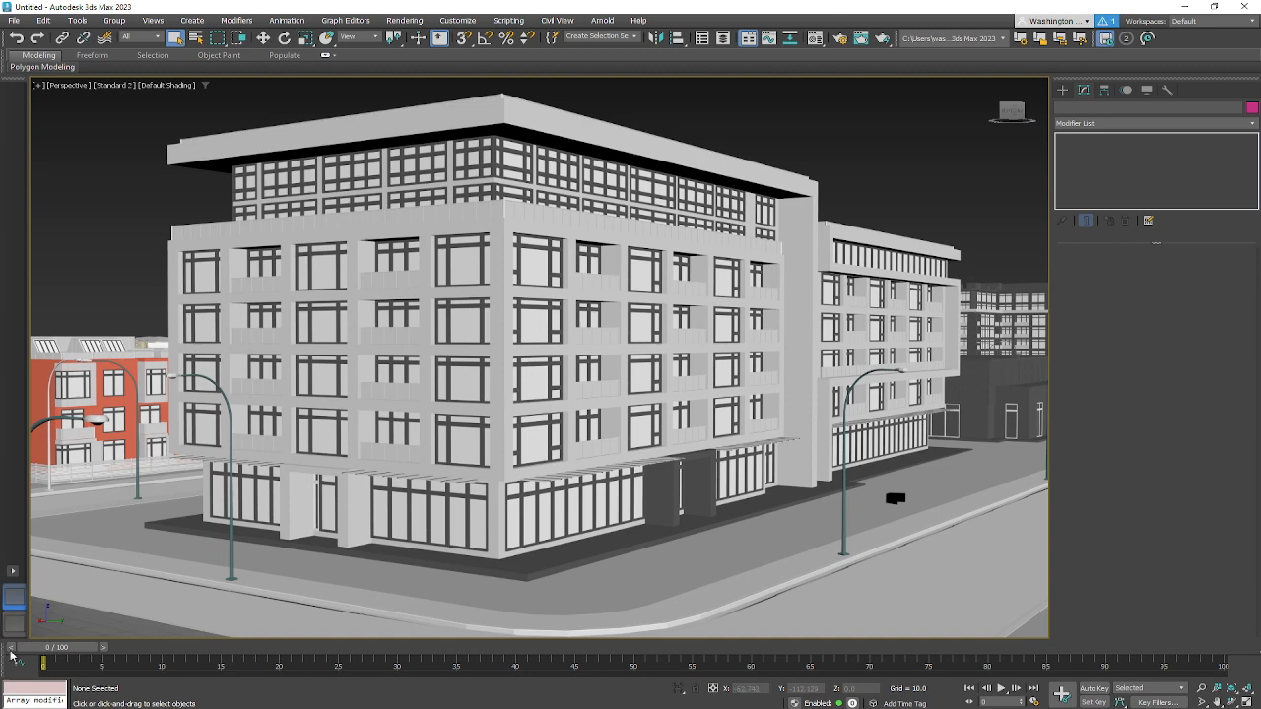
Step: Switch to 3ds Max and apply the layout with two equal side-by-side viewports, keeping the Standard preset in the Top viewport
{"action": "left_click", "coordinate": [14, 572]}
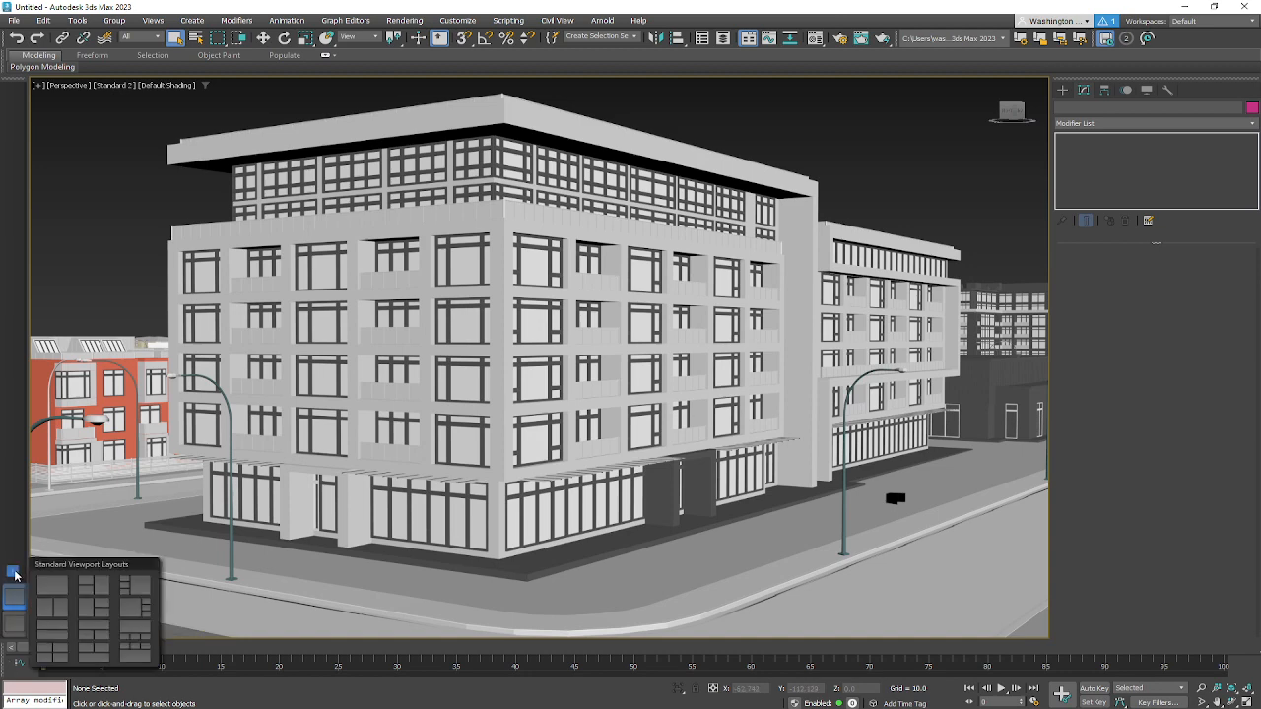
{"action": "left_click", "coordinate": [53, 610]}
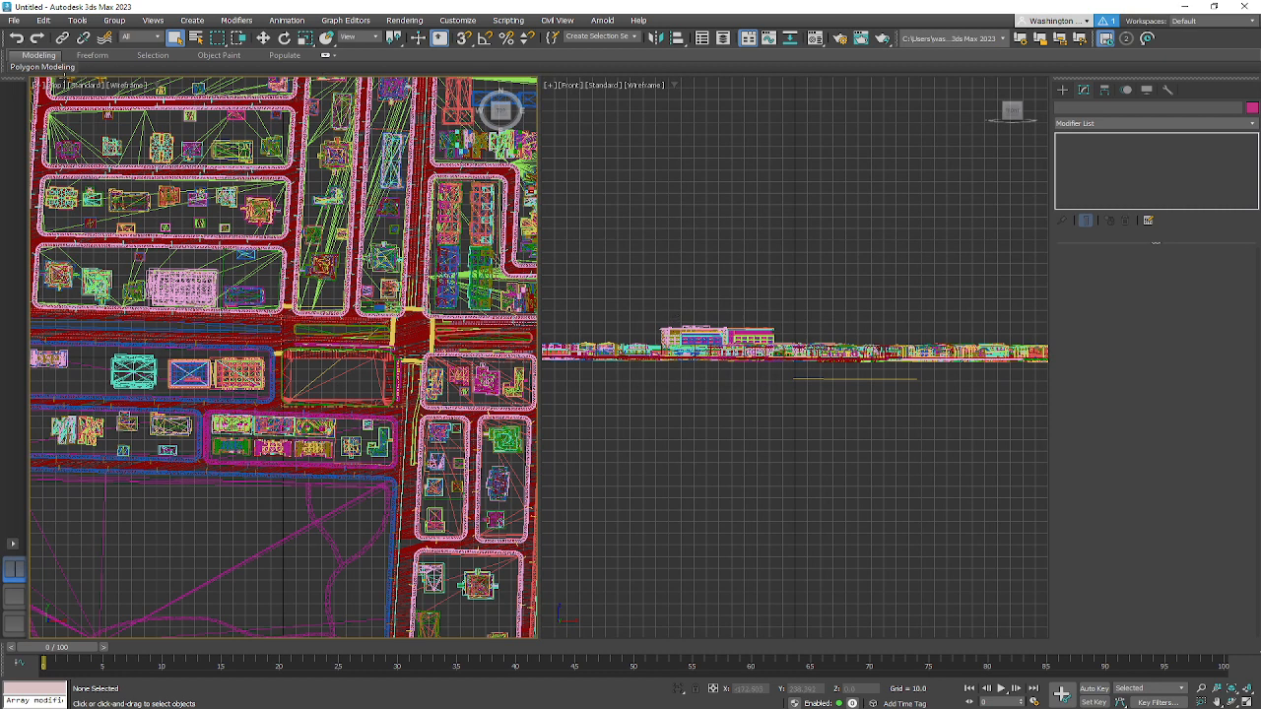
{"action": "left_click", "coordinate": [56, 85]}
{"action": "left_click", "coordinate": [87, 86]}
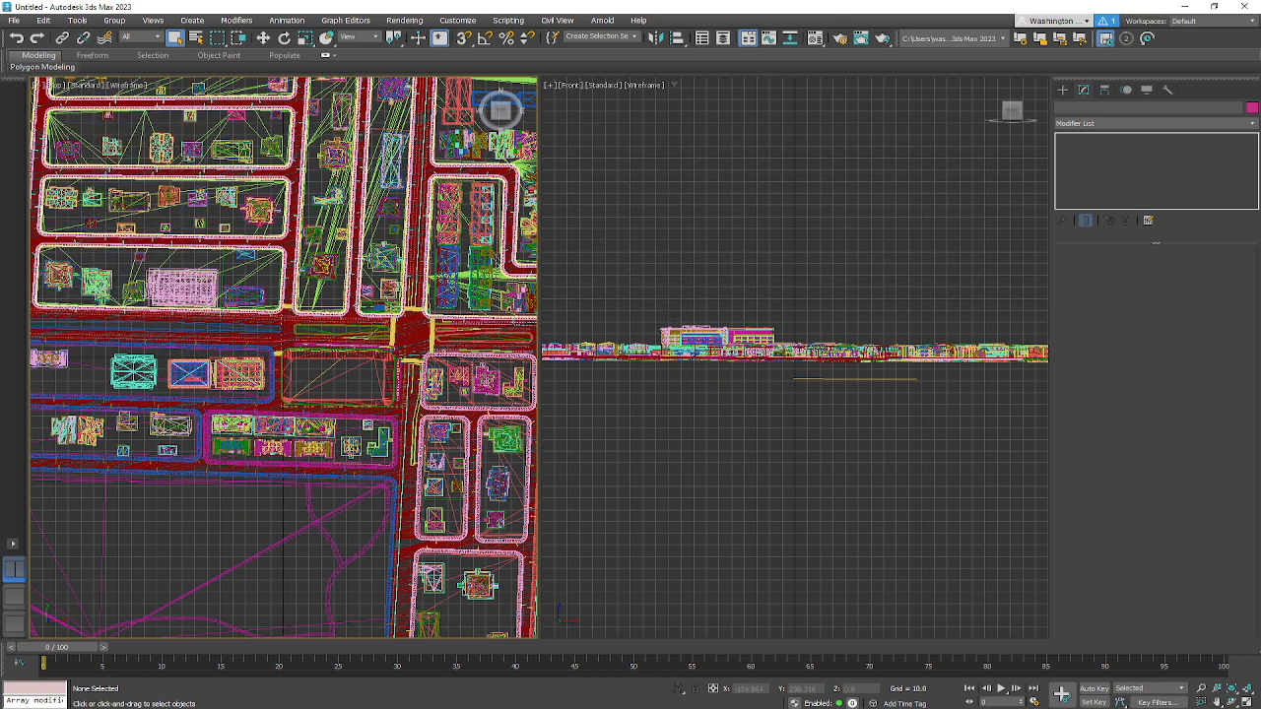
{"action": "left_click", "coordinate": [85, 87]}
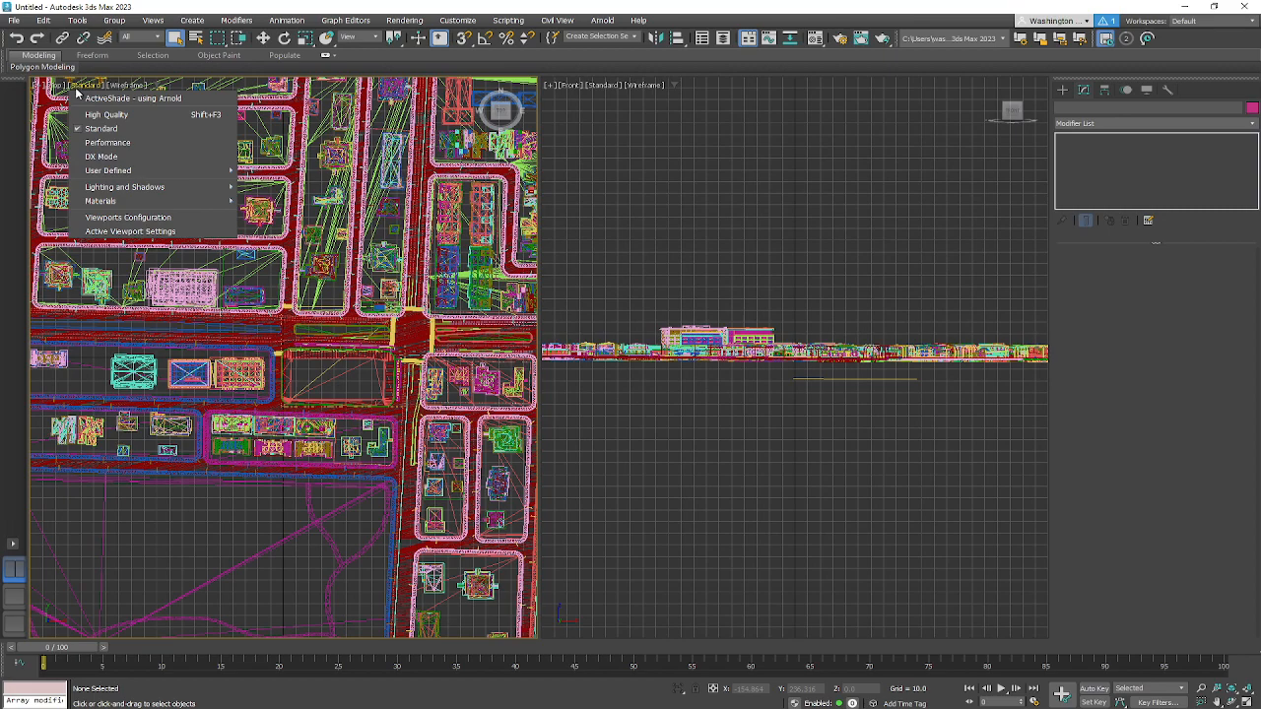
{"action": "left_click", "coordinate": [104, 129]}
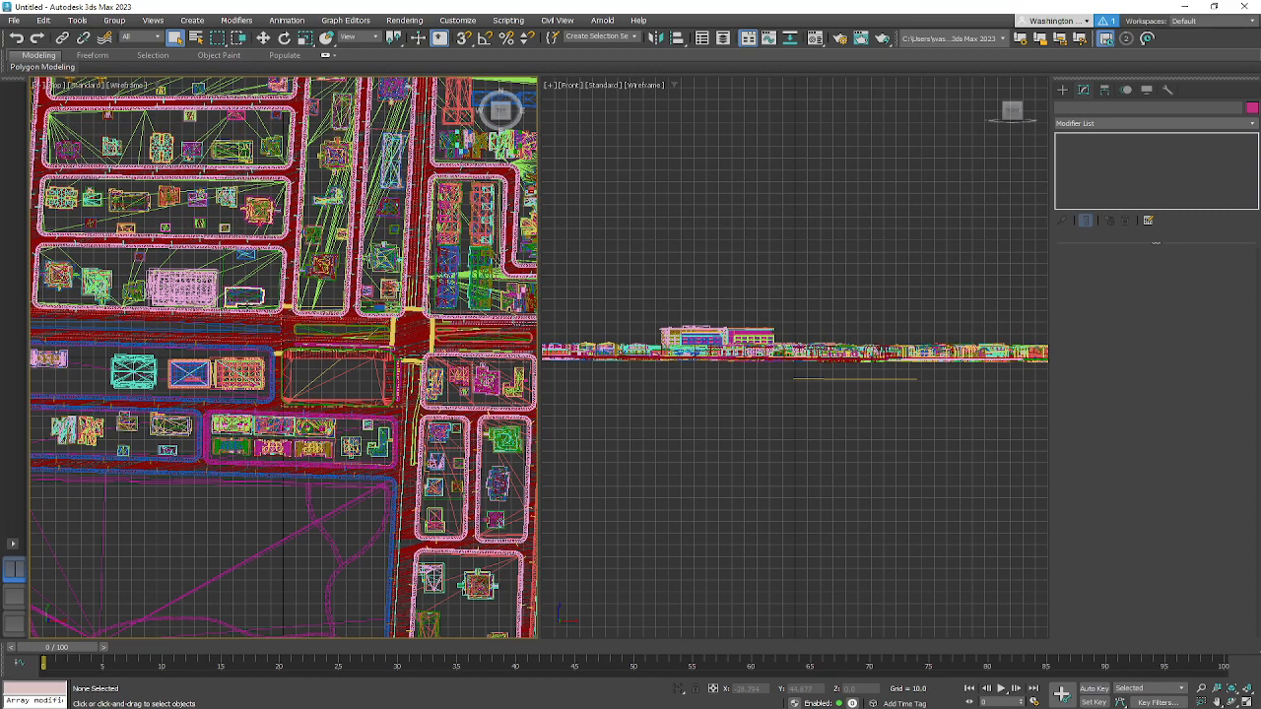
Step: Display the Top viewport with Default Shading, select the corner building's facade and frame it in a Perspective view
{"action": "key", "text": "F3"}
{"action": "mouse_move", "coordinate": [333, 367]}
{"action": "middle_mouse_down"}
{"action": "mouse_move", "coordinate": [345, 357]}
{"action": "mouse_move", "coordinate": [329, 359]}
{"action": "mouse_move", "coordinate": [306, 316]}
{"action": "mouse_move", "coordinate": [282, 322]}
{"action": "middle_mouse_up"}
{"action": "scroll", "coordinate": [323, 333], "scroll_direction": "up", "scroll_amount": 6}
{"action": "middle_click_drag", "start_coordinate": [121, 361], "coordinate": [497, 364]}
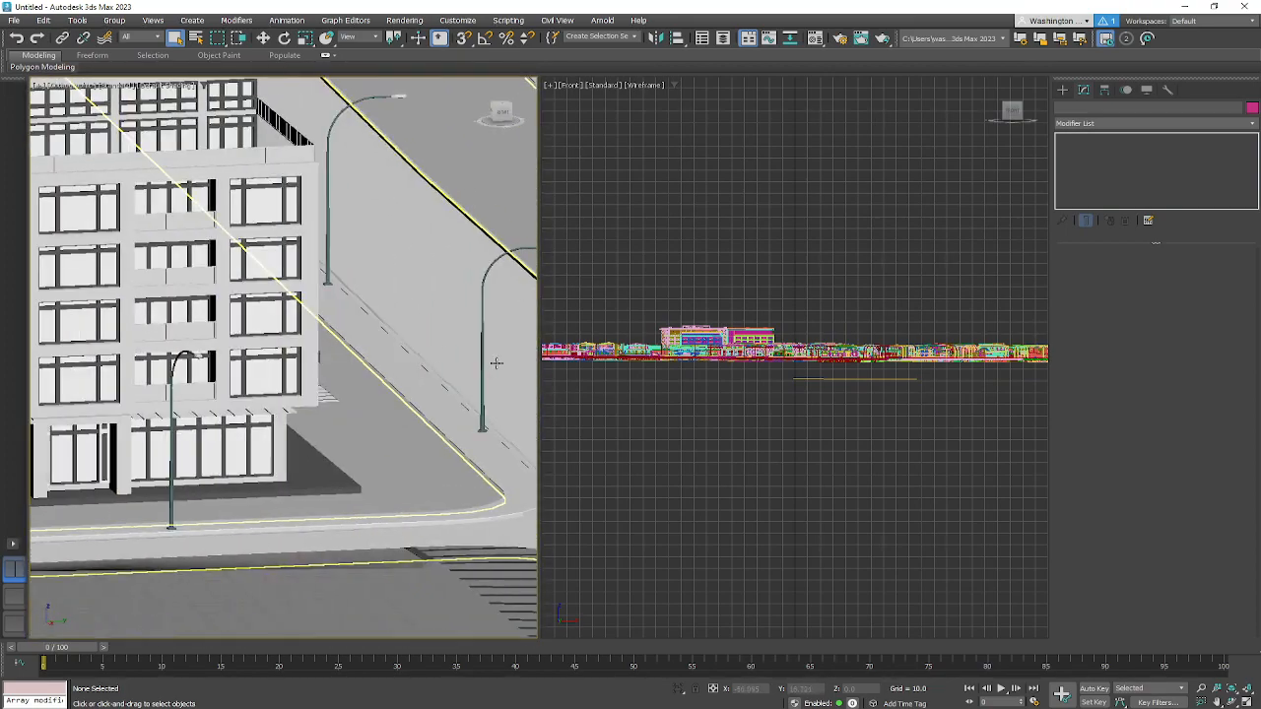
{"action": "left_click", "coordinate": [281, 287]}
{"action": "key", "text": "z"}
{"action": "middle_click_drag", "start_coordinate": [390, 300], "coordinate": [311, 285], "text": "alt"}
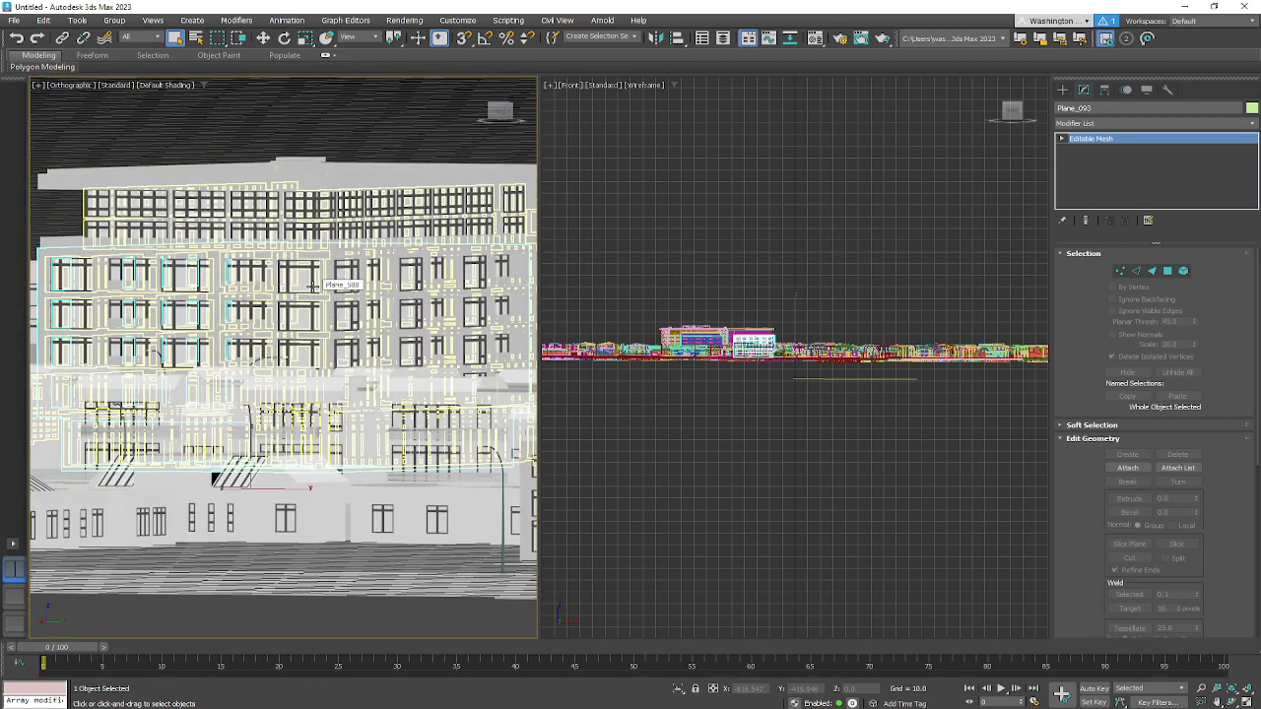
{"action": "key", "text": "p"}
{"action": "key", "text": "z"}
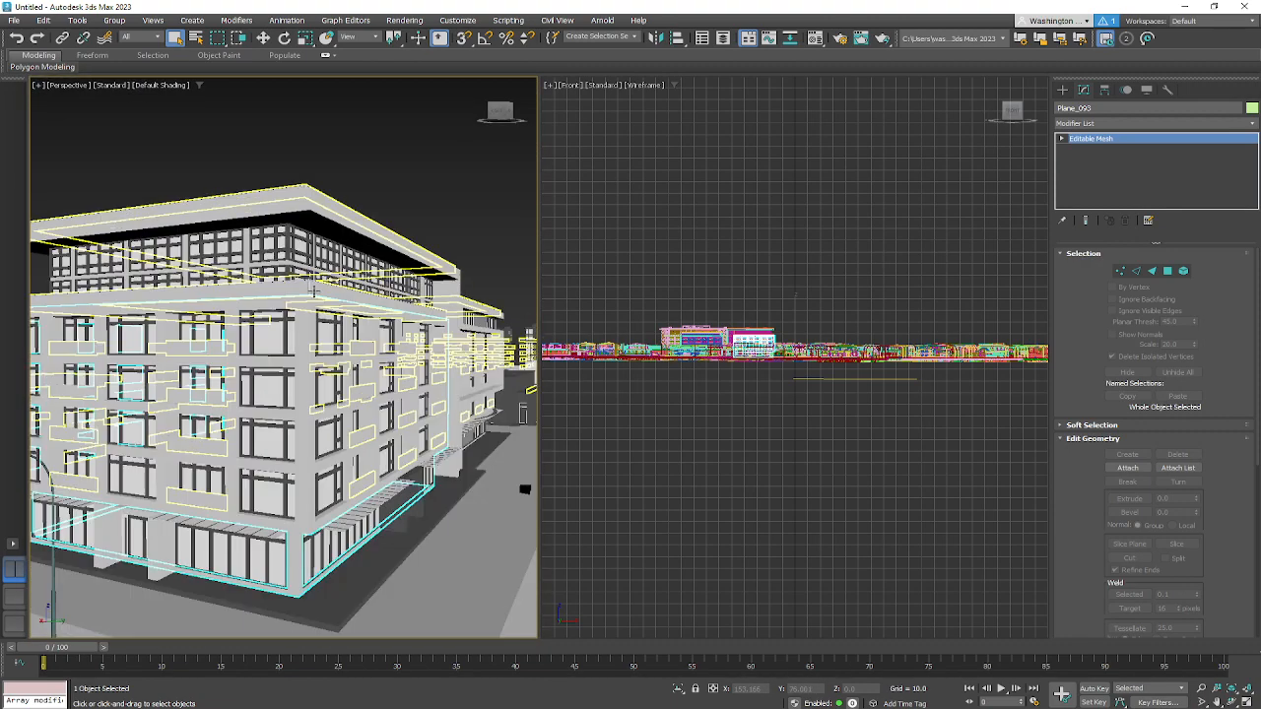
Step: Apply the Standard 2 preset to the Perspective viewport through its viewport settings
{"action": "left_click", "coordinate": [107, 85]}
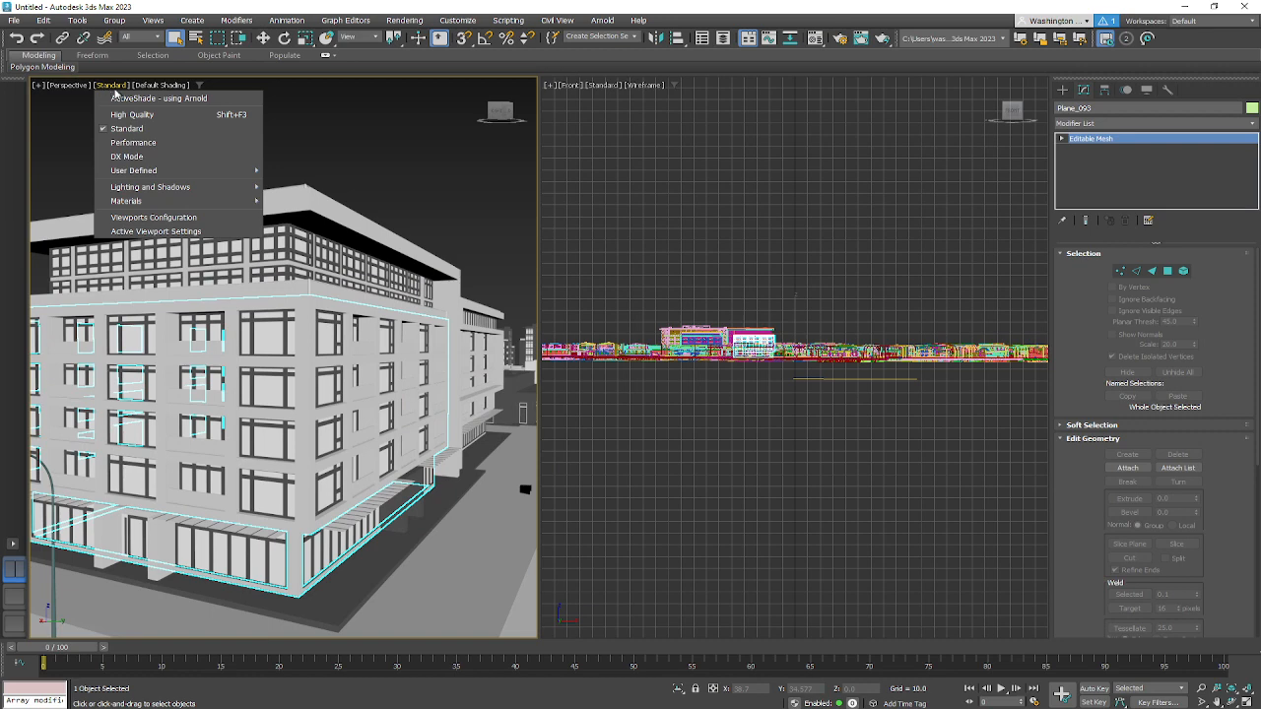
{"action": "left_click", "coordinate": [153, 89]}
{"action": "left_click", "coordinate": [154, 89]}
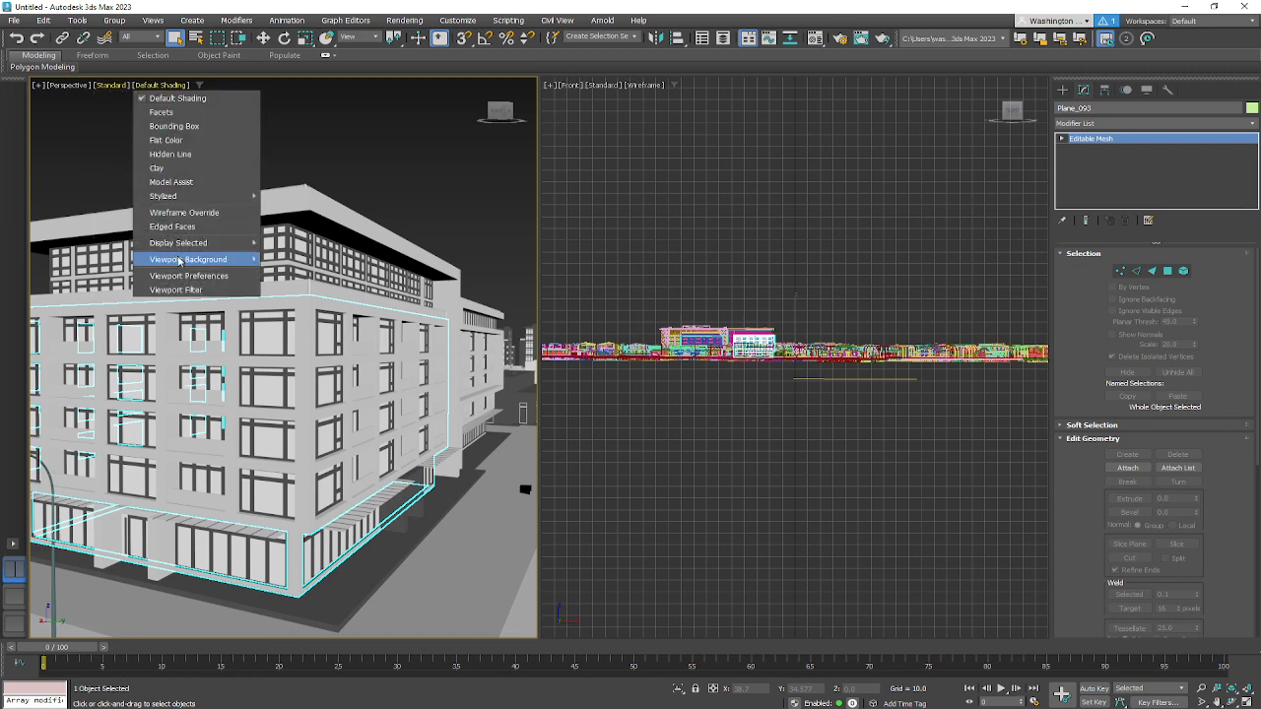
{"action": "left_click", "coordinate": [183, 279]}
{"action": "left_click", "coordinate": [621, 141]}
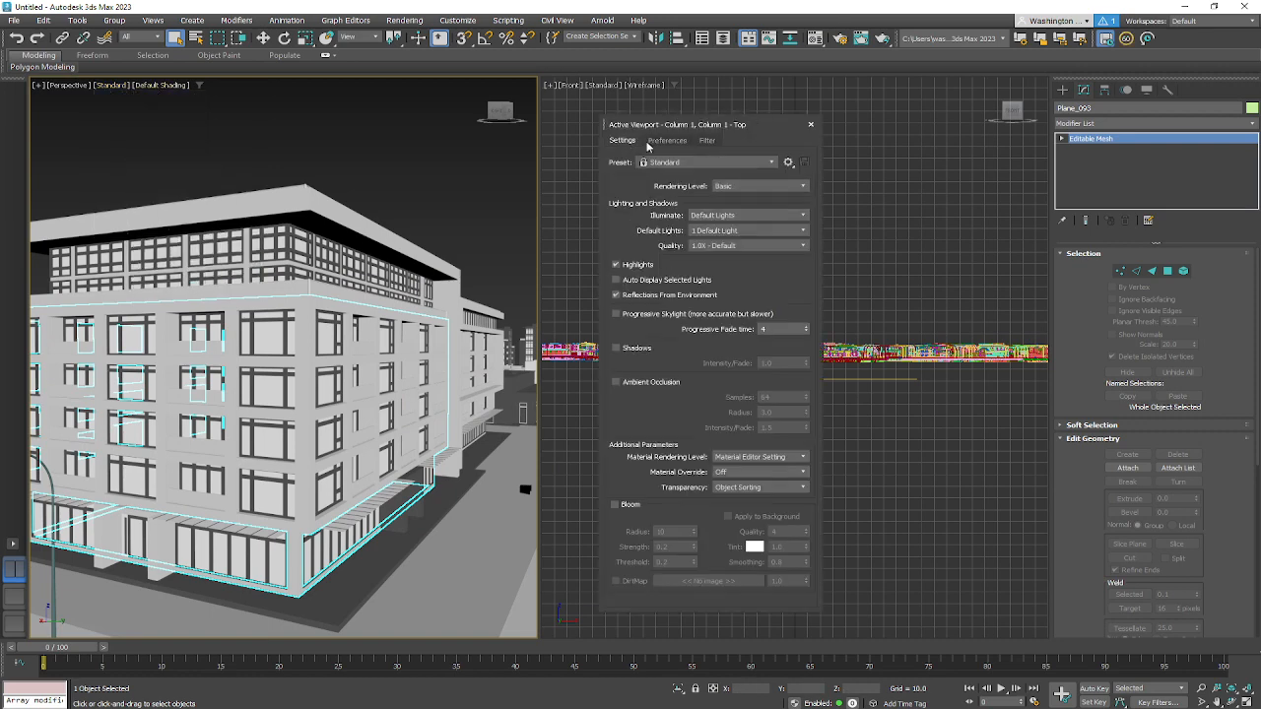
{"action": "left_click", "coordinate": [707, 163]}
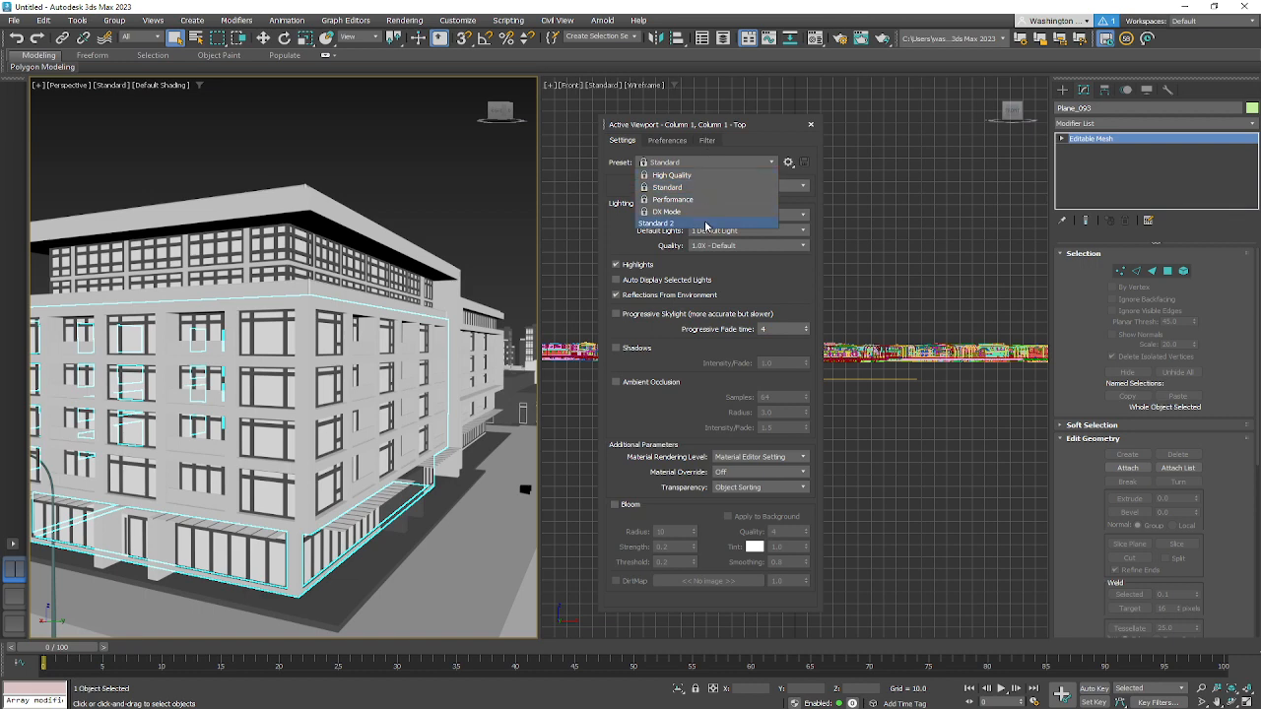
{"action": "left_click", "coordinate": [706, 226]}
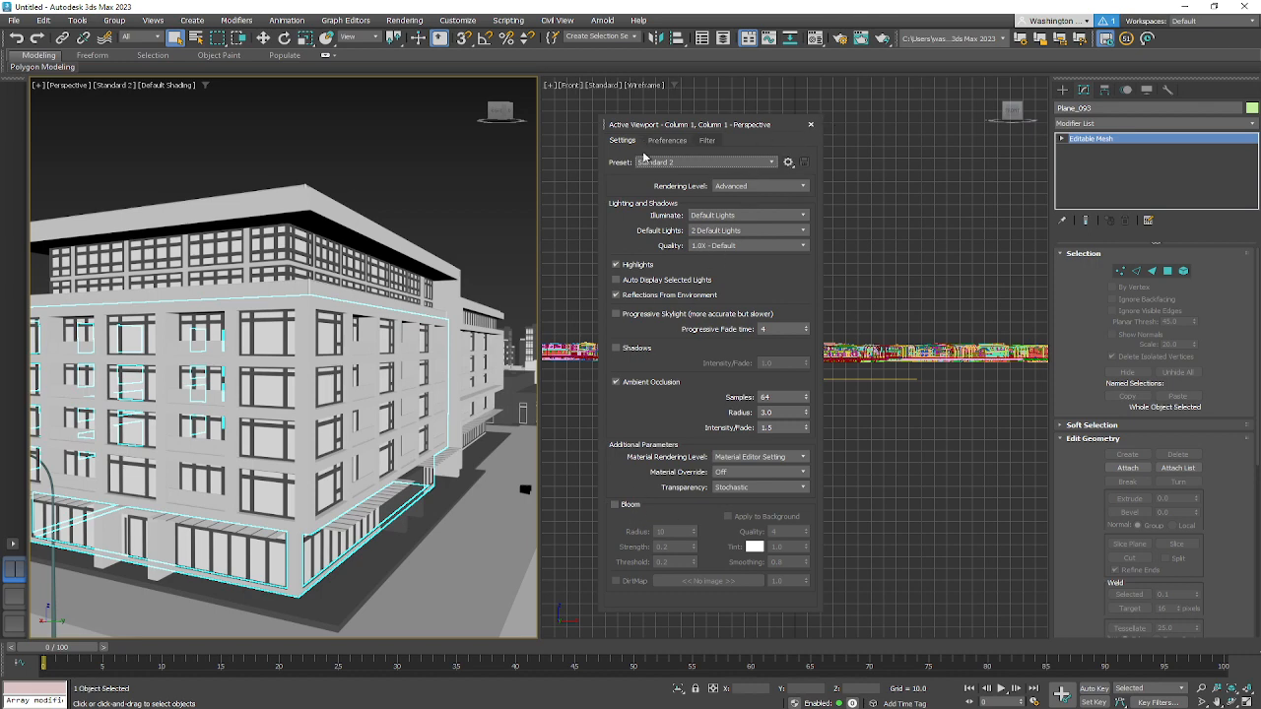
{"action": "left_click", "coordinate": [810, 125]}
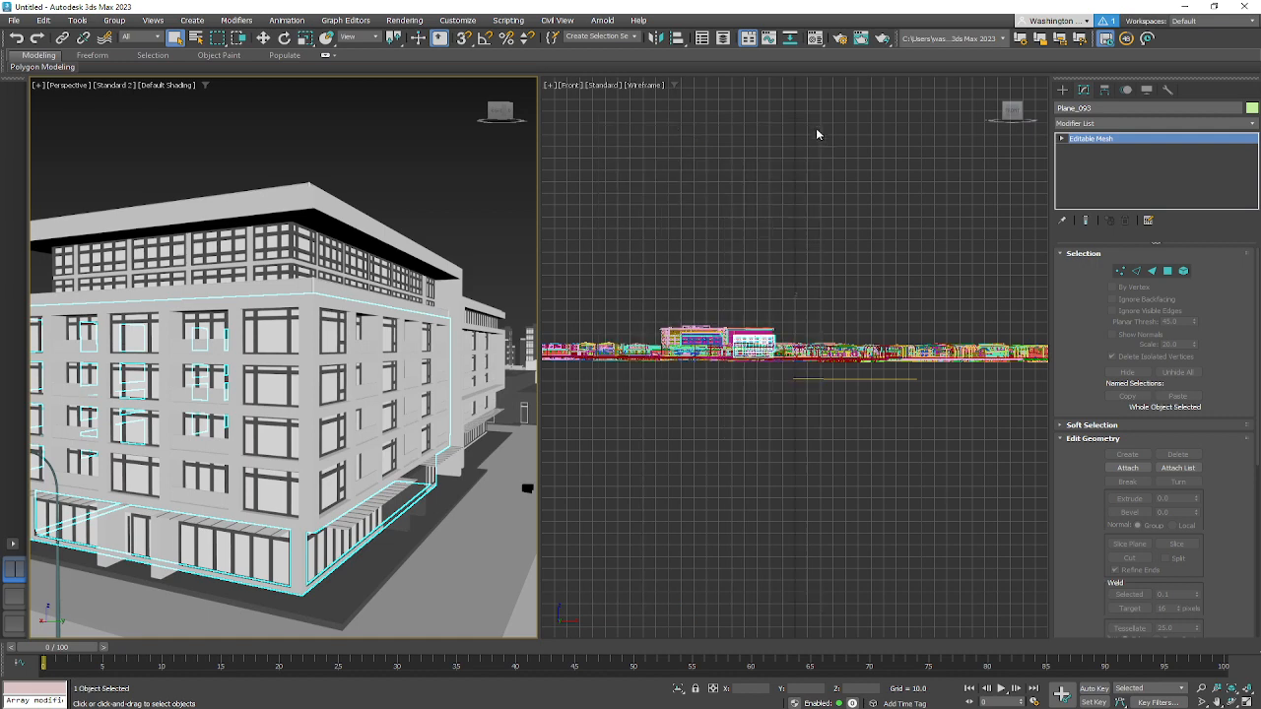
Step: Start ActiveShade using Arnold in the Front viewport
{"action": "left_click", "coordinate": [576, 87]}
{"action": "left_click", "coordinate": [604, 86]}
{"action": "left_click", "coordinate": [604, 86]}
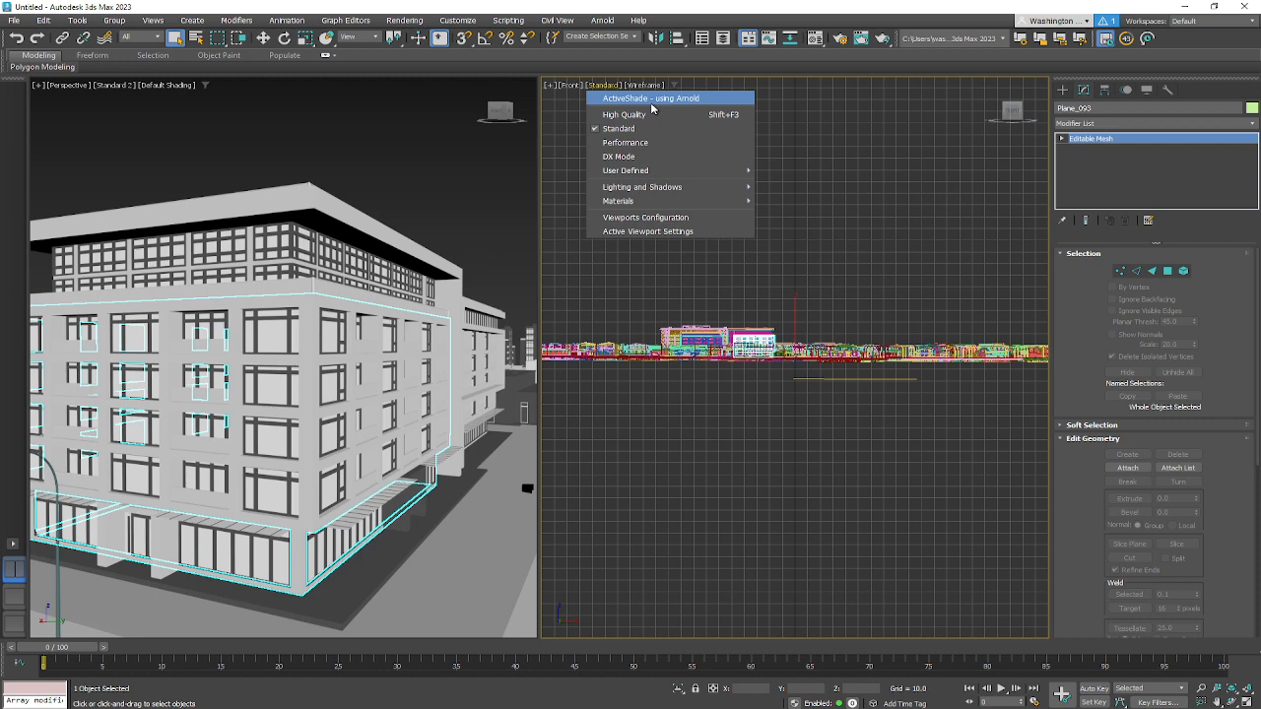
{"action": "left_click", "coordinate": [651, 100]}
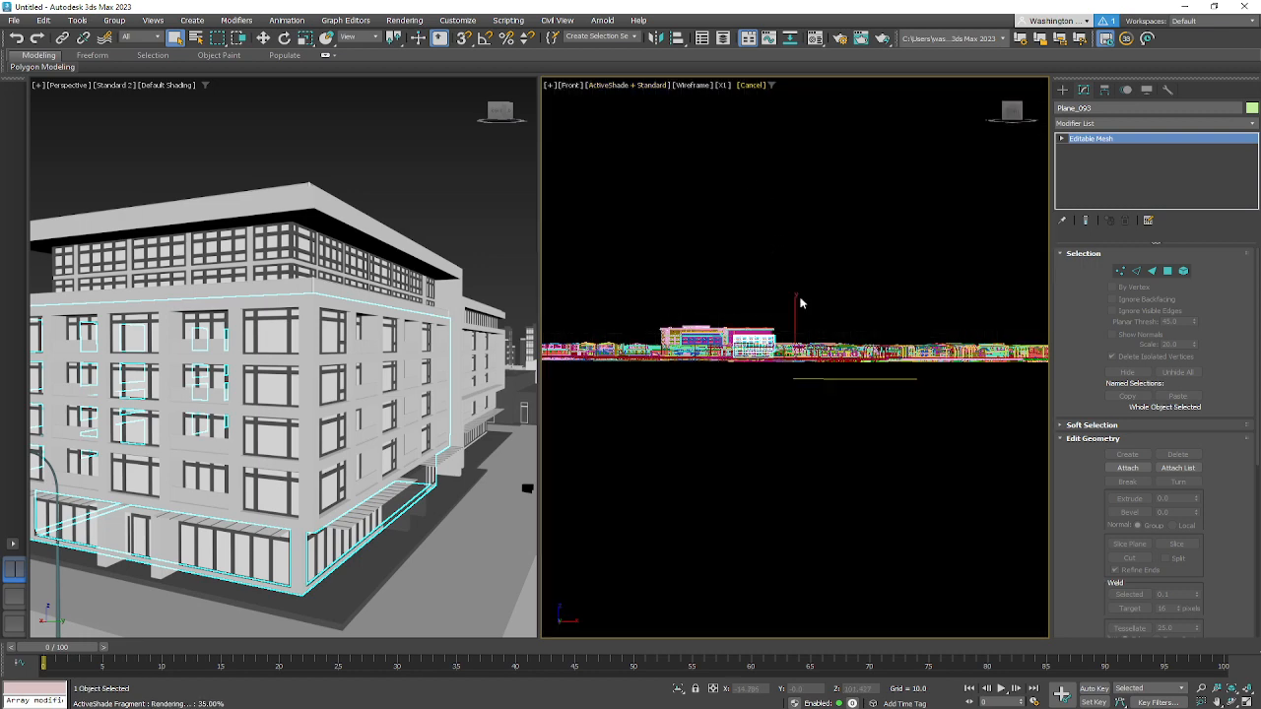
Step: Change the ActiveShade viewport to a Perspective view with Default Shading and frame the corner building from street level in both viewports
{"action": "middle_click_drag", "start_coordinate": [788, 375], "coordinate": [783, 467]}
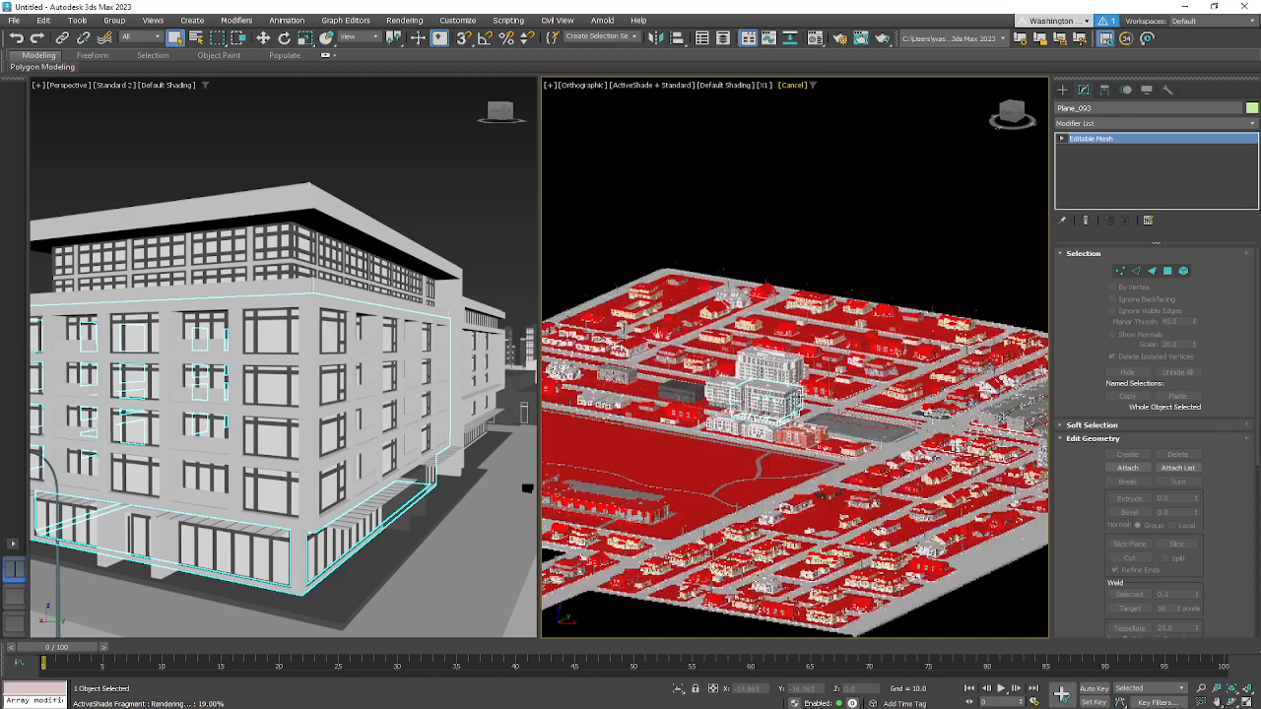
{"action": "scroll", "coordinate": [796, 398], "scroll_direction": "up", "scroll_amount": 5}
{"action": "scroll", "coordinate": [767, 396], "scroll_direction": "up", "scroll_amount": 8}
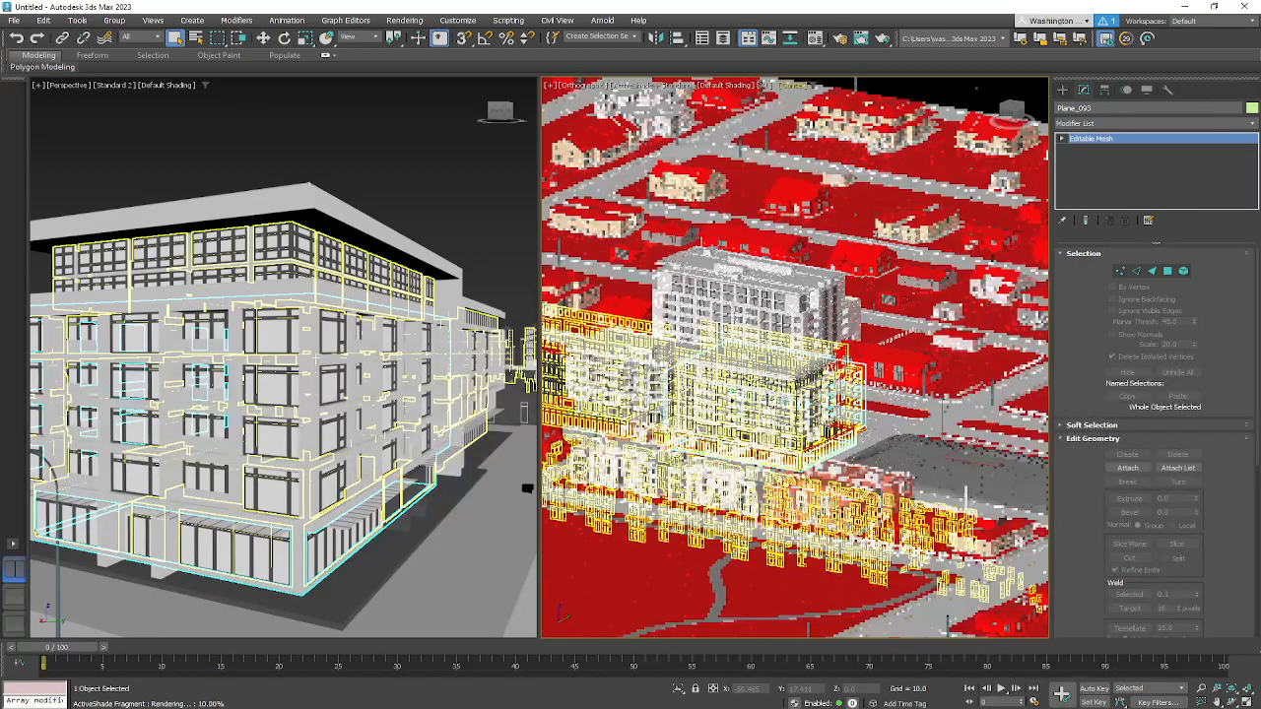
{"action": "middle_click_drag", "start_coordinate": [767, 396], "coordinate": [813, 414], "text": "alt"}
{"action": "scroll", "coordinate": [778, 414], "scroll_direction": "up", "scroll_amount": 3}
{"action": "scroll", "coordinate": [734, 416], "scroll_direction": "up", "scroll_amount": 3}
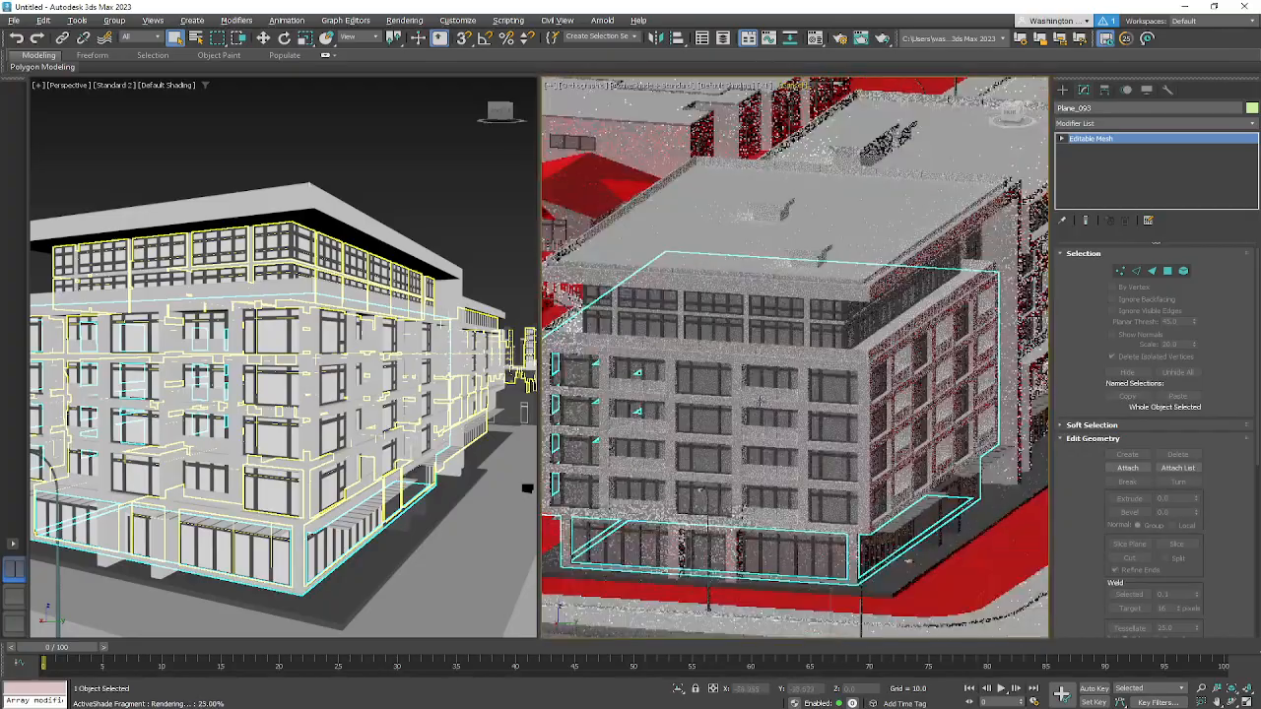
{"action": "middle_click_drag", "start_coordinate": [734, 416], "coordinate": [754, 372], "text": "alt"}
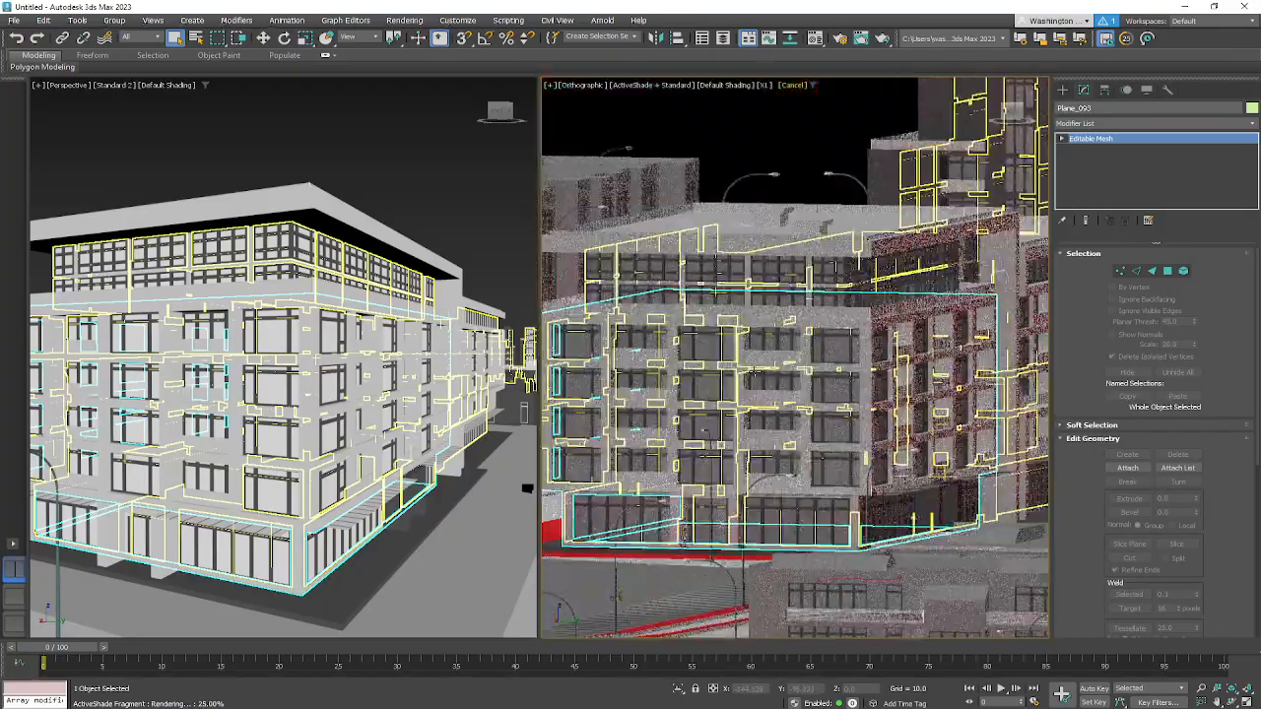
{"action": "key", "text": "p"}
{"action": "scroll", "coordinate": [758, 369], "scroll_direction": "down", "scroll_amount": 10}
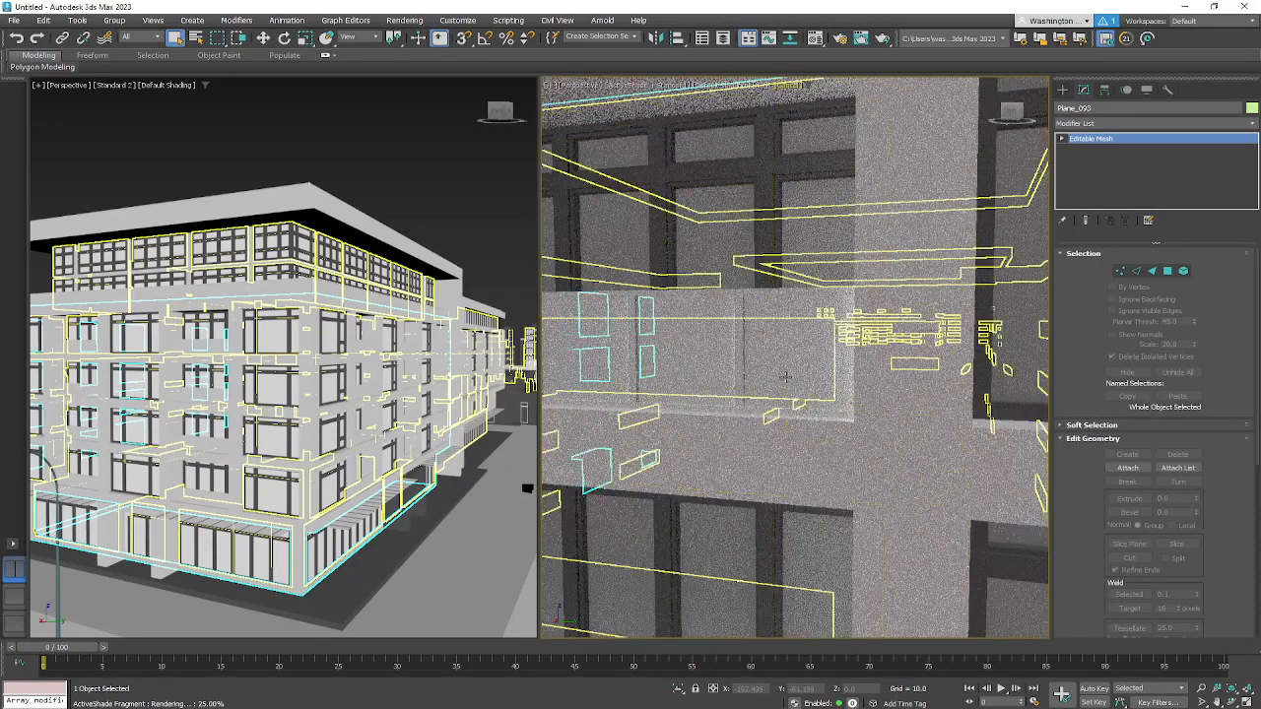
{"action": "middle_click_drag", "start_coordinate": [824, 319], "coordinate": [827, 286], "text": "alt"}
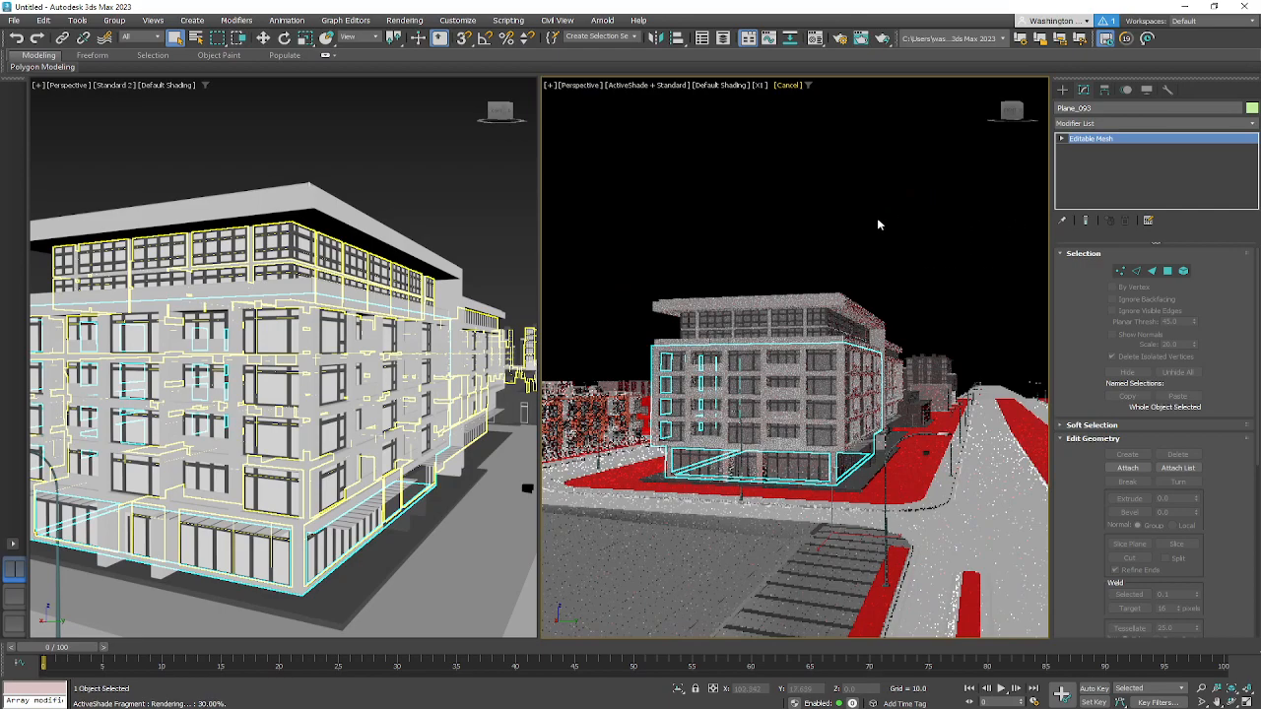
{"action": "middle_click_drag", "start_coordinate": [291, 317], "coordinate": [315, 281], "text": "alt"}
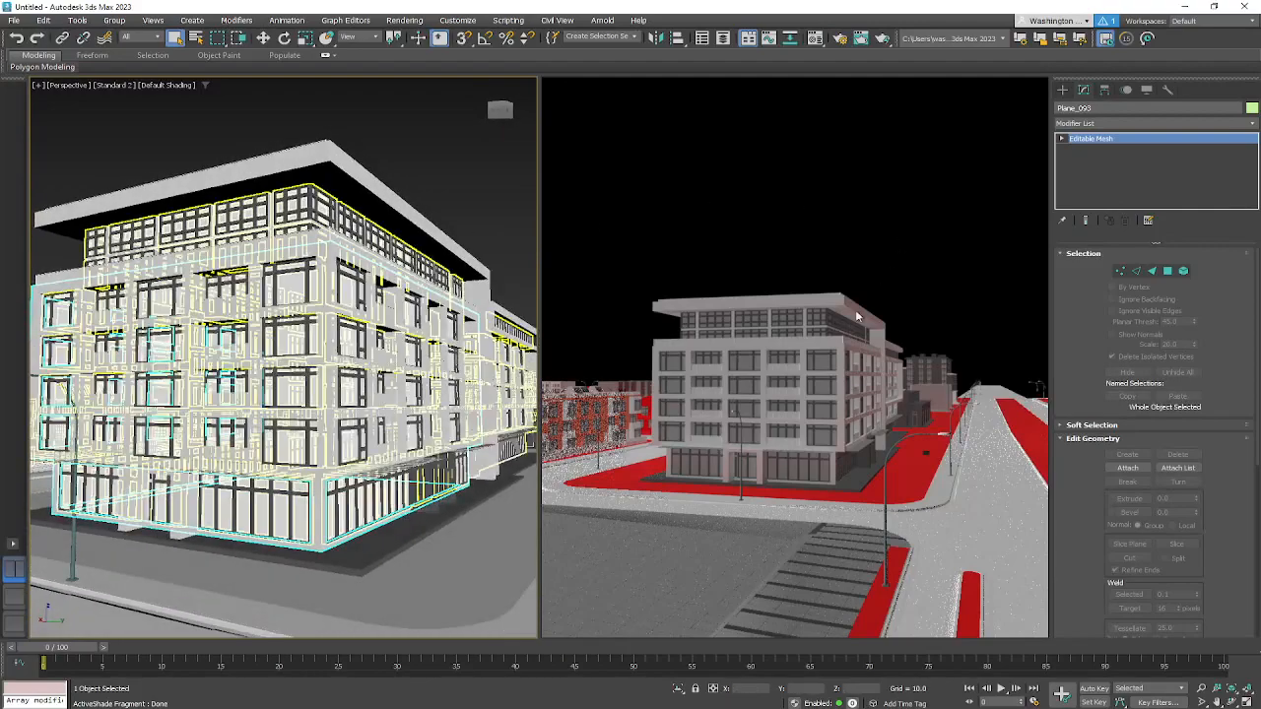
{"action": "middle_click_drag", "start_coordinate": [856, 316], "coordinate": [825, 298], "text": "alt"}
{"action": "scroll", "coordinate": [853, 316], "scroll_direction": "up", "scroll_amount": 3}
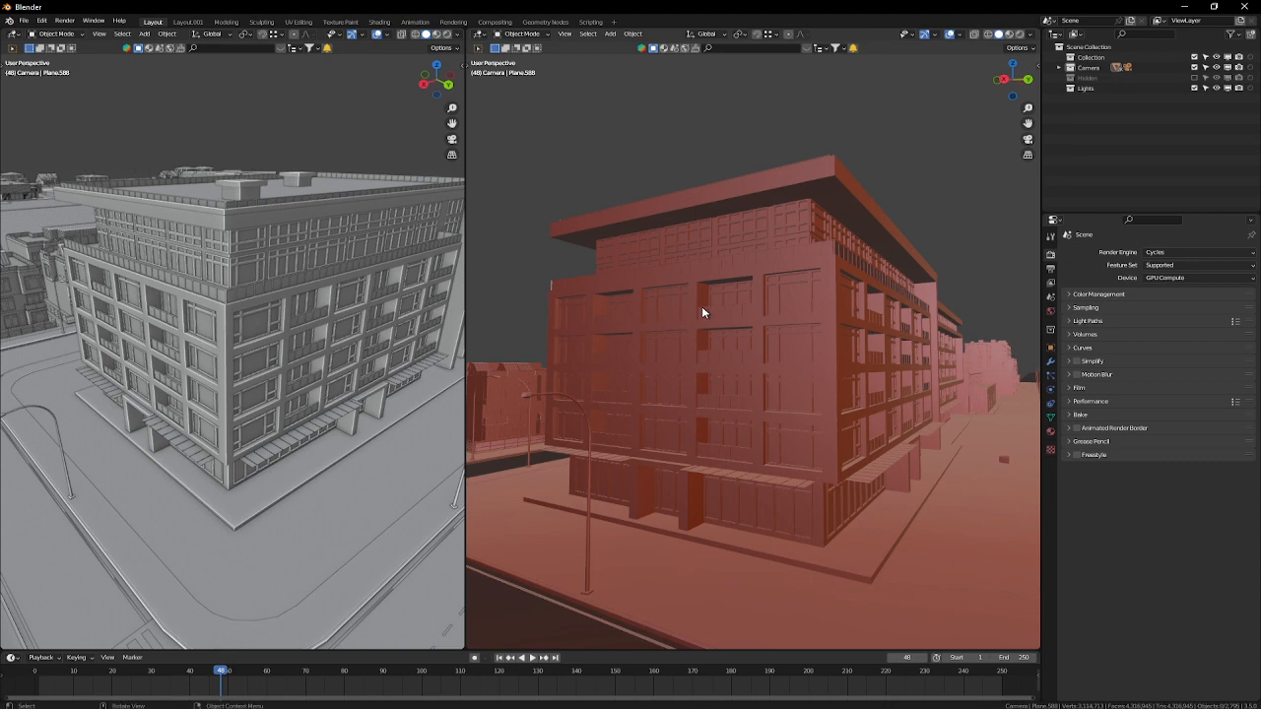
Step: Switch to Blender and set the red MatCap viewport to Rendered shading
{"action": "key", "text": "z"}
{"action": "left_click", "coordinate": [736, 180]}
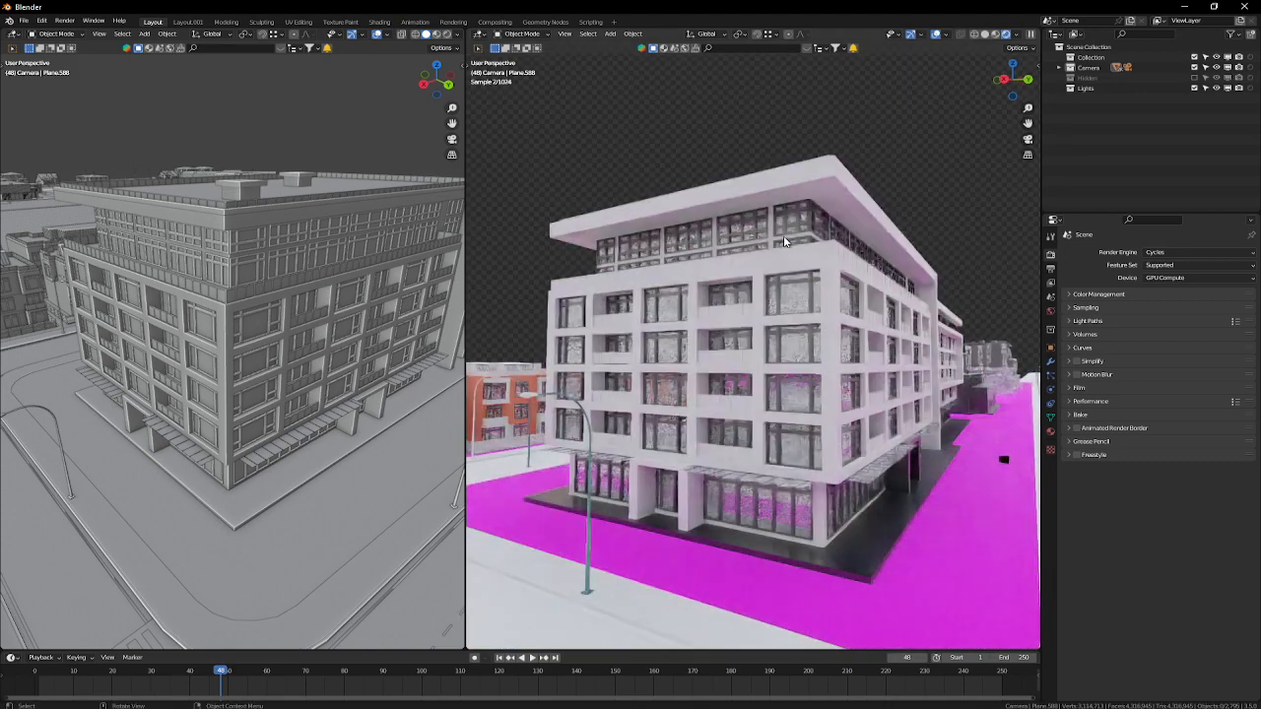
{"action": "middle_click_drag", "start_coordinate": [747, 251], "coordinate": [631, 281]}
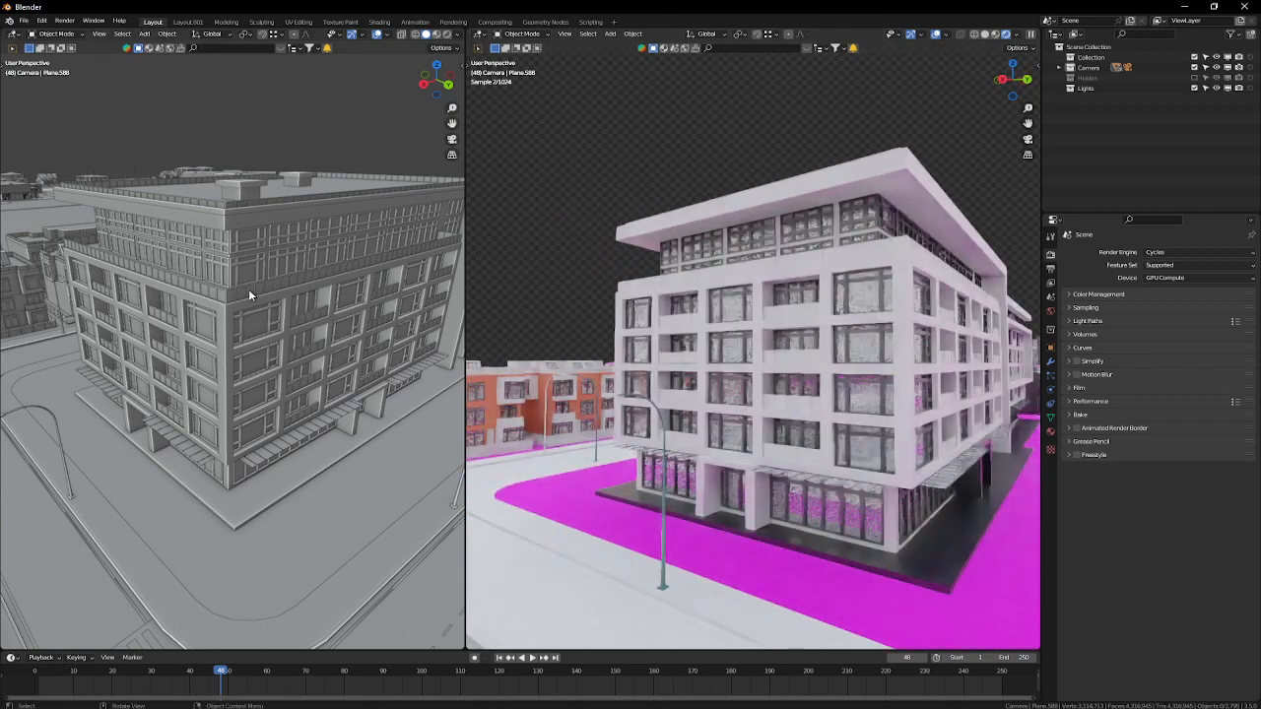
Step: Edit the roof mesh in the Solid view, moving its front corner vertices about 4.9 m along the global Y axis
{"action": "middle_click_drag", "start_coordinate": [249, 289], "coordinate": [255, 252]}
{"action": "left_click", "coordinate": [385, 245], "text": "shift"}
{"action": "key", "text": "Tab"}
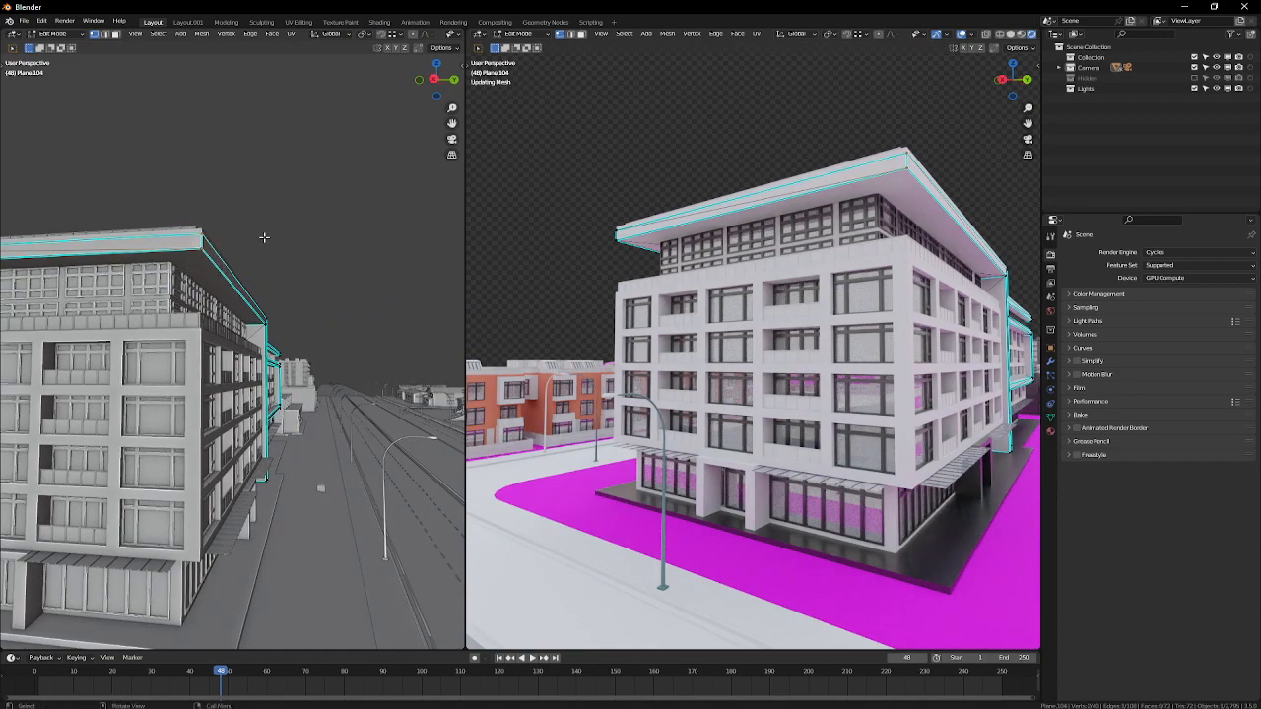
{"action": "key", "text": "g"}
{"action": "key", "text": "y"}
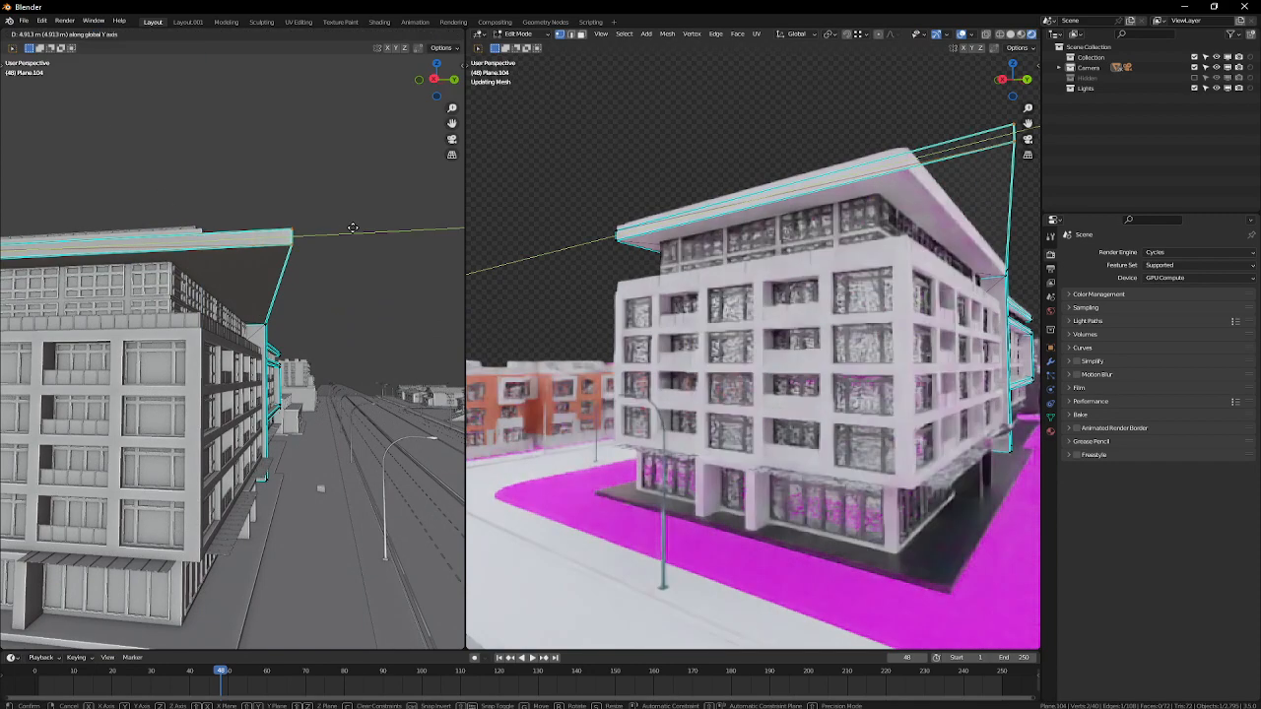
{"action": "left_click", "coordinate": [350, 229]}
{"action": "key", "text": "Tab"}
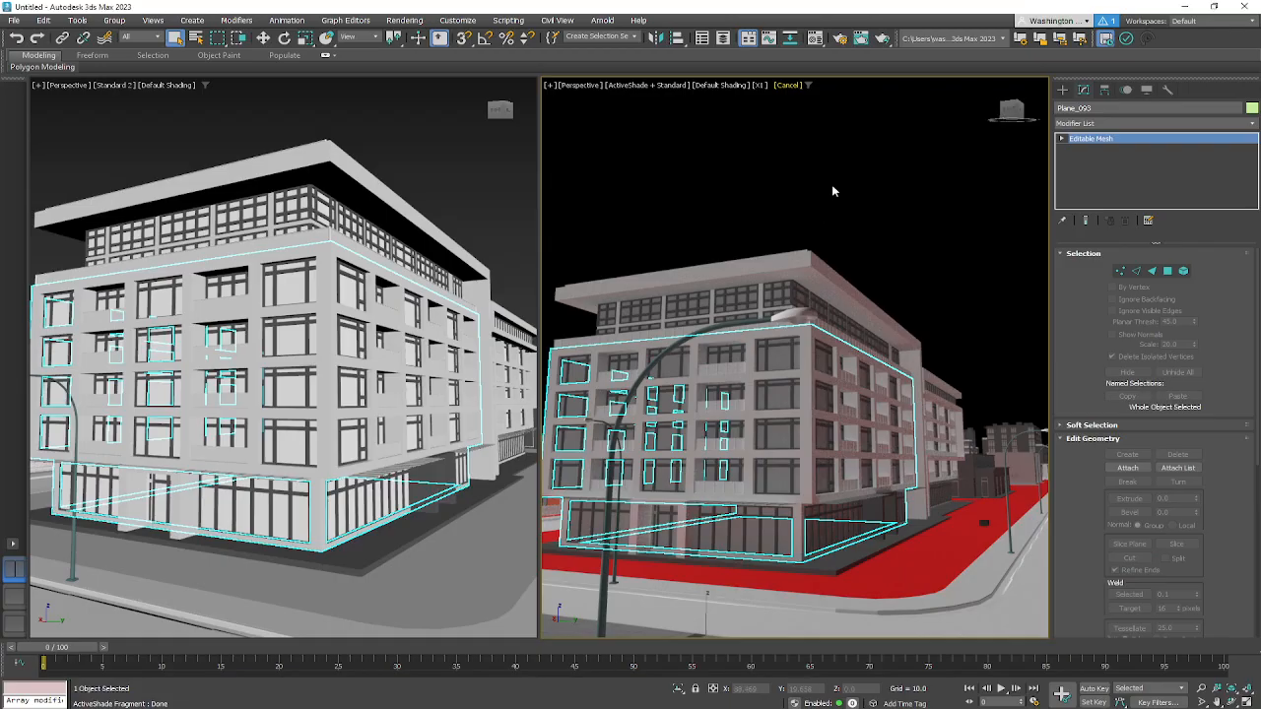
Step: Switch to 3ds Max, select the corner building's roof object and convert it to an Editable Poly
{"action": "left_click", "coordinate": [337, 151]}
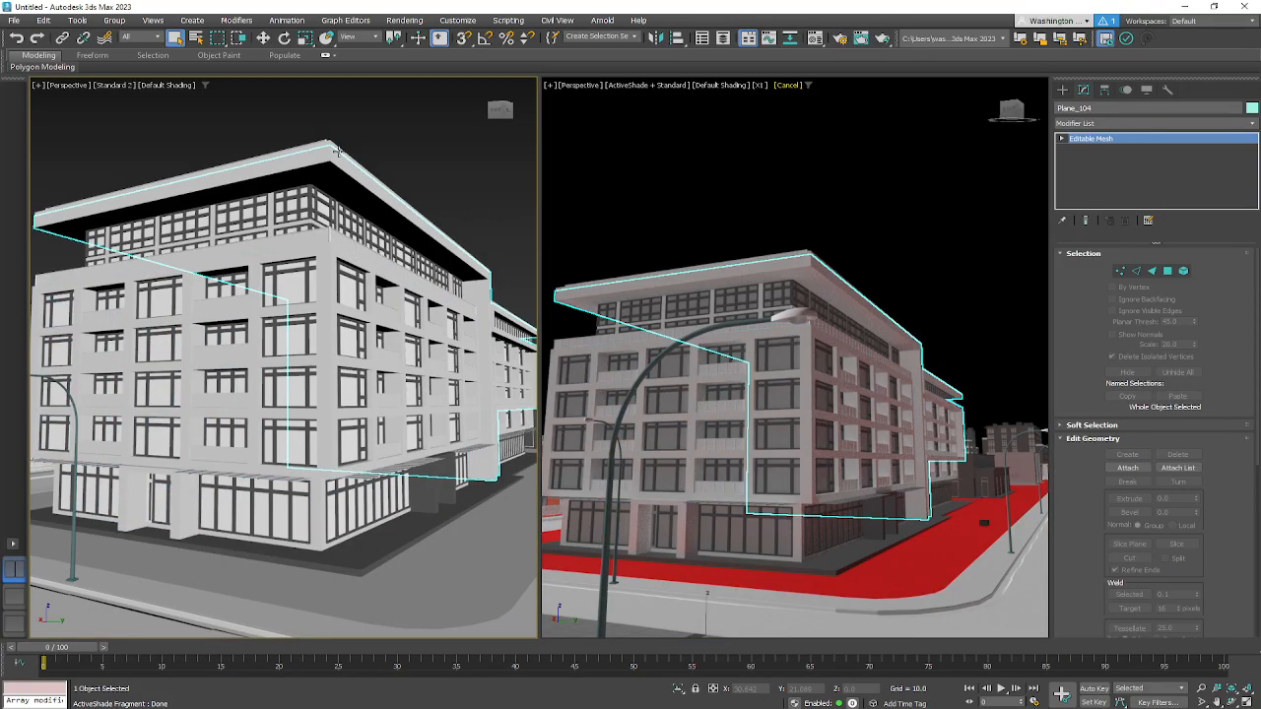
{"action": "right_click", "coordinate": [333, 157]}
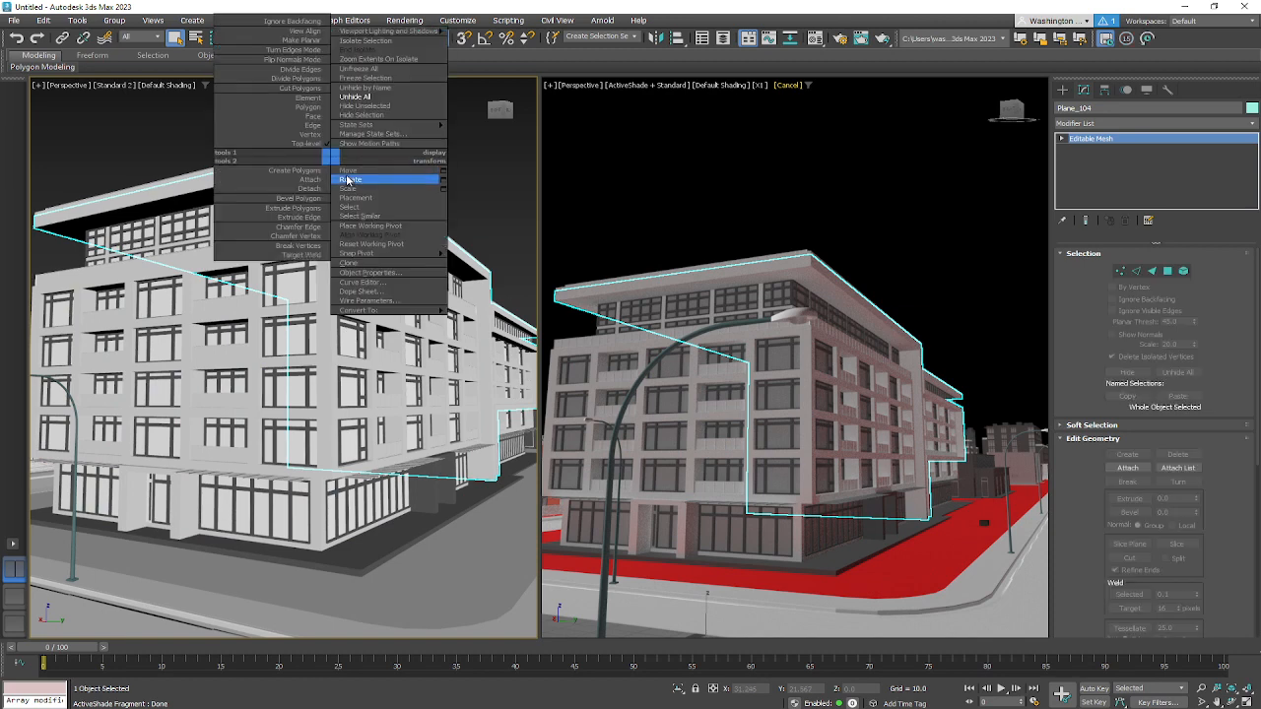
{"action": "mouse_move", "coordinate": [432, 311]}
{"action": "left_click", "coordinate": [503, 321]}
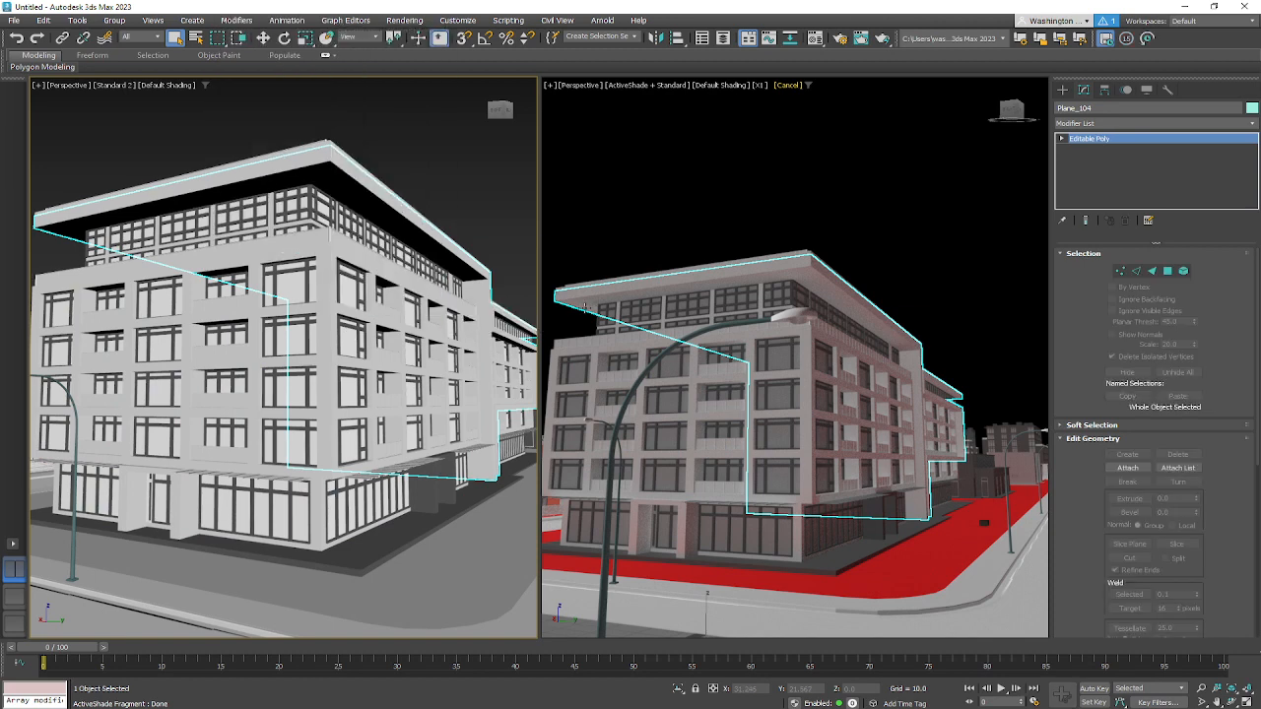
{"action": "left_click", "coordinate": [1120, 270]}
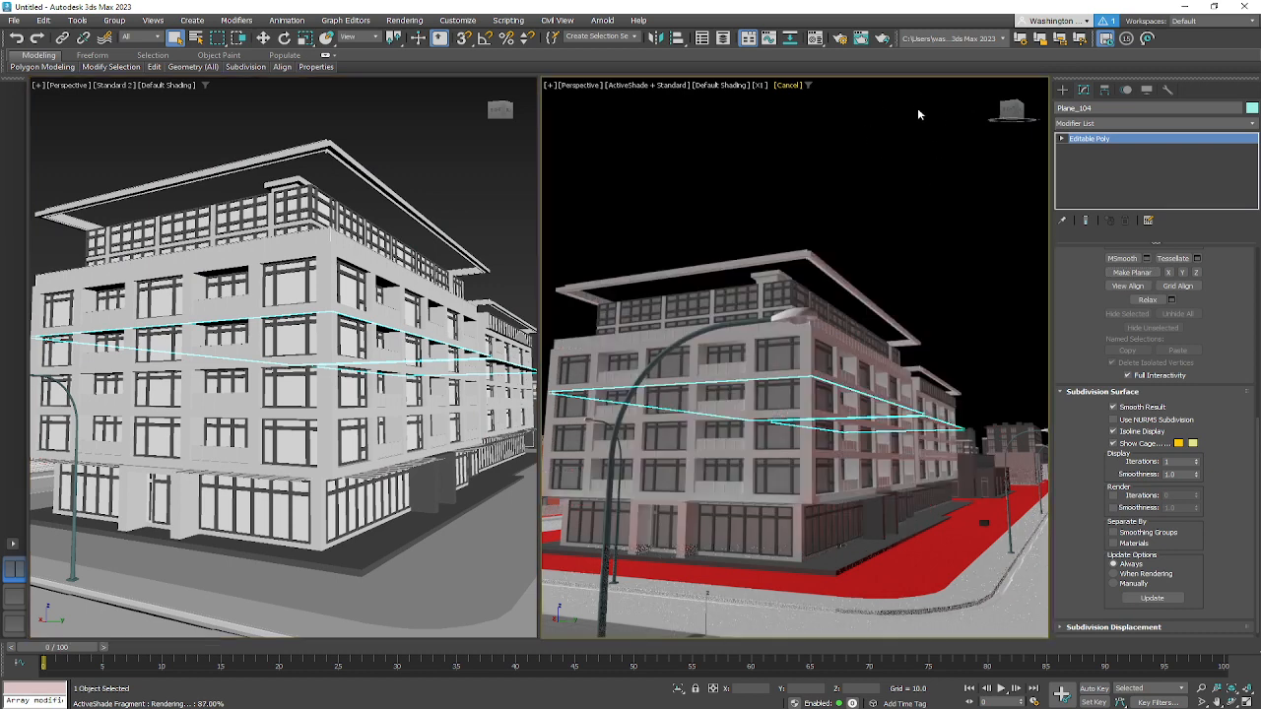
{"action": "left_click", "coordinate": [917, 107]}
{"action": "left_click", "coordinate": [374, 152]}
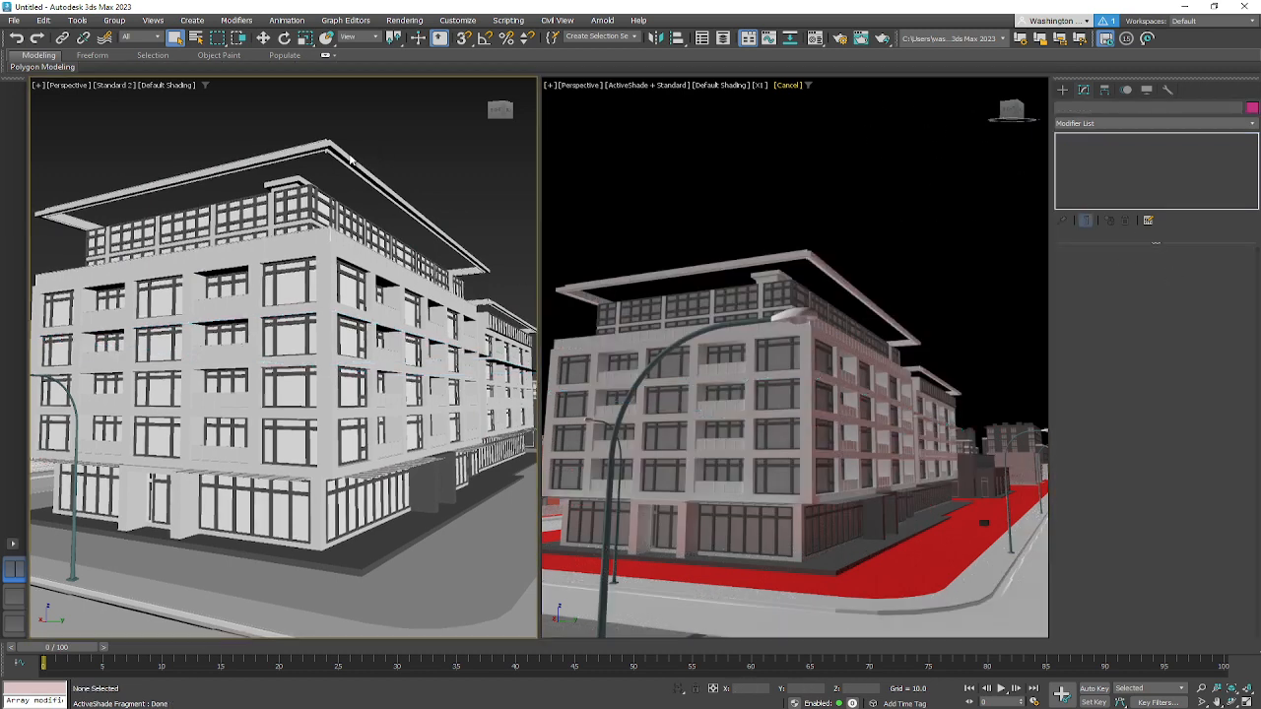
{"action": "left_click", "coordinate": [334, 161]}
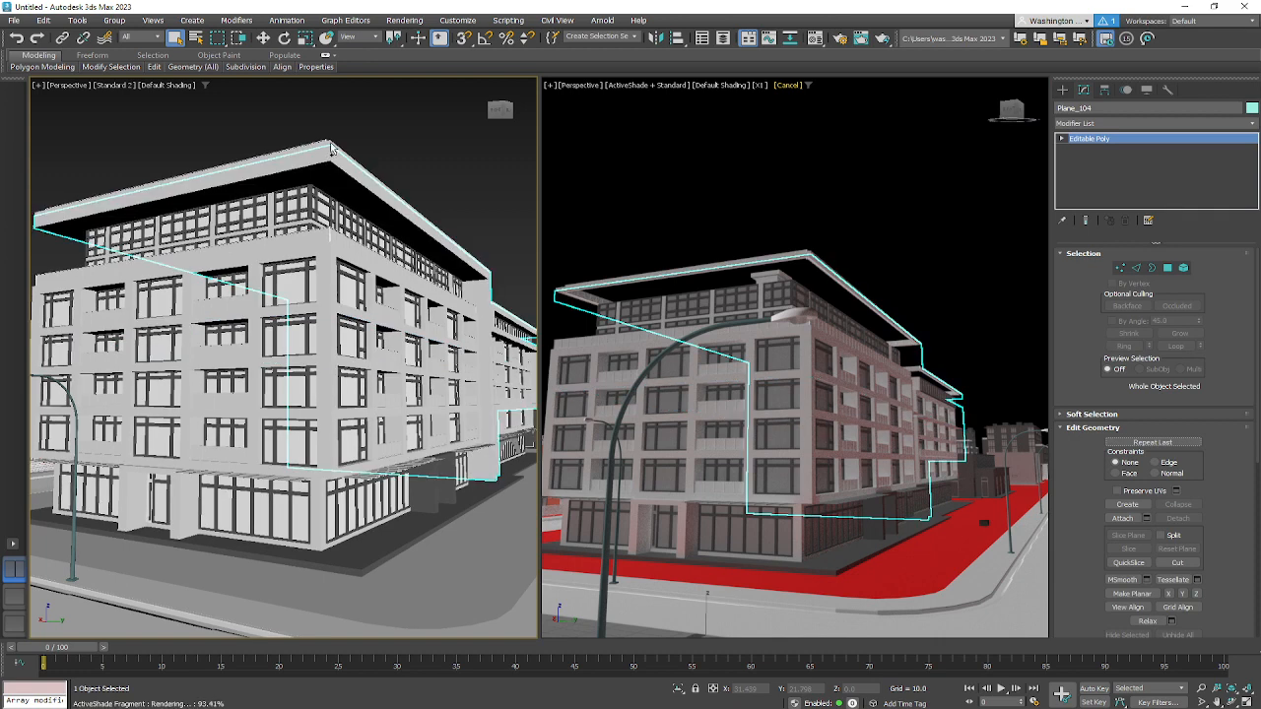
Step: Select the upper roof mesh of the corner building and move its front corner vertices about 4 units along the Y axis
{"action": "left_click", "coordinate": [332, 144]}
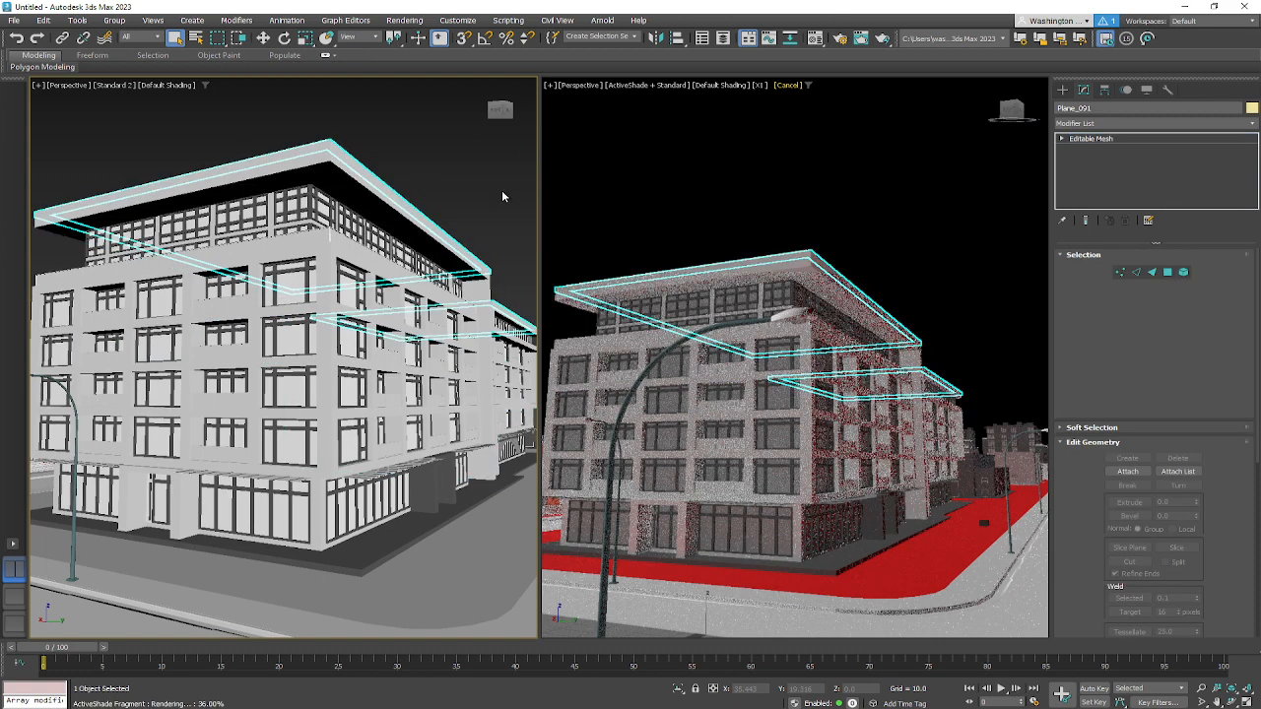
{"action": "left_click", "coordinate": [1120, 272]}
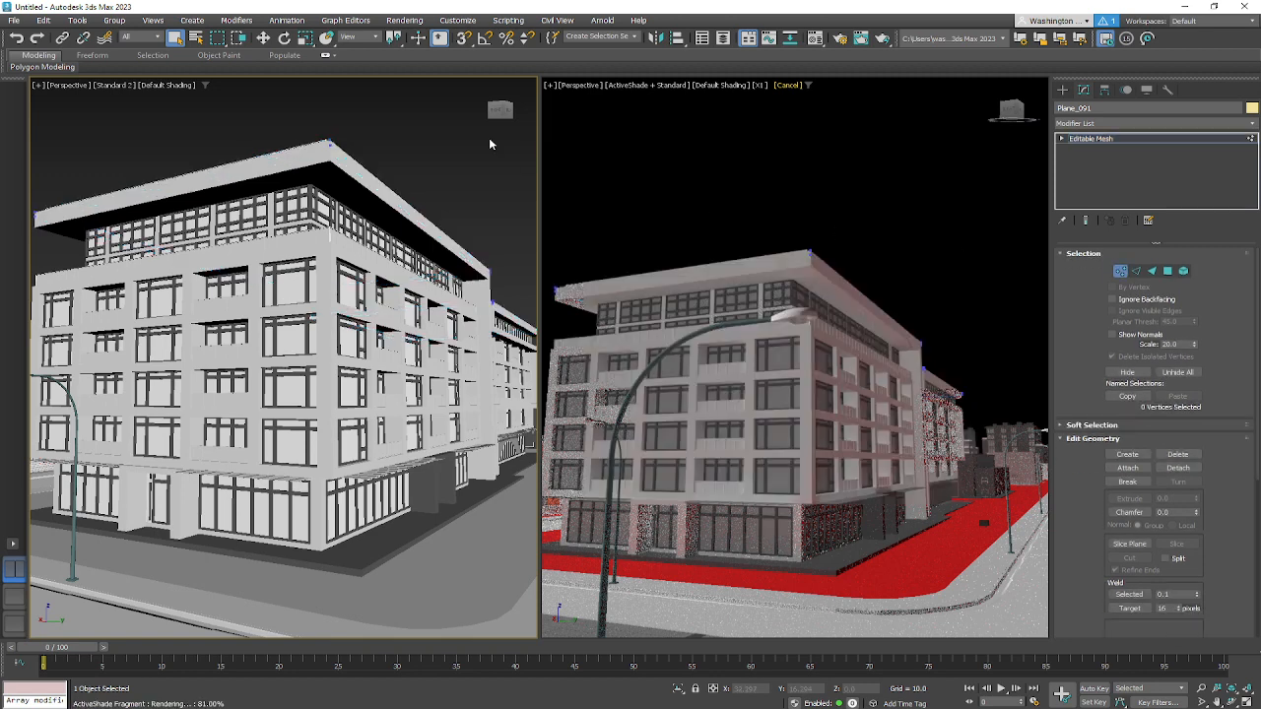
{"action": "left_click_drag", "start_coordinate": [337, 171], "coordinate": [338, 167]}
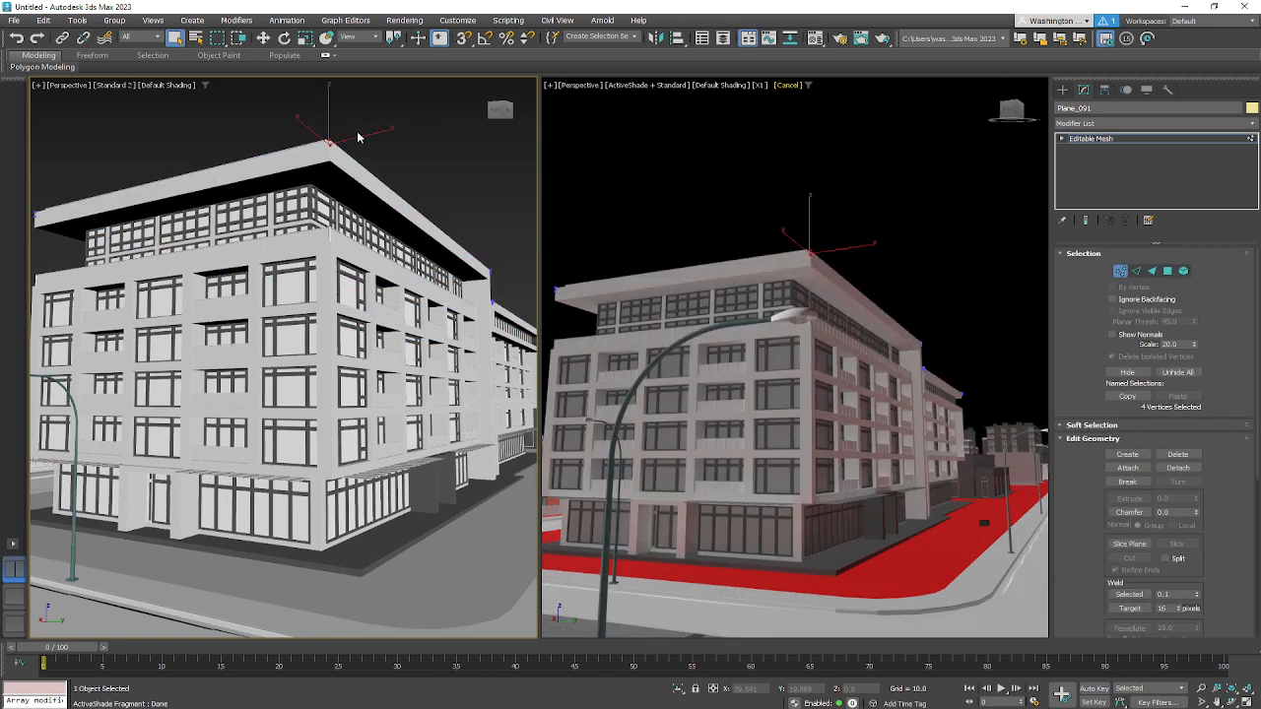
{"action": "key", "text": "w"}
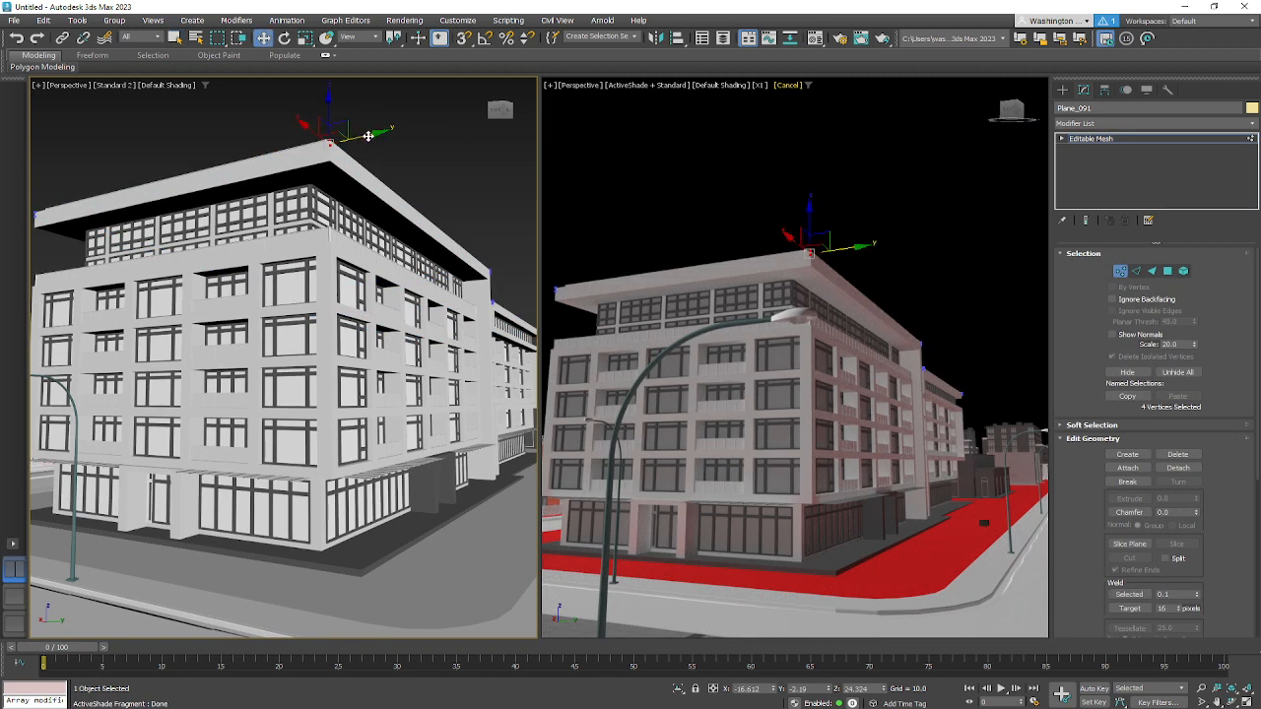
{"action": "left_click_drag", "start_coordinate": [368, 136], "coordinate": [440, 126]}
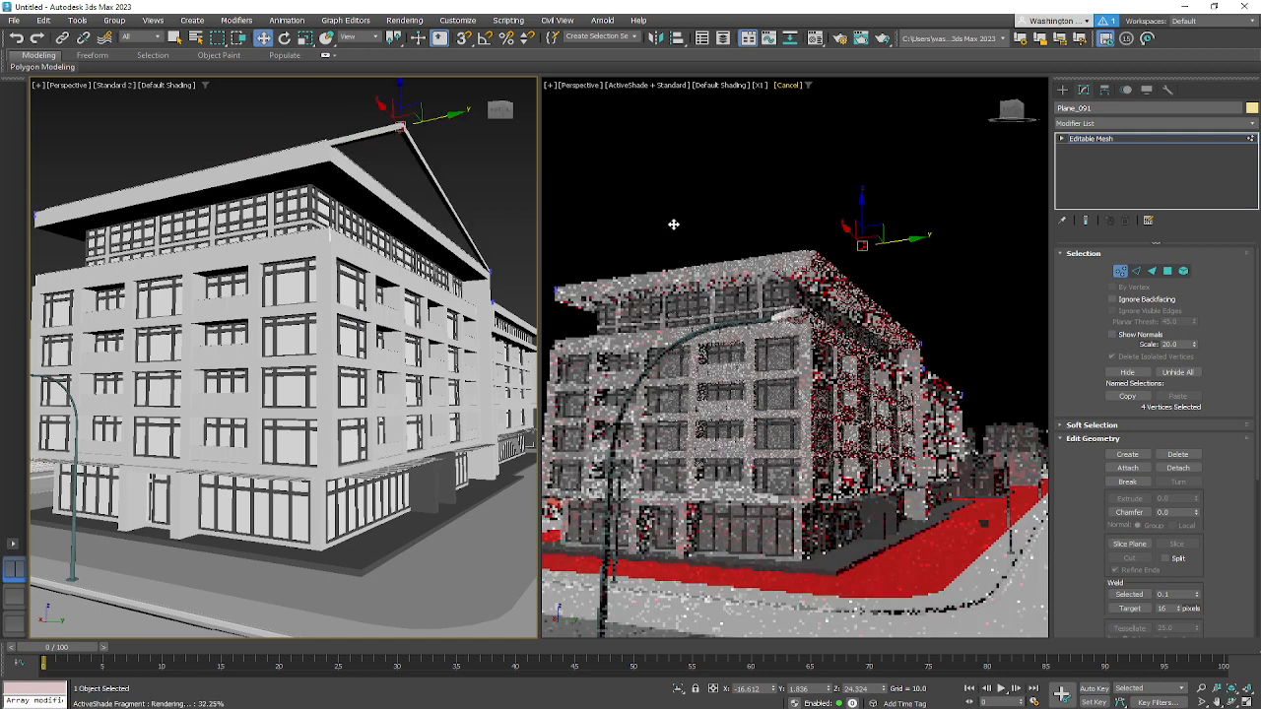
Step: Clear the vertex selection, compare the edited roof in both viewports, and undo the corner vertex move
{"action": "left_click", "coordinate": [756, 194]}
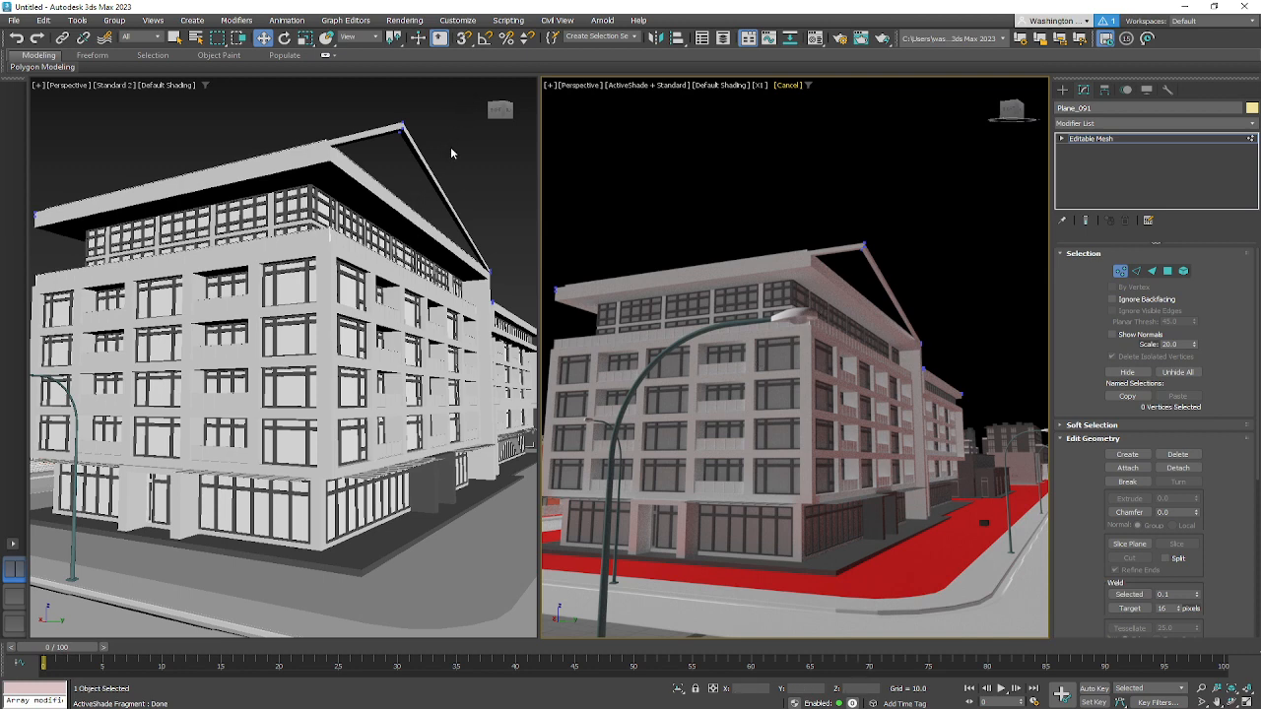
{"action": "left_click", "coordinate": [450, 149]}
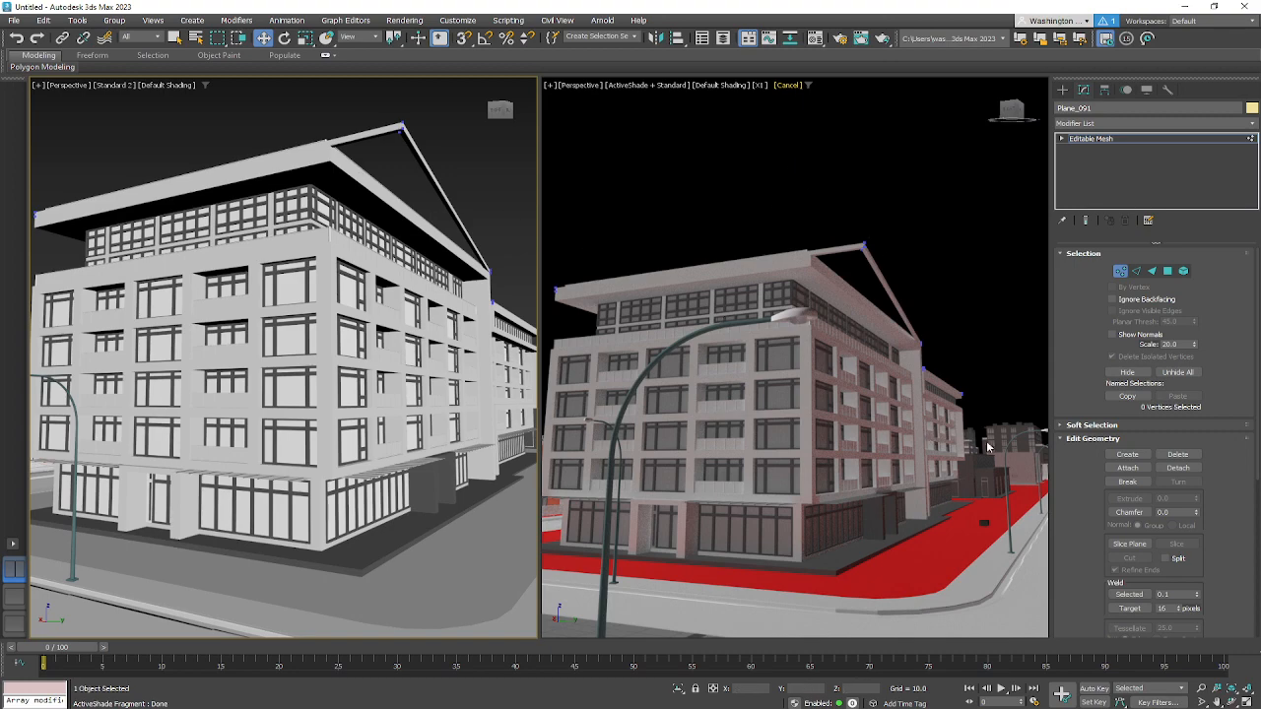
{"action": "middle_click_drag", "start_coordinate": [784, 280], "coordinate": [789, 285]}
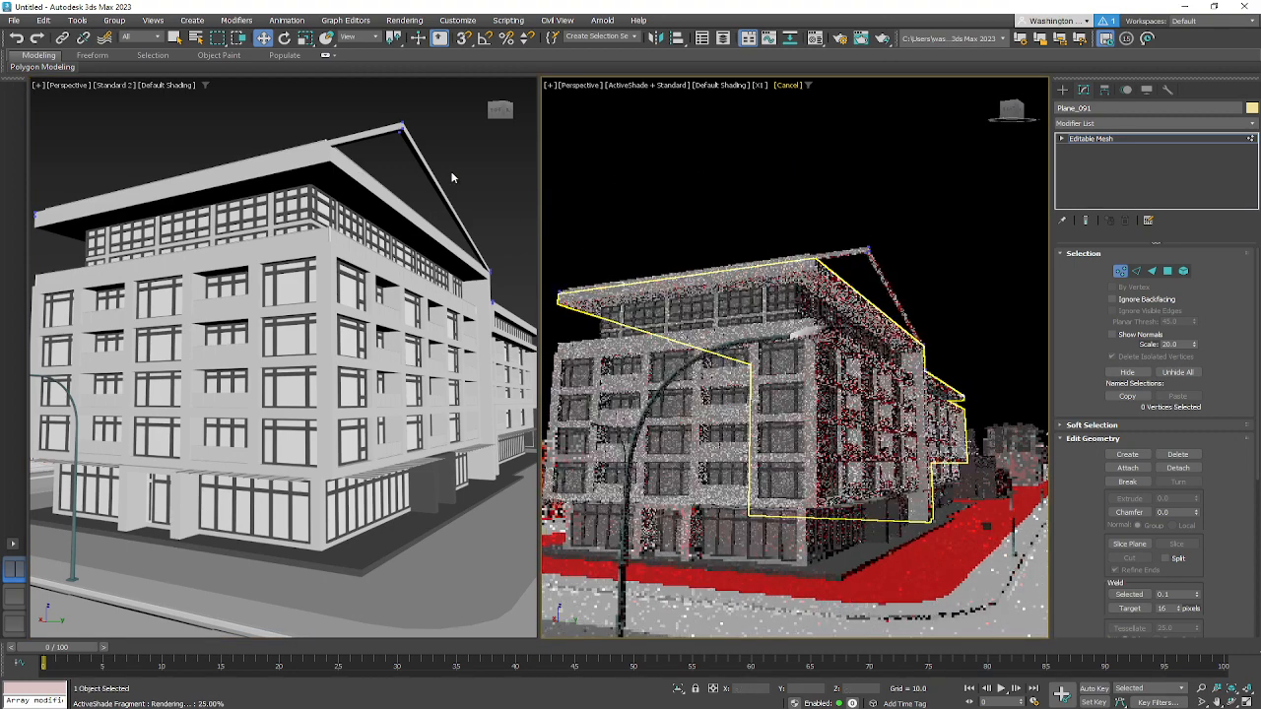
{"action": "middle_click_drag", "start_coordinate": [340, 163], "coordinate": [343, 165]}
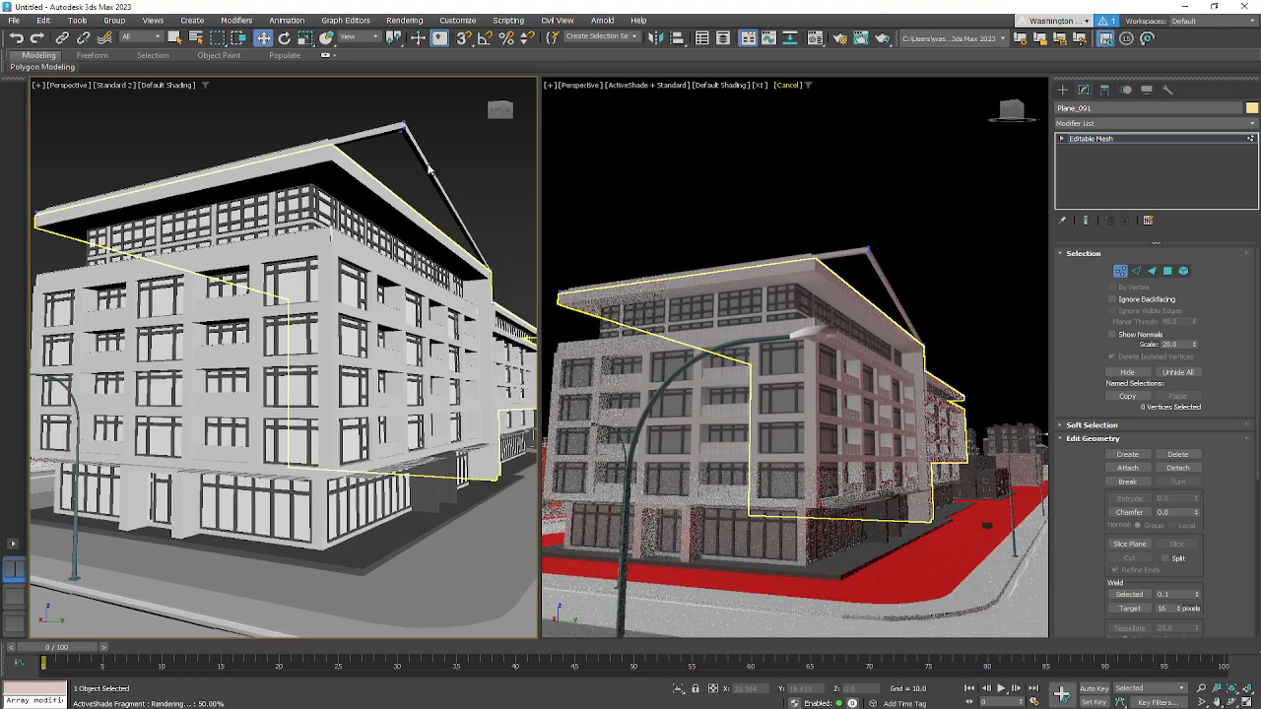
{"action": "key", "text": "ctrl+z"}
{"action": "key", "text": "ctrl+z"}
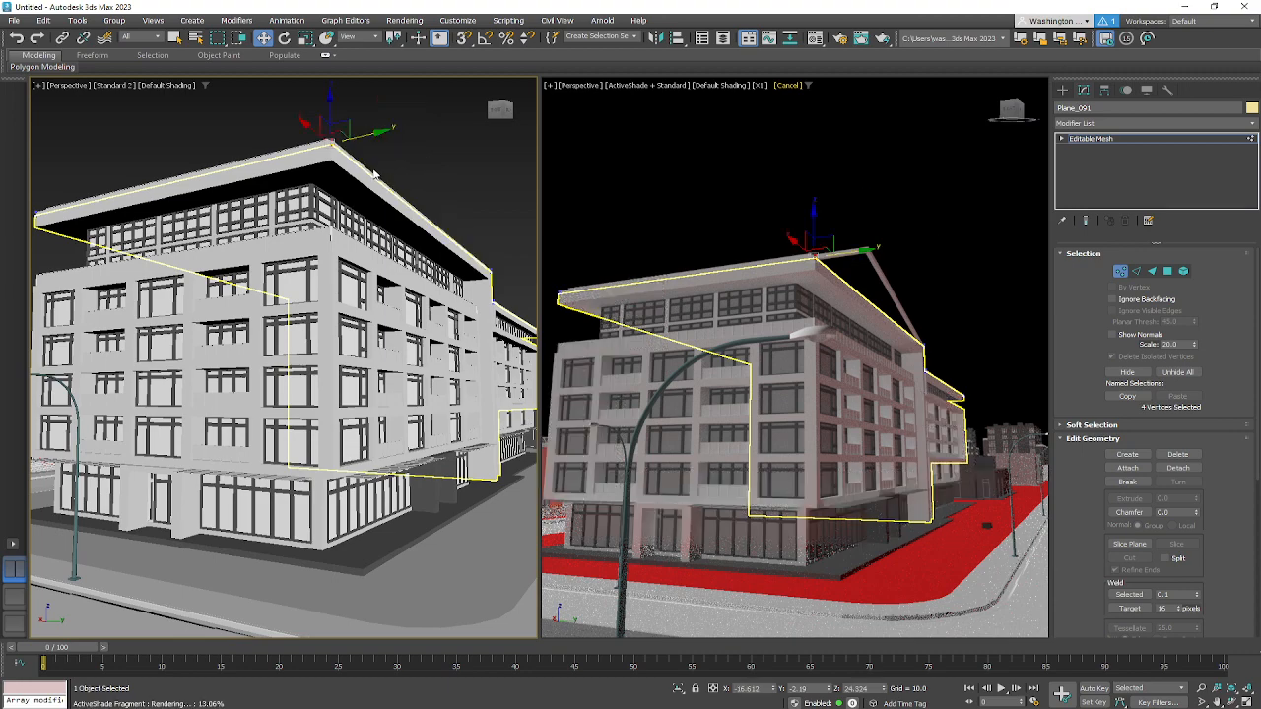
Step: Turn off ActiveShade in its viewport by returning it to the Standard quality preset
{"action": "left_click", "coordinate": [634, 85]}
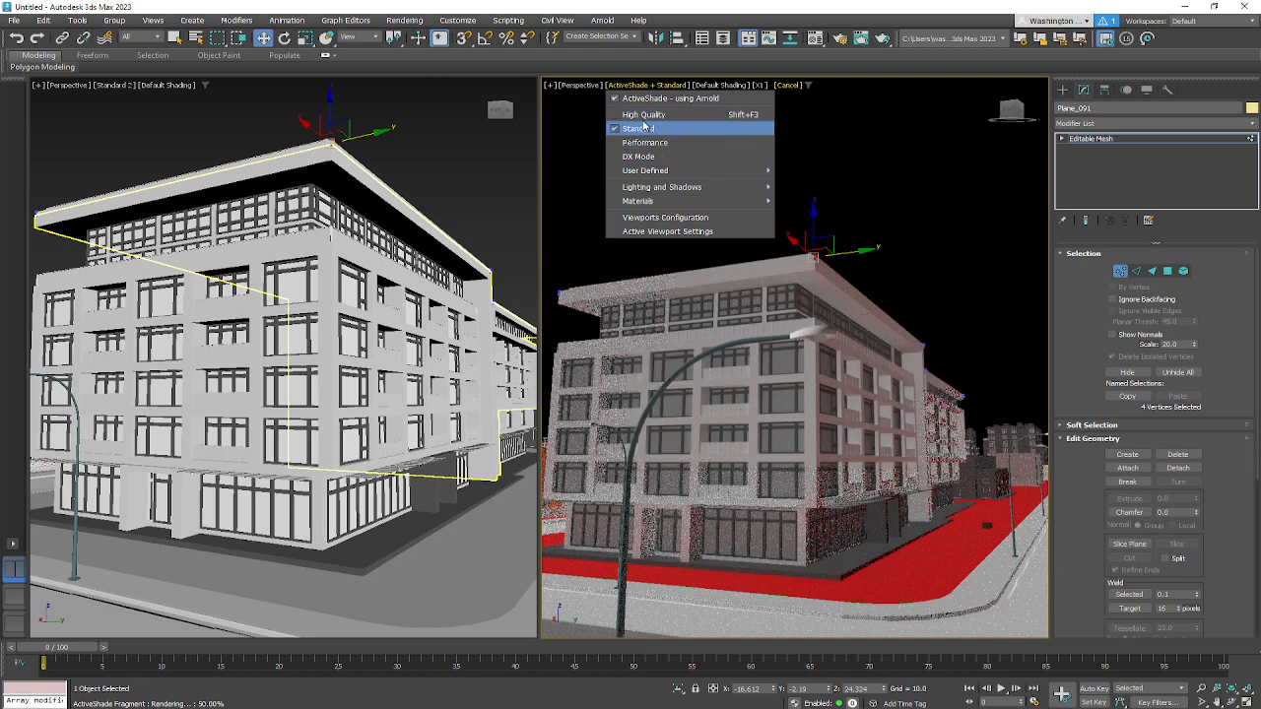
{"action": "left_click", "coordinate": [642, 128]}
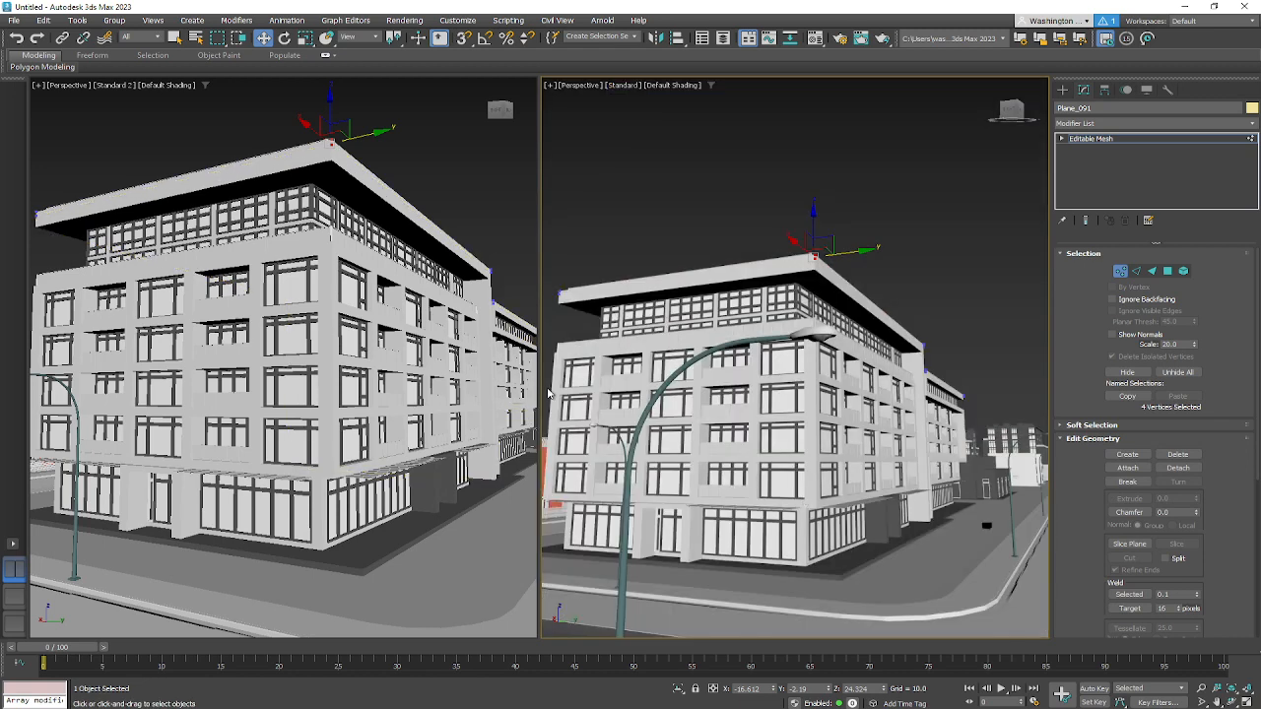
{"action": "left_click", "coordinate": [445, 138]}
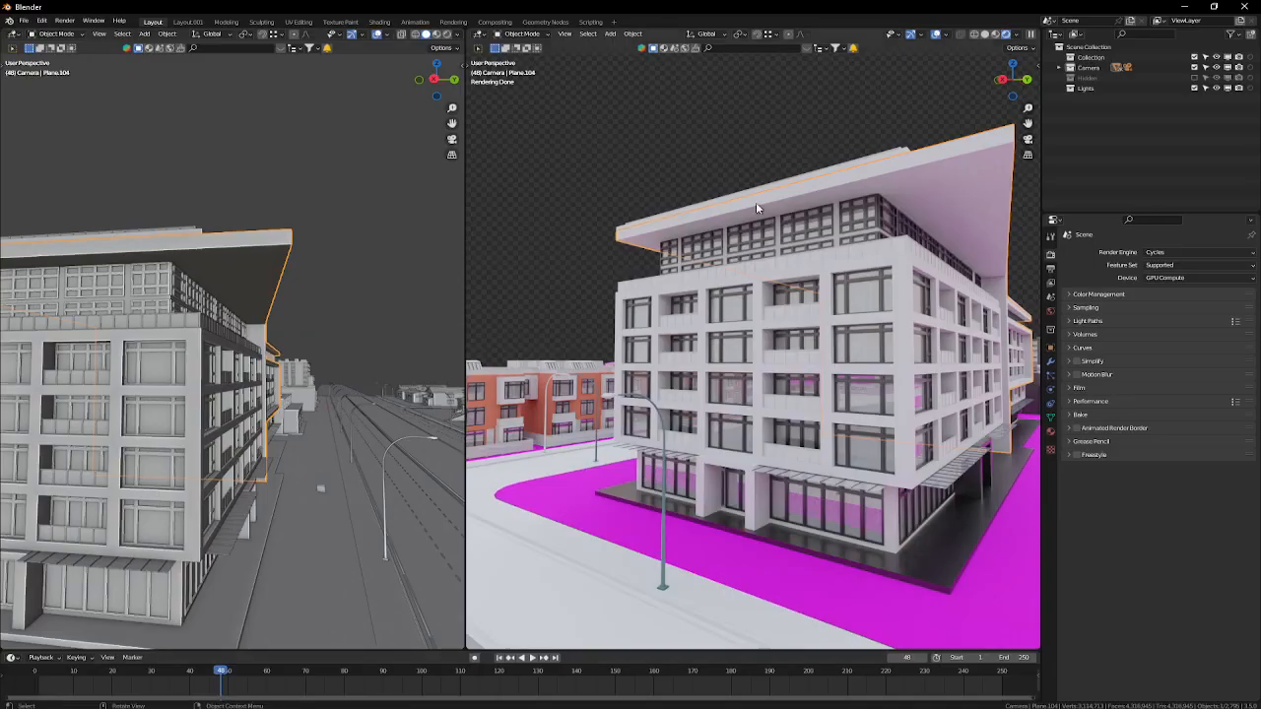
Step: Switch to Blender and move the roof mesh's front corner vertices about -6.67 m along the global Y axis
{"action": "middle_click_drag", "start_coordinate": [285, 294], "coordinate": [245, 250]}
{"action": "key", "text": "Tab"}
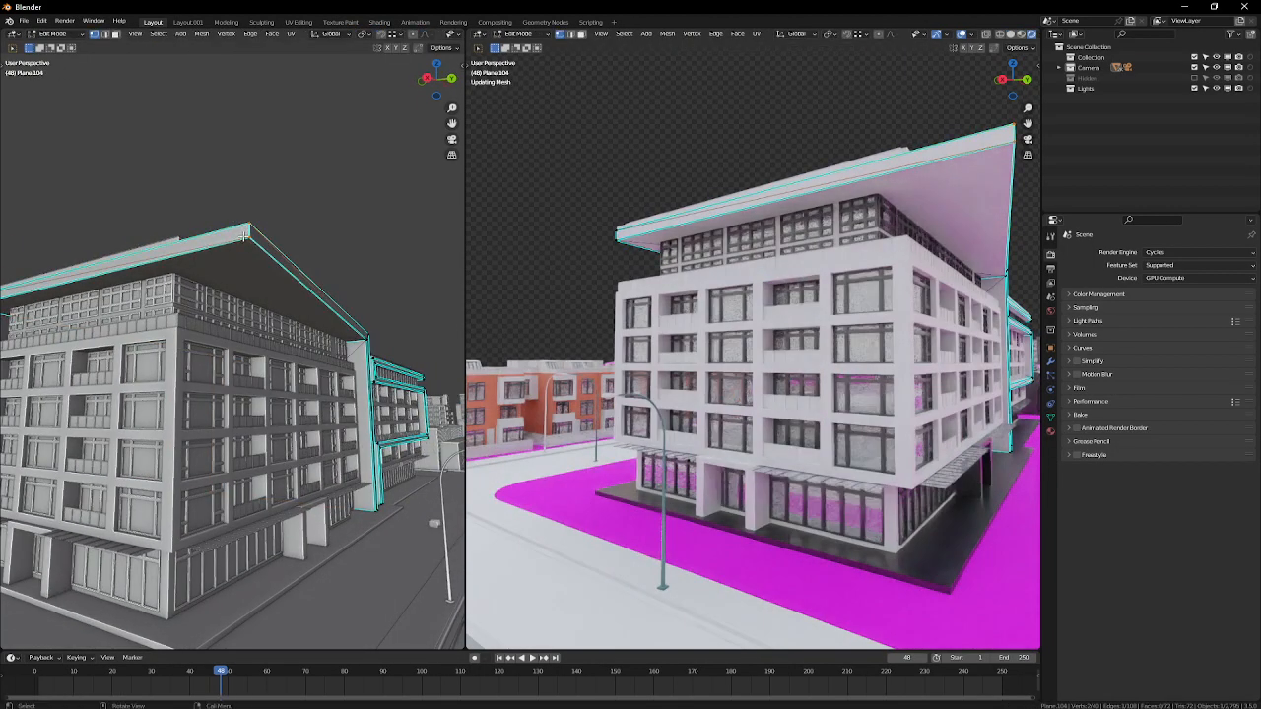
{"action": "key", "text": "g"}
{"action": "key", "text": "y"}
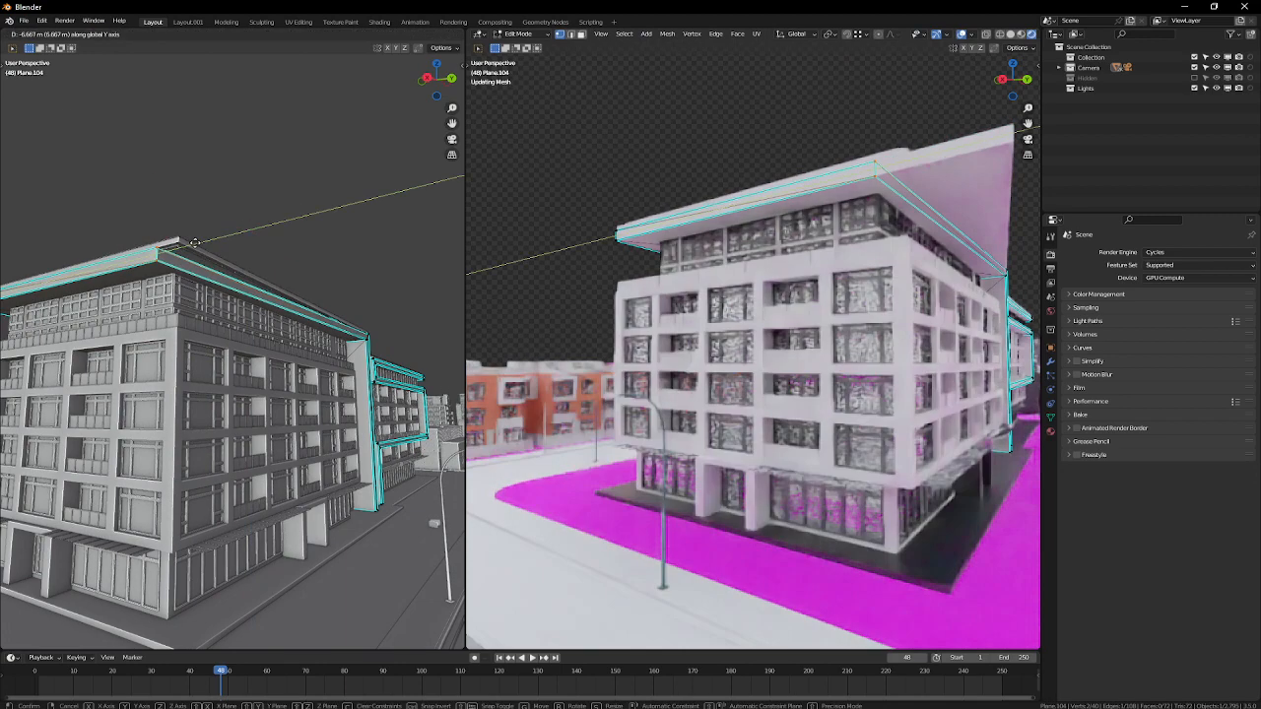
{"action": "left_click", "coordinate": [196, 242]}
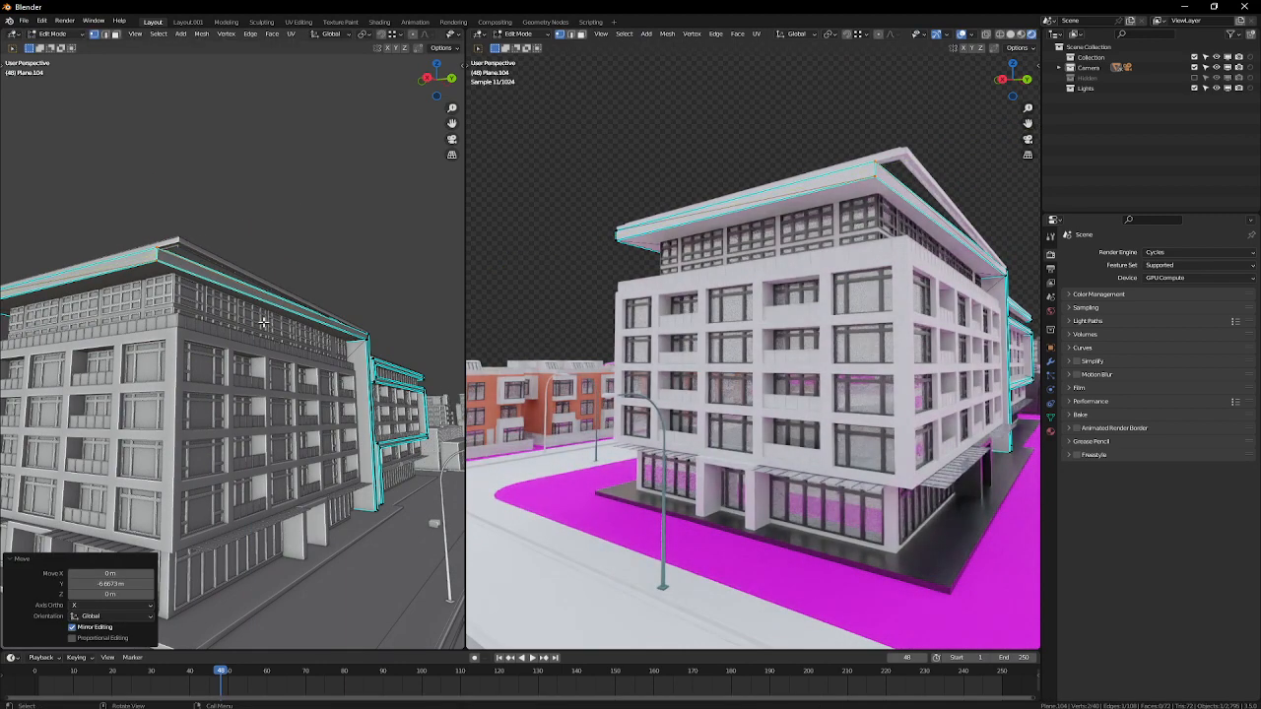
Step: Move the roof's front corner vertices about 5.89 m along the global X axis and return to Object Mode
{"action": "key", "text": "g"}
{"action": "key", "text": "x"}
{"action": "left_click", "coordinate": [185, 306]}
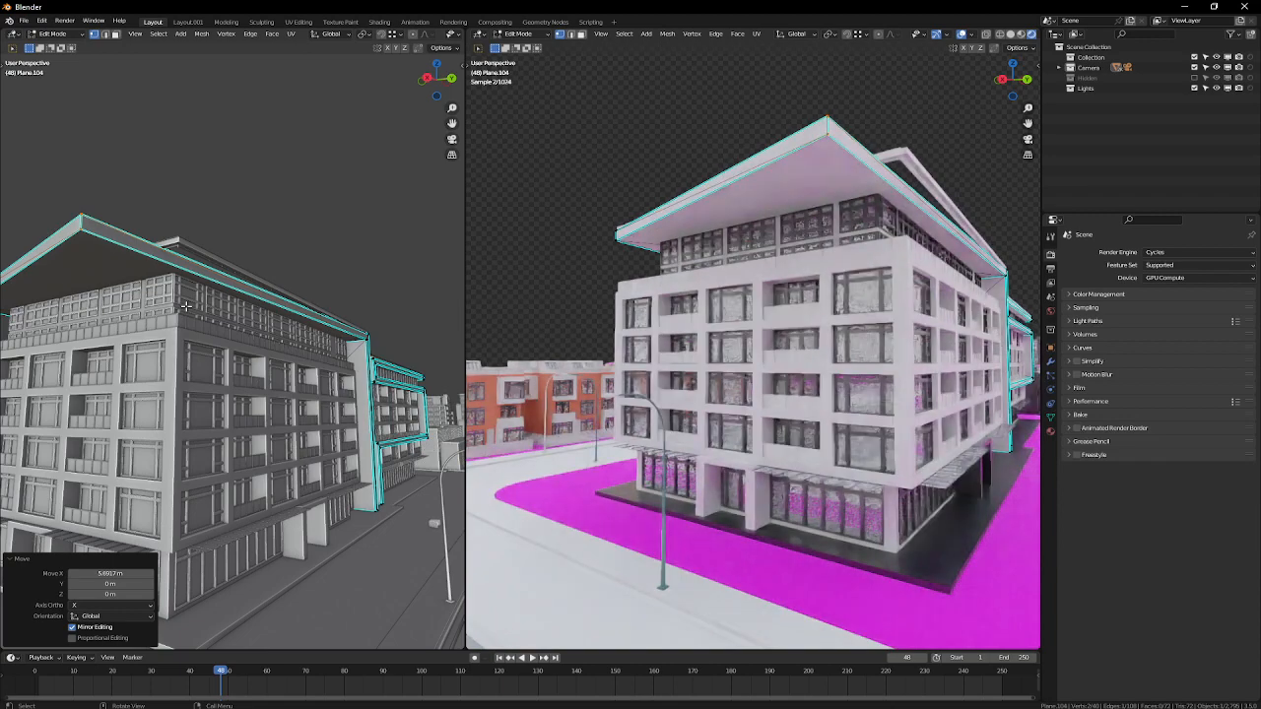
{"action": "middle_click_drag", "start_coordinate": [831, 378], "coordinate": [645, 564]}
{"action": "key", "text": "Tab"}
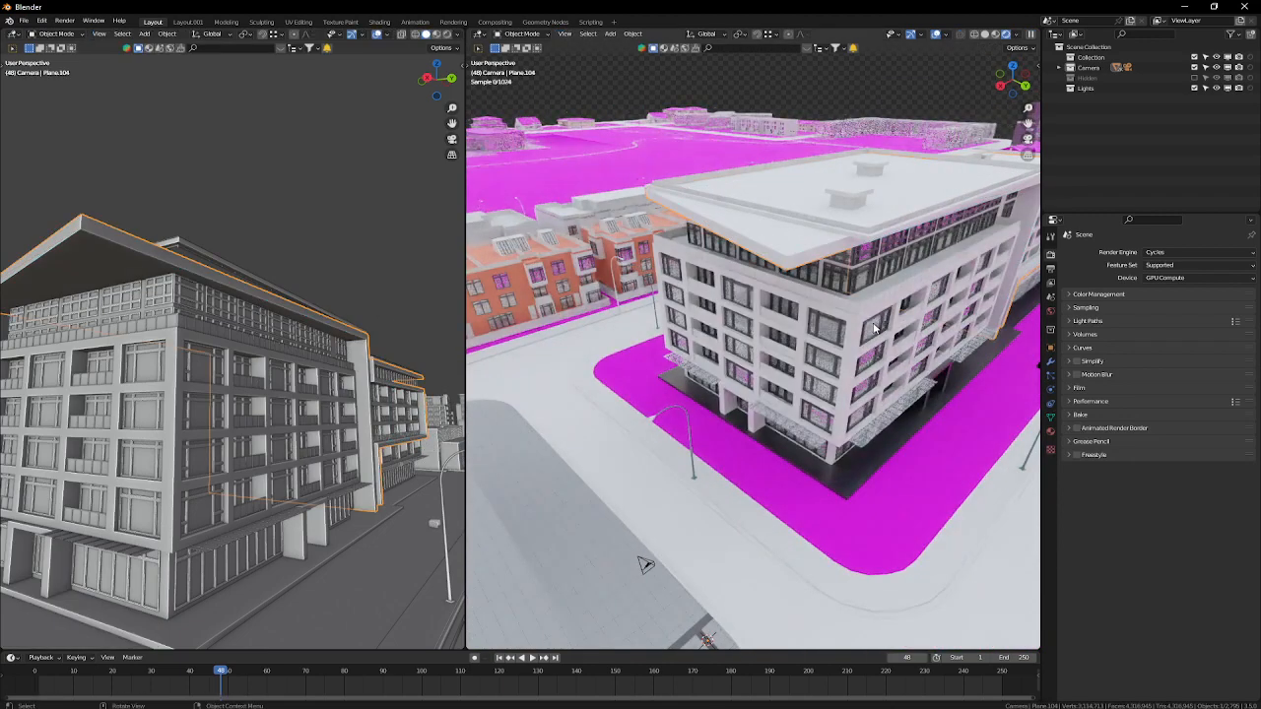
Step: Collapse the split layout into a single Solid viewport and inspect the corner building with its edited roof
{"action": "left_click_drag", "start_coordinate": [465, 351], "coordinate": [696, 351]}
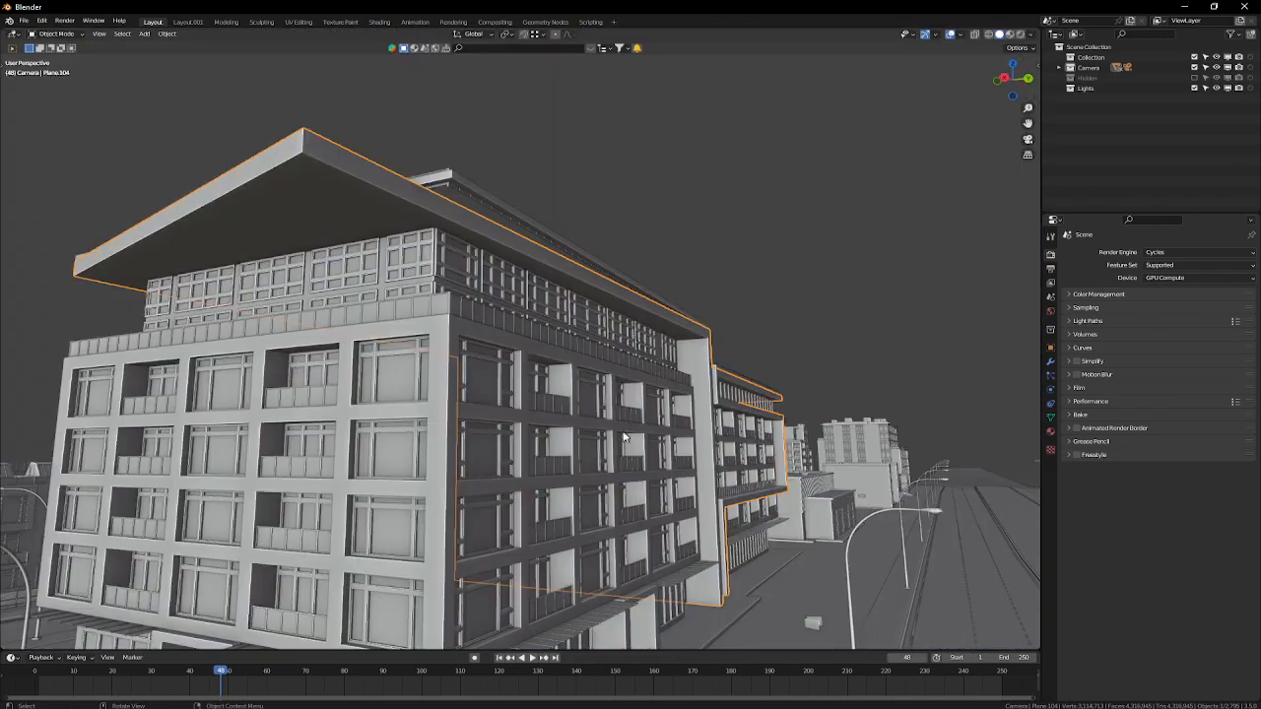
{"action": "mouse_move", "coordinate": [630, 512]}
{"action": "middle_mouse_down"}
{"action": "mouse_move", "coordinate": [565, 448]}
{"action": "mouse_move", "coordinate": [621, 514]}
{"action": "middle_mouse_up"}
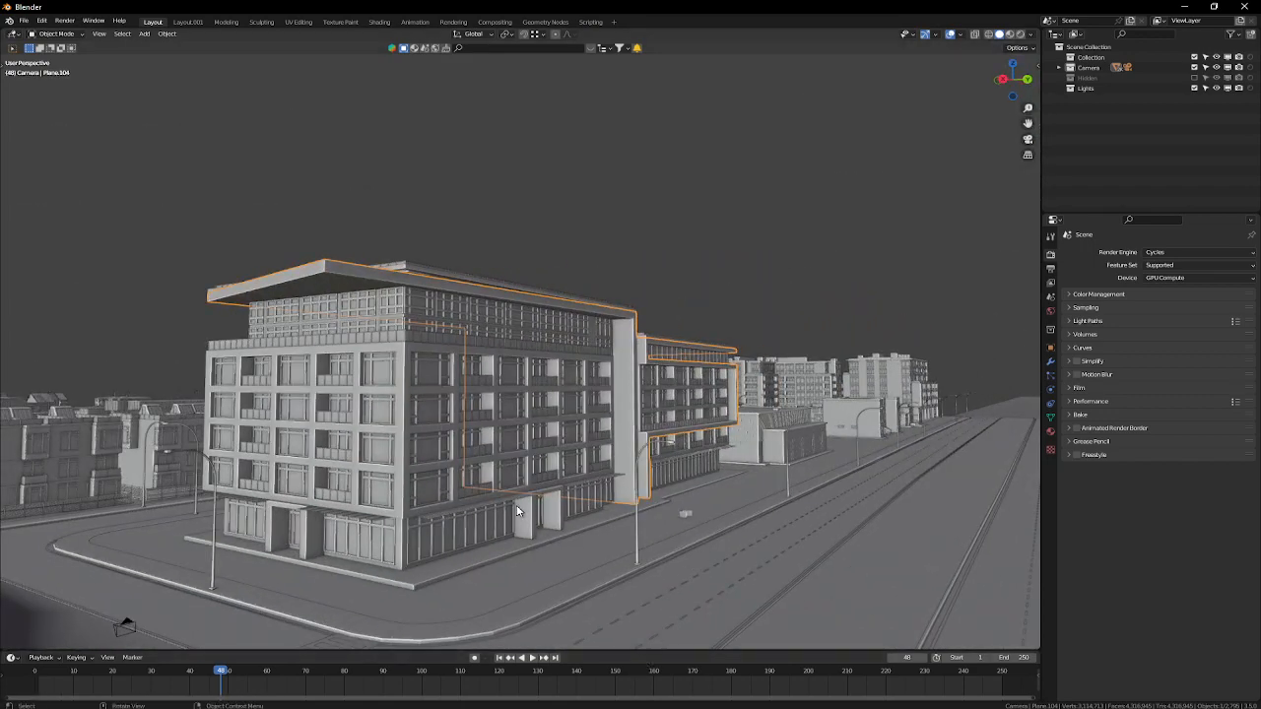
{"action": "middle_click_drag", "start_coordinate": [517, 510], "coordinate": [489, 494]}
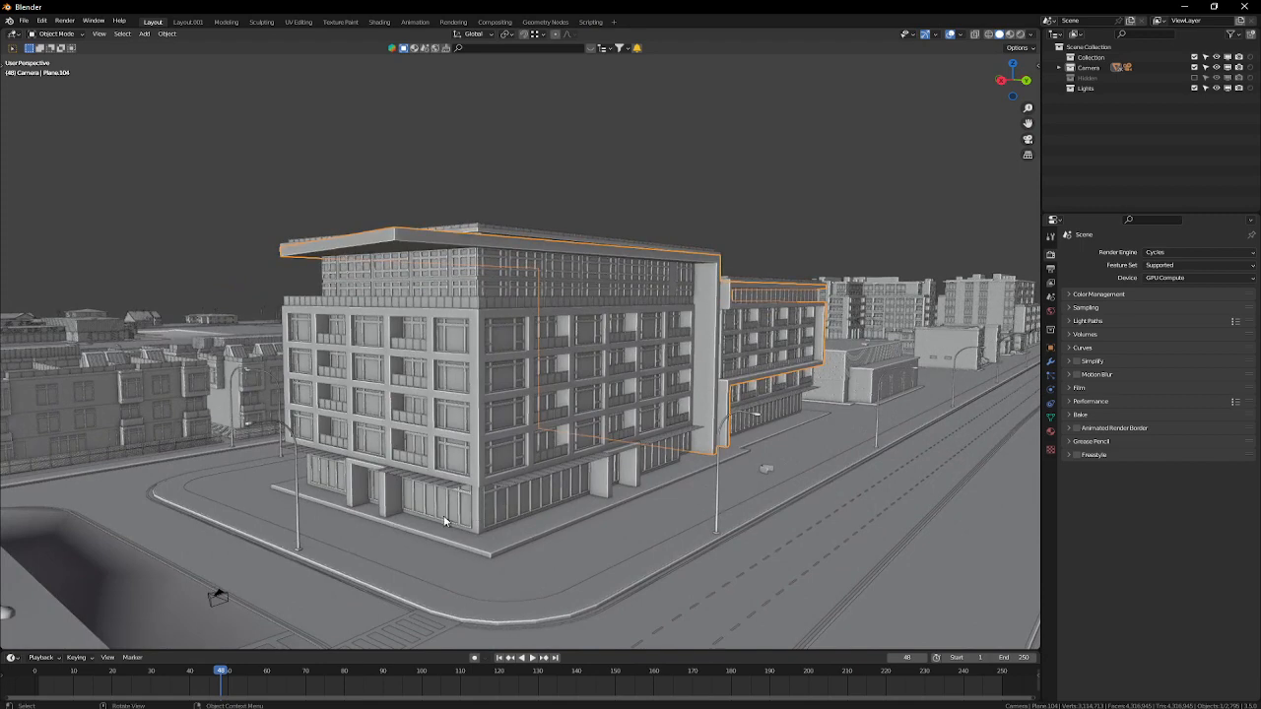
{"action": "scroll", "coordinate": [513, 540], "scroll_direction": "up", "scroll_amount": 2}
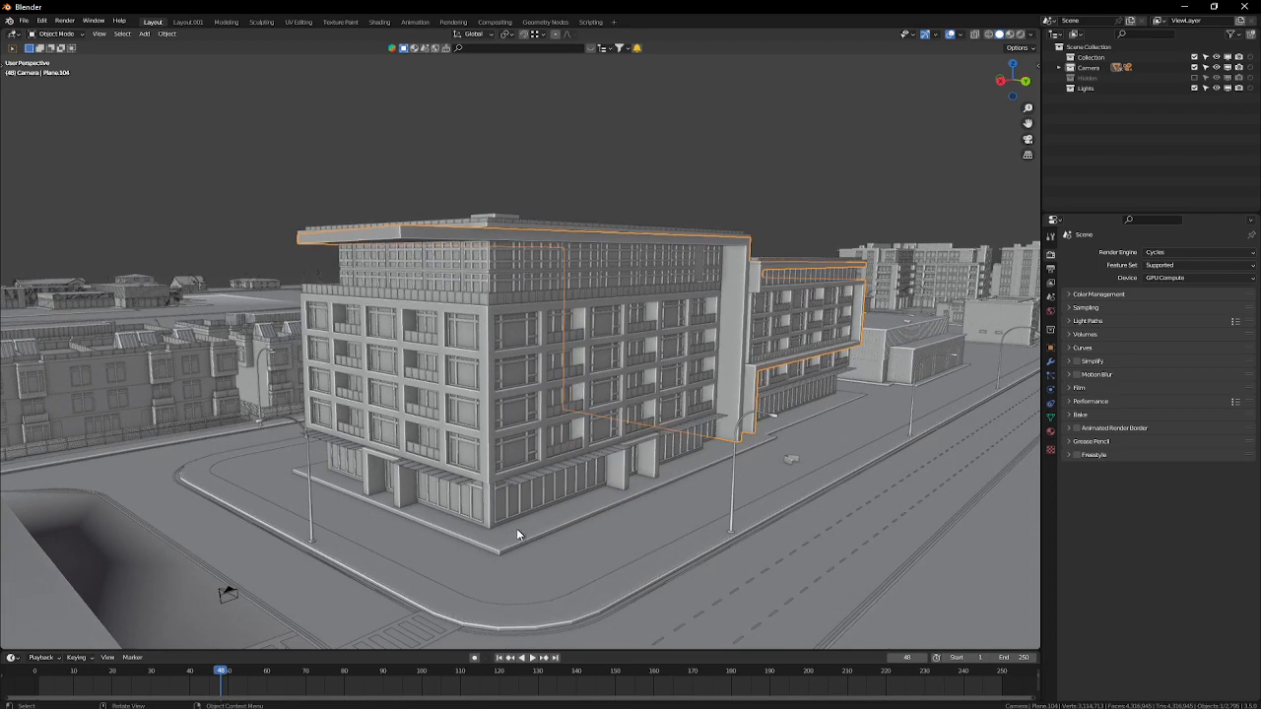
{"action": "middle_click_drag", "start_coordinate": [561, 402], "coordinate": [446, 277]}
{"action": "middle_click_drag", "start_coordinate": [798, 359], "coordinate": [936, 386]}
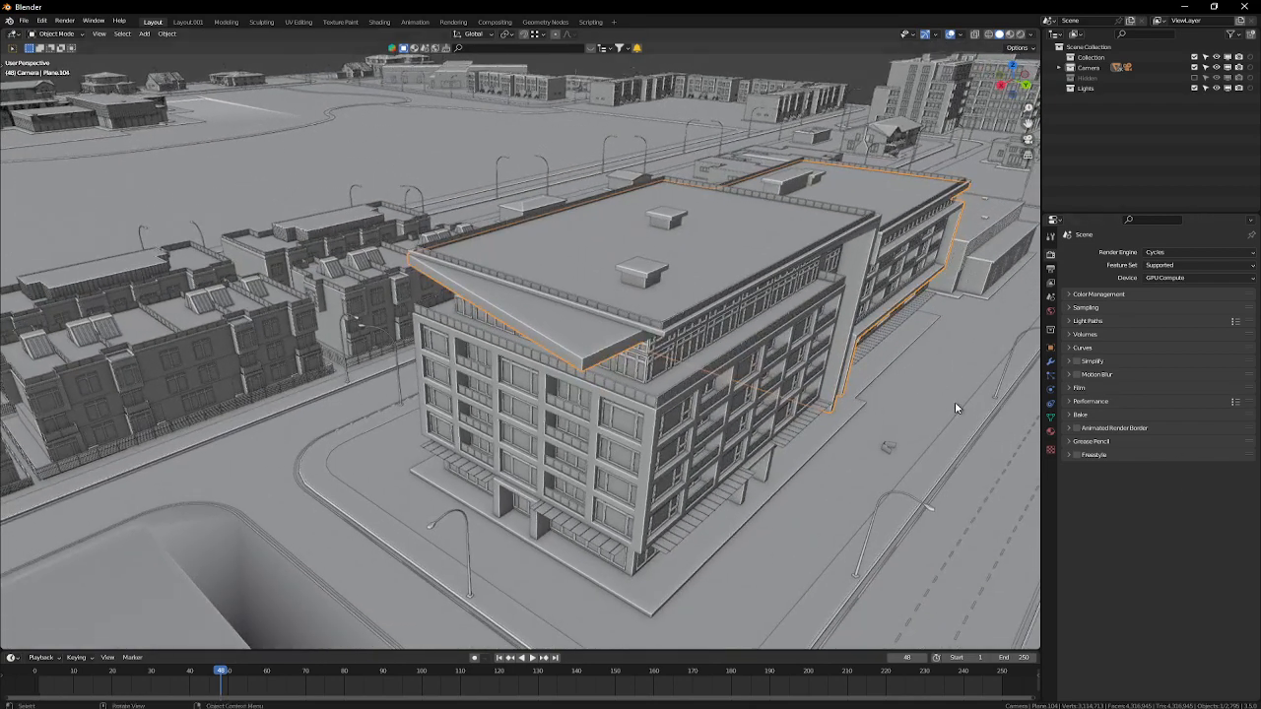